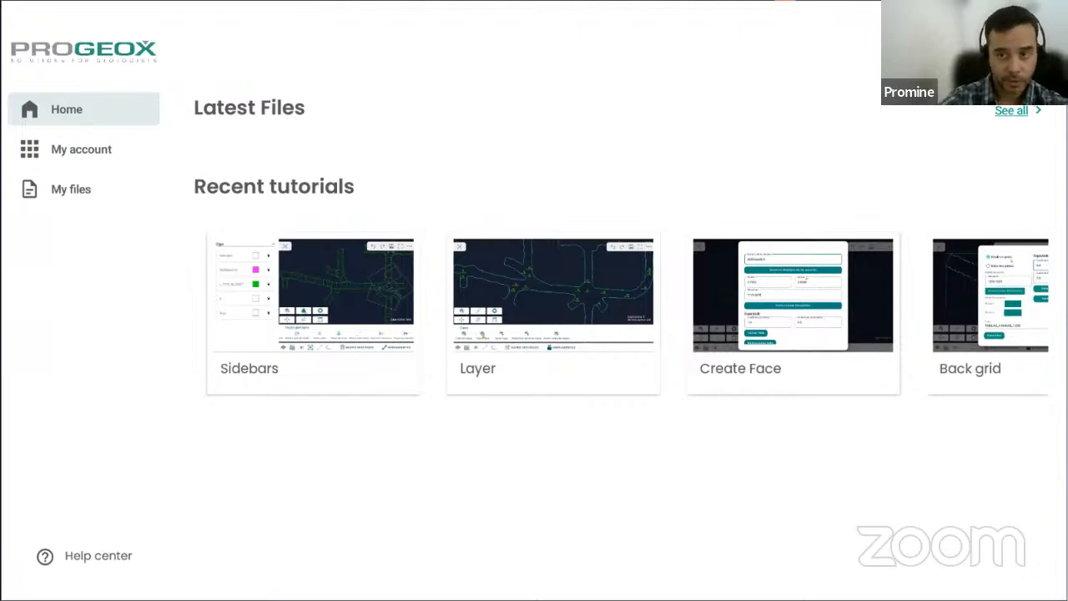
left_click(82, 149)
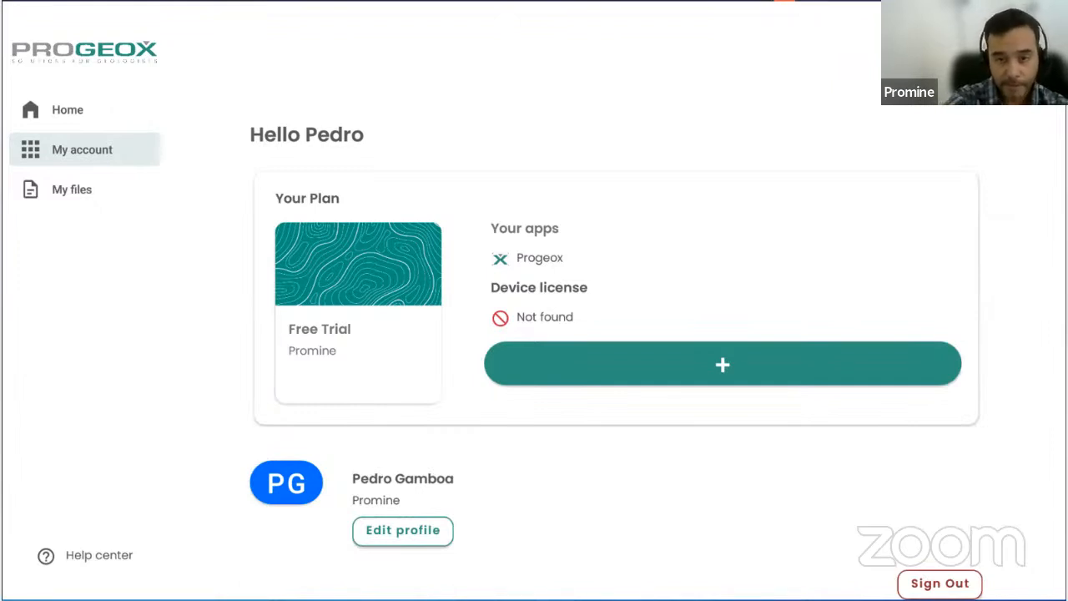
key("Right")
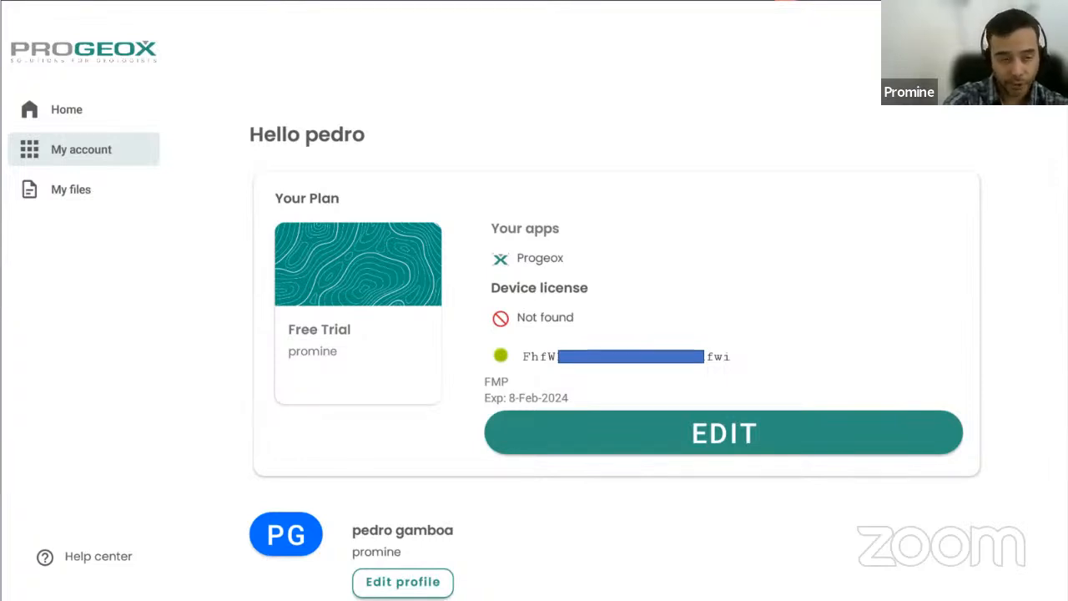
key("Right")
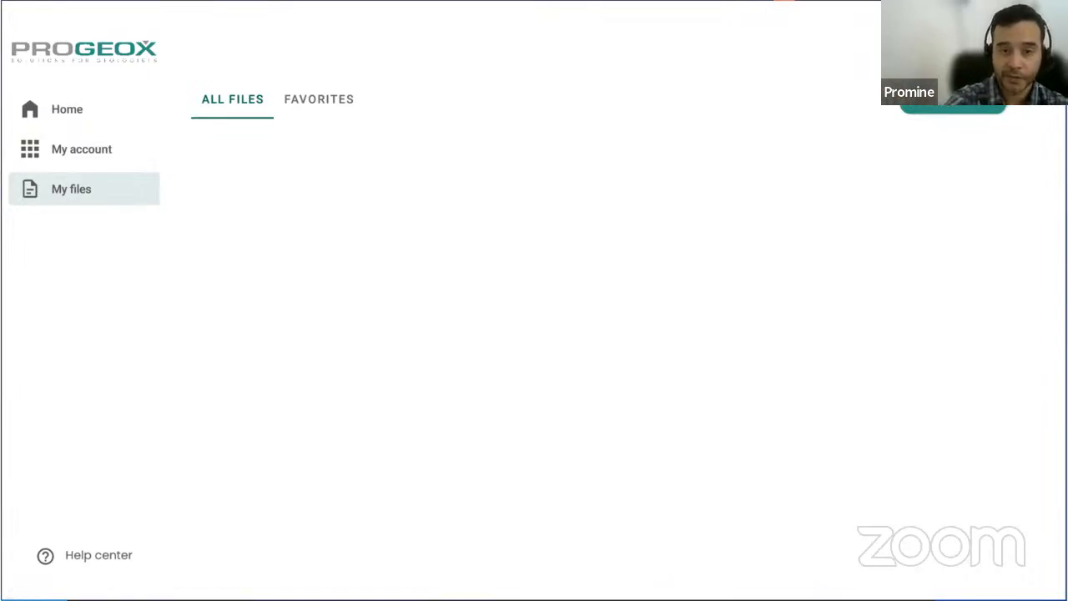
key("Right")
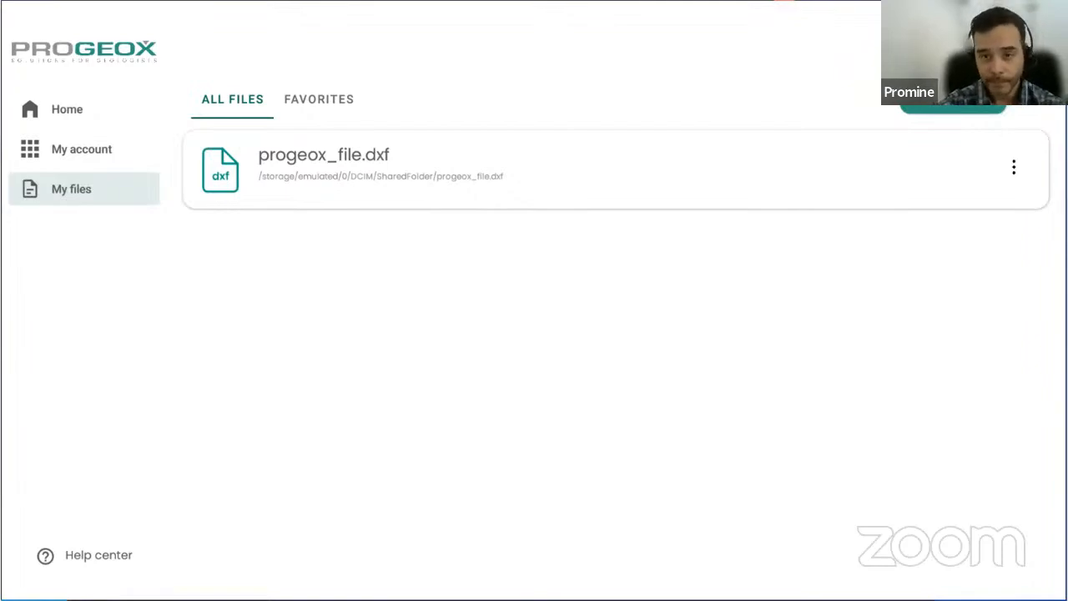
key("Right")
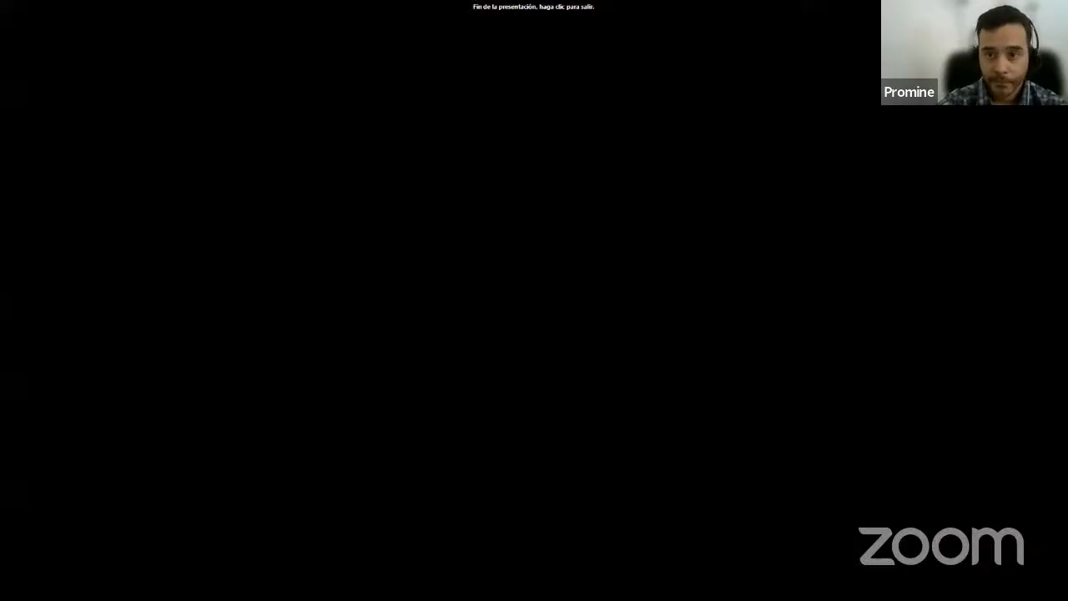
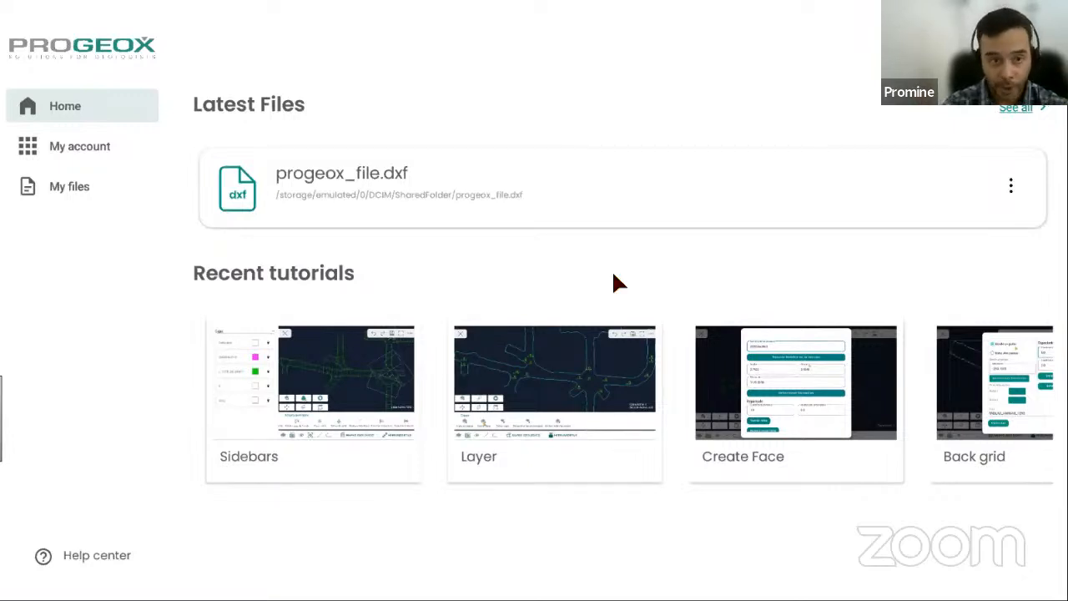
- Look through the Home, My account and My files pages, checking the plan, device licence and file list
left_click(95, 144)
left_click(88, 109)
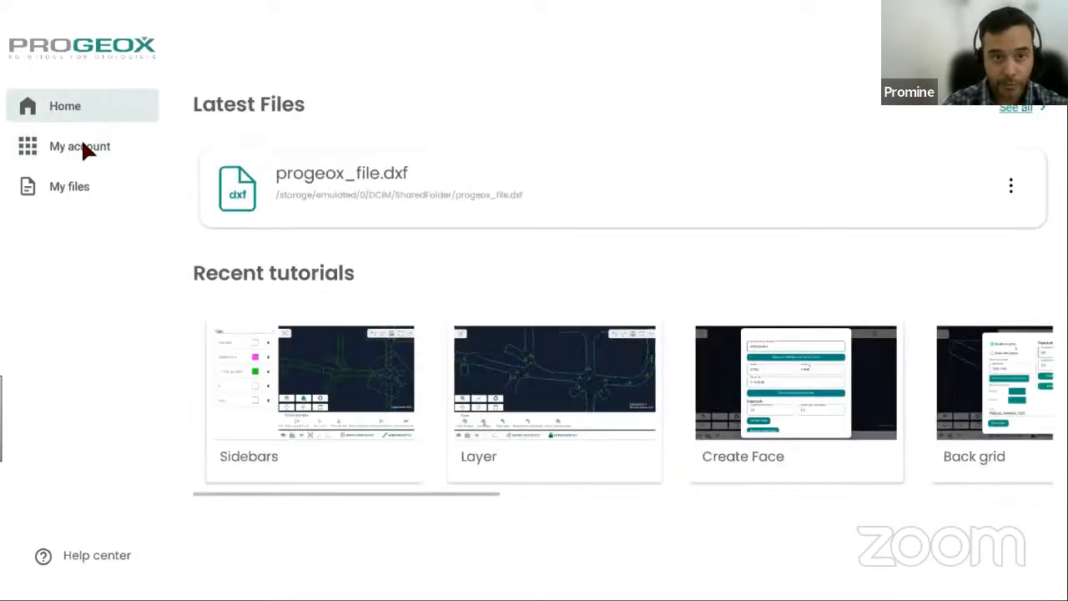
left_click(94, 148)
left_click(71, 186)
left_click(70, 148)
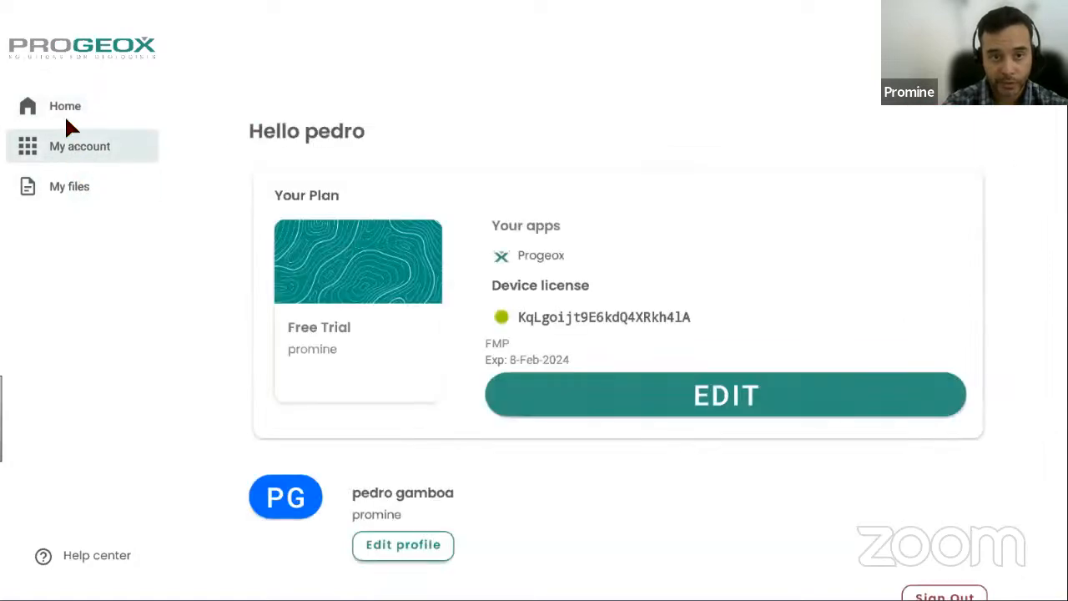
left_click(67, 110)
left_click(67, 148)
left_click(66, 110)
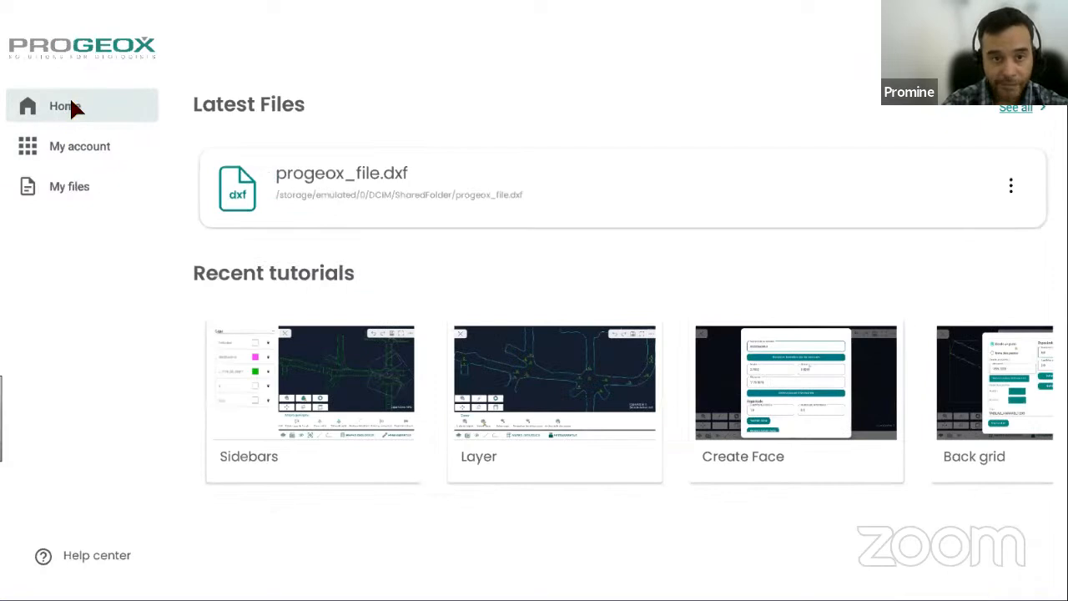
left_click(74, 182)
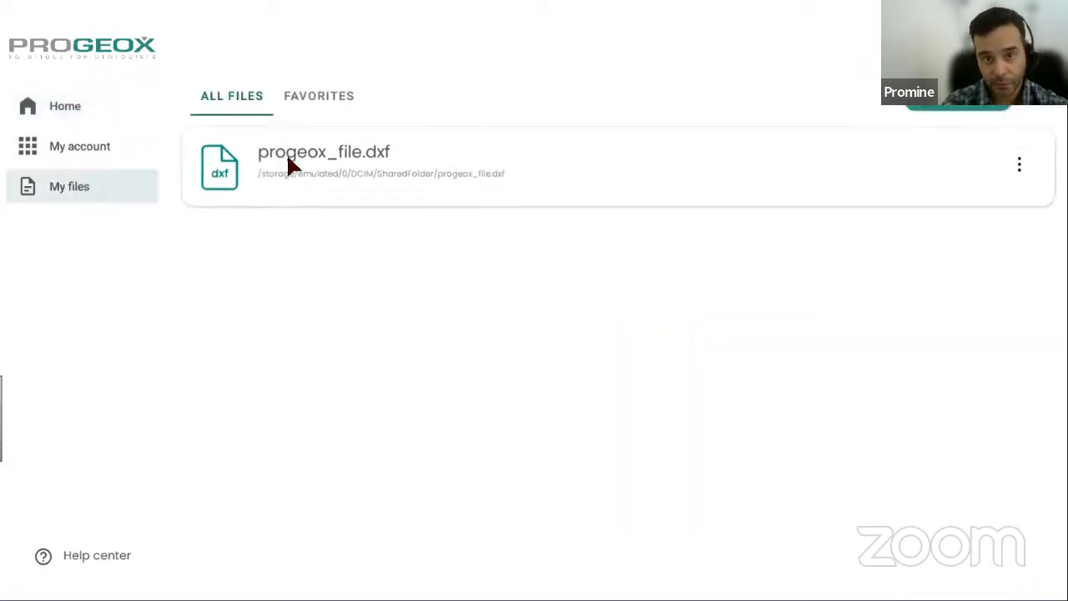
- Return to the Home page and open progeox_file.dxf from the latest files
left_click(59, 113)
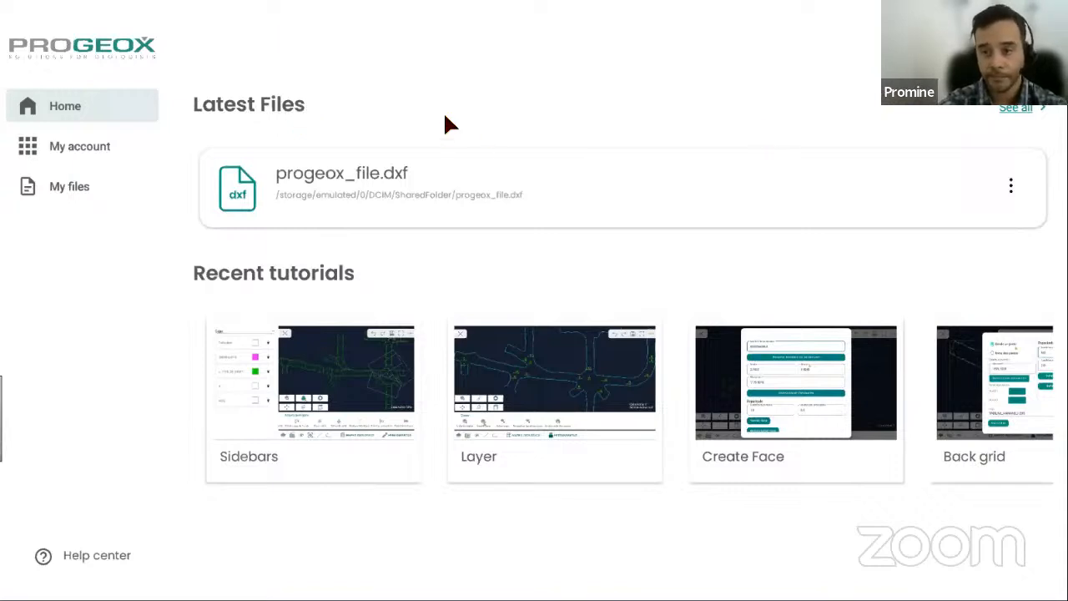
left_click(310, 199)
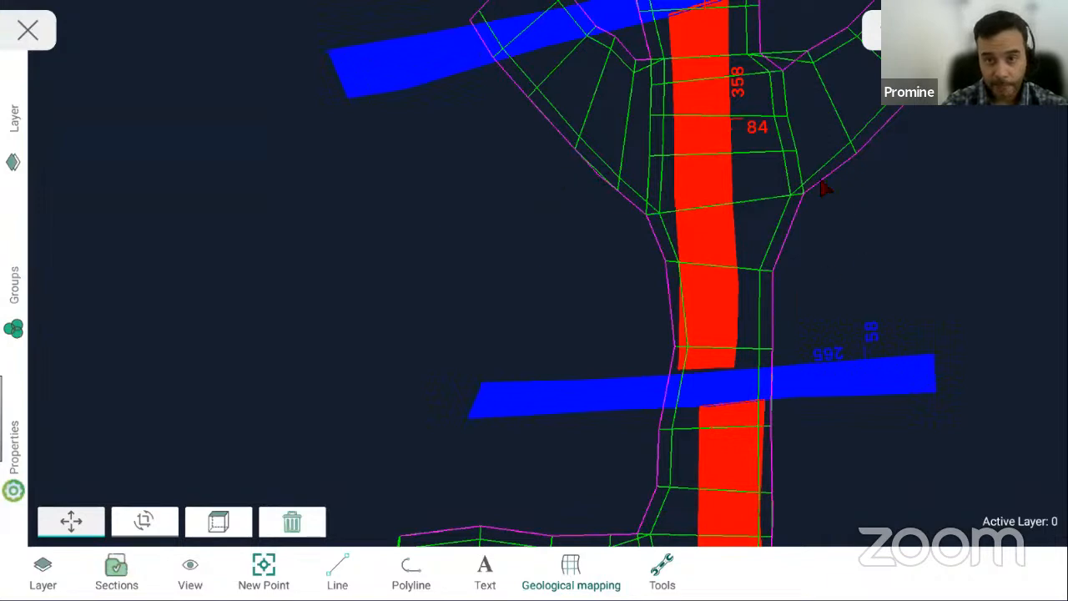
- Examine the mine drawing along the main drift, including the red veins, blue faults and survey stations
left_click_drag(636, 271, 543, 314)
left_click_drag(792, 230, 750, 230)
left_click_drag(490, 467, 616, 227)
left_click_drag(747, 242, 614, 189)
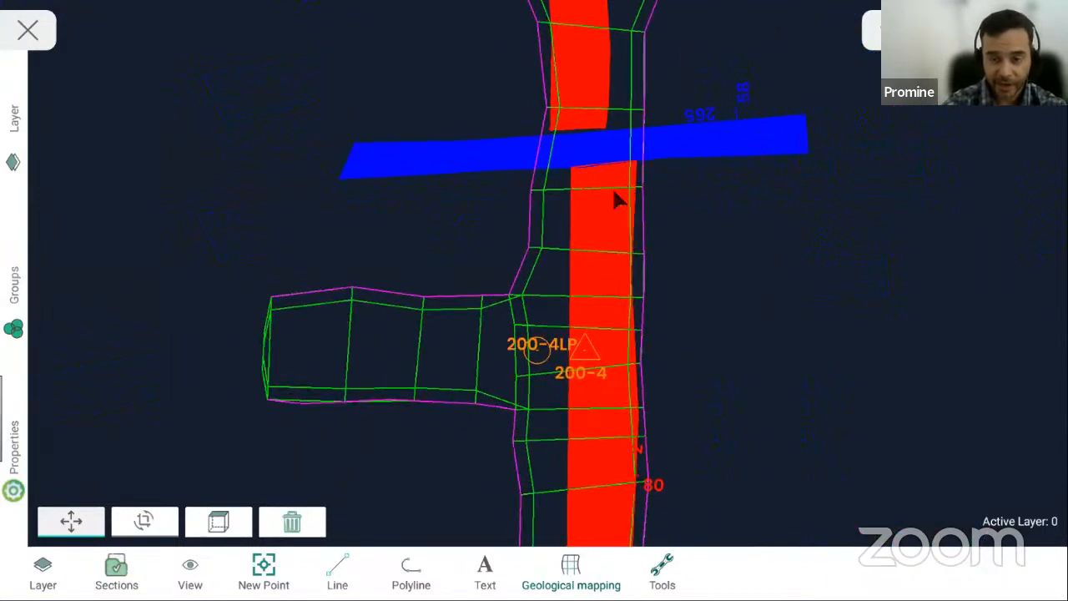
left_click_drag(673, 279, 603, 282)
left_click_drag(541, 58, 709, 370)
left_click_drag(565, 164, 553, 414)
left_click_drag(506, 534, 568, 172)
left_click_drag(555, 215, 466, 149)
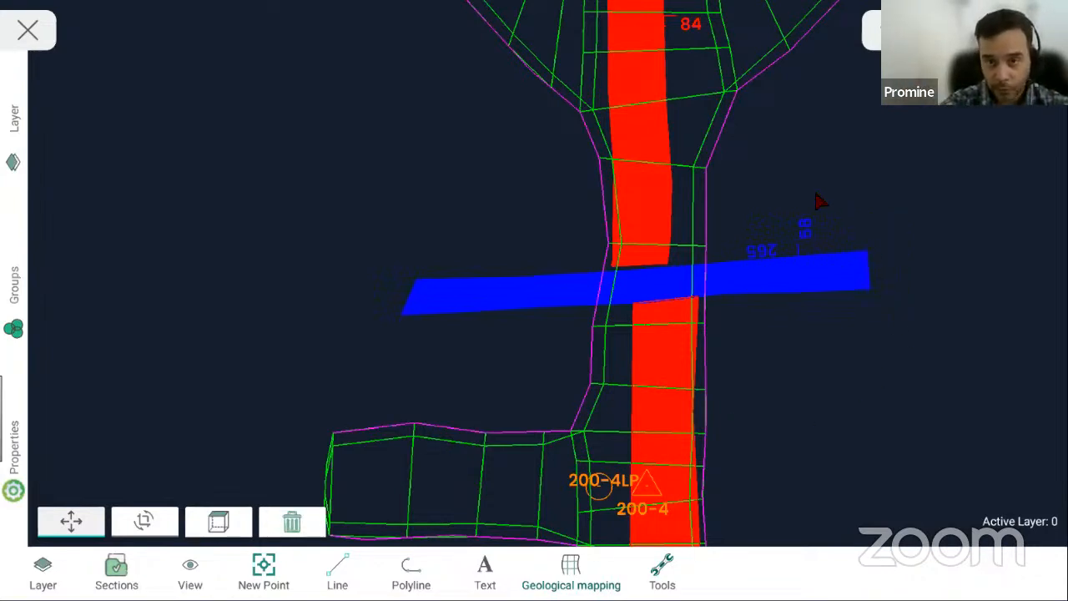
left_click_drag(784, 174, 667, 171)
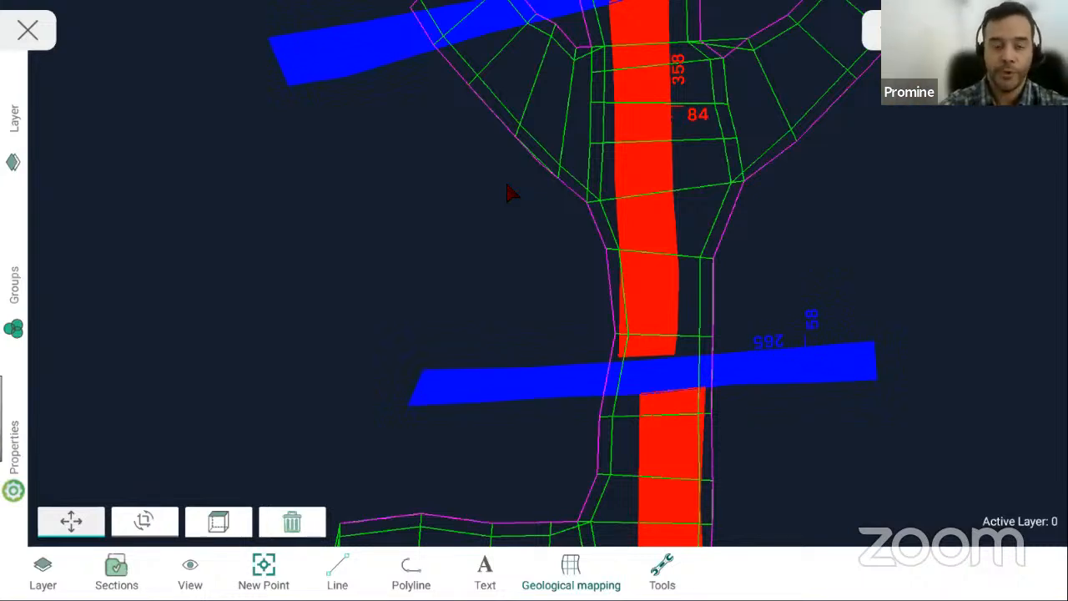
- Open the layer list and toggle the L_1200_3D_DRIFT layer off and back on
left_click(14, 119)
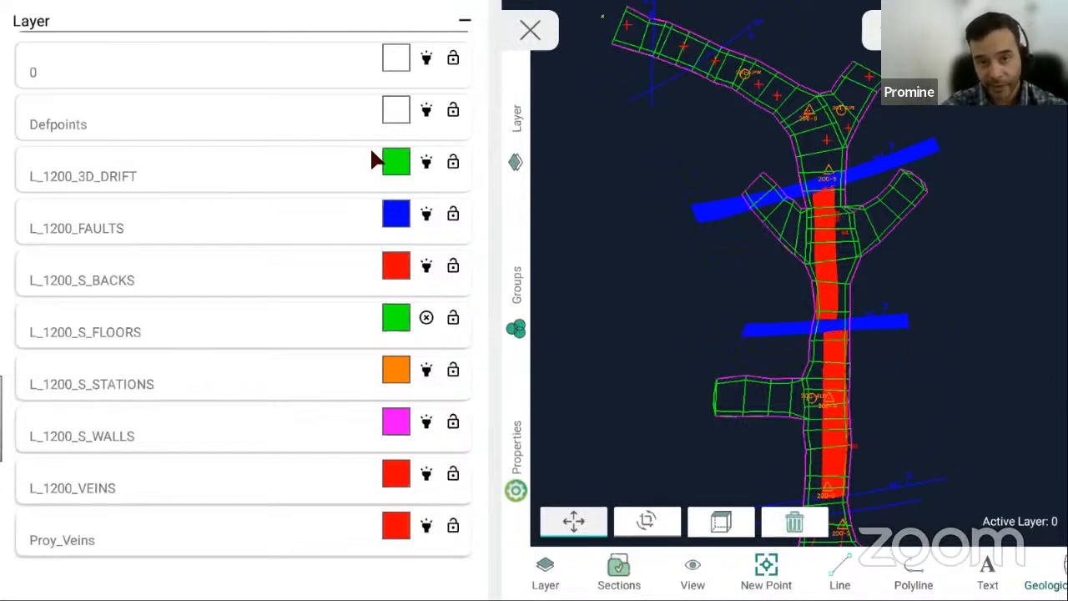
left_click(426, 162)
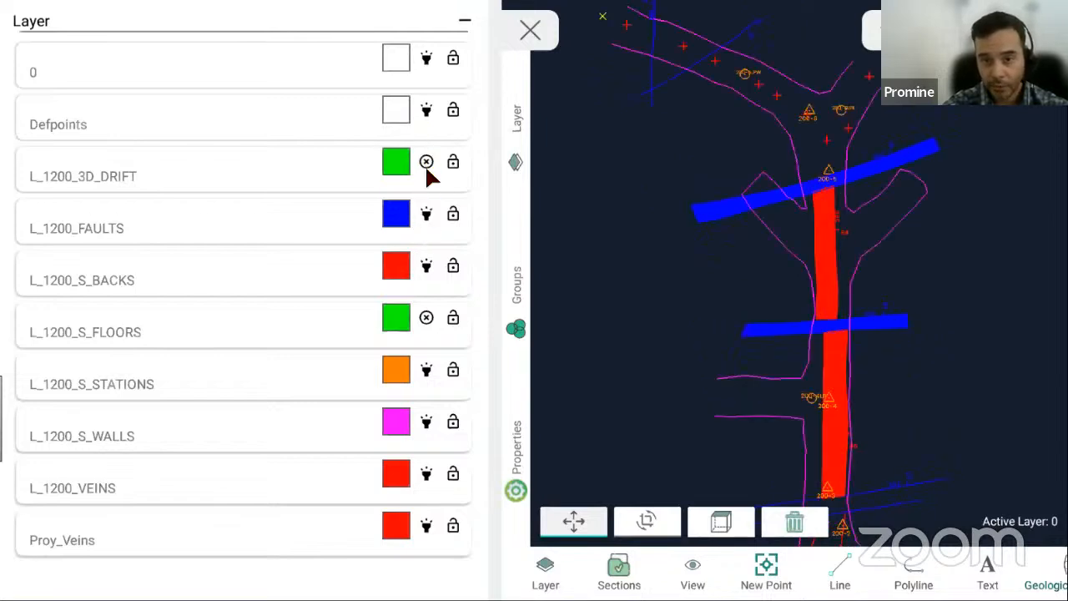
left_click(427, 162)
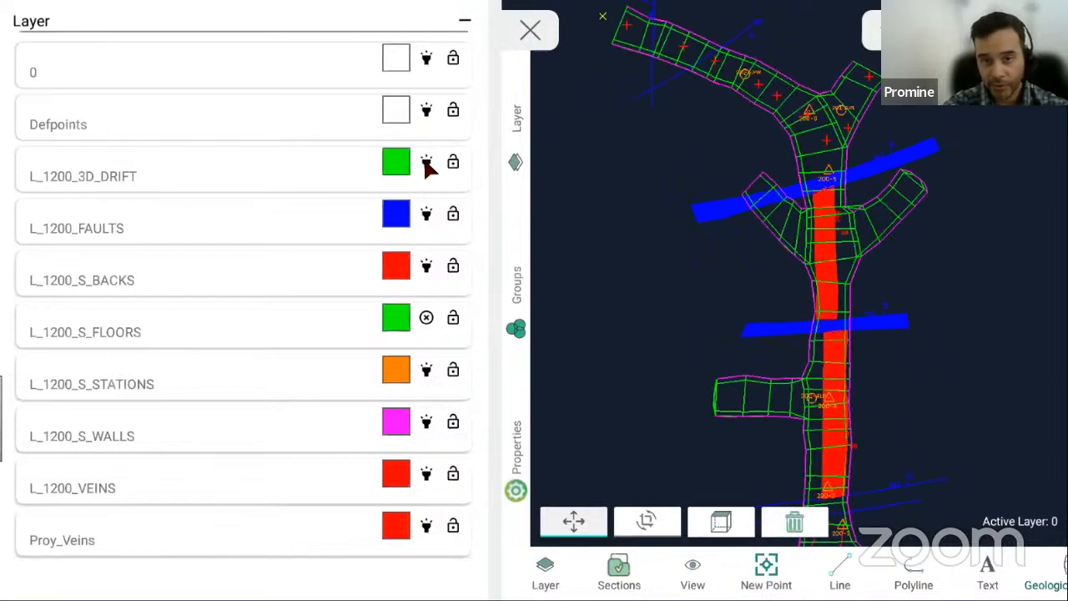
- Toggle the L_1200_S_FLOORS layer, then hide it along with L_1200_S_BACKS, L_1200_FAULTS and L_1200_3D_DRIFT
left_click(427, 320)
left_click(426, 320)
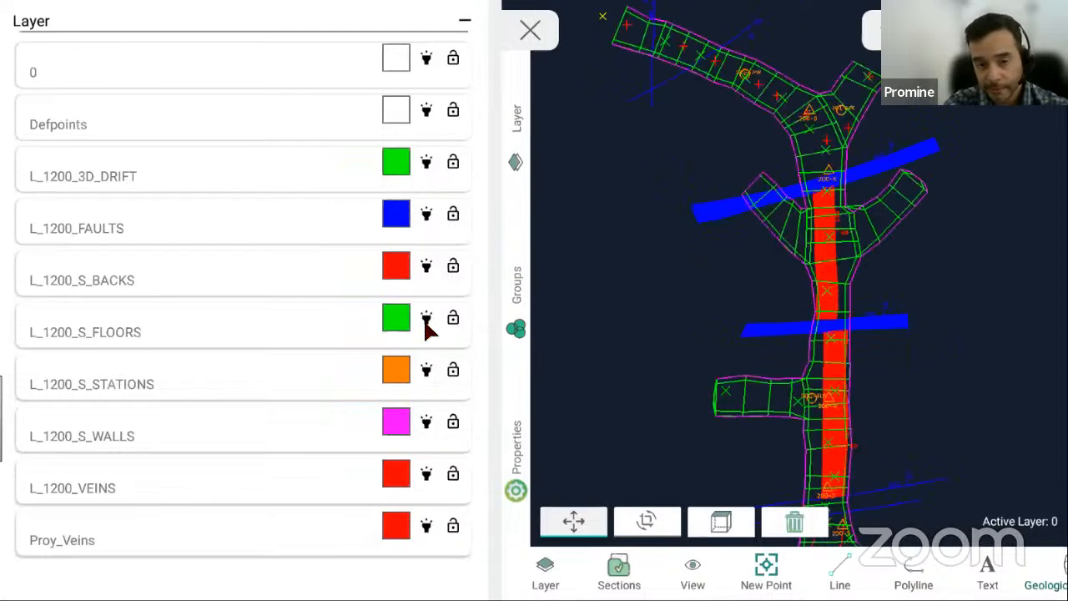
left_click(428, 324)
left_click(428, 267)
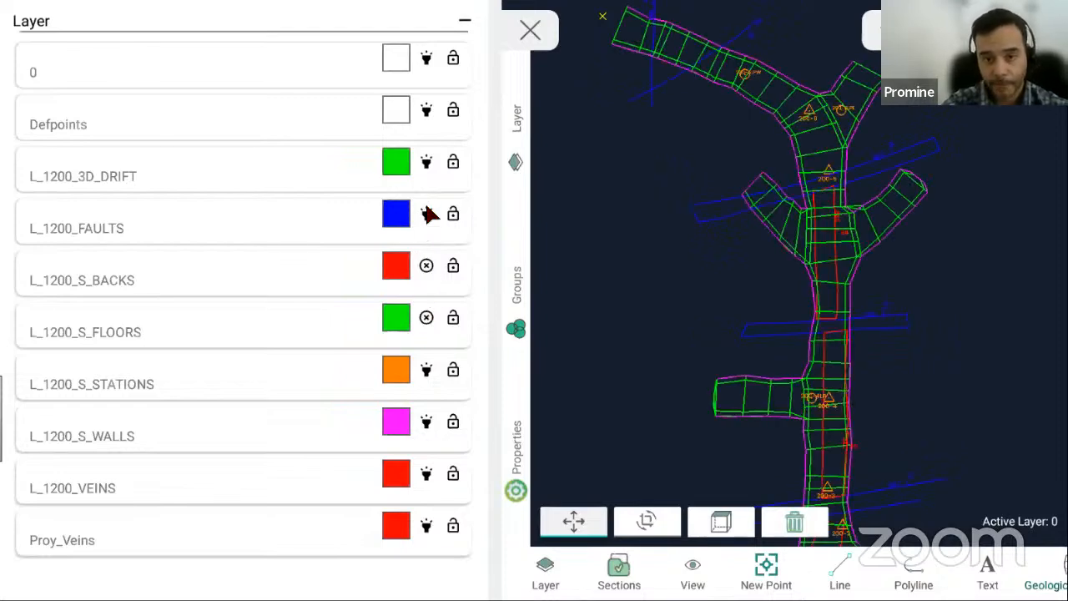
left_click(427, 214)
left_click(427, 162)
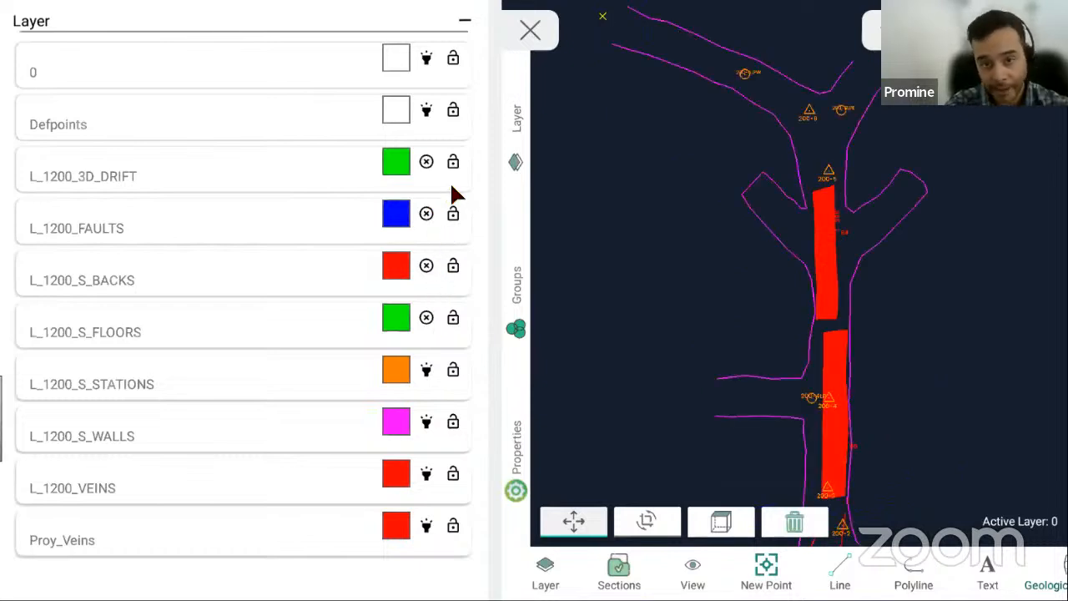
- Turn the L_1200_3D_DRIFT, L_1200_FAULTS, L_1200_S_BACKS and L_1200_S_FLOORS layers back on
left_click(425, 163)
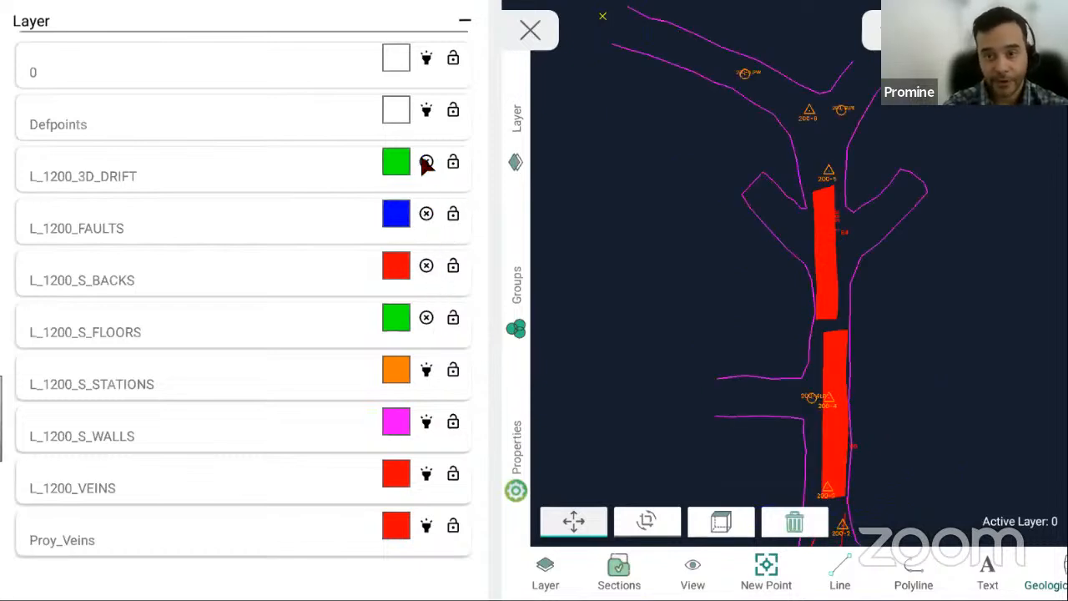
left_click(426, 214)
left_click(427, 266)
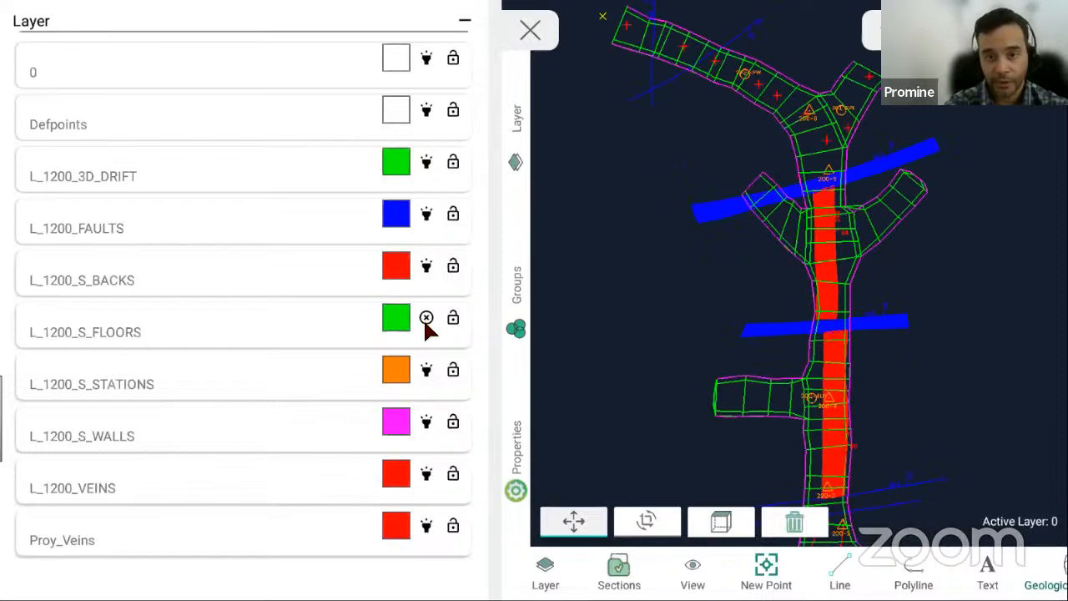
left_click(425, 317)
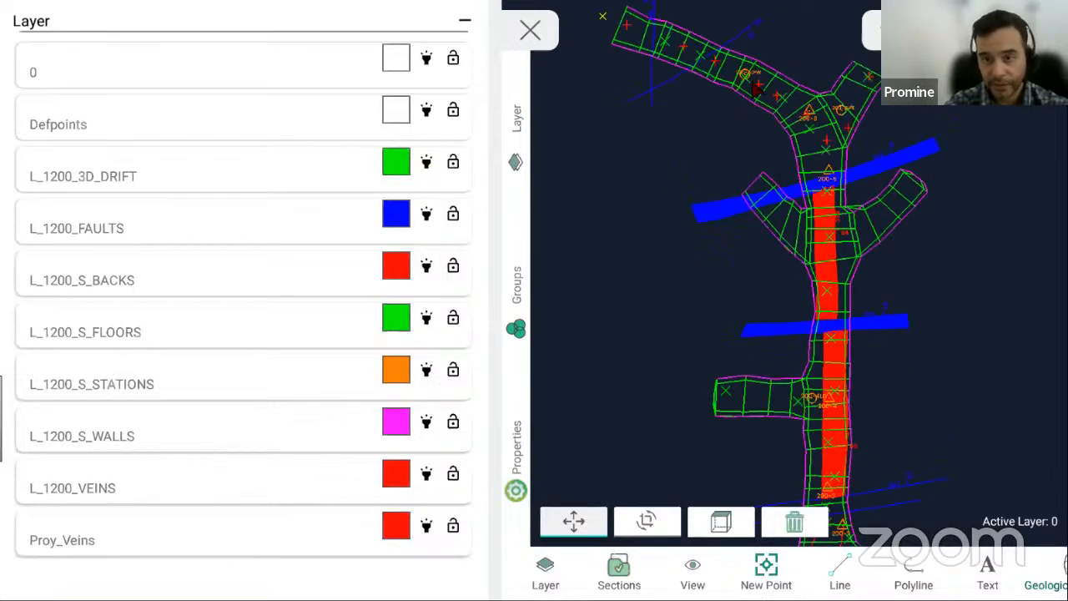
- Hide and redisplay the L_1200_3D_DRIFT layer twice to compare the drawing with and without the drift mesh
left_click(426, 166)
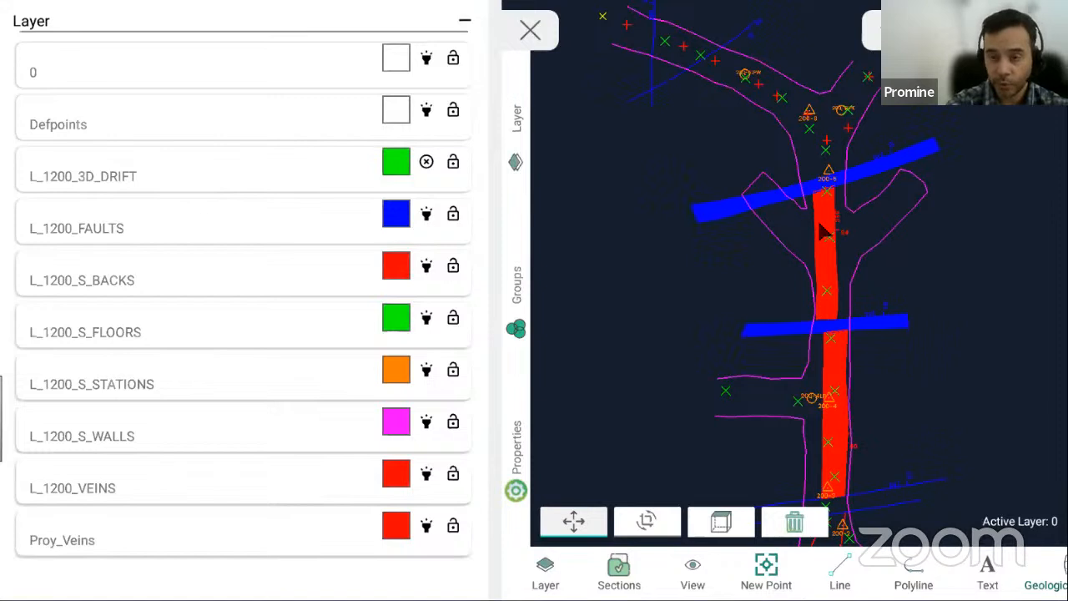
left_click(425, 162)
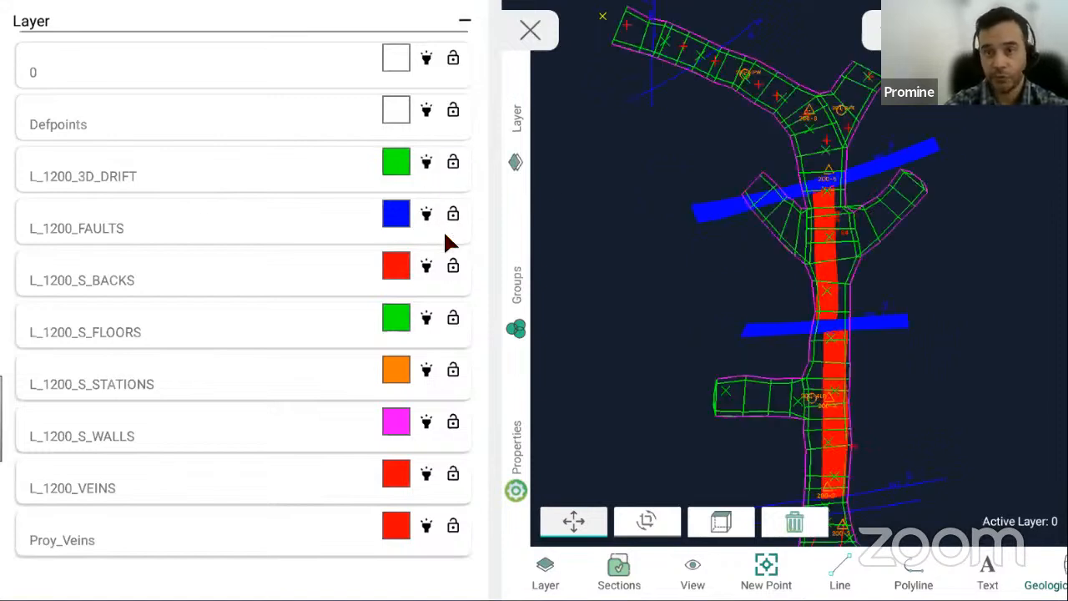
left_click(428, 163)
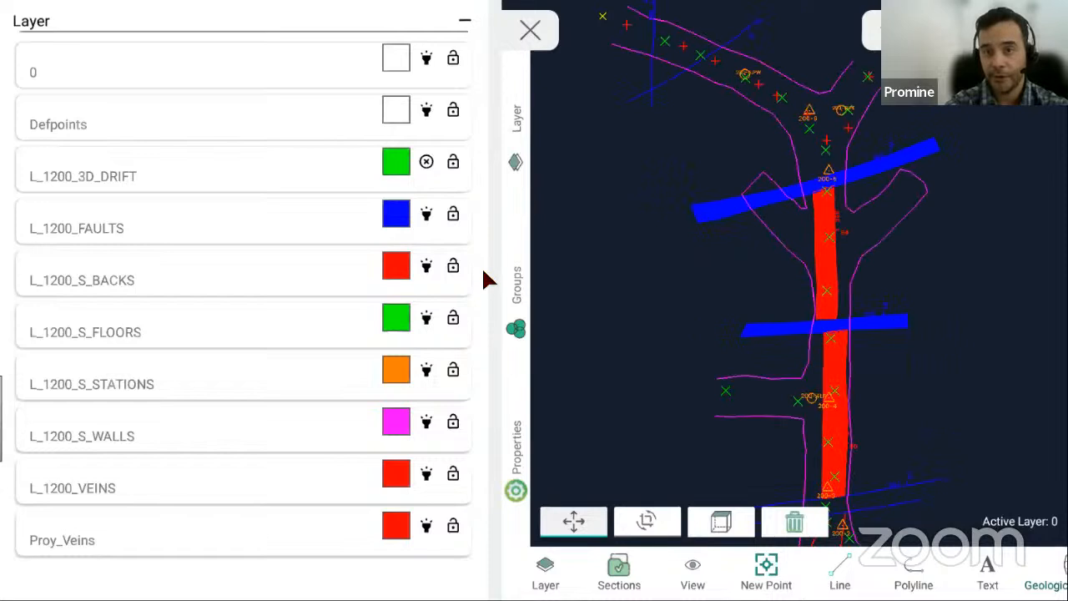
left_click(428, 158)
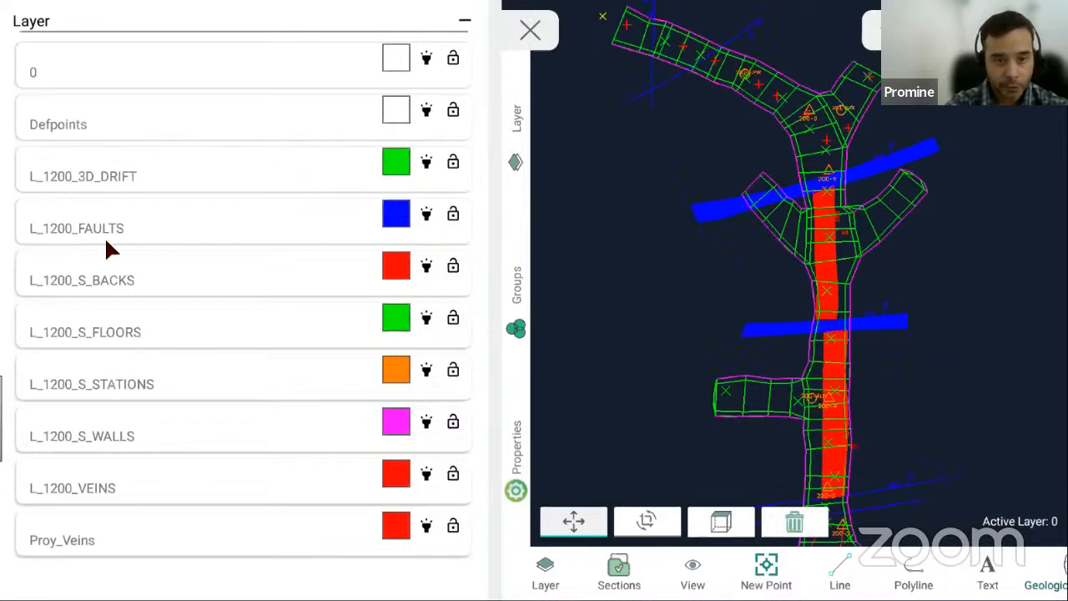
- Switch the active layer between L_1200_S_FLOORS, L_1200_3D_DRIFT and L_1200_VEINS, ending with L_1200_FAULTS active
left_click(107, 330)
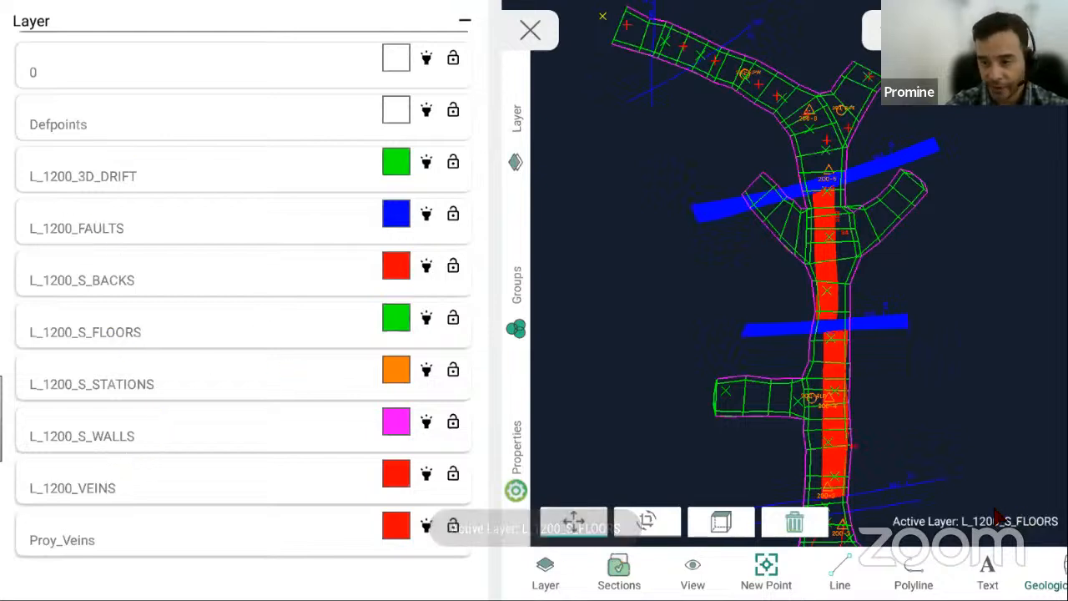
left_click(76, 222)
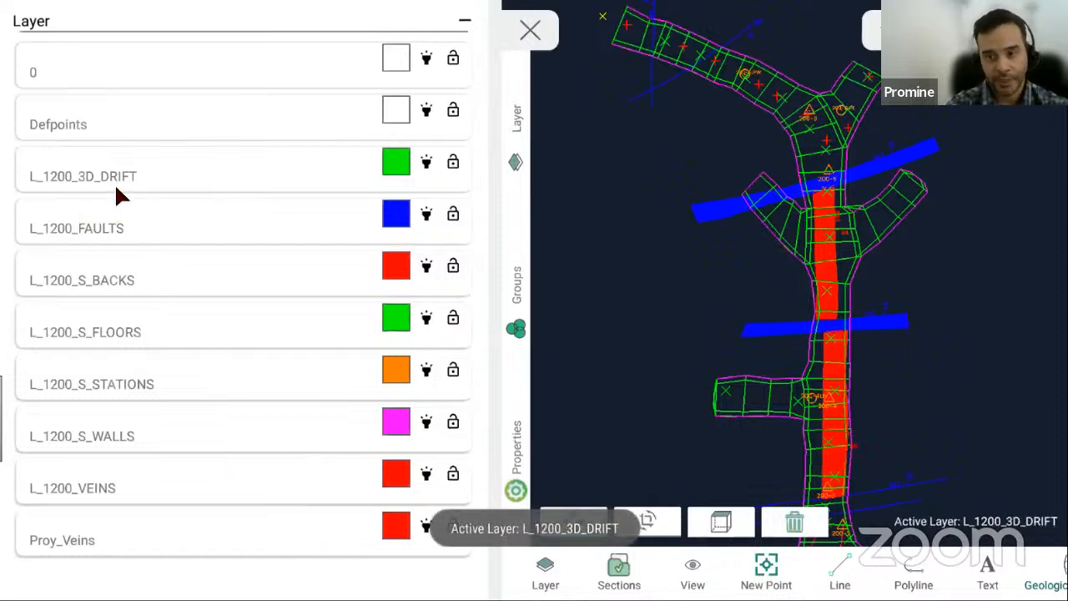
left_click(117, 487)
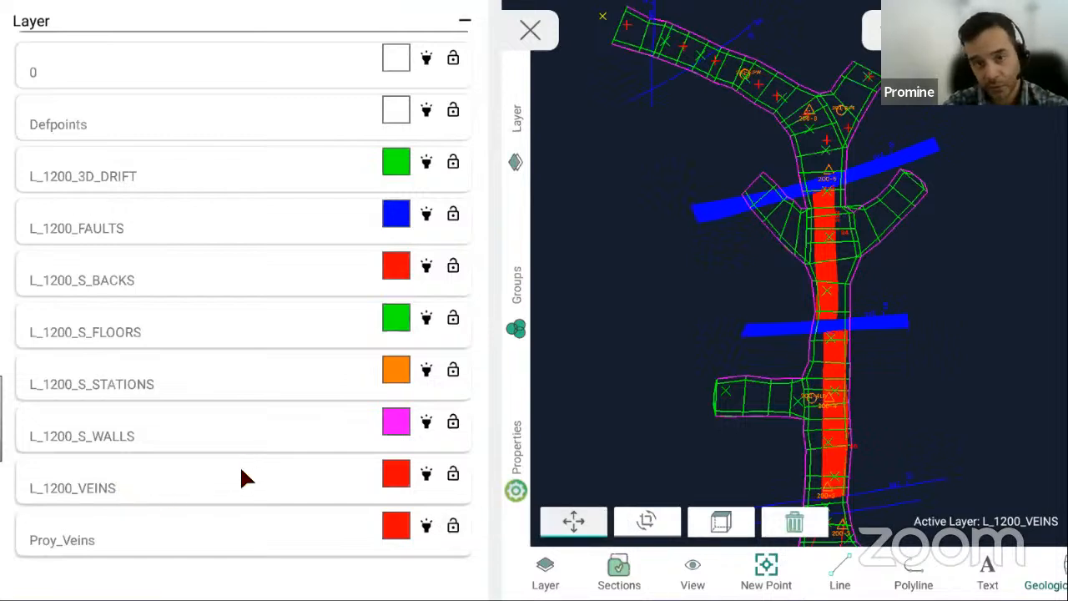
left_click(152, 338)
left_click(113, 242)
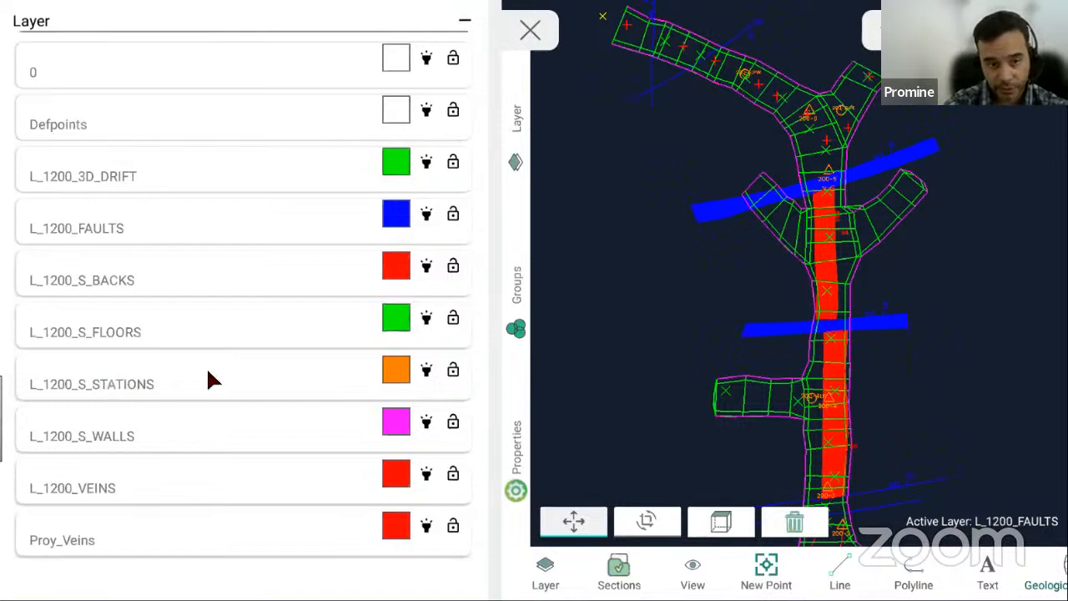
- View the colour palette for the L_1200_S_STATIONS layer, cancel without choosing a colour, and close the layer list
left_click(399, 378)
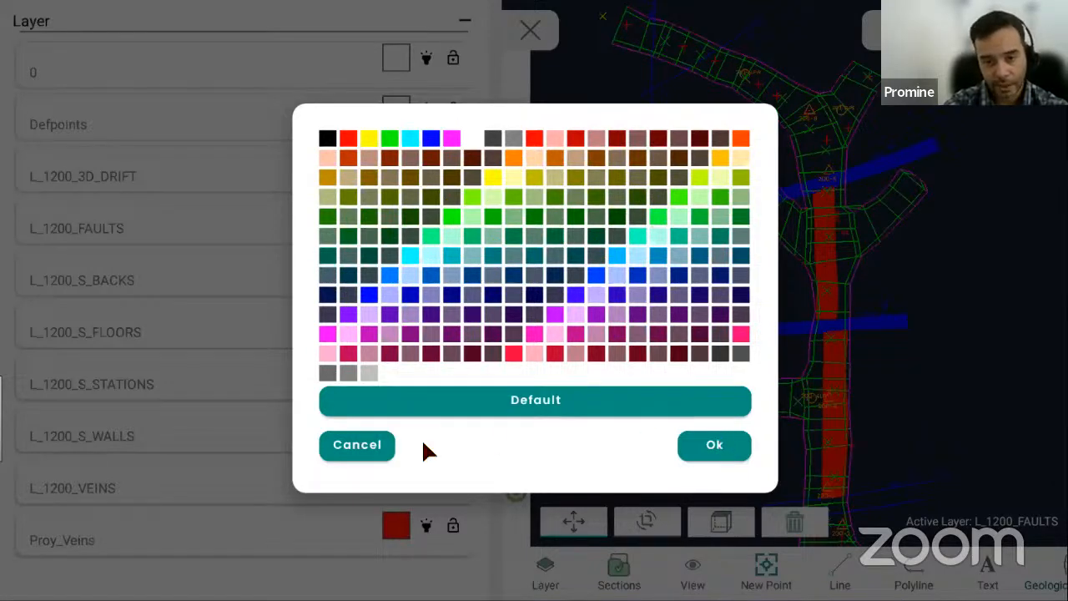
left_click(384, 445)
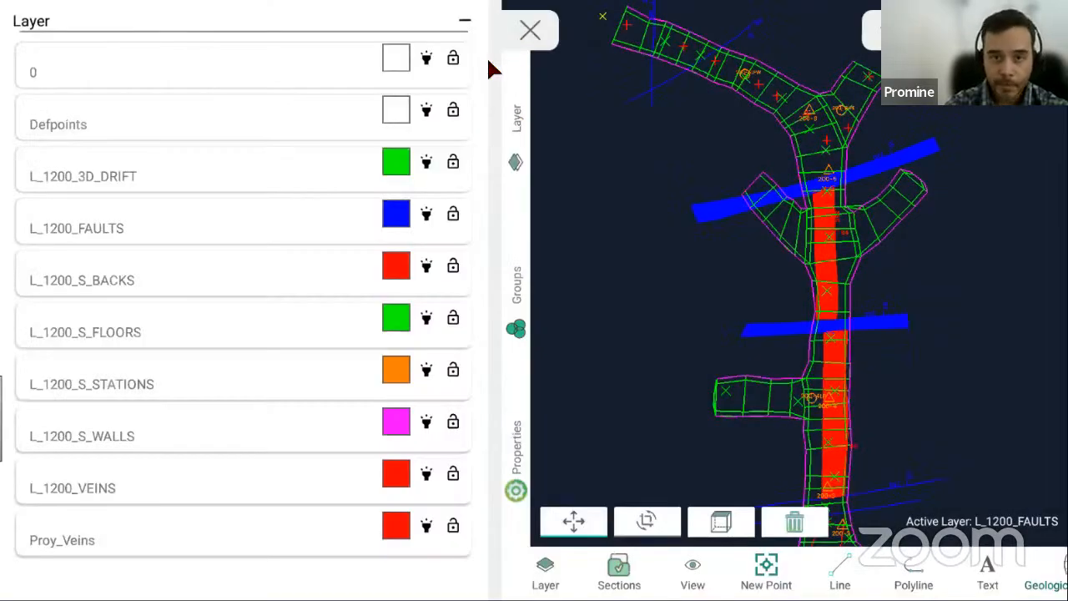
left_click(519, 120)
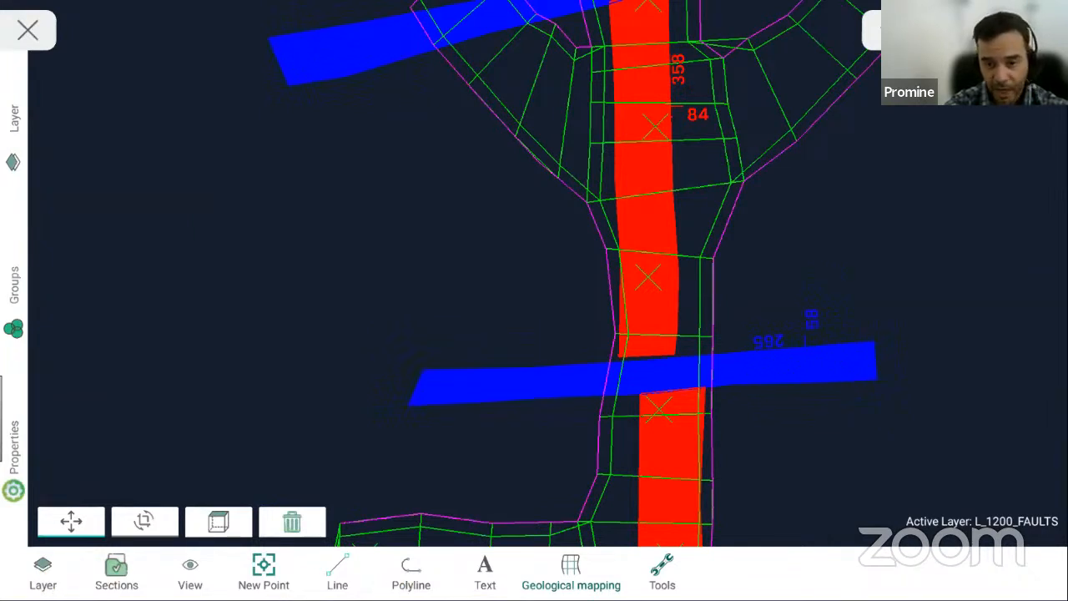
- Look through the layer commands and default views, and start the Line and Text commands without placing anything
left_click(43, 585)
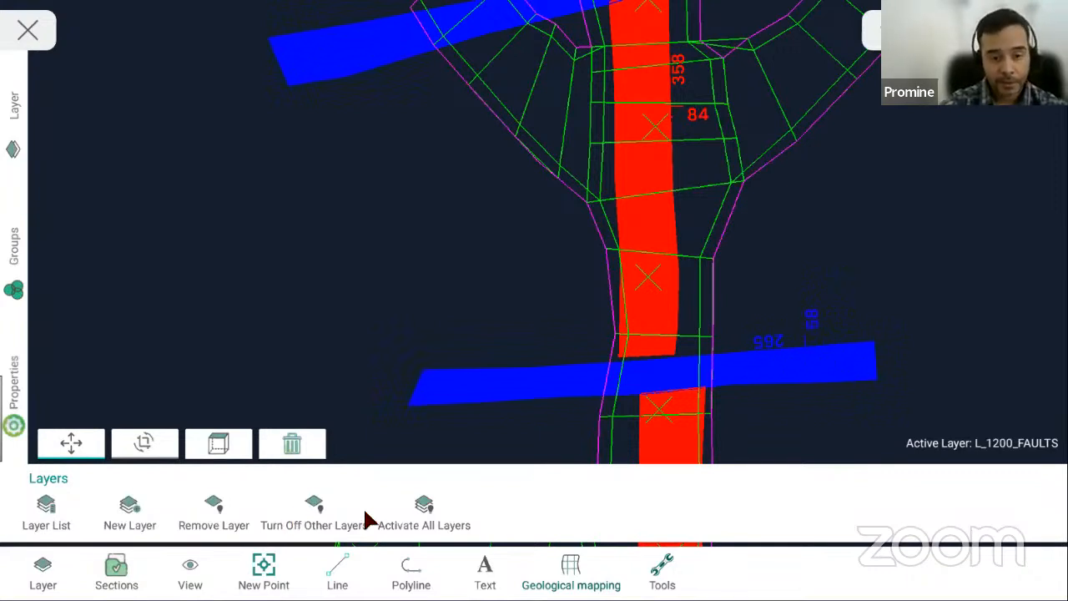
left_click(190, 575)
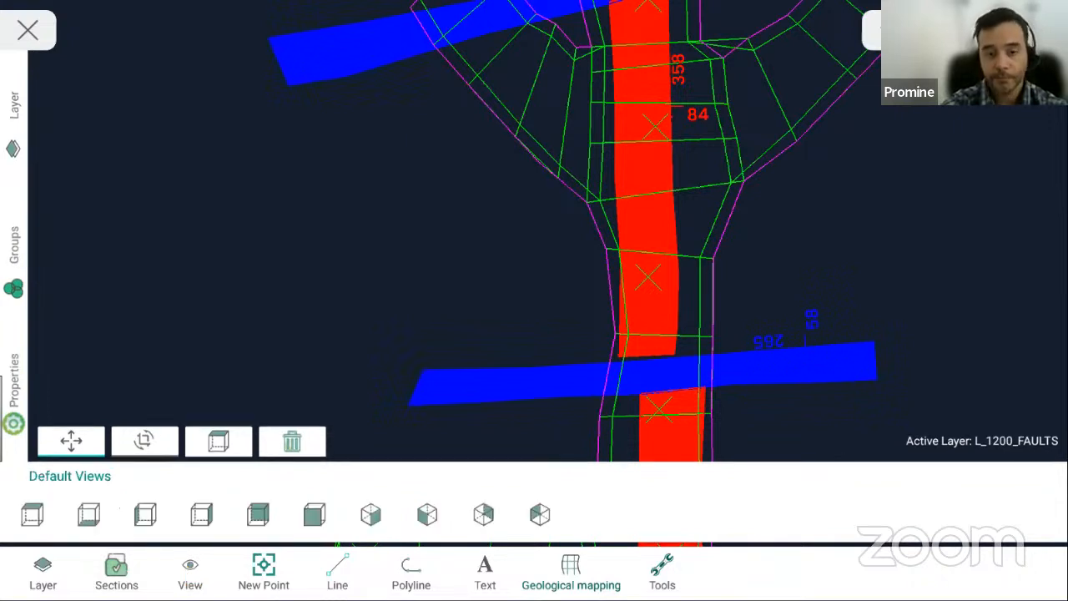
left_click(191, 576)
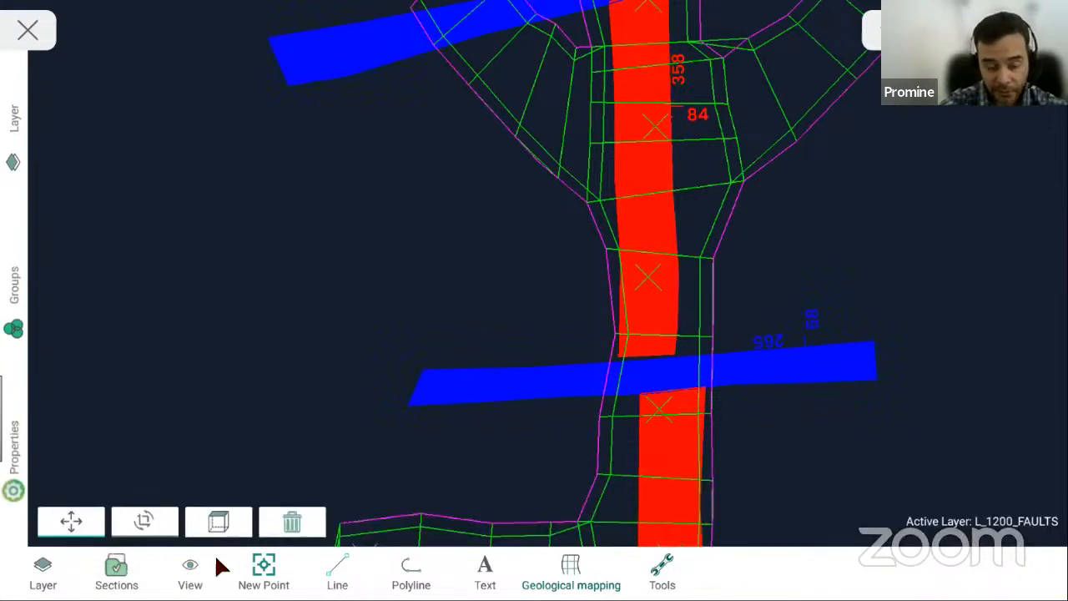
left_click(341, 573)
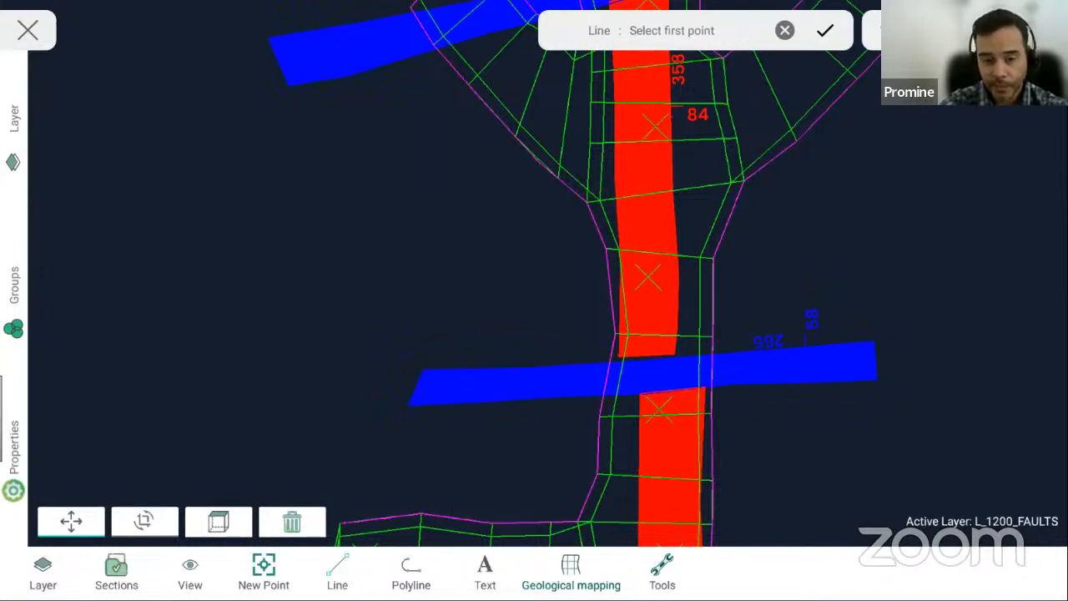
left_click(485, 576)
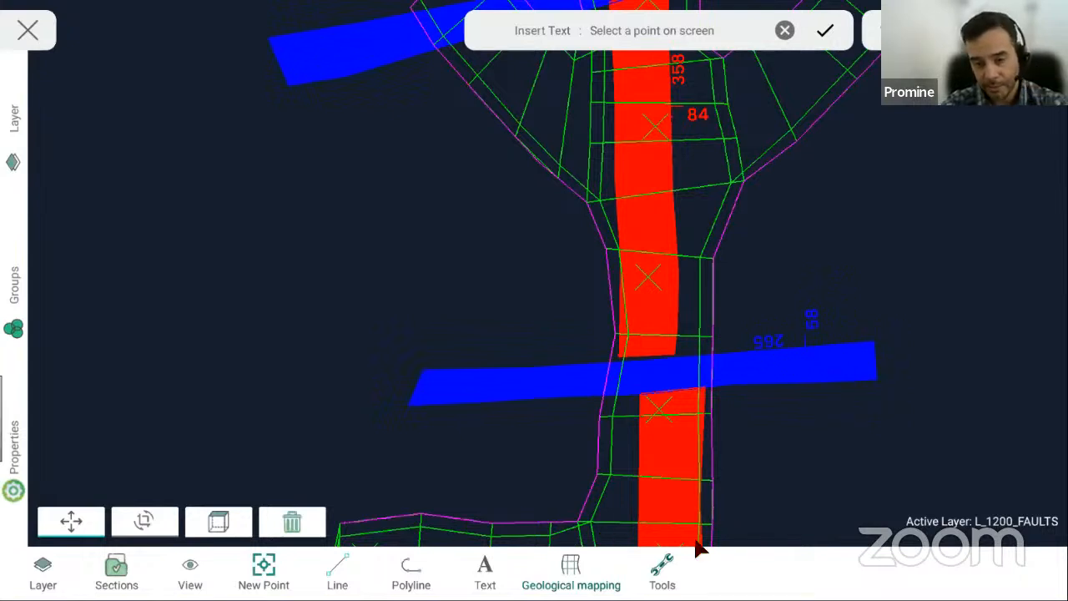
- Review the facemapping commands and the general drawing tools without running any of them
left_click(575, 575)
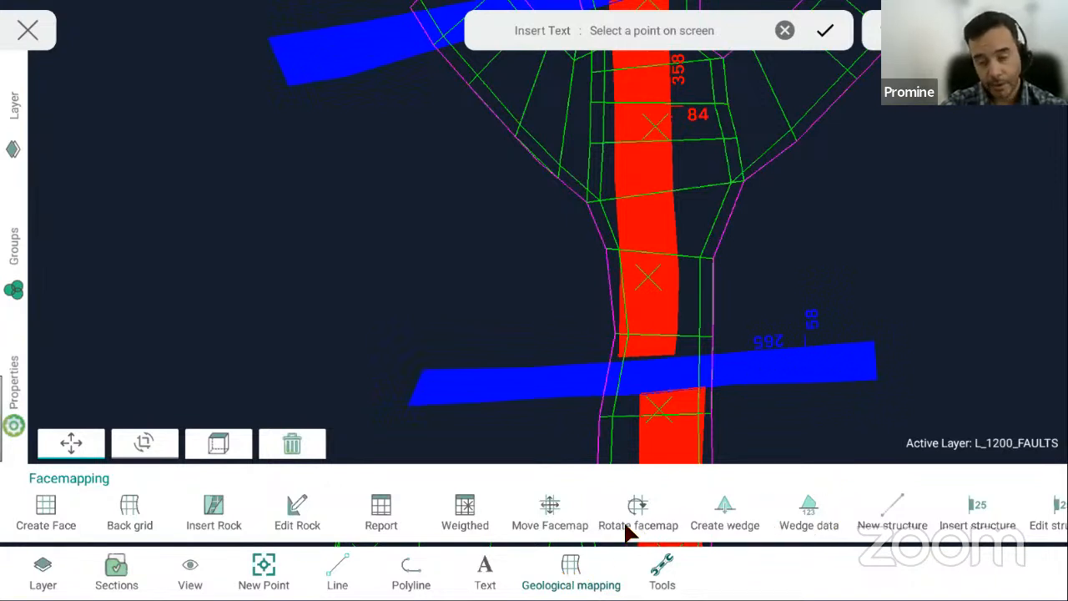
left_click_drag(771, 506, 987, 512)
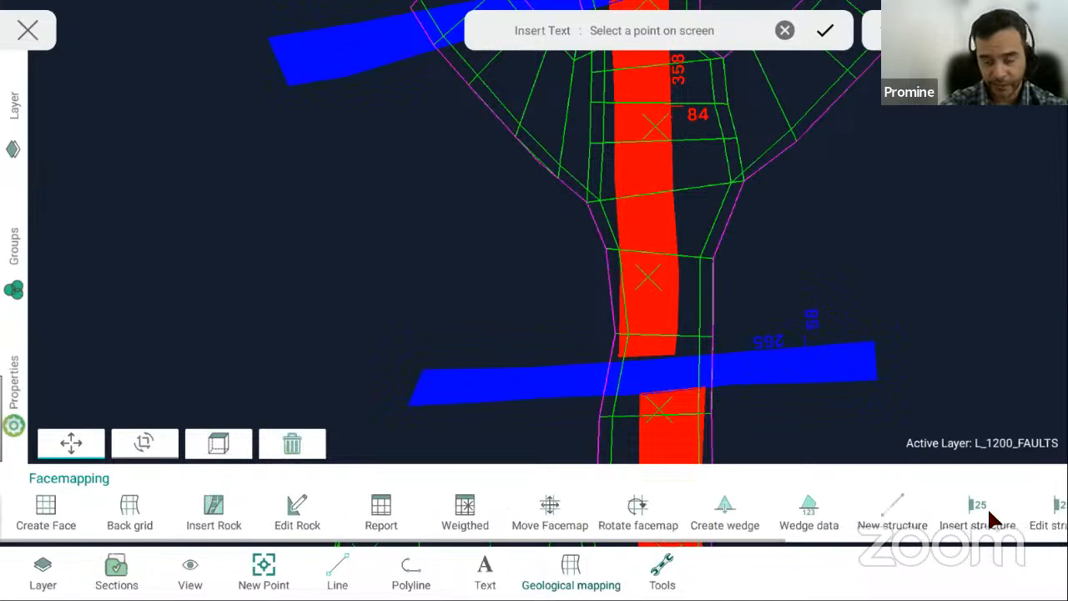
left_click(660, 568)
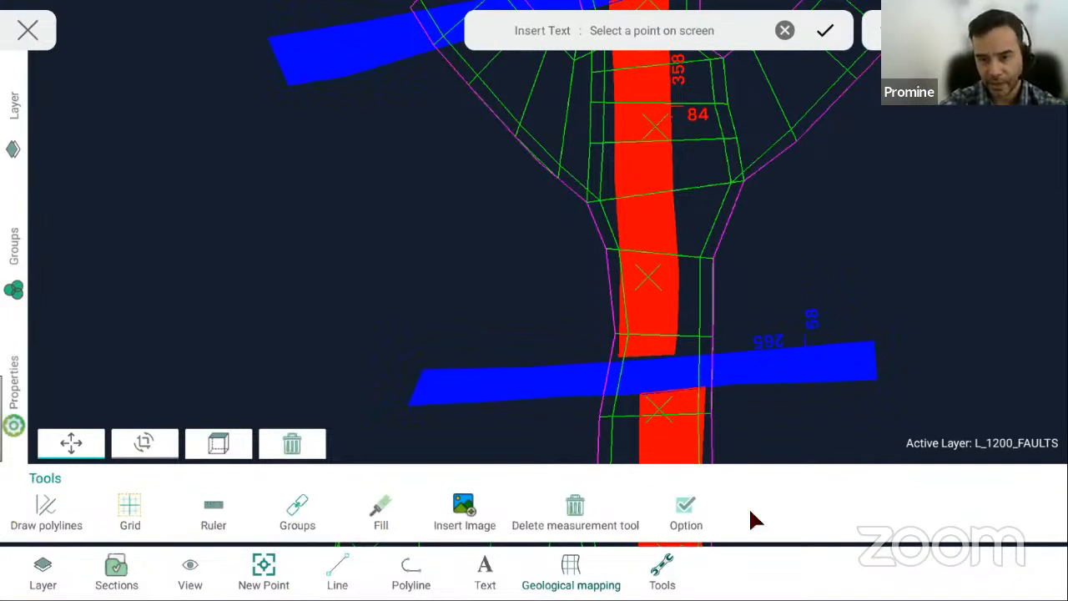
left_click(576, 581)
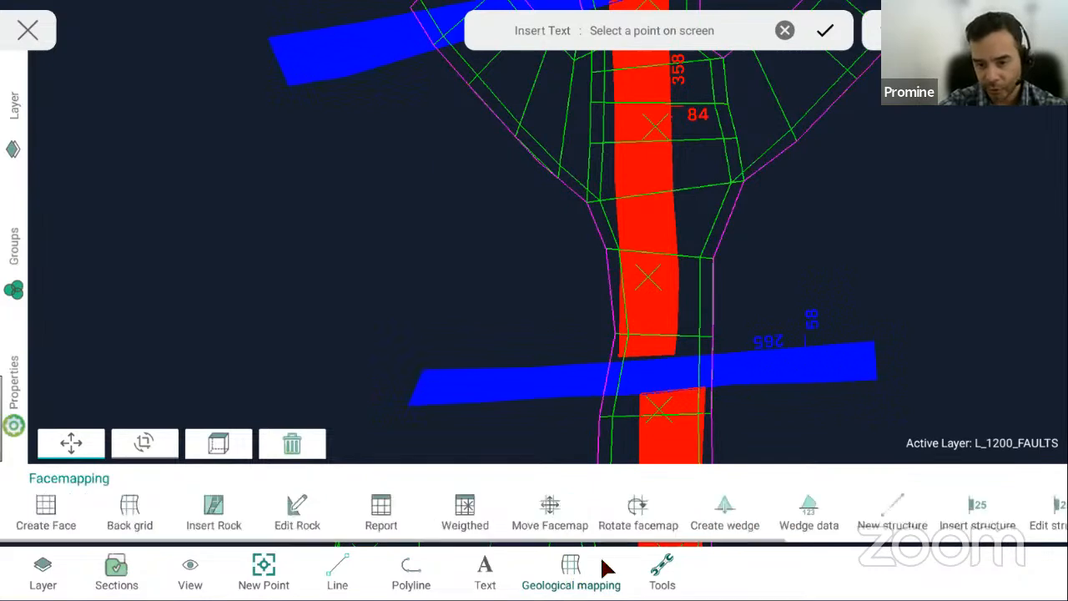
left_click_drag(781, 509, 675, 501)
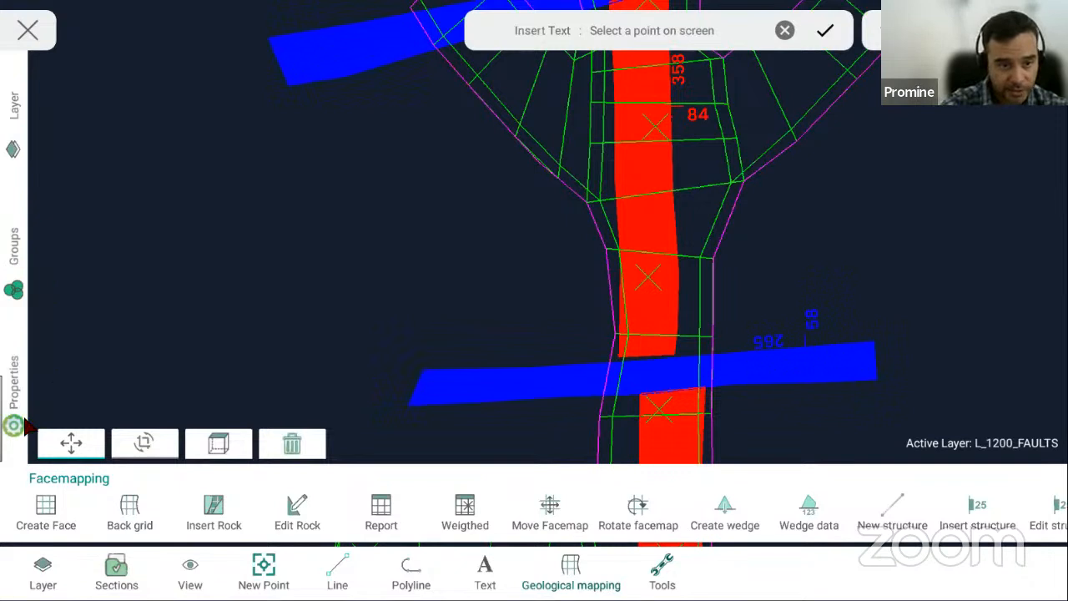
- Show the entity properties beside the drawing and cancel the pending text insertion
left_click(13, 427)
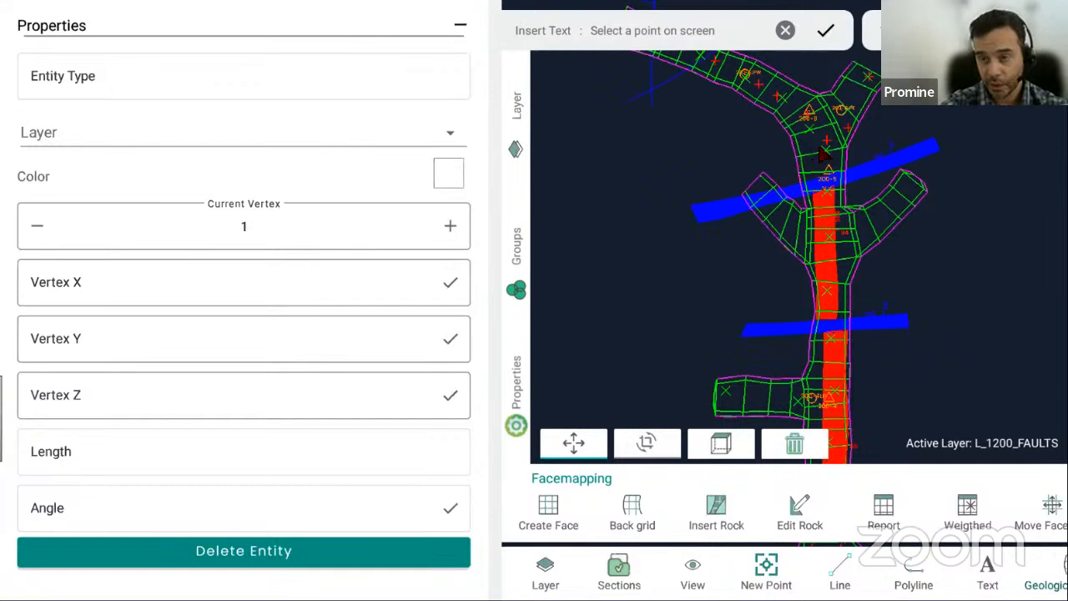
left_click(666, 86)
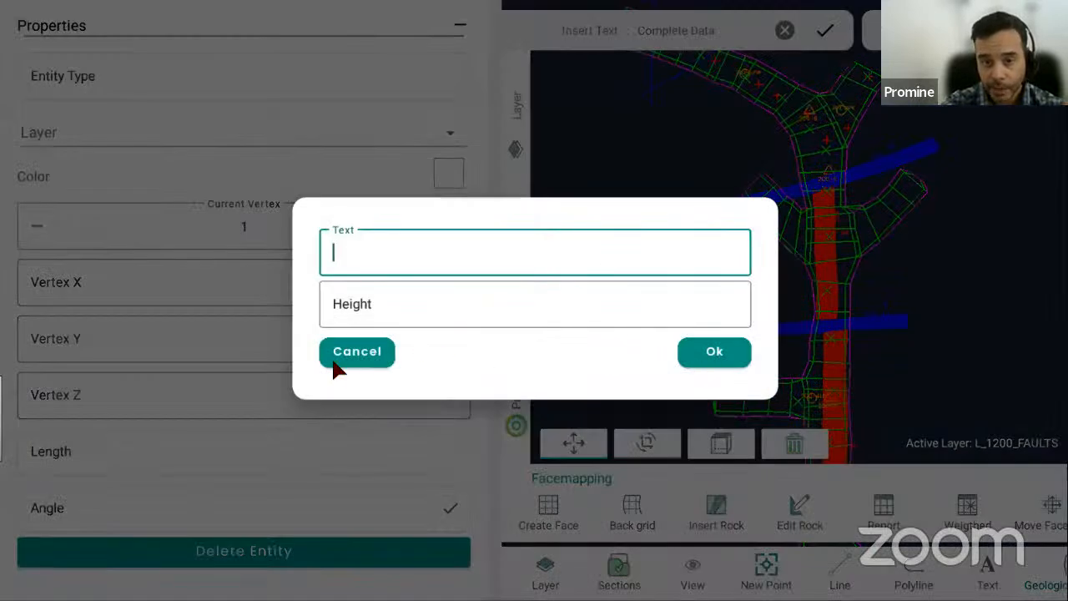
left_click(389, 351)
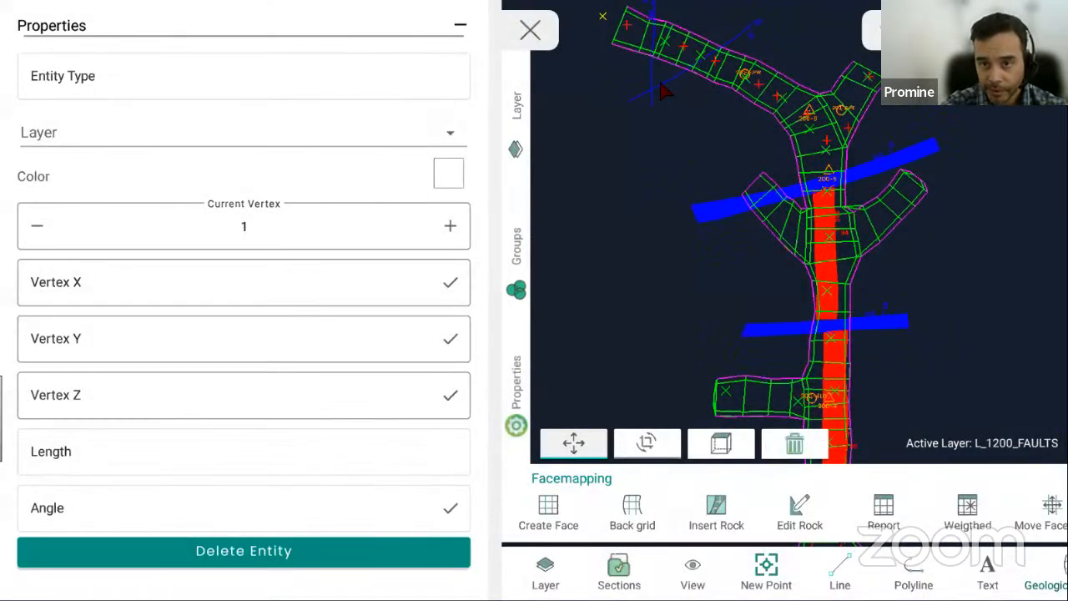
- Inspect the properties of the two crossing fault polylines and the side drift's floor point, clear the selection and close the properties
left_click(665, 92)
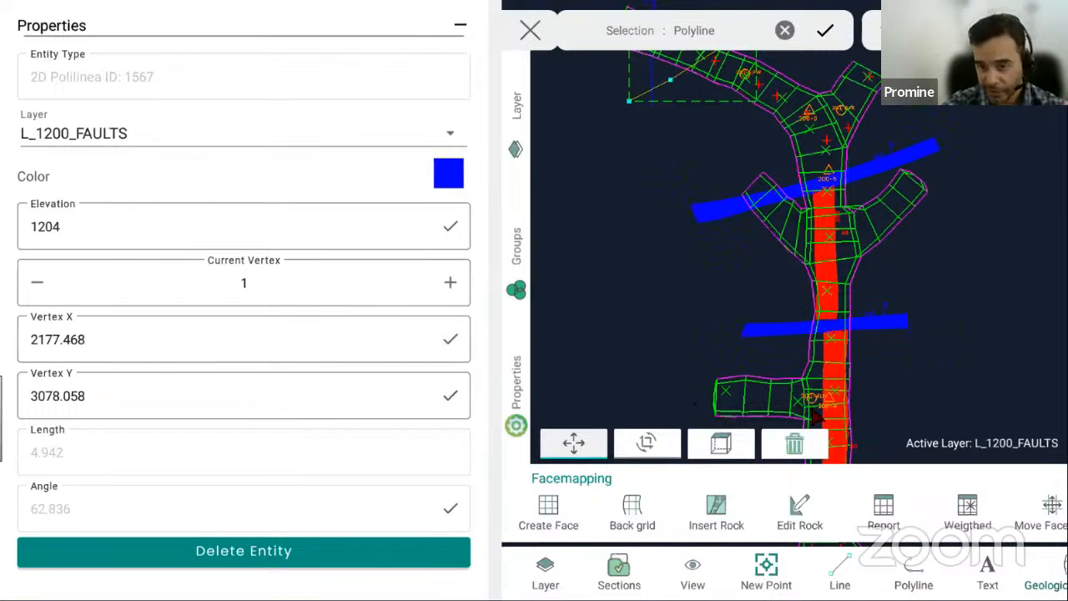
left_click(730, 400)
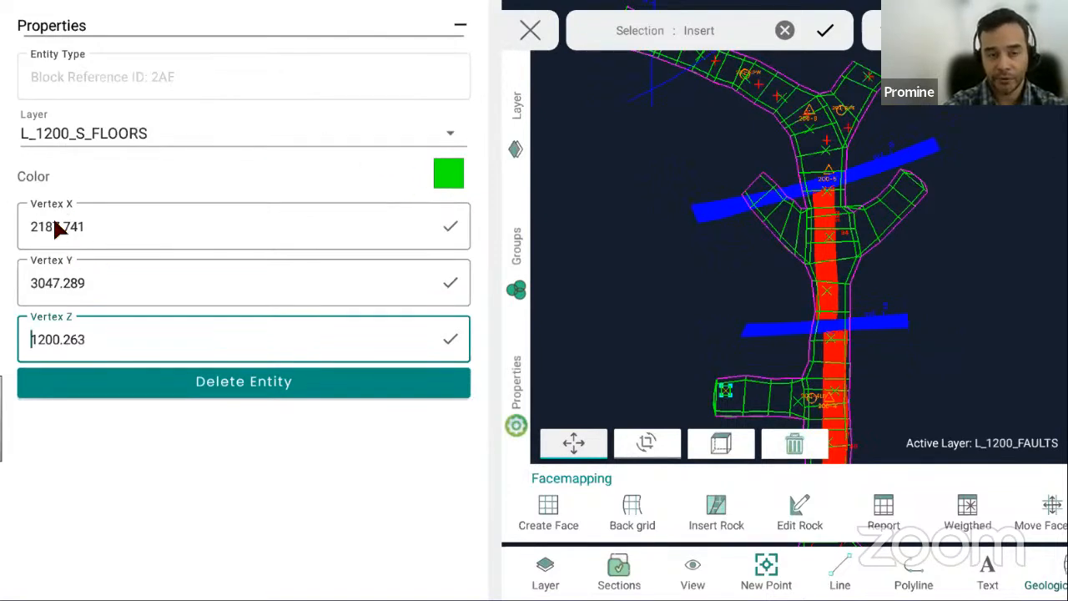
left_click(650, 86)
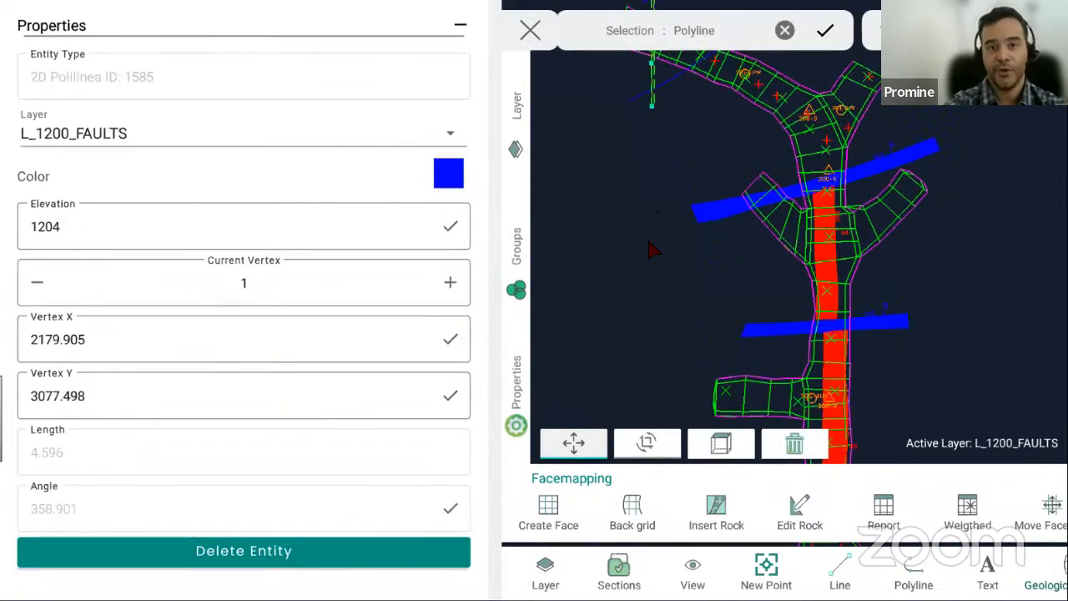
left_click(785, 30)
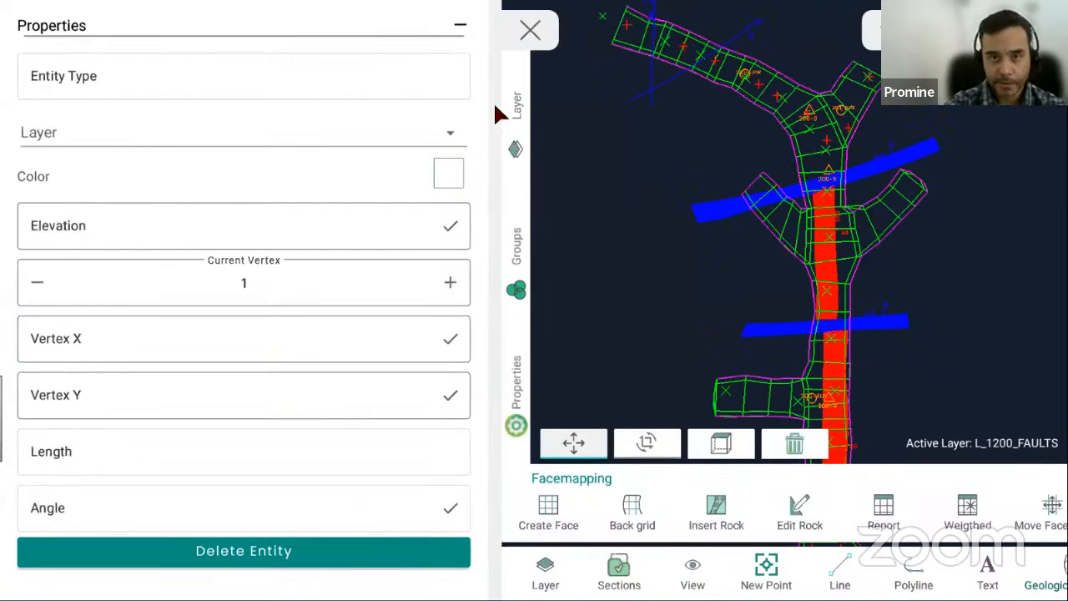
left_click(460, 28)
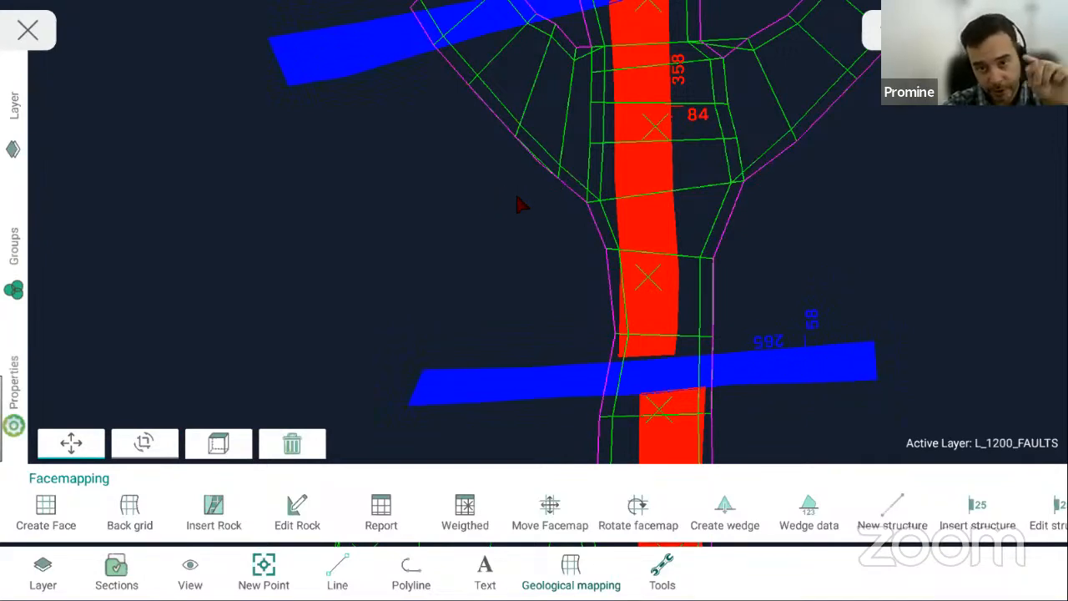
- Pan and zoom over the whole drift and examine its lower end around stations 200-2 and 200-3
left_click_drag(516, 197, 575, 242)
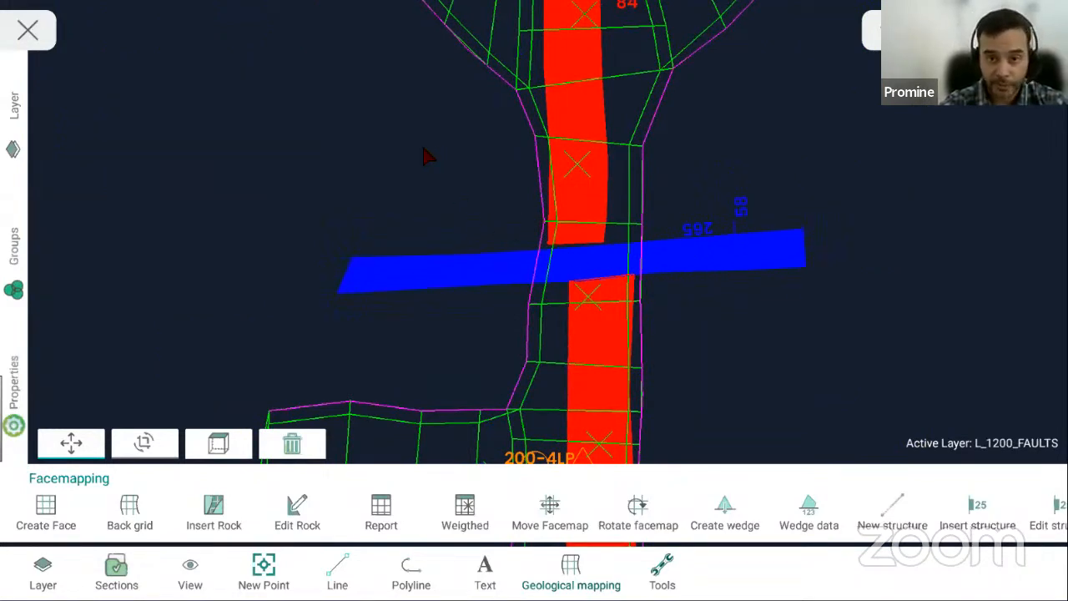
left_click_drag(419, 422, 412, 160)
scroll(410, 162, "down", 7)
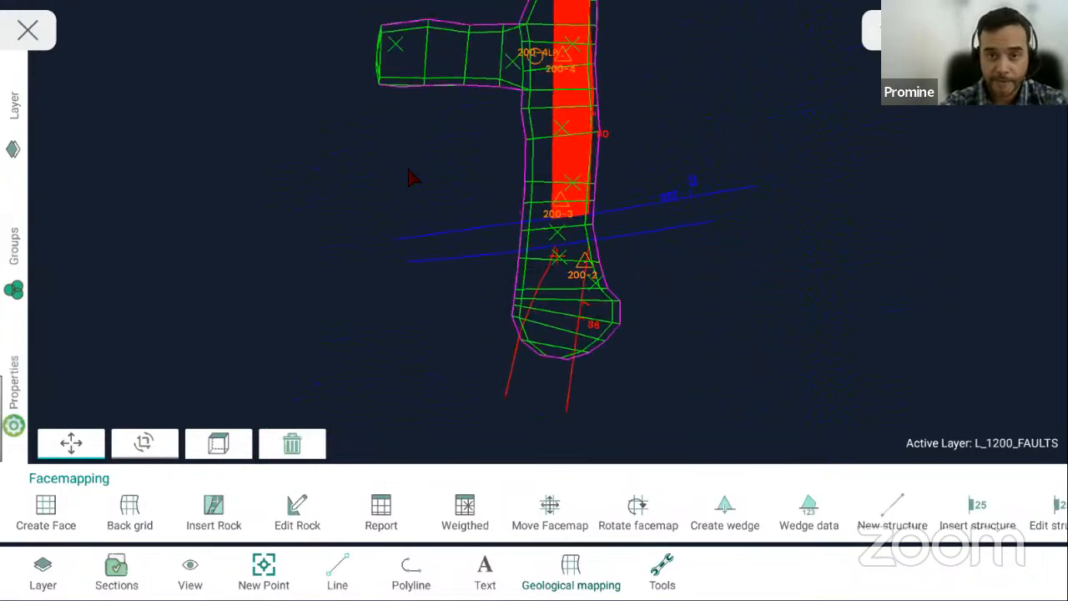
left_click_drag(410, 245, 461, 232)
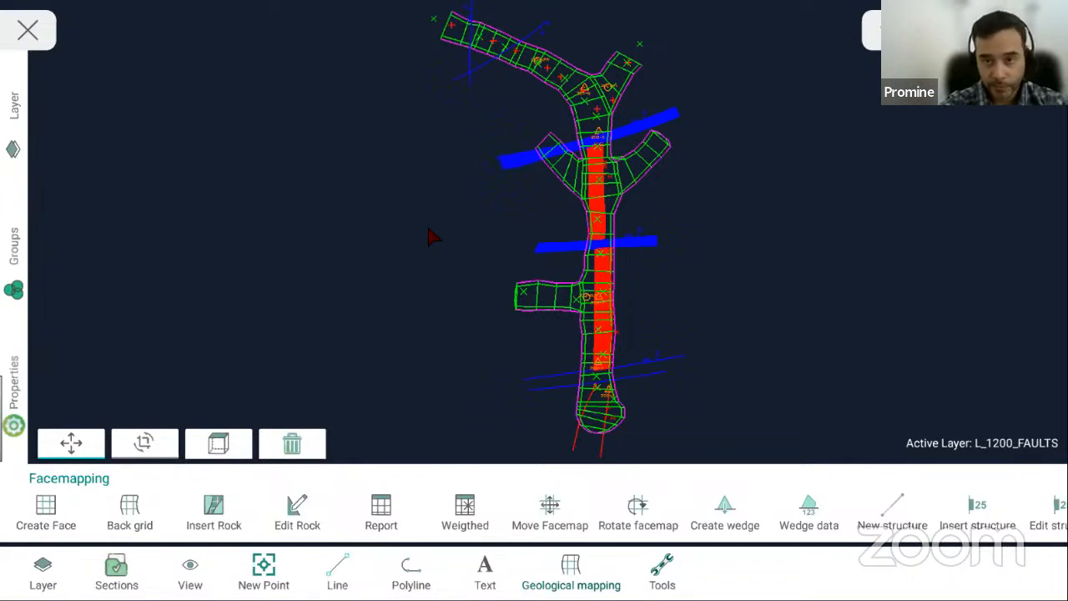
scroll(429, 227, "up", 3)
scroll(428, 227, "down", 2)
left_click_drag(512, 198, 597, 210)
scroll(610, 306, "down", 2)
scroll(610, 311, "up", 5)
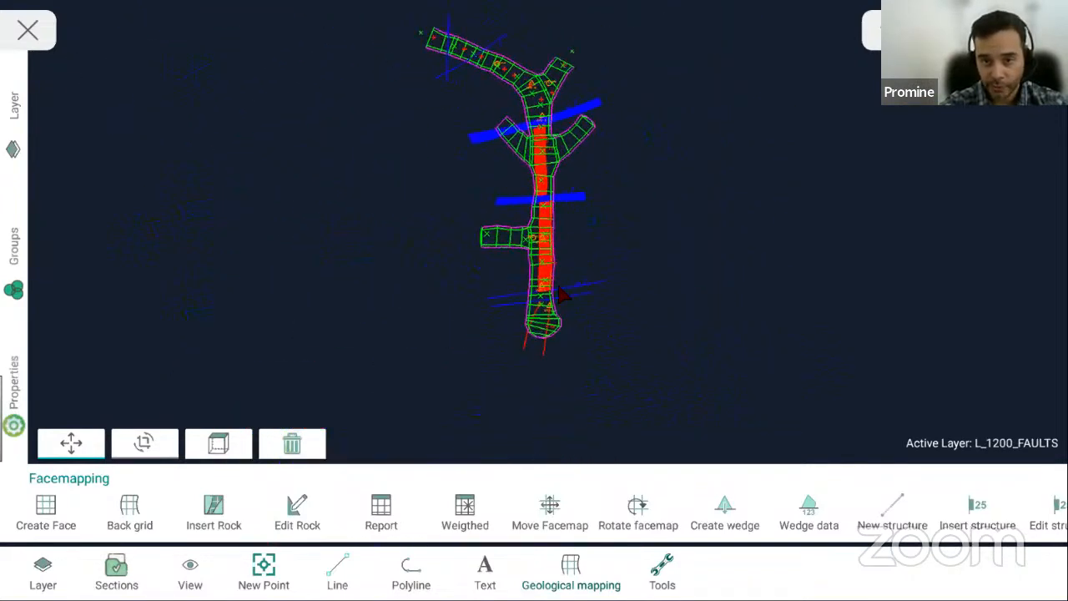
scroll(564, 315, "up", 3)
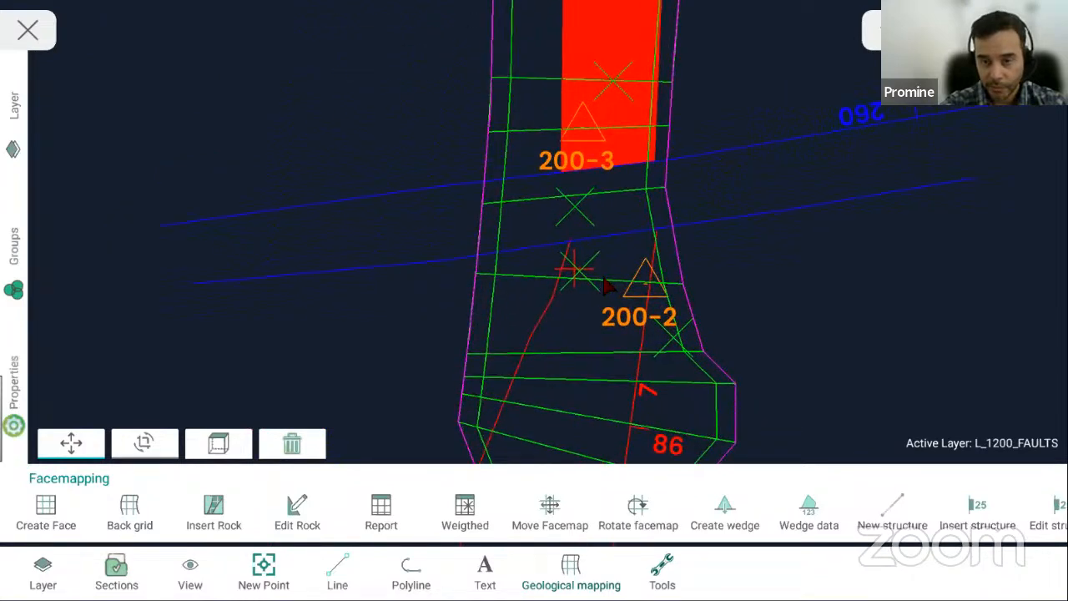
scroll(608, 269, "down", 4)
scroll(607, 269, "down", 5)
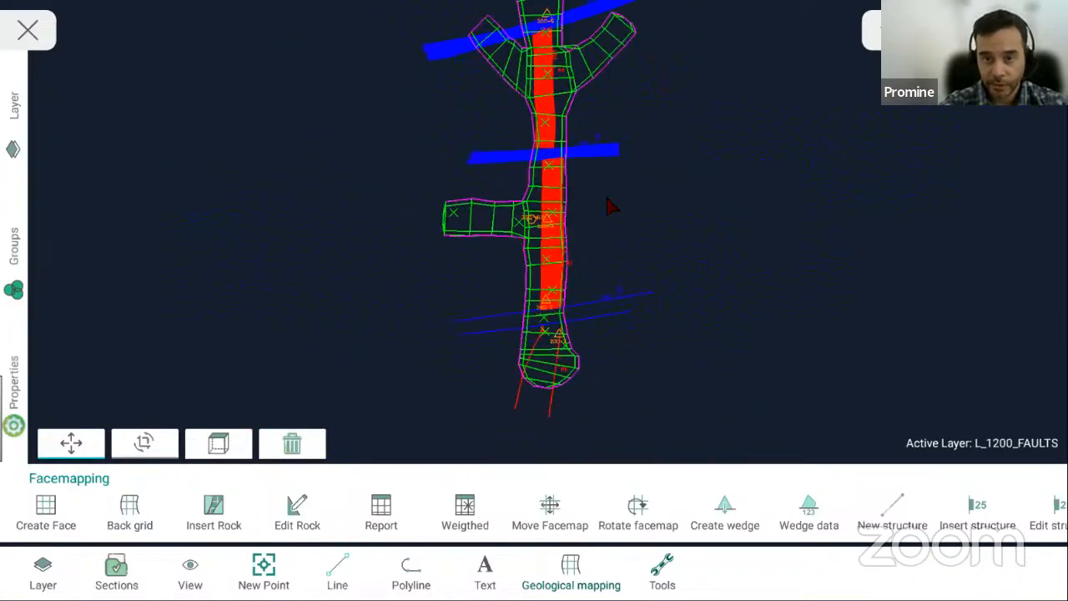
scroll(636, 218, "up", 5)
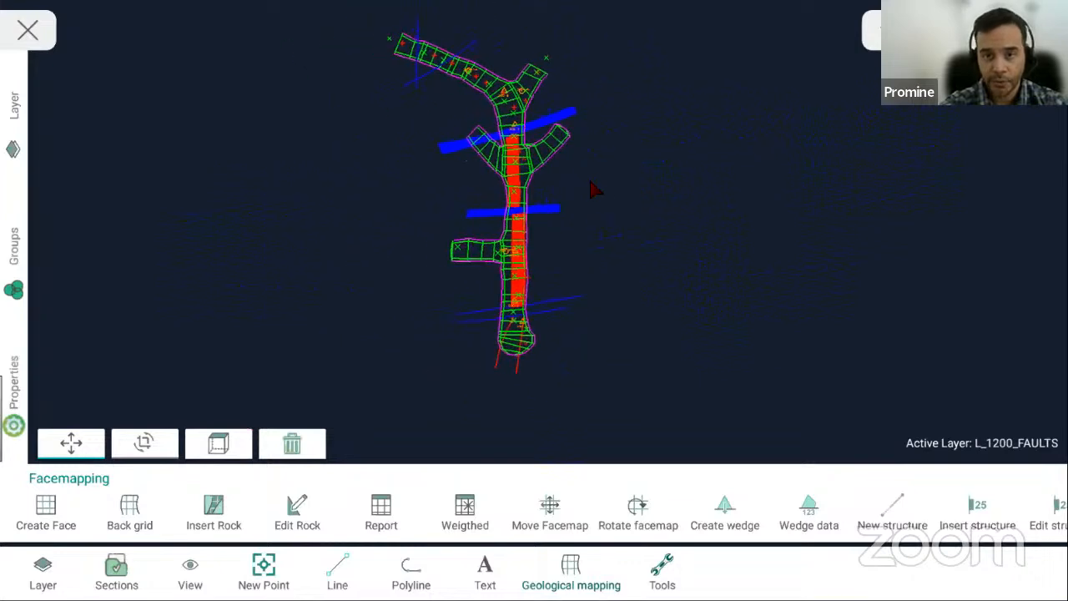
scroll(580, 251, "up", 3)
scroll(556, 238, "up", 4)
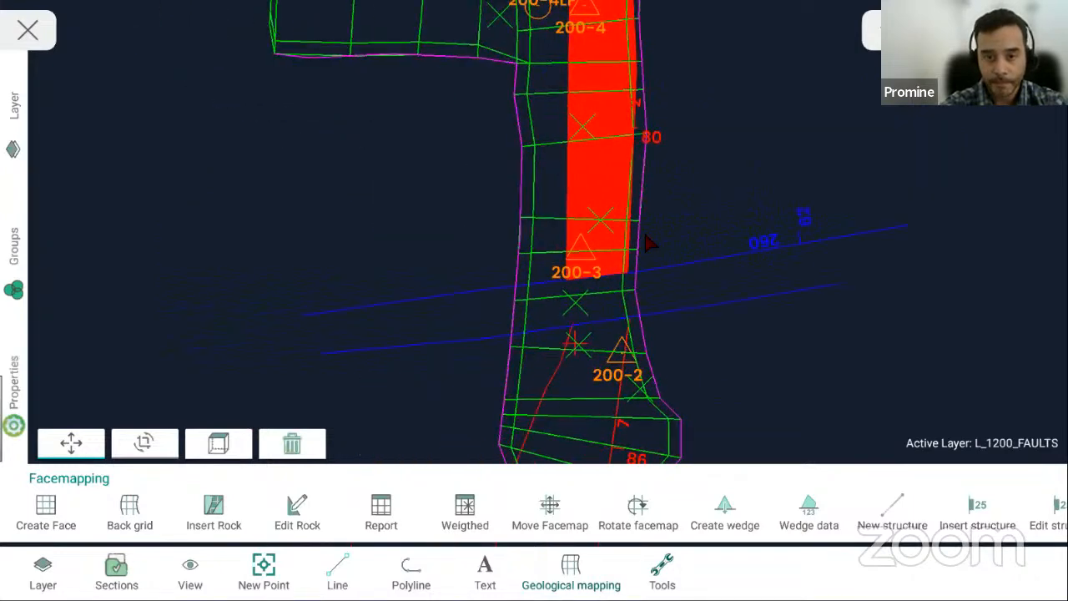
- Orbit the drift in 3D to examine its mesh, veins and faults from oblique and low side angles
left_click(144, 447)
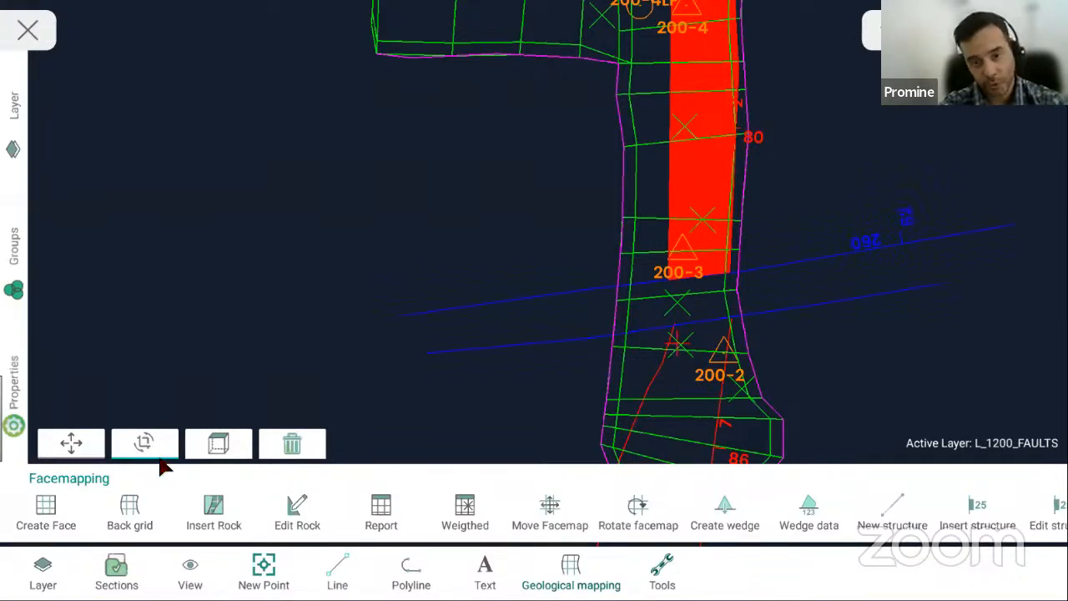
left_click_drag(459, 274, 456, 237)
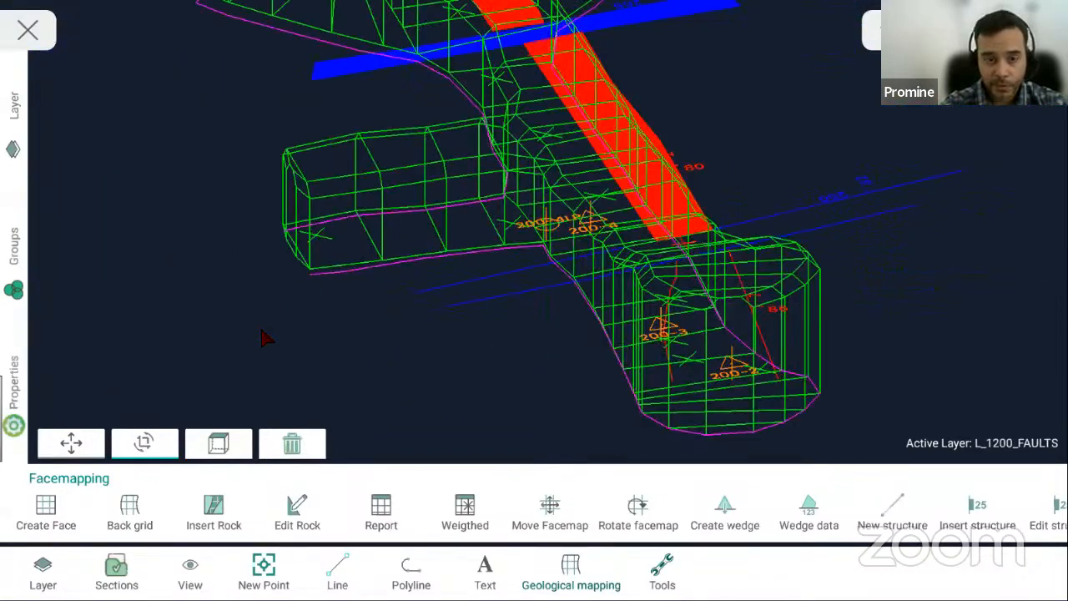
left_click_drag(293, 264, 223, 386)
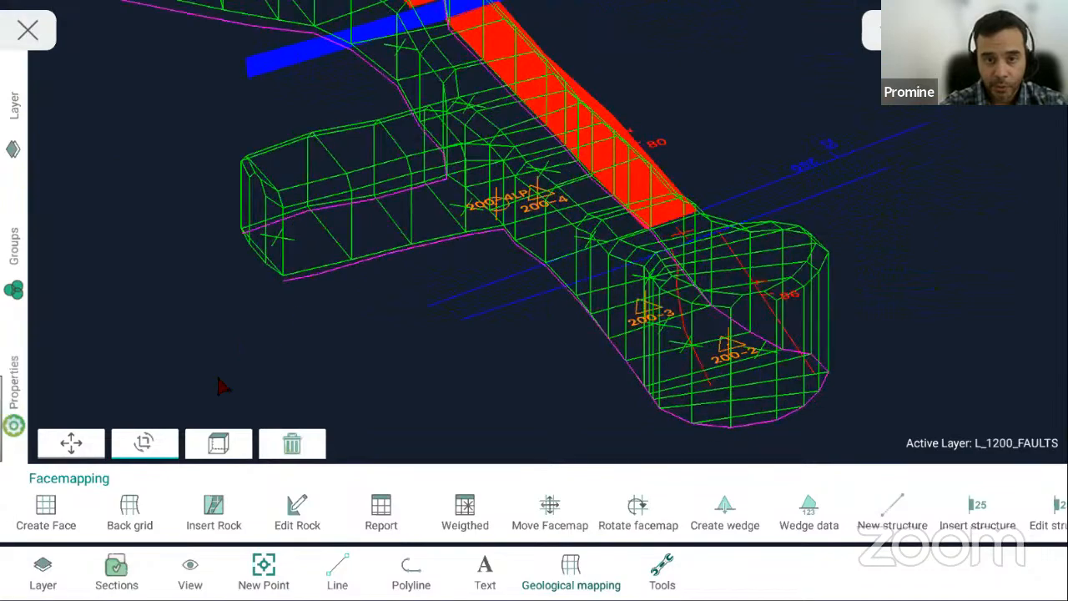
left_click(98, 451)
left_click_drag(286, 290, 614, 312)
left_click(171, 449)
scroll(601, 304, "up", 4)
scroll(602, 299, "down", 2)
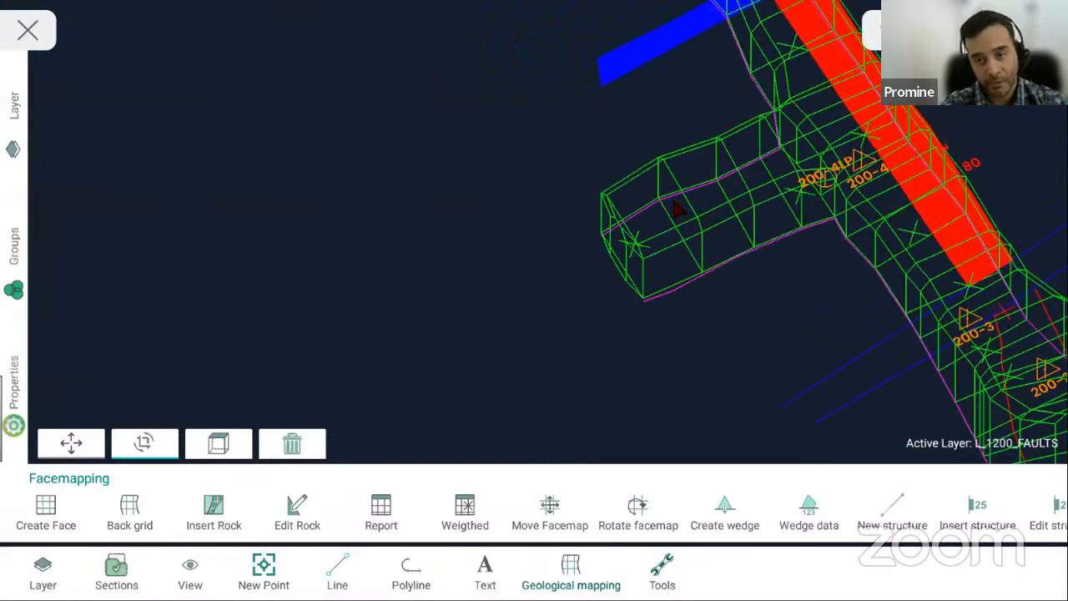
left_click_drag(535, 254, 693, 392)
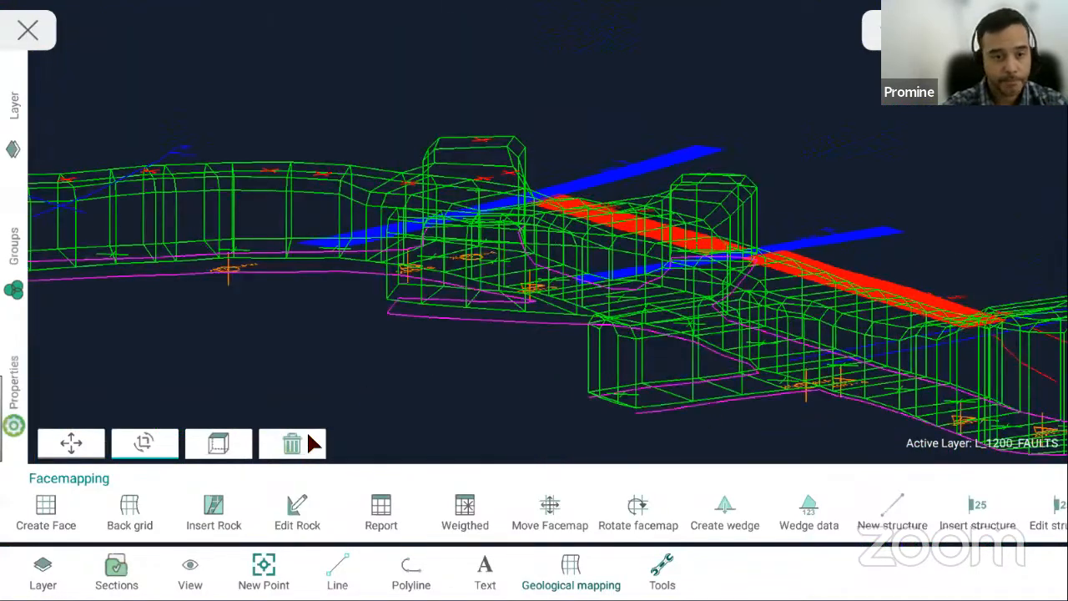
- Reset the drawing to the top view and show the layer commands
left_click(221, 448)
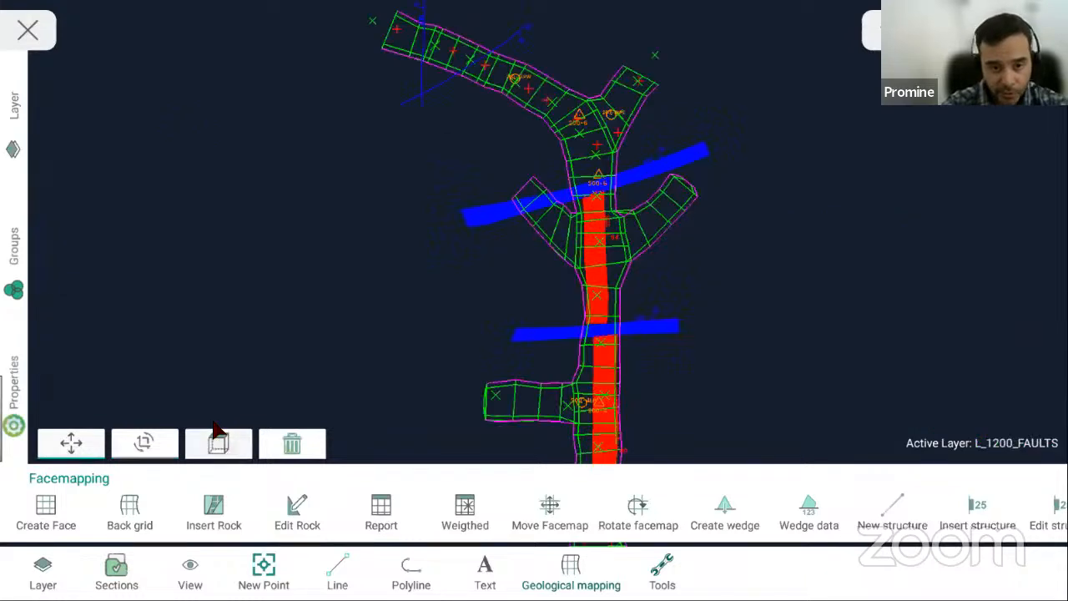
left_click_drag(515, 298, 524, 292)
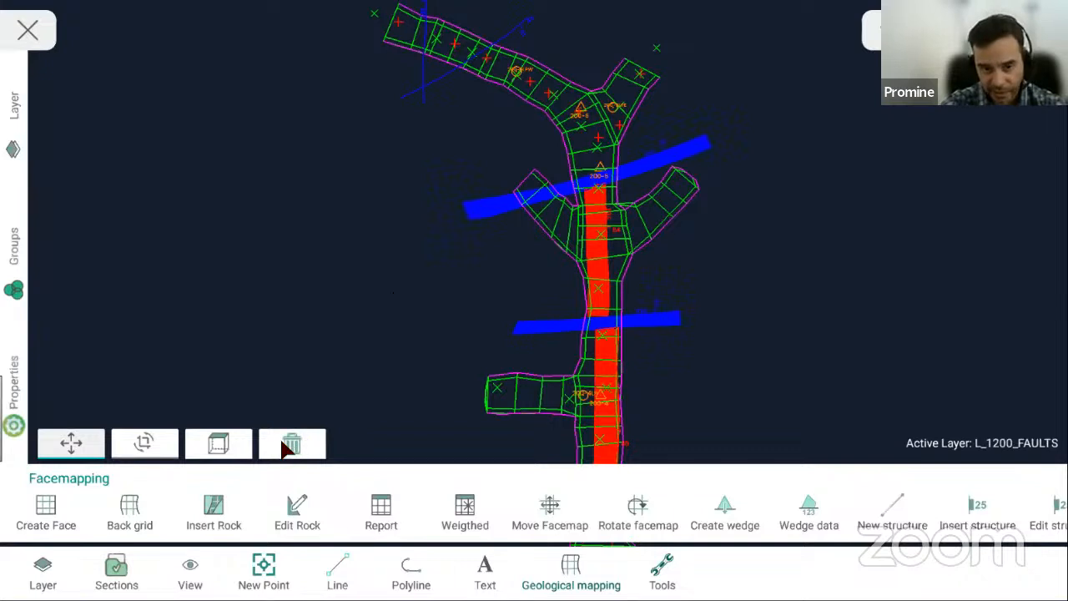
left_click_drag(389, 301, 393, 247)
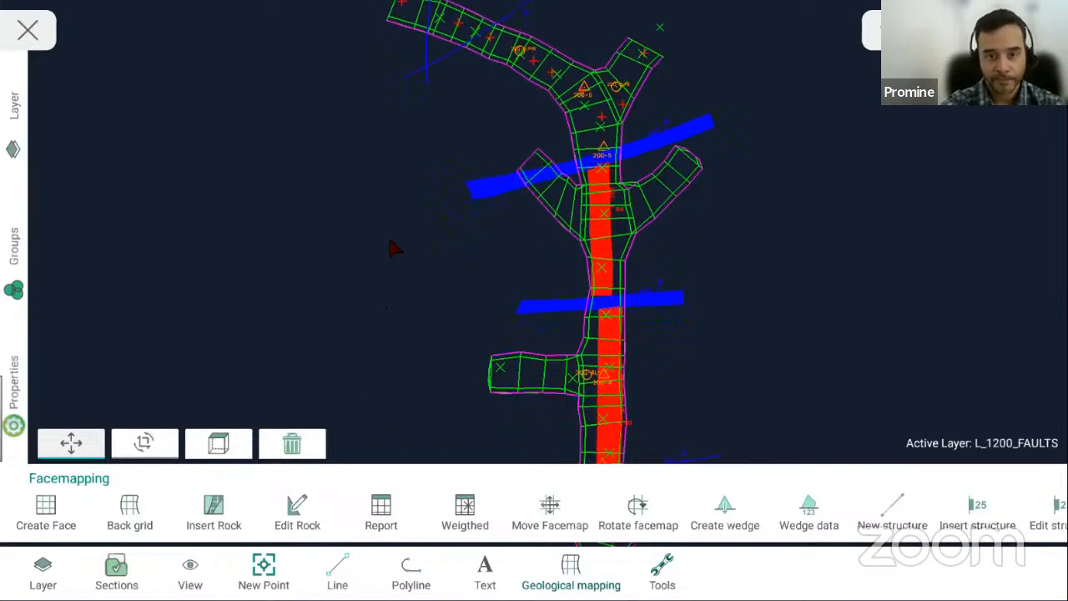
left_click(38, 576)
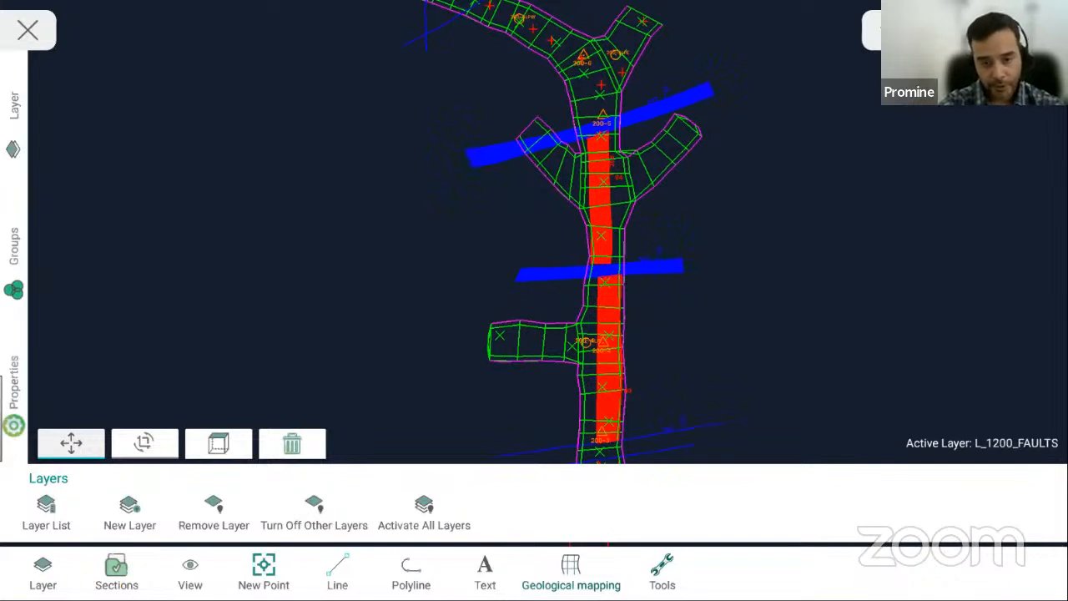
- Review the drawing's layer list and the available sections, closing both without making changes
left_click(60, 578)
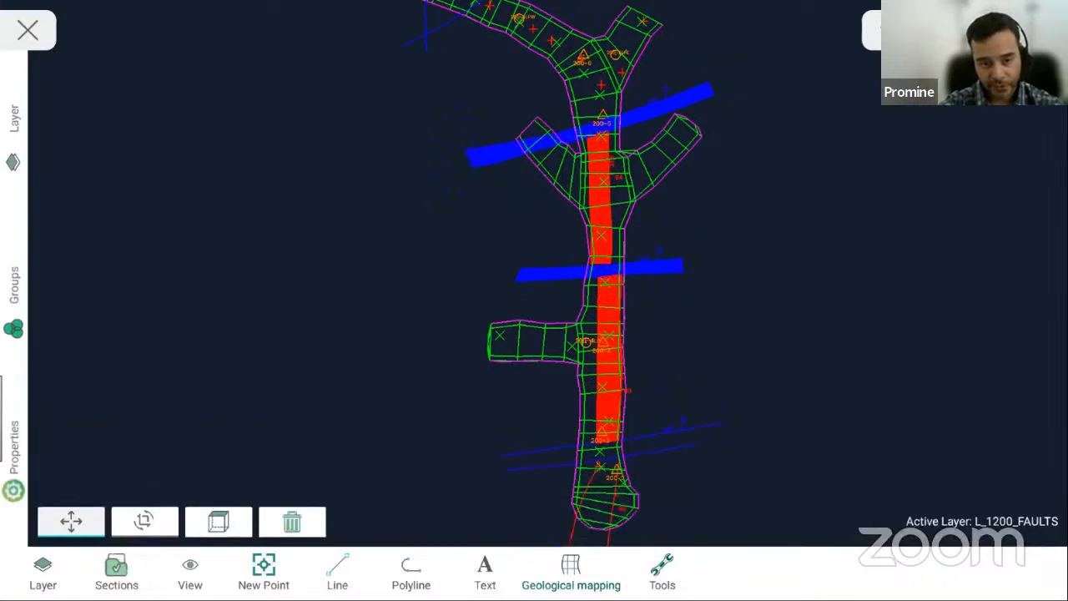
left_click(47, 586)
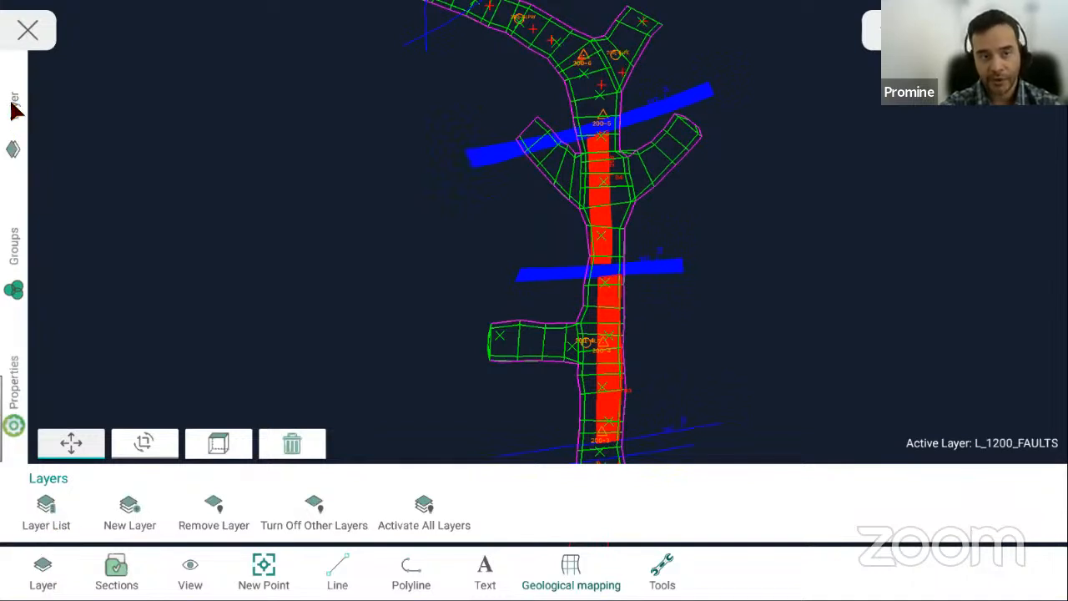
left_click(50, 528)
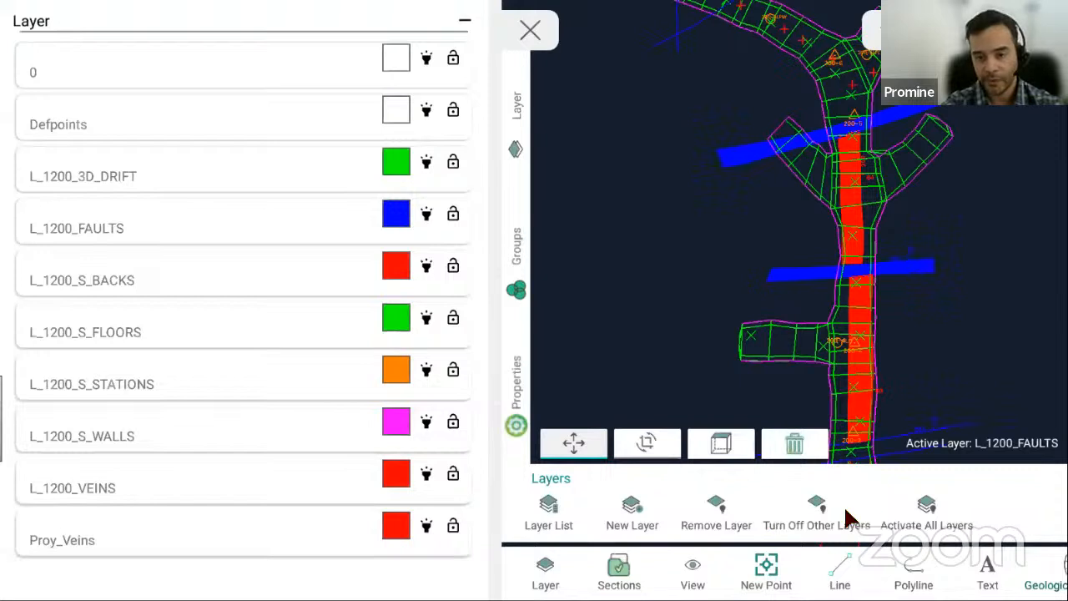
left_click(545, 576)
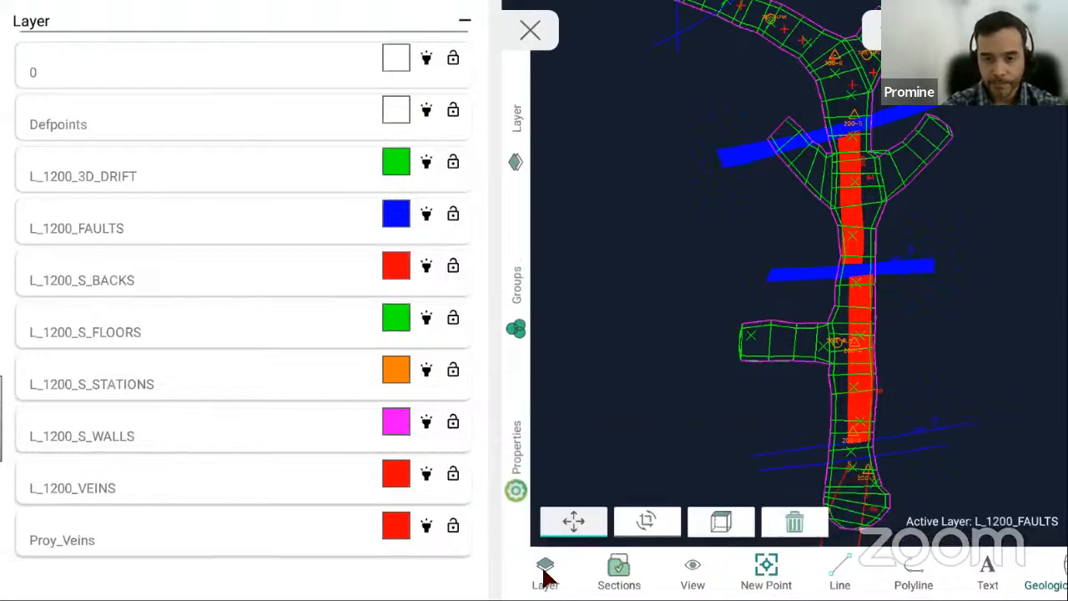
left_click(545, 576)
left_click(553, 509)
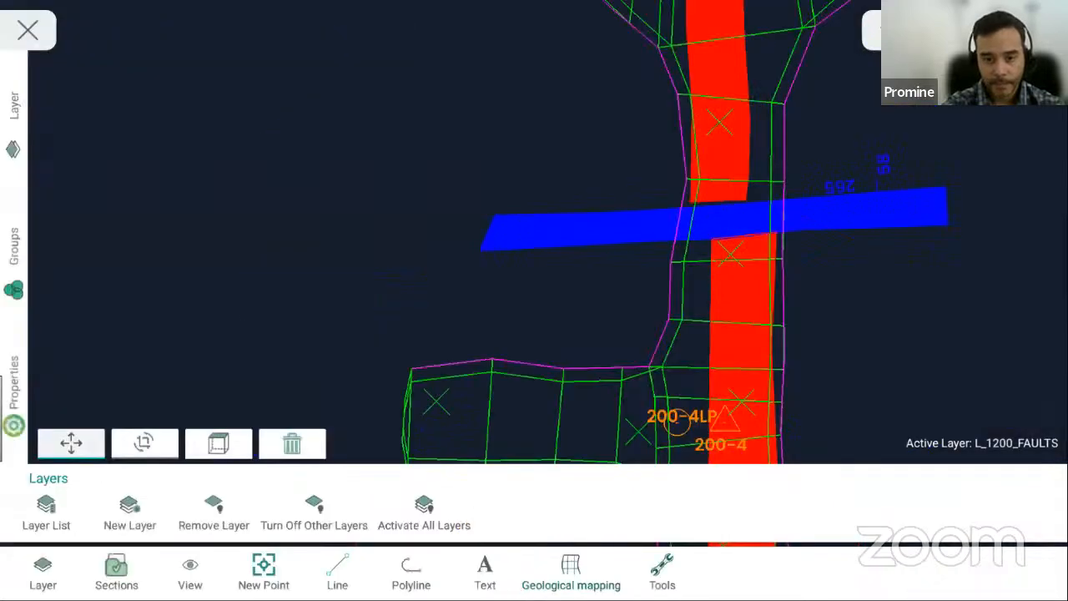
left_click(117, 576)
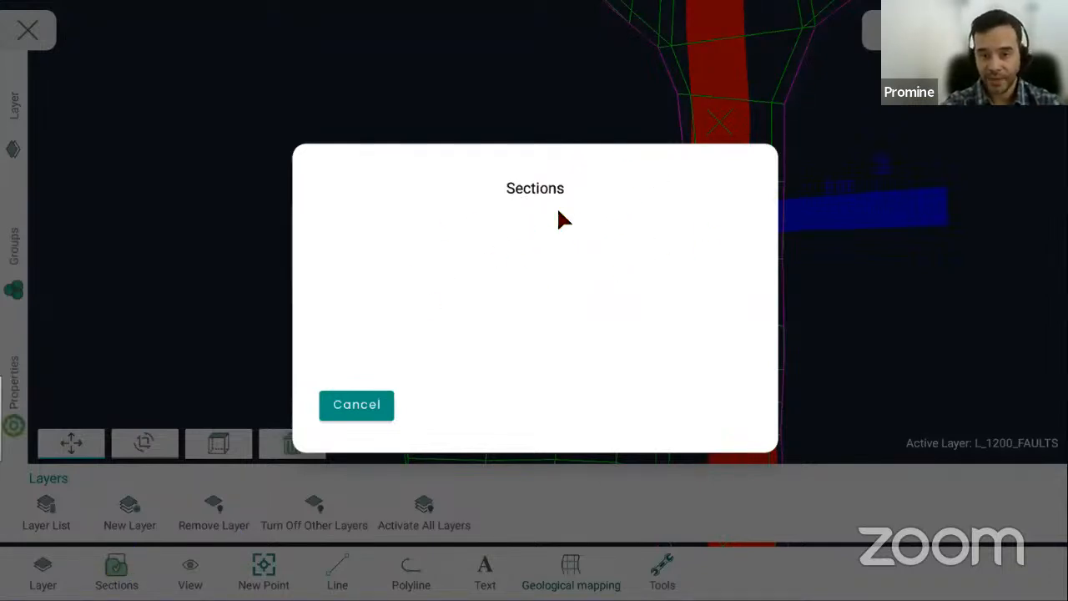
left_click(370, 409)
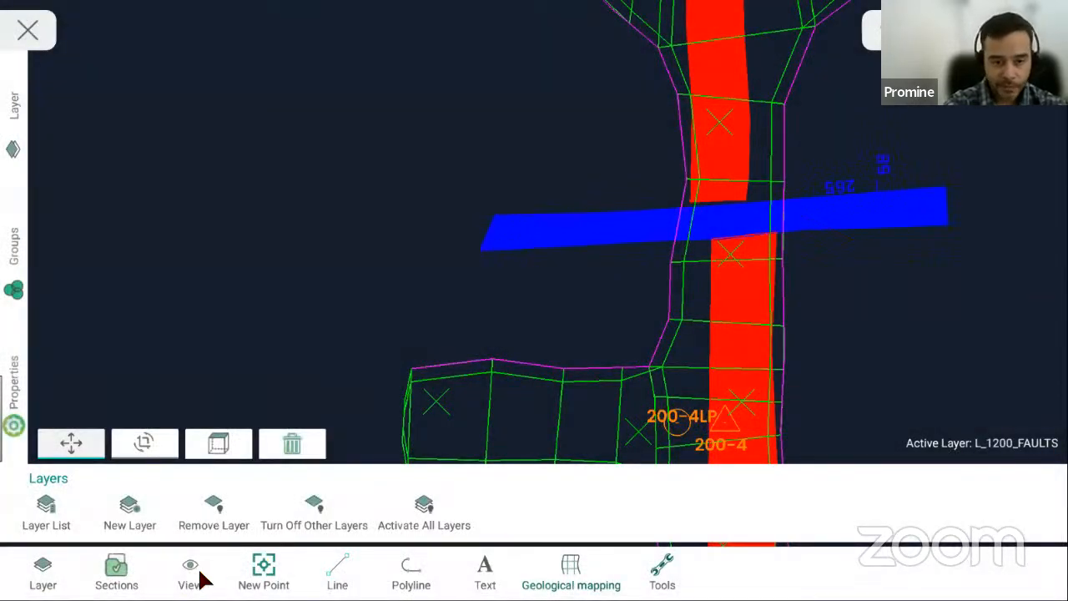
- View the drift from the default top, isometric, front, back, side and bottom directions
left_click(194, 575)
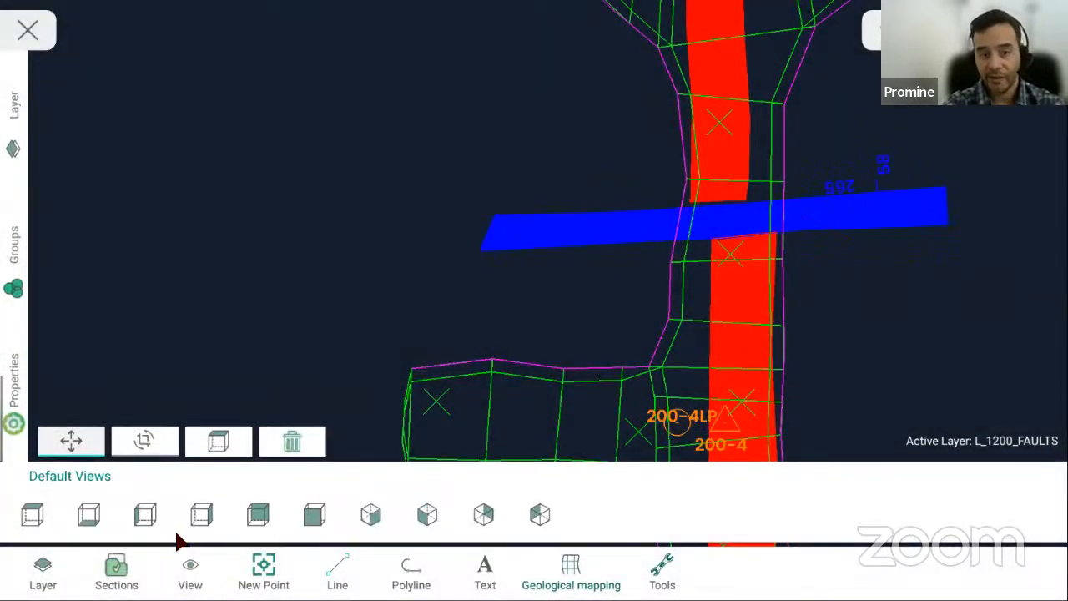
left_click(34, 522)
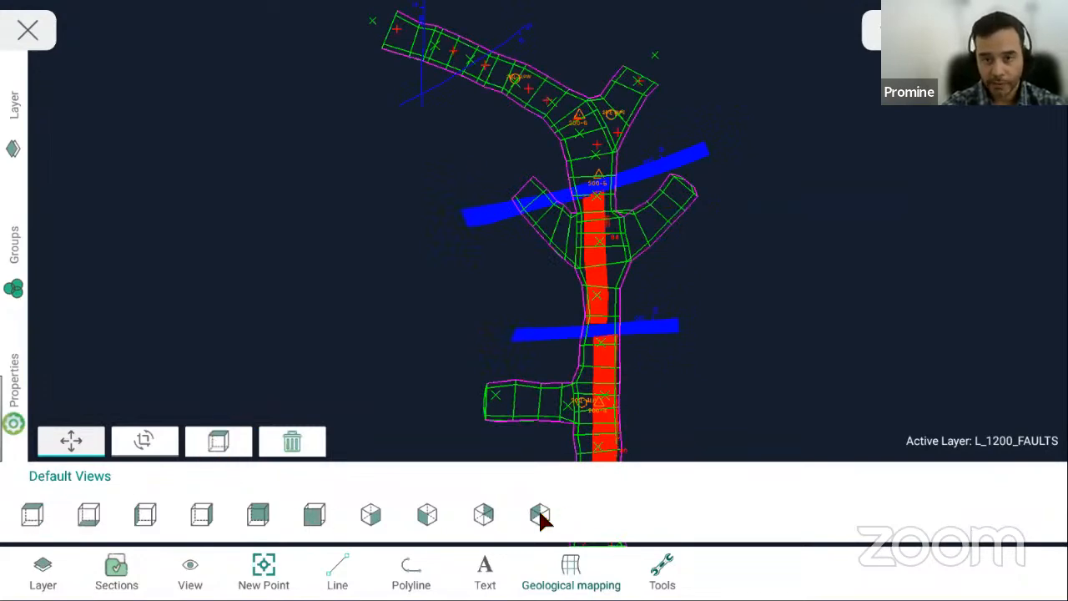
left_click(541, 519)
left_click(487, 520)
left_click(428, 522)
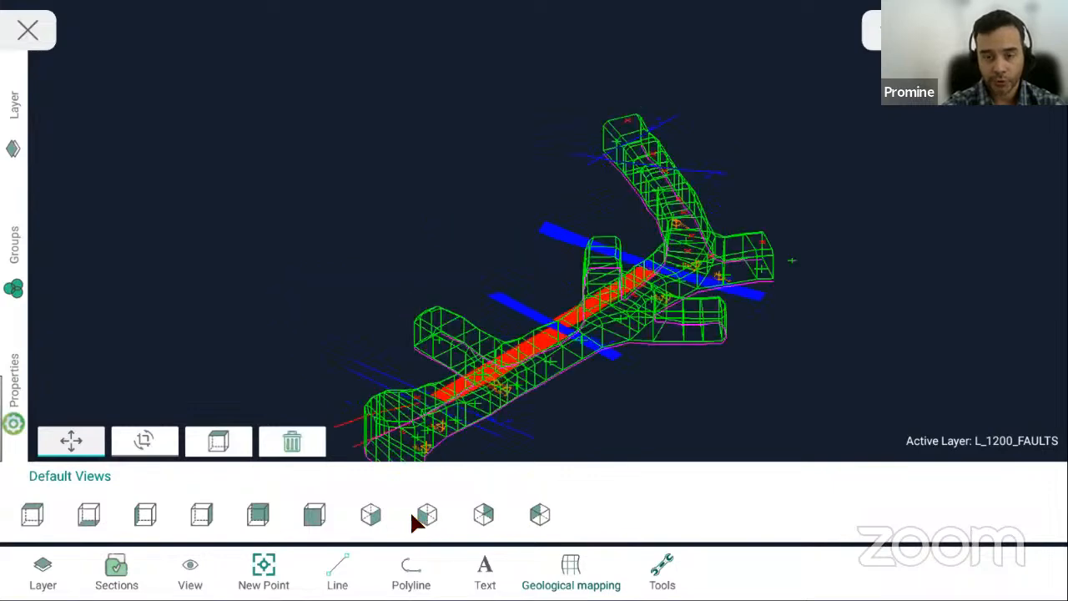
left_click(374, 518)
left_click(314, 517)
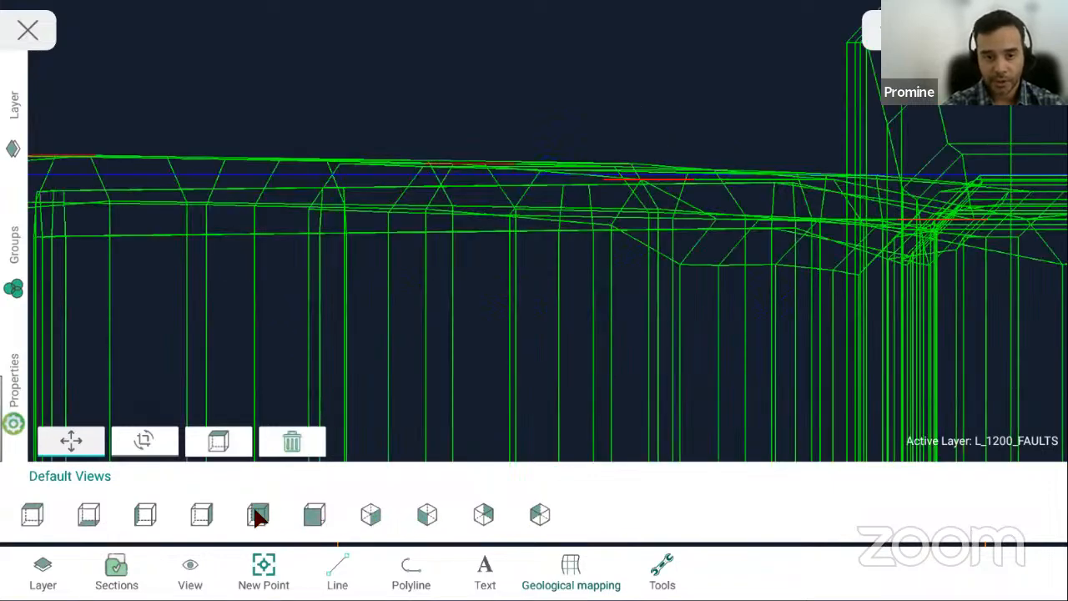
left_click(258, 516)
left_click(205, 519)
left_click(143, 518)
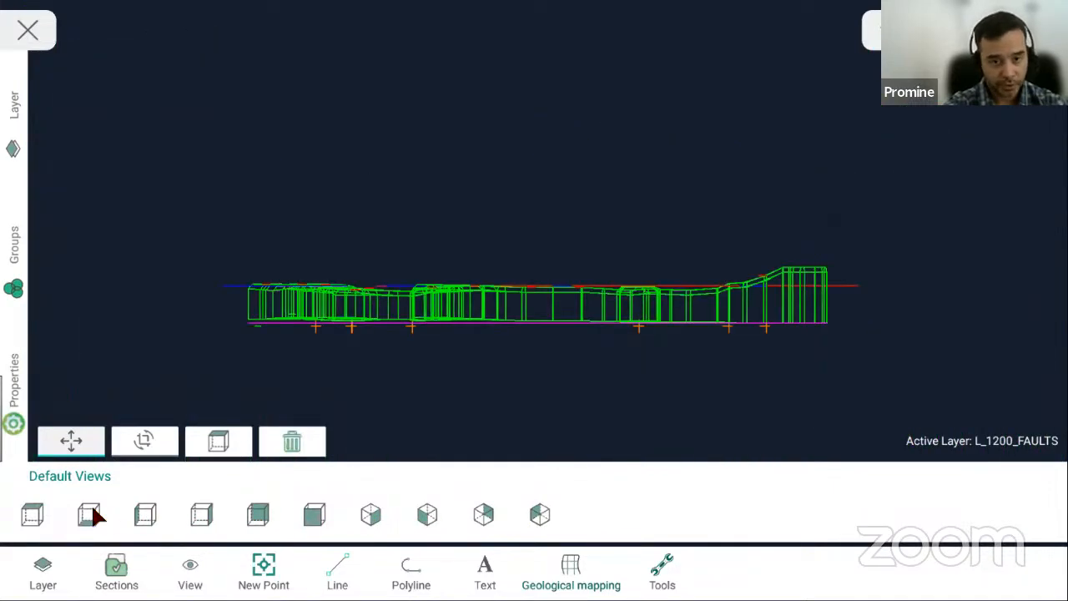
left_click(89, 513)
- Compare the drift in further isometric views, return it to the top view and hide the default views
left_click(539, 518)
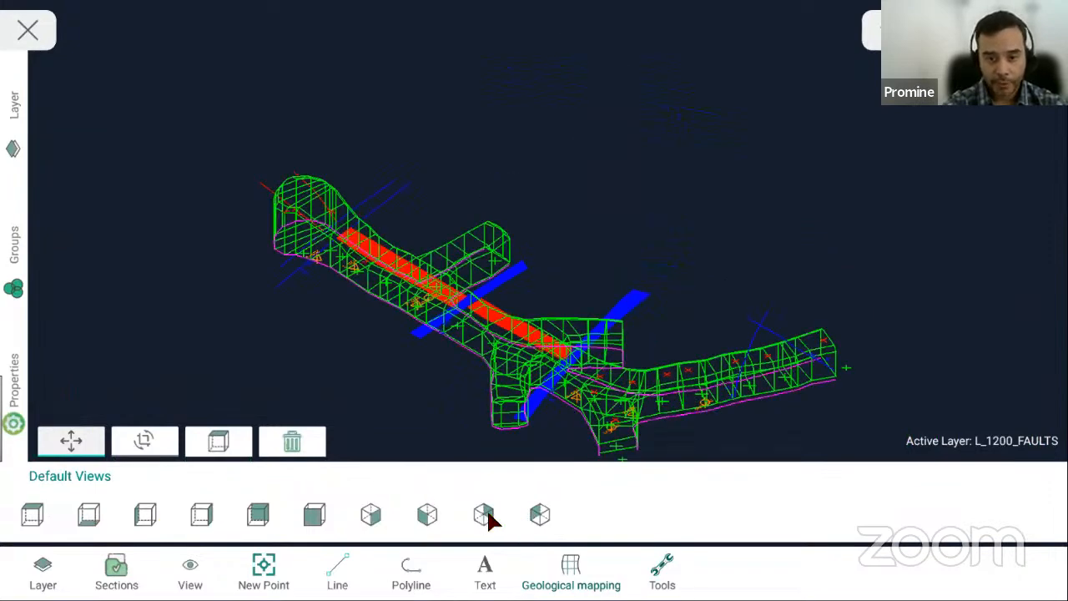
left_click(483, 518)
left_click(371, 517)
left_click(305, 505)
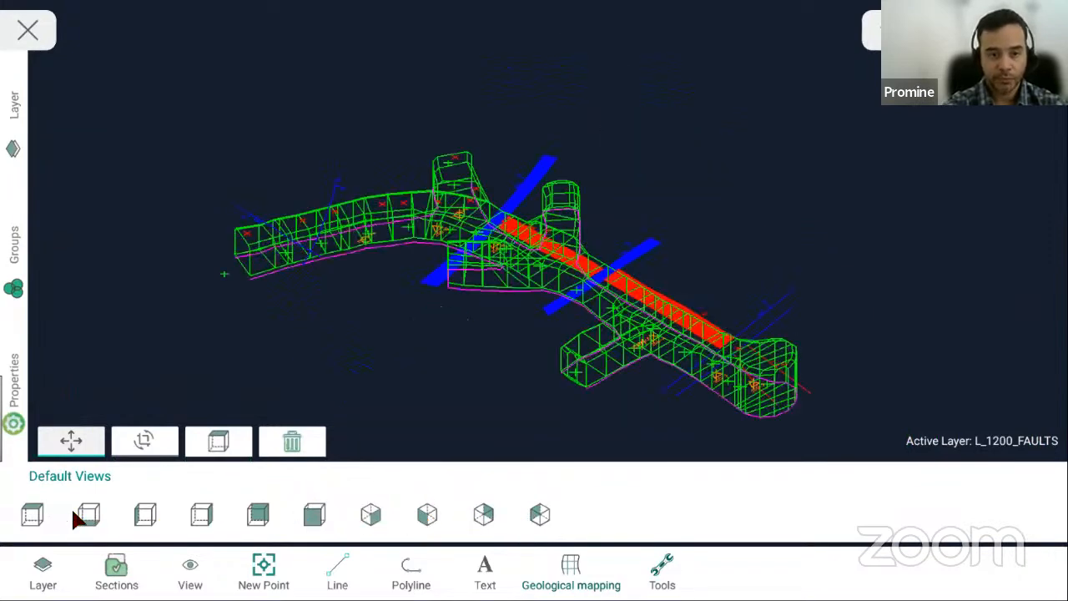
left_click(34, 524)
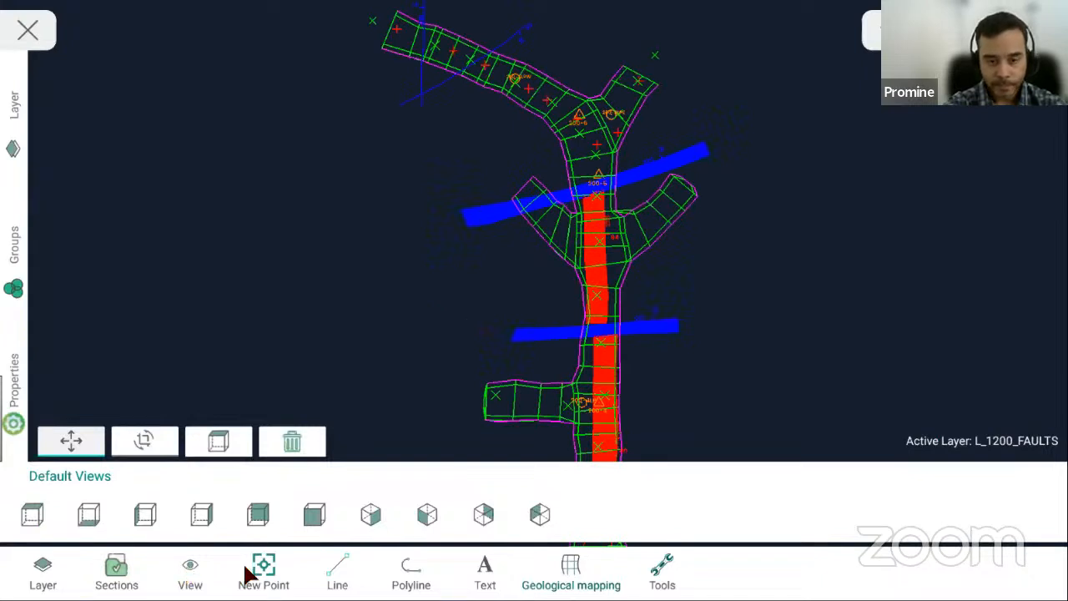
left_click(194, 574)
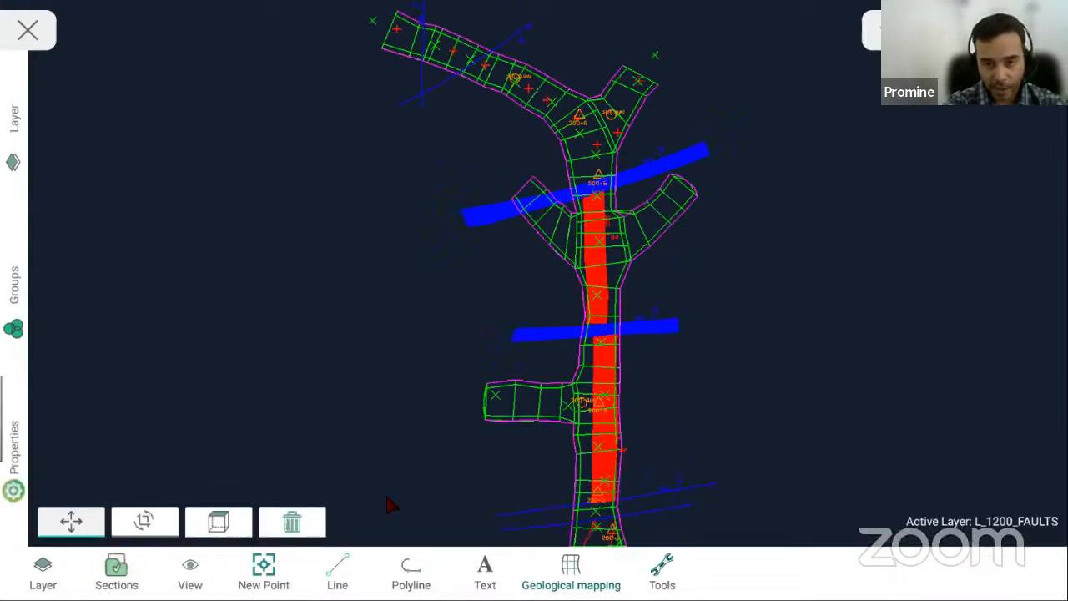
- Place a new point by selecting its location on screen in the empty area east of the drift's forked branches
left_click_drag(394, 503, 388, 477)
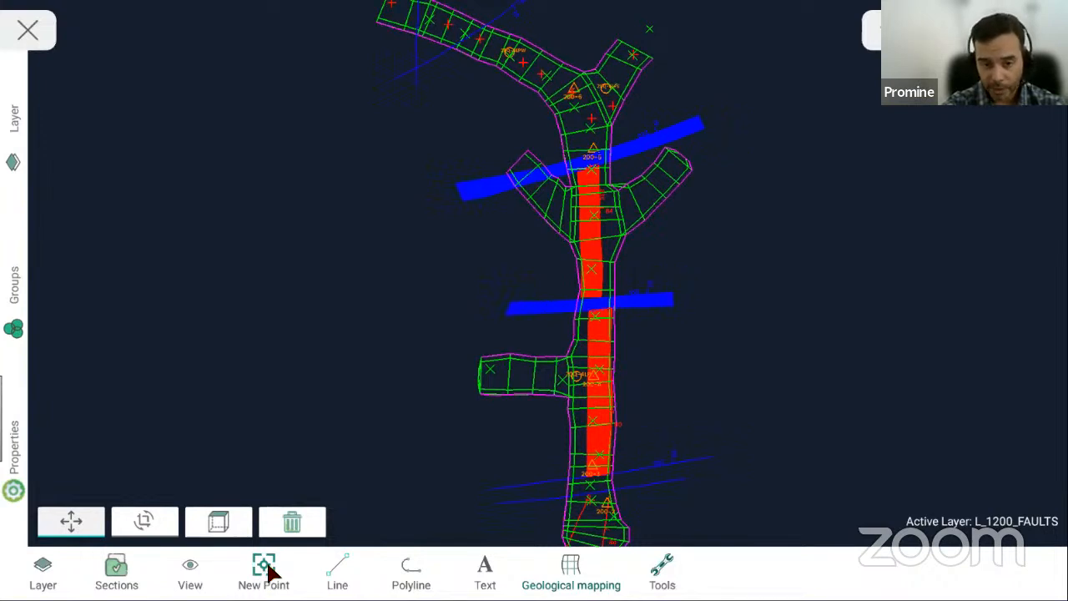
left_click(264, 570)
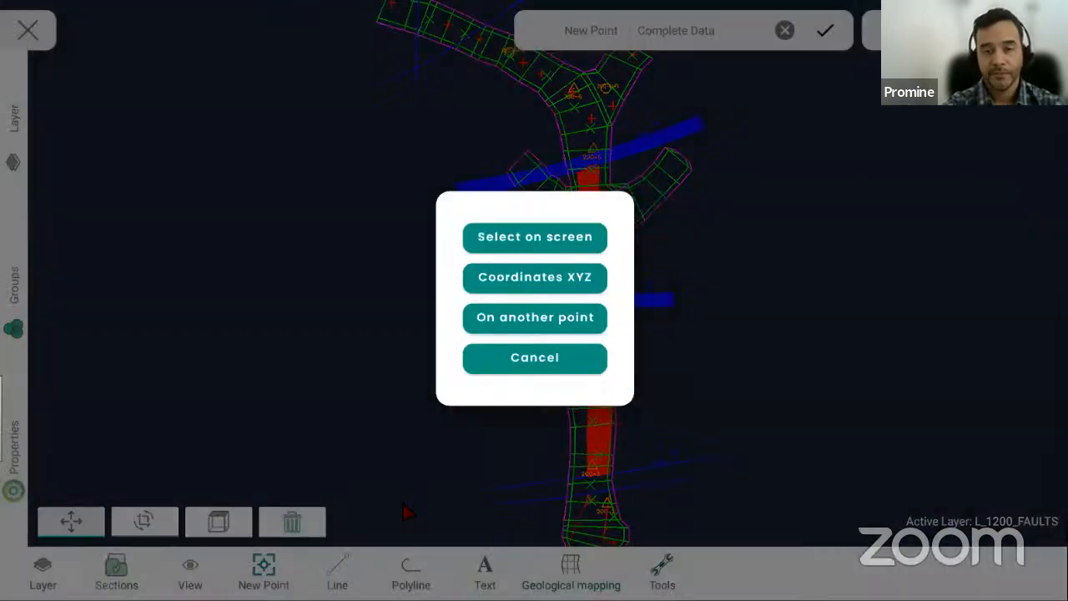
left_click(551, 241)
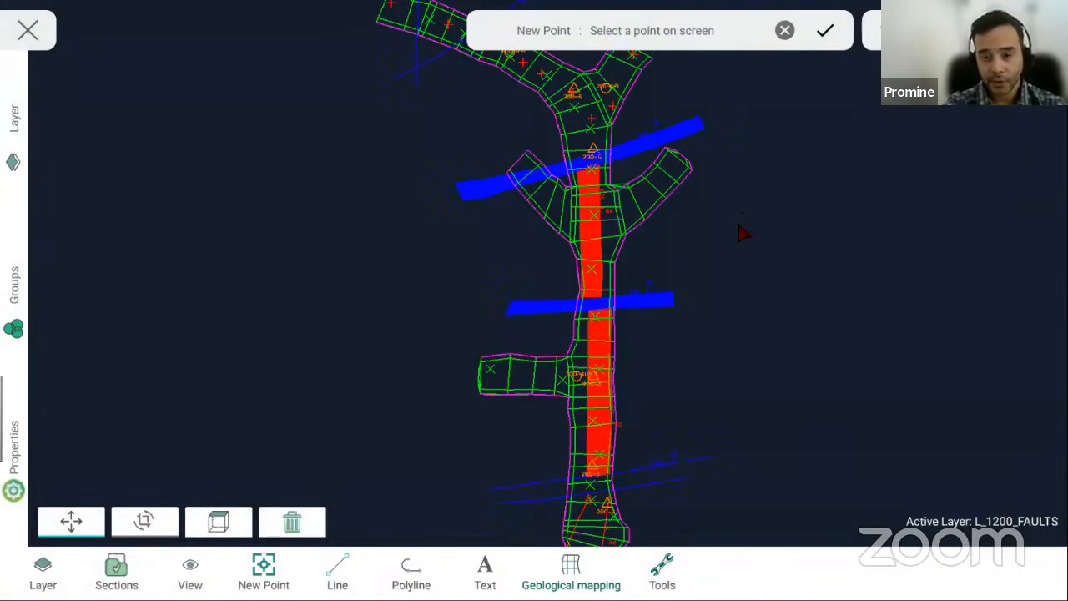
left_click(842, 213)
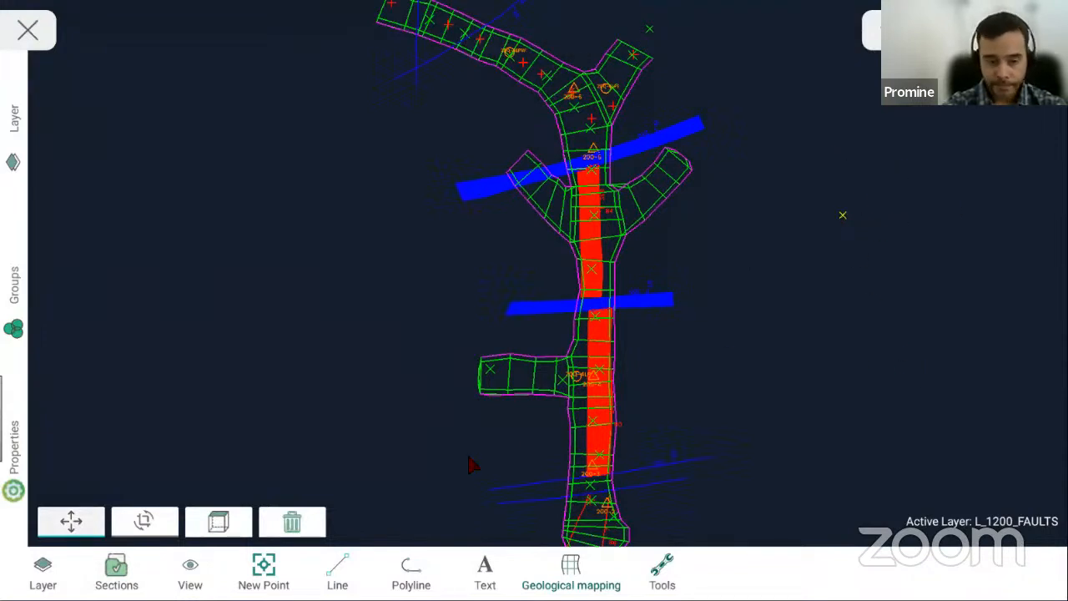
- Add a new point by XYZ coordinates at X 2184.6, Y 3044.6, Z 1199.8
left_click(266, 574)
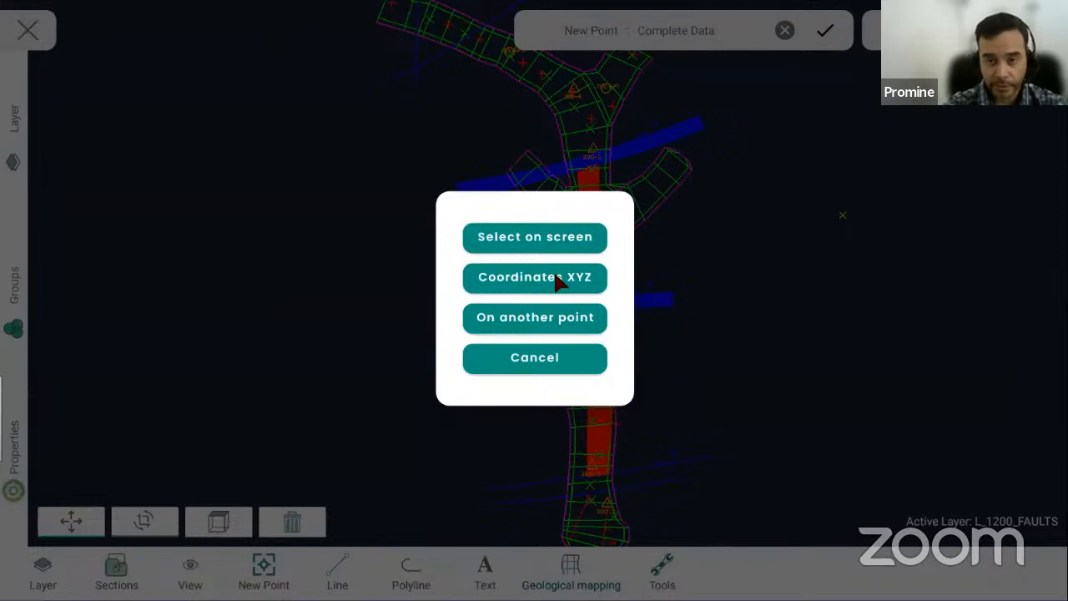
left_click(557, 282)
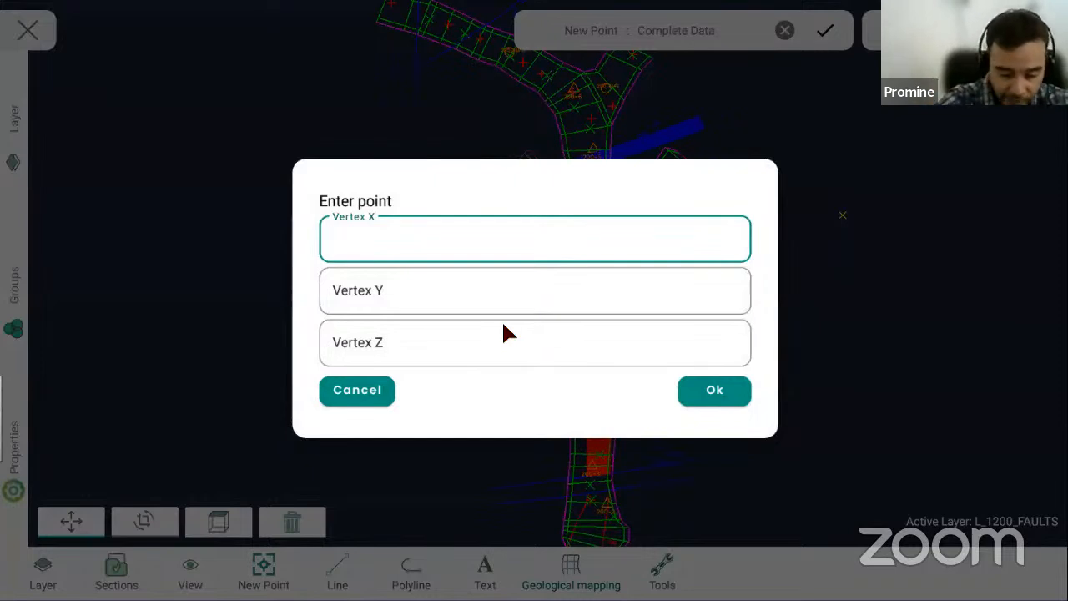
type("21")
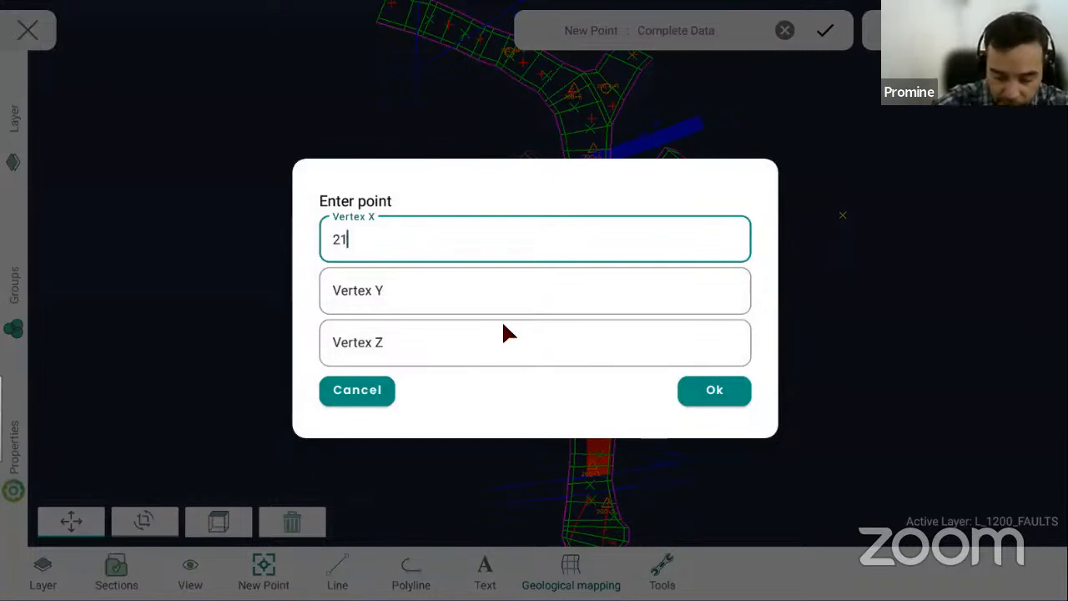
type("84.6")
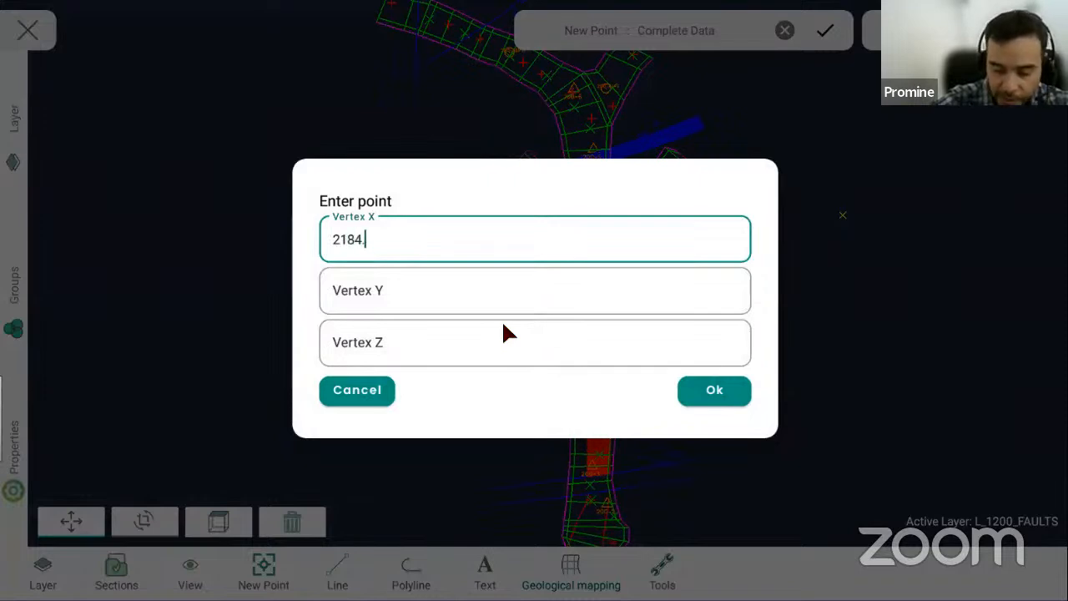
left_click(432, 291)
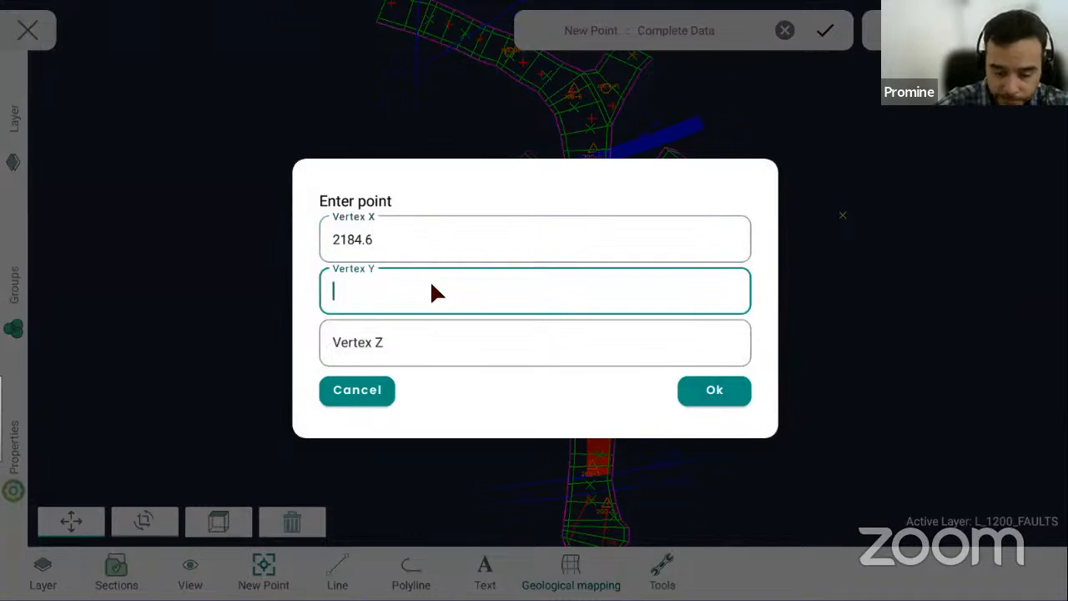
type("3")
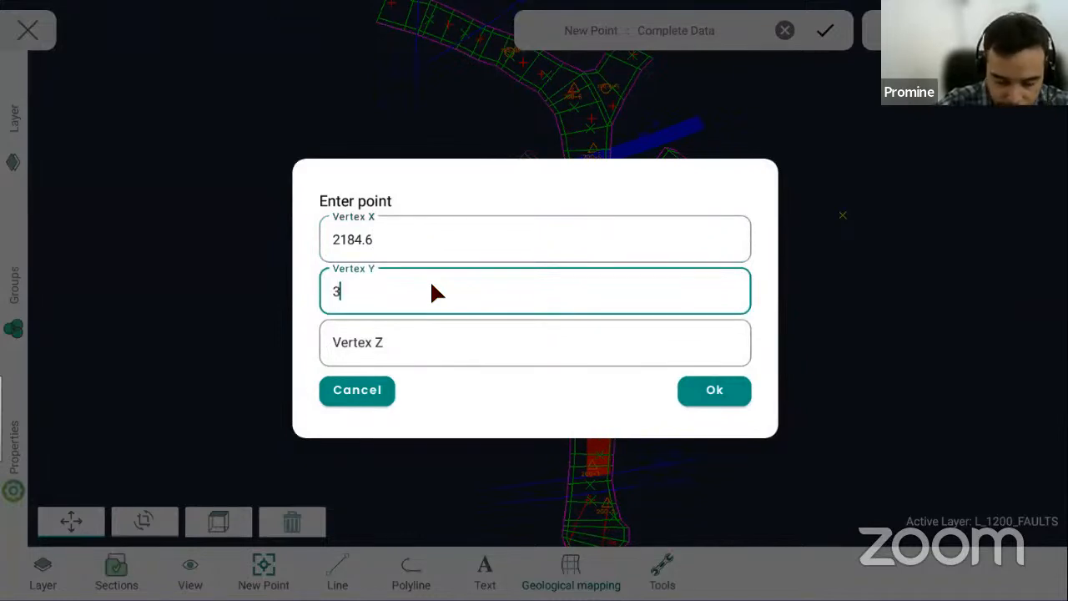
type("044.6")
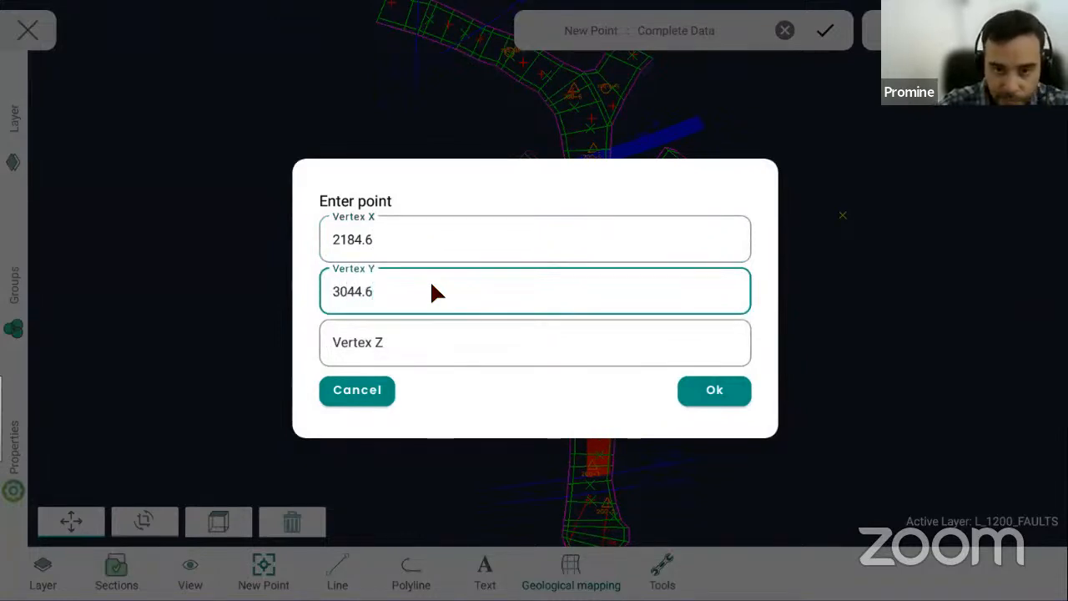
left_click(419, 351)
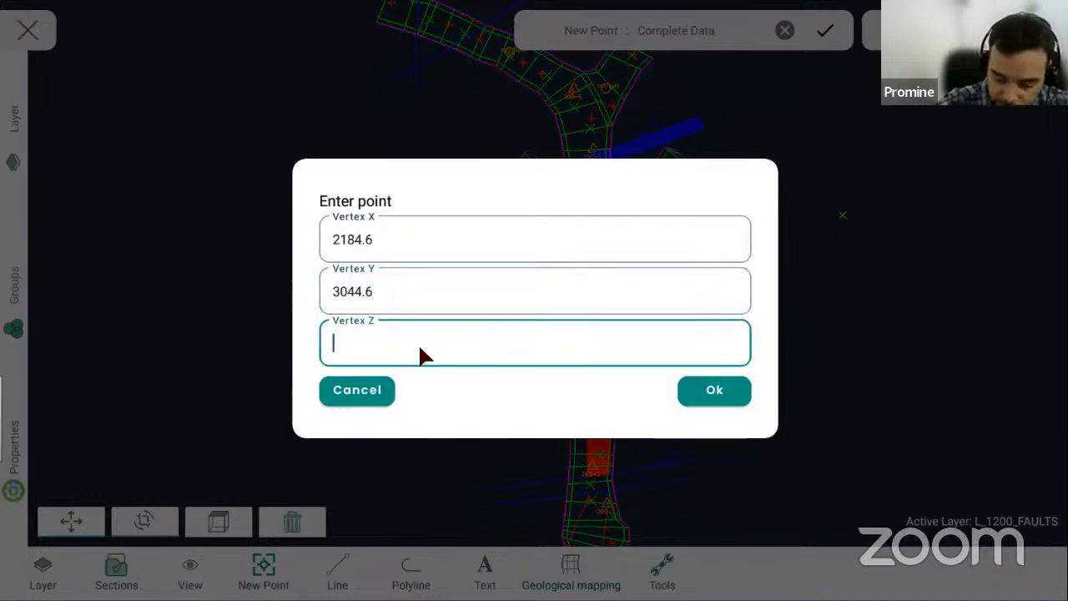
type("1199.8")
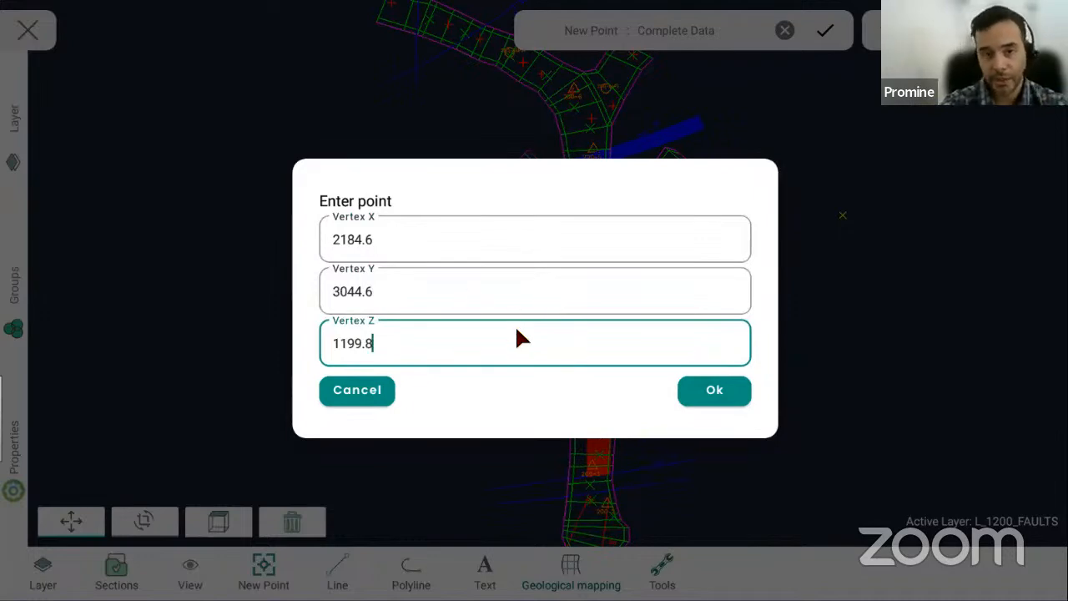
left_click(708, 390)
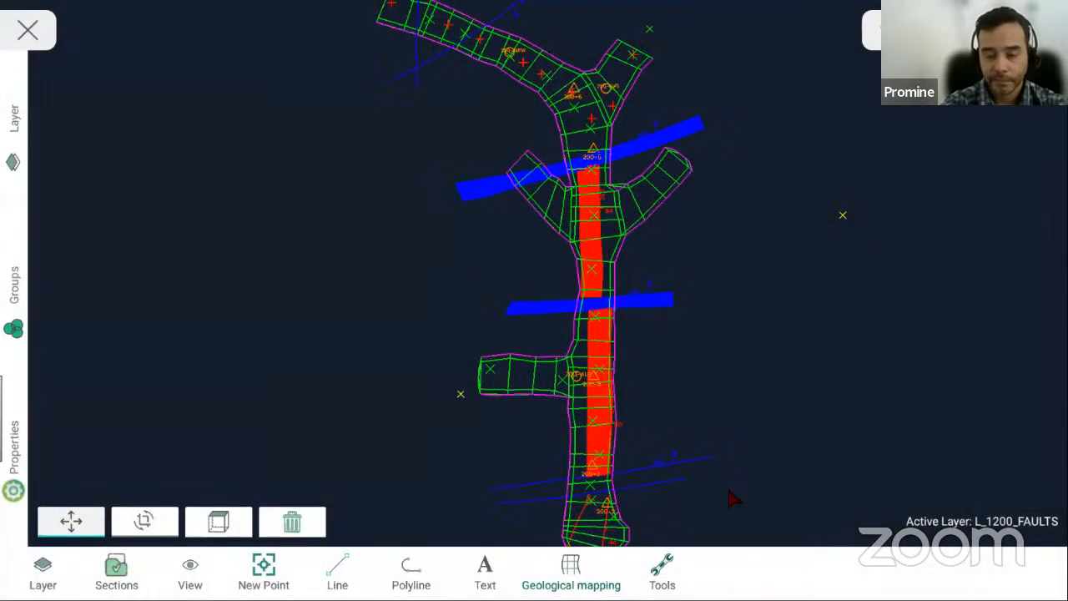
- Inspect the properties of the new point beside the side drift's west end, close them and clear the selection
left_click(460, 396)
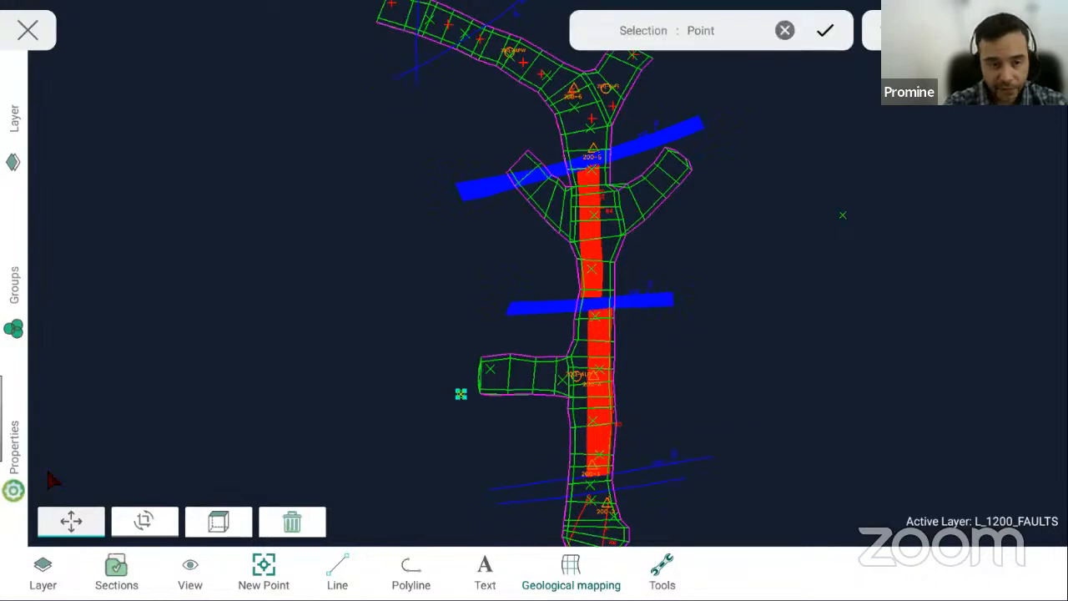
left_click(14, 491)
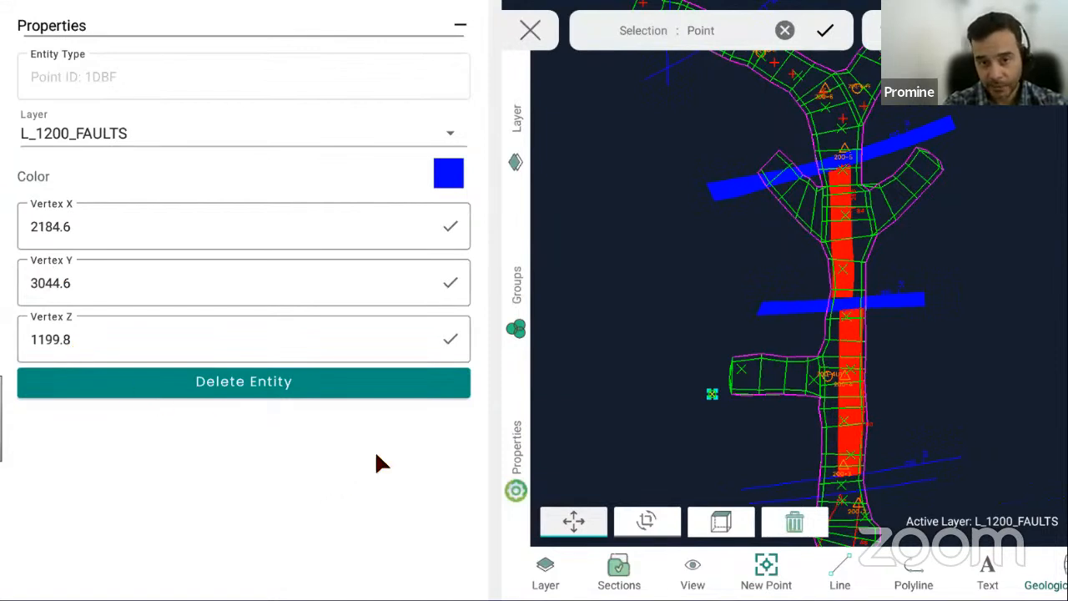
left_click(460, 26)
left_click(509, 416)
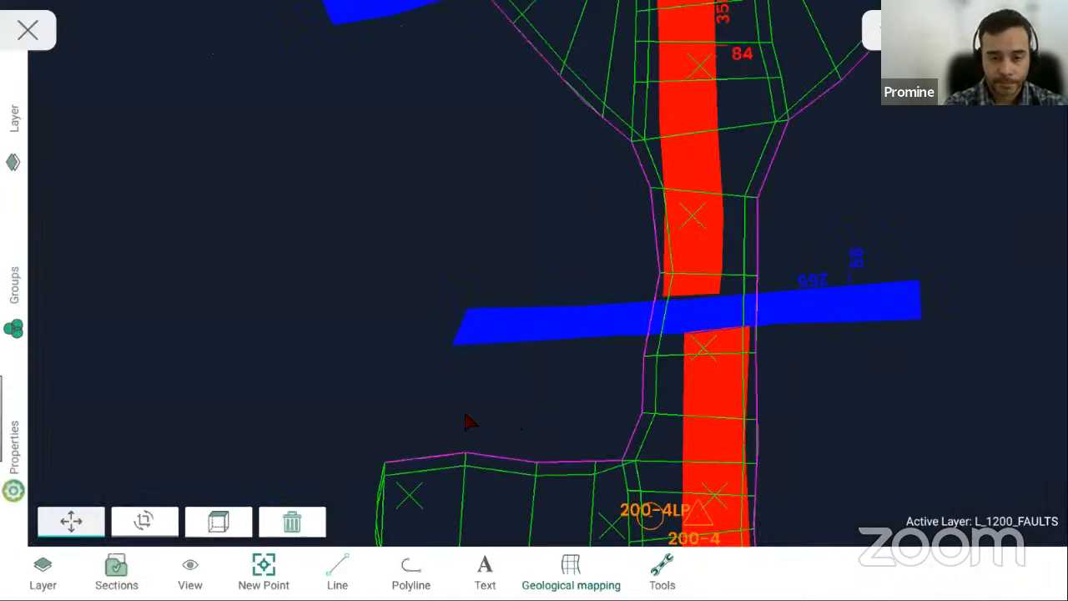
- Add a new point relative to the station 200-4LP, with azimuth 279, angle -0.3 and distance 13
left_click_drag(412, 520, 501, 365)
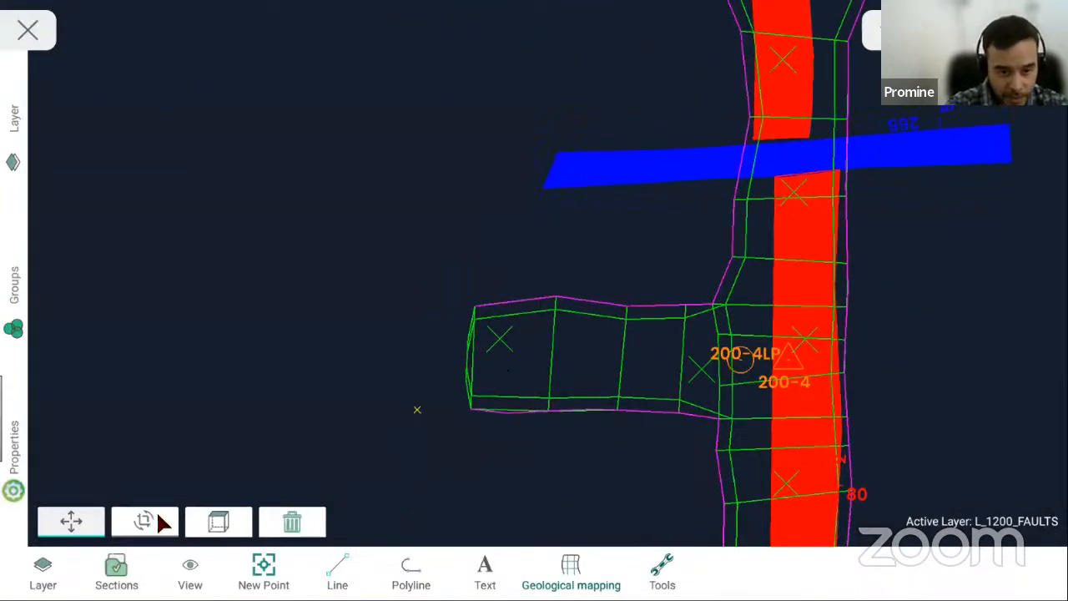
left_click(262, 565)
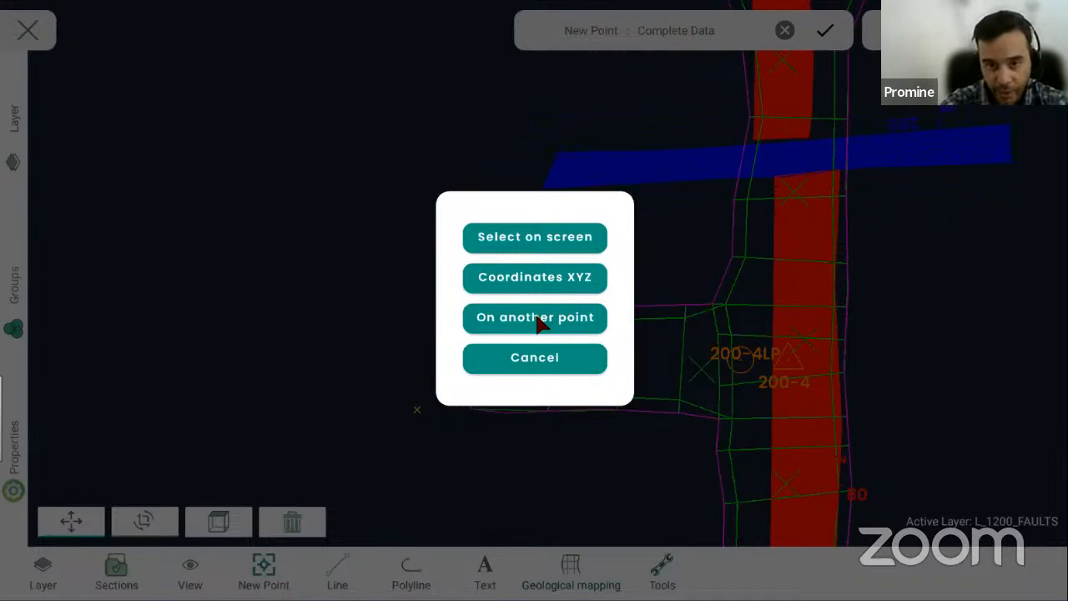
left_click(542, 325)
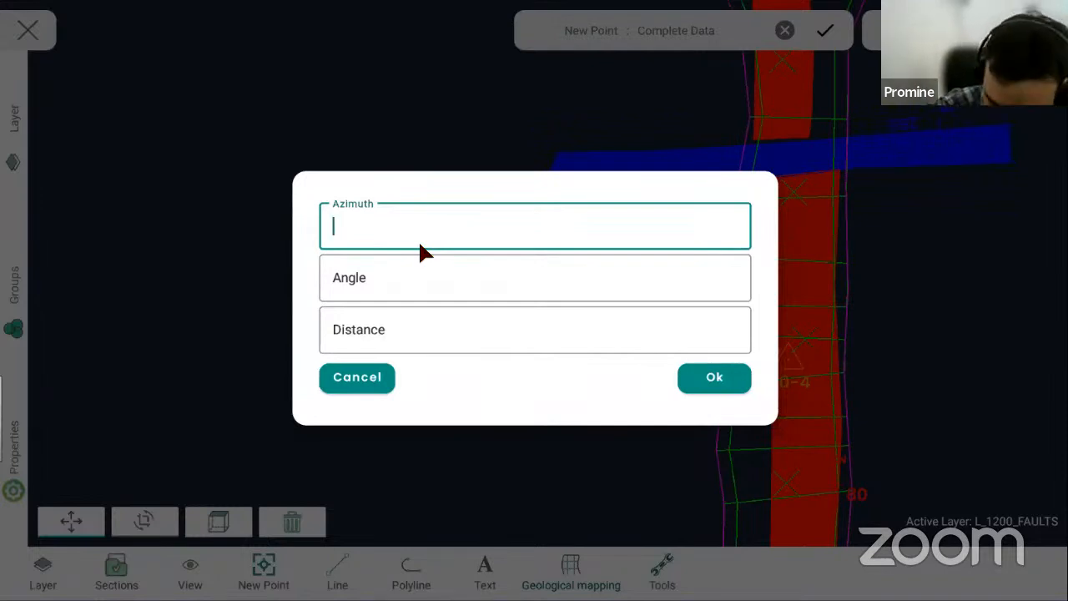
type("279")
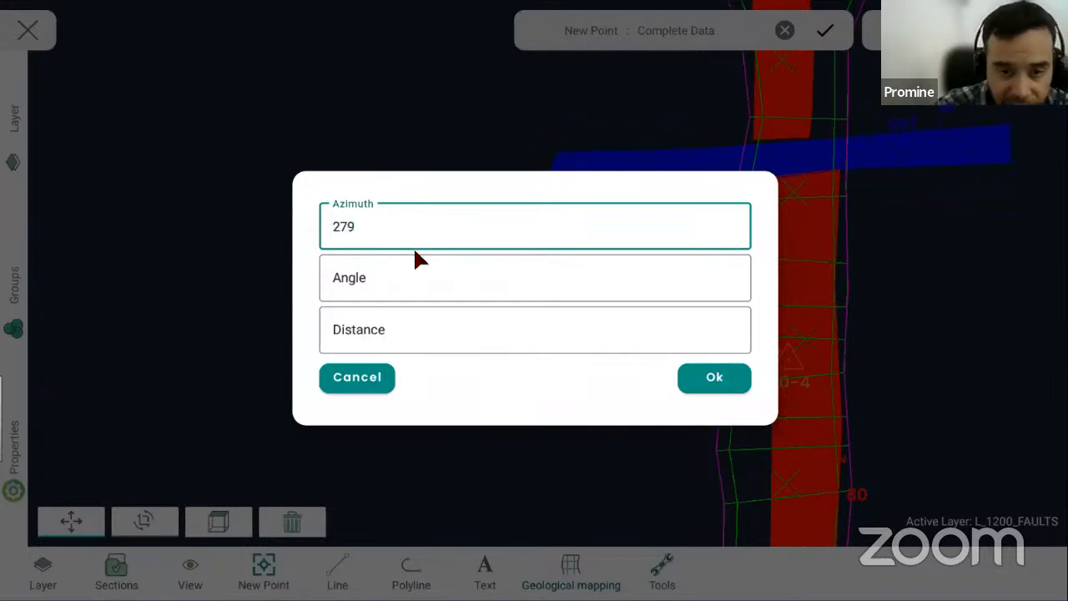
left_click(408, 280)
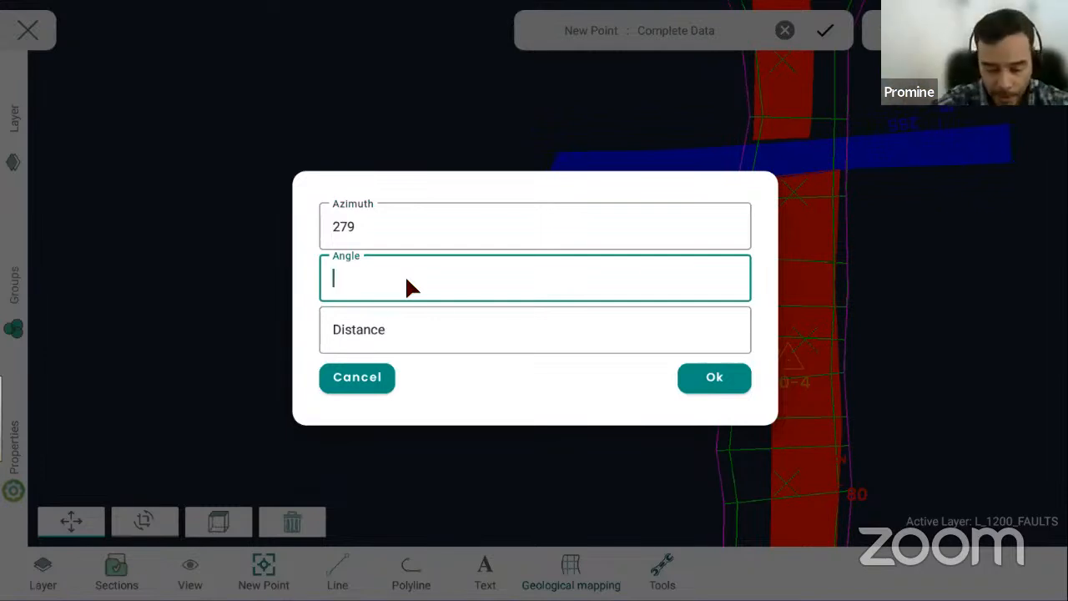
type("-")
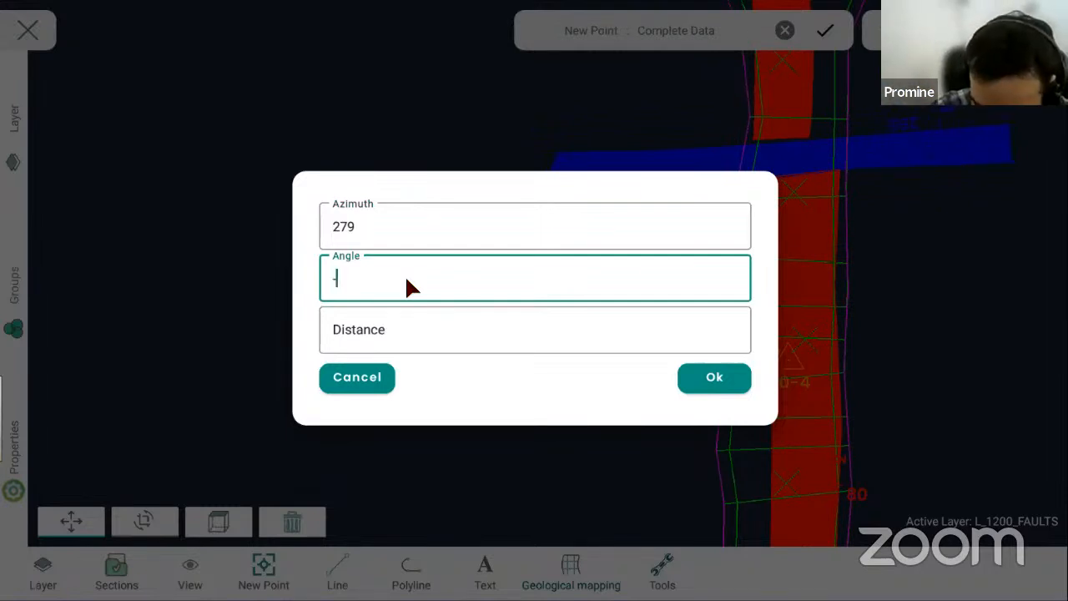
type("0.3")
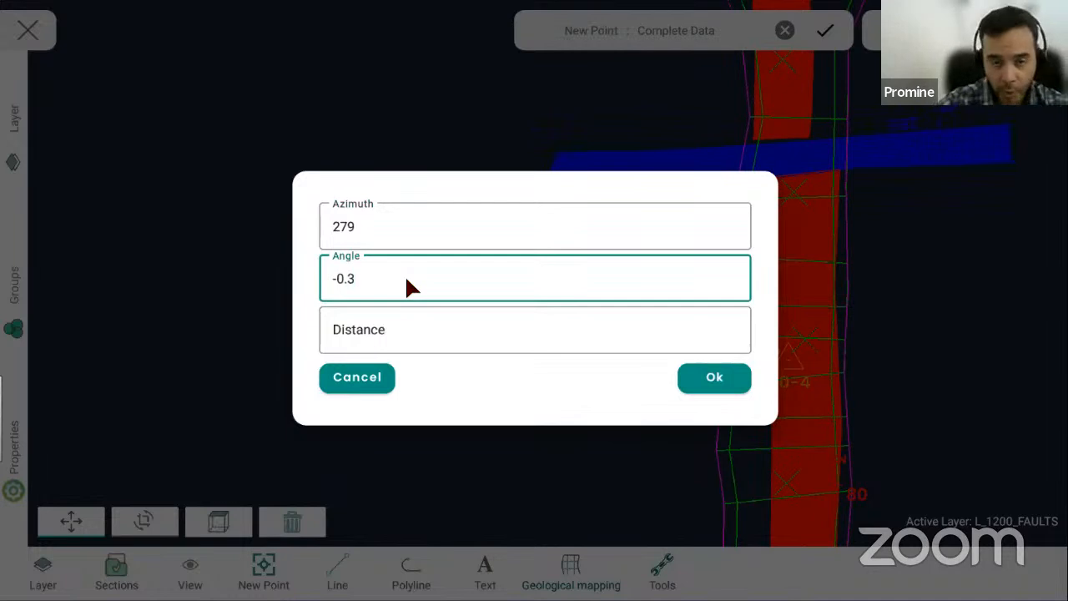
left_click(413, 335)
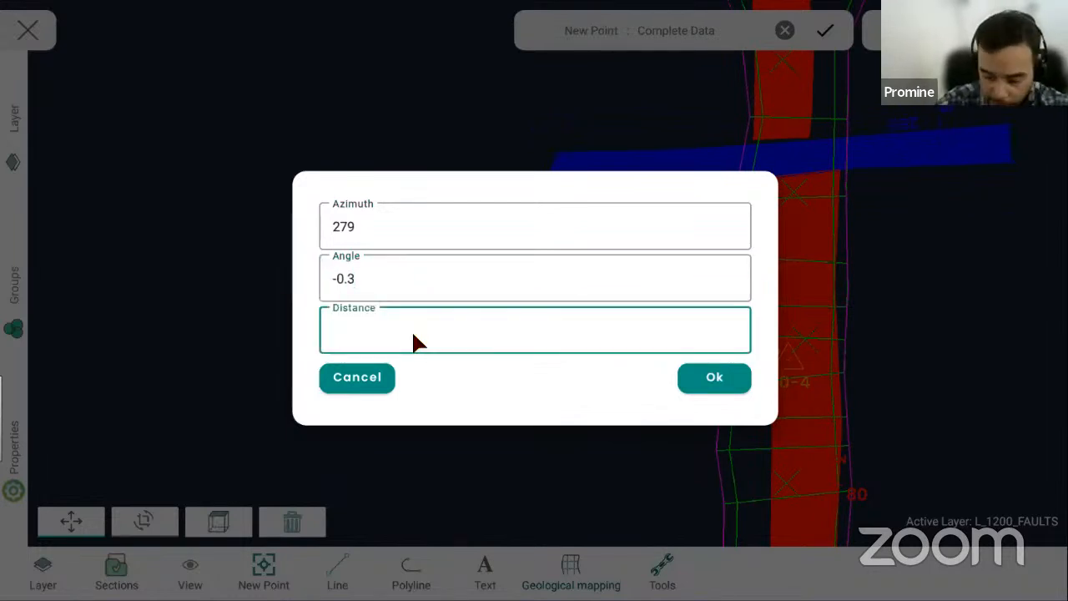
type("13")
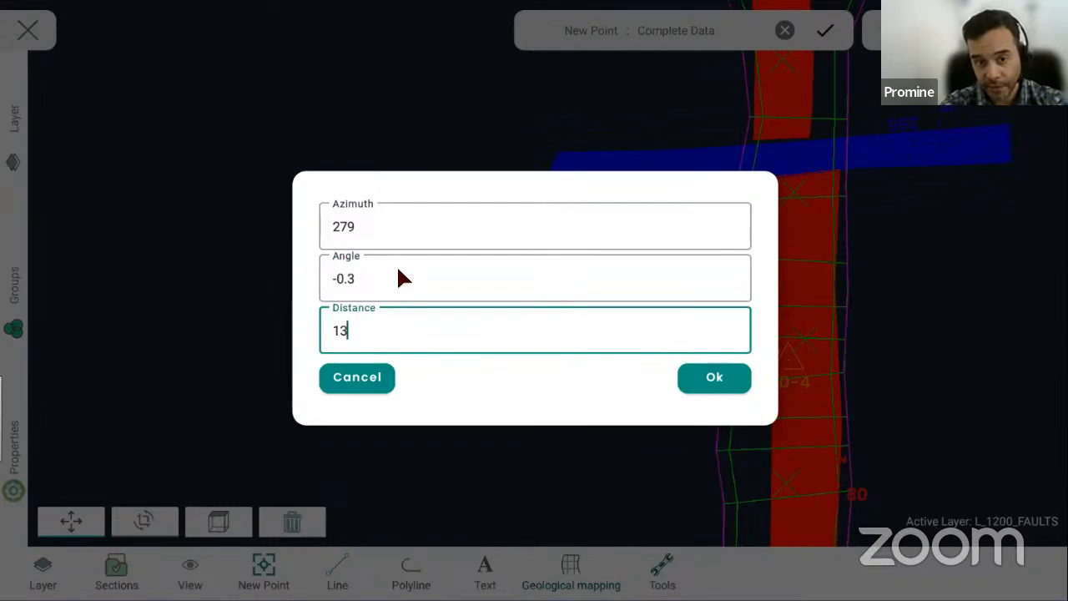
left_click(712, 380)
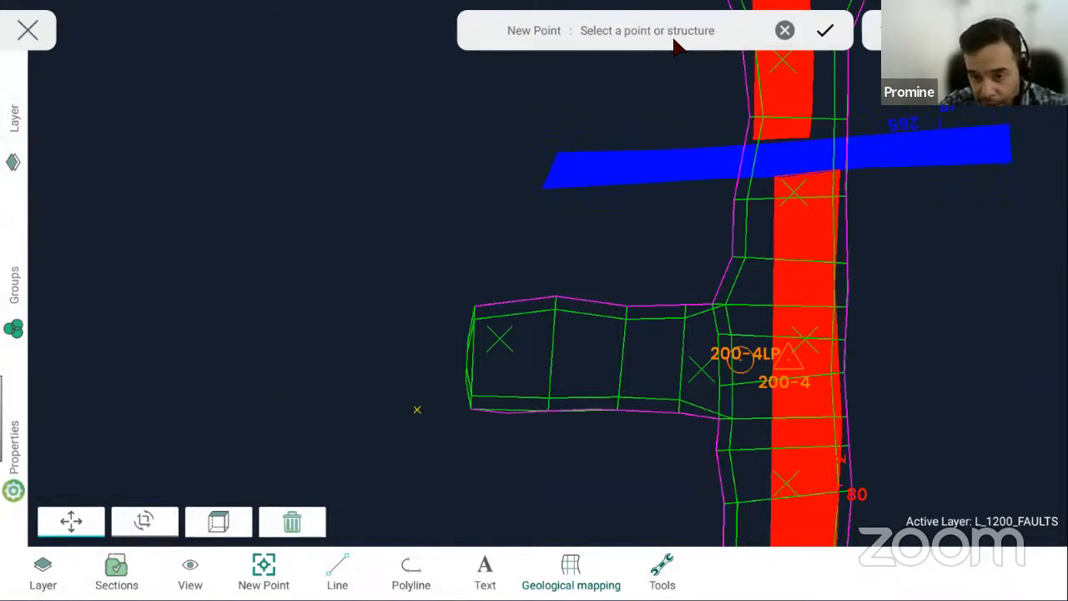
left_click(743, 365)
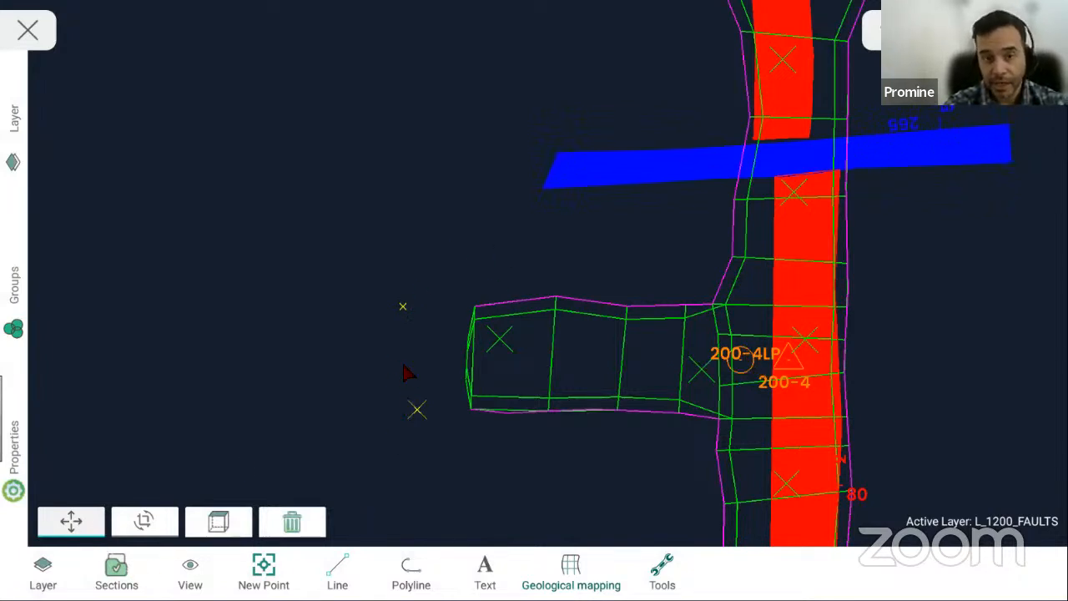
- Orbit the drift in 3D to examine the new points beside the side drift's west end, and return to the top view
left_click(144, 521)
left_click_drag(442, 440, 585, 308)
left_click_drag(547, 276, 453, 430)
left_click_drag(462, 373, 404, 451)
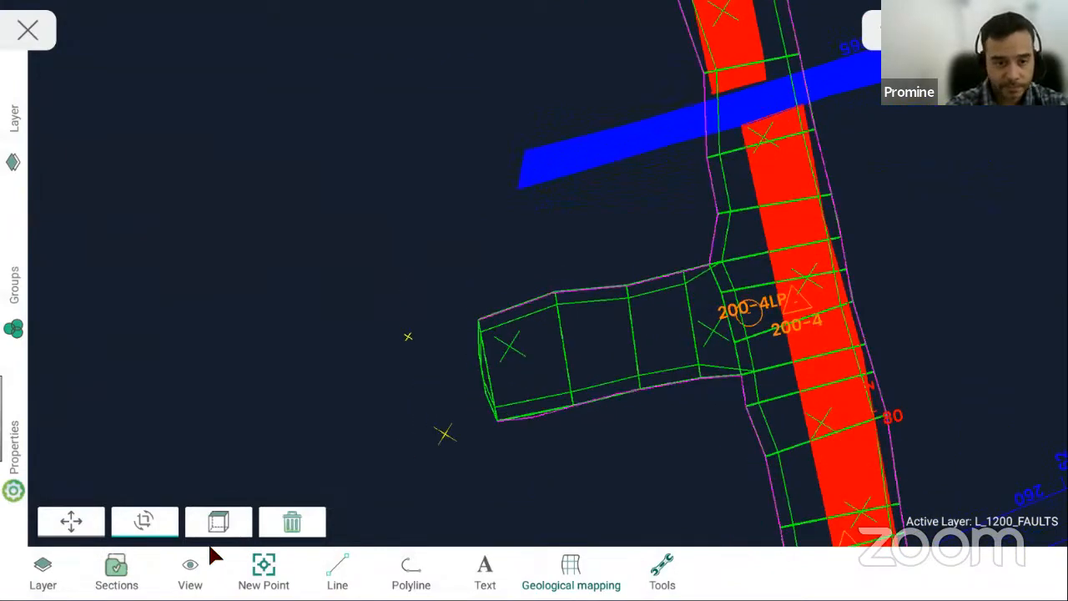
left_click(208, 532)
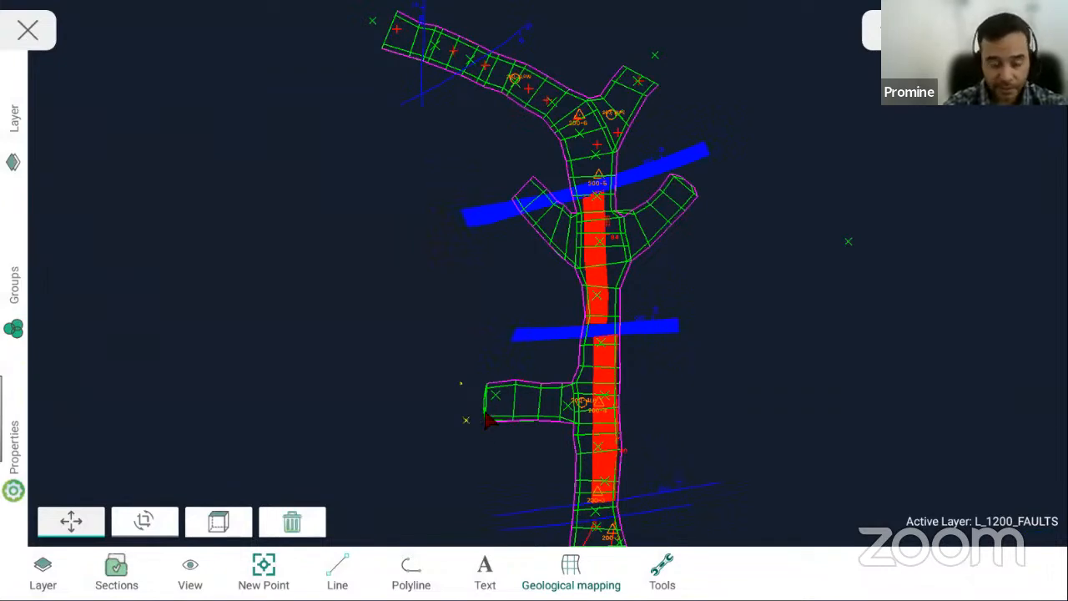
mouse_move(490, 434)
left_mouse_down()
mouse_move(567, 367)
mouse_move(534, 376)
left_mouse_up()
left_click(144, 521)
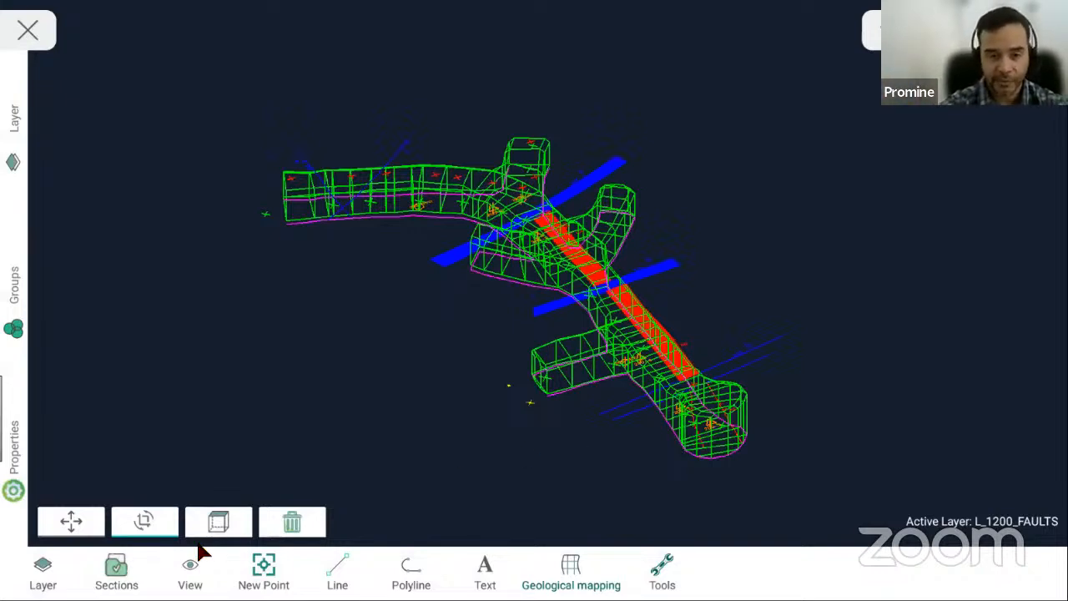
left_click(218, 522)
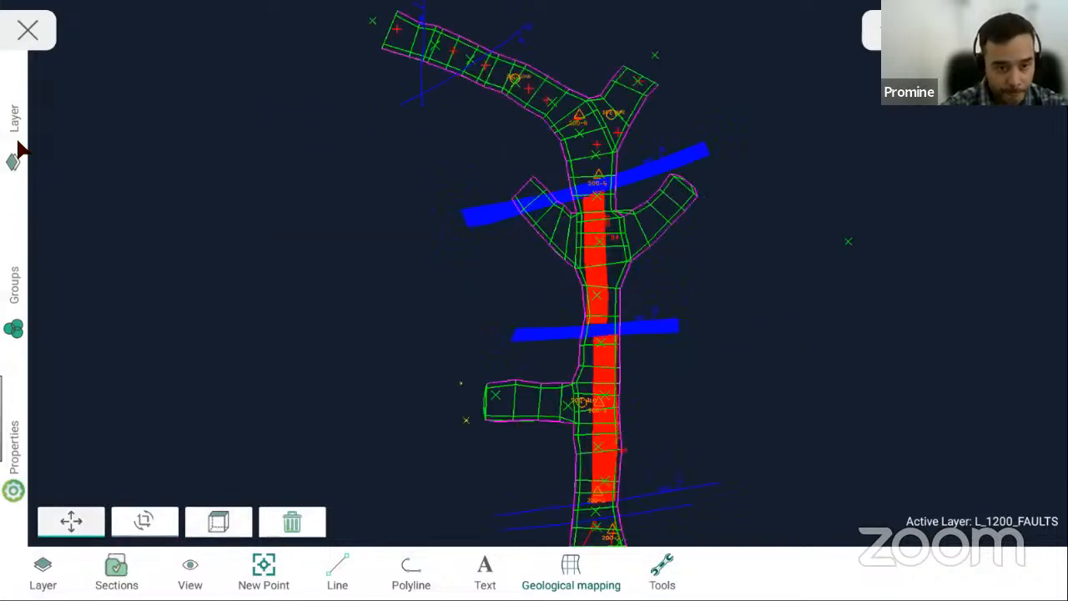
- Turn off the L_1200_3D_DRIFT layer and close the layer list
left_click(15, 163)
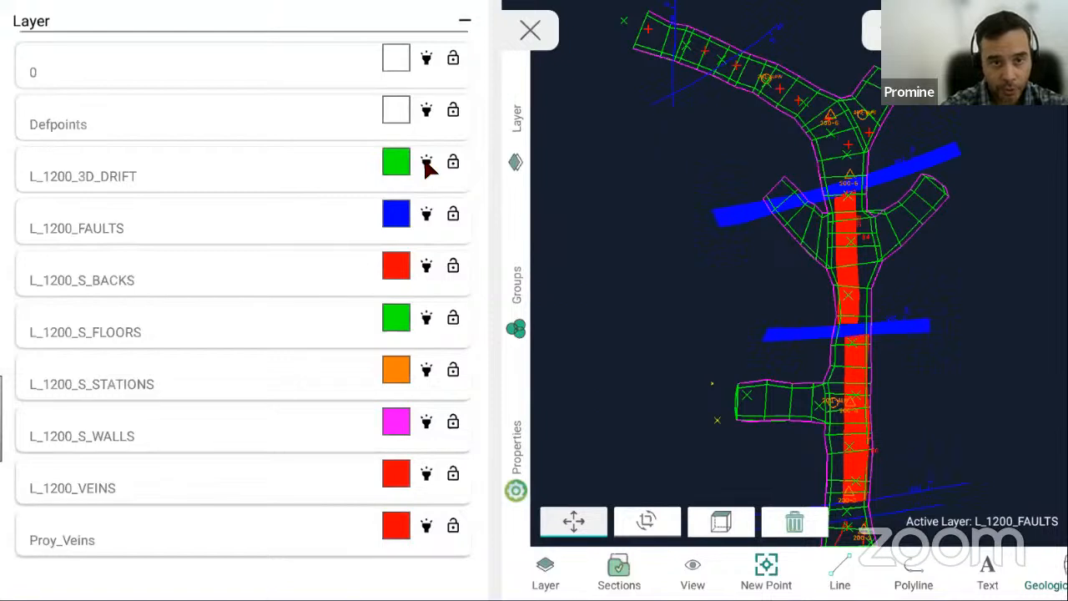
left_click(427, 162)
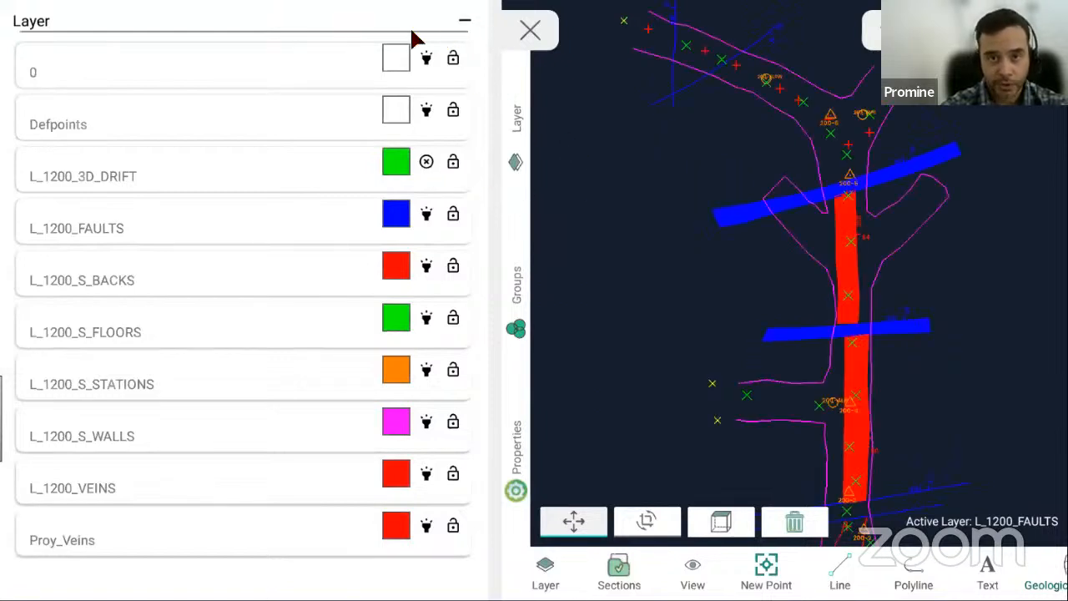
left_click(545, 578)
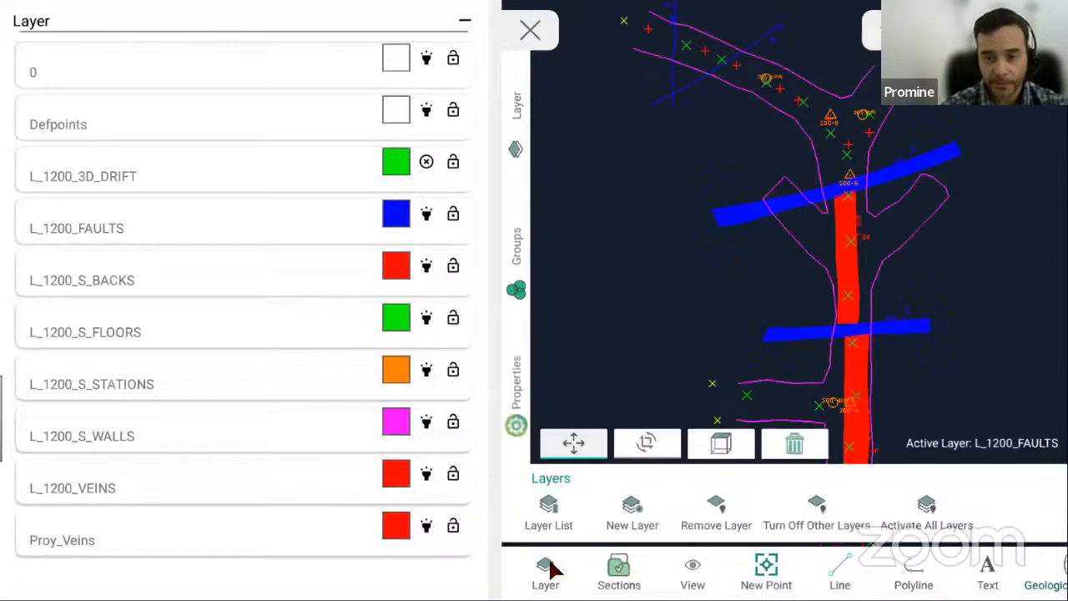
left_click(549, 513)
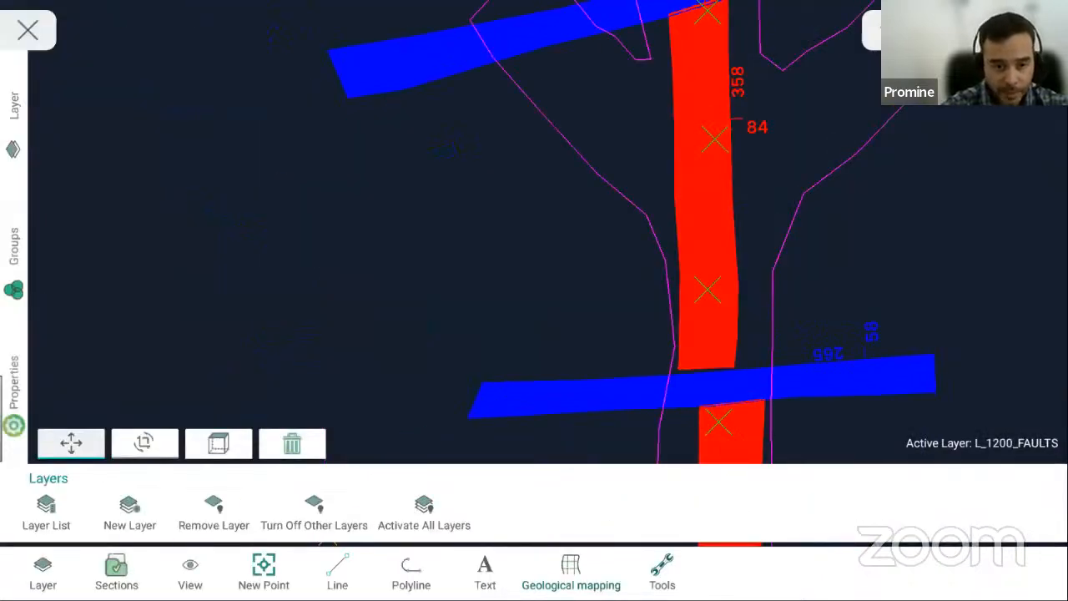
left_click(39, 574)
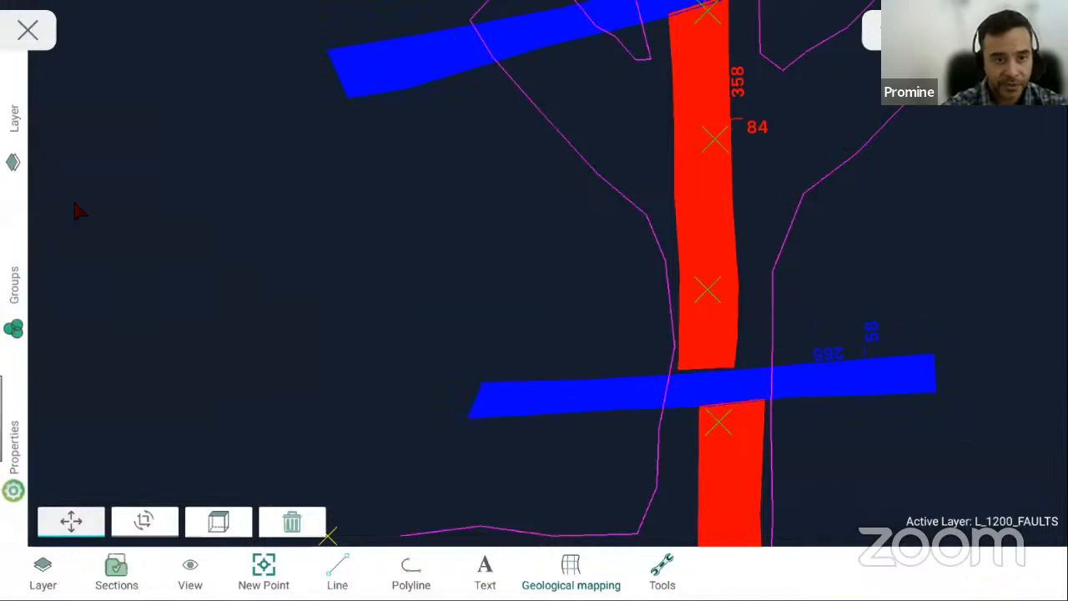
- Draw a steep diagonal line on the L_1200_FAULTS layer in the empty area west of the drift, in the top view
left_click(143, 520)
mouse_move(355, 428)
left_mouse_down()
mouse_move(553, 262)
mouse_move(560, 295)
mouse_move(462, 322)
mouse_move(369, 379)
mouse_move(343, 418)
left_mouse_up()
left_click(209, 524)
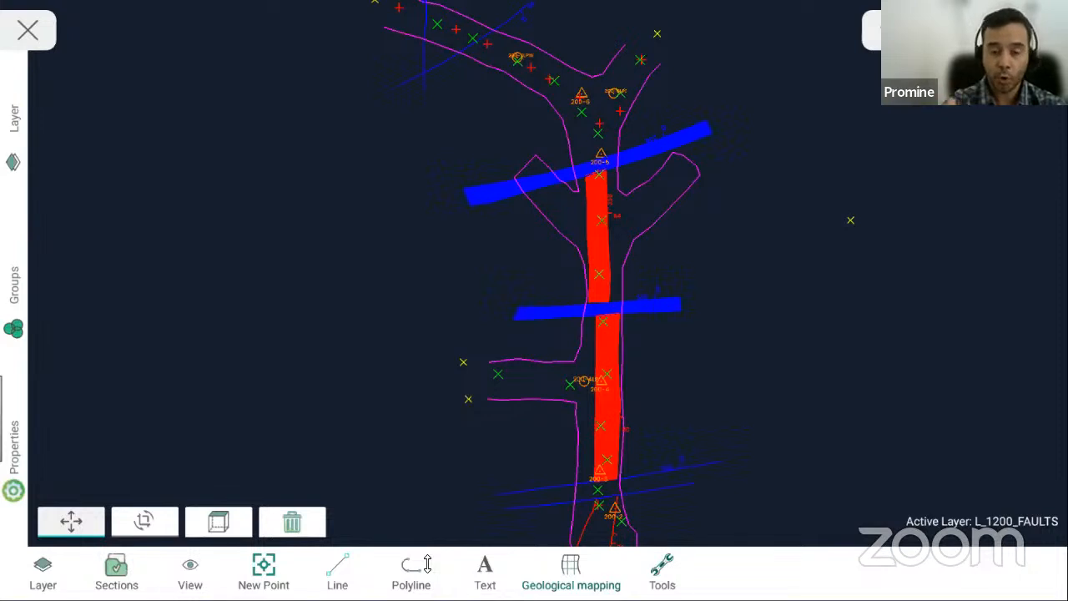
left_click(349, 576)
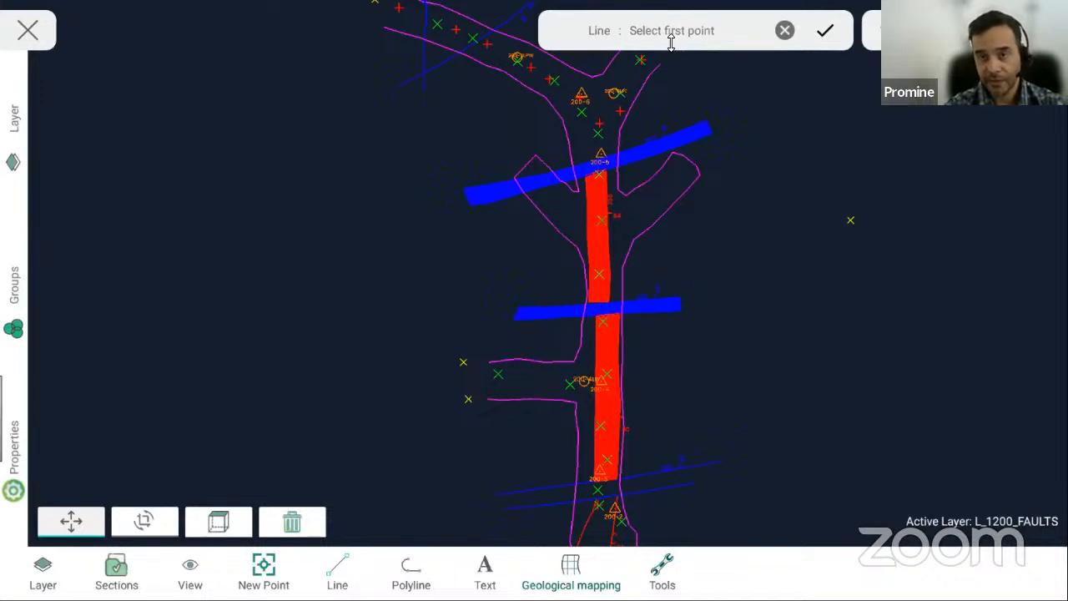
left_click(348, 218)
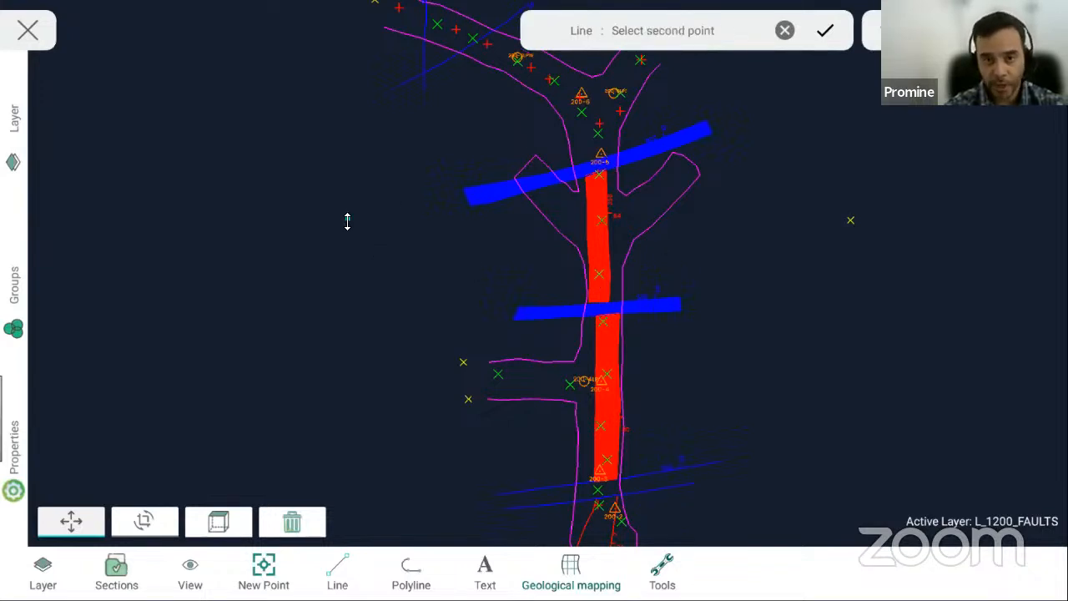
left_click(402, 407)
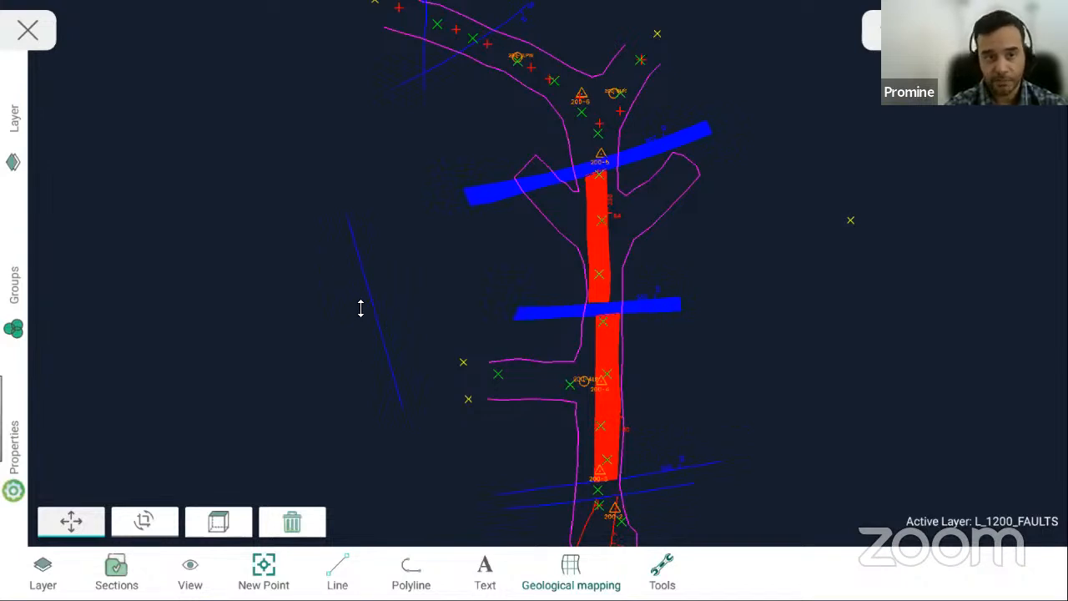
- Make L_1200_S_BACKS the active layer and draw a second diagonal line between the blue line and the drift
left_click(22, 126)
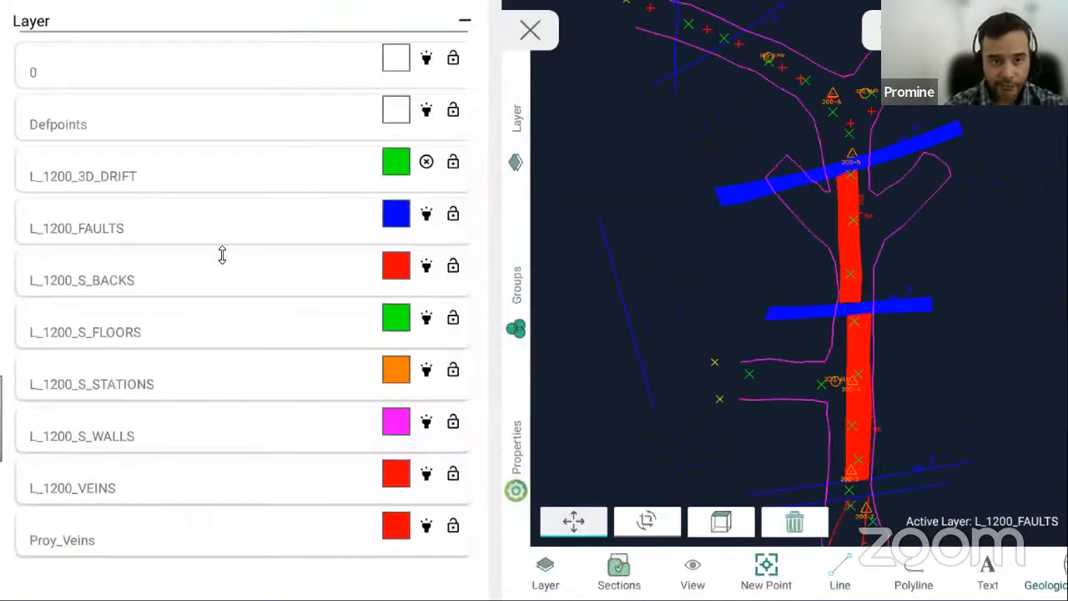
left_click(112, 279)
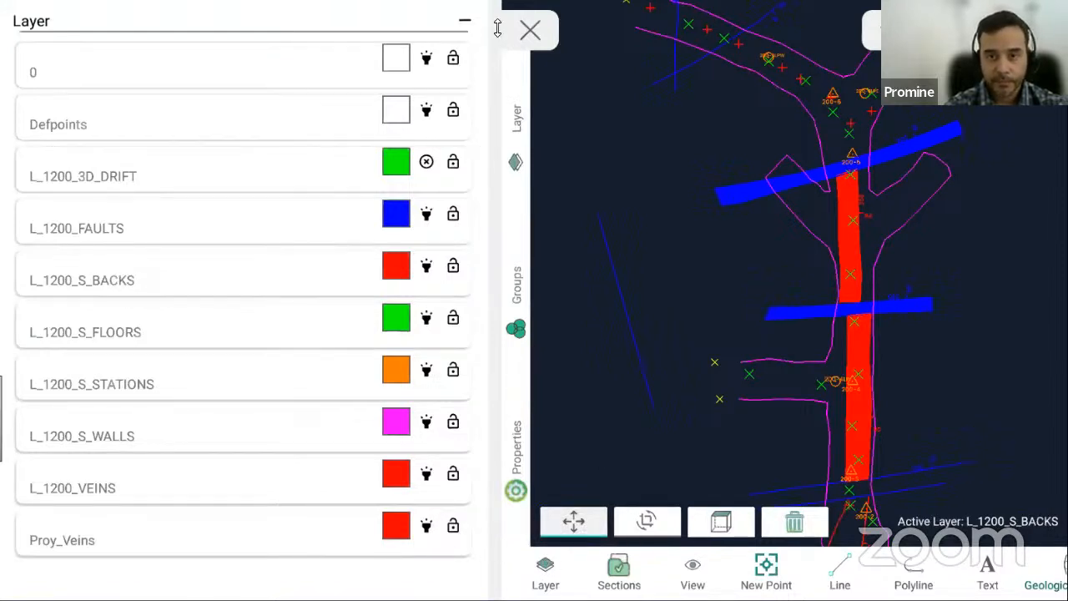
left_click(545, 576)
left_click(536, 509)
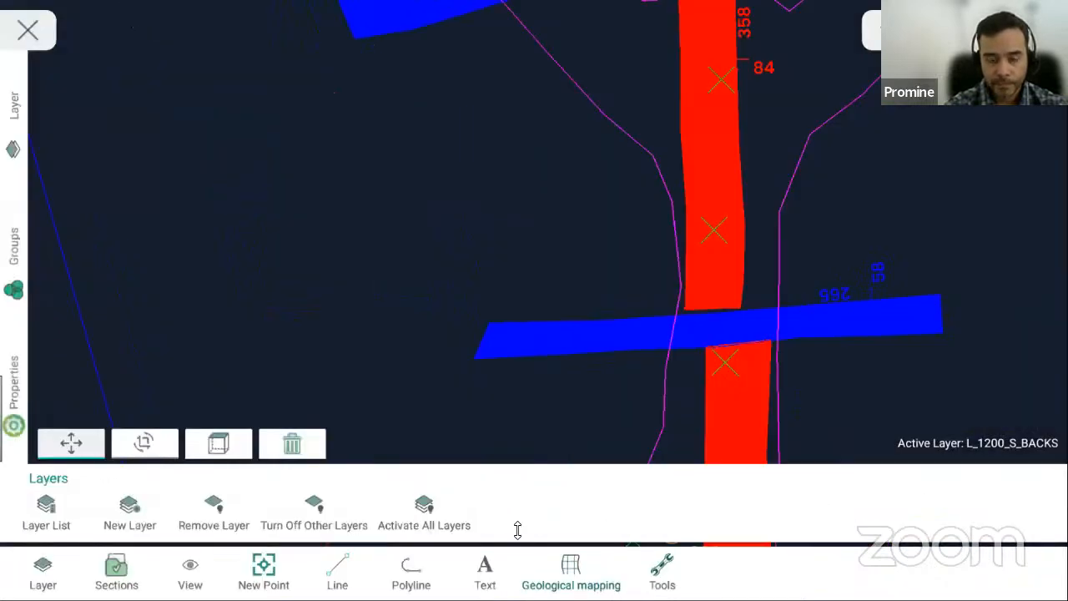
left_click(339, 573)
left_click(276, 94)
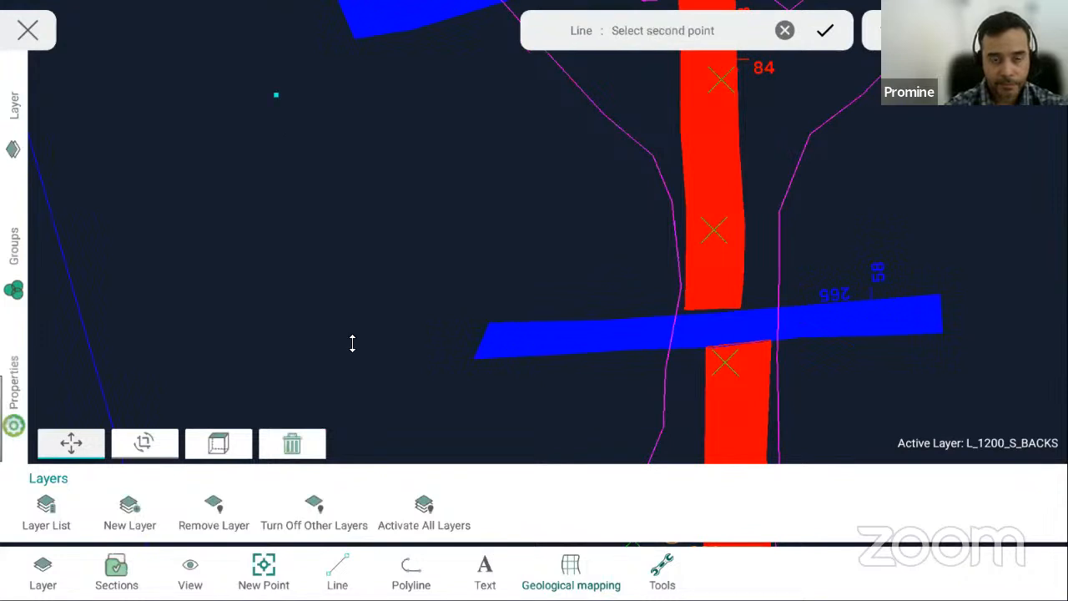
left_click(352, 343)
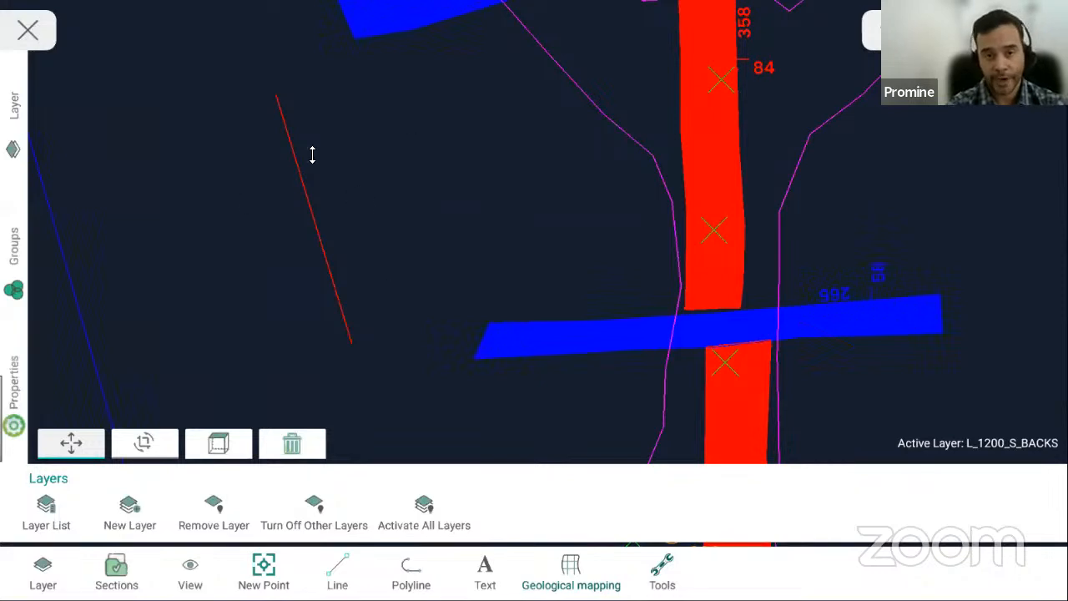
- Delete the blue diagonal line west of the drift
mouse_move(292, 351)
left_mouse_down()
mouse_move(301, 309)
mouse_move(443, 196)
left_mouse_up()
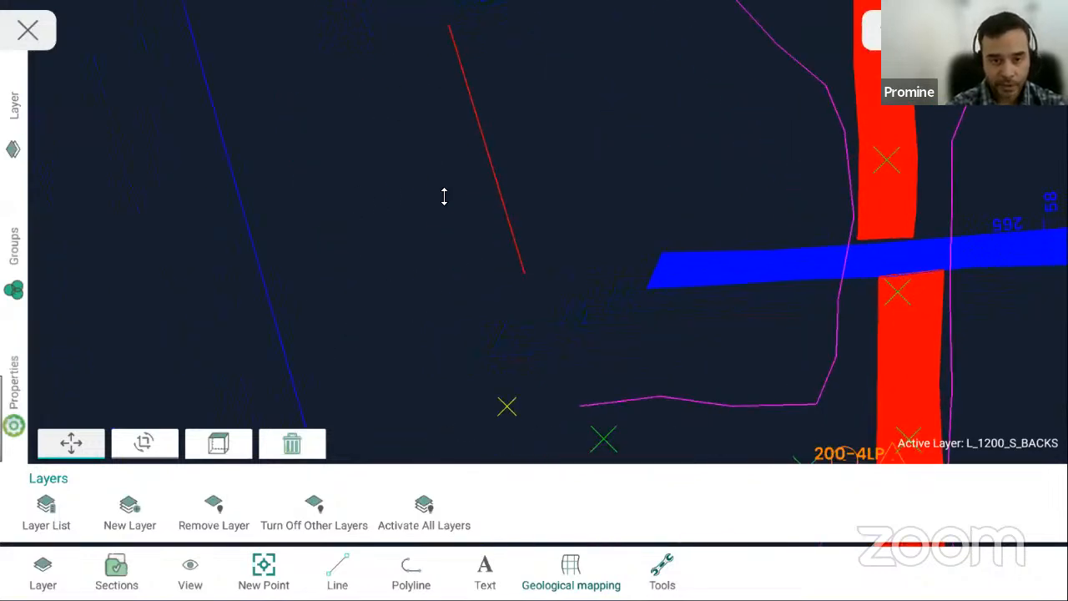
scroll(445, 299, "down", 6)
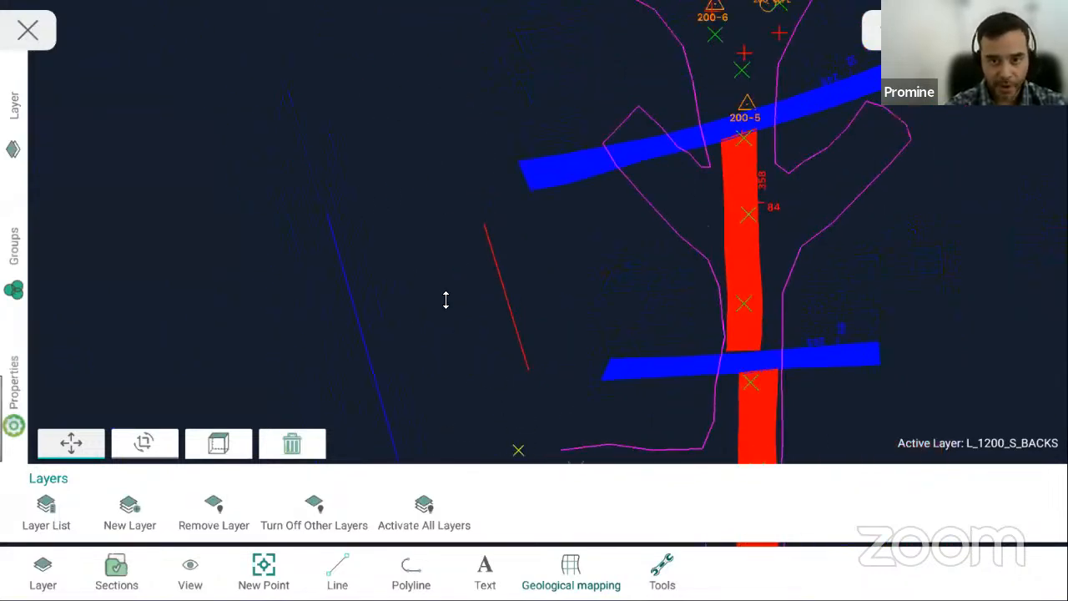
mouse_move(446, 301)
left_mouse_down()
mouse_move(392, 276)
mouse_move(312, 146)
left_mouse_up()
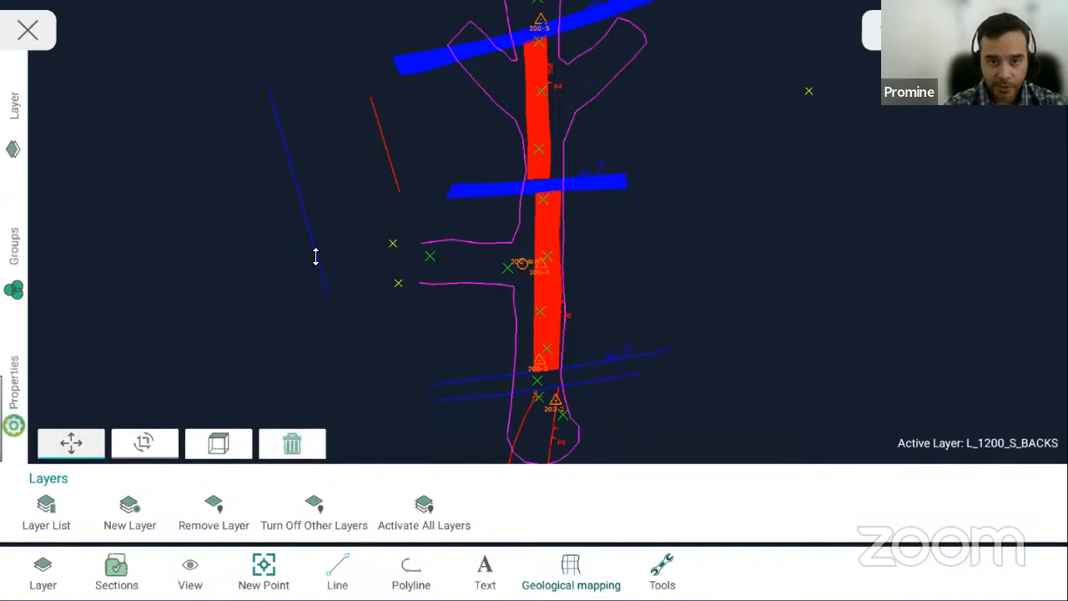
left_click(295, 190)
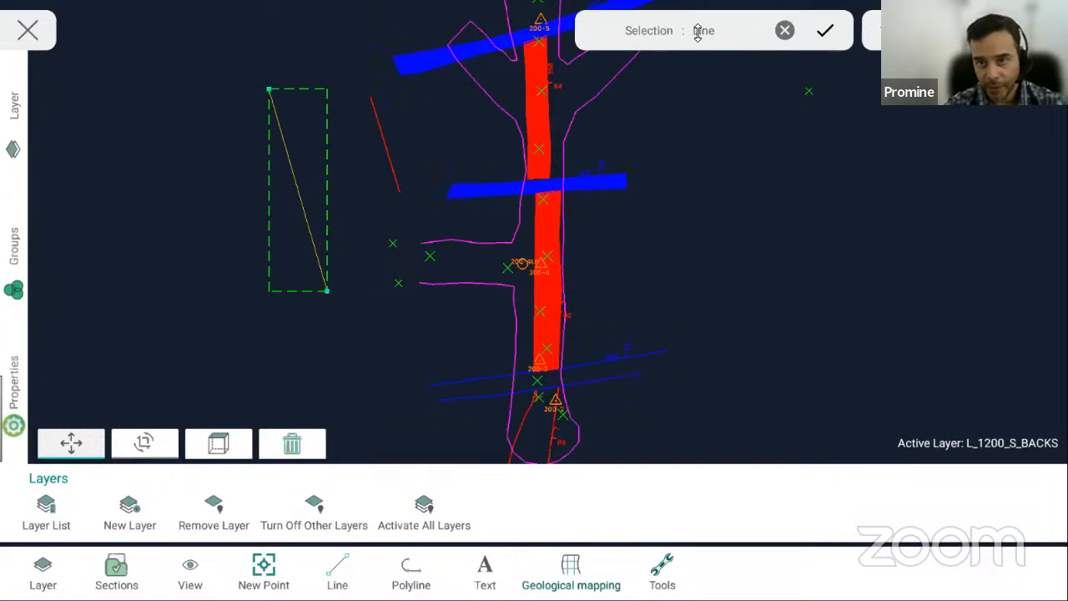
left_click(292, 443)
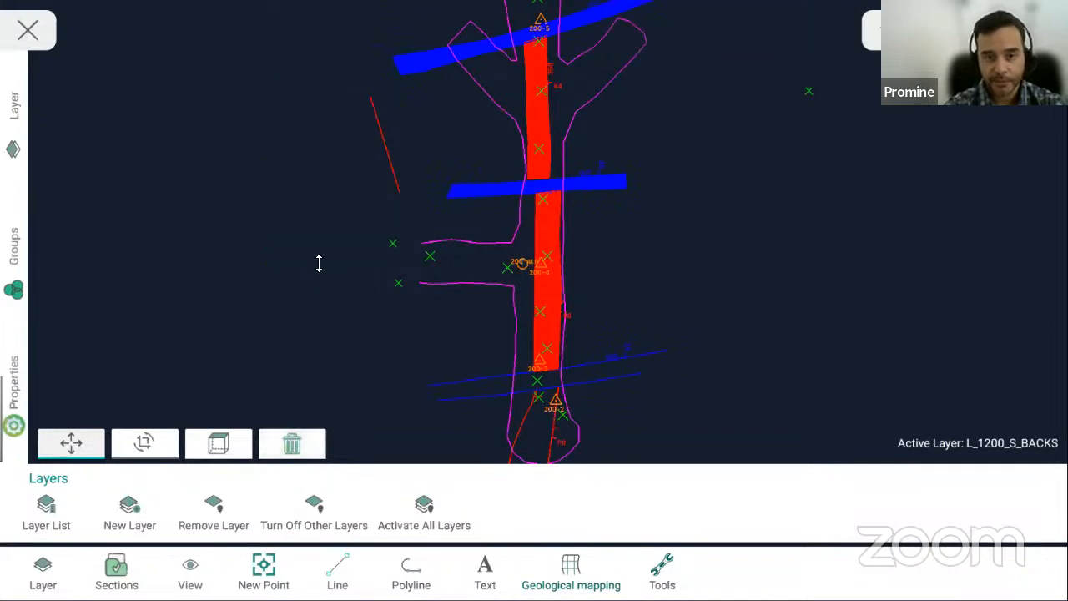
- Delete the red diagonal line west of the drift
left_click(379, 150)
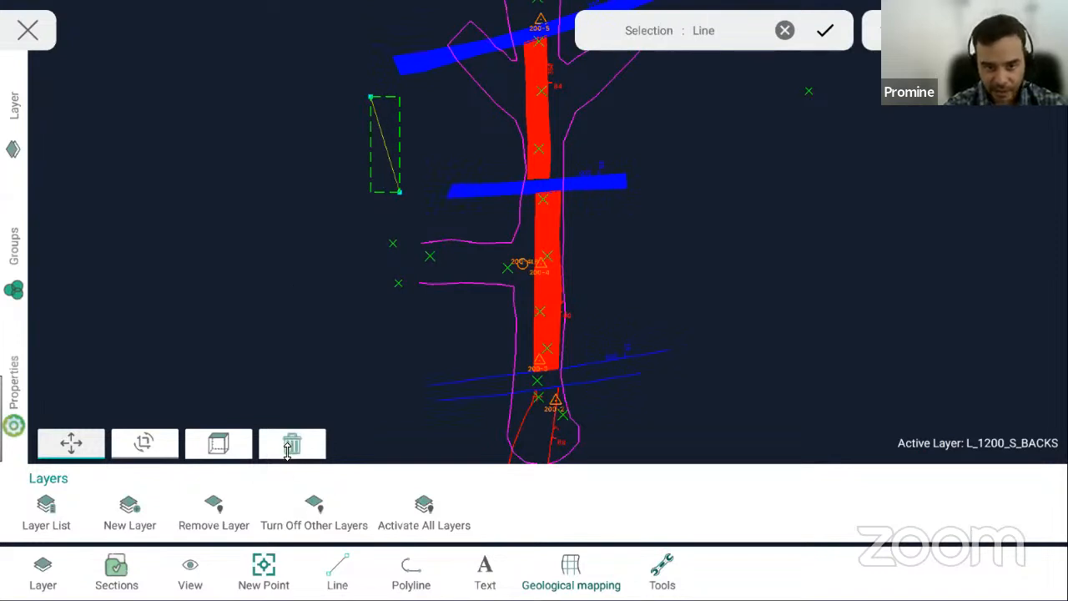
left_click(292, 445)
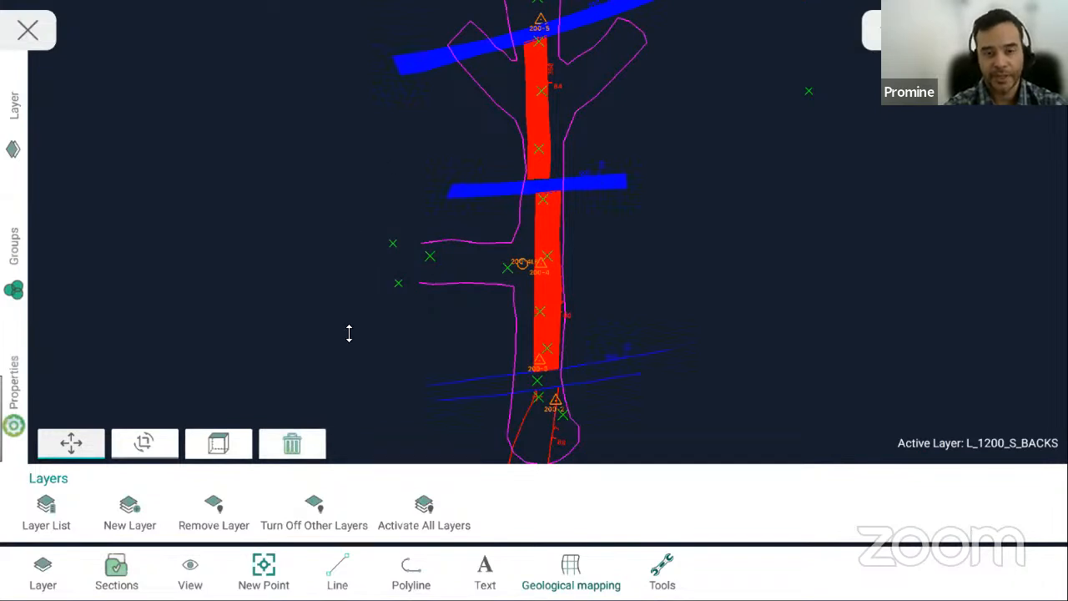
- Draw an open seven-point zigzag polyline on the L_1200_S_BACKS layer, crossing the drift from west to east
mouse_move(716, 312)
left_mouse_down()
mouse_move(731, 313)
mouse_move(621, 321)
left_mouse_up()
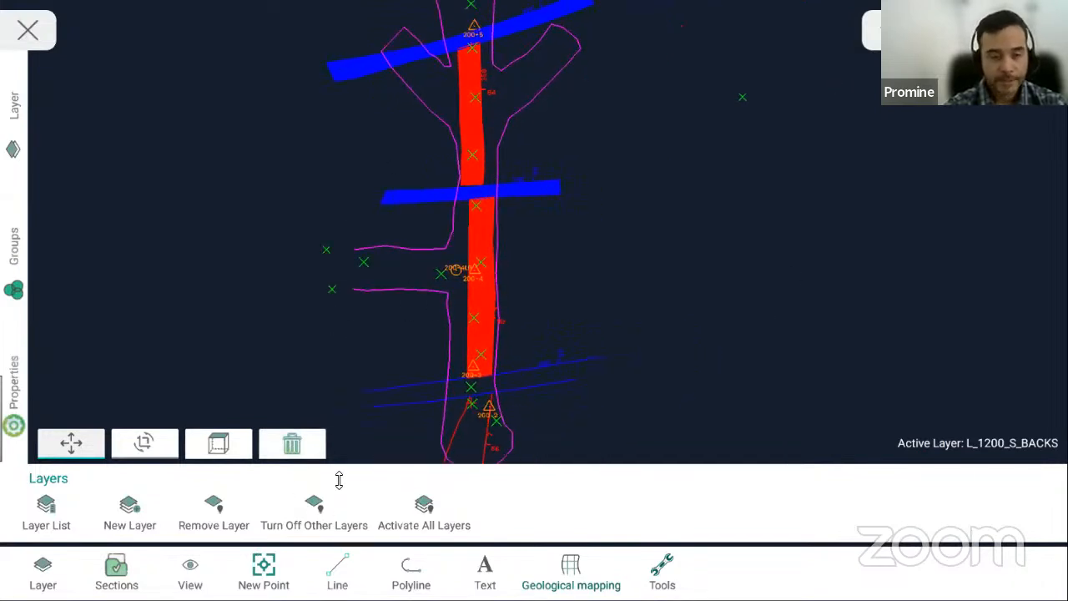
left_click(410, 575)
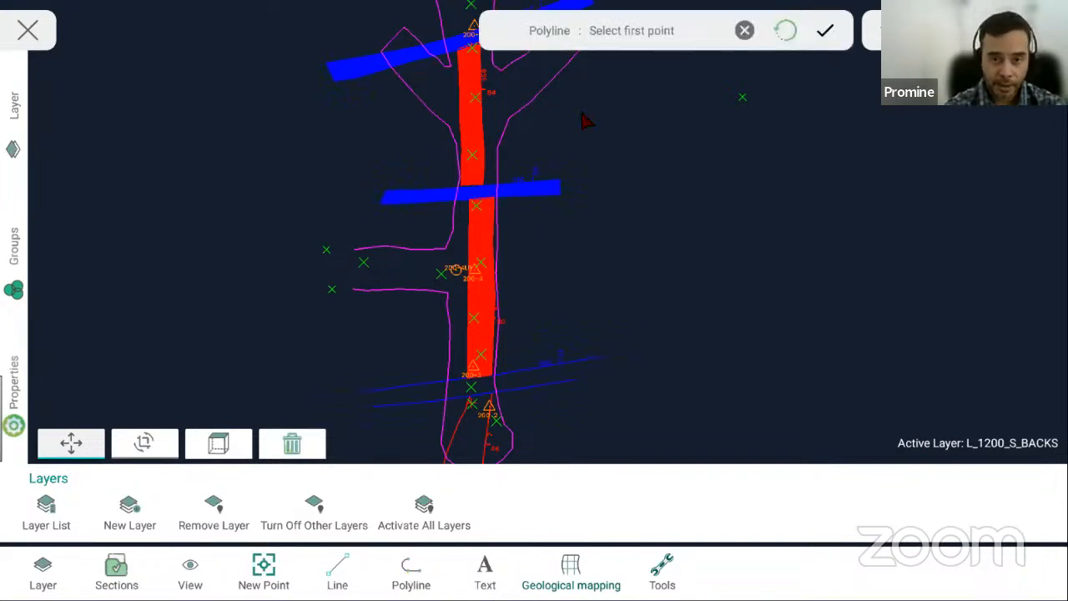
left_click(230, 151)
left_click(303, 221)
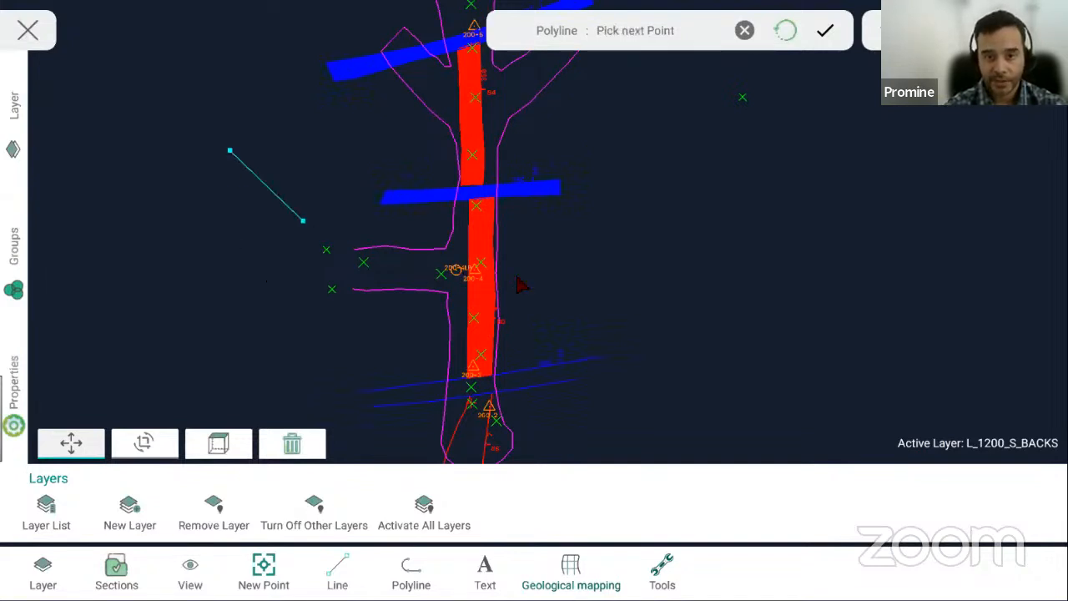
left_click(607, 276)
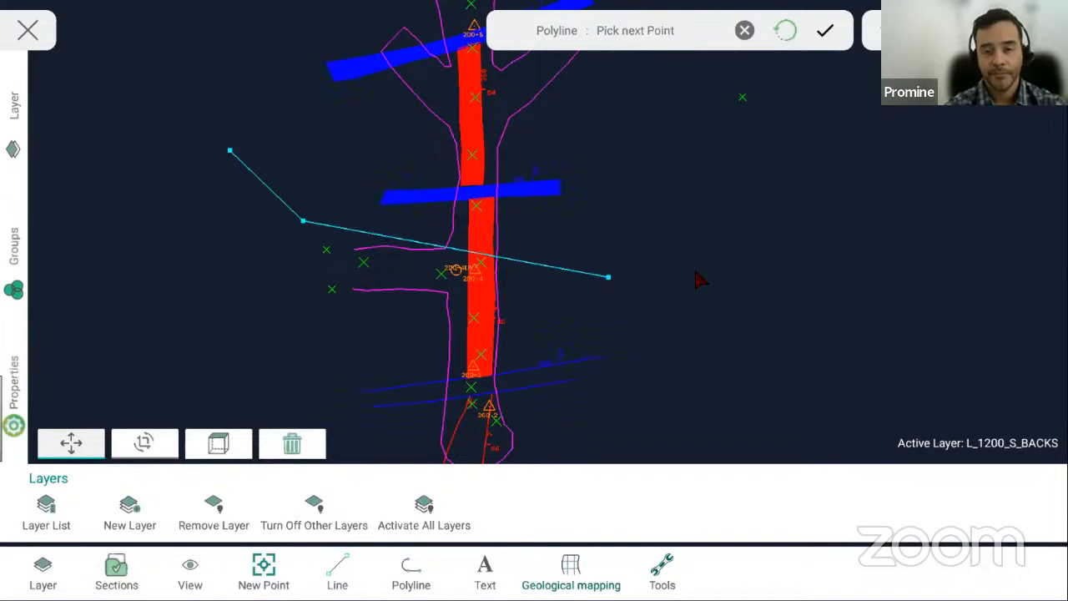
left_click(716, 214)
left_click(833, 263)
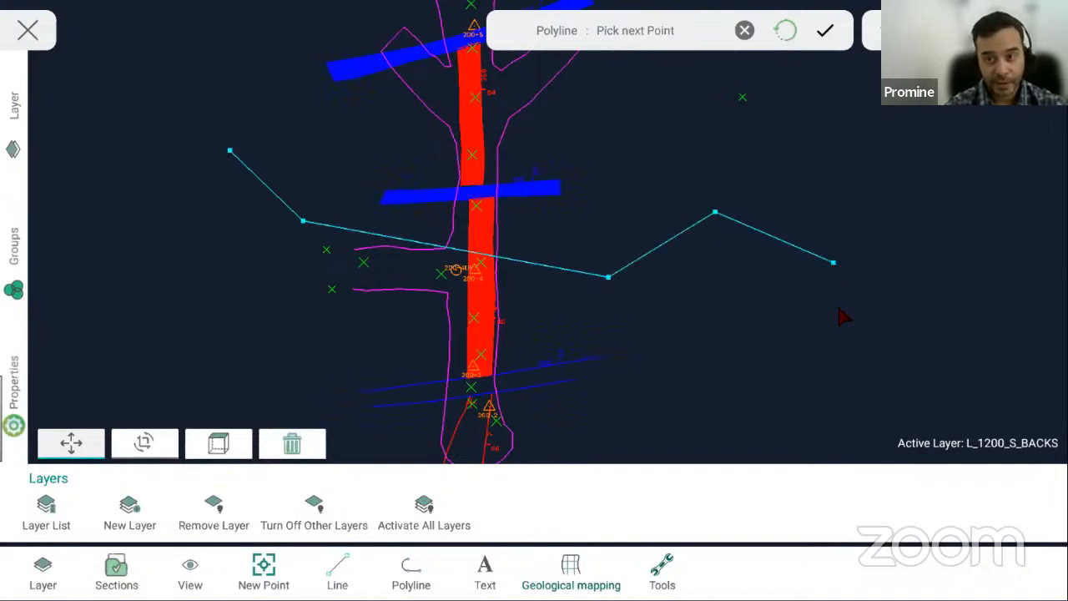
left_click(872, 342)
left_click(913, 269)
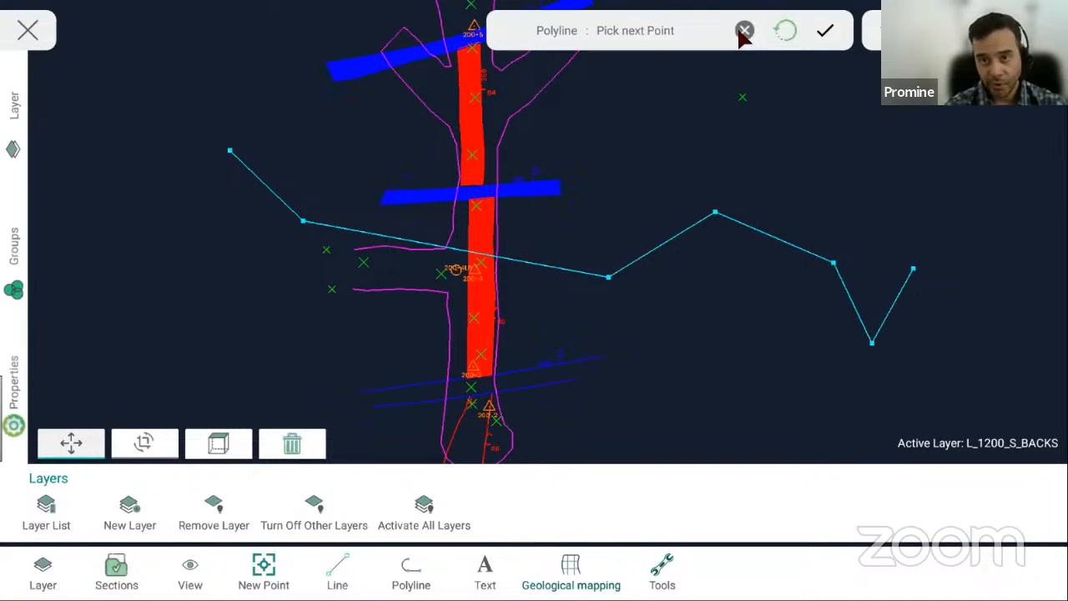
left_click(826, 33)
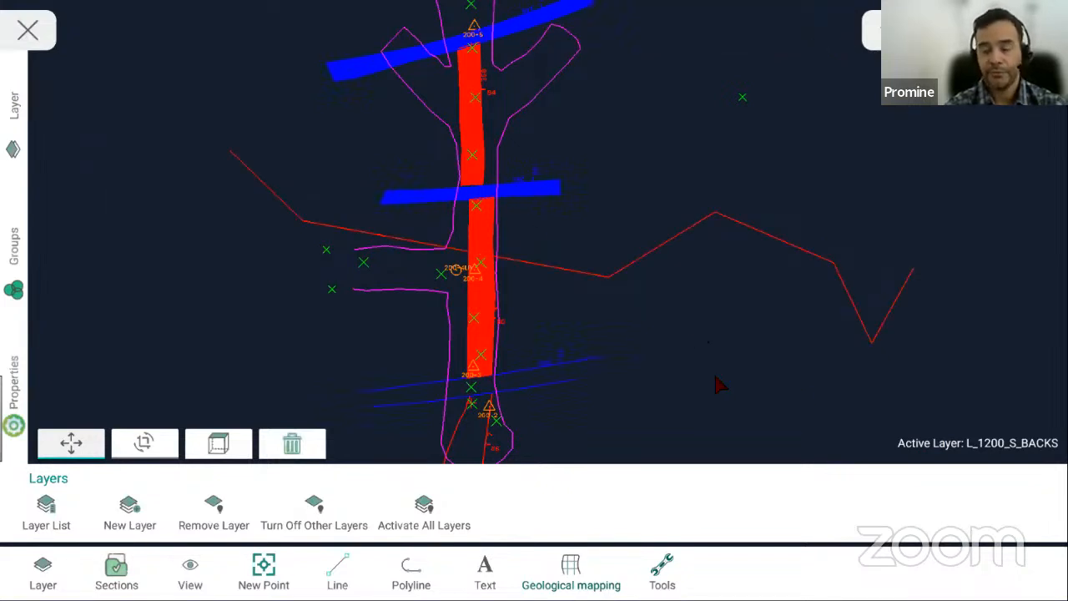
- Draw a closed four-point polyline east of the drift, below the peak of the zigzag polyline
left_click(412, 575)
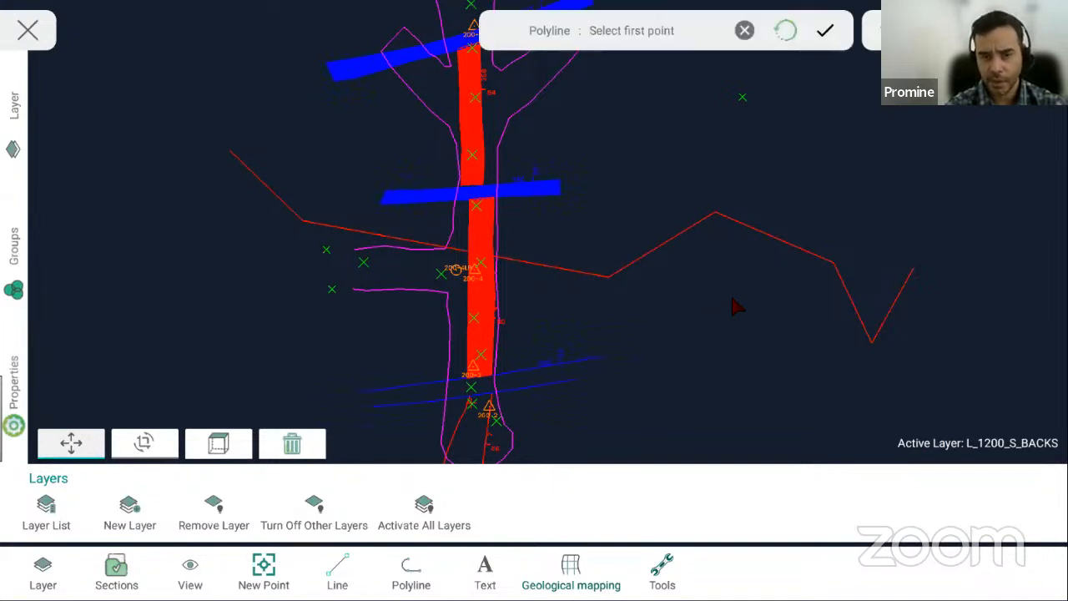
left_click(664, 309)
left_click(704, 400)
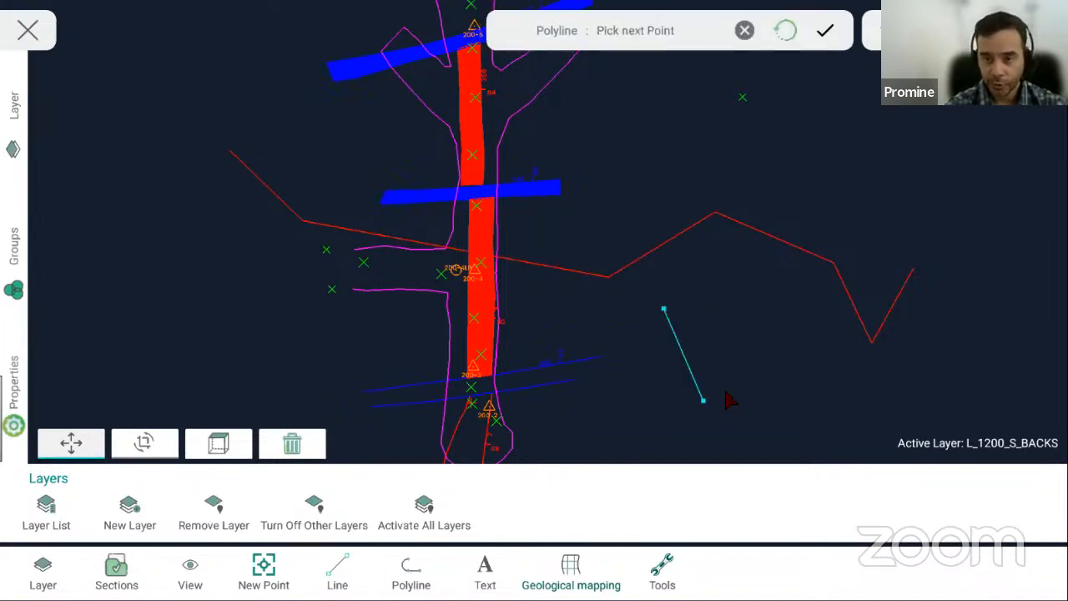
left_click(802, 360)
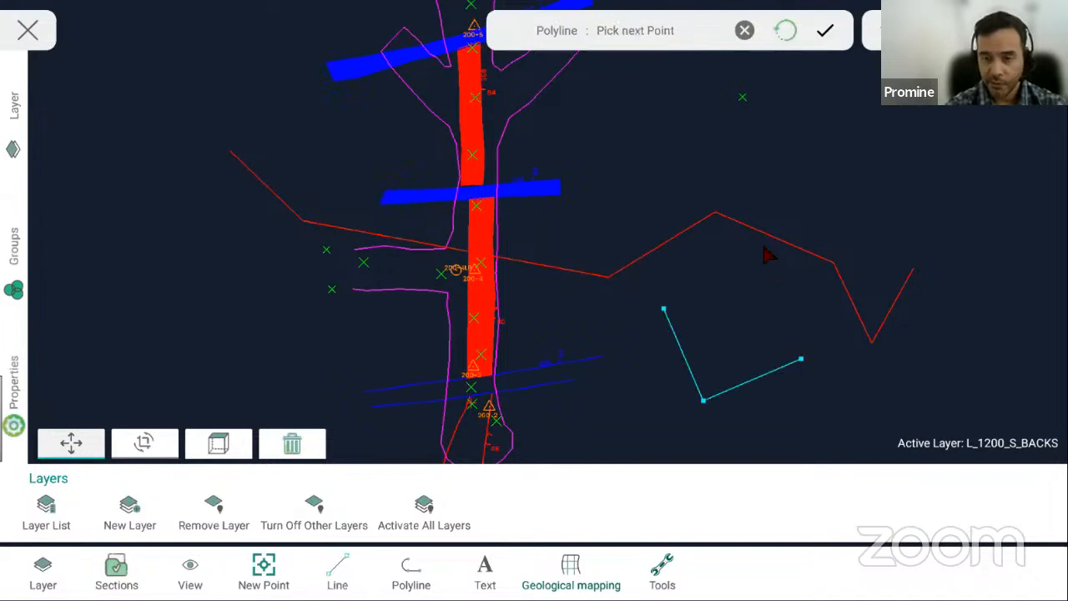
left_click(765, 248)
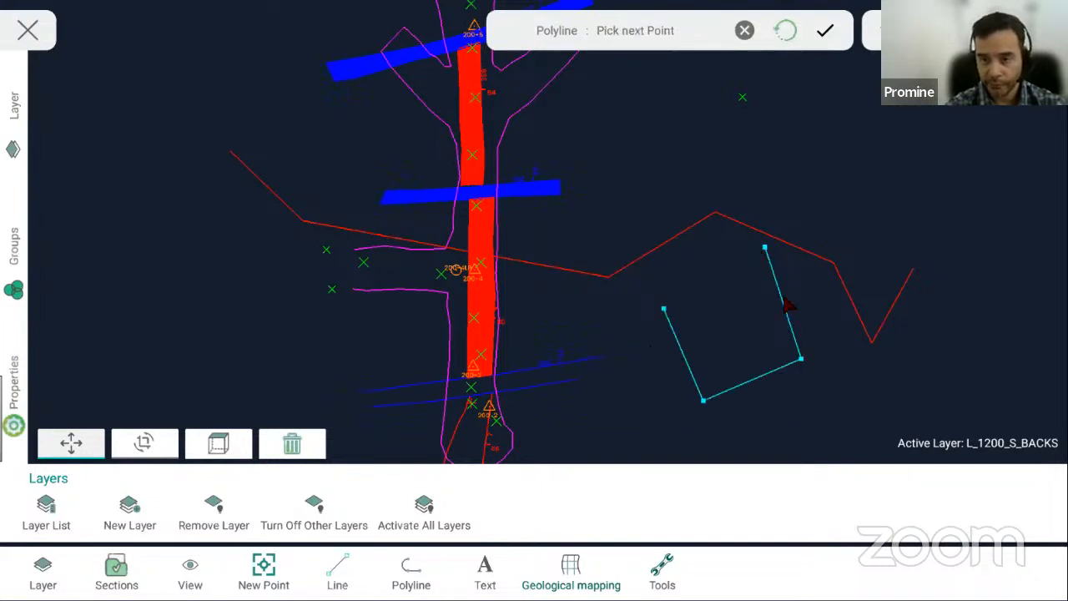
left_click(789, 33)
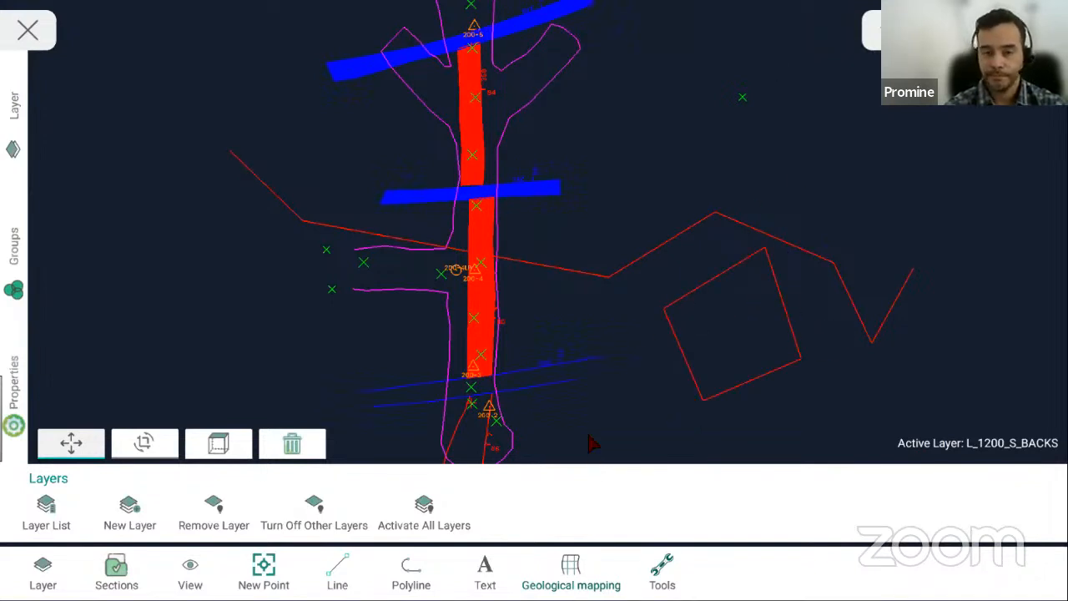
- Delete the closed four-sided polyline and the open zigzag polyline
left_click(689, 297)
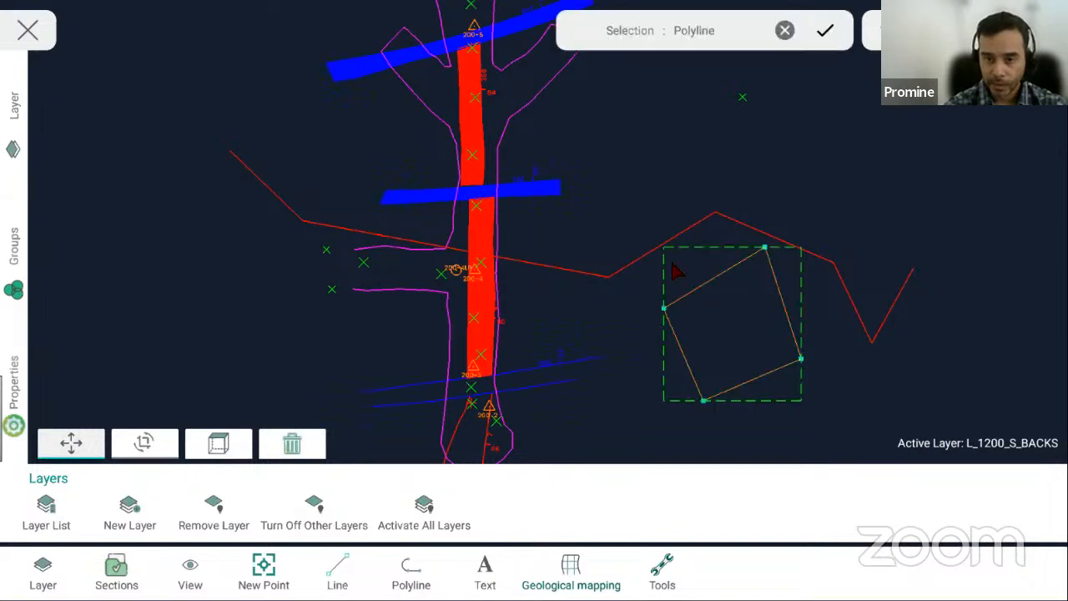
left_click(302, 444)
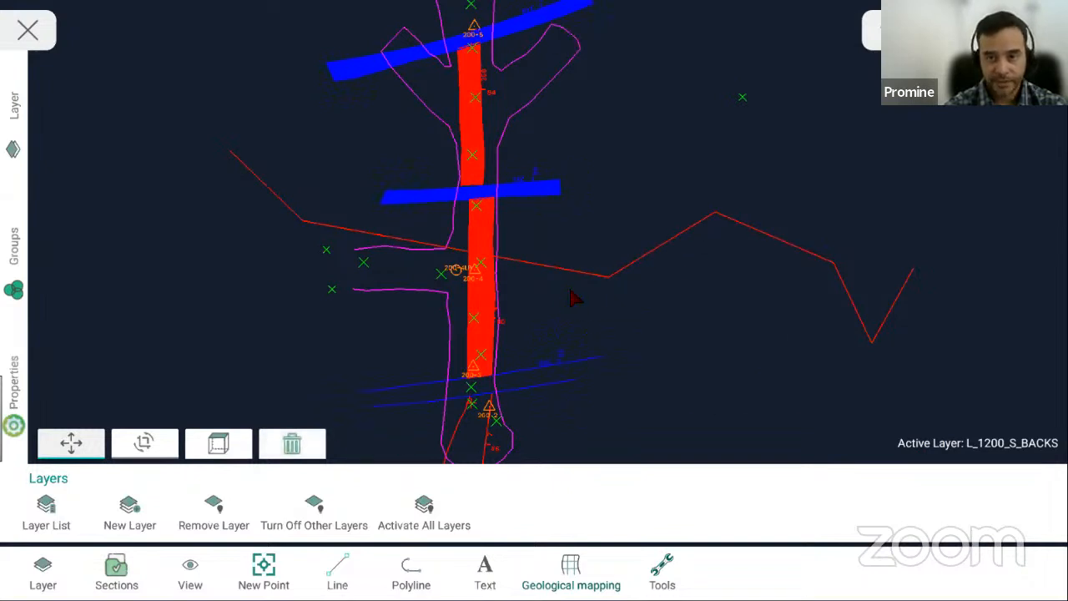
left_click(618, 280)
left_click(292, 443)
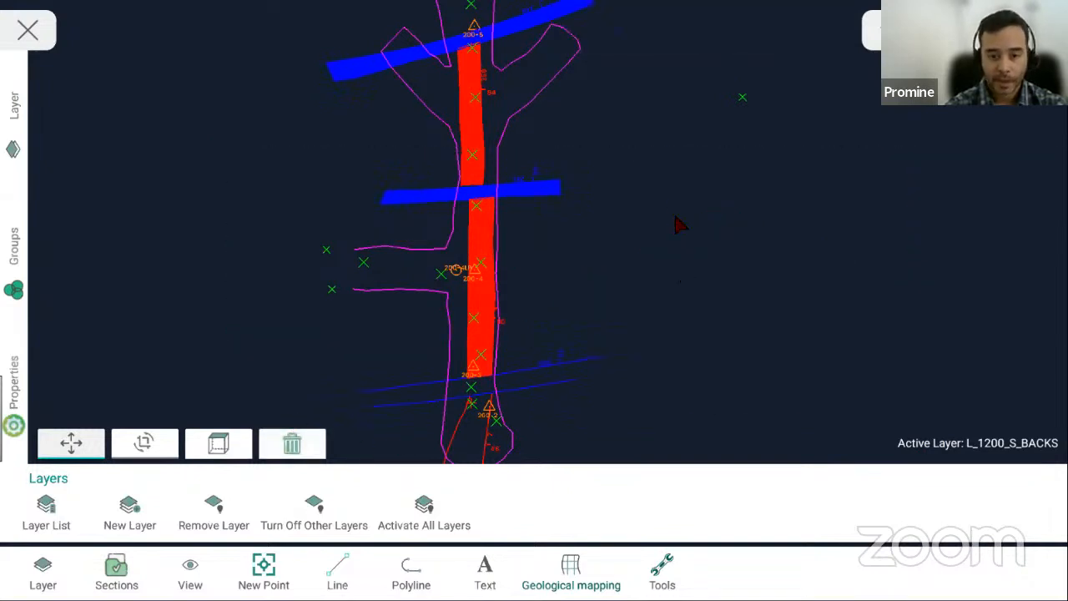
- Insert the text Test_01 with a height of 2 ft in the empty area east of the drift, just below the green point
mouse_move(676, 217)
left_mouse_down()
mouse_move(701, 271)
mouse_move(530, 240)
mouse_move(500, 341)
mouse_move(632, 317)
mouse_move(601, 470)
left_mouse_up()
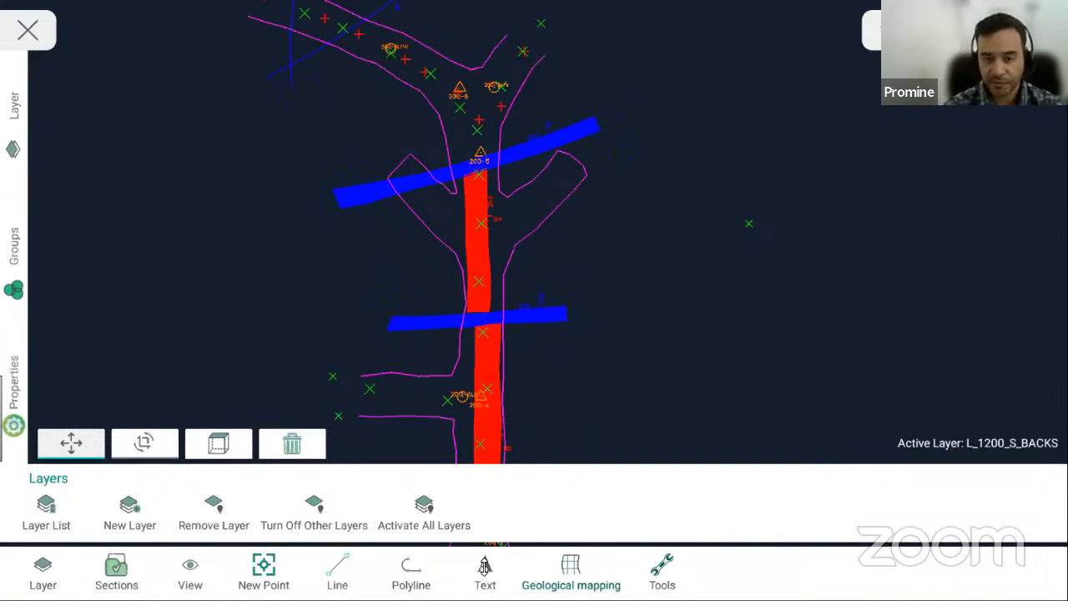
left_click(46, 572)
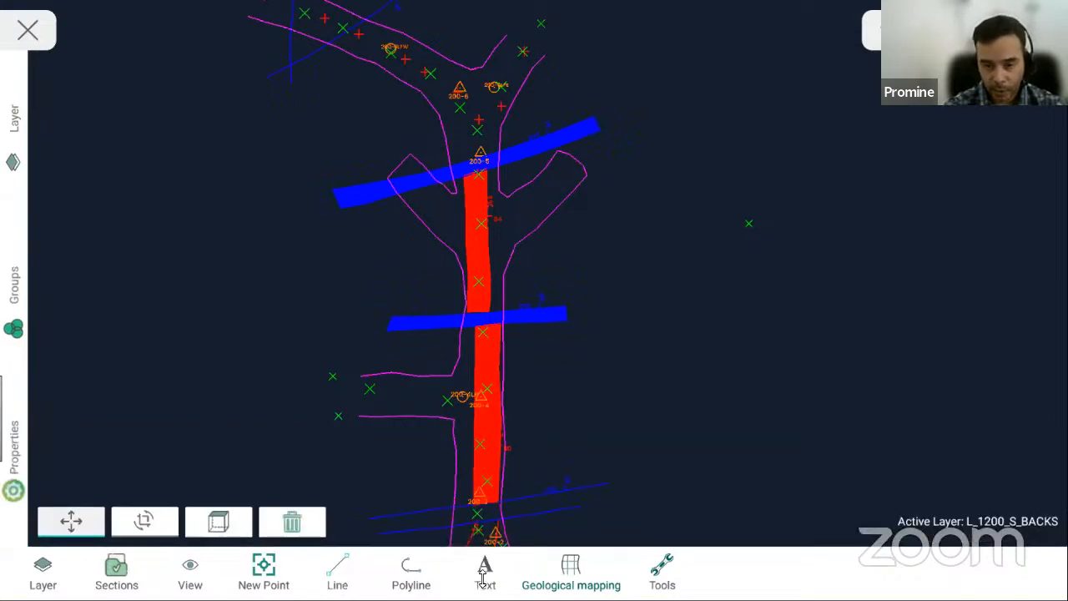
left_click(485, 572)
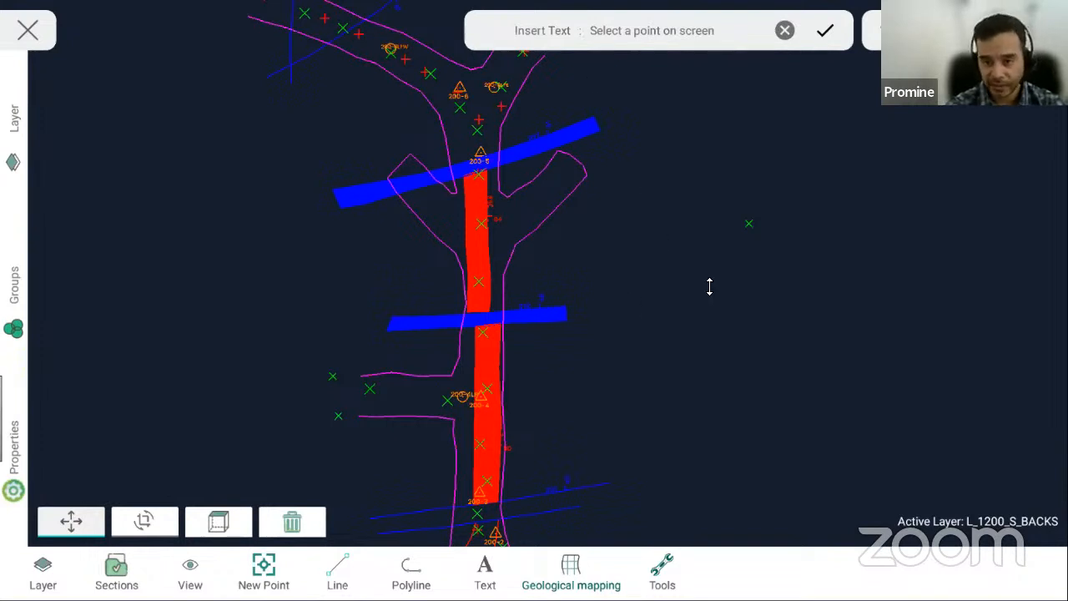
left_click(741, 253)
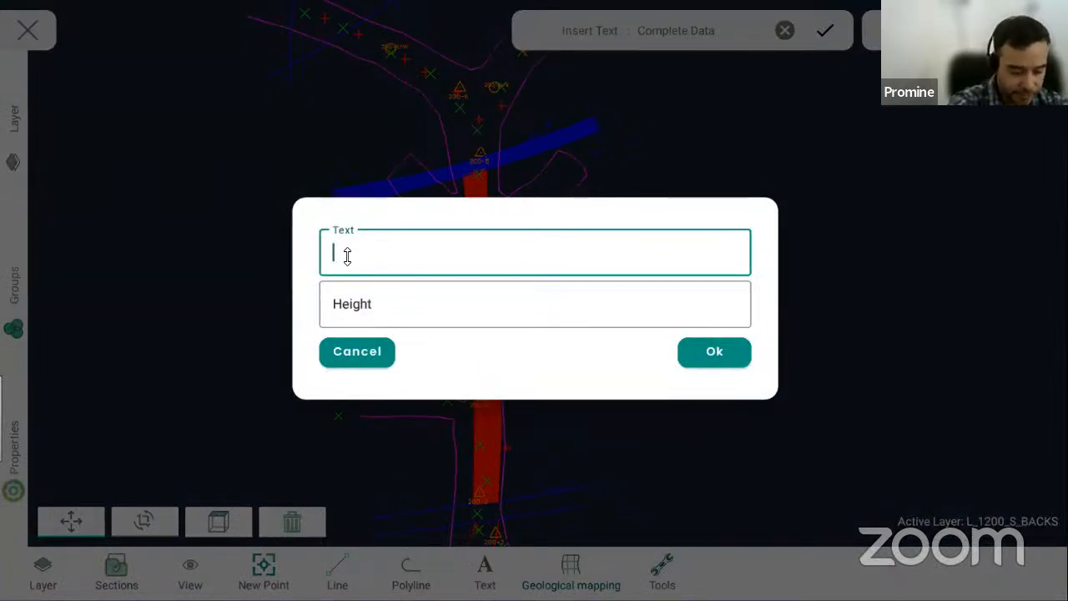
type("Test")
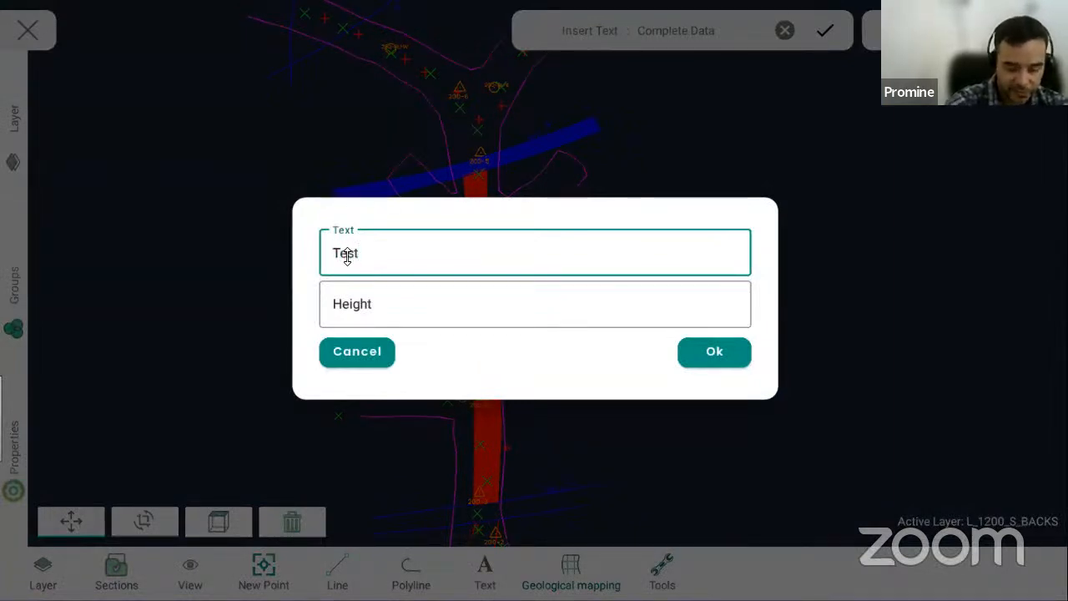
type("_01")
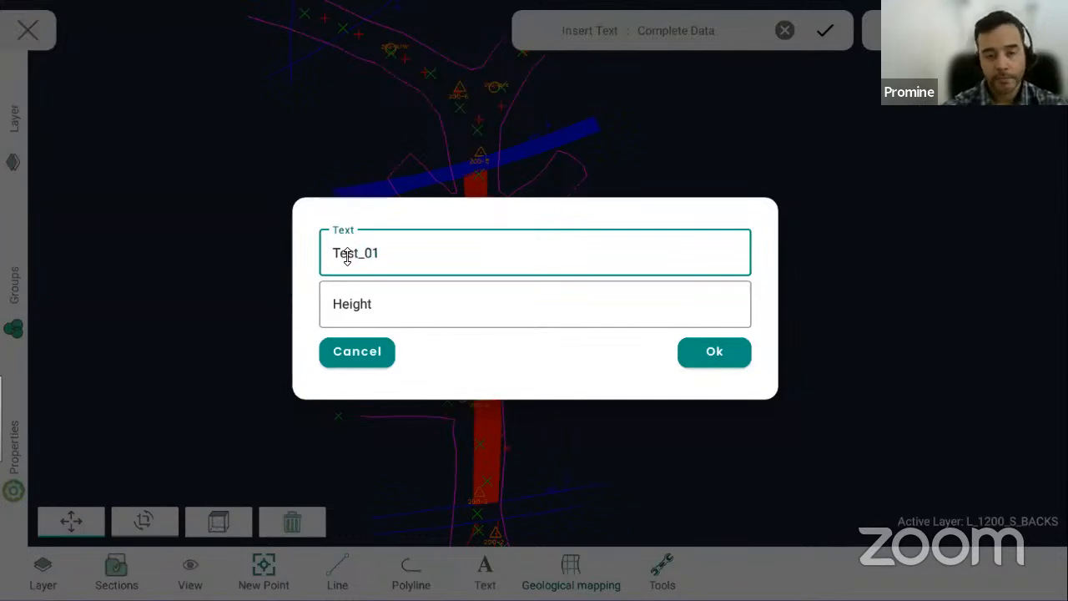
left_click(386, 301)
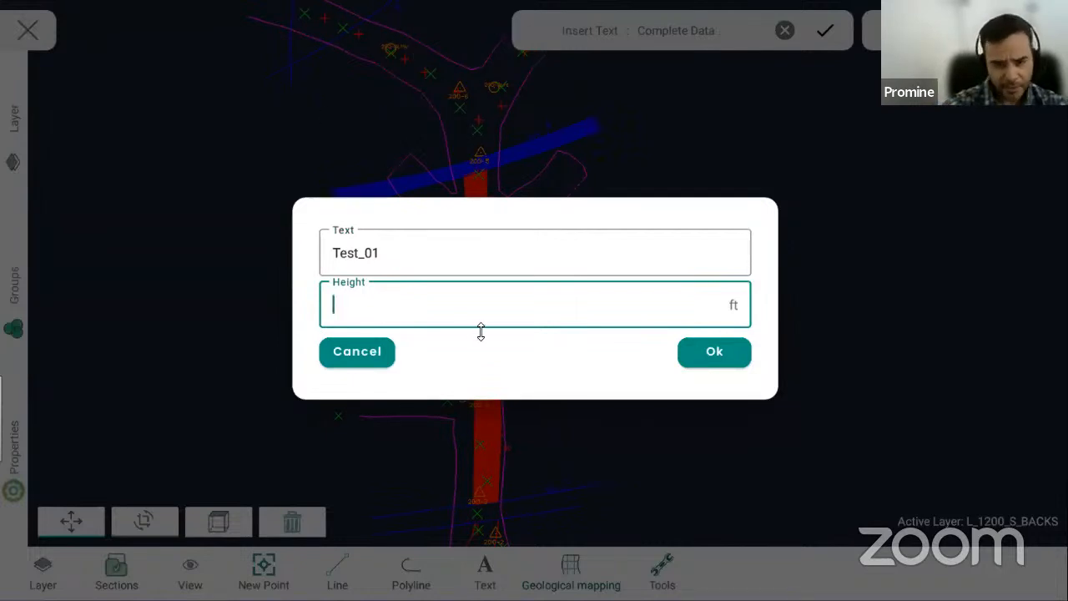
type("2")
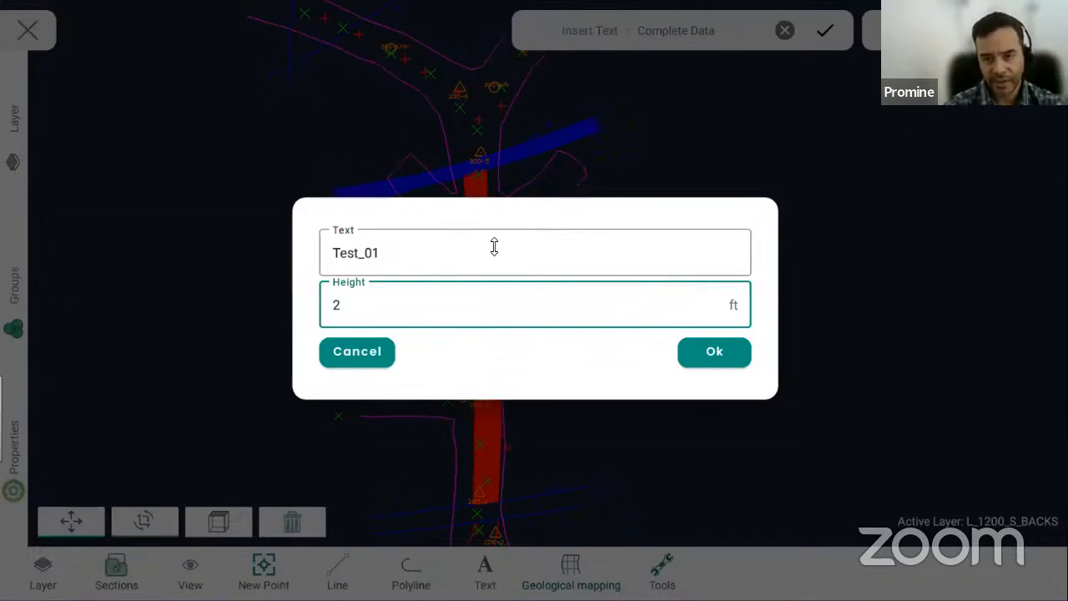
left_click(706, 354)
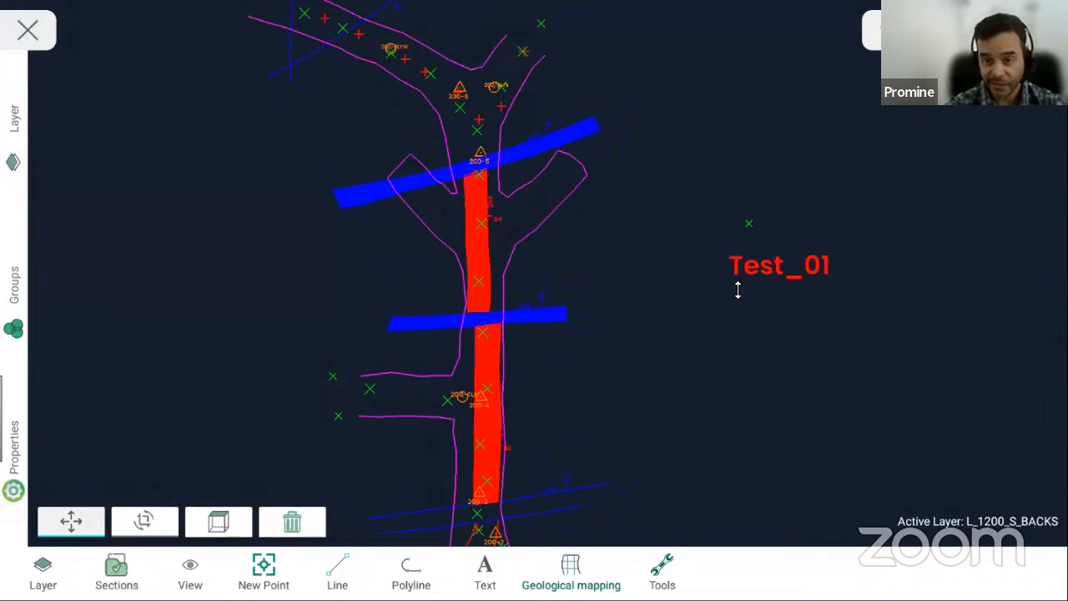
- Insert the text test_02 with a height of 1 ft directly below the Test_01 label
left_click(480, 573)
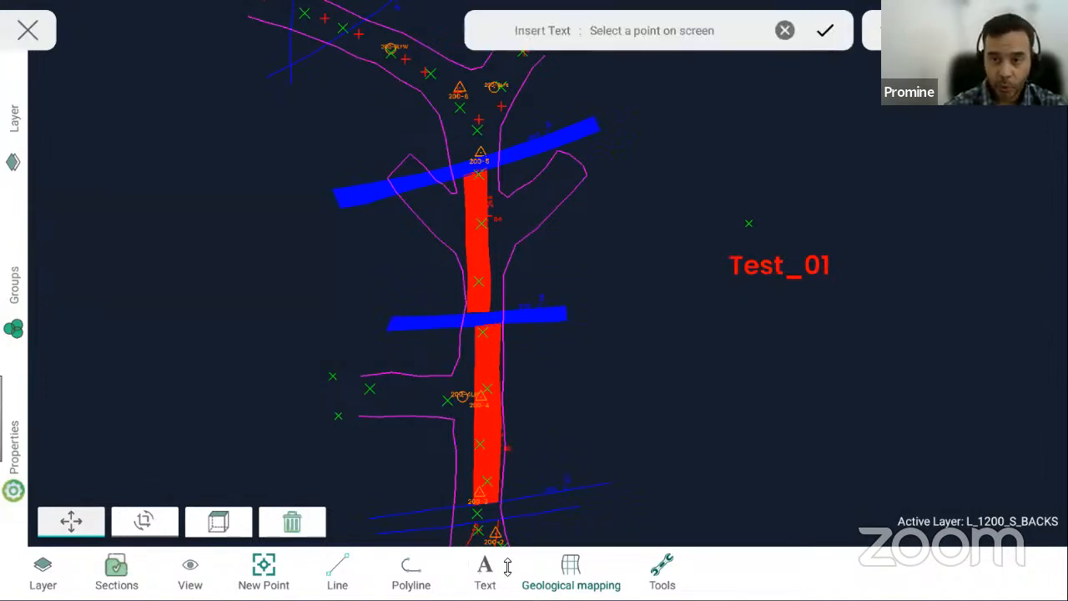
left_click(729, 312)
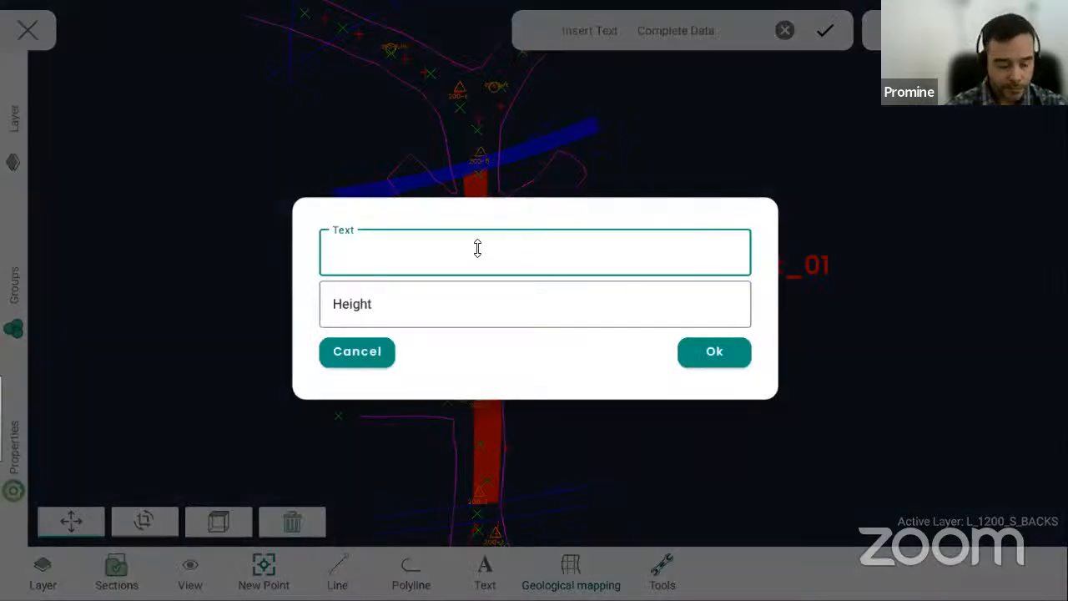
type("test")
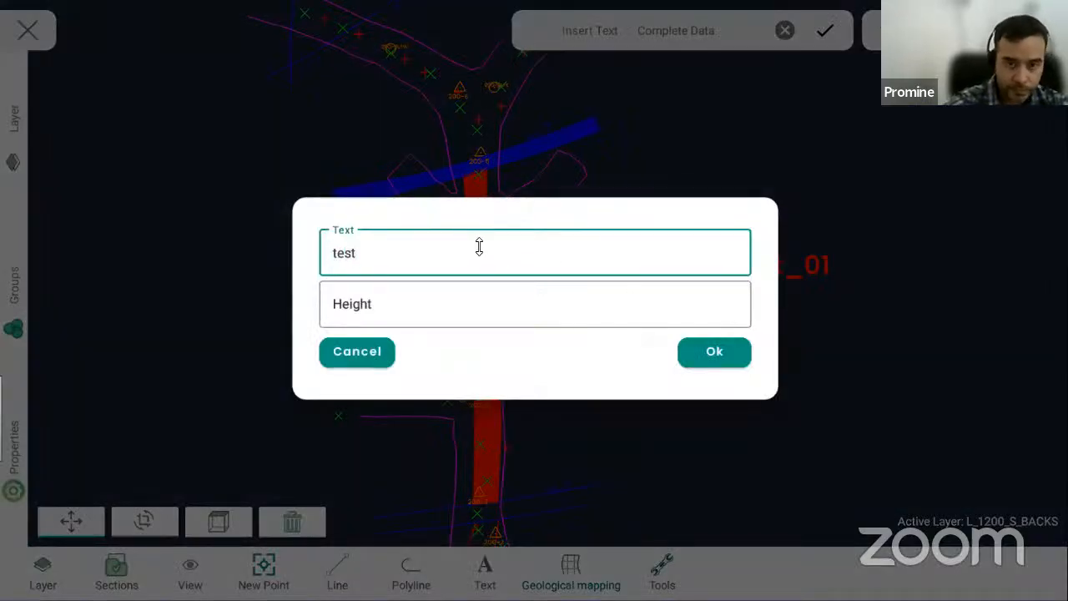
type("_02")
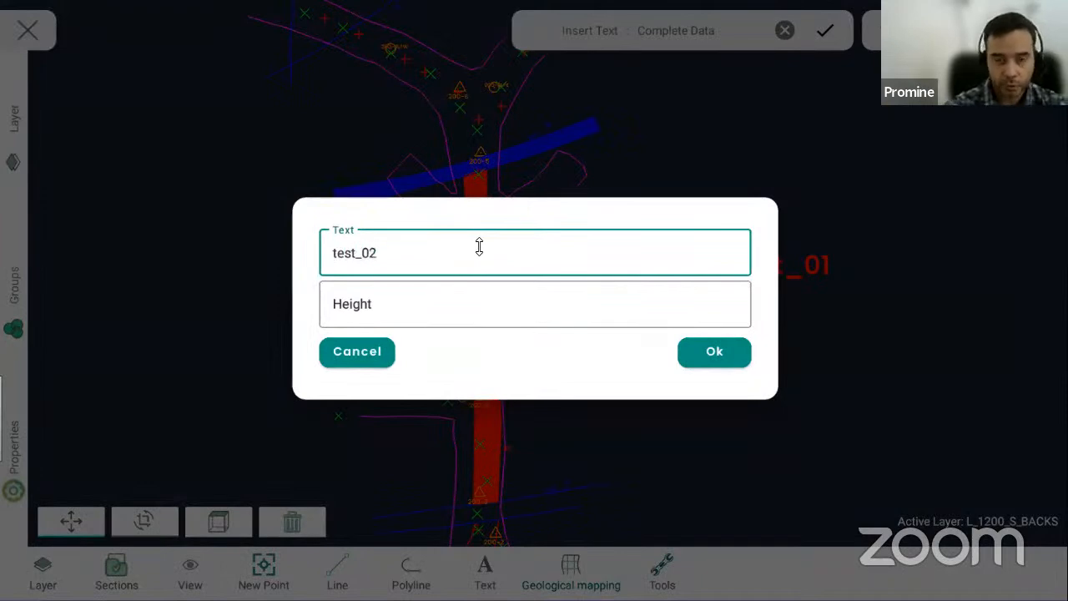
left_click(401, 305)
type("1")
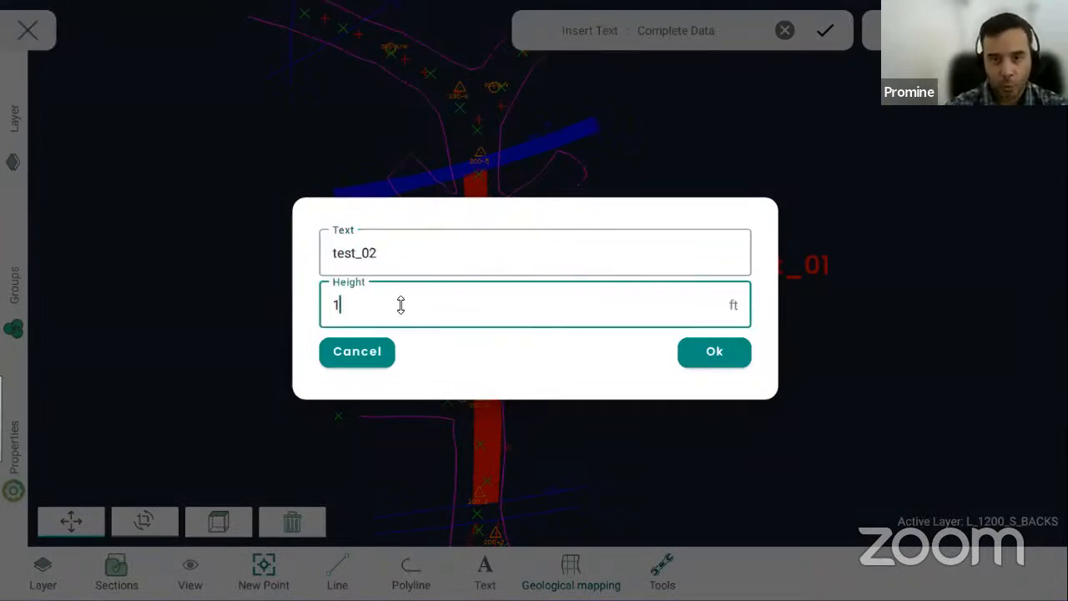
left_click(731, 366)
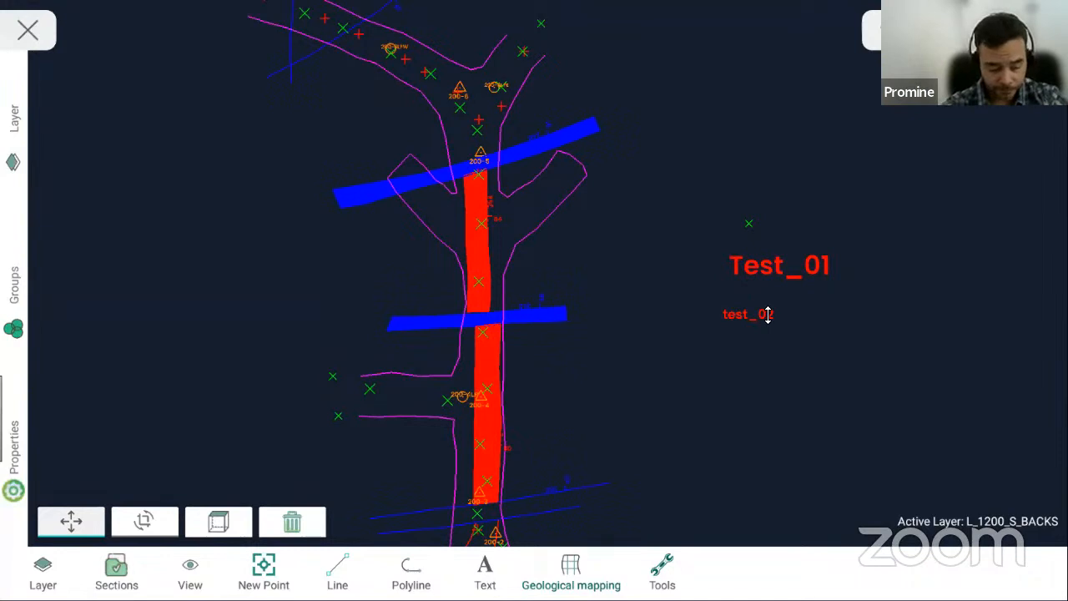
scroll(657, 265, "down", 3)
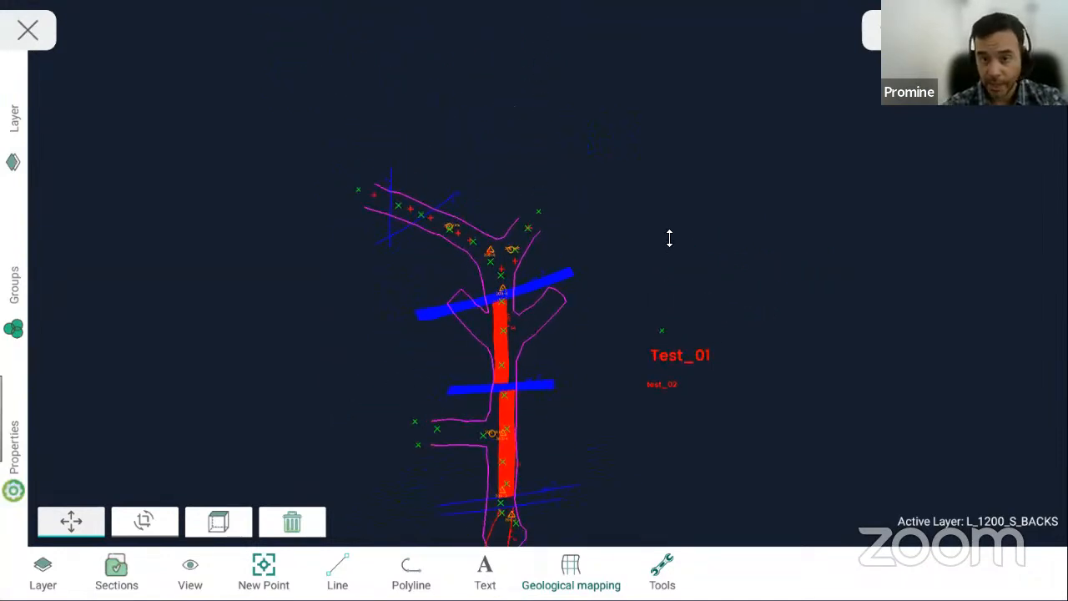
scroll(669, 239, "down", 3)
scroll(572, 276, "down", 2)
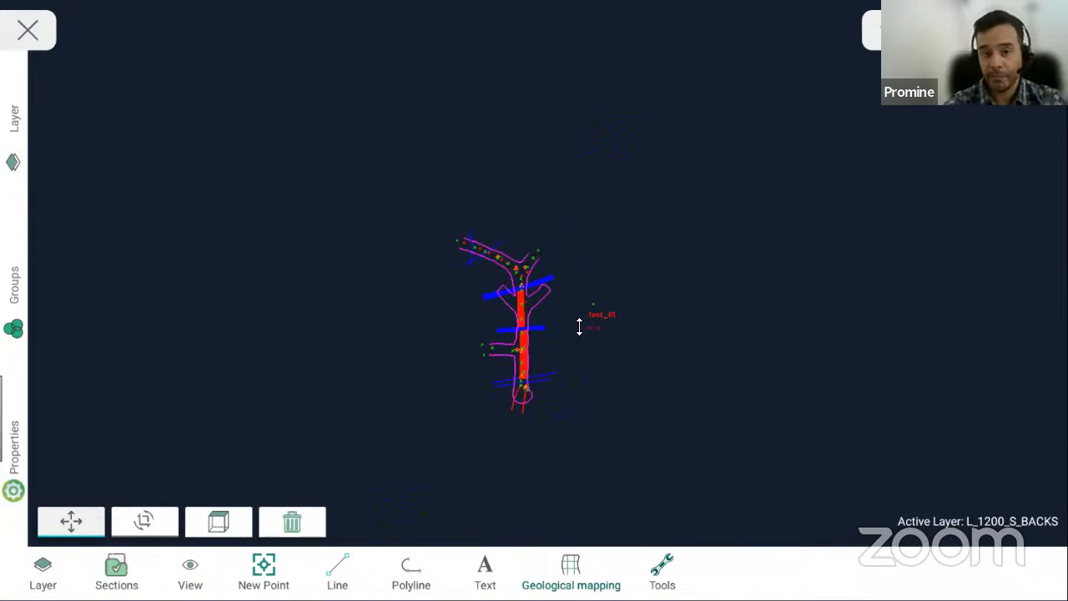
scroll(534, 344, "up", 5)
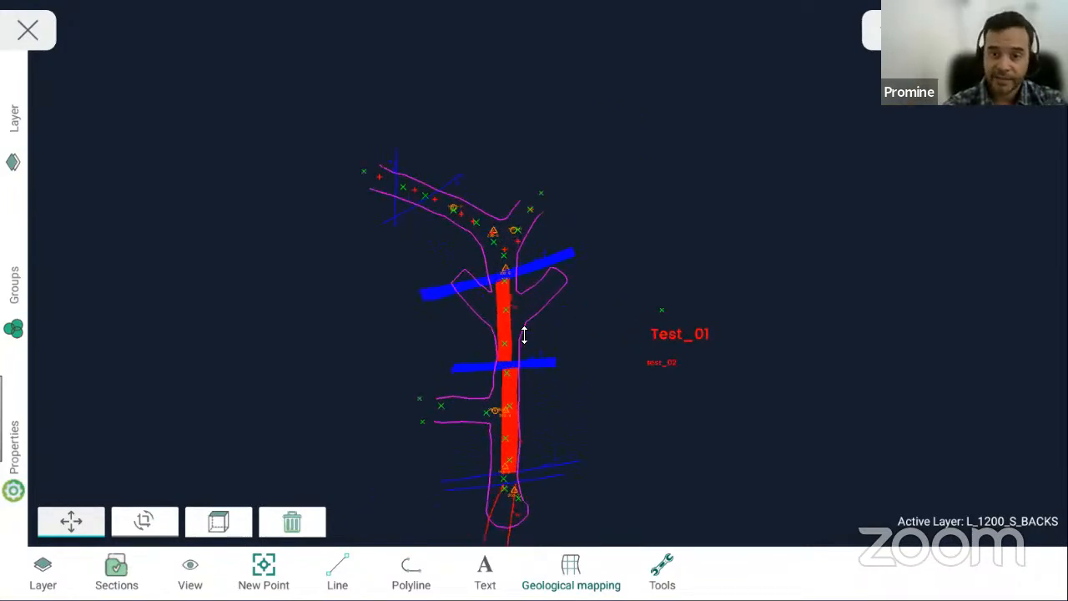
- Delete the test_02 text label below Test_01
scroll(538, 355, "up", 4)
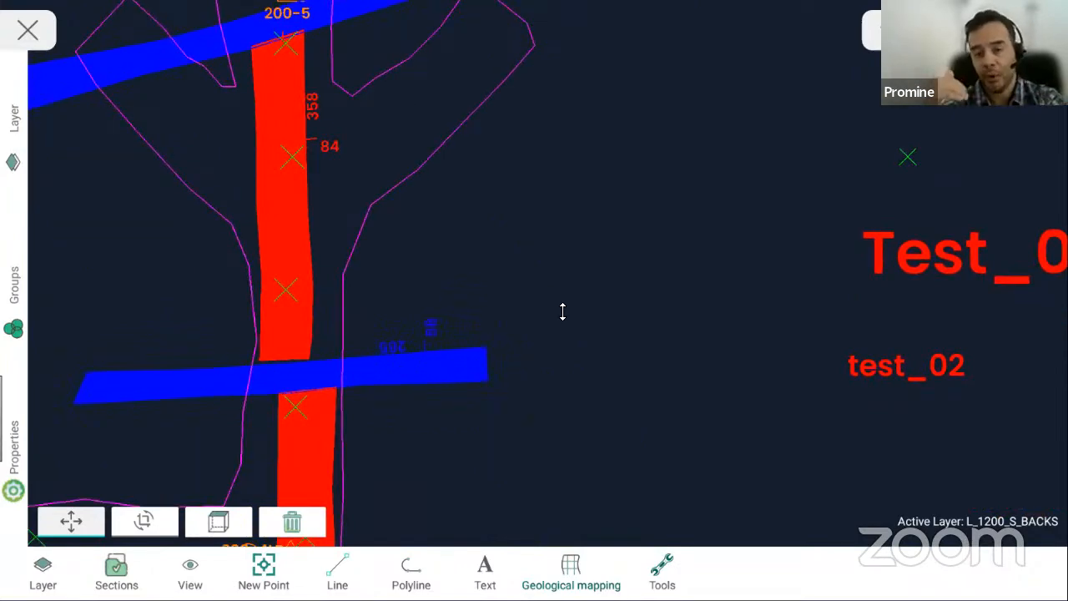
scroll(553, 267, "down", 5)
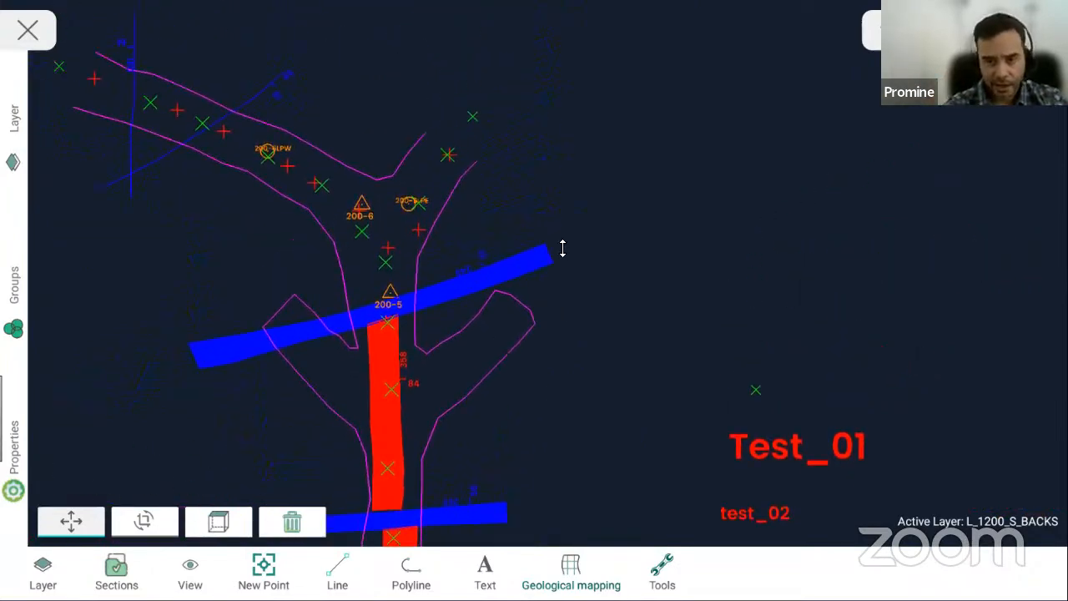
scroll(698, 334, "down", 3)
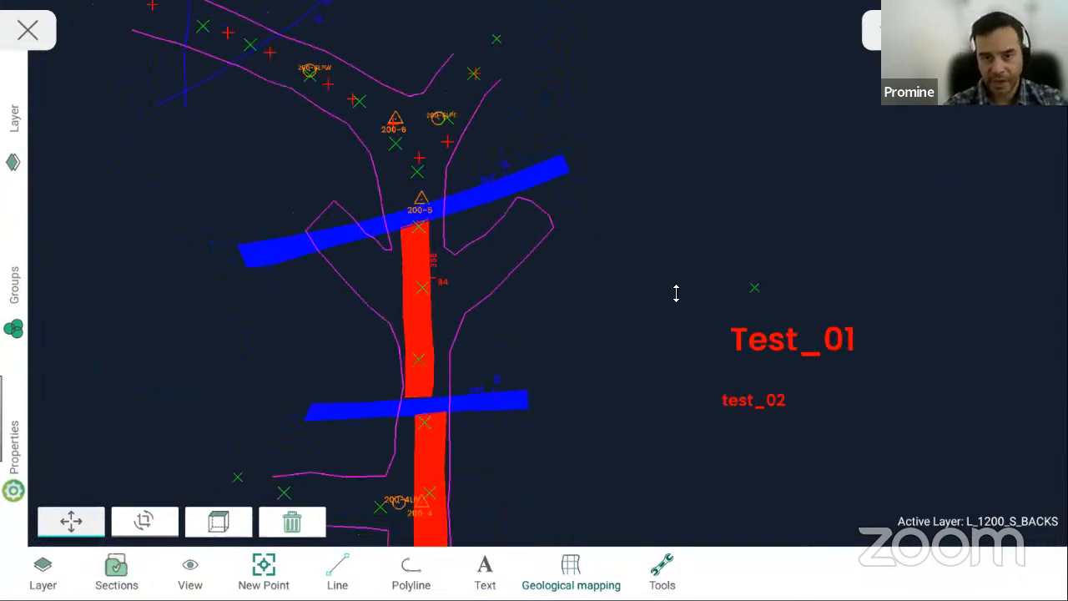
left_click_drag(581, 286, 624, 190)
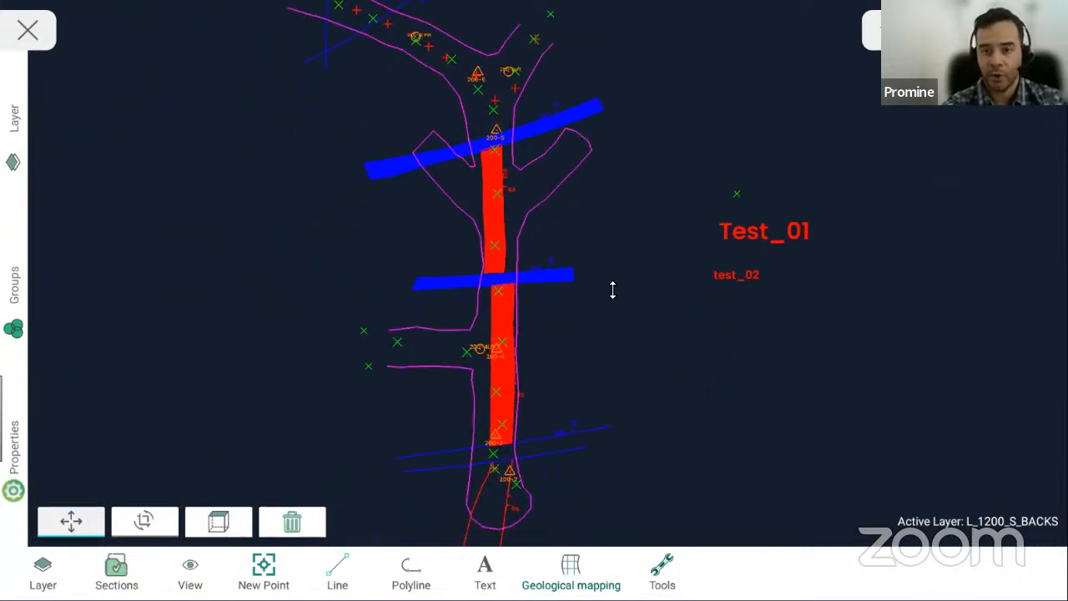
left_click(734, 275)
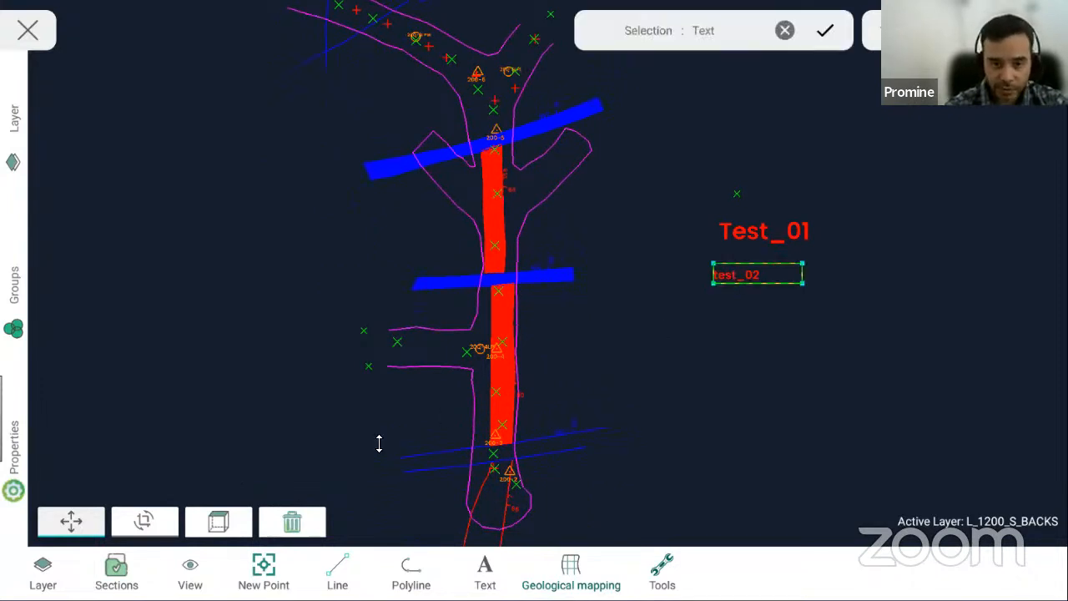
left_click(294, 522)
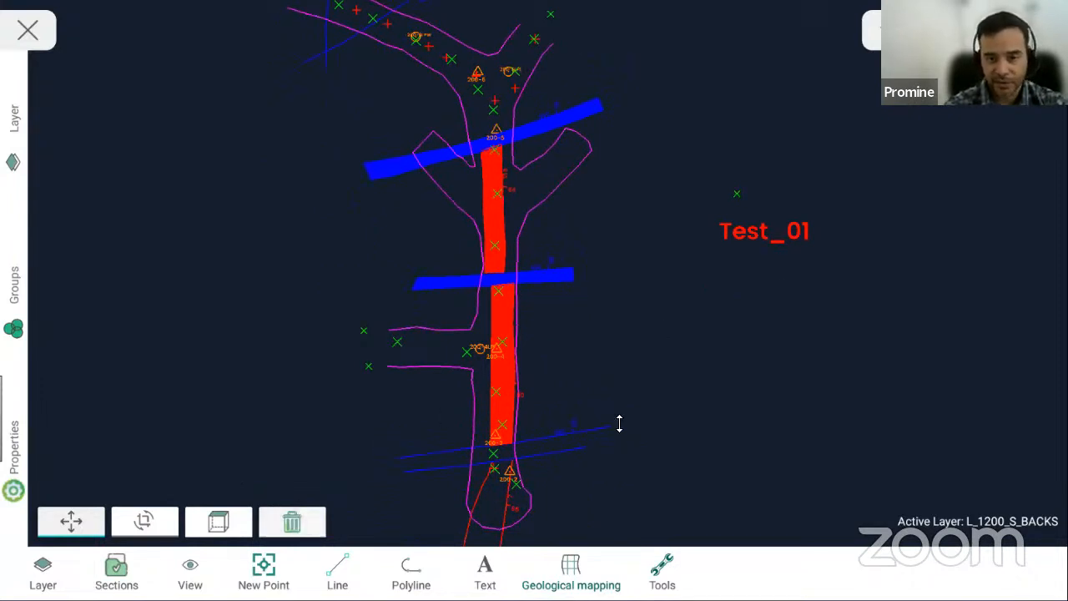
- Change the Test_01 text label's color to green and assign it to the layer L_1200_VEINS
left_click(742, 235)
left_click(650, 384)
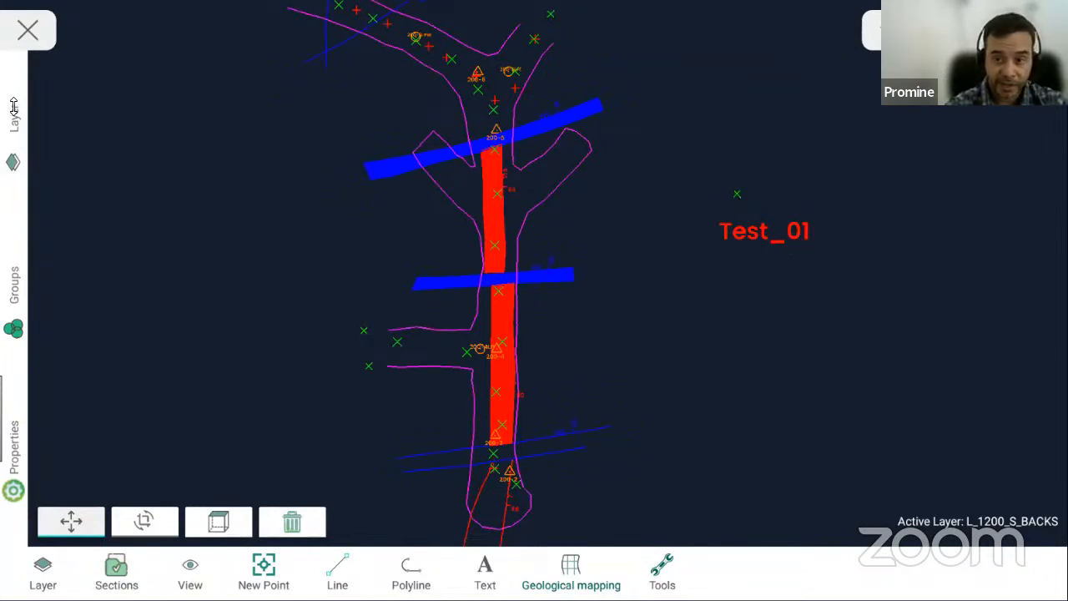
left_click(763, 232)
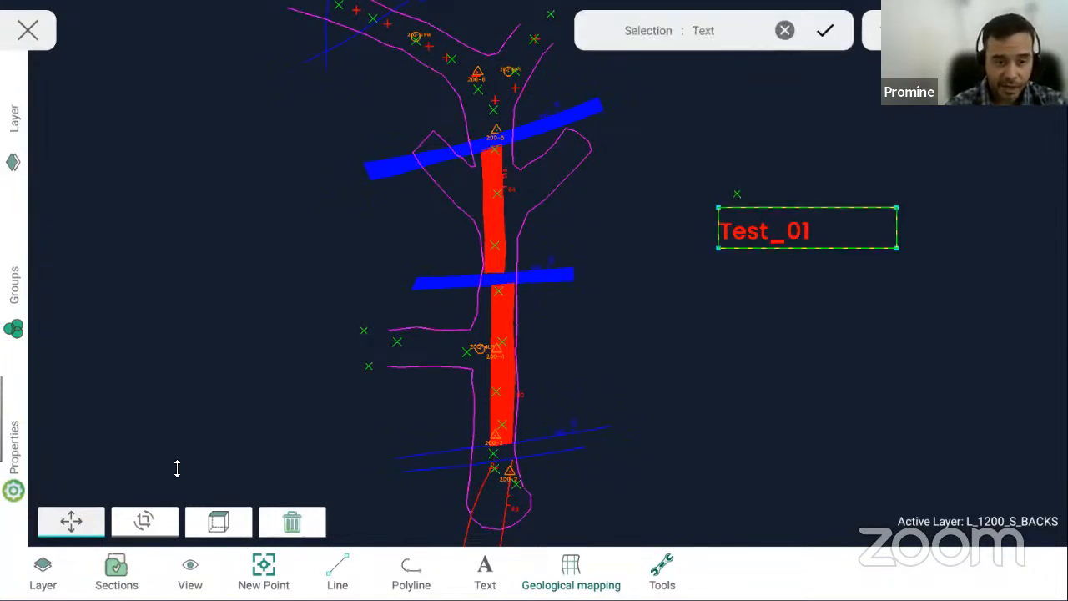
left_click(14, 451)
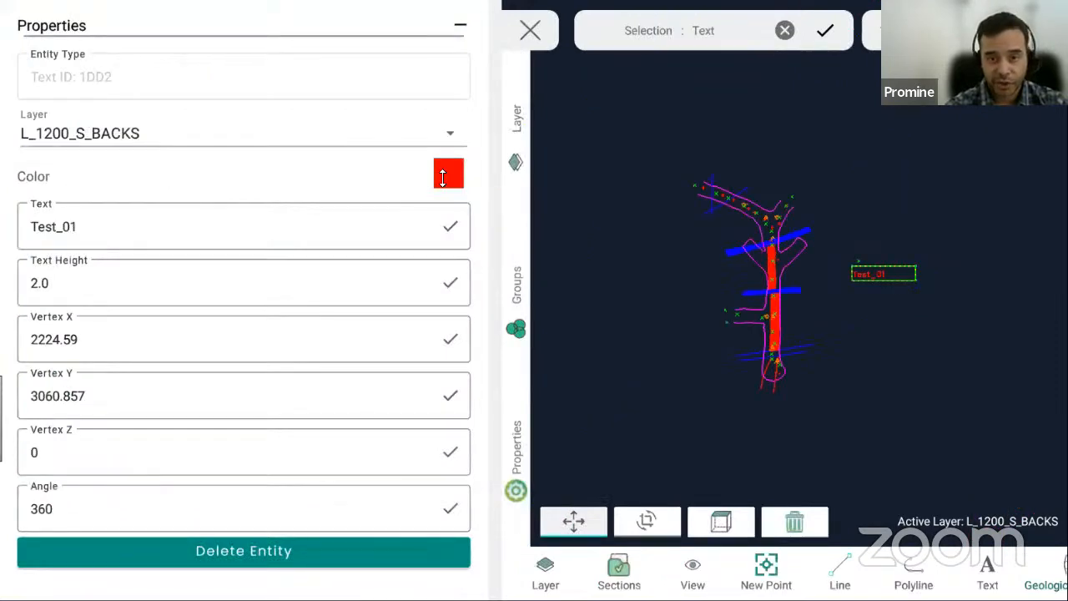
left_click(443, 177)
left_click(389, 139)
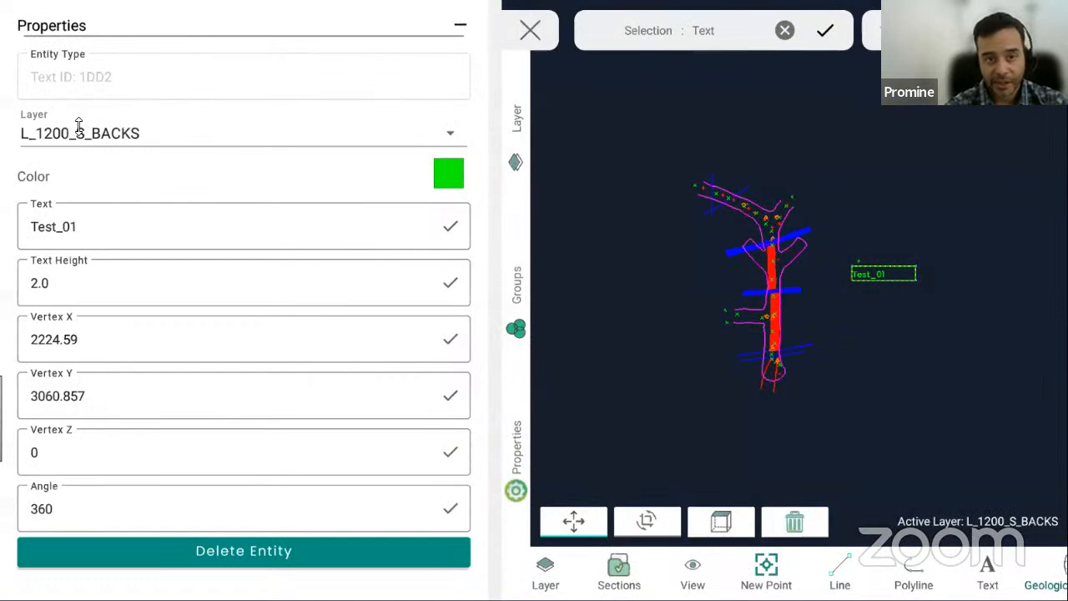
left_click(447, 135)
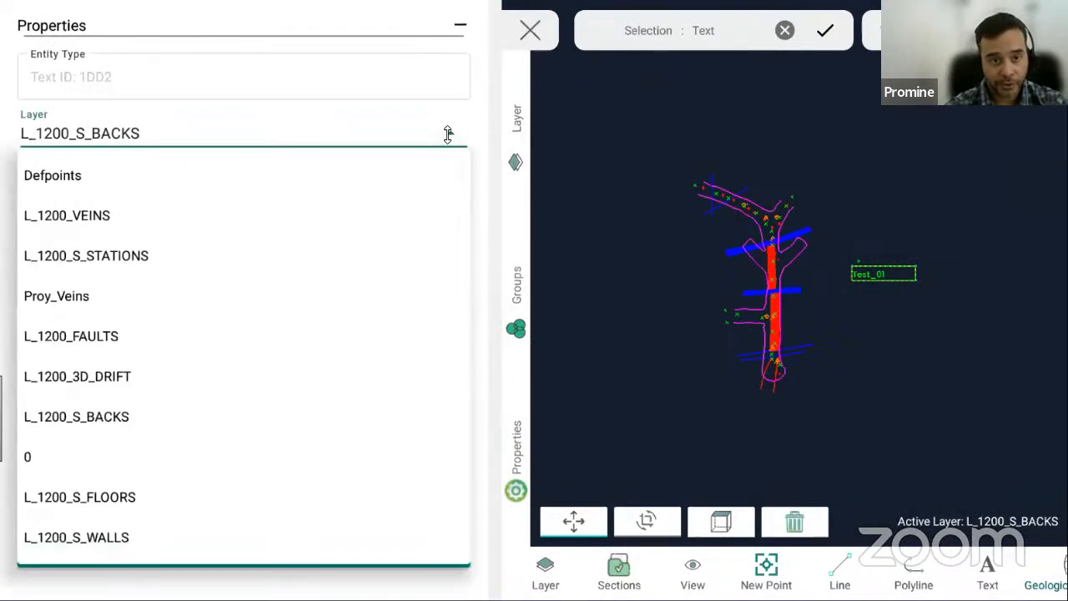
left_click(166, 218)
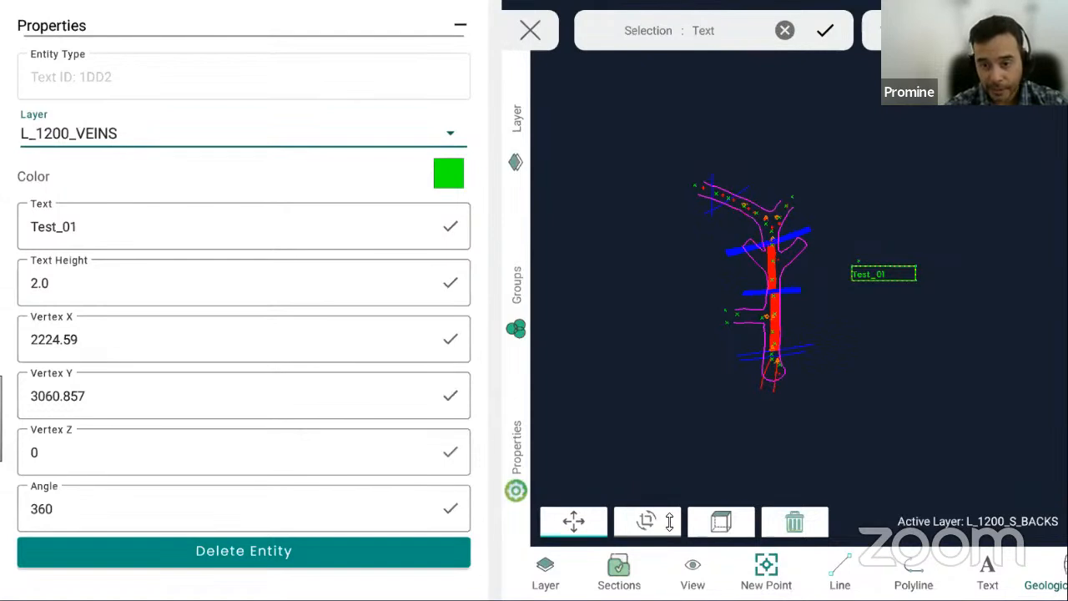
- Try to set the Test_01 text label's Z coordinate to 1200, then close its properties and clear the selection
left_click(648, 522)
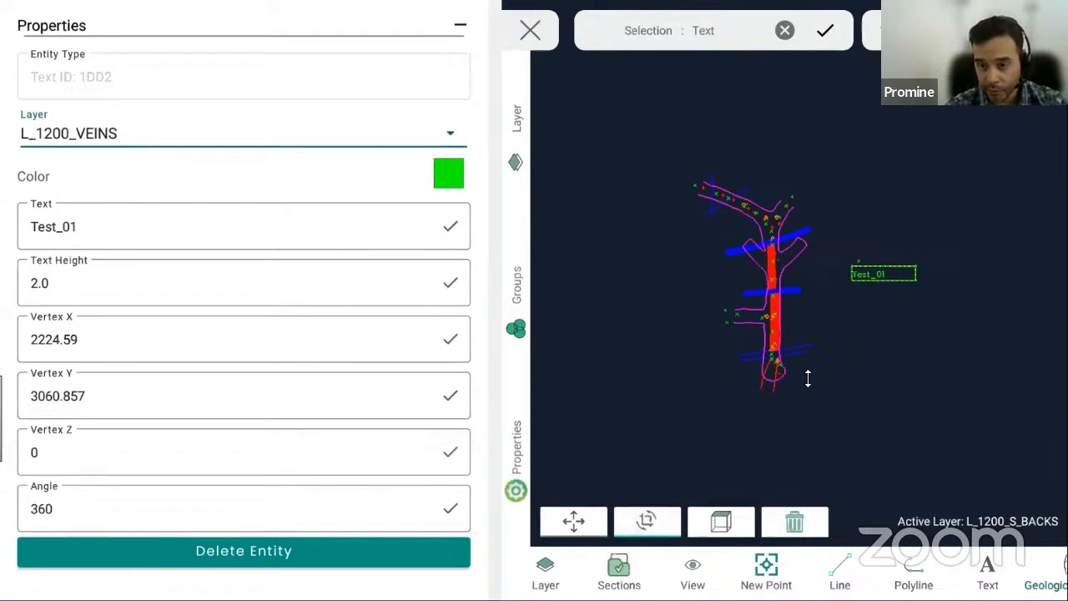
left_click_drag(812, 376, 841, 348)
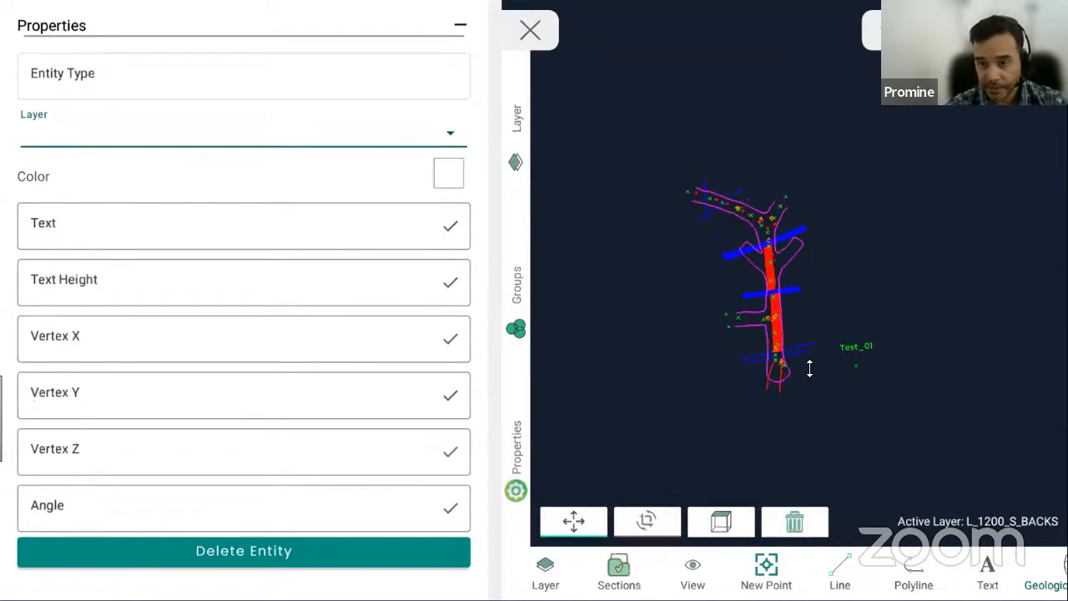
left_click(647, 521)
mouse_move(813, 412)
left_mouse_down()
mouse_move(832, 314)
mouse_move(798, 387)
mouse_move(825, 293)
left_mouse_up()
left_click(702, 521)
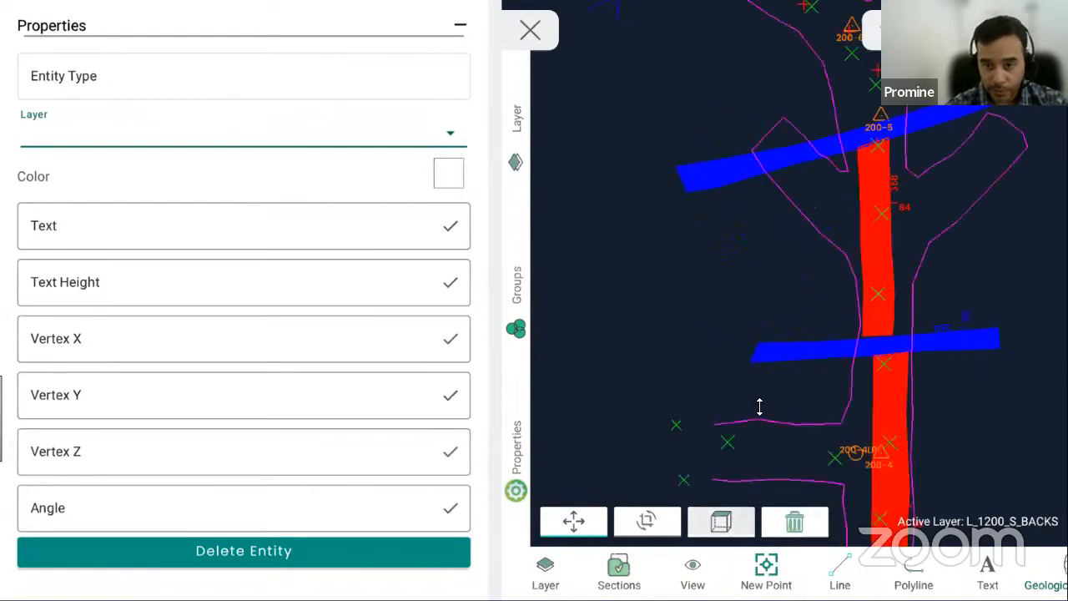
mouse_move(1022, 409)
left_mouse_down()
mouse_move(911, 365)
mouse_move(838, 377)
mouse_move(811, 346)
mouse_move(780, 298)
mouse_move(875, 203)
left_mouse_up()
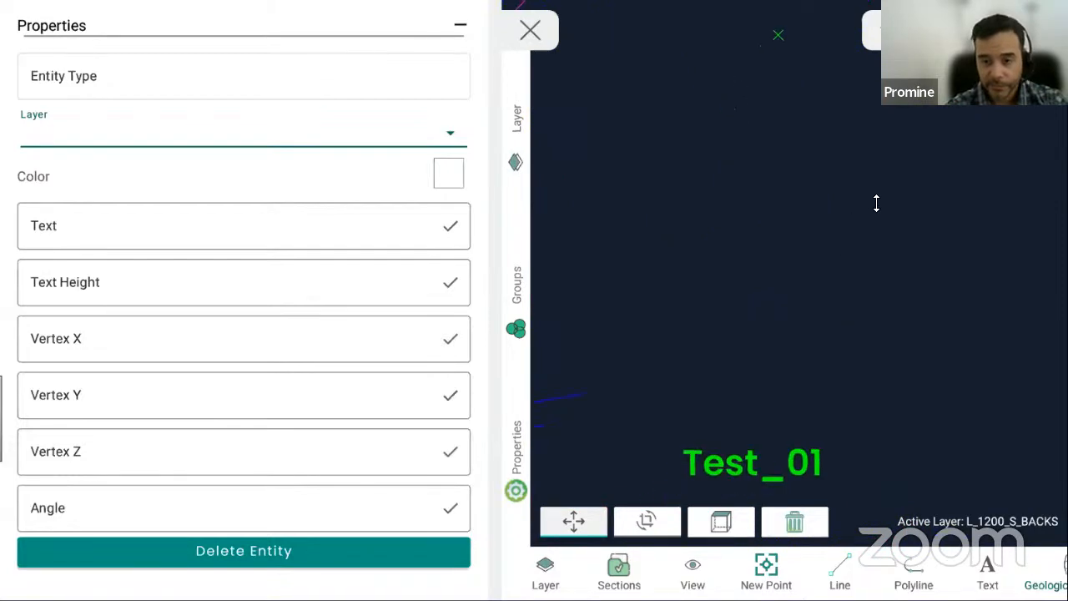
left_click(780, 425)
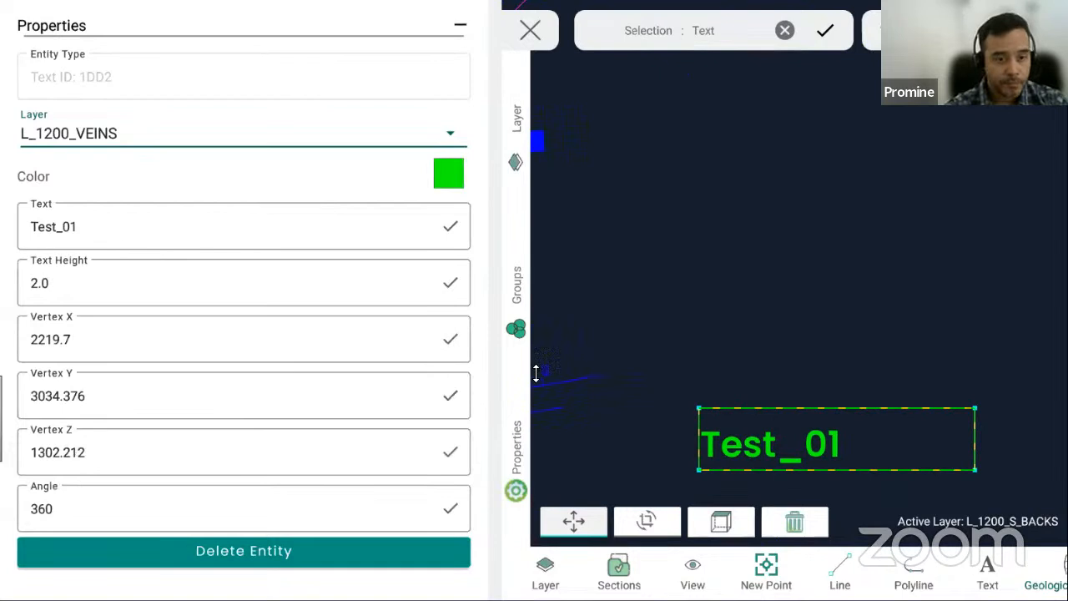
left_click(112, 453)
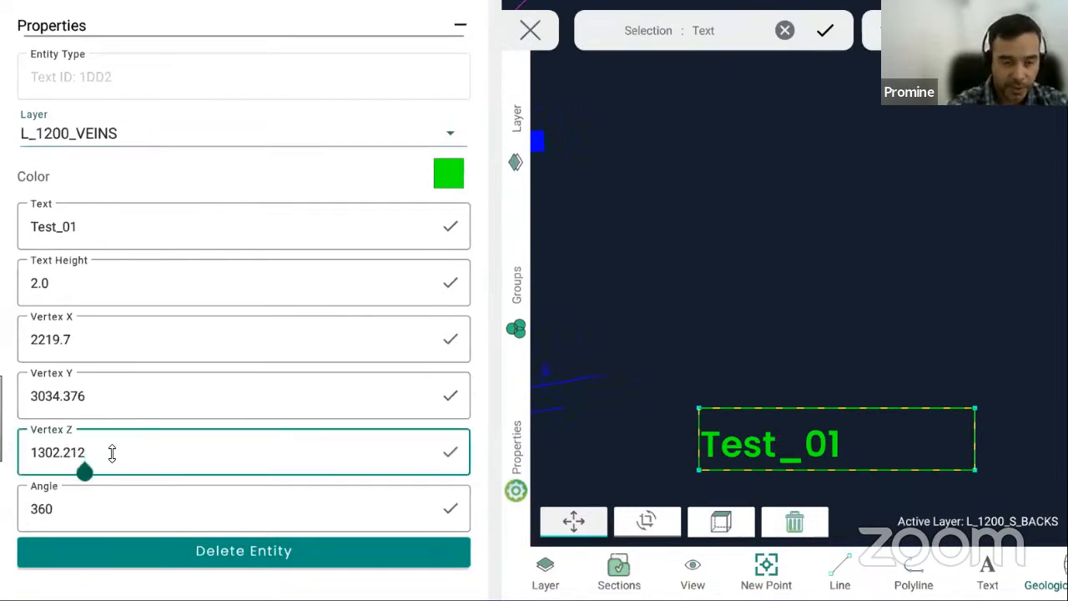
key("BackSpace")
key("BackSpace")
key("BackSpace")
key("BackSpace")
key("BackSpace")
key("BackSpace")
type("2")
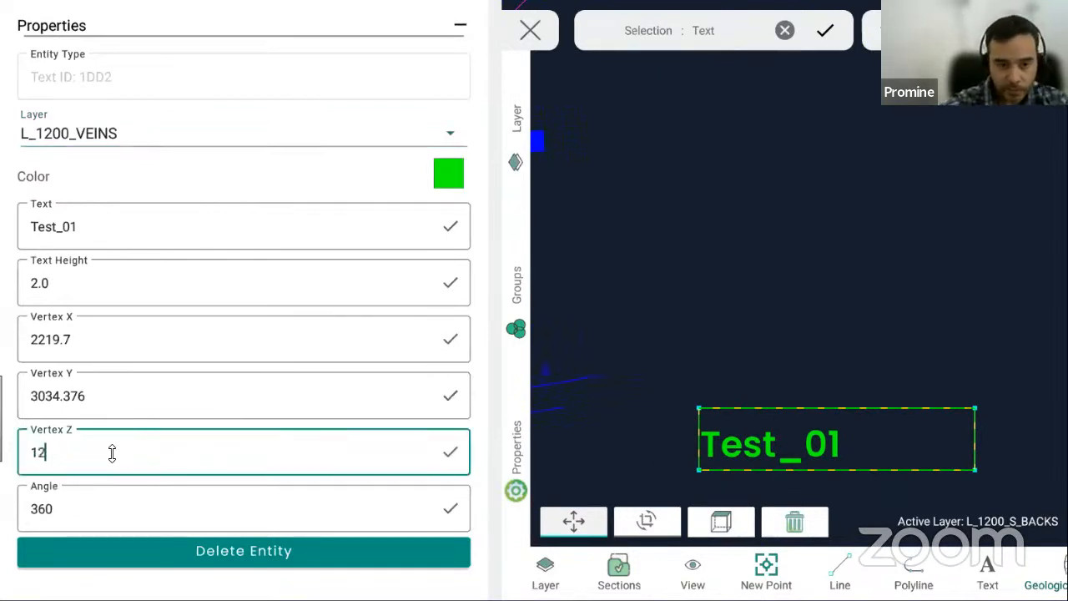
type("00")
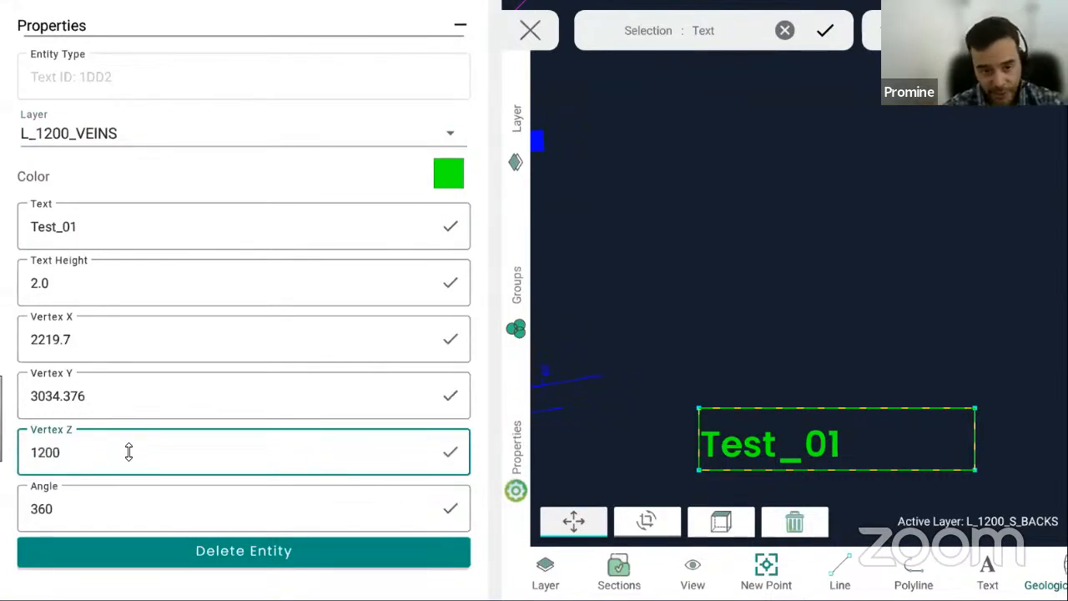
left_click(451, 455)
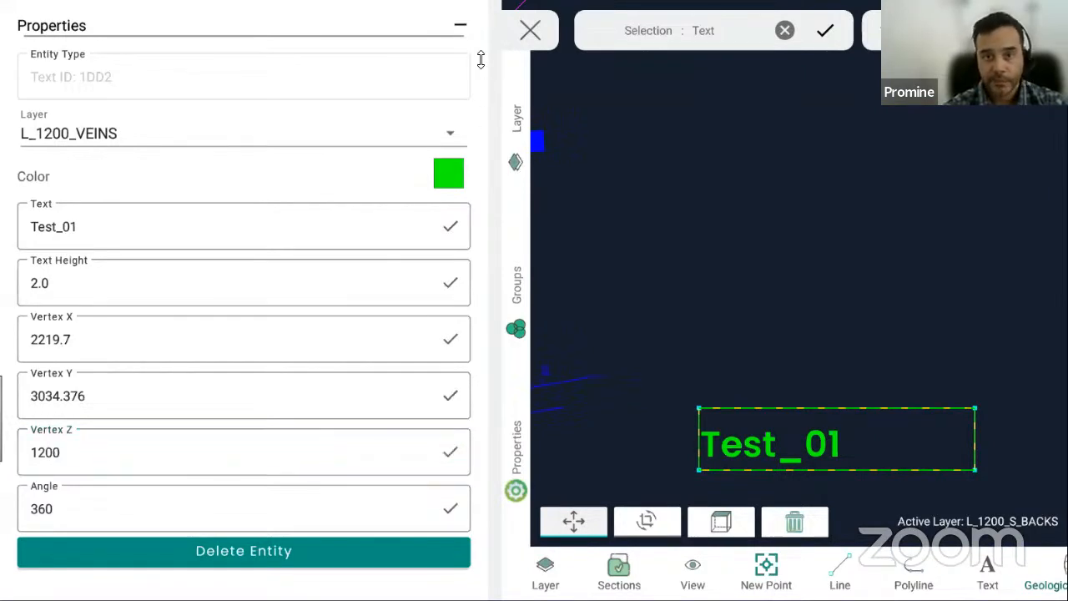
left_click(460, 26)
key("Escape")
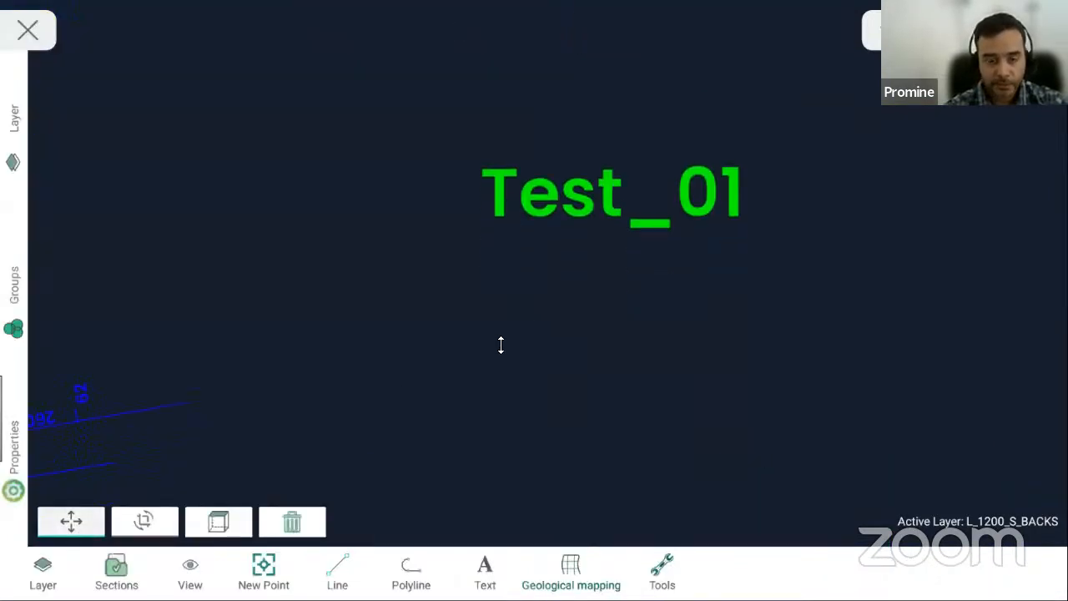
- Reselect the Test_01 text label, enter 1200 again as its Vertex Z, and close its properties
left_click_drag(172, 414, 407, 377)
scroll(412, 374, "down", 6)
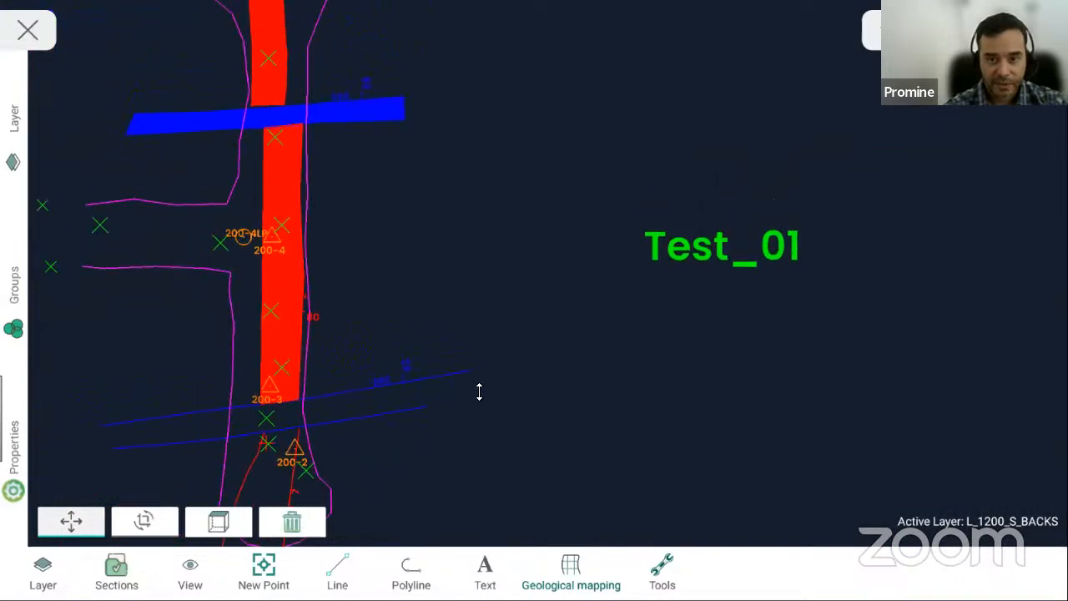
left_click(140, 520)
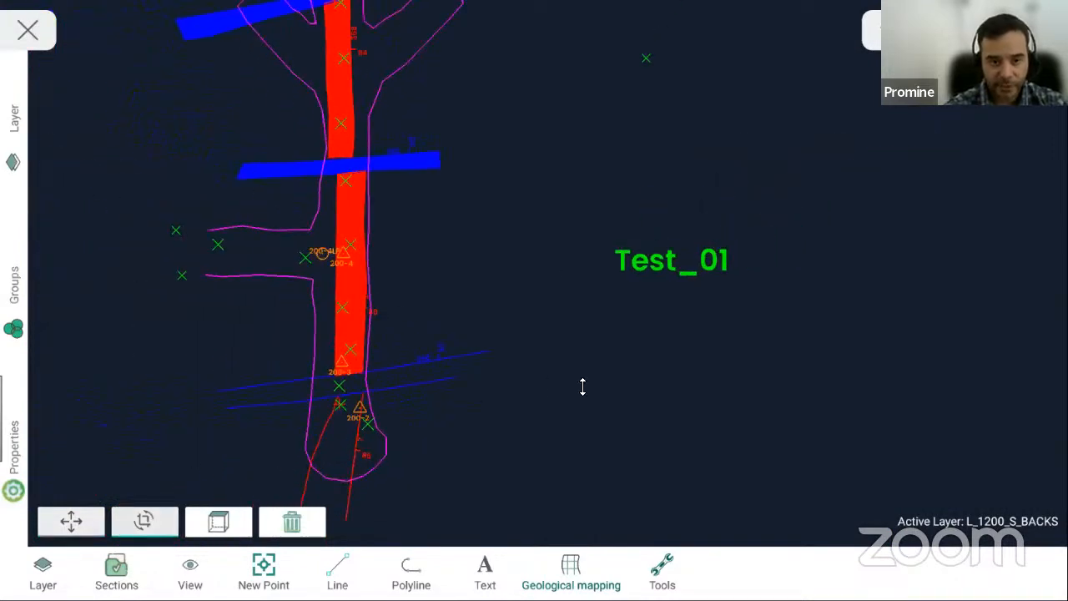
left_click_drag(582, 387, 519, 338)
left_click(236, 513)
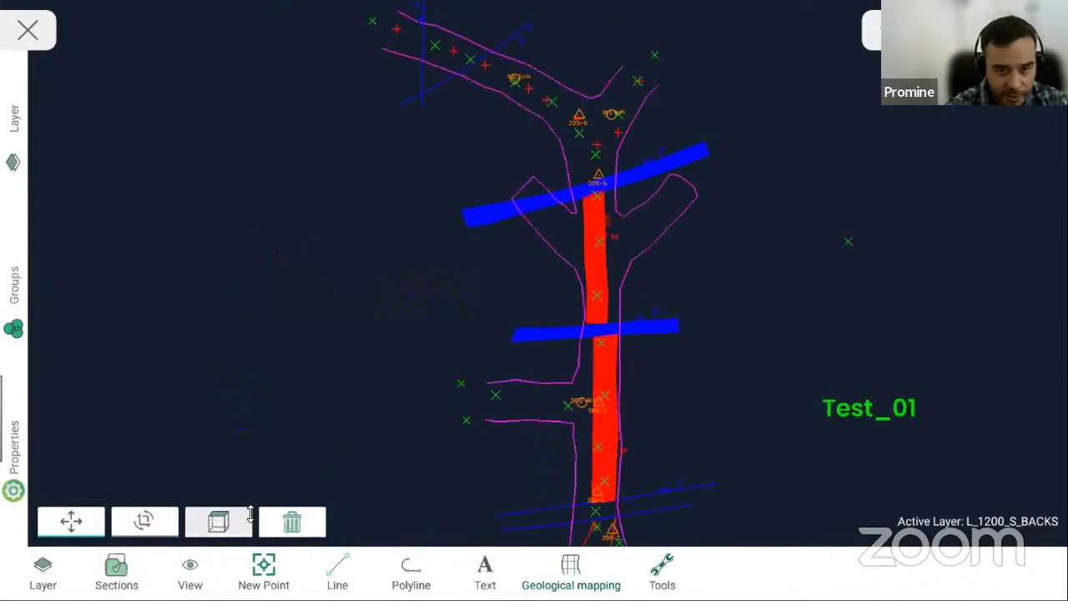
left_click_drag(875, 326, 803, 278)
left_click(743, 351)
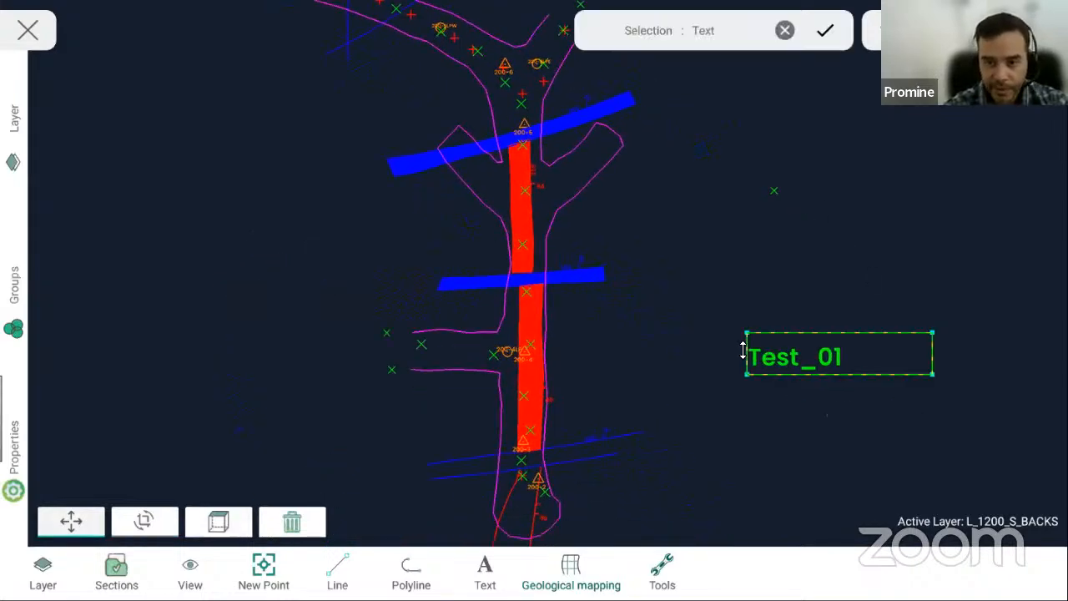
left_click(23, 493)
left_click(105, 451)
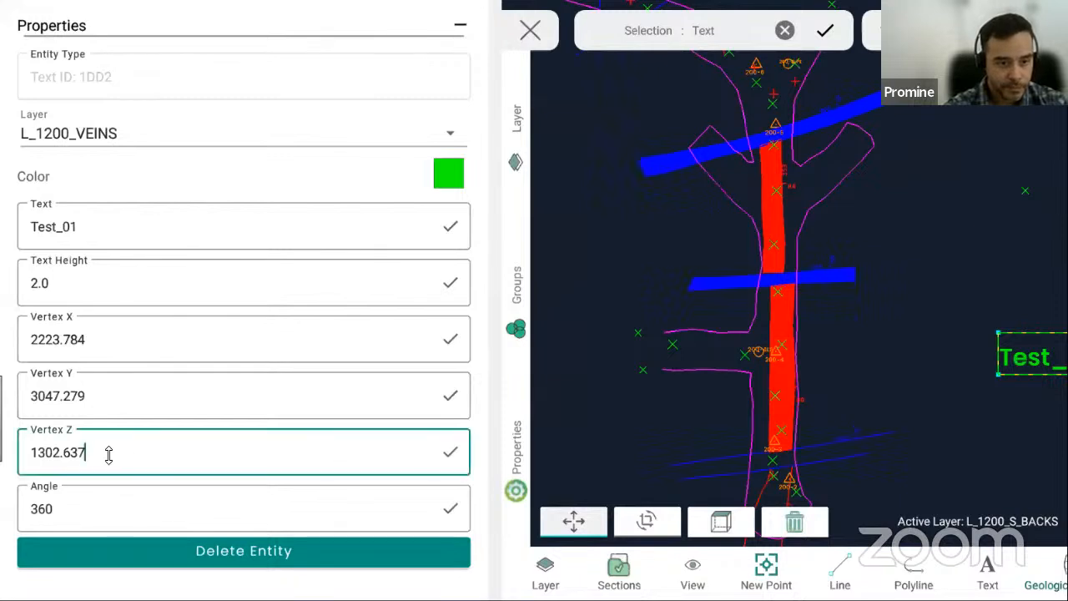
key("BackSpace")
key("BackSpace")
key("BackSpace")
key("BackSpace")
key("BackSpace")
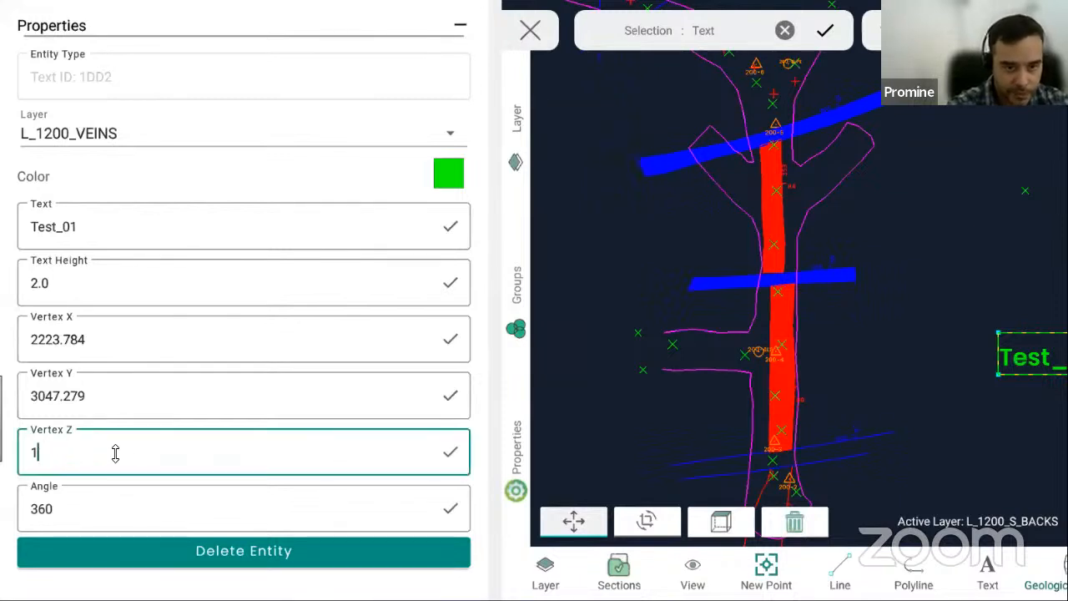
type("200")
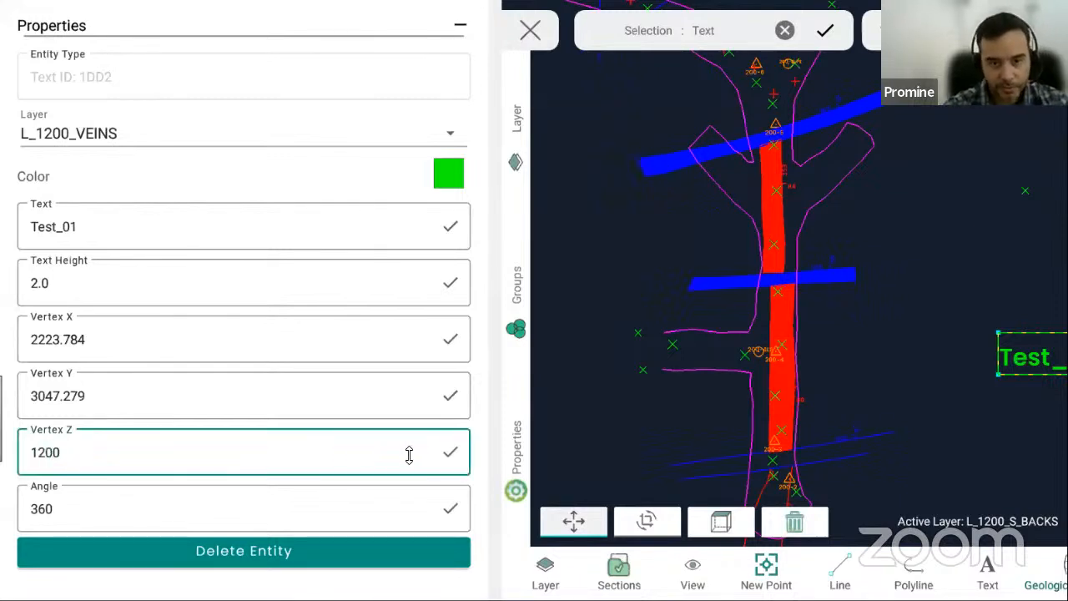
left_click(449, 451)
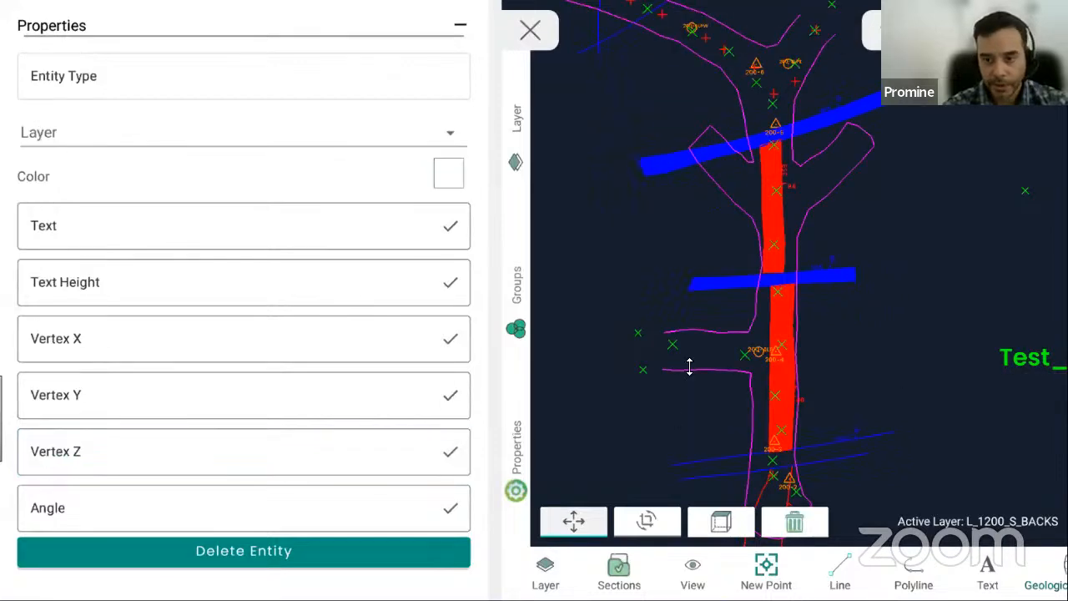
left_click(461, 26)
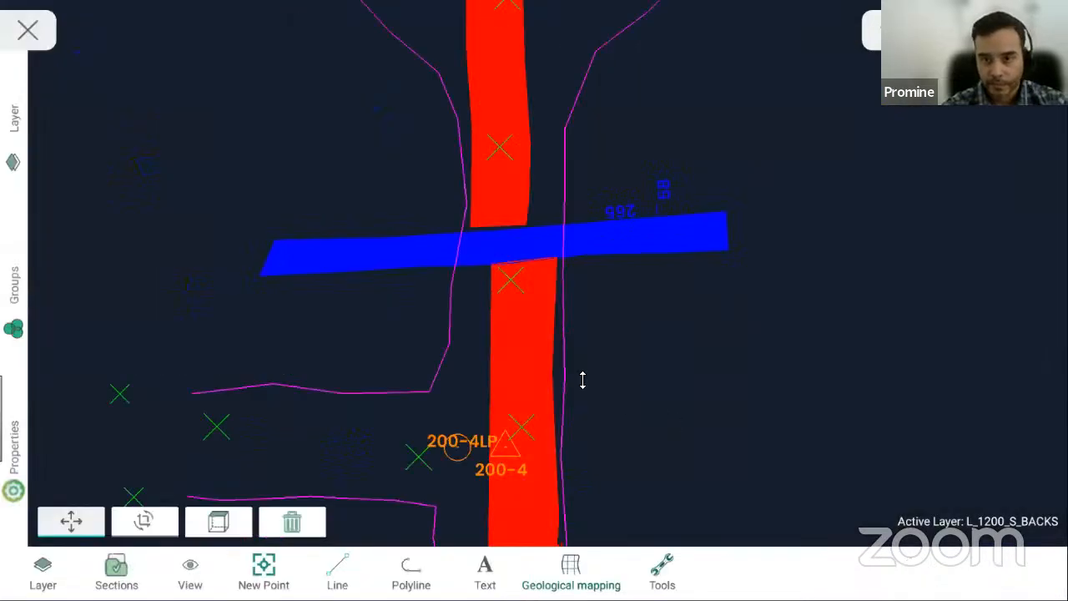
- Delete the Test_01 text label beside the drift
scroll(601, 345, "down", 5)
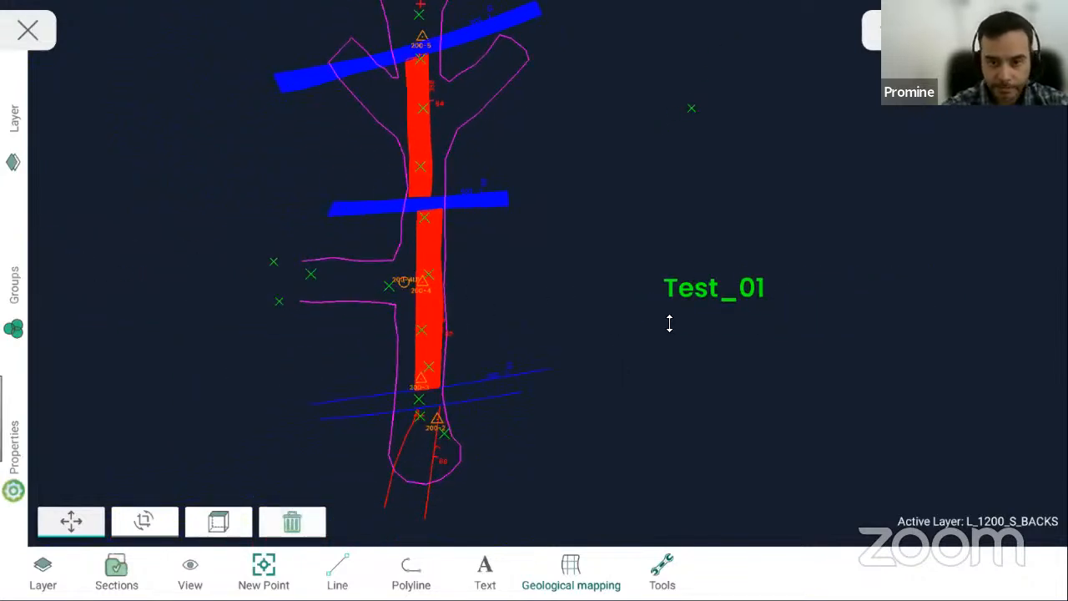
left_click(696, 299)
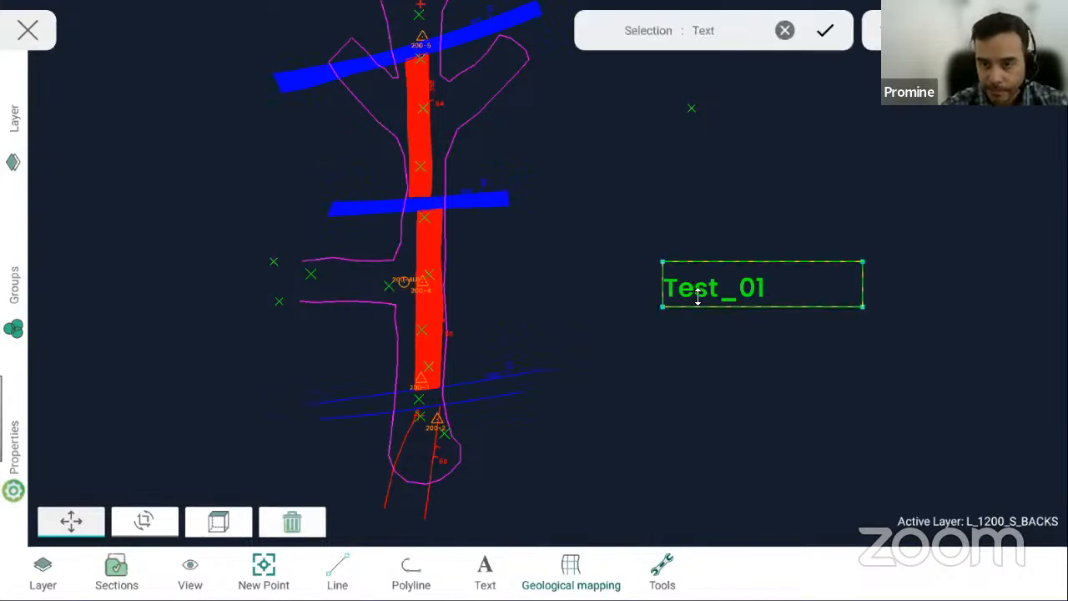
left_click(784, 31)
left_click(710, 283)
left_click(785, 31)
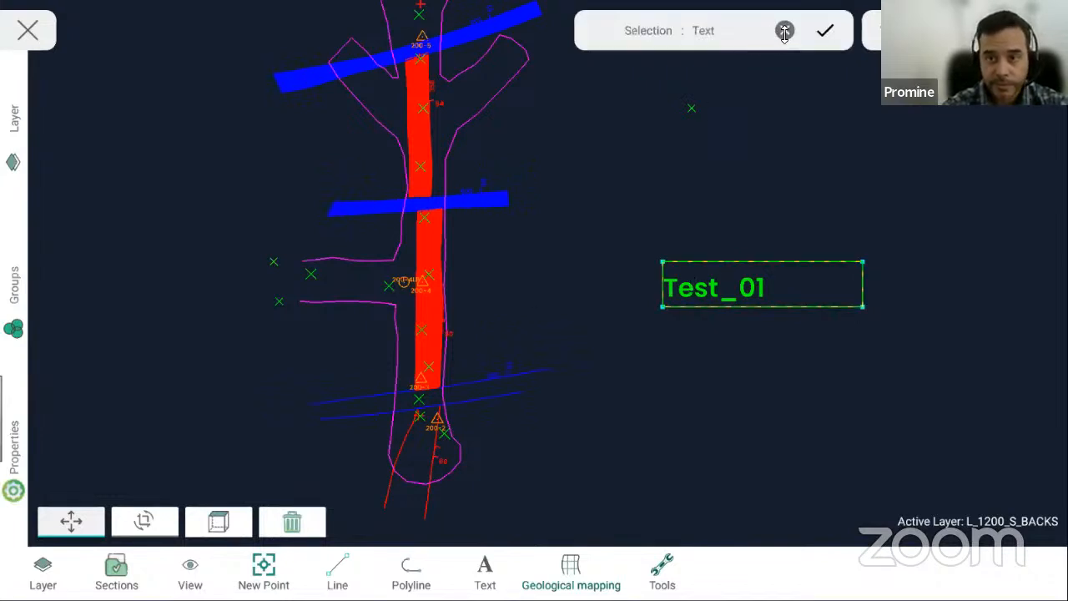
left_click(698, 290)
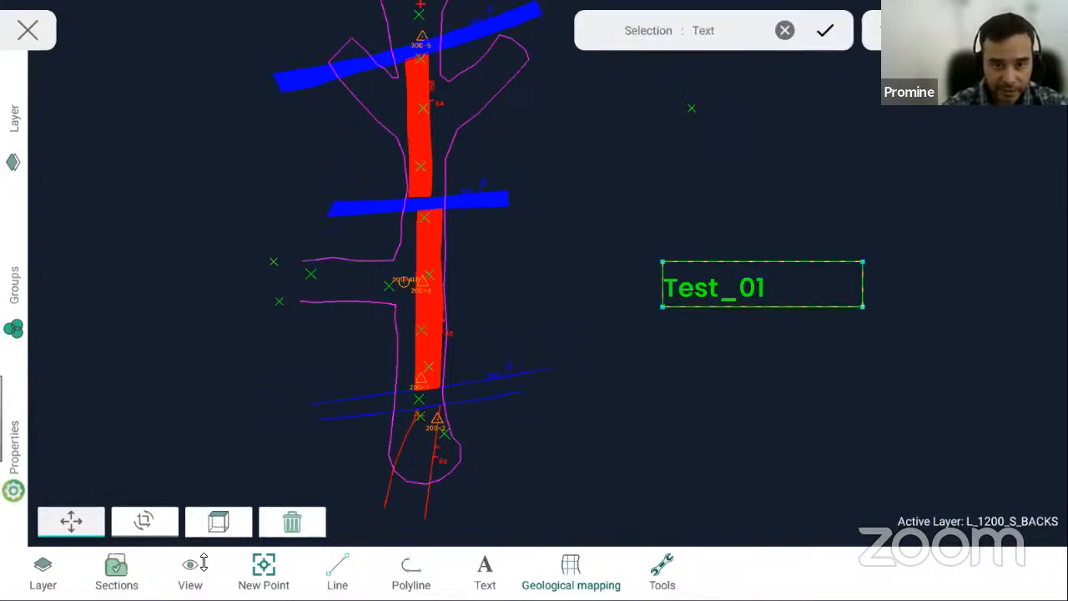
left_click(292, 522)
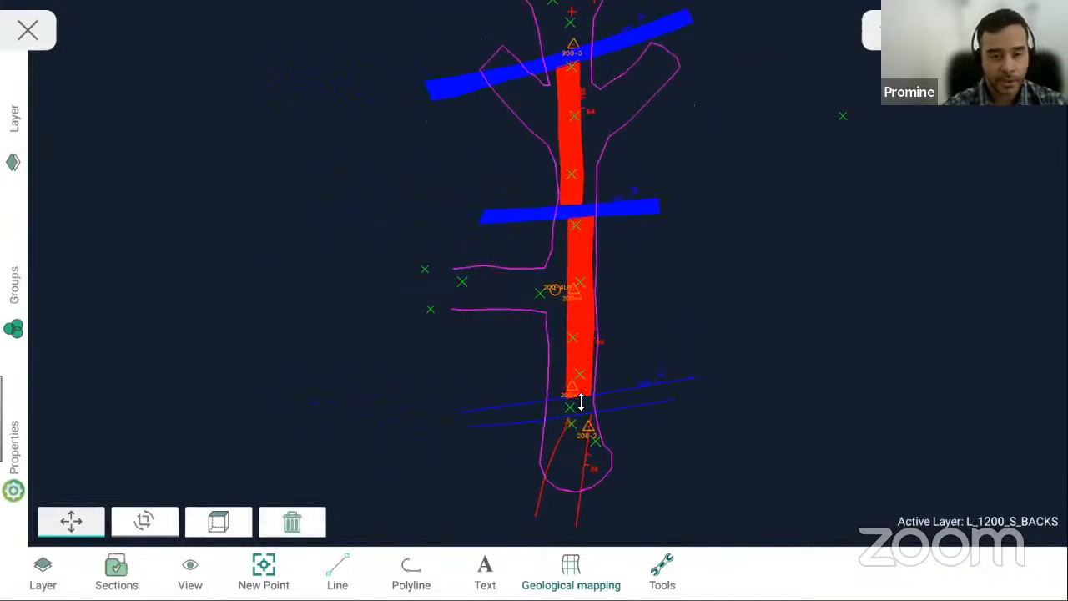
- Look through the available Facemapping tools for geological mapping
left_click_drag(512, 303, 510, 327)
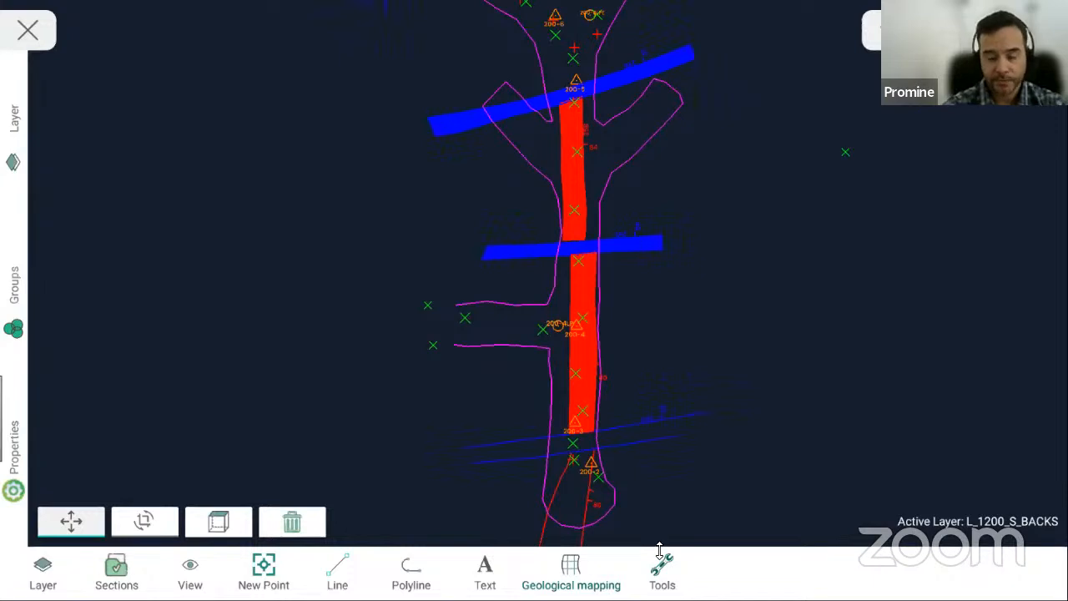
left_click(570, 572)
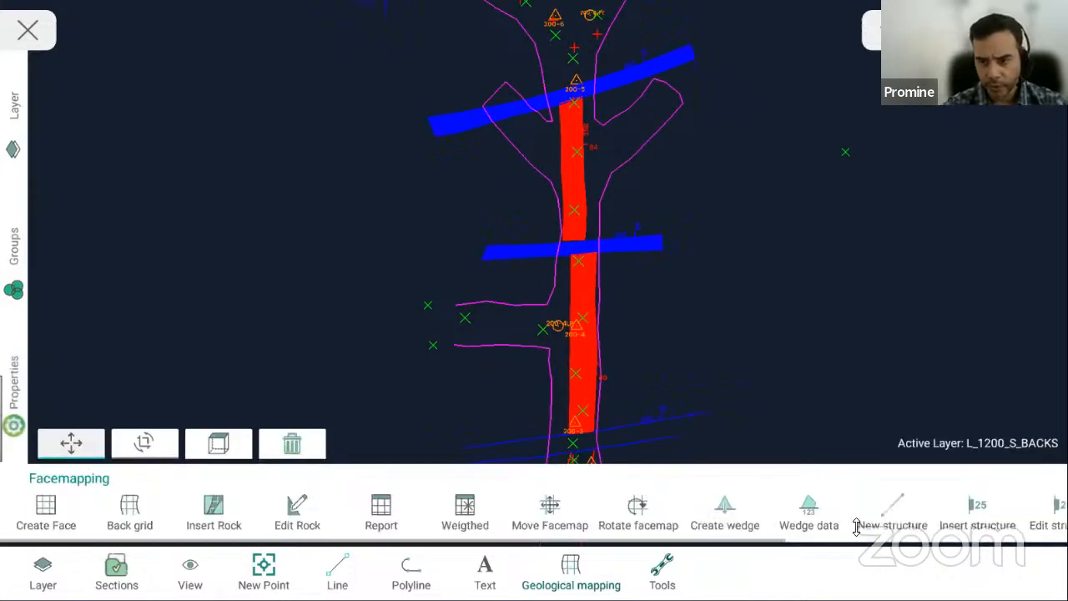
left_click_drag(914, 517, 684, 526)
left_click_drag(685, 525, 841, 521)
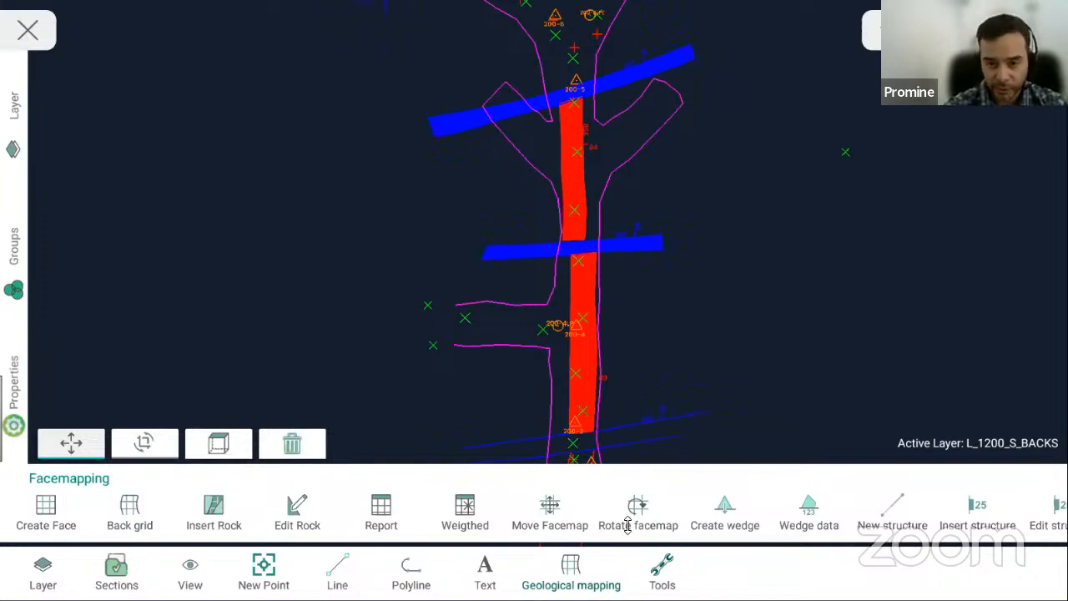
left_click_drag(687, 406, 668, 328)
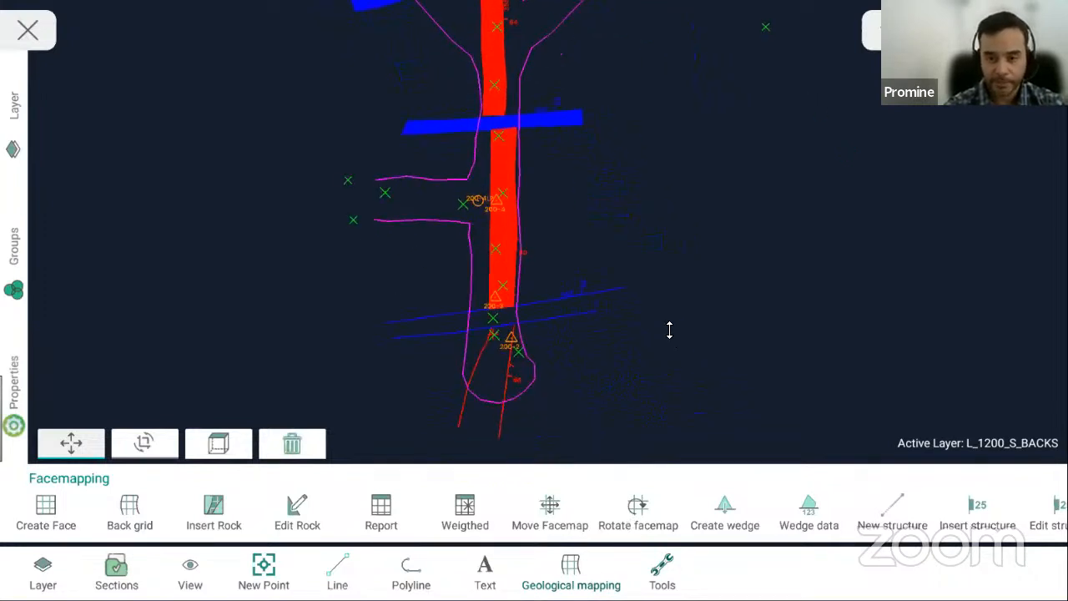
- Draw a four-vertex polyline with the Red style in the empty area to the right of the drift, using Draw polylines
left_click(661, 566)
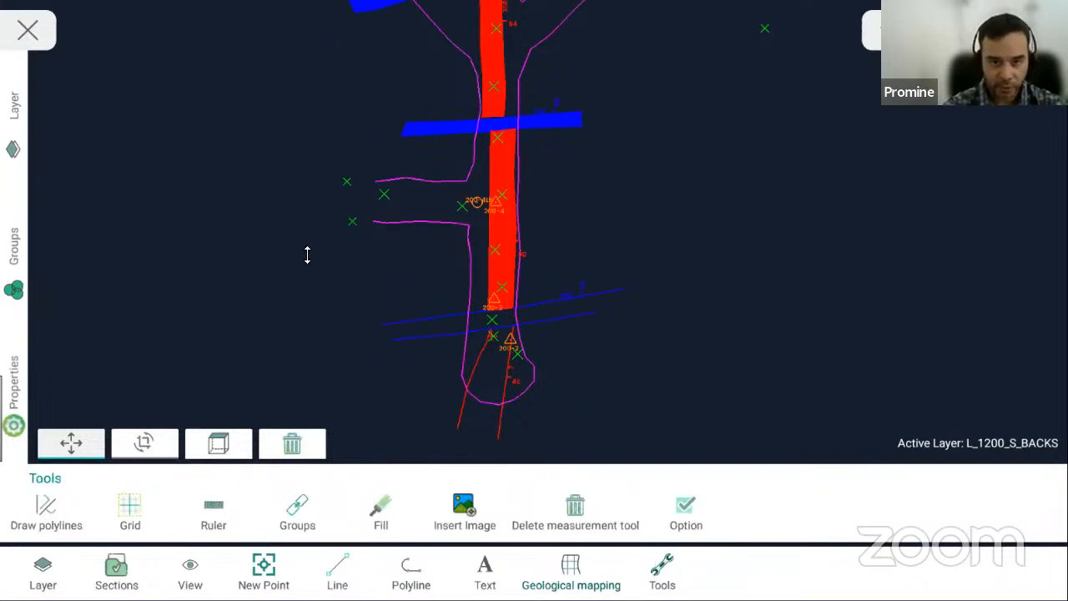
left_click_drag(307, 254, 352, 292)
mouse_move(625, 343)
left_mouse_down()
mouse_move(492, 399)
mouse_move(568, 315)
mouse_move(253, 415)
left_mouse_up()
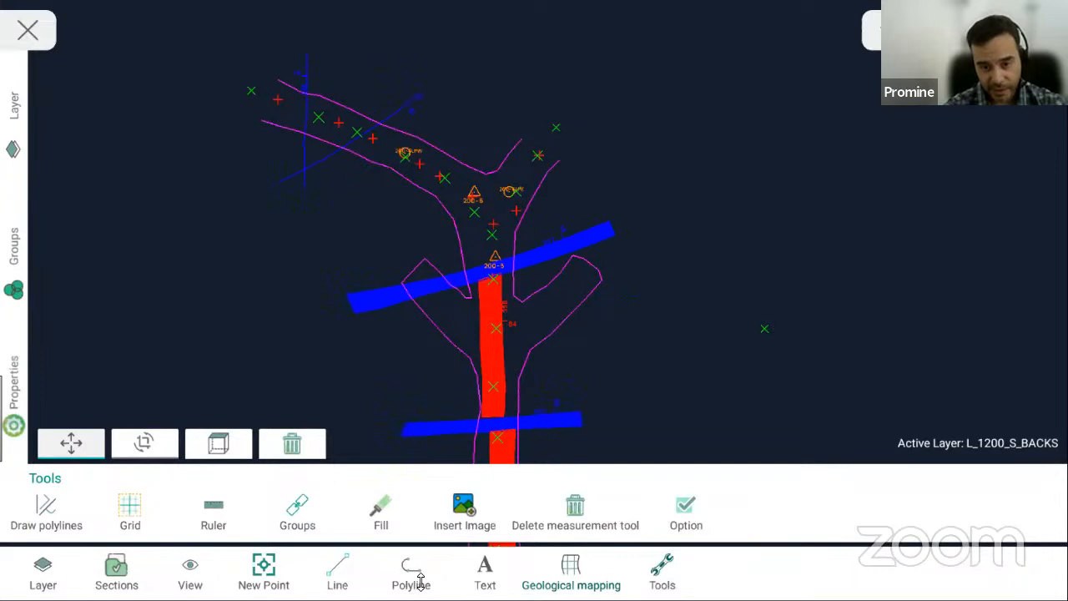
left_click(44, 512)
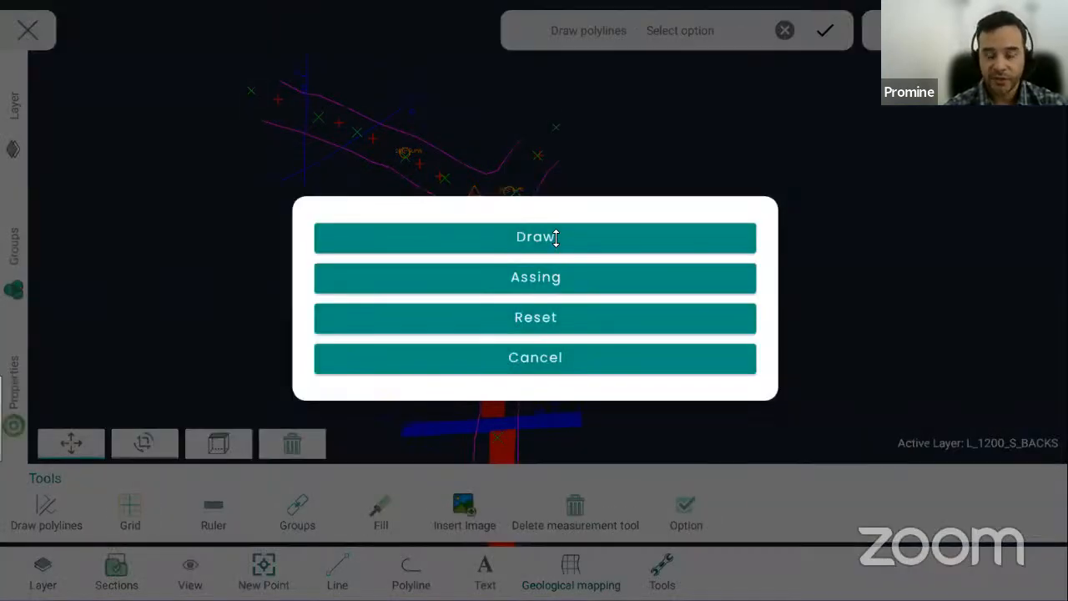
left_click(556, 238)
scroll(500, 265, "down", 4)
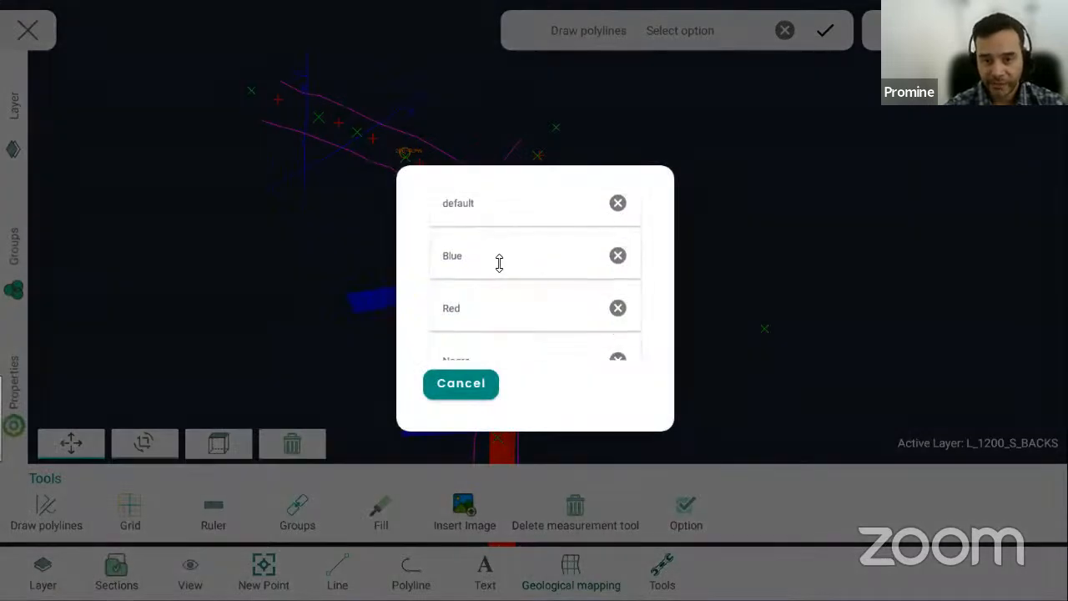
scroll(475, 324, "down", 1)
scroll(460, 284, "up", 5)
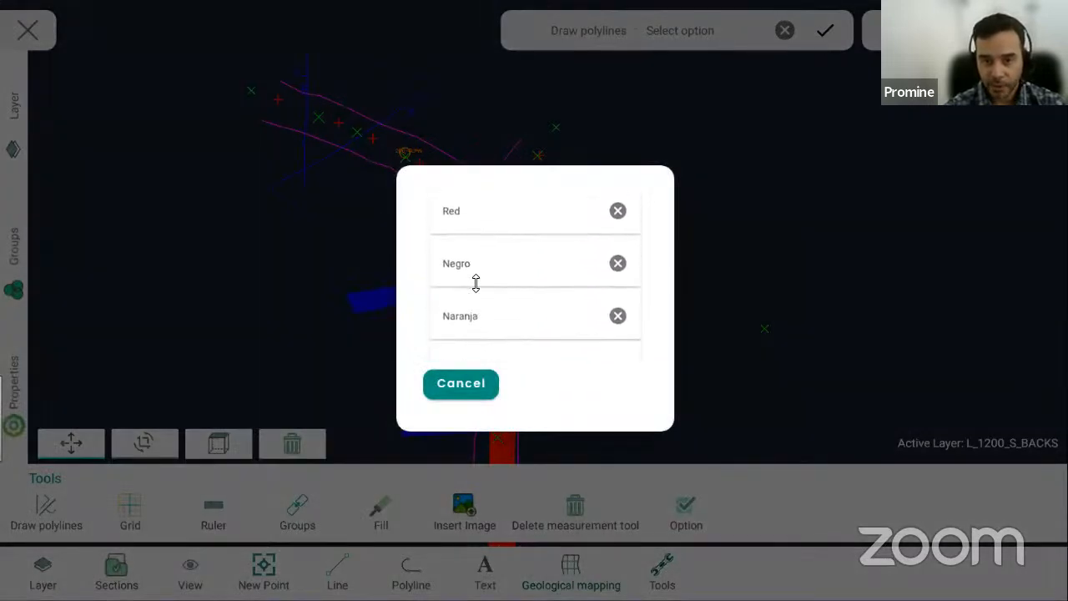
left_click(460, 220)
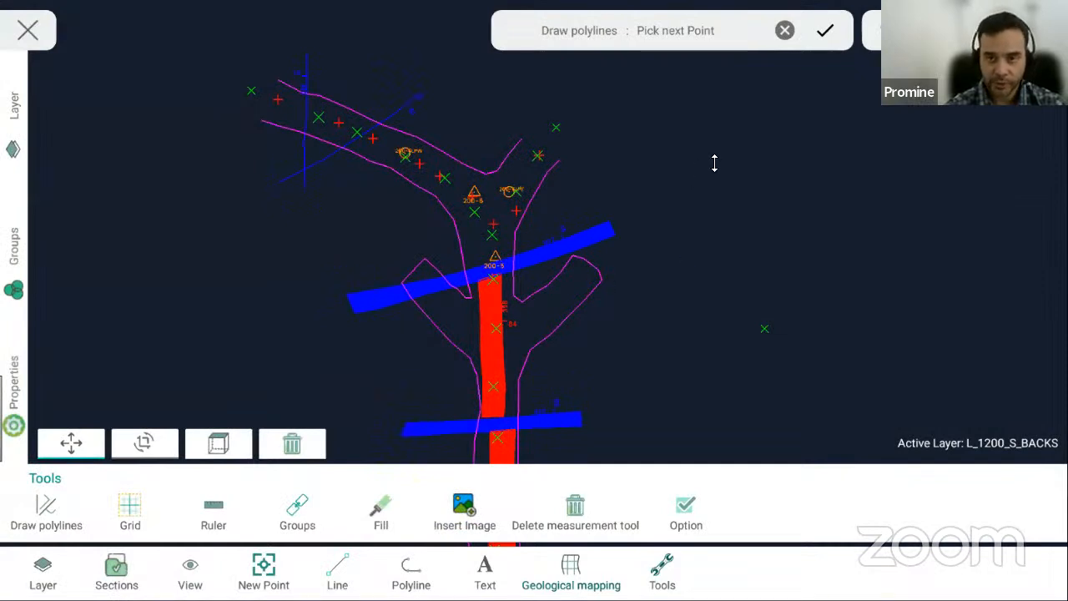
left_click(701, 257)
left_click(648, 346)
left_click(701, 381)
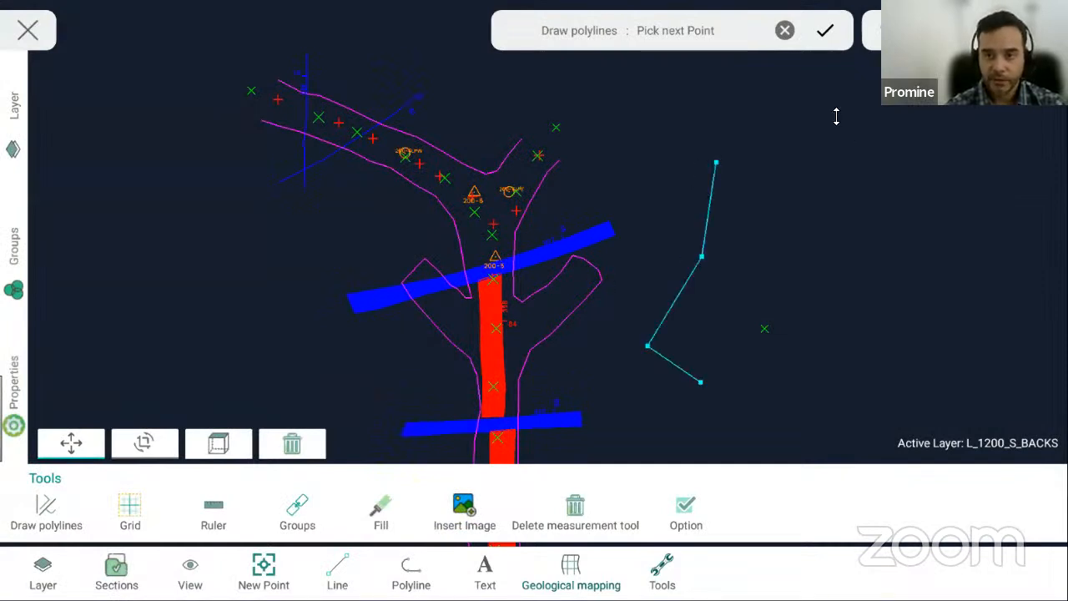
left_click(824, 32)
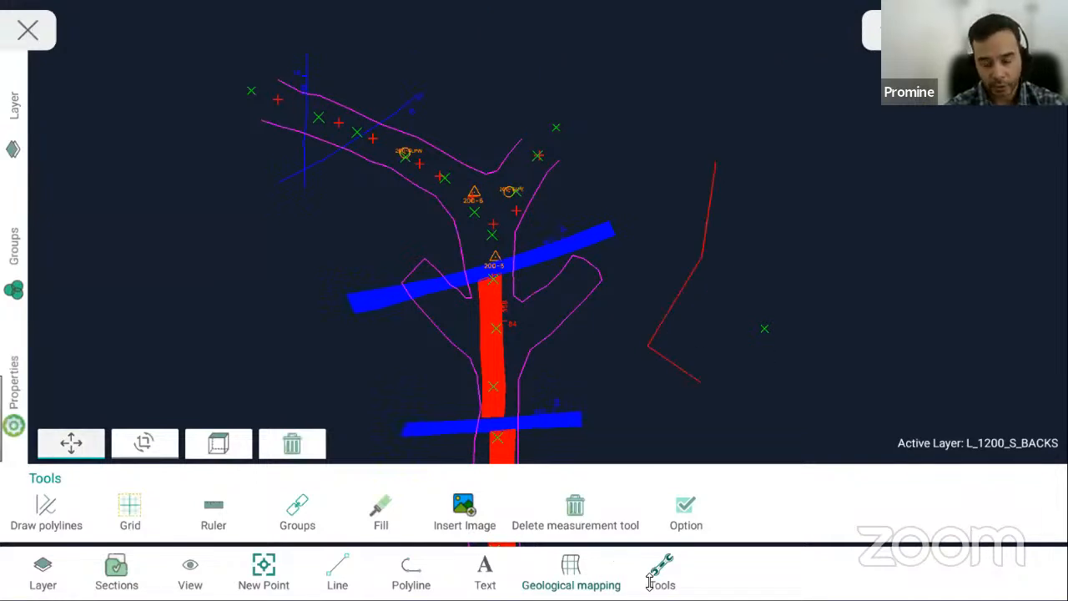
- Draw a four-vertex polyline with the Blue style just to the right of the red polyline, roughly following its shape
left_click(673, 571)
left_click(661, 571)
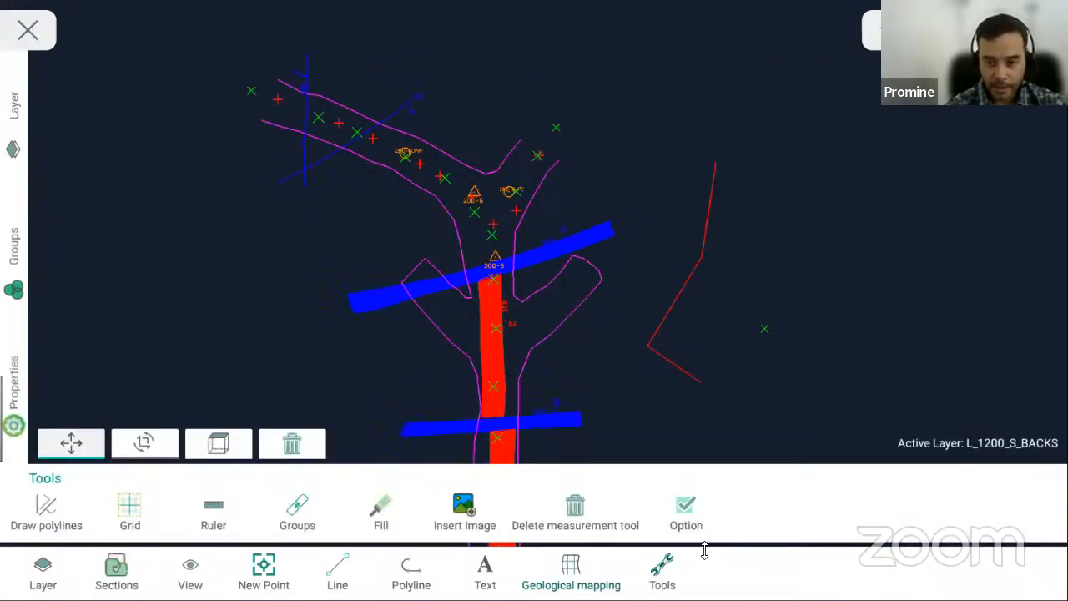
left_click(49, 507)
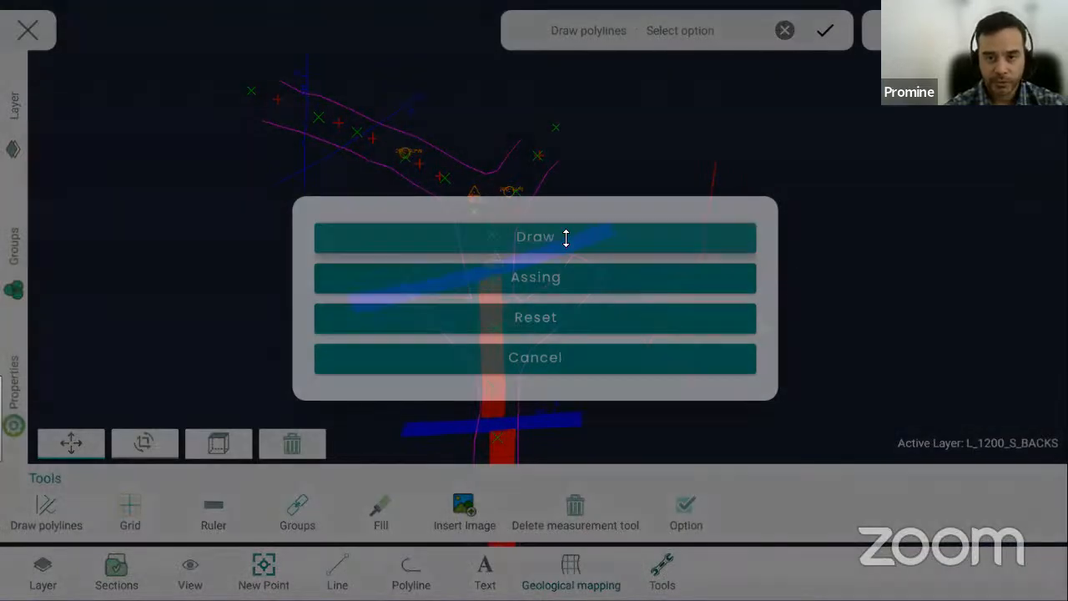
left_click(566, 238)
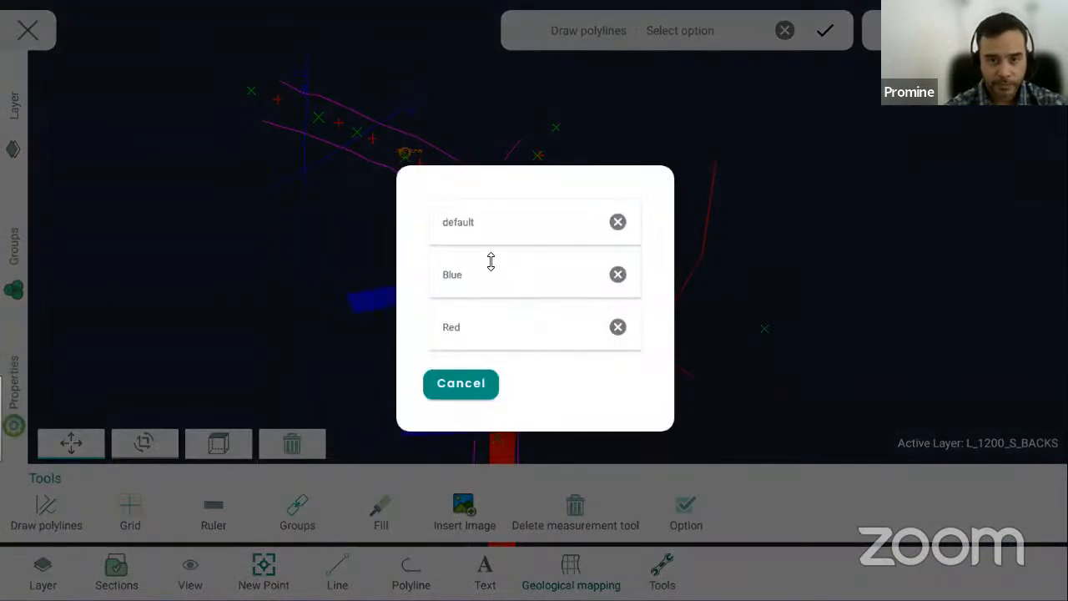
left_click(453, 277)
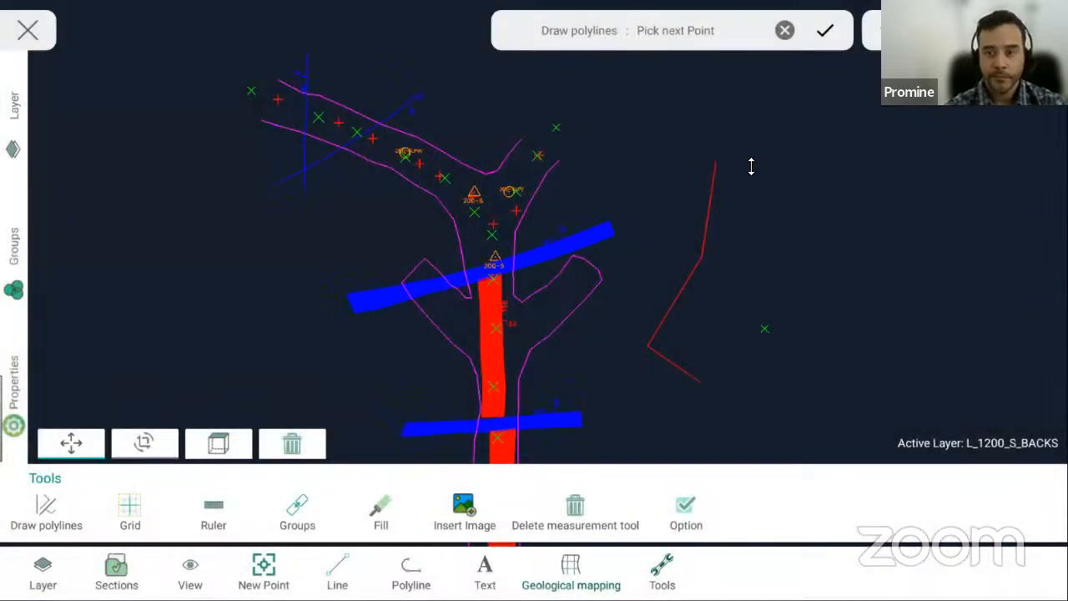
left_click(750, 164)
left_click(725, 272)
left_click(697, 326)
left_click(724, 366)
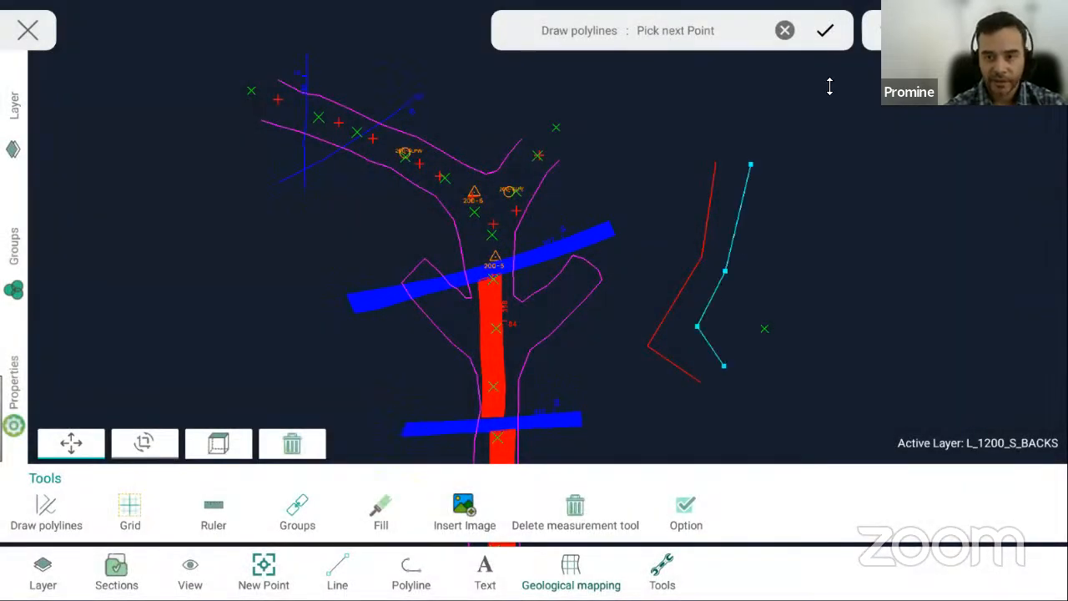
left_click(824, 33)
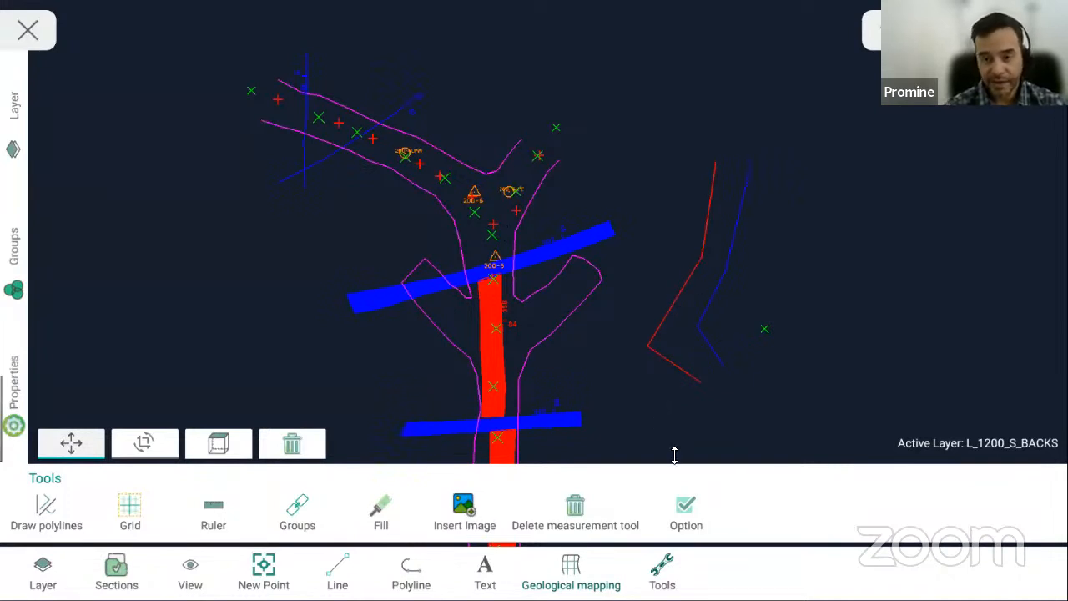
- Delete the red and blue polylines drawn beside the drift
left_click(650, 336)
left_click(292, 443)
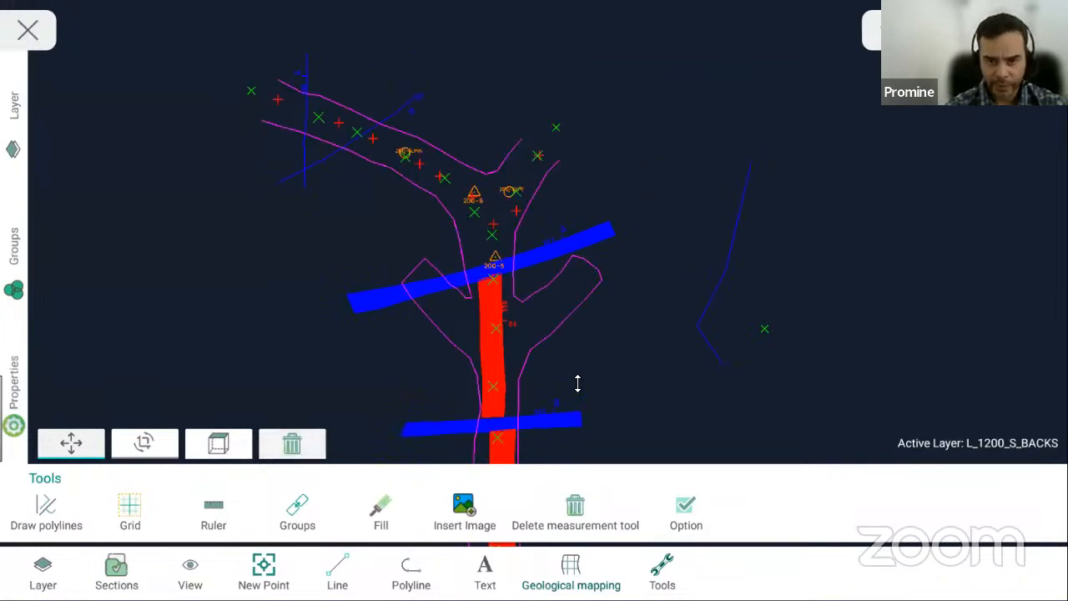
left_click(706, 309)
left_click(292, 444)
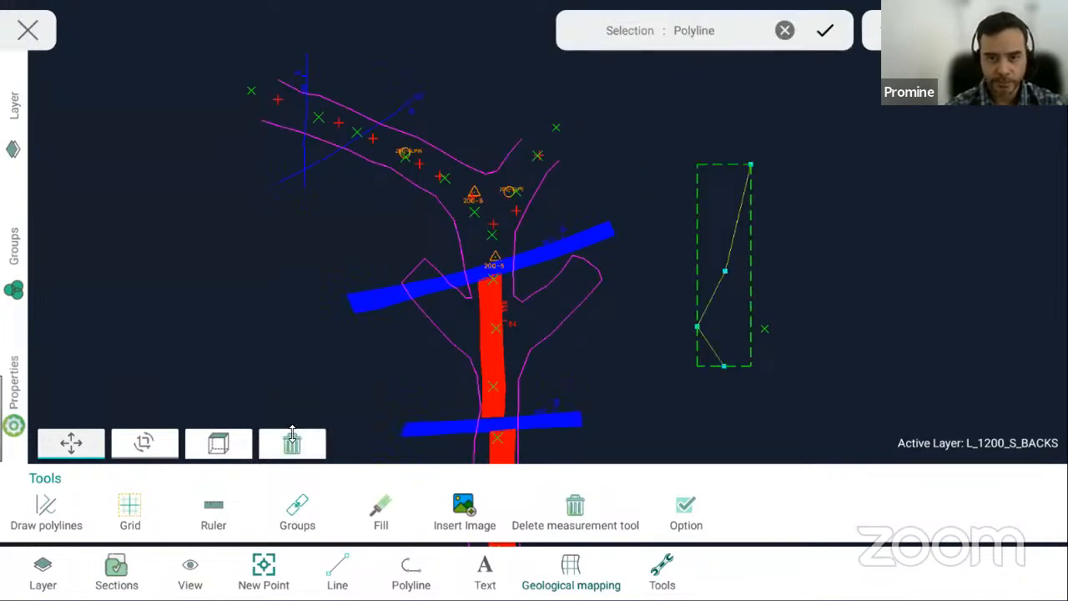
- Delete the isolated green point in the empty area to the right of the drift
left_click(764, 328)
left_click(299, 442)
left_click_drag(616, 357, 693, 319)
left_click_drag(787, 360, 788, 306)
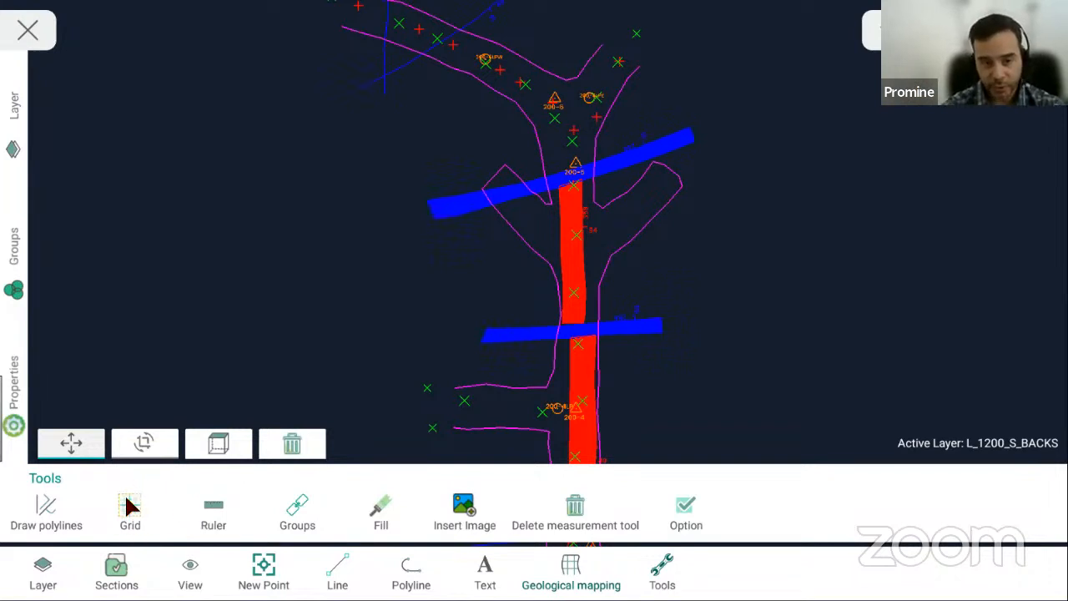
- Place a ruler about 13 units long from beside the red vein below 200-5 outward through the drift's left side branch
left_click_drag(489, 389, 462, 400)
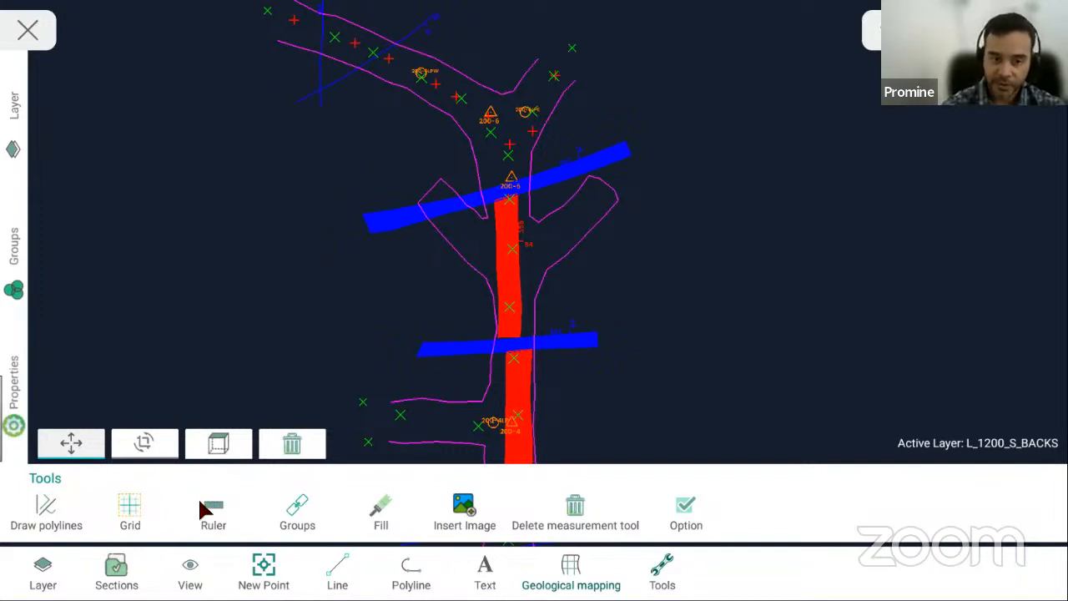
left_click_drag(594, 200, 695, 282)
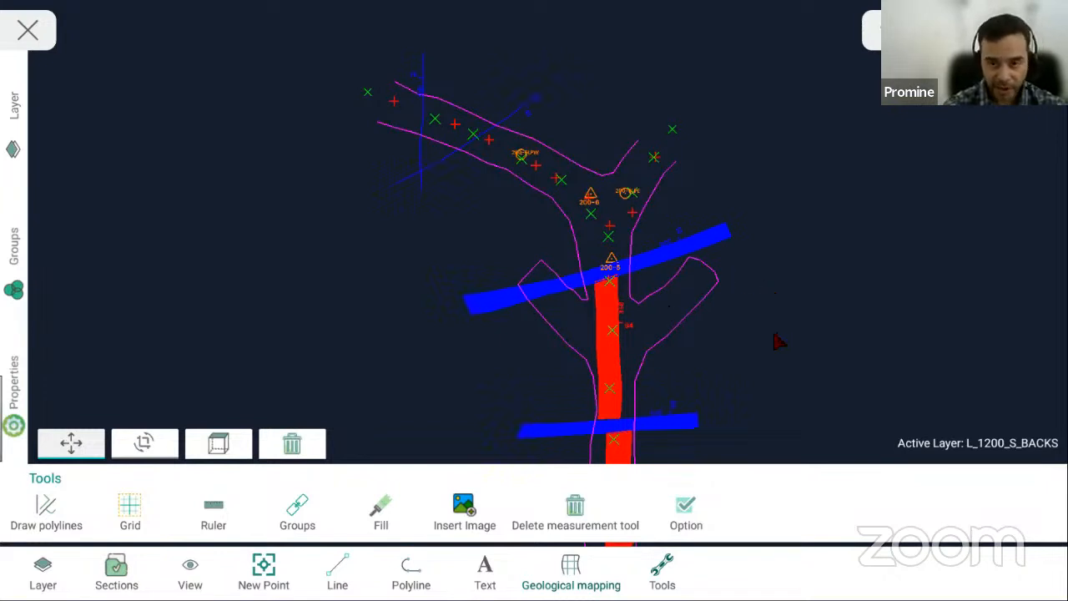
left_click_drag(778, 342, 738, 322)
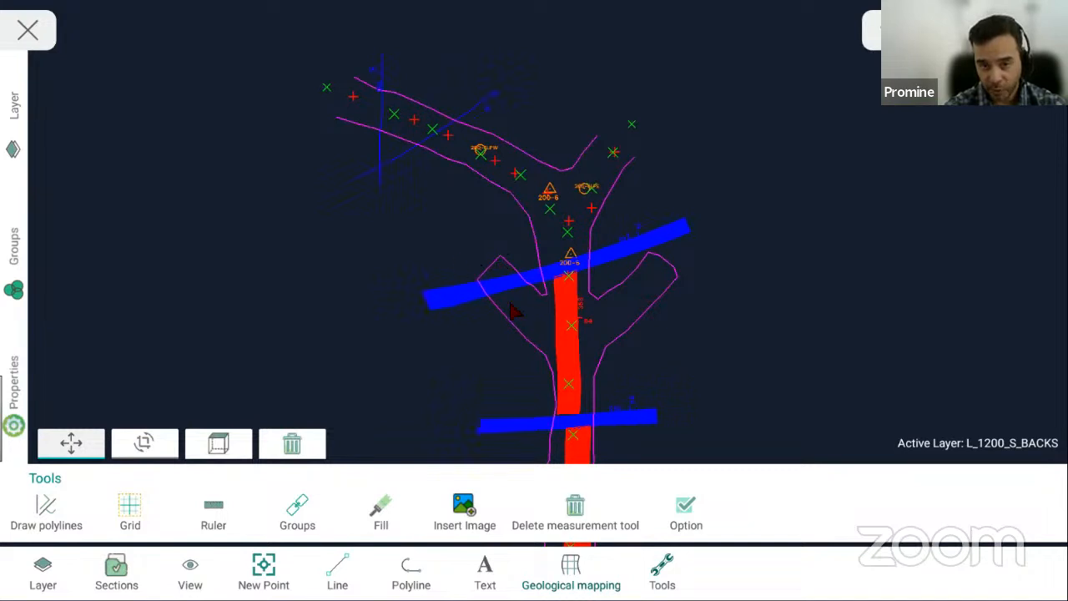
left_click(214, 511)
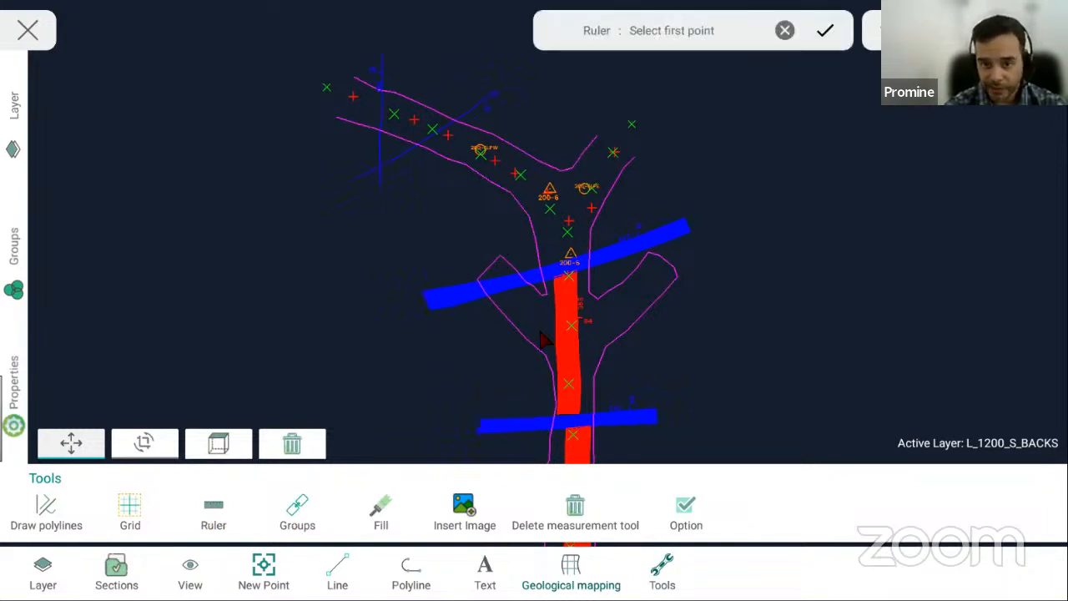
left_click(544, 324)
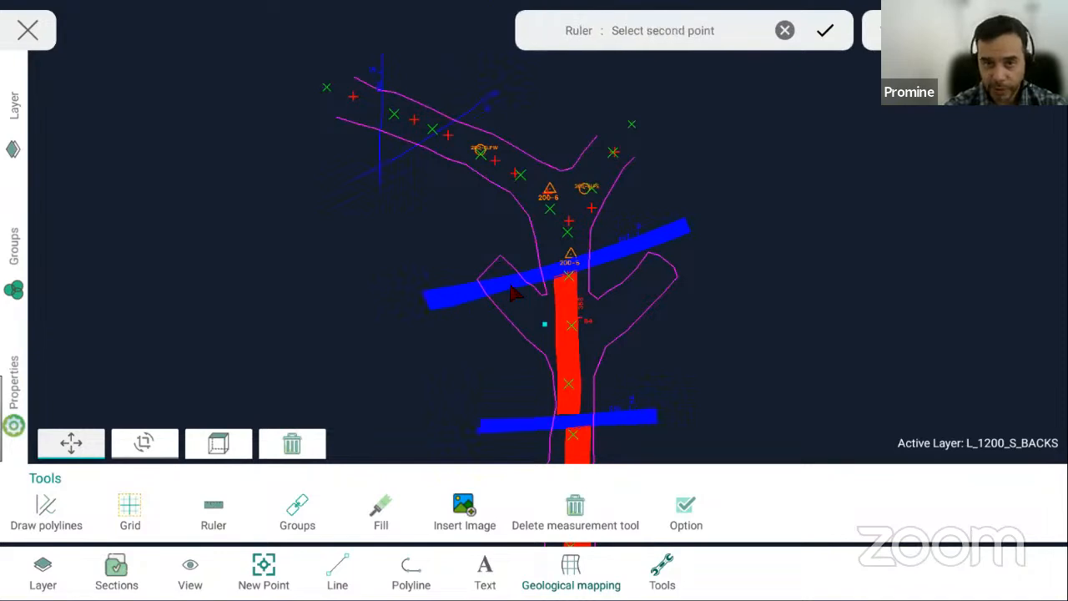
left_click(451, 233)
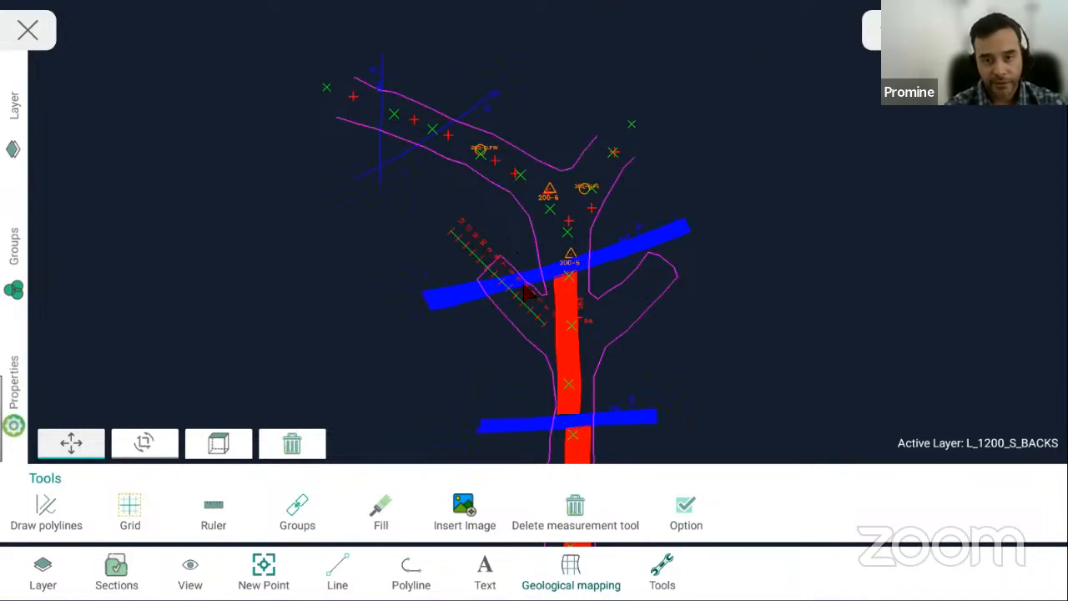
scroll(528, 294, "up", 5)
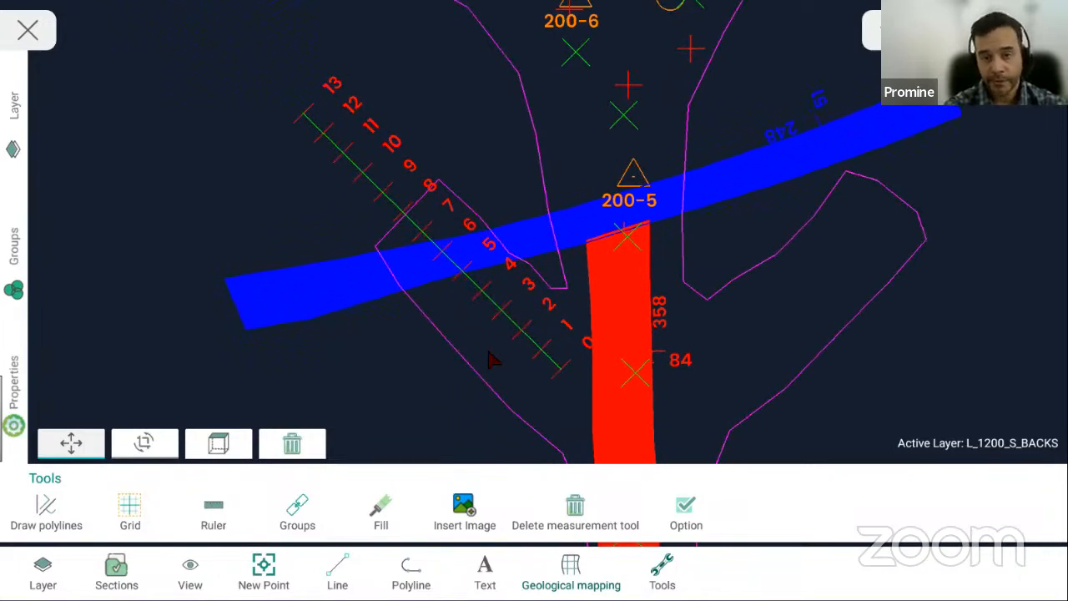
left_click_drag(531, 362, 521, 337)
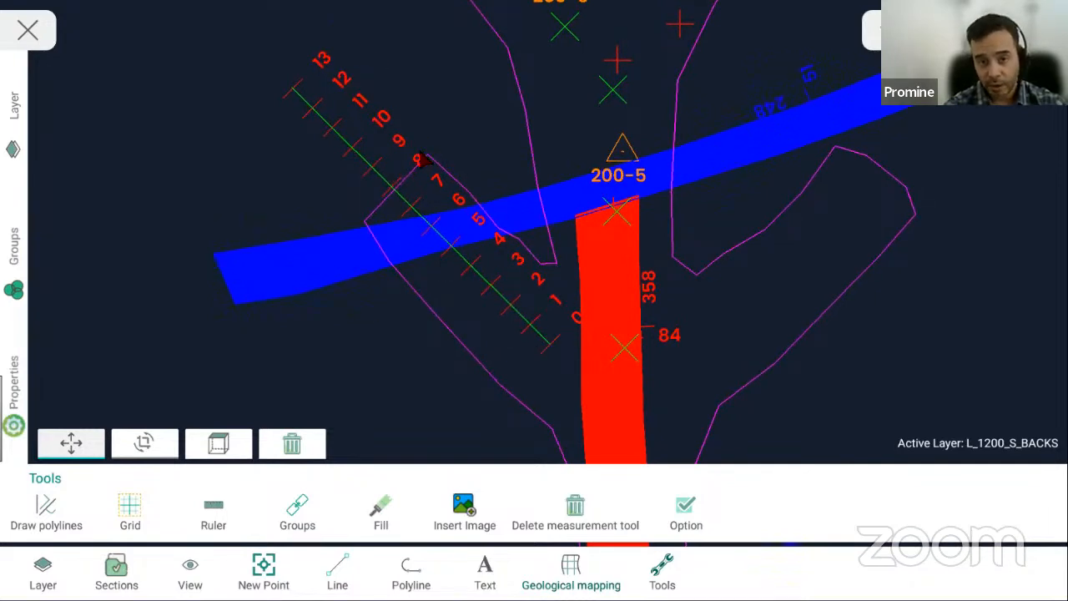
left_click_drag(370, 100, 463, 169)
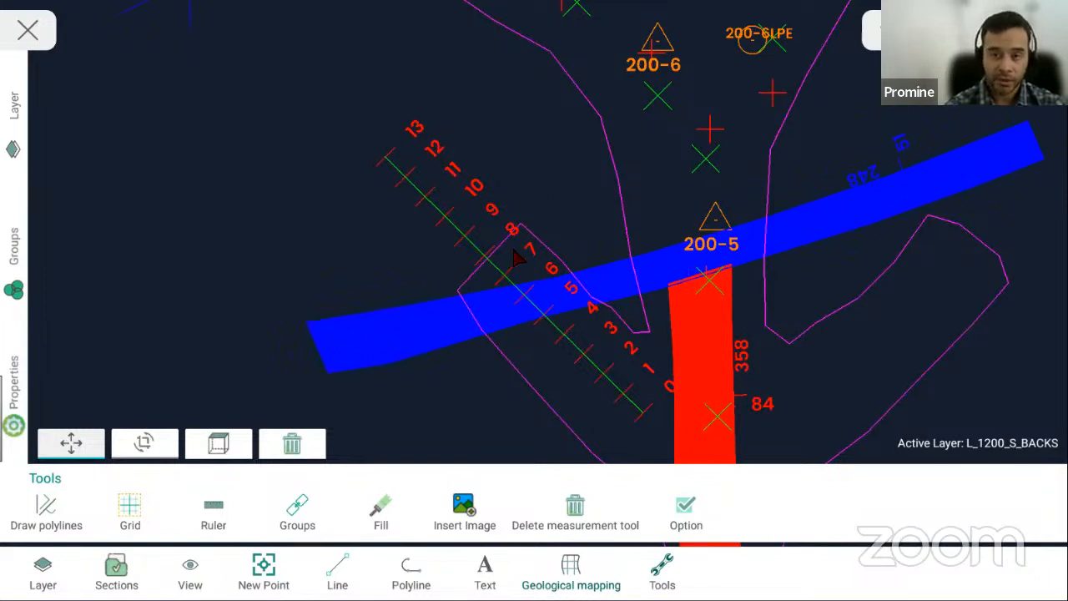
- Draw a ten-vertex polyline looping around the ruler's outer end, from the left side branch's outer corner to its tip
left_click(411, 576)
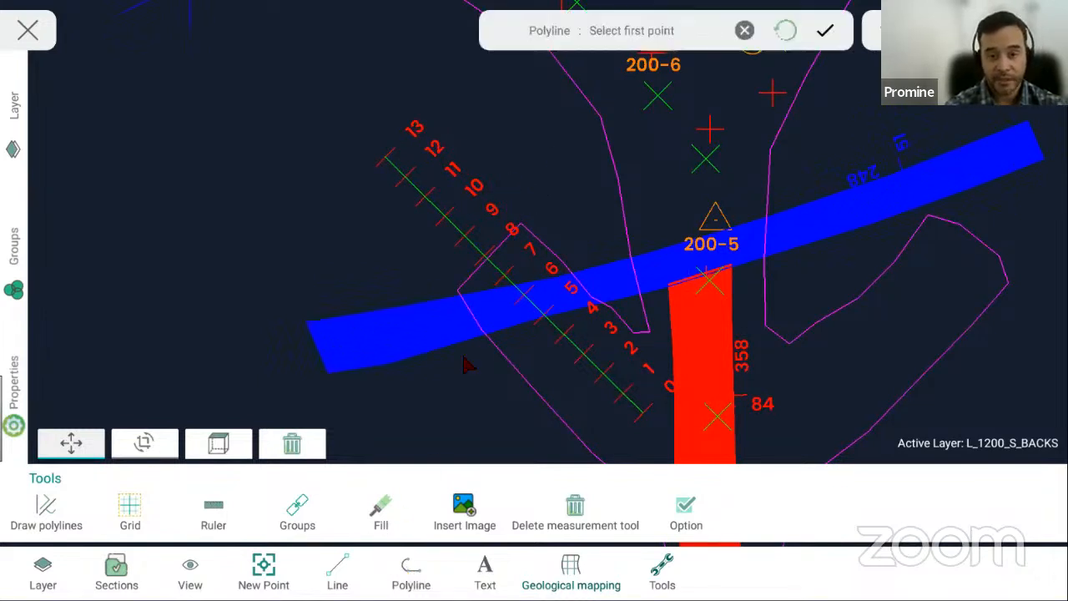
left_click(457, 290)
left_click(433, 264)
left_click(401, 237)
left_click(363, 202)
left_click(350, 186)
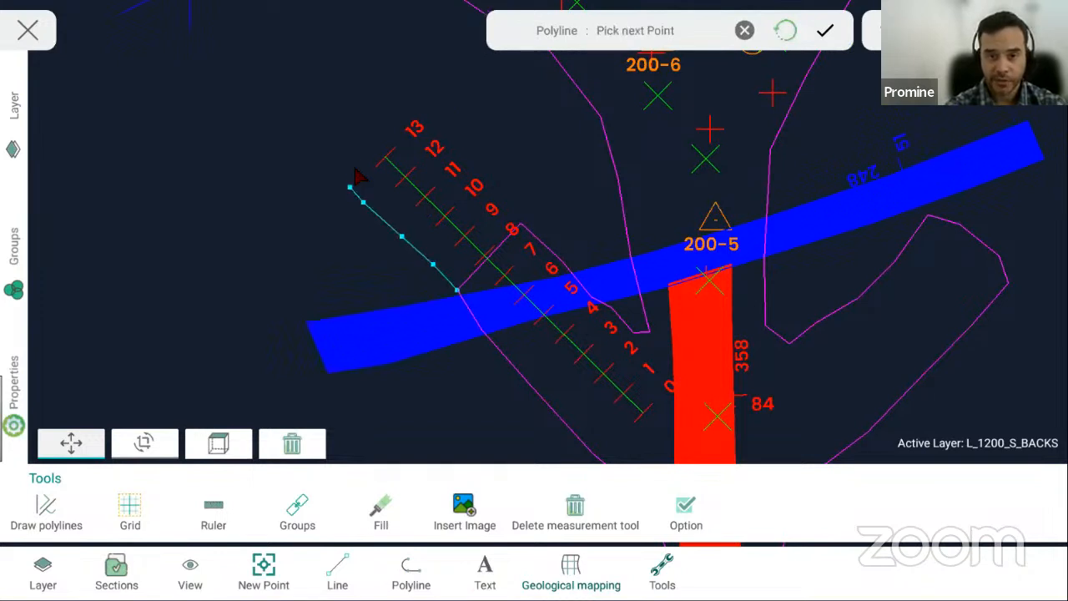
left_click(356, 169)
left_click(384, 138)
left_click(409, 110)
left_click(445, 106)
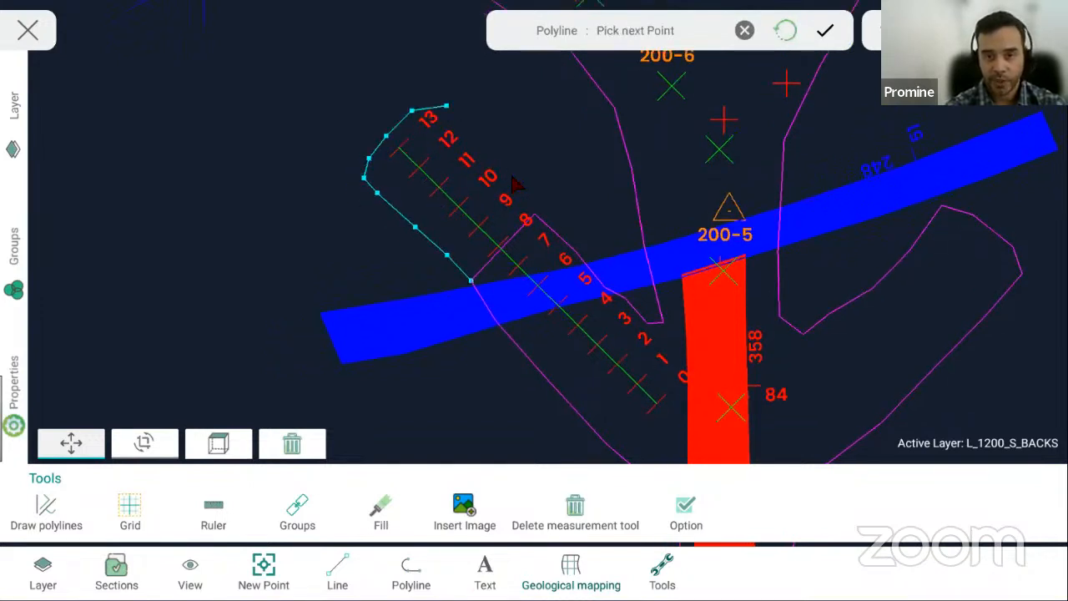
left_click(543, 214)
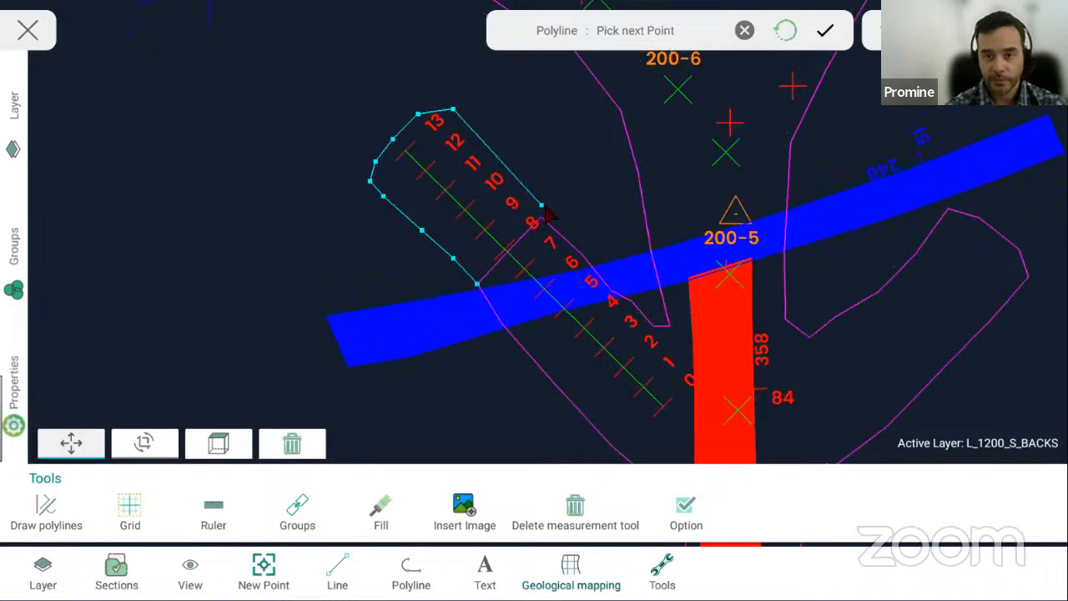
left_click(825, 30)
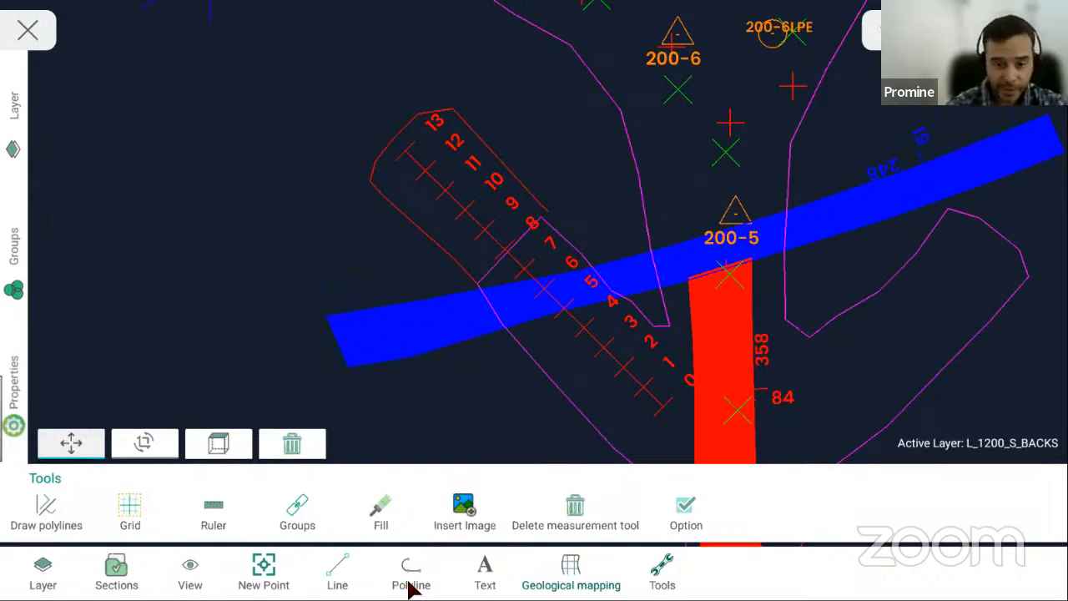
- Draw a six-vertex polyline with the Blue style, crossing the ruler and new red outline above the upper blue vein's left end
left_click(35, 512)
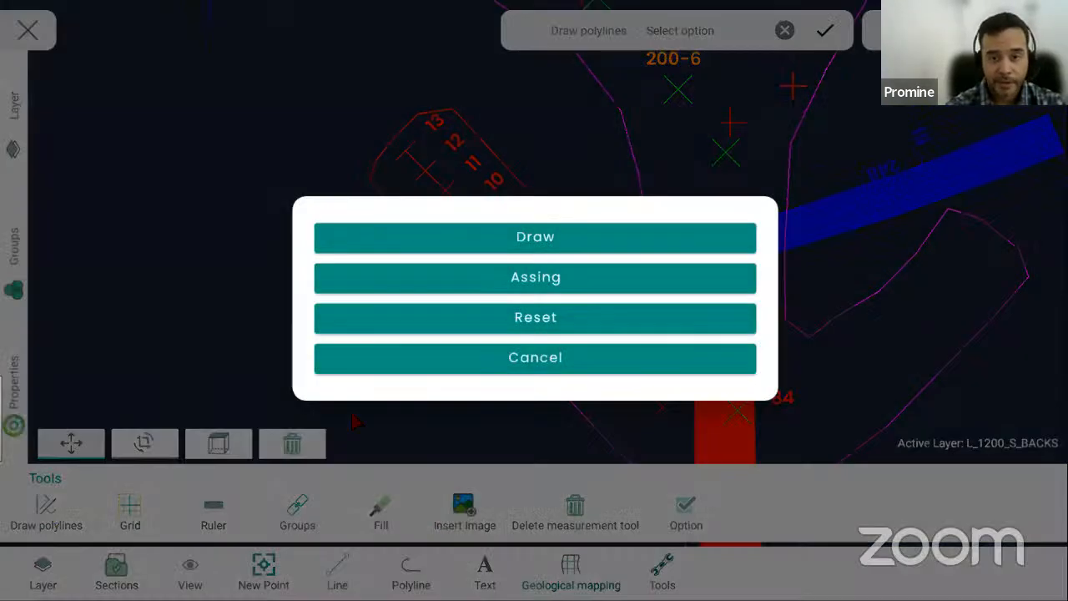
left_click(537, 249)
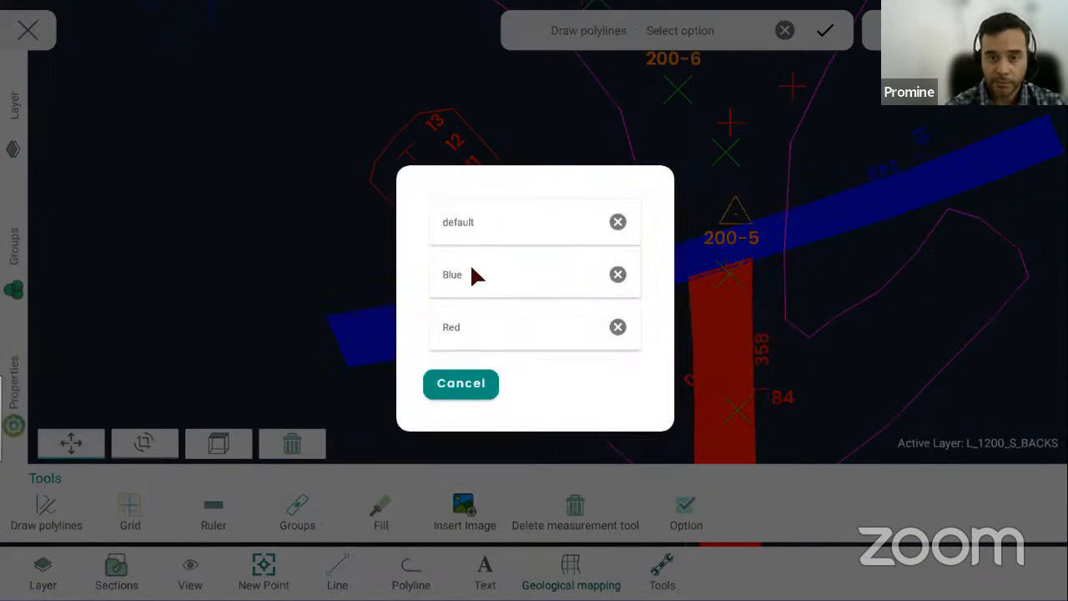
left_click(472, 271)
left_click(276, 316)
left_click(343, 281)
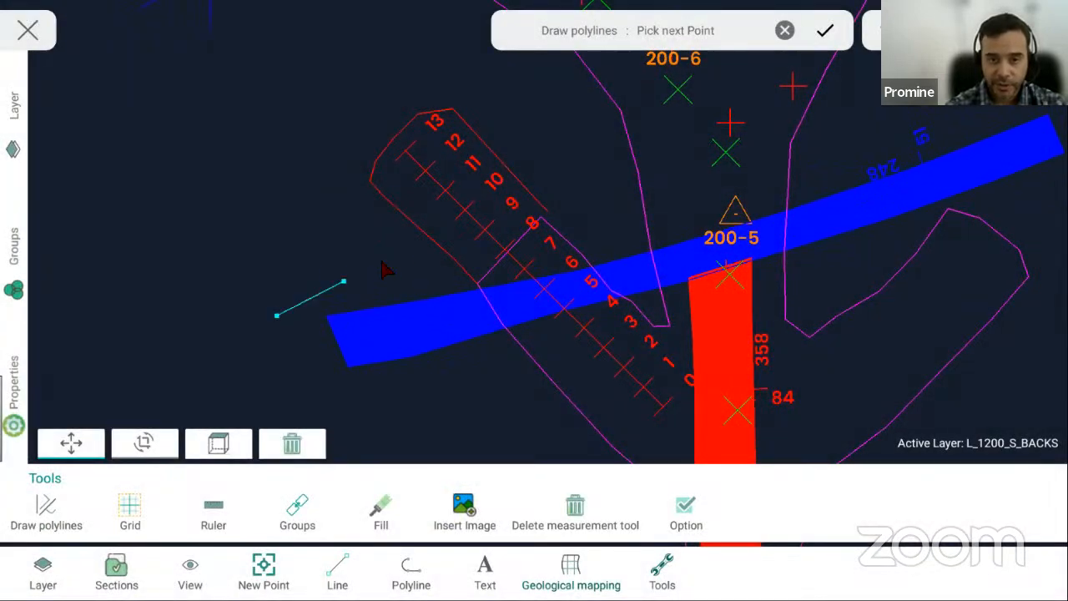
left_click(403, 255)
left_click(456, 230)
left_click(535, 173)
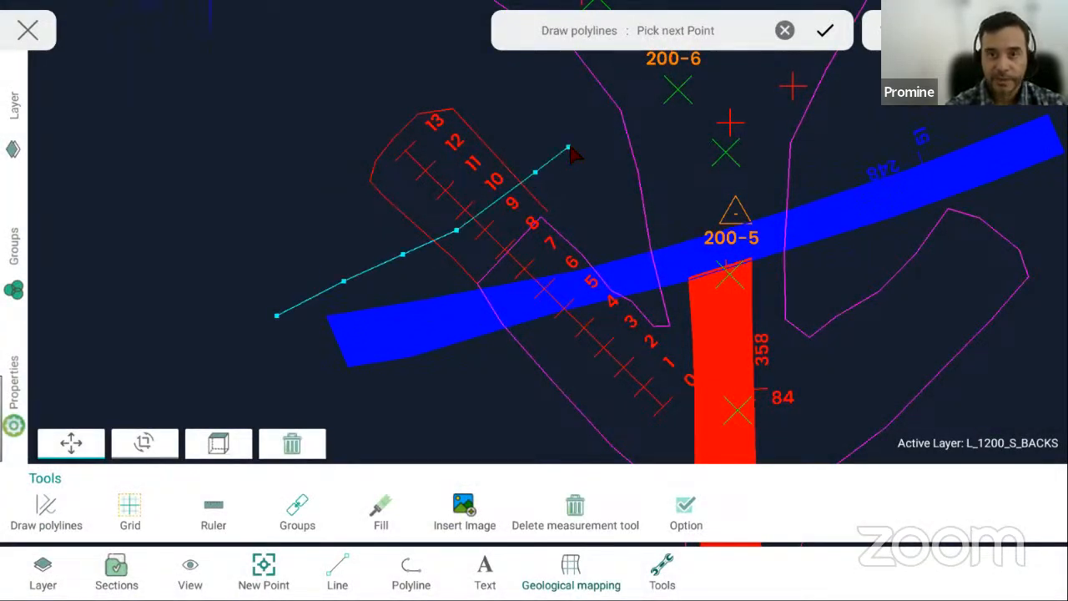
left_click(824, 31)
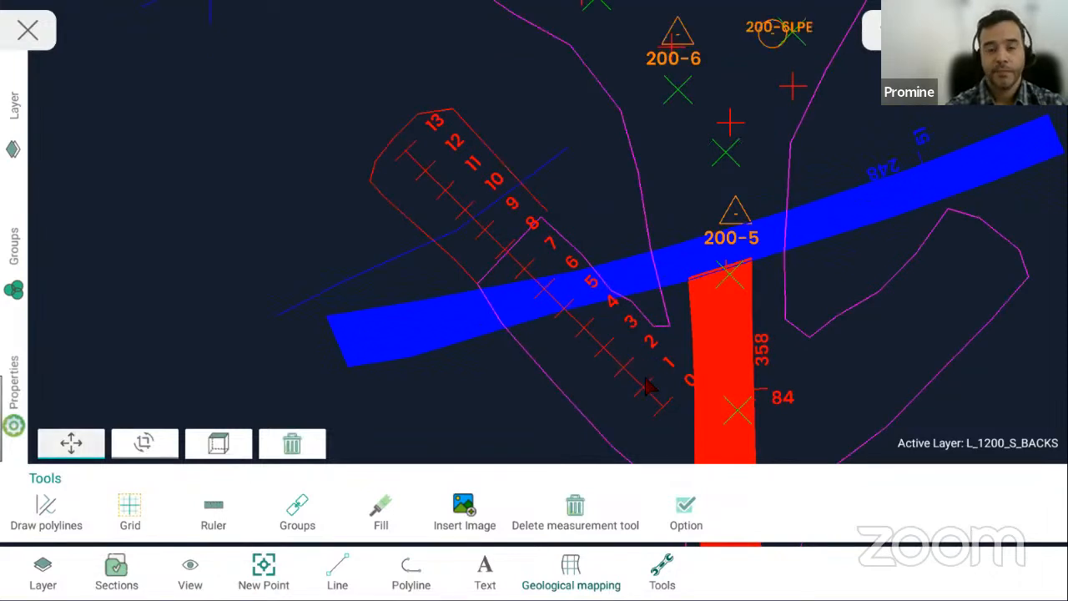
- Set the elevation of the newly drawn blue polyline to 1204
left_click(410, 260)
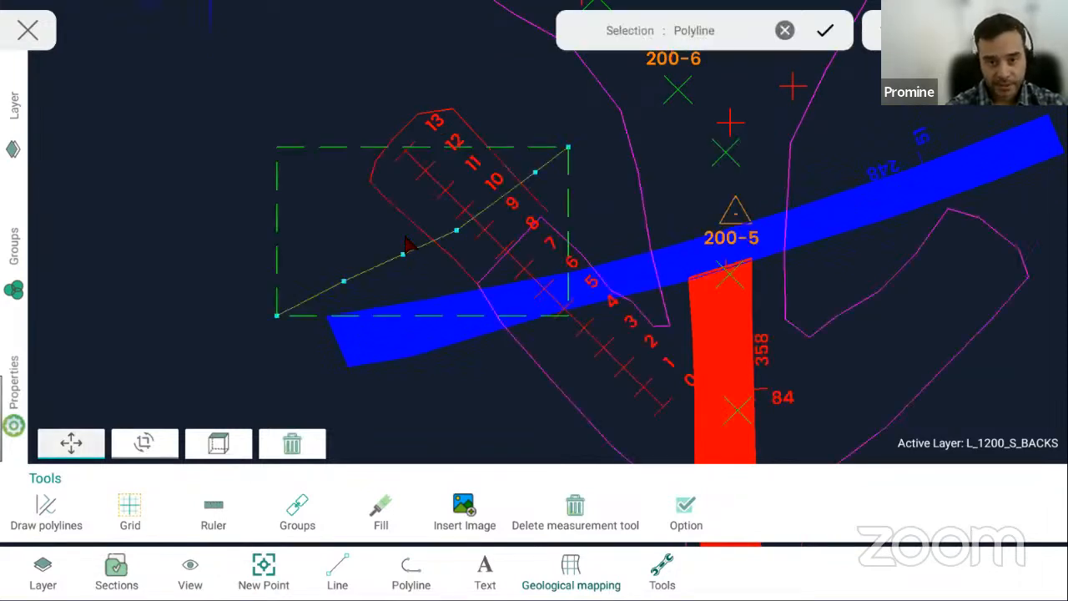
left_click(13, 424)
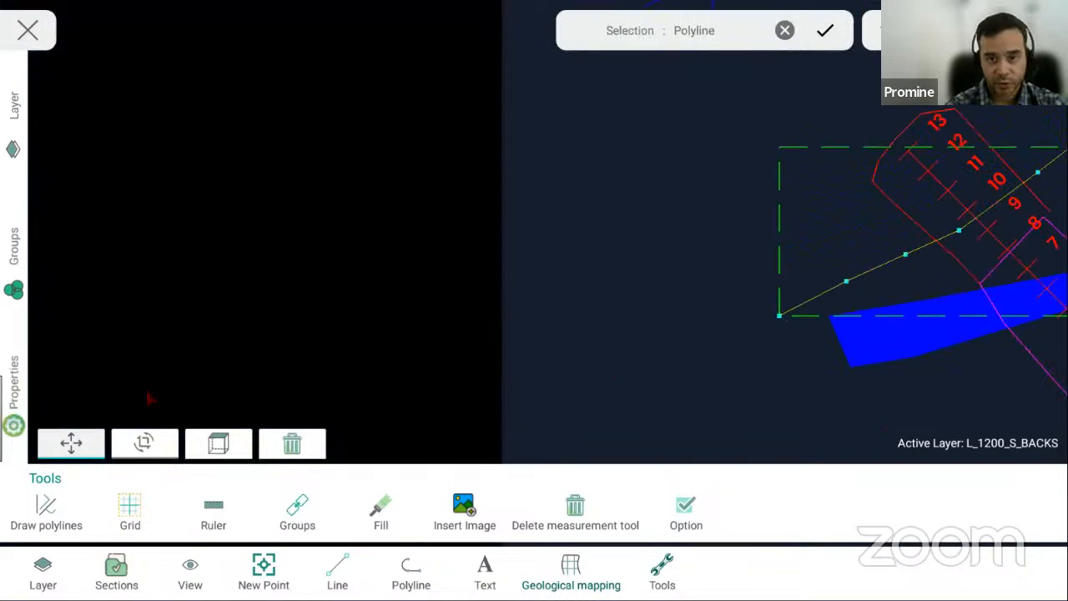
left_click(60, 233)
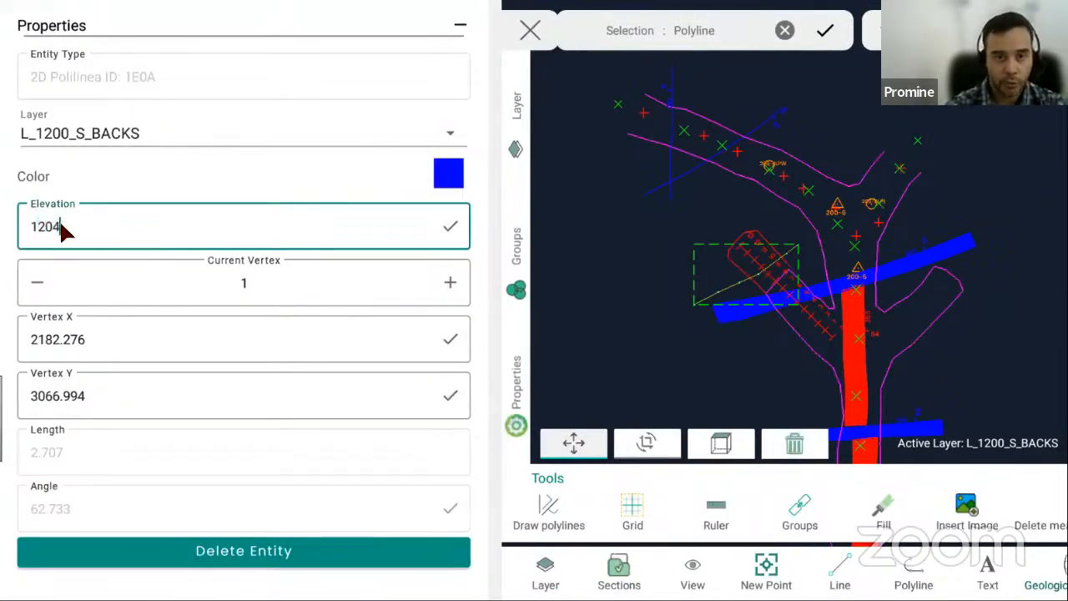
left_click(450, 235)
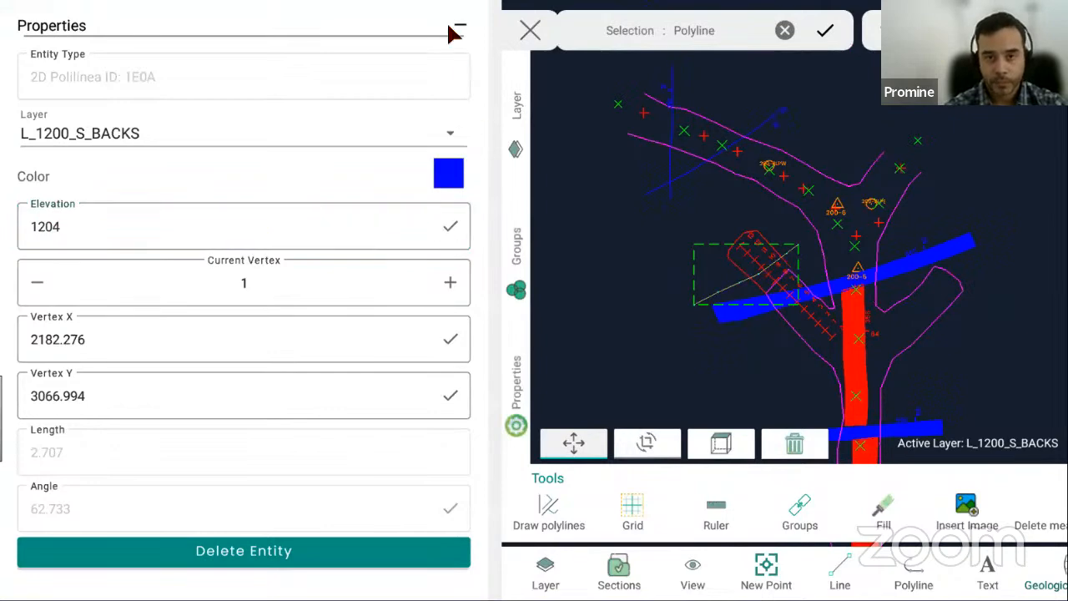
left_click(460, 29)
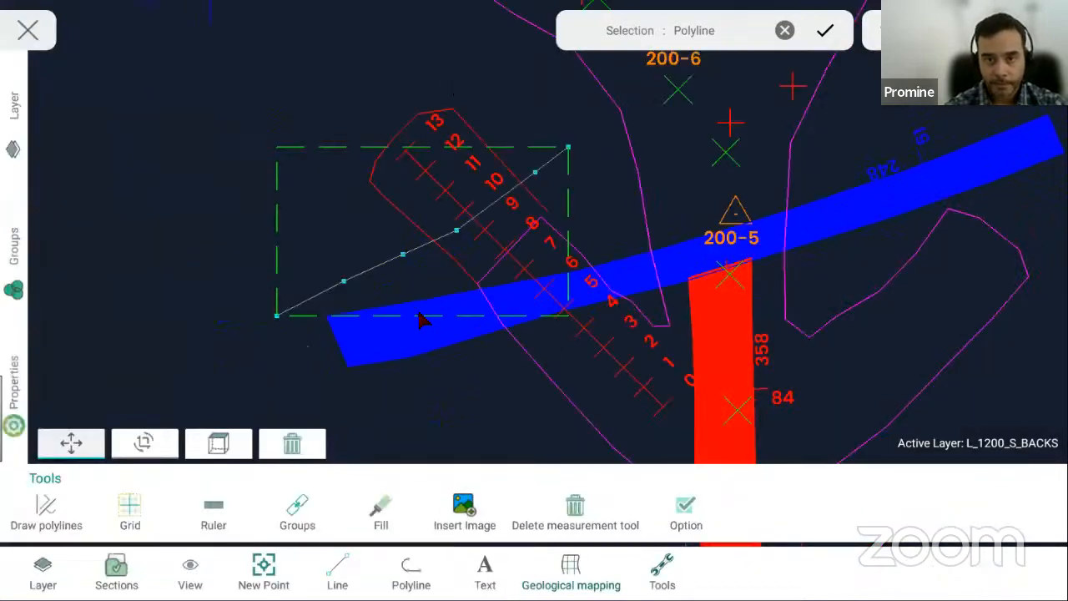
left_click(360, 242)
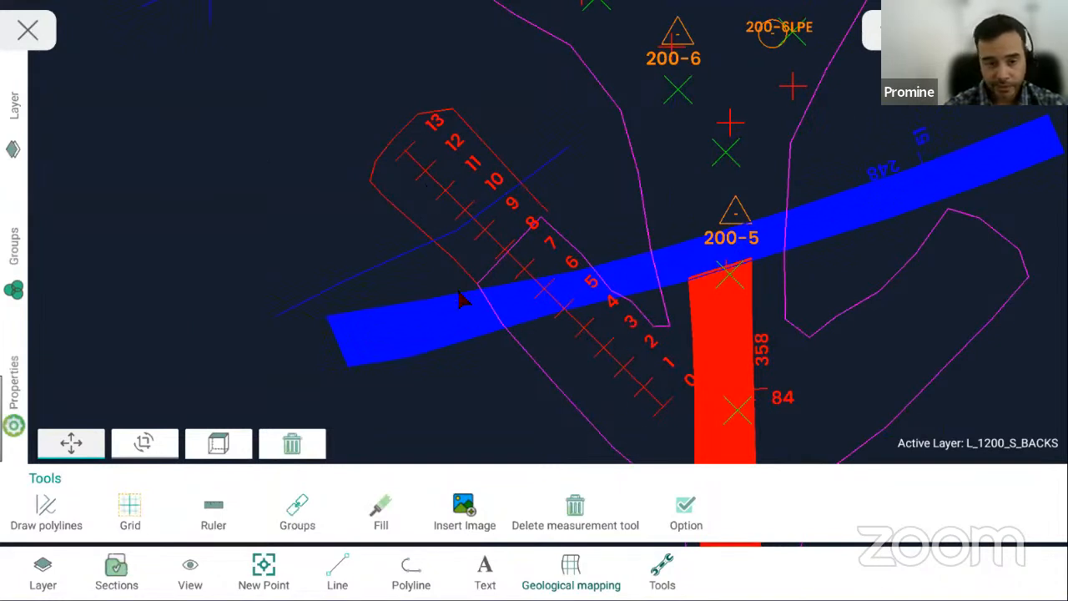
- Delete the ruler running through the drift's left side branch
left_click(578, 511)
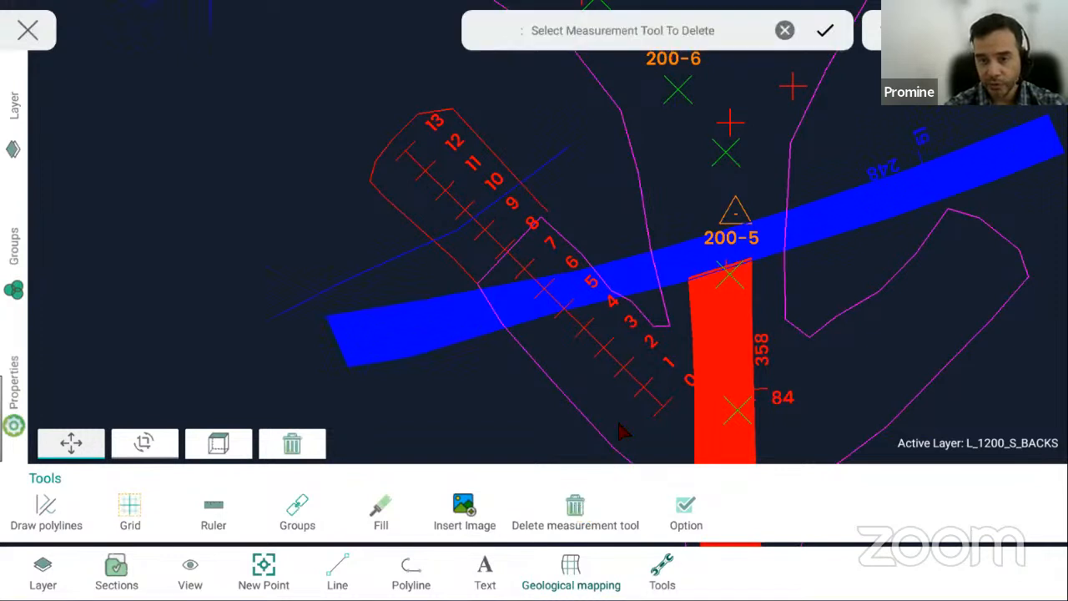
left_click(622, 382)
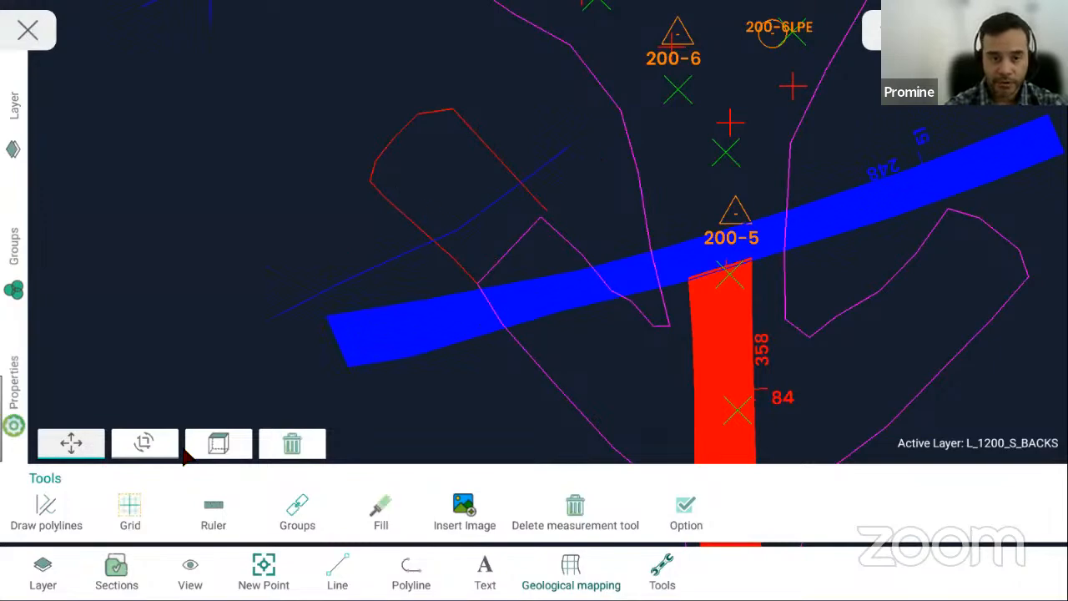
- Draw a straight line lengthwise through the drift's right side branch, extending past its outer end
left_click(144, 443)
mouse_move(301, 357)
left_mouse_down()
mouse_move(467, 256)
mouse_move(511, 216)
mouse_move(553, 217)
mouse_move(362, 296)
mouse_move(332, 227)
mouse_move(231, 234)
mouse_move(191, 306)
mouse_move(246, 243)
mouse_move(318, 219)
mouse_move(334, 372)
left_mouse_up()
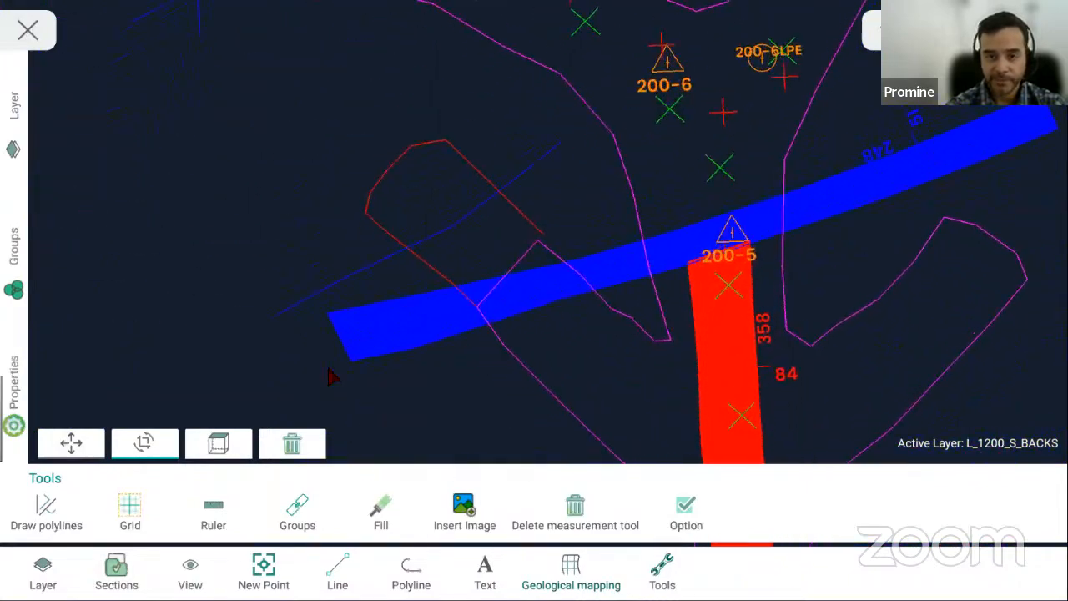
left_click(241, 443)
left_click_drag(459, 300, 396, 351)
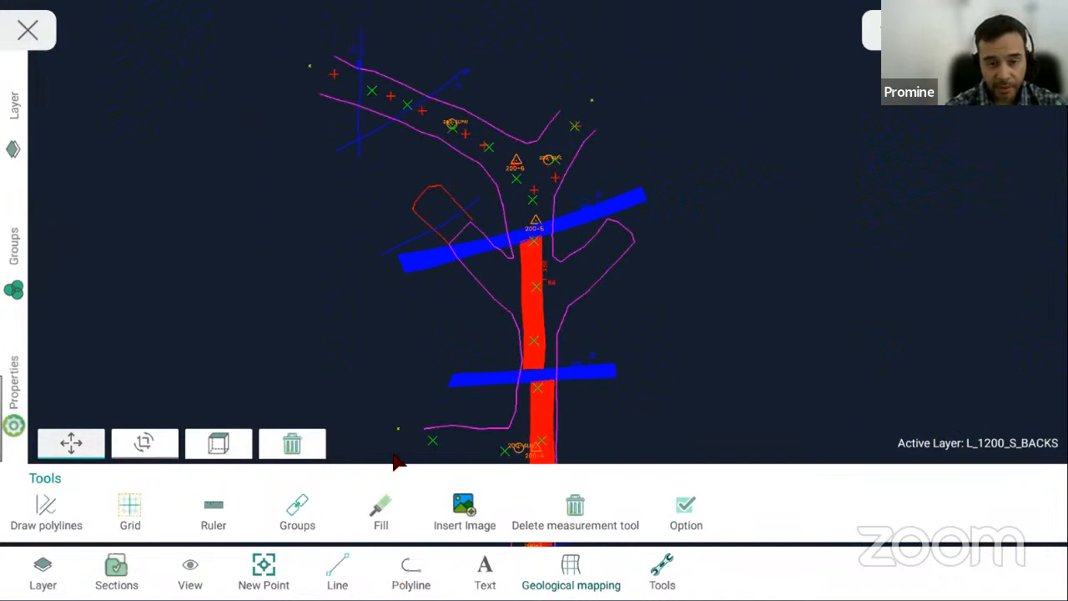
left_click_drag(458, 375, 395, 410)
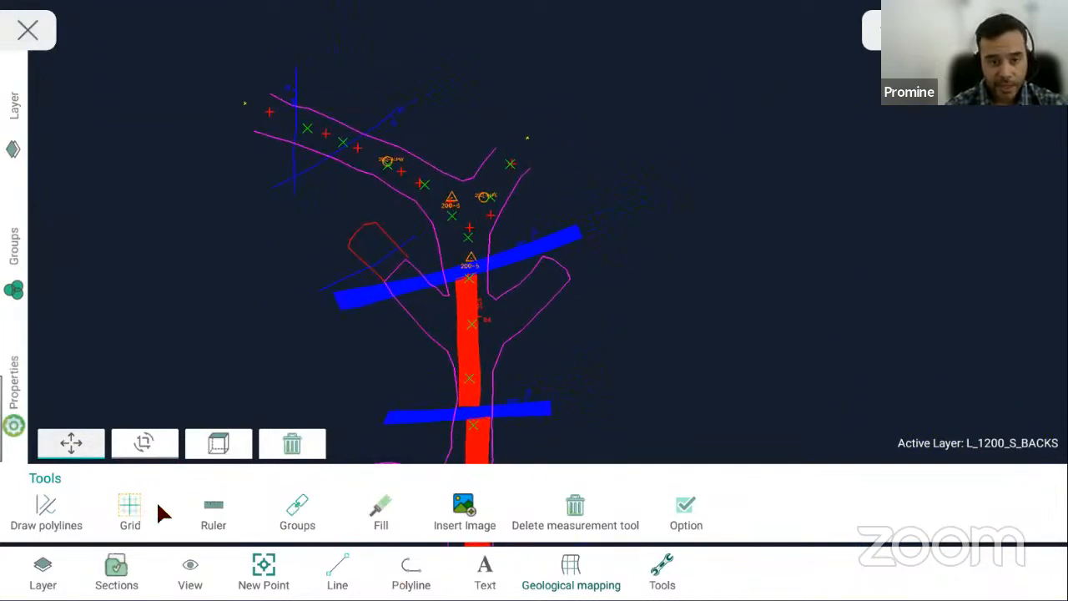
left_click(337, 574)
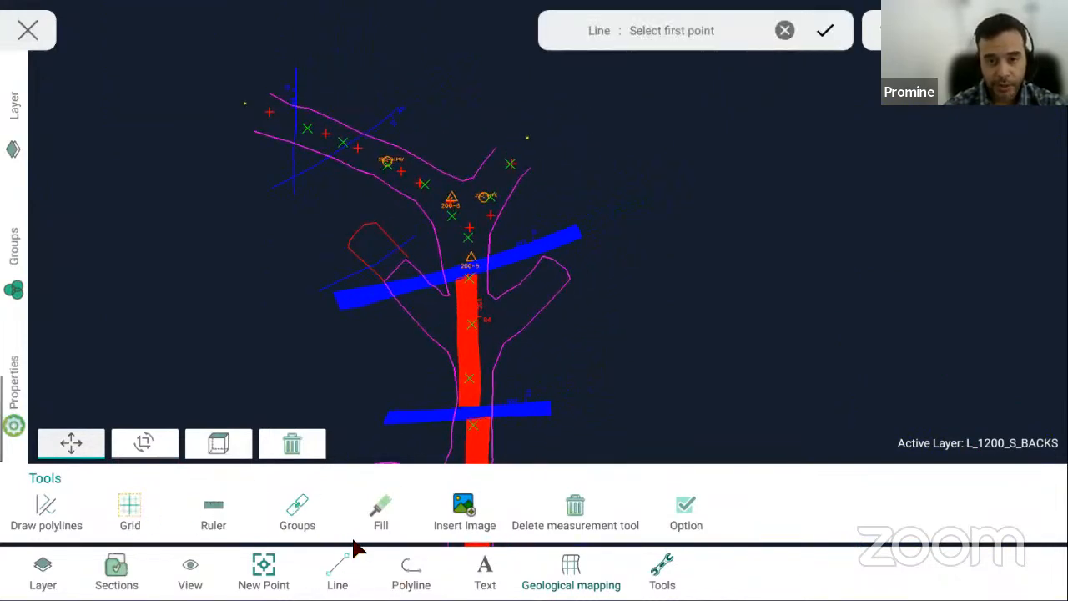
left_click(506, 315)
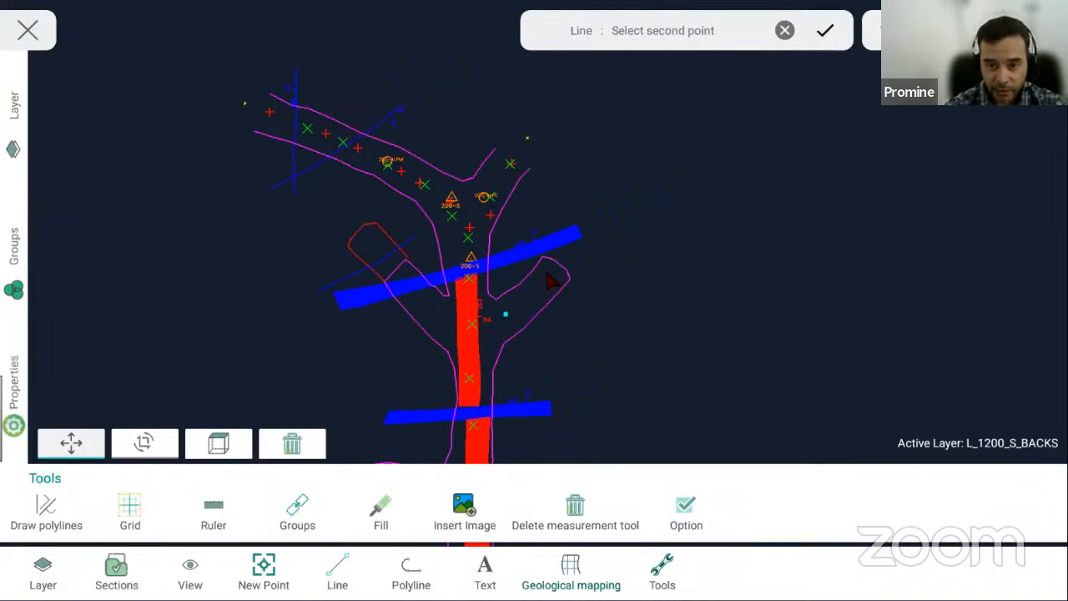
left_click(574, 254)
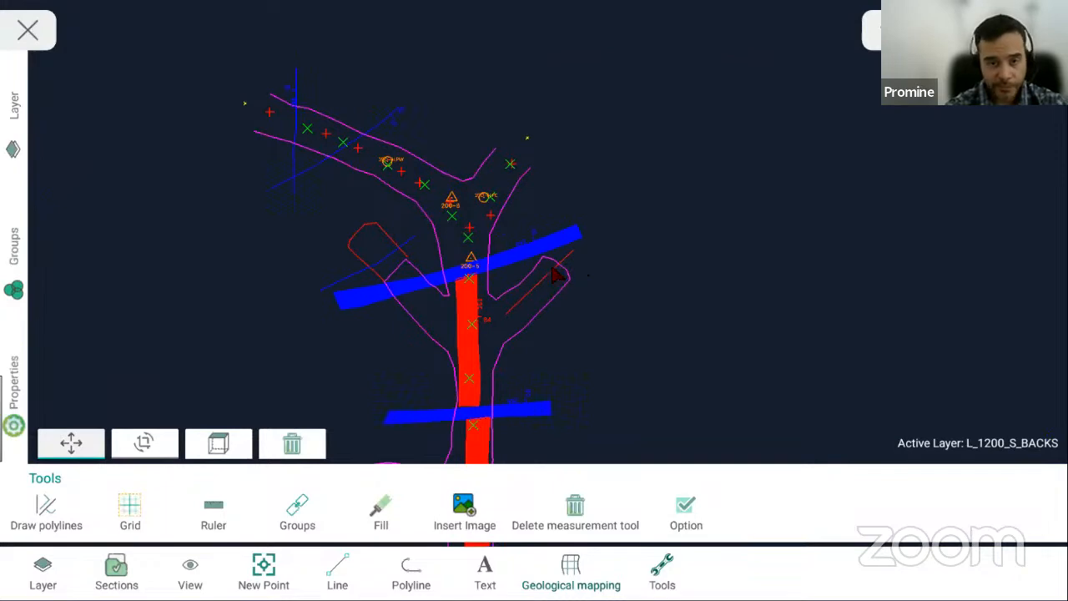
- Configure a grid with a left value of 2 and its elevation picked from the vertex at the right side branch's outer end
scroll(535, 311, "up", 5)
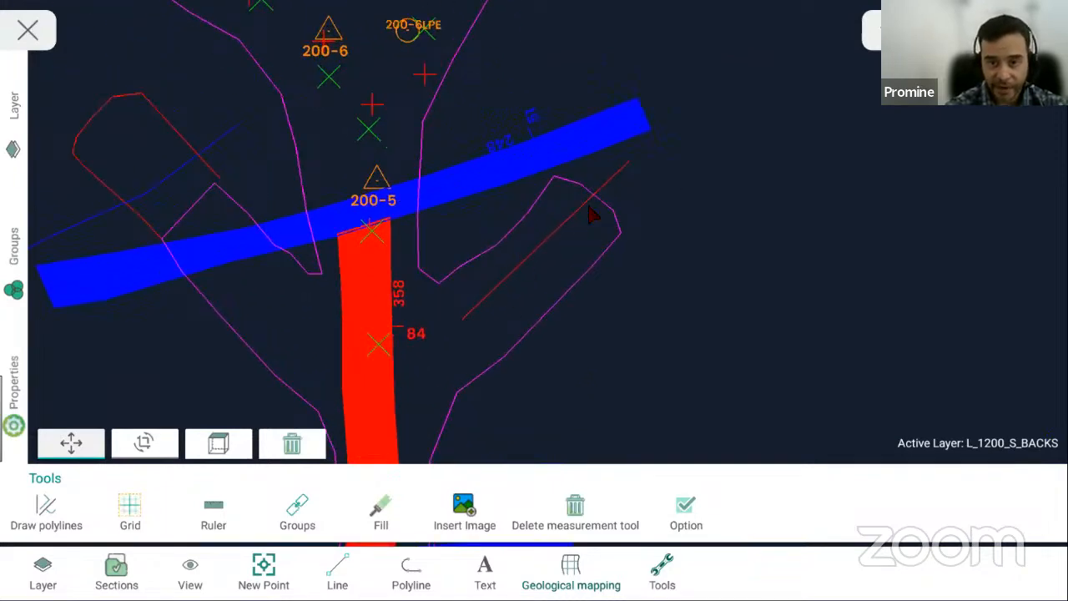
left_click(129, 507)
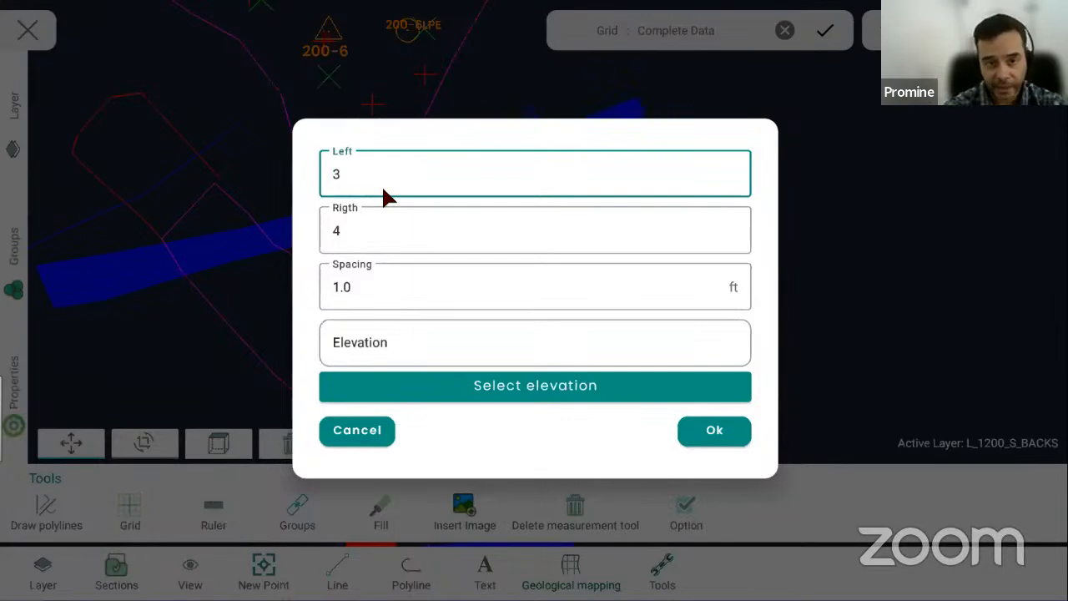
left_click(361, 175)
key("BackSpace")
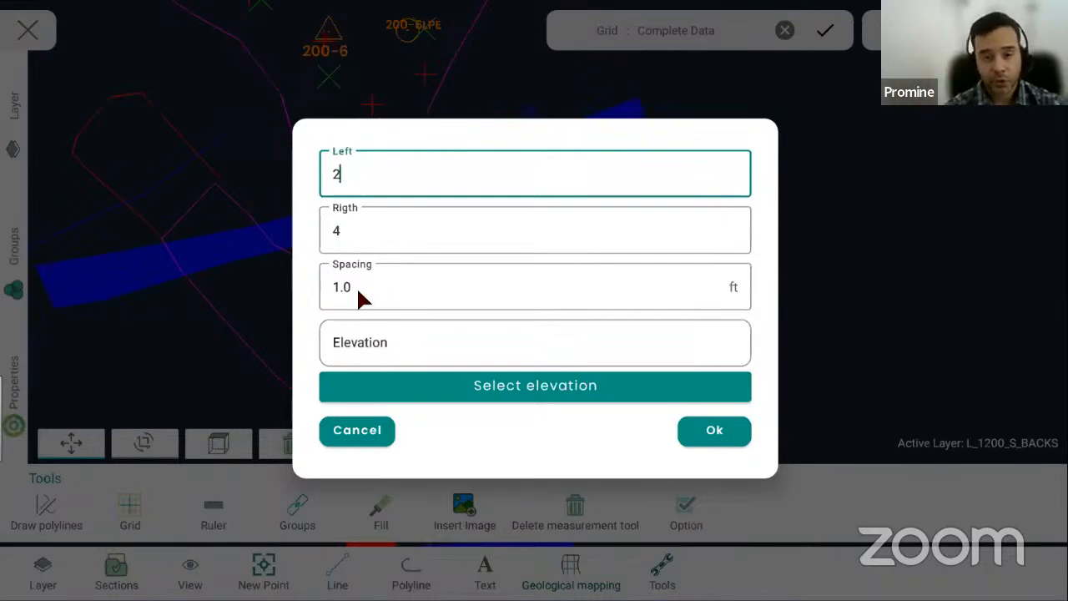
left_click(416, 343)
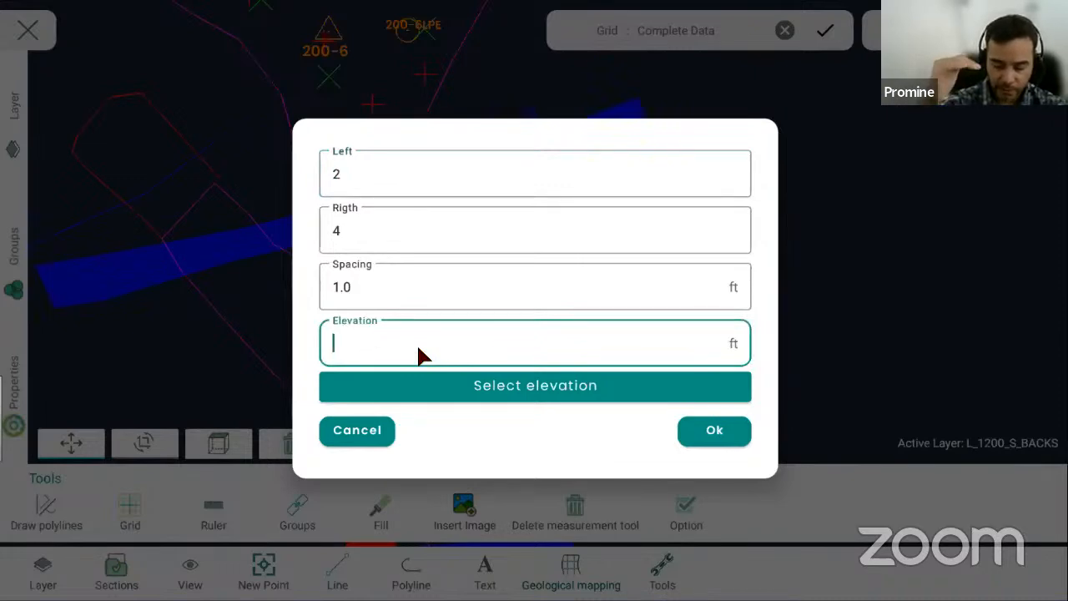
type("1204")
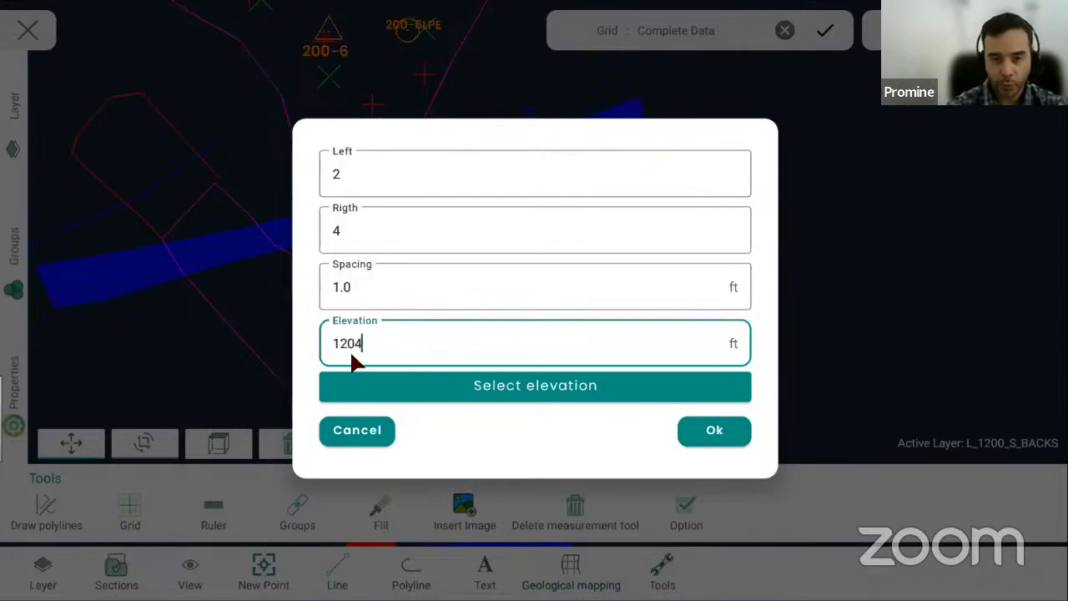
left_click(560, 397)
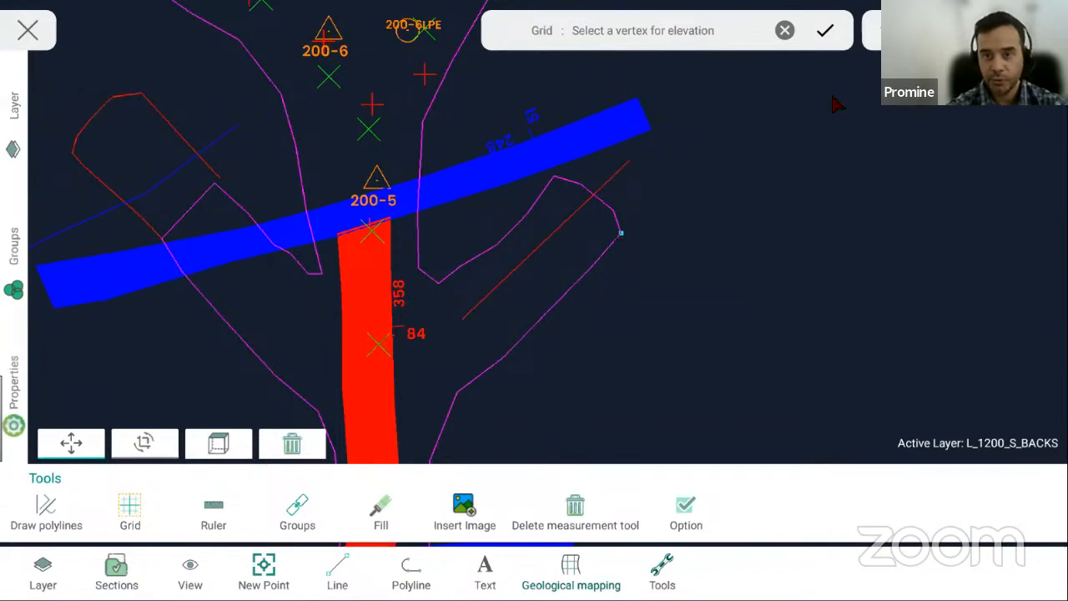
left_click(824, 31)
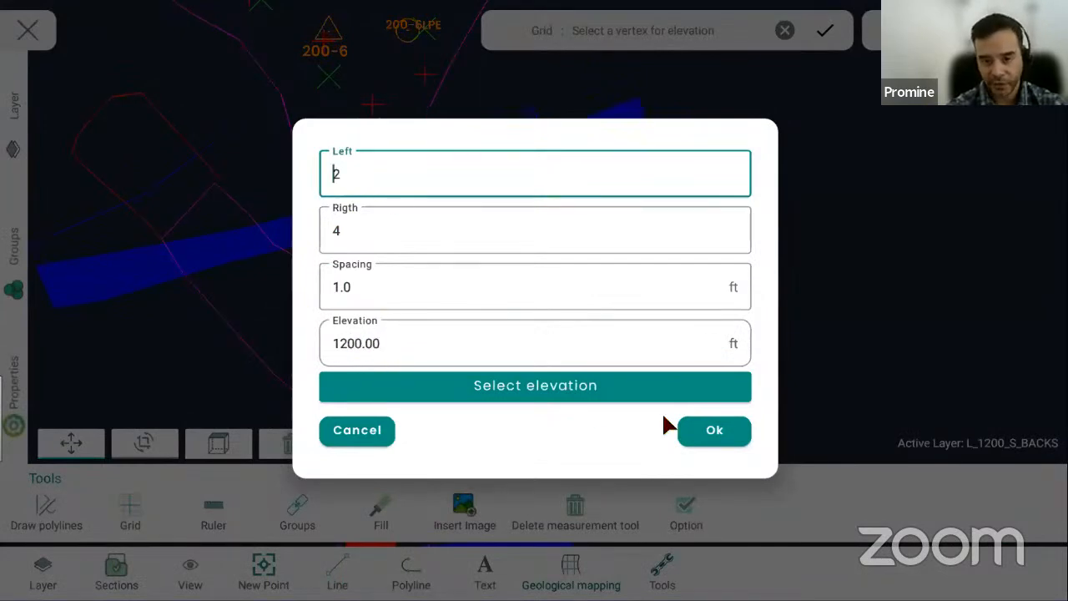
left_click(716, 434)
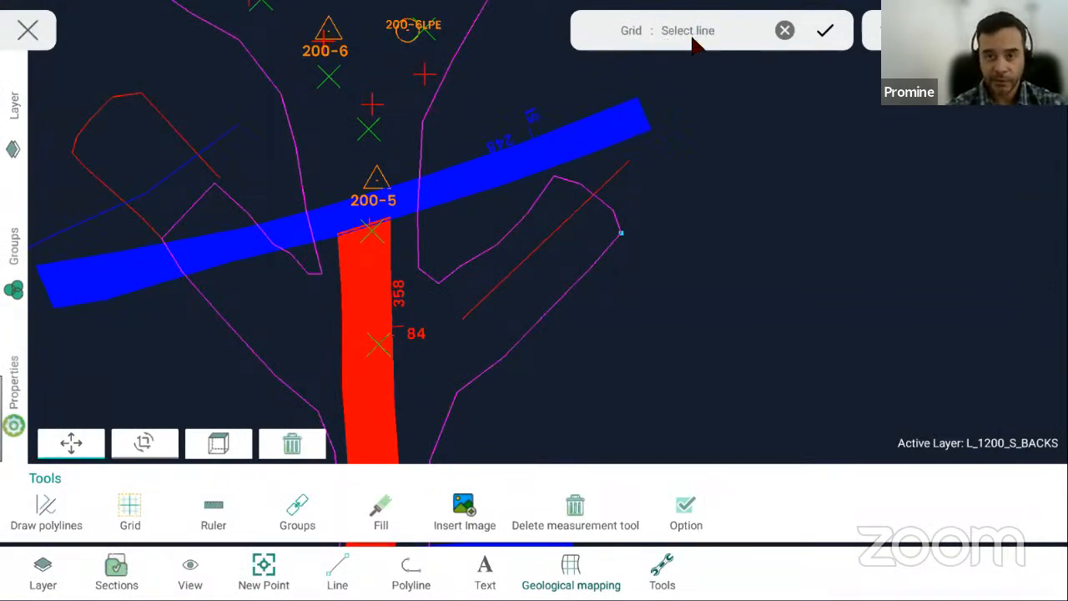
- Generate the grid along the red line through the right side branch
left_click(548, 244)
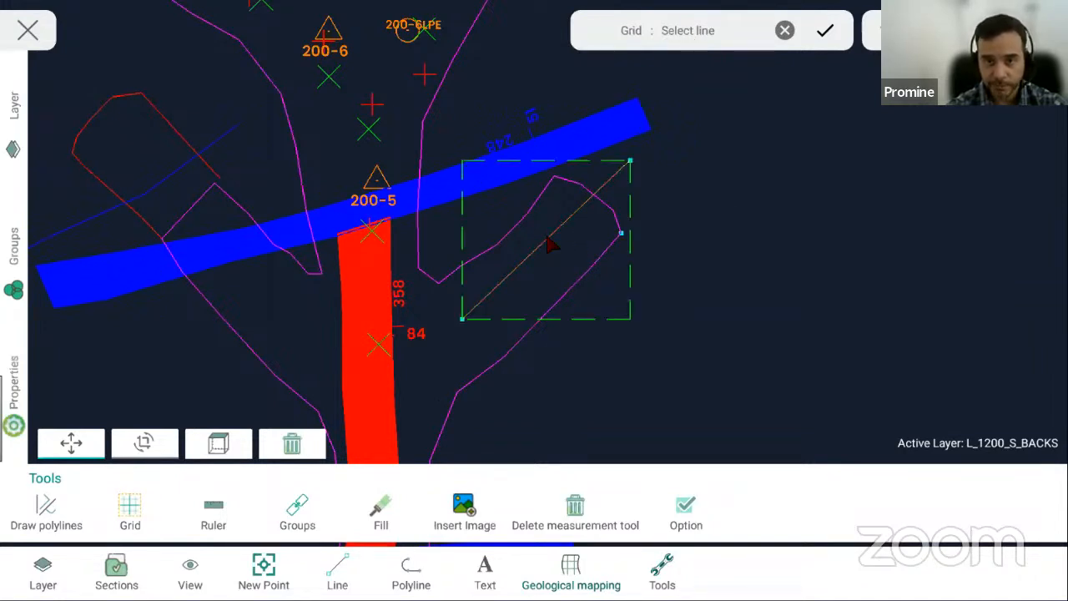
left_click(824, 33)
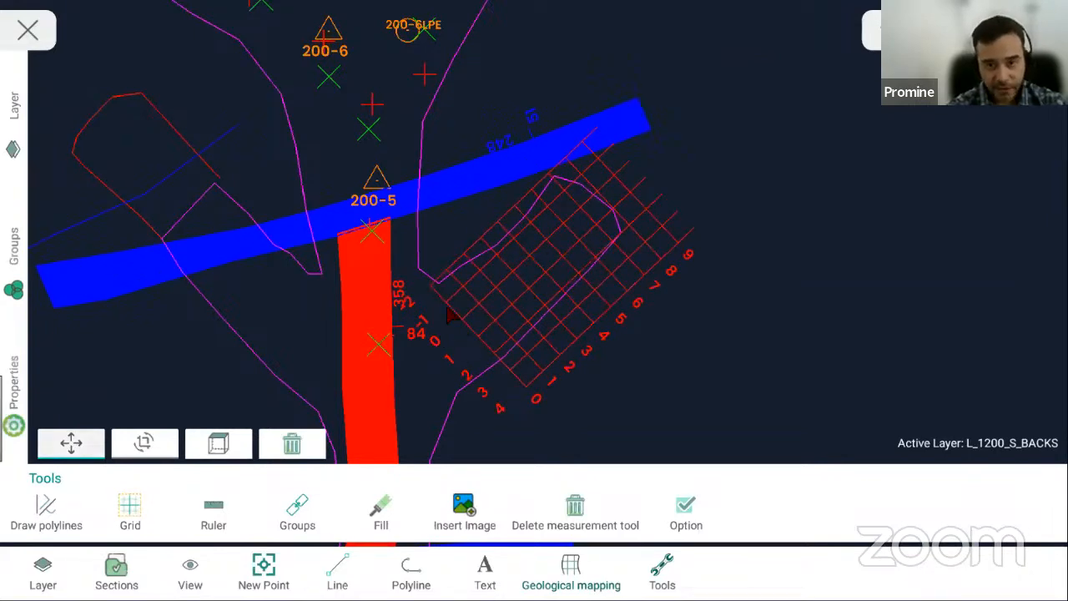
scroll(451, 316, "up", 3)
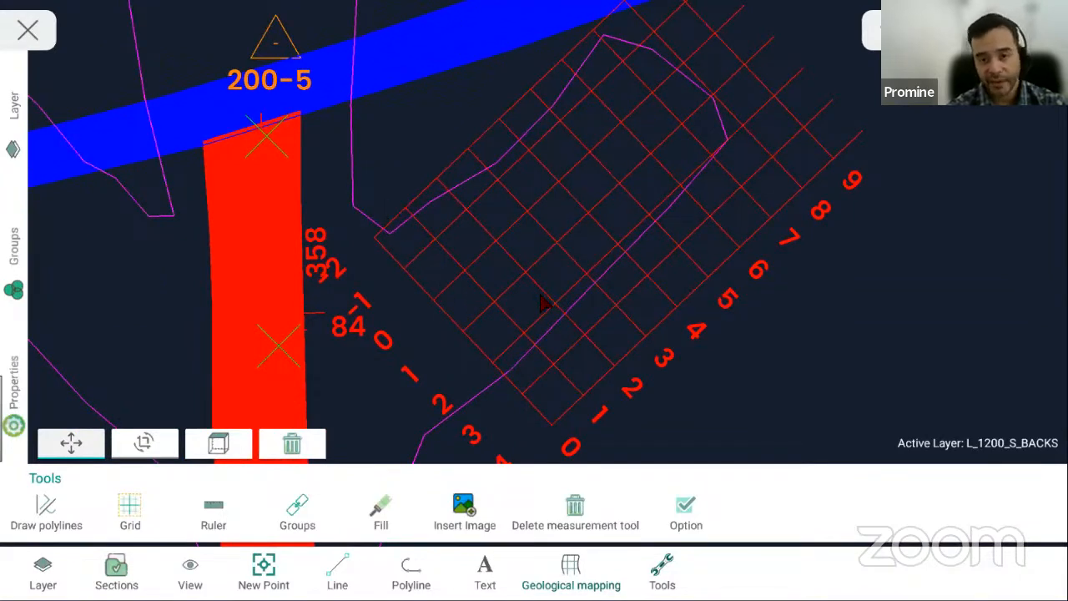
- Draw a Blue polyline diagonally across the gridded right side branch, extending past both walls
left_click_drag(541, 297, 546, 259)
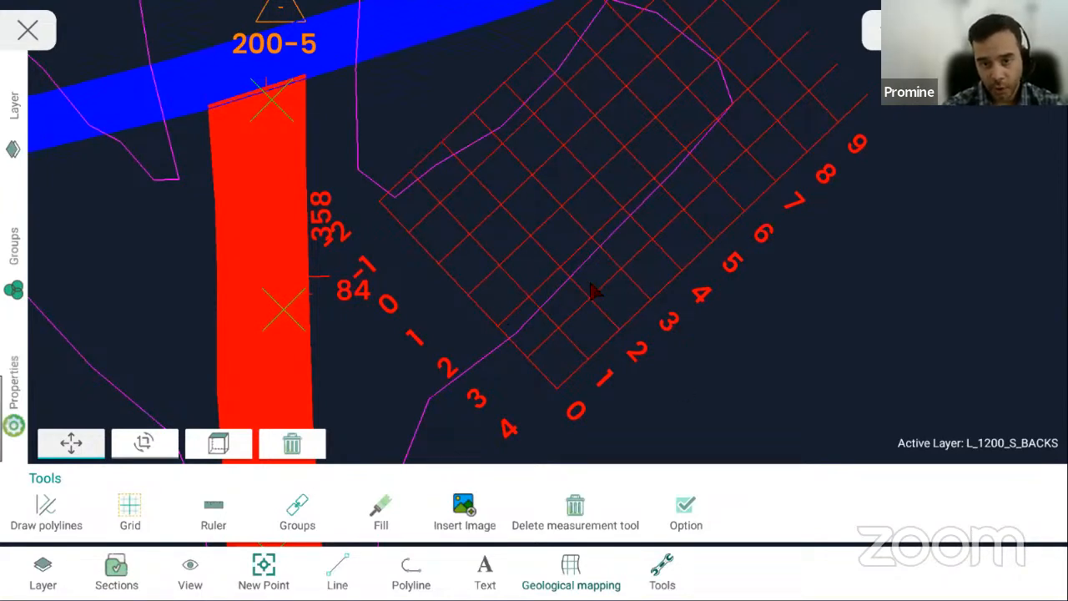
mouse_move(673, 253)
left_mouse_down()
mouse_move(658, 282)
mouse_move(660, 267)
left_mouse_up()
scroll(666, 238, "down", 1)
scroll(666, 244, "down", 2)
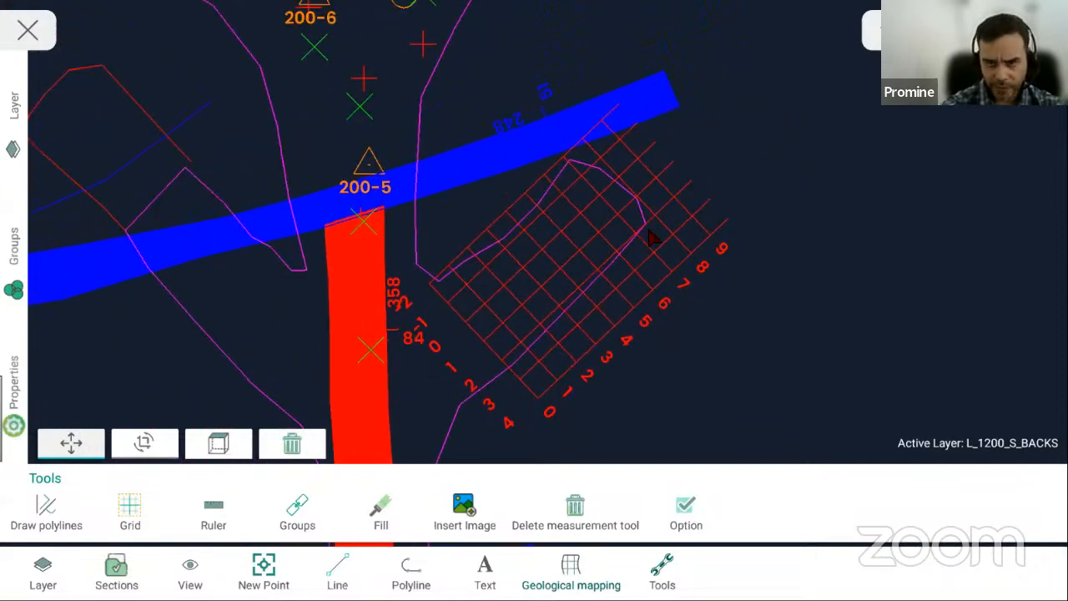
left_click(69, 524)
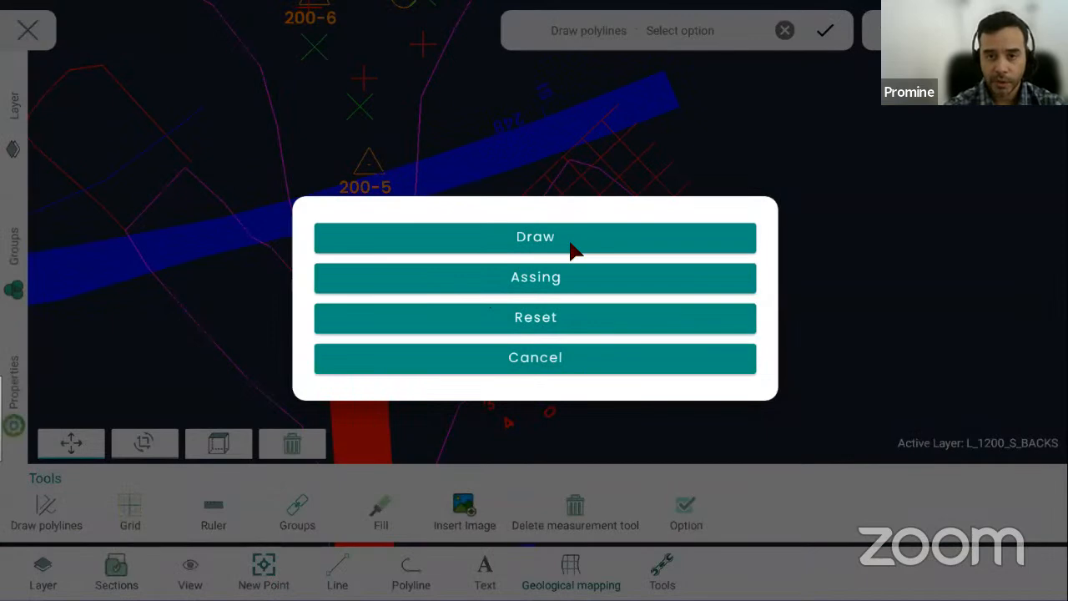
left_click(573, 244)
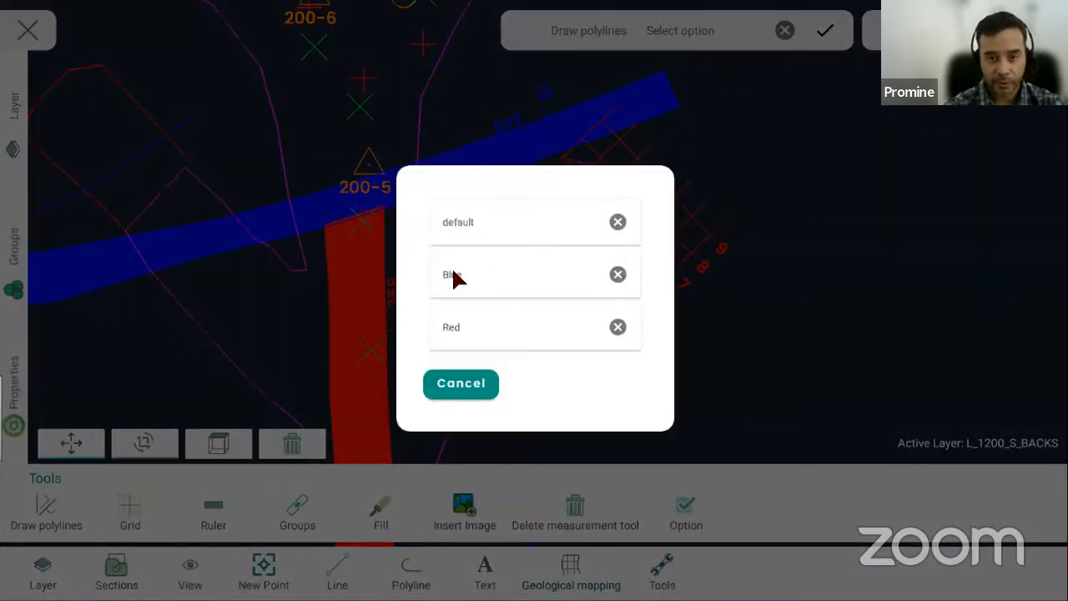
left_click(456, 278)
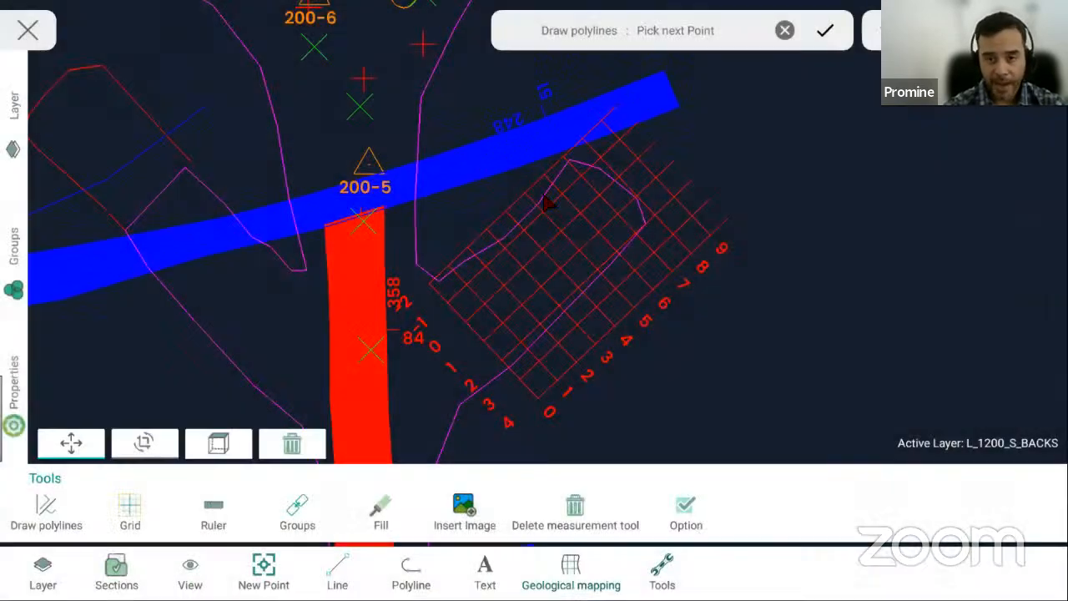
left_click(447, 226)
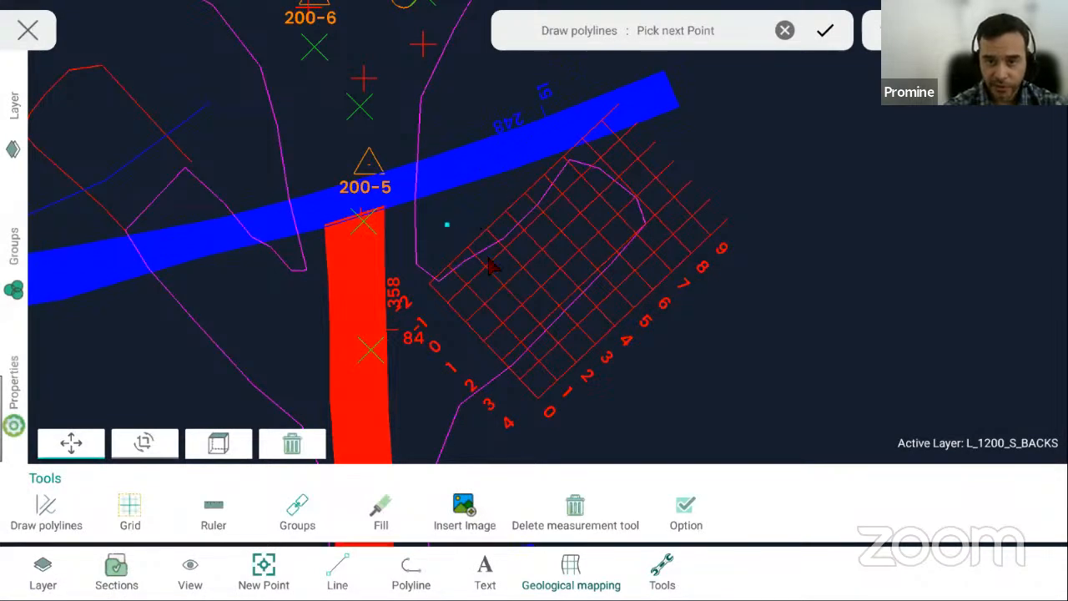
left_click(509, 271)
left_click(557, 296)
left_click(680, 356)
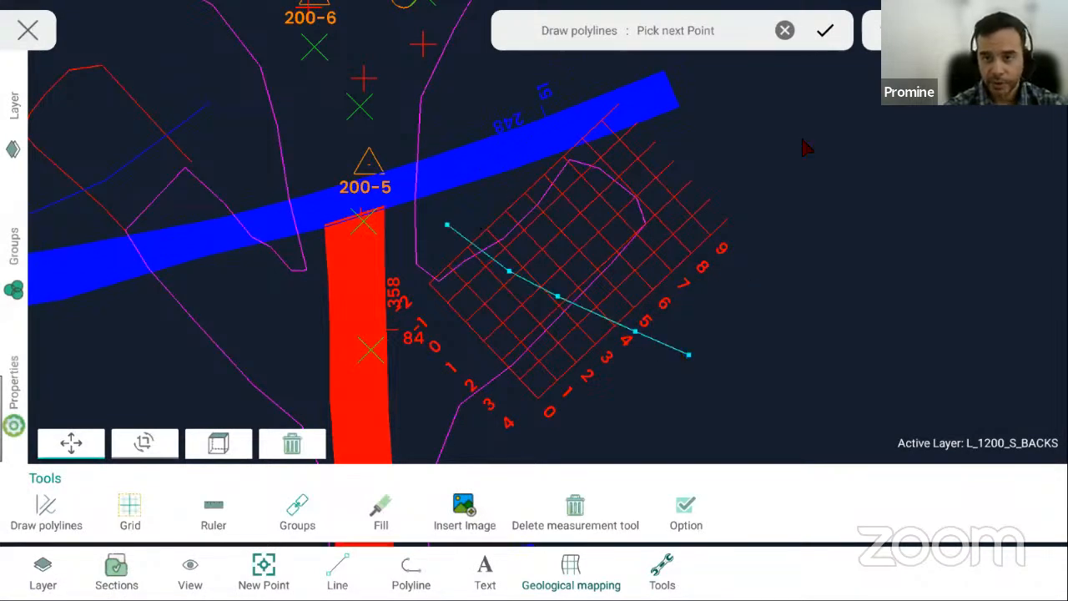
left_click(825, 30)
- Draw a four-point Naranja polyline across the right side branch, roughly parallel to the blue one and nearer the branch's outer end
left_click(50, 517)
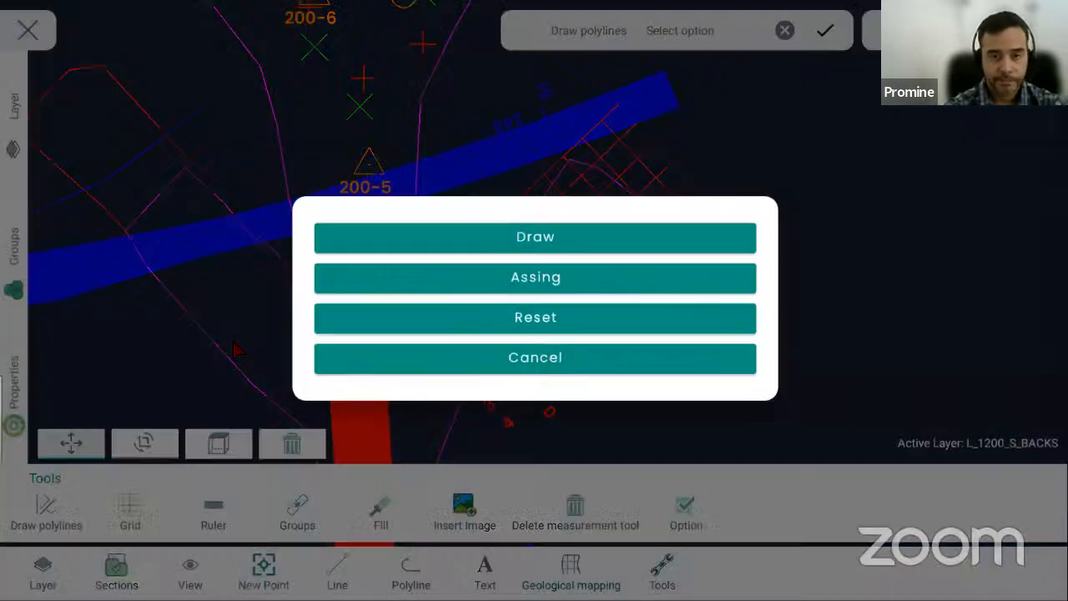
left_click(513, 240)
scroll(500, 295, "down", 5)
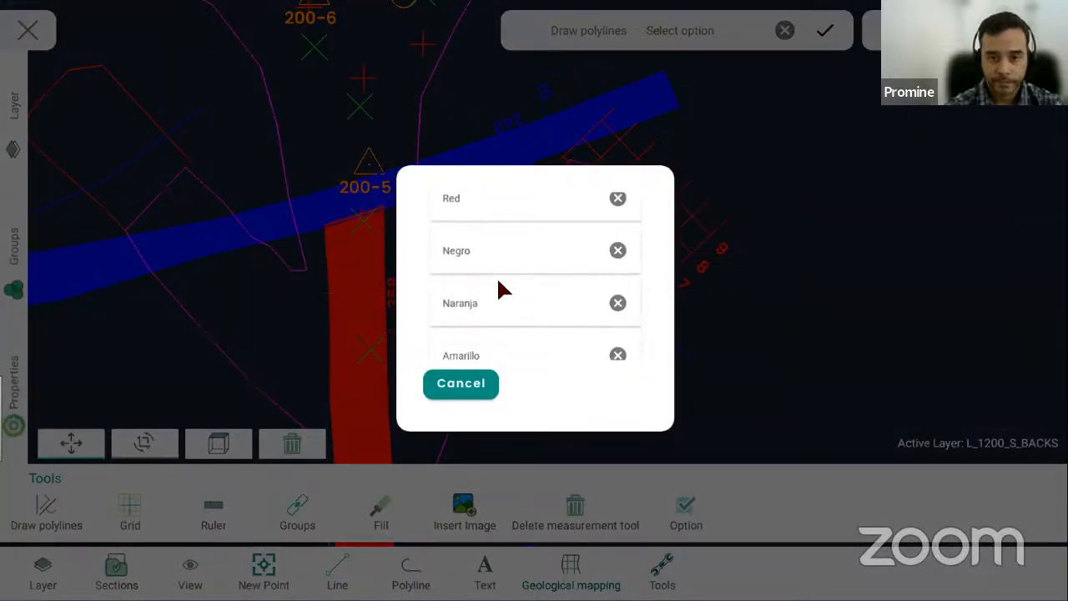
left_click_drag(505, 240, 470, 320)
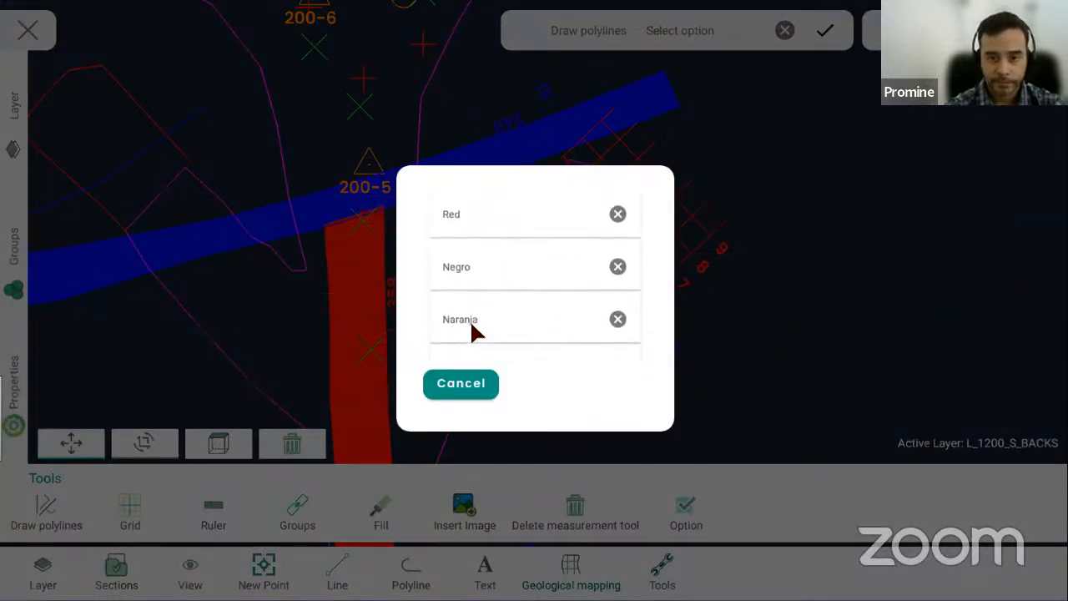
left_click(470, 320)
left_click(486, 190)
left_click(567, 222)
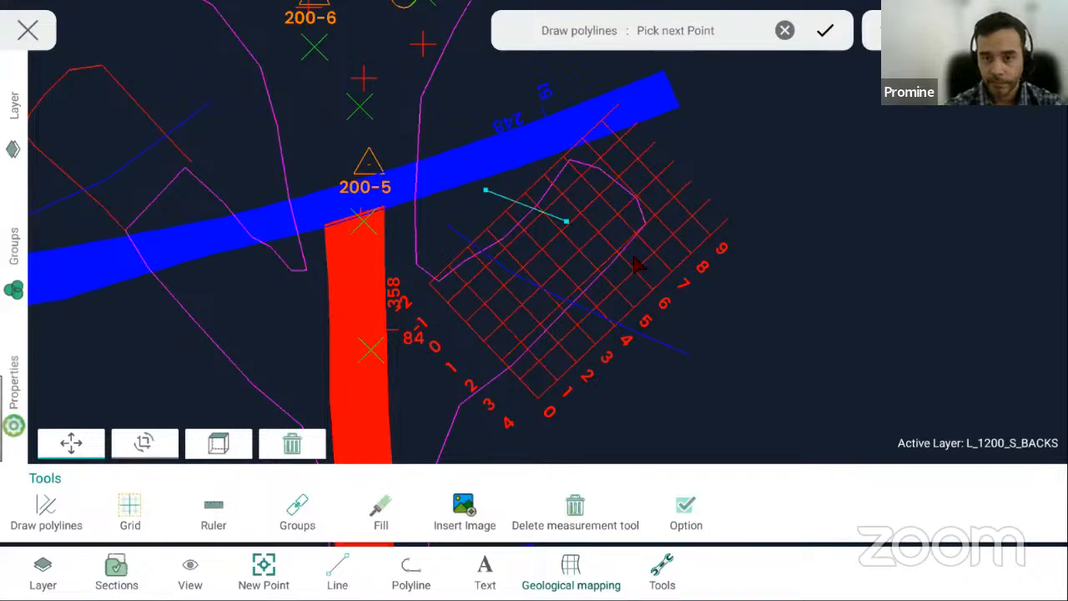
left_click(631, 257)
left_click(752, 302)
left_click(827, 31)
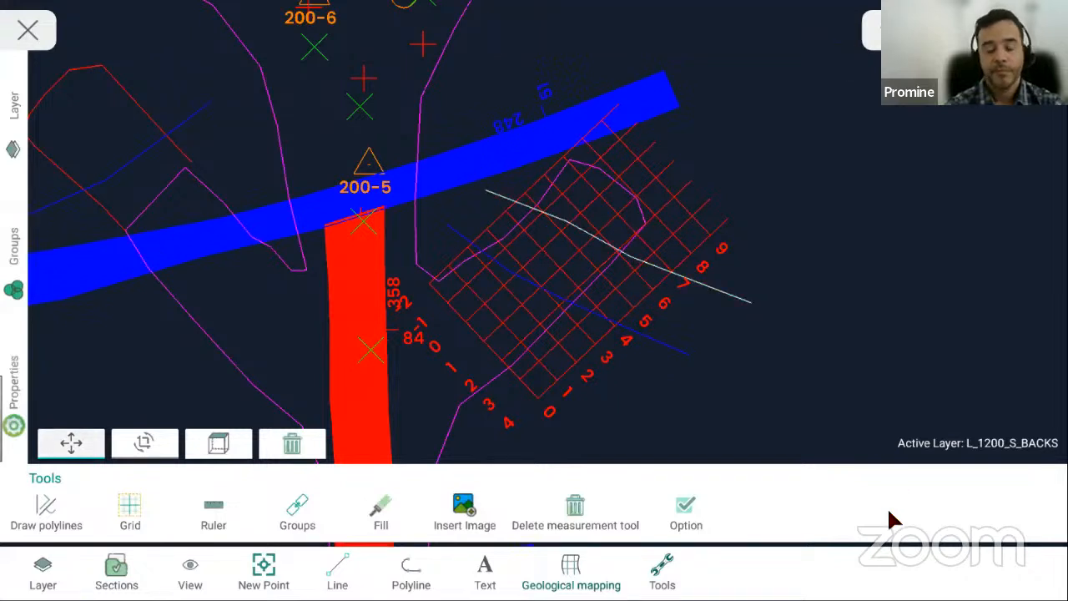
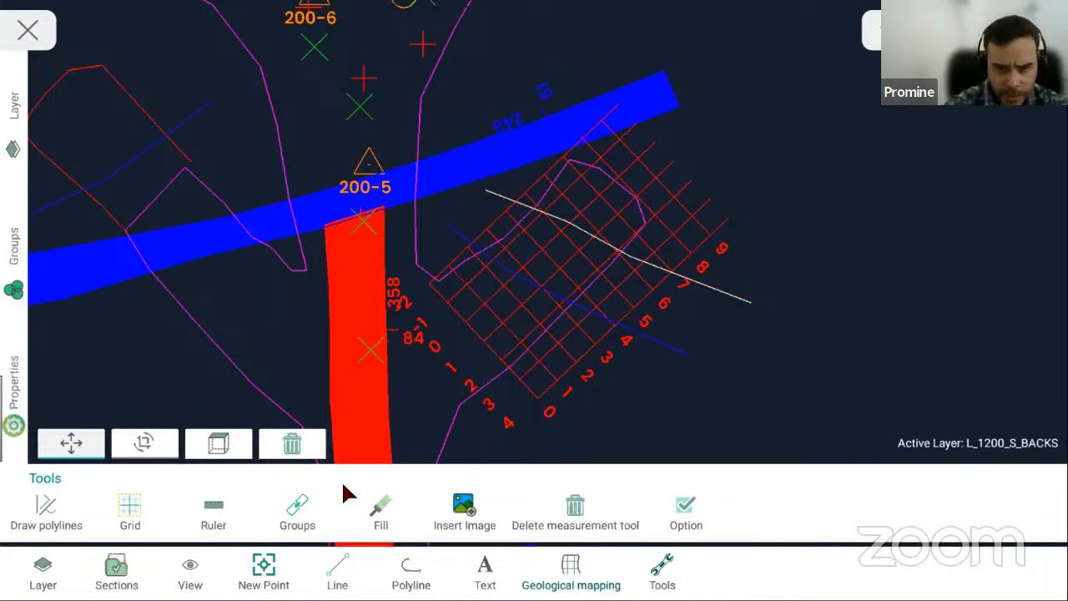
- Delete the measurement grid over the right side branch and the red line running lengthwise through it
left_click(584, 510)
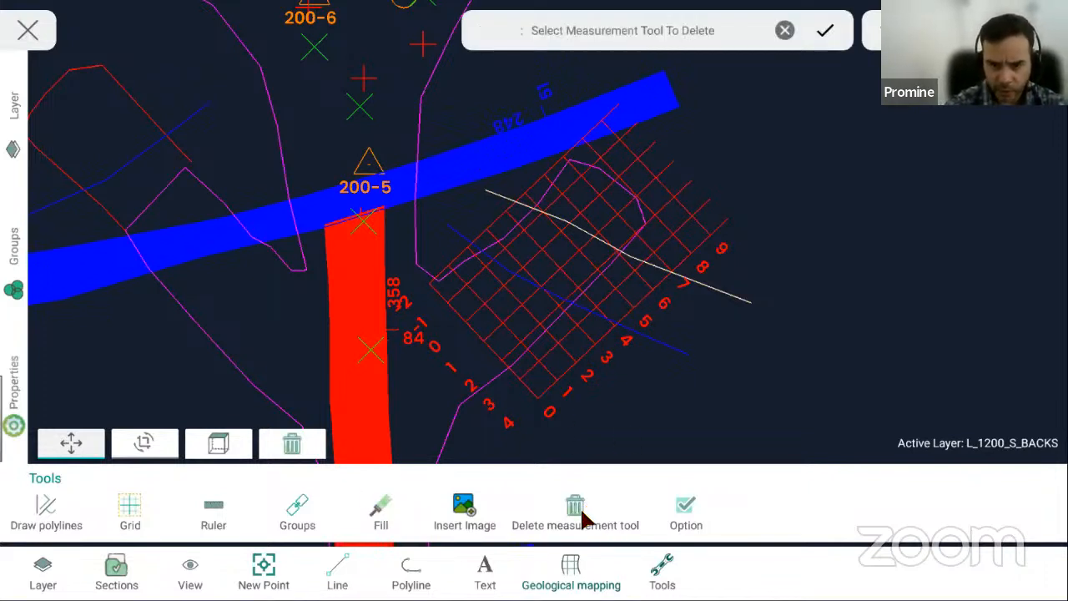
left_click(573, 365)
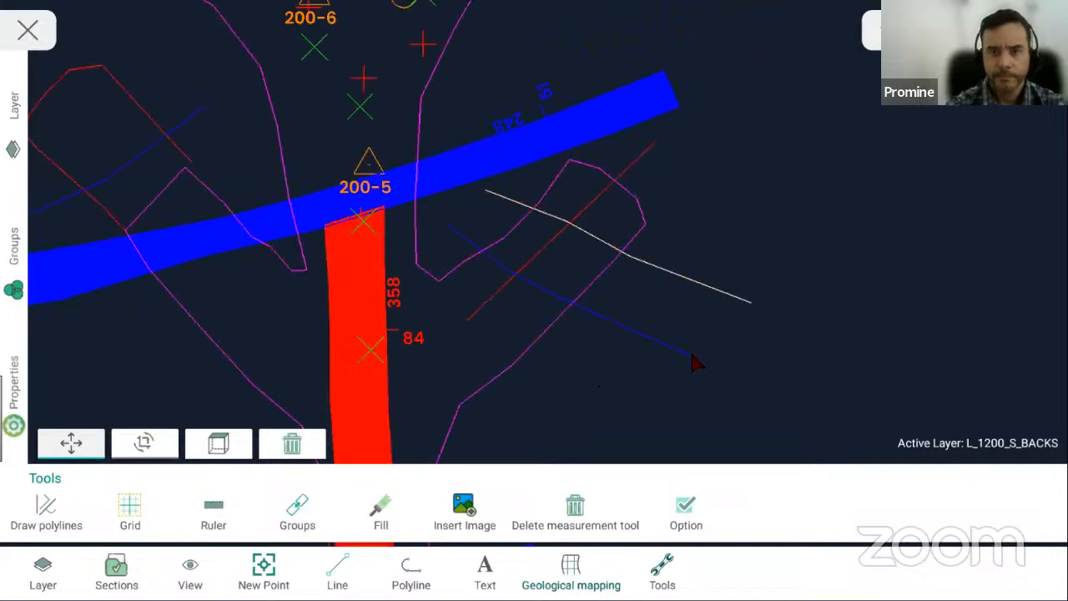
left_click(589, 210)
left_click(292, 443)
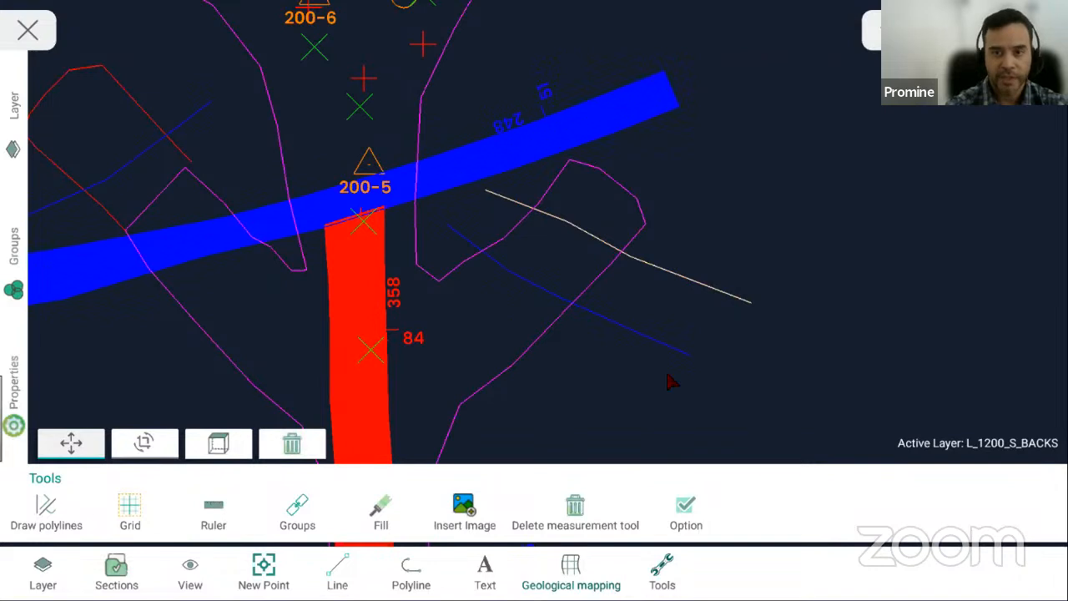
- Set the elevation of the blue polyline crossing the right side branch to 1204
left_click(632, 336)
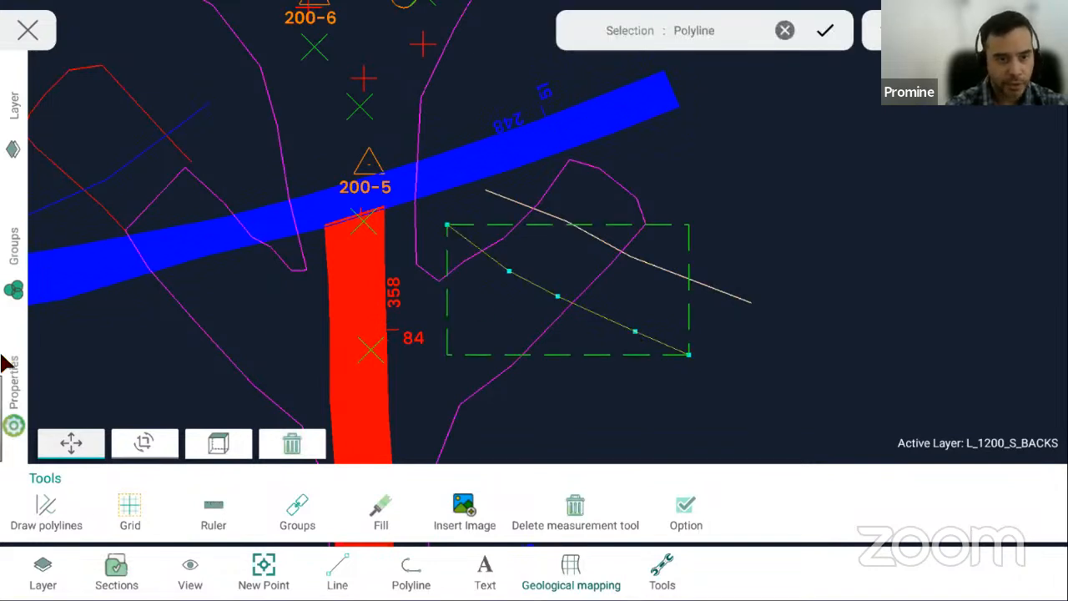
left_click(15, 406)
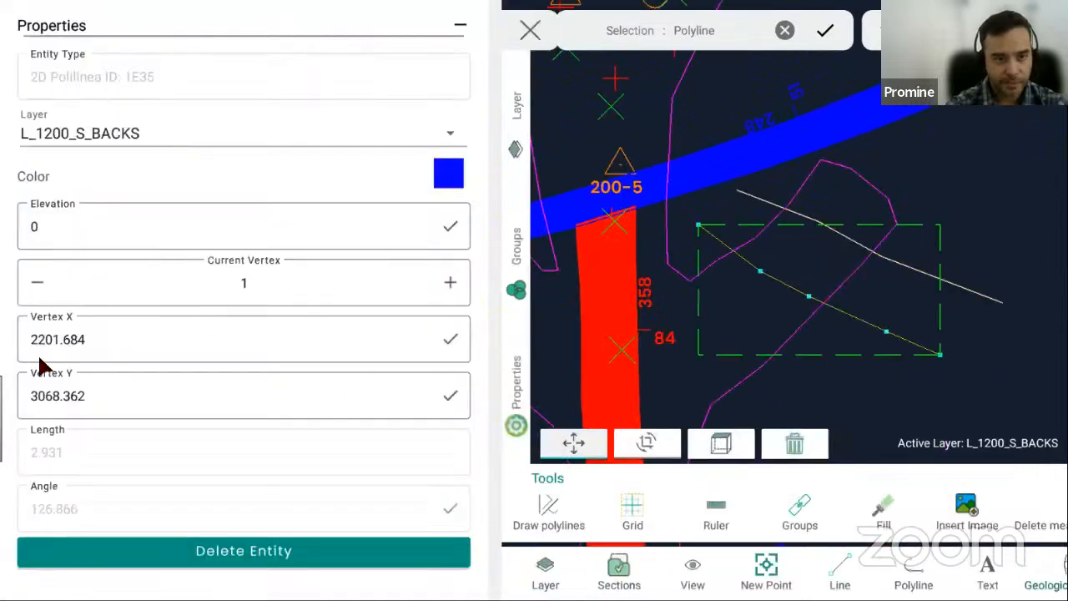
left_click(84, 239)
key("BackSpace")
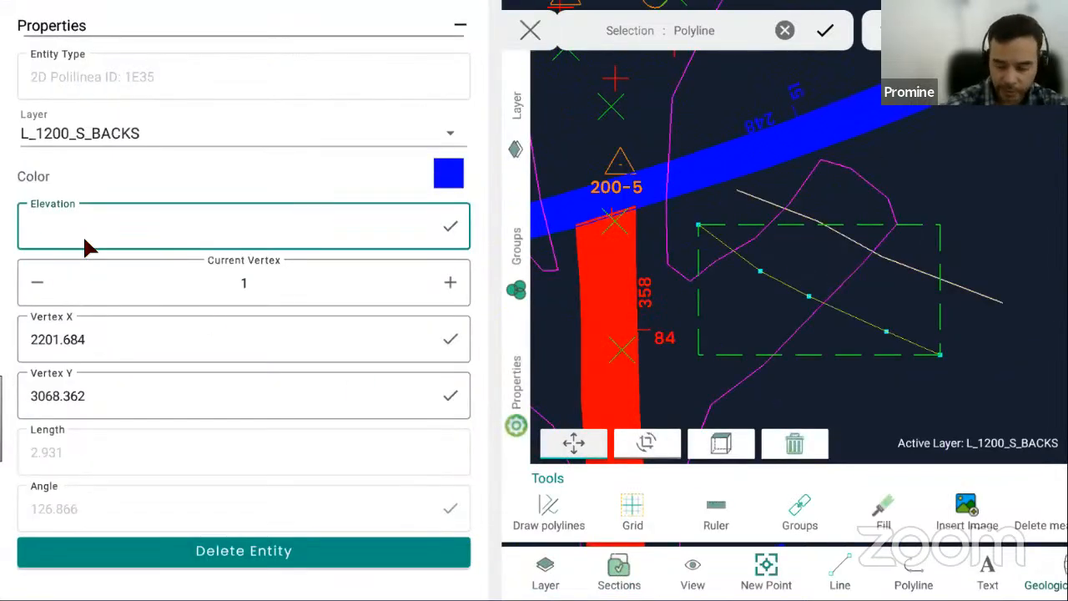
type("1204")
left_click(447, 229)
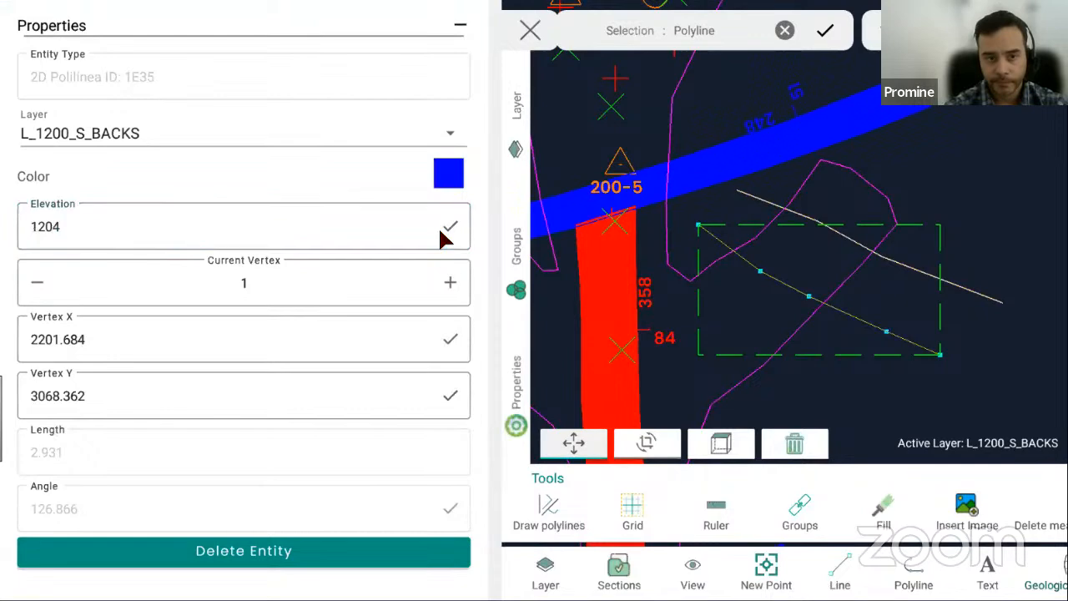
- Set the elevation of the orange polyline crossing the right side branch to 1200 and clear the selection
left_click(788, 219)
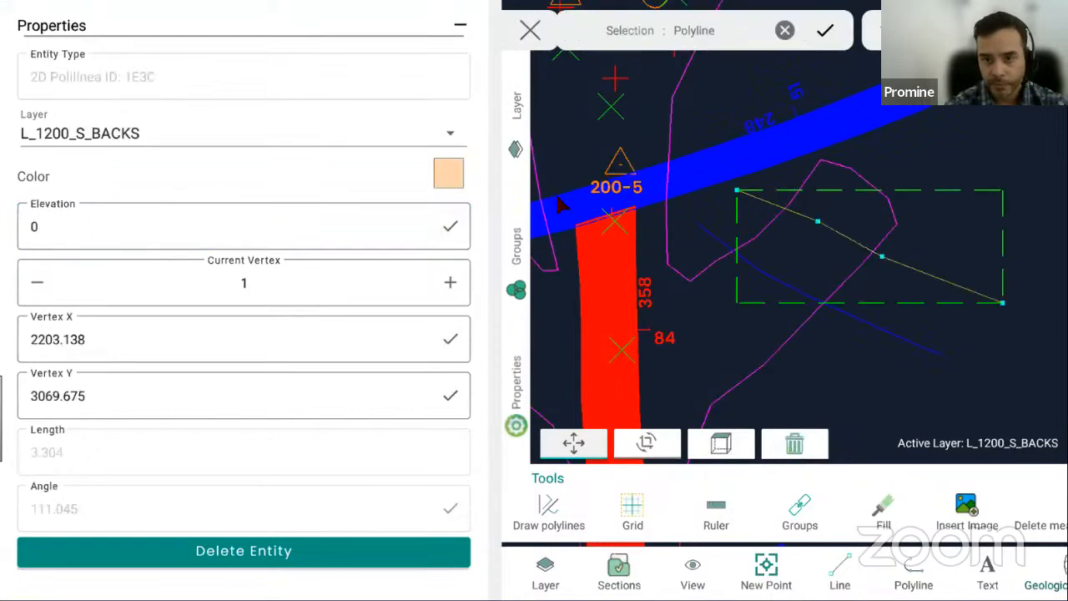
left_click(93, 234)
key("BackSpace")
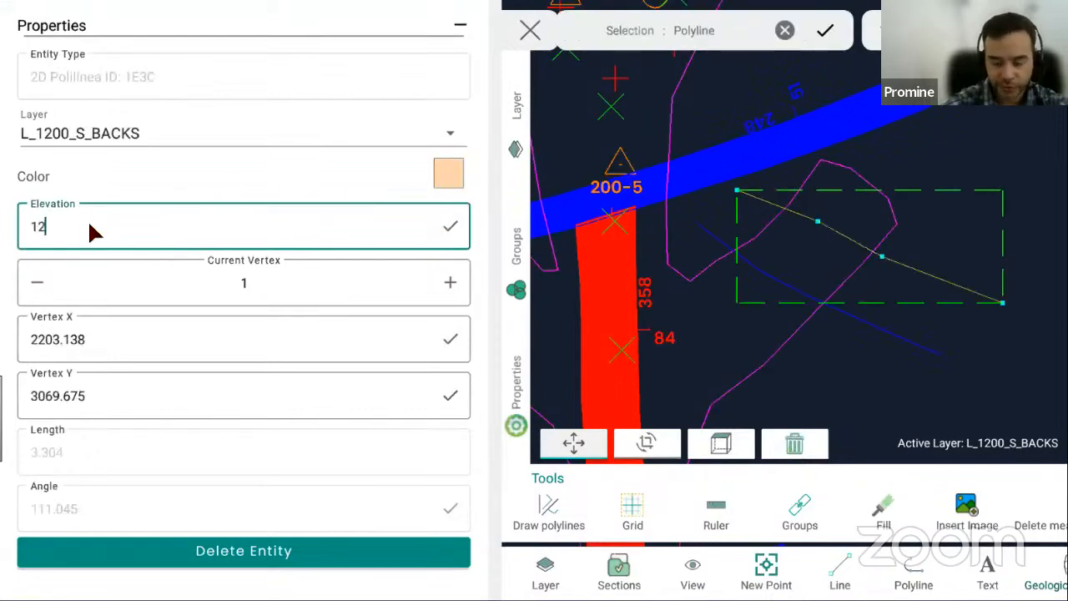
type("1200")
left_click(451, 226)
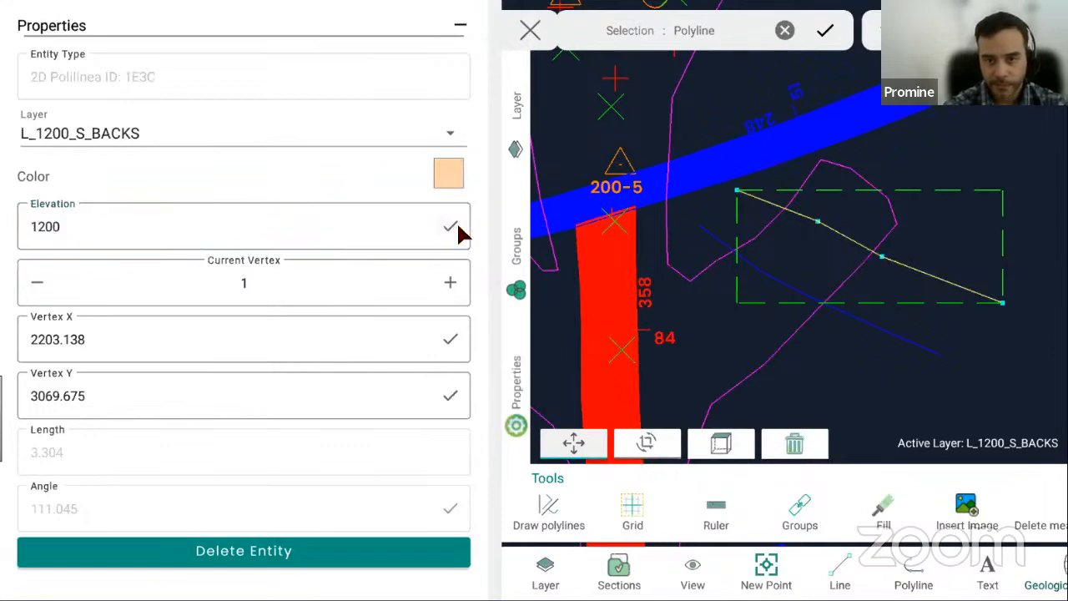
left_click(462, 30)
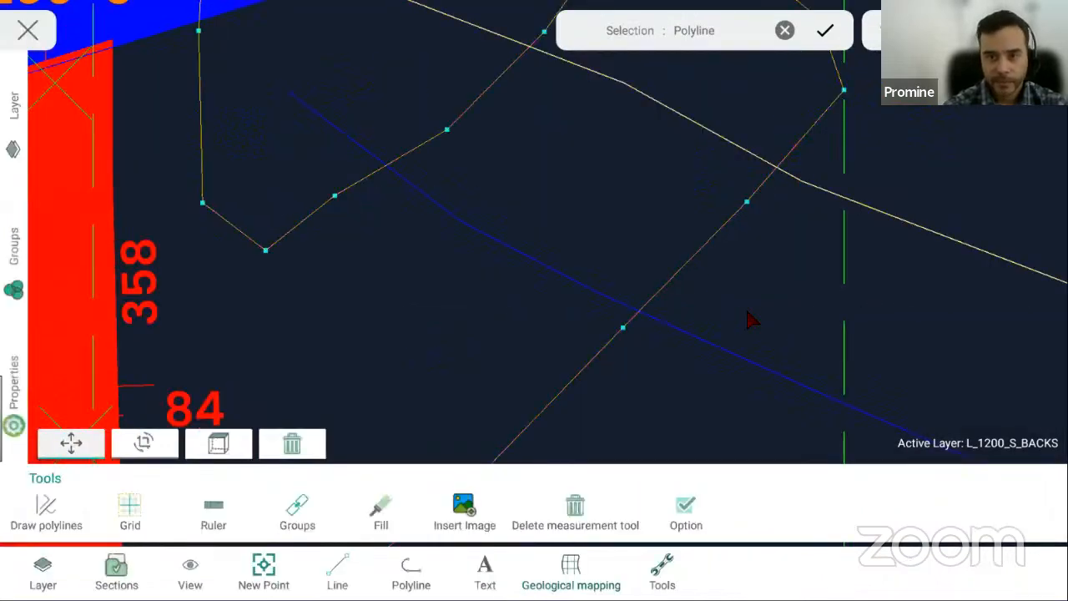
left_click(825, 31)
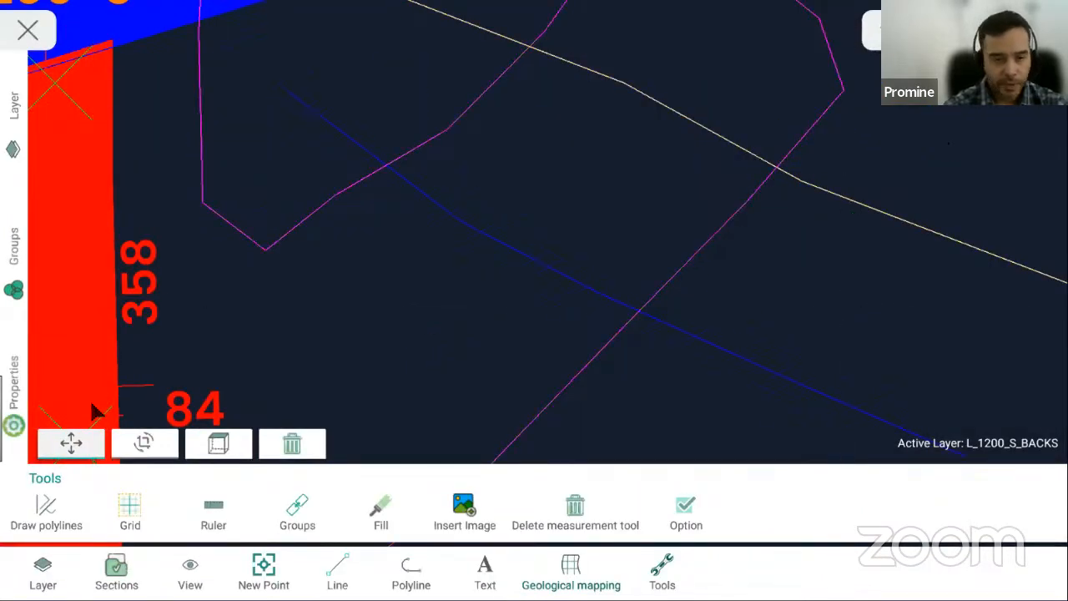
- Rotate the model in 3D to examine the heights of the blue and orange polylines relative to the side branch
left_click(160, 439)
left_click_drag(541, 388, 464, 309)
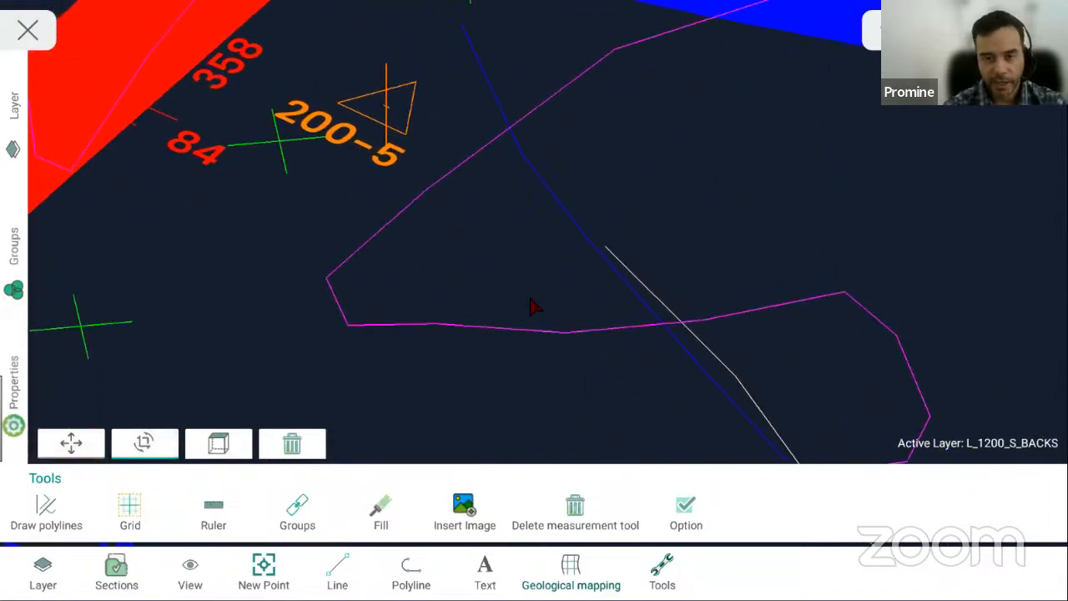
- Inspect the mapped drift and its structure lines in 3D and return to the plan view
scroll(550, 293, "down", 3)
left_click_drag(559, 321, 779, 389)
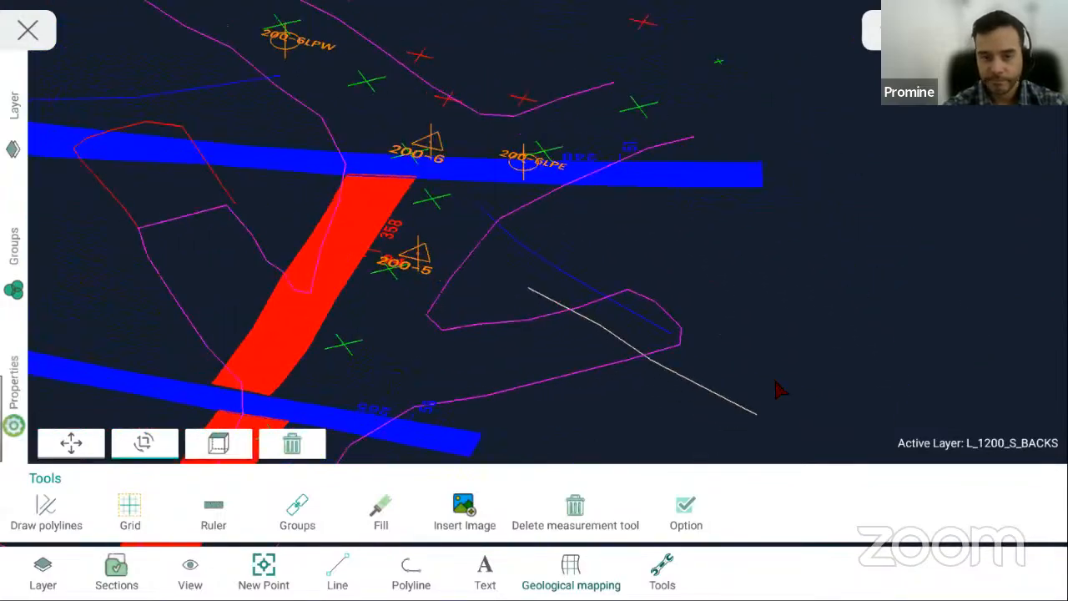
left_click(230, 449)
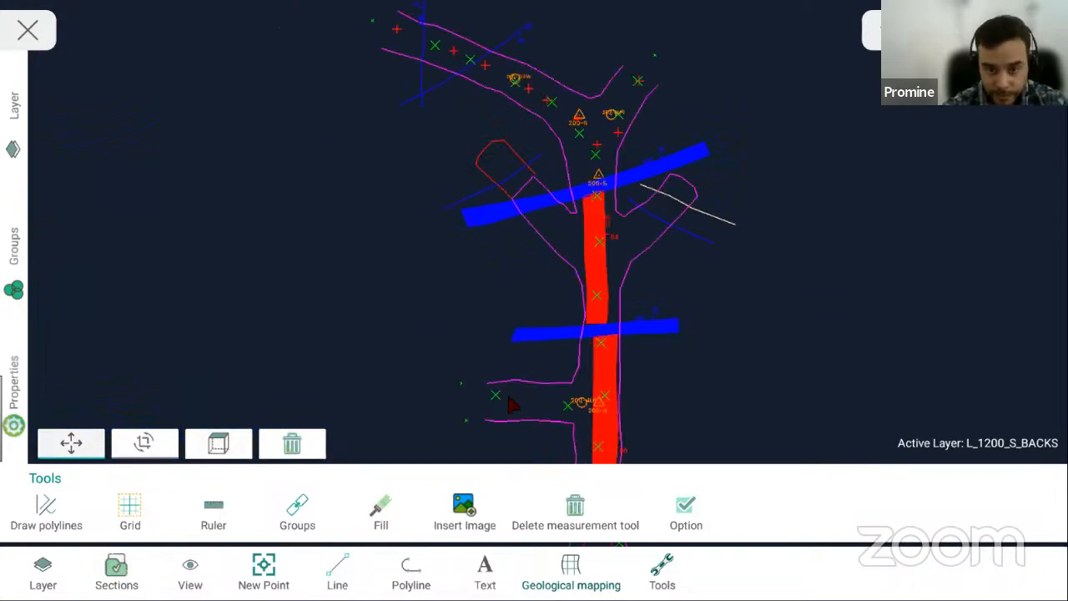
left_click(663, 578)
left_click(670, 583)
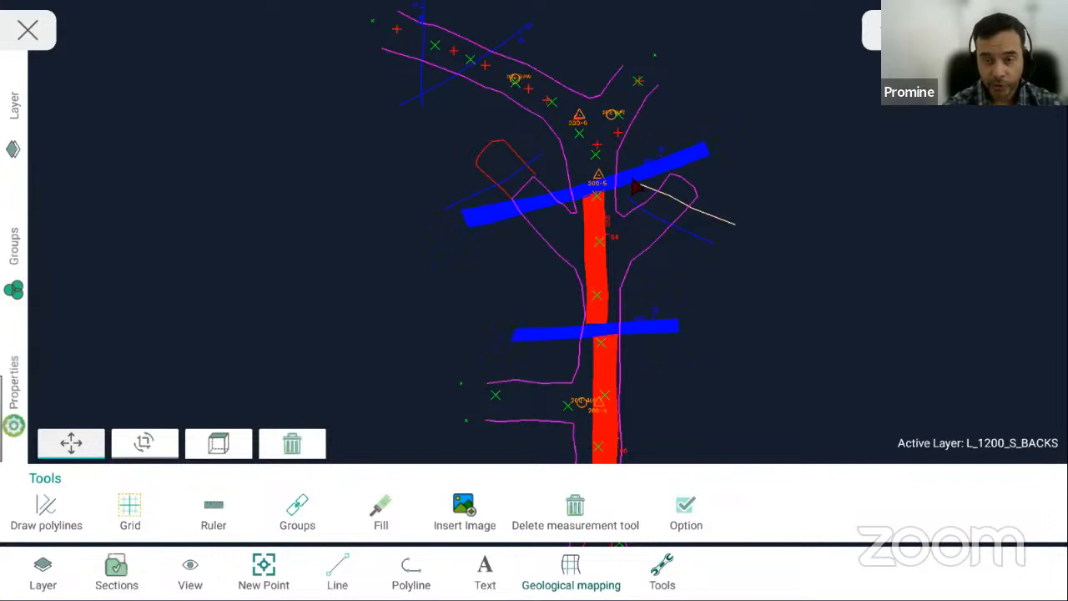
left_click_drag(518, 269, 472, 311)
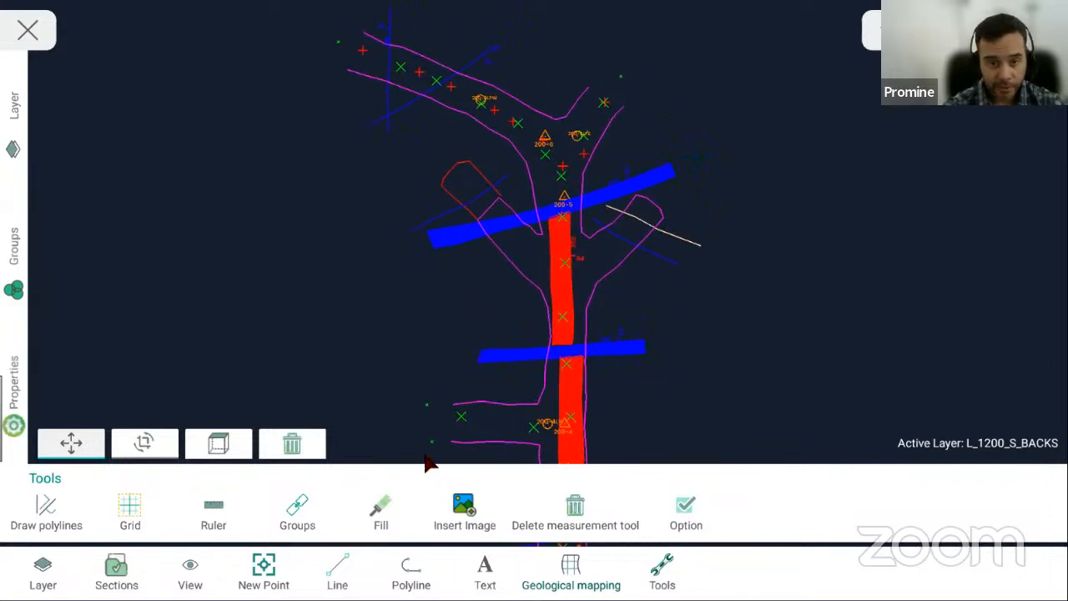
- Draw a narrow closed polyline crossing the red band and both drift walls, just above the lower blue band
left_click(401, 568)
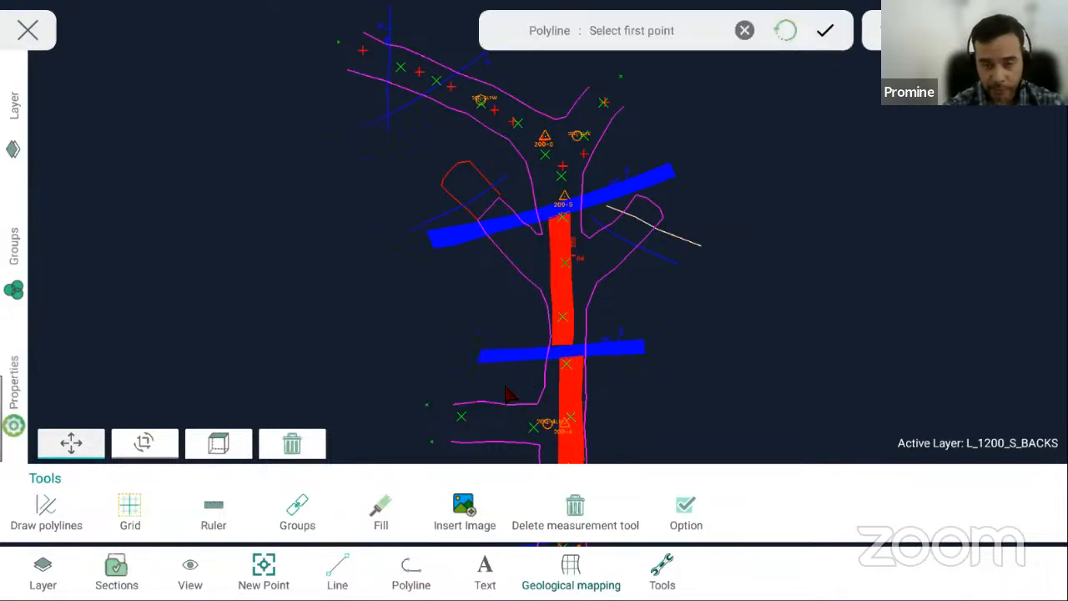
left_click(509, 293)
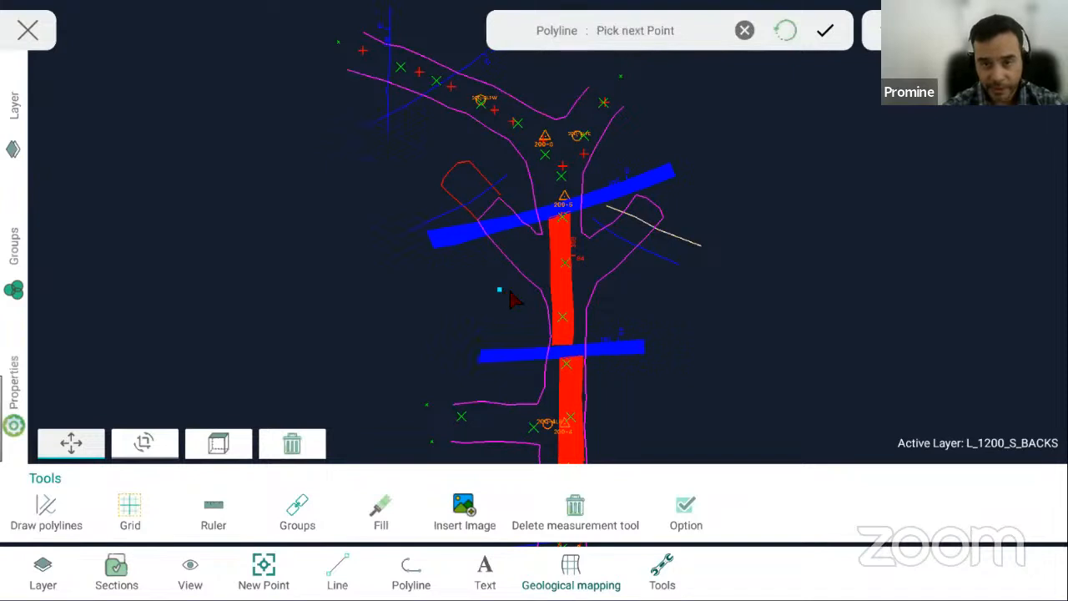
left_click(537, 294)
left_click(583, 300)
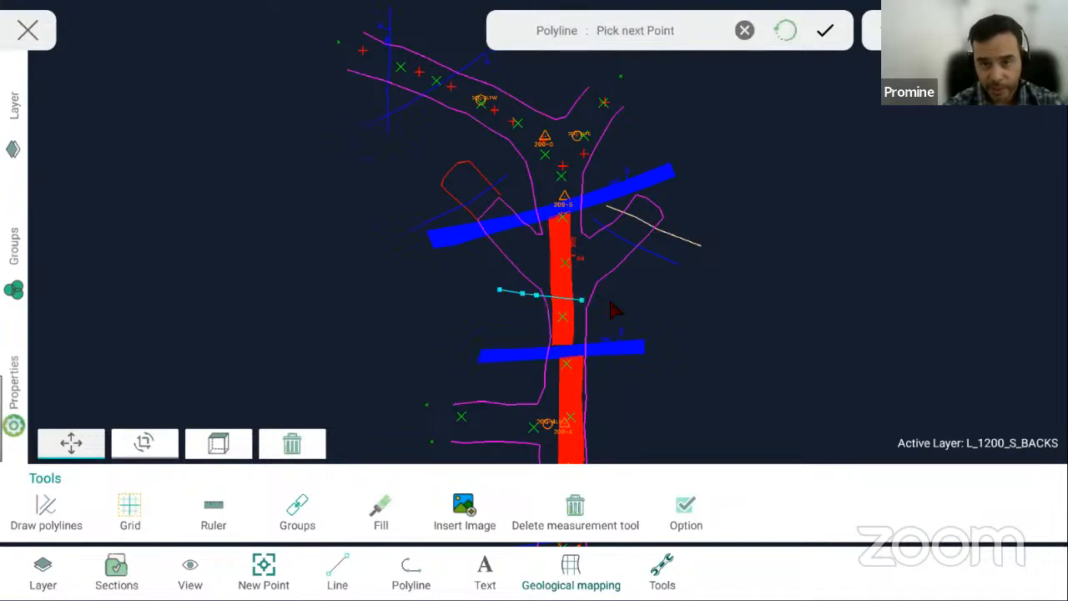
left_click(611, 302)
left_click(628, 310)
left_click(604, 314)
left_click(587, 311)
left_click(540, 315)
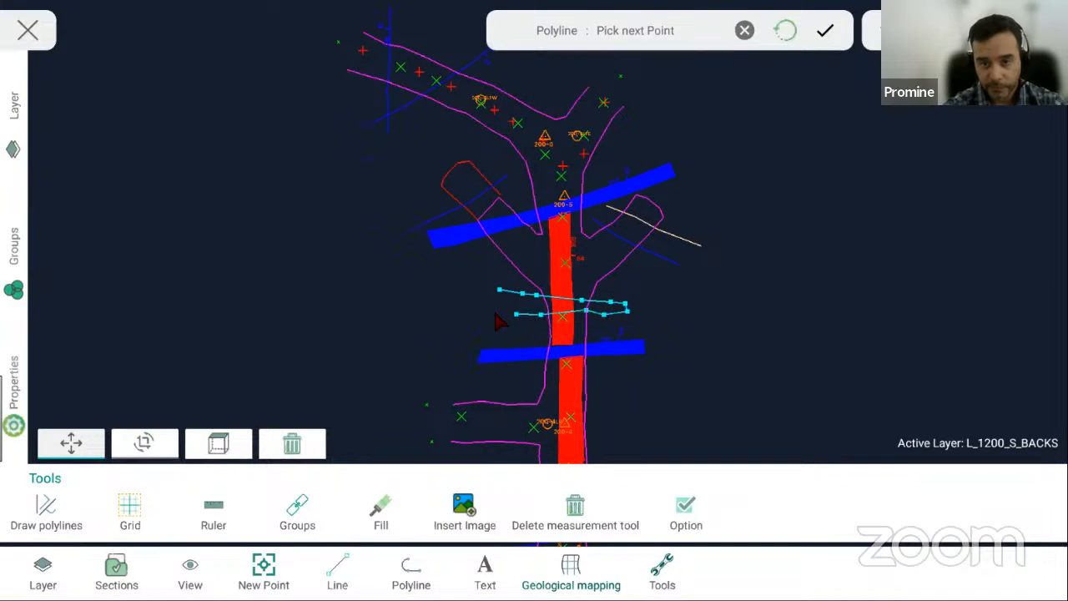
left_click(498, 314)
left_click(784, 31)
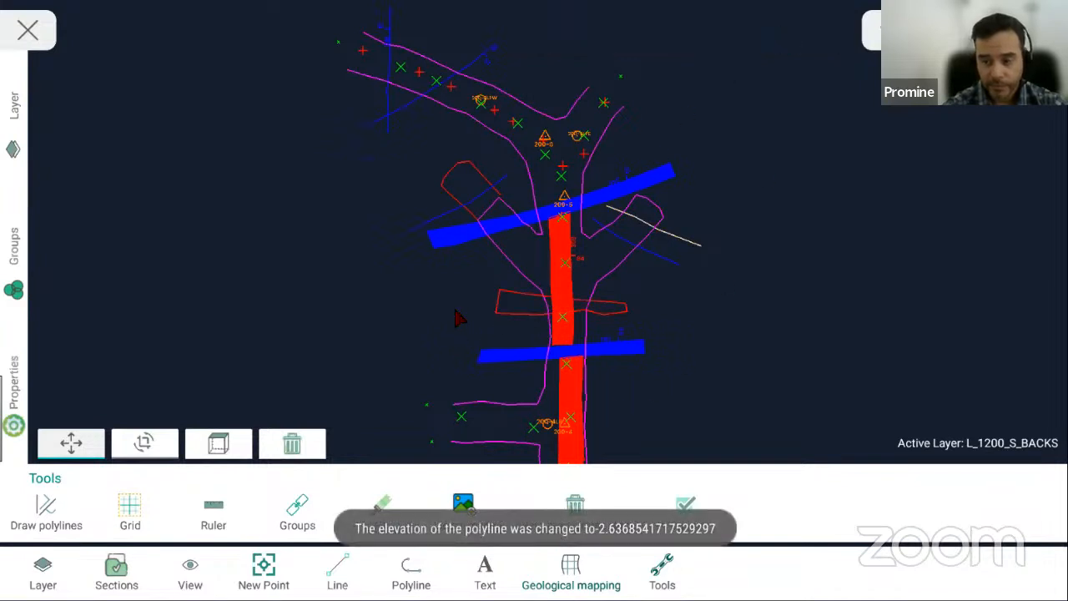
- Set the elevation of the newly drawn closed polyline to 1204 and deselect it
left_click(518, 323)
left_click(19, 417)
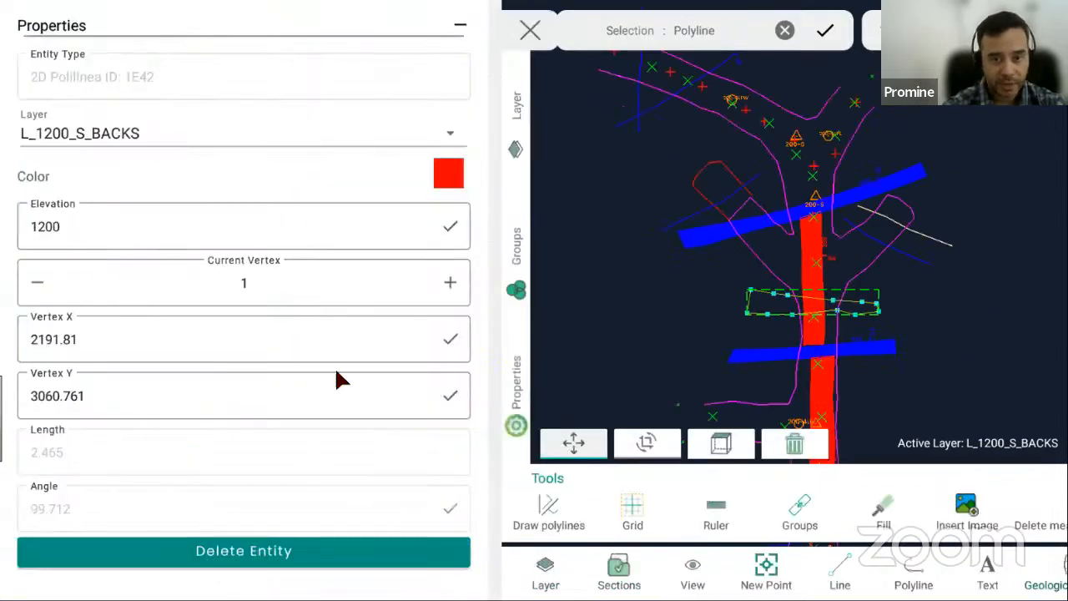
left_click(64, 229)
key("BackSpace")
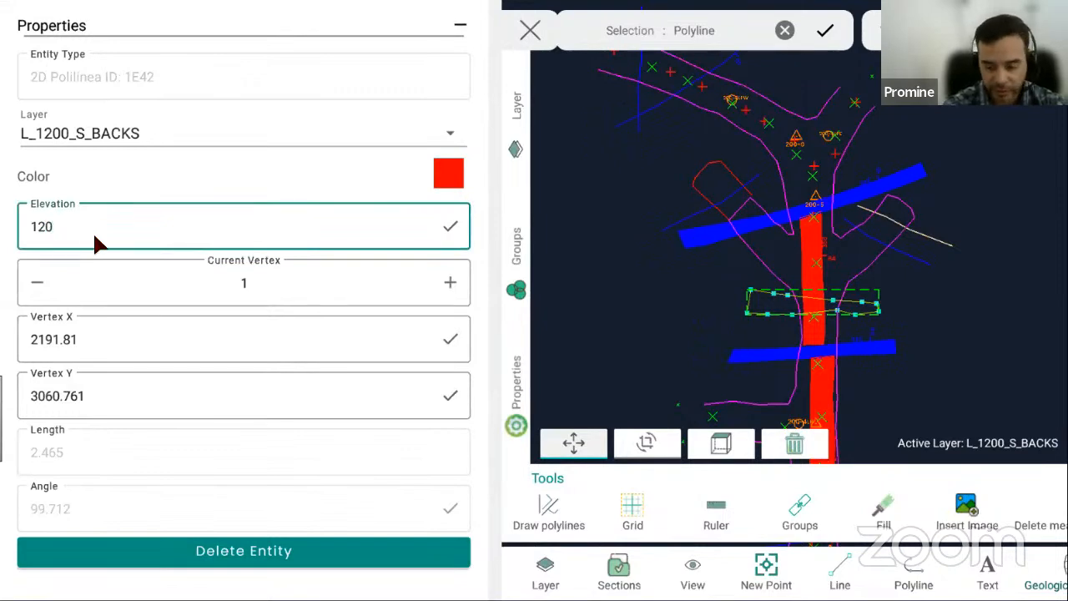
type("4")
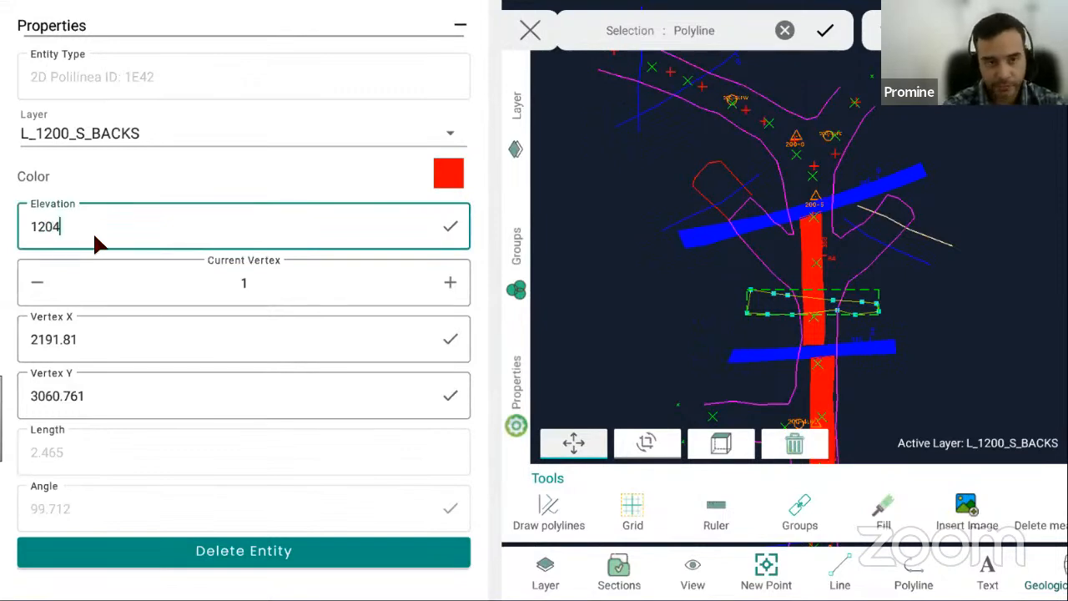
left_click(455, 231)
left_click(460, 28)
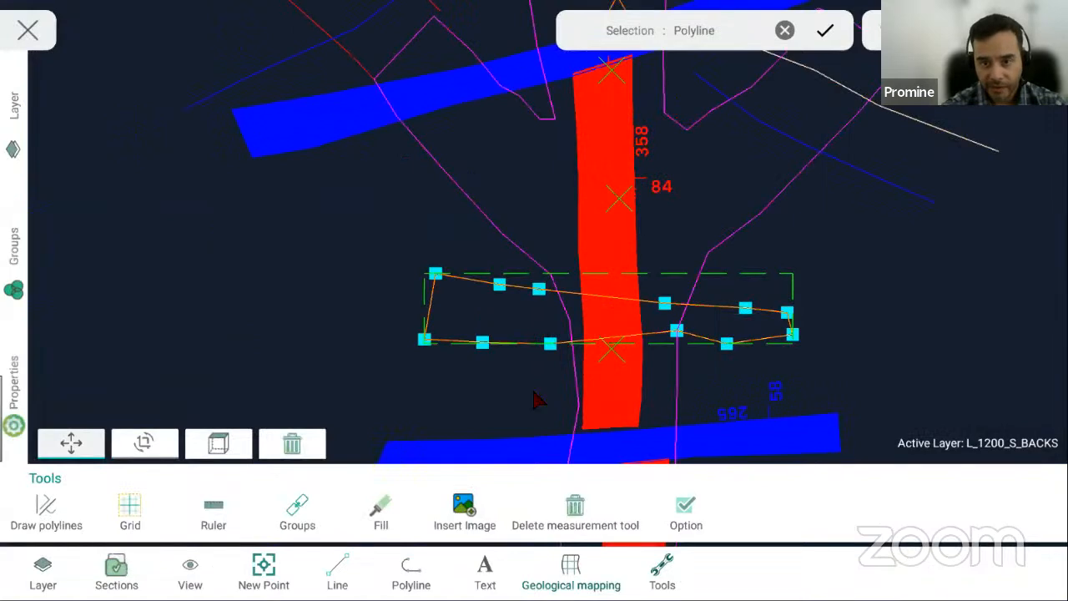
left_click(532, 391)
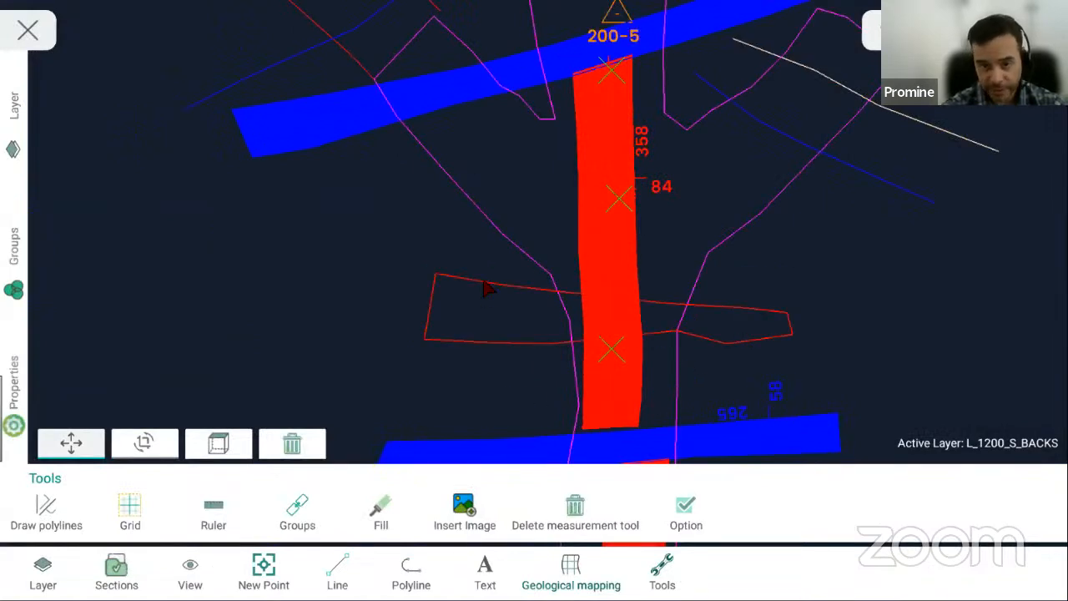
- Fill the new closed polyline with the Blue lithology using the Select Hatches method
left_click_drag(484, 341, 496, 289)
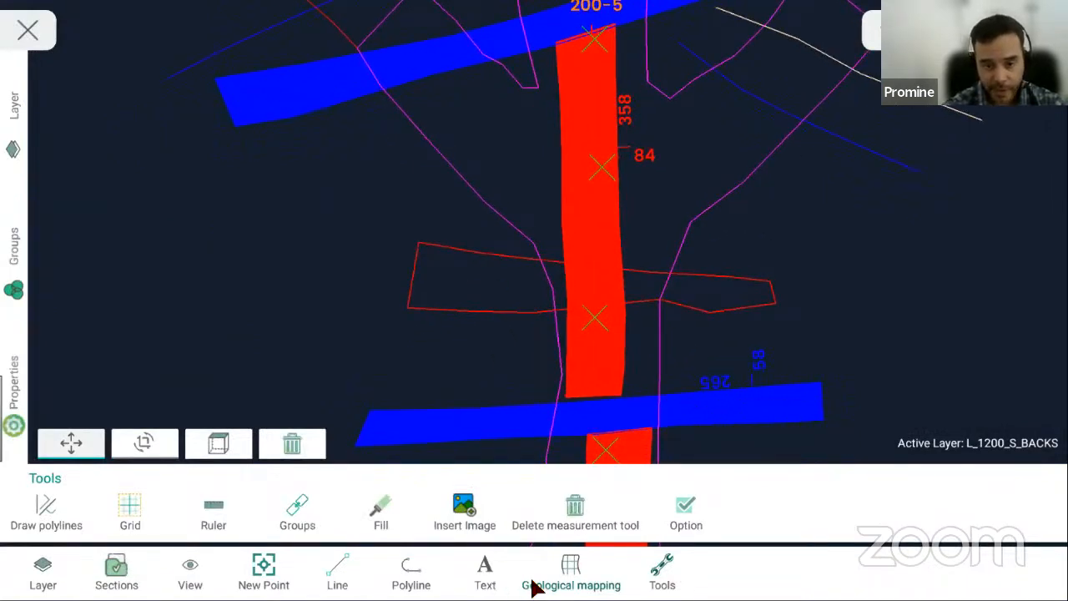
left_click(379, 511)
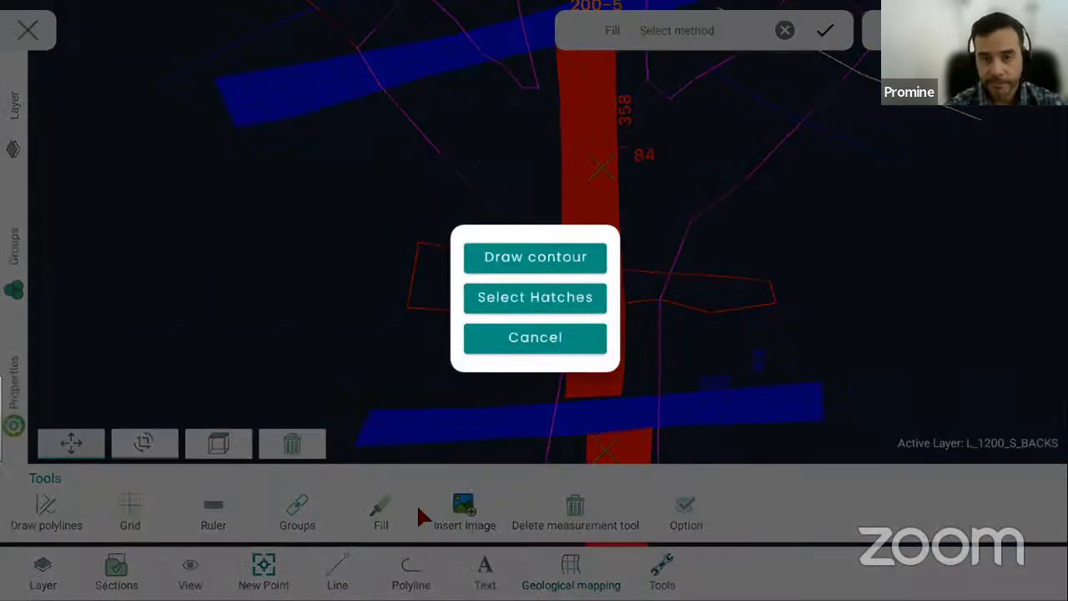
left_click(519, 303)
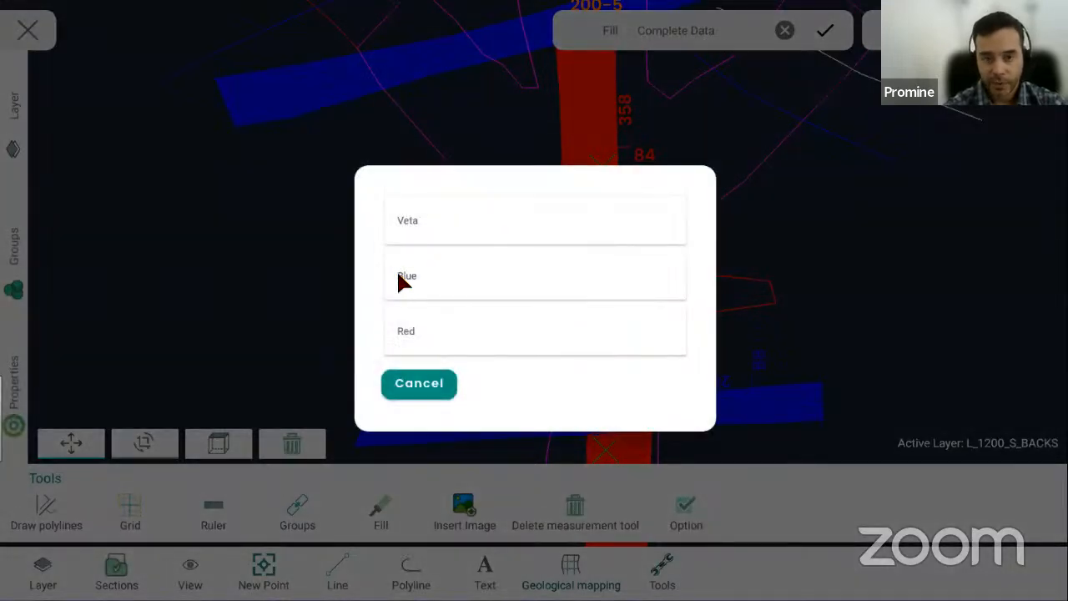
left_click(413, 277)
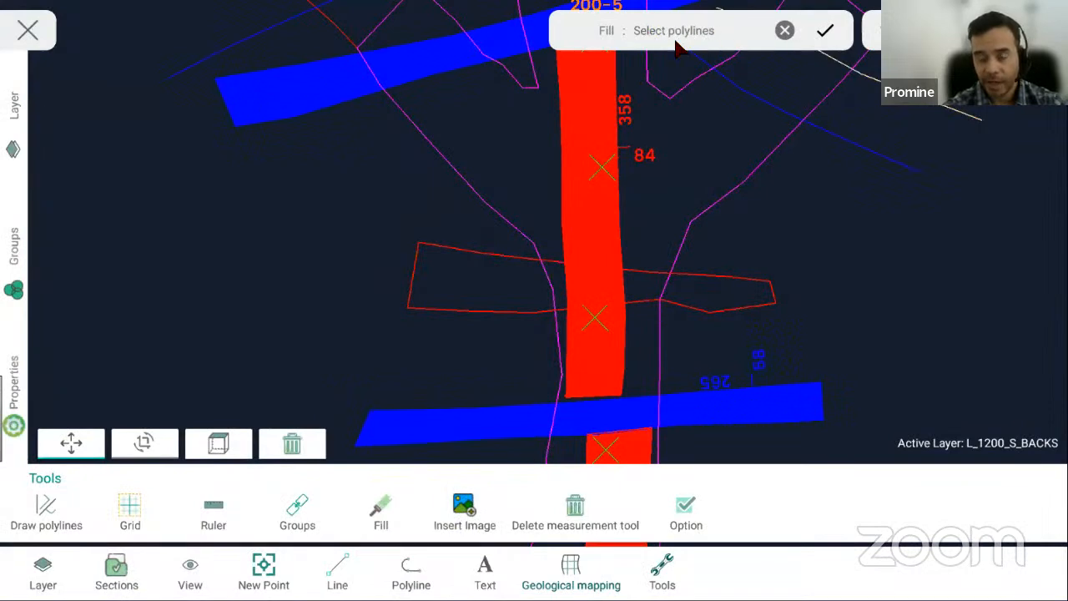
left_click(489, 260)
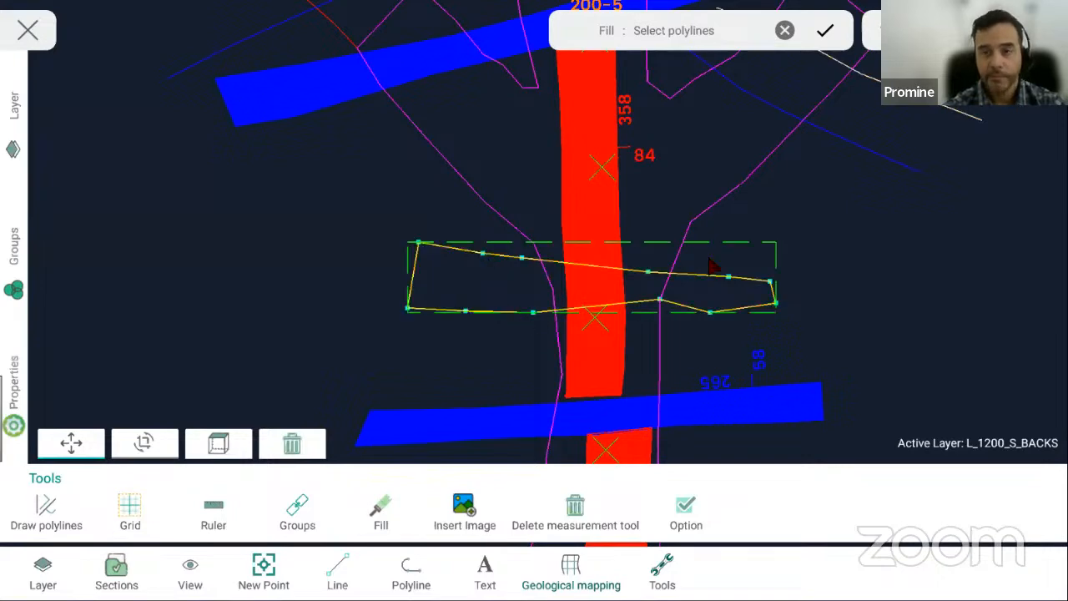
left_click(825, 33)
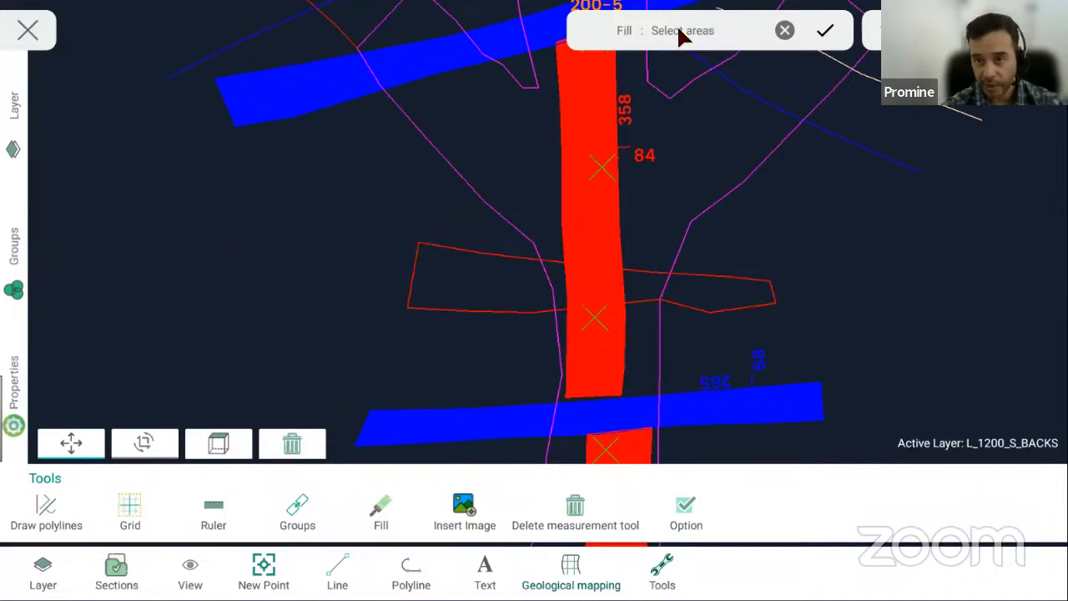
left_click(472, 289)
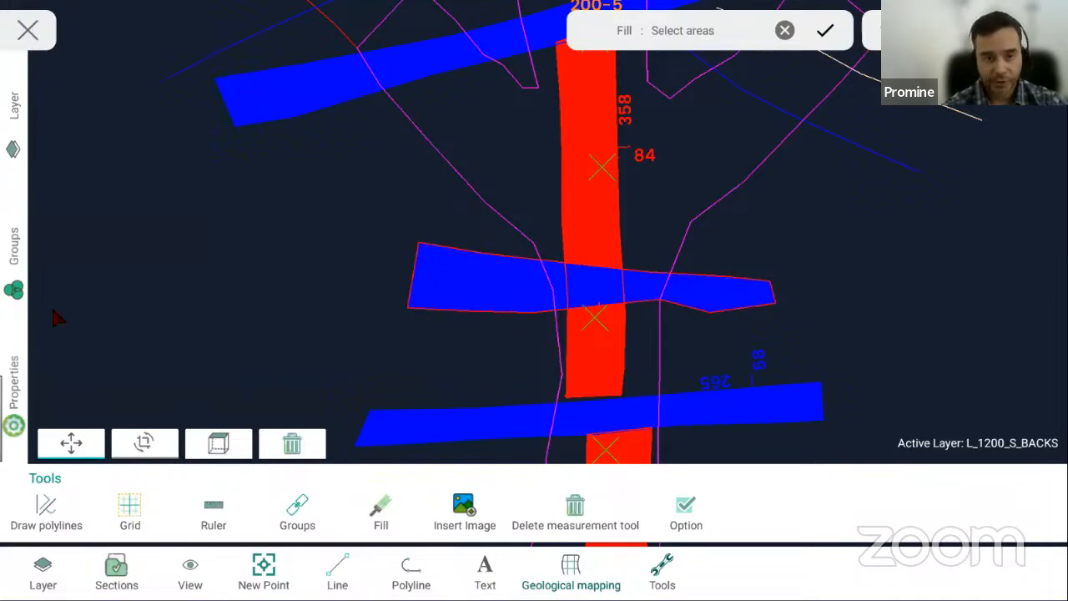
- Check the new blue fill across the red band from an orbited angle and restore the plan view
left_click(144, 443)
mouse_move(468, 380)
left_mouse_down()
mouse_move(568, 342)
mouse_move(627, 289)
mouse_move(639, 246)
mouse_move(608, 307)
mouse_move(543, 306)
mouse_move(585, 284)
mouse_move(702, 269)
left_mouse_up()
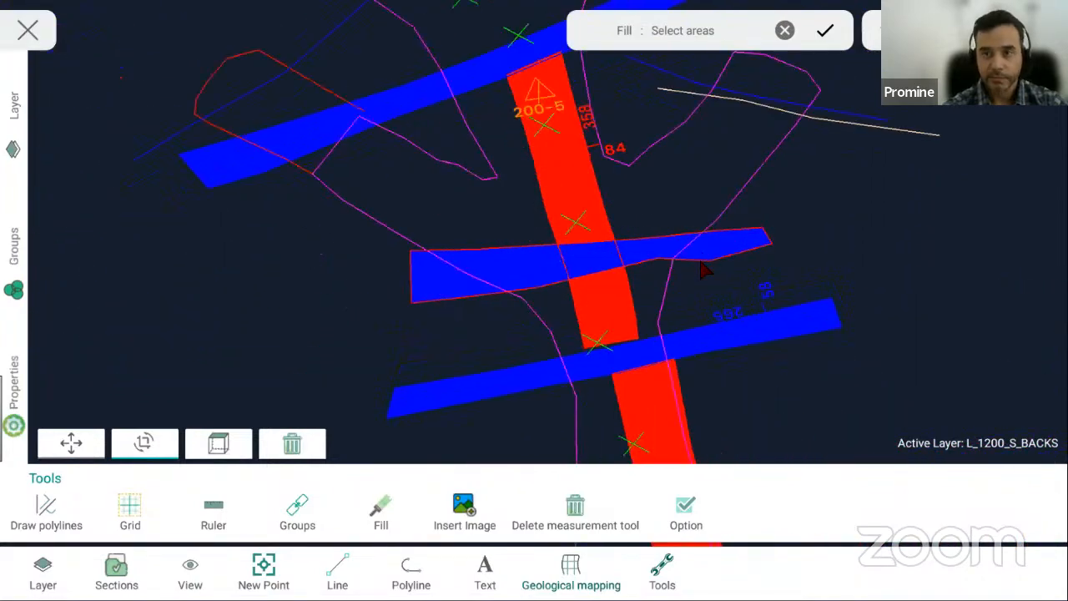
left_click(222, 448)
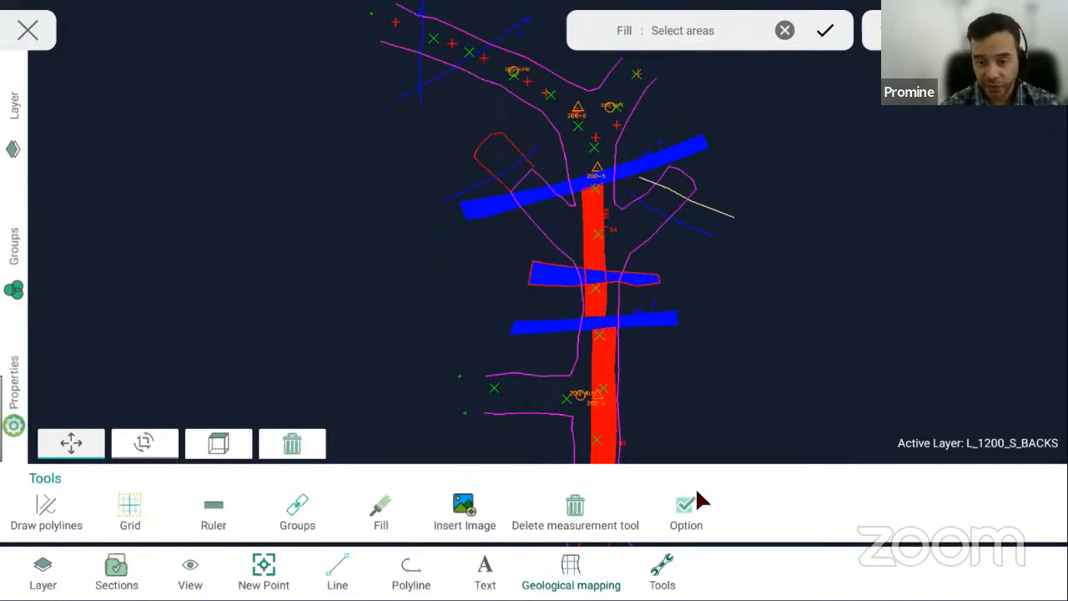
left_click(662, 585)
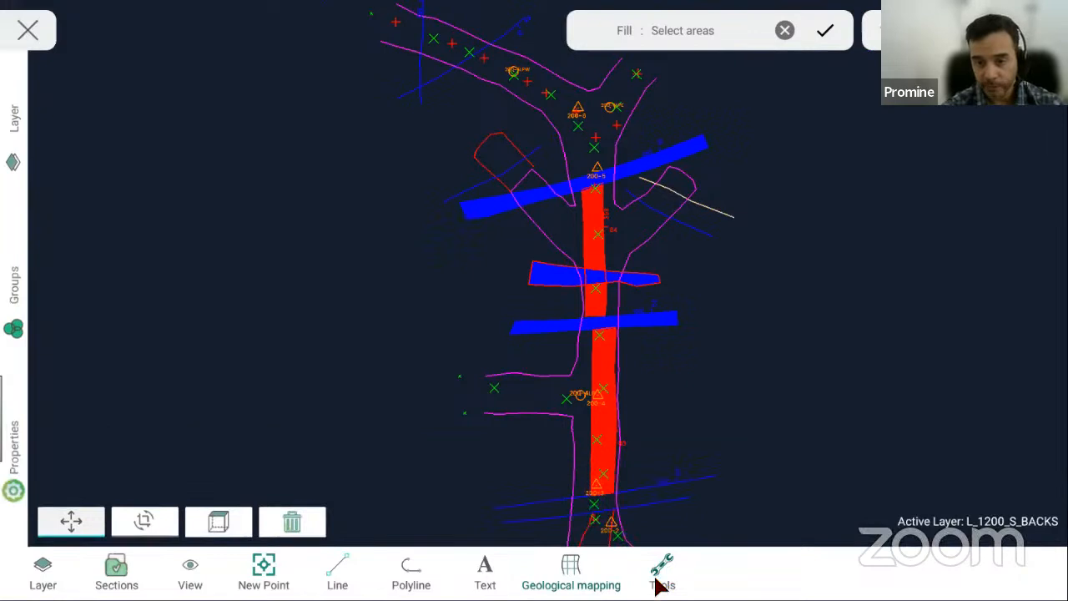
left_click(658, 583)
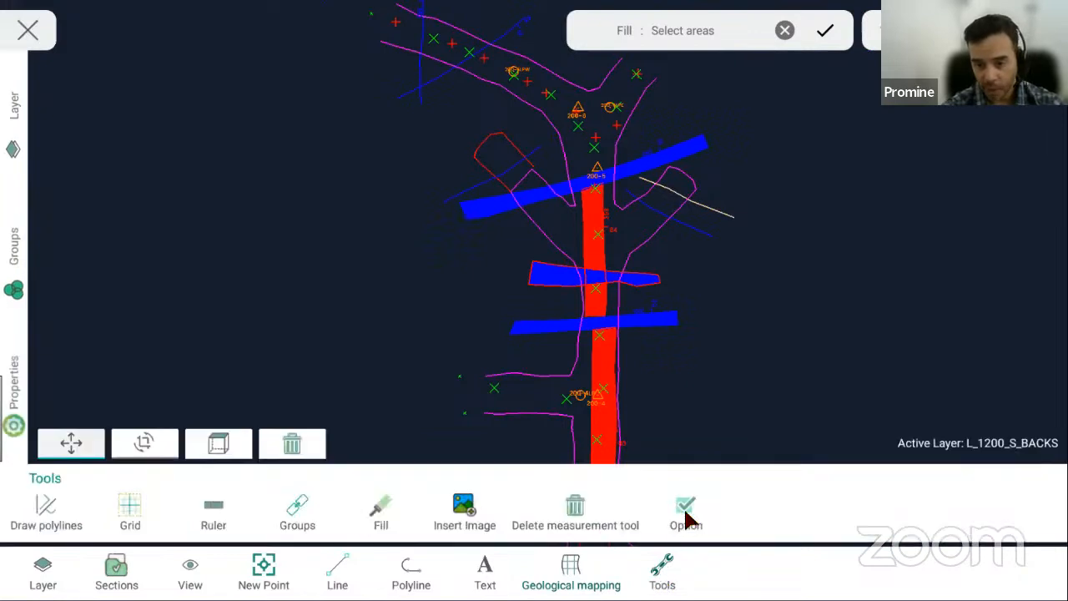
left_click(571, 576)
left_click_drag(941, 510, 776, 510)
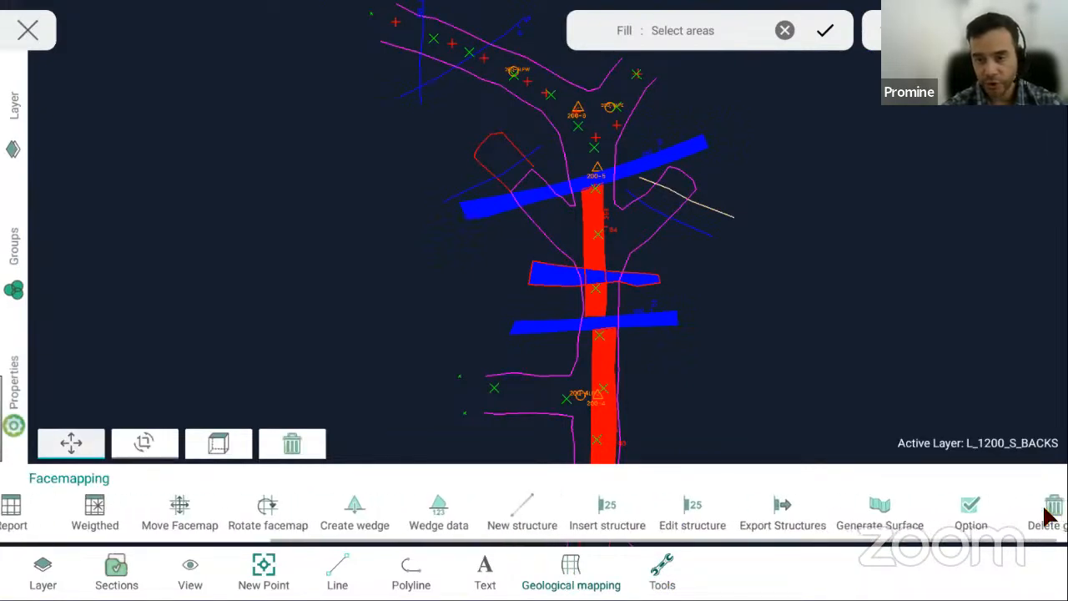
left_click_drag(501, 509, 645, 489)
mouse_move(544, 487)
left_mouse_down()
mouse_move(708, 487)
mouse_move(592, 490)
left_mouse_up()
left_click_drag(740, 504, 682, 513)
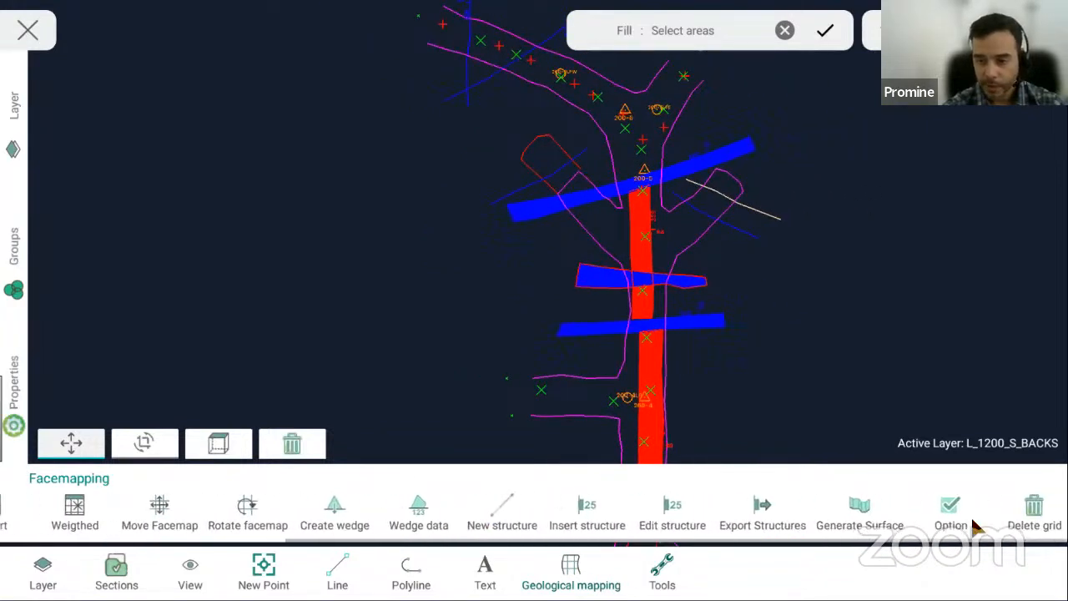
- Open the general tool options and review the list of defined lithologies
left_click(661, 575)
left_click(684, 513)
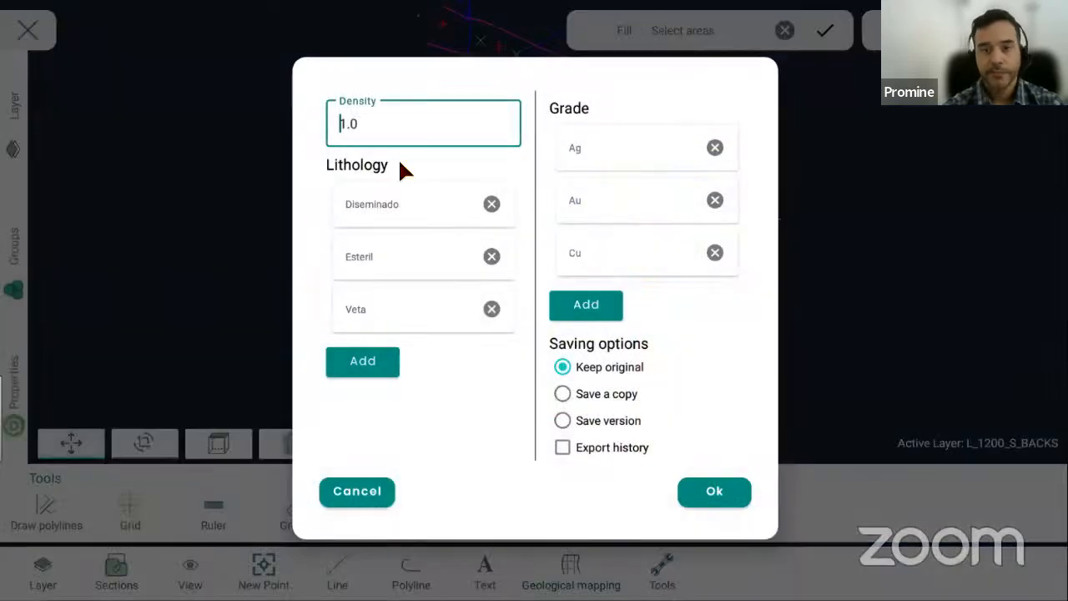
scroll(369, 259, "down", 5)
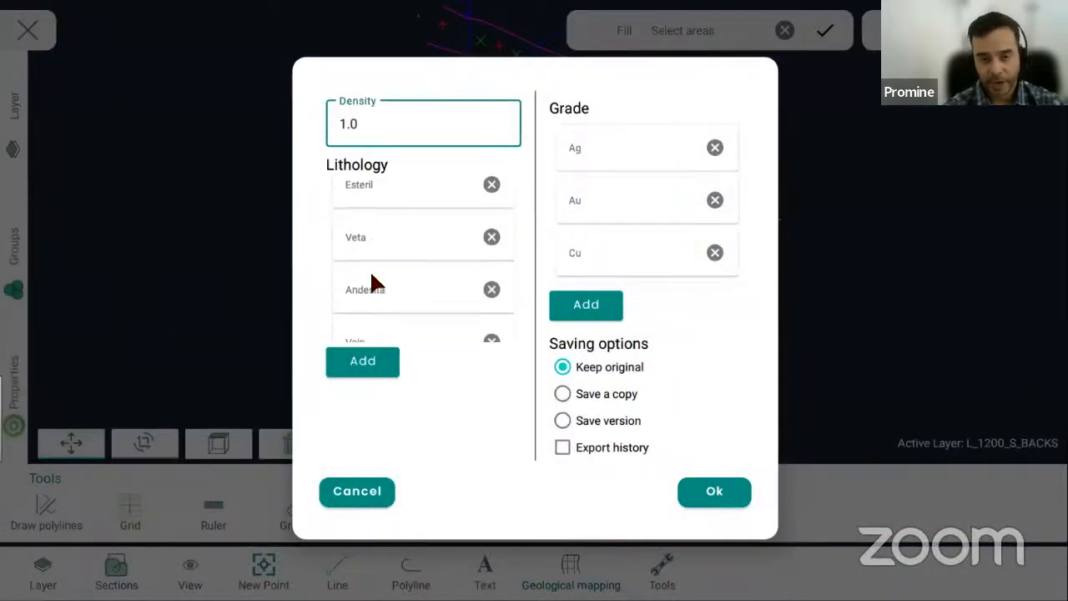
scroll(375, 296, "up", 1)
scroll(377, 304, "up", 3)
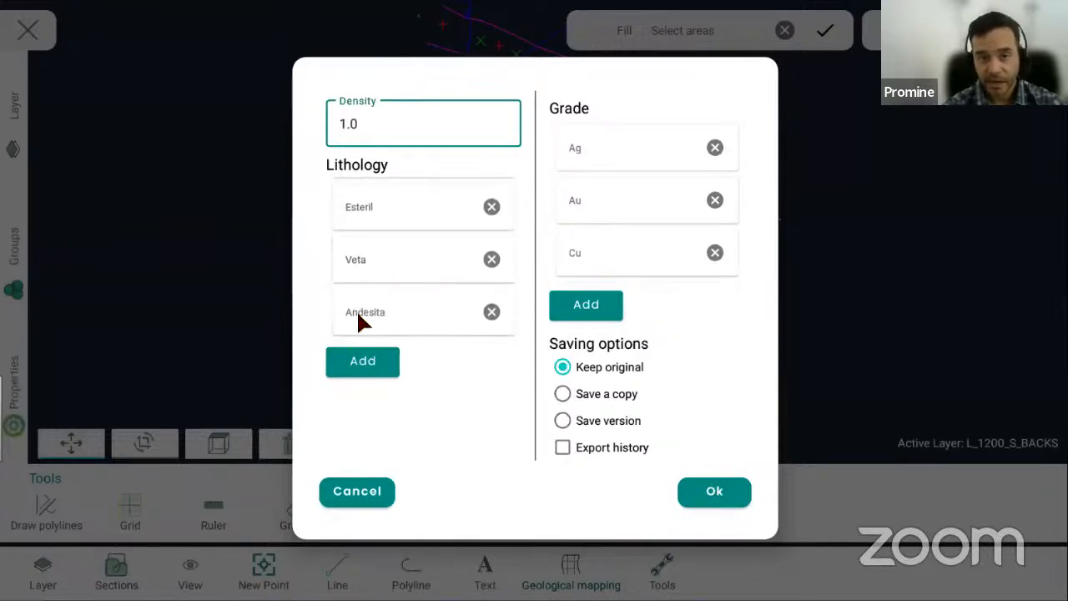
scroll(378, 259, "down", 3)
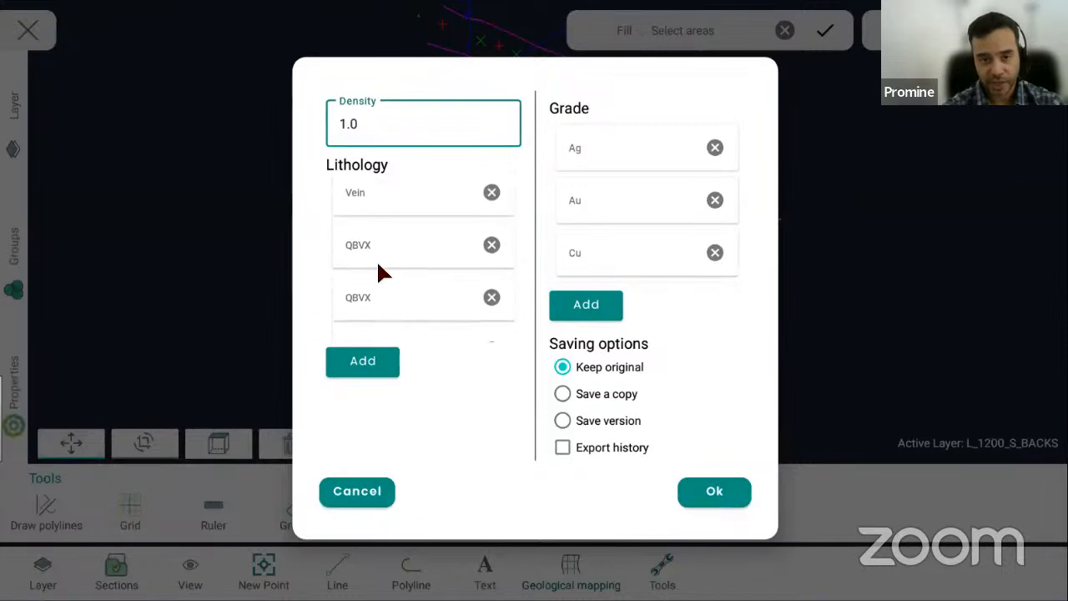
- Open the Vein lithology's settings, try the ANSI31 fill pattern and set the fill back to SOLID
left_click(353, 189)
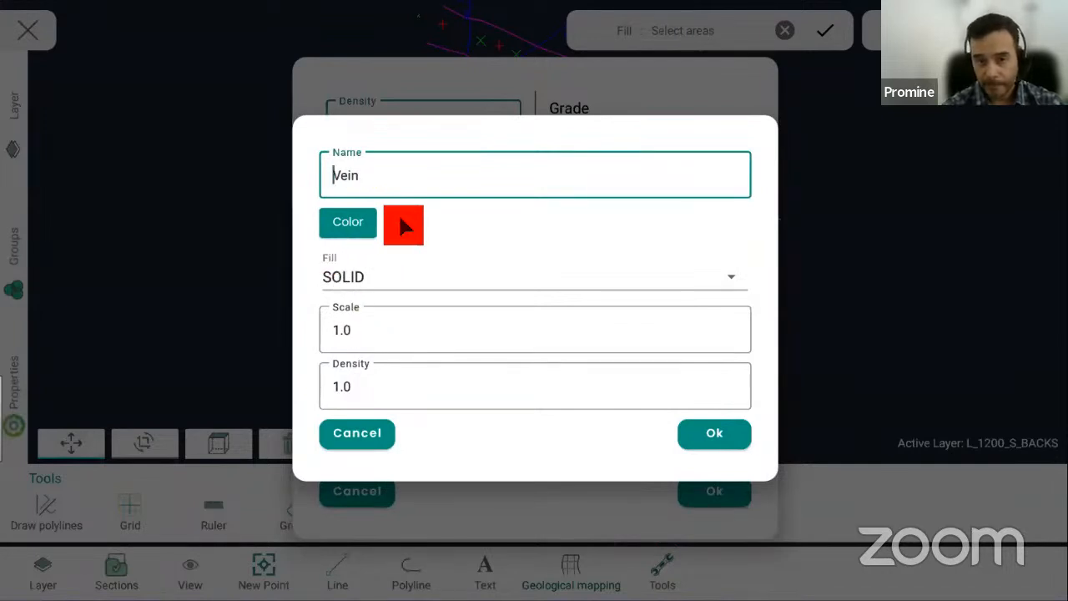
left_click(732, 278)
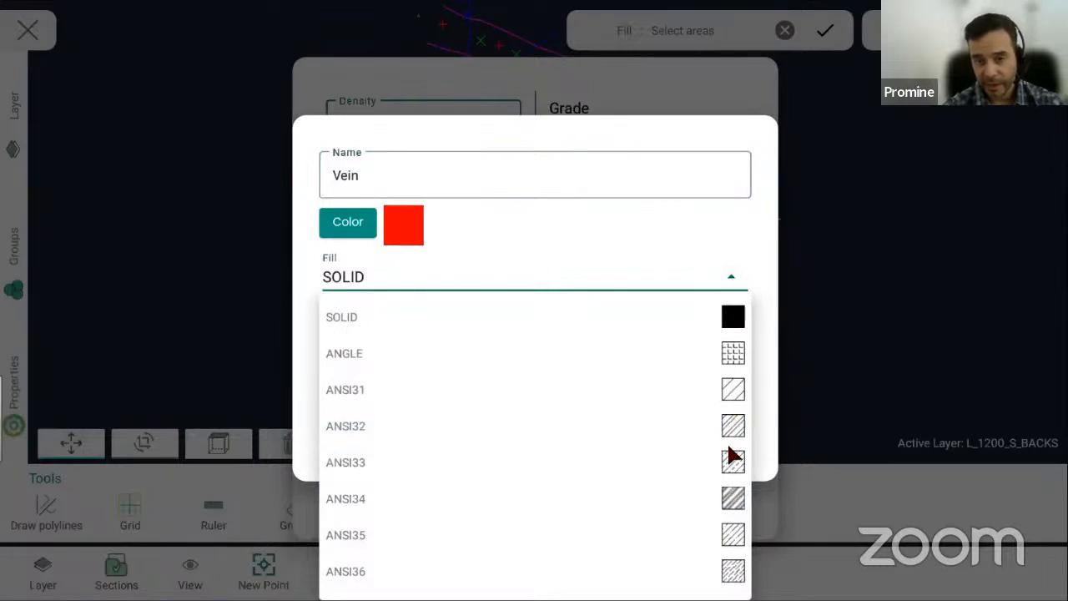
left_click(733, 393)
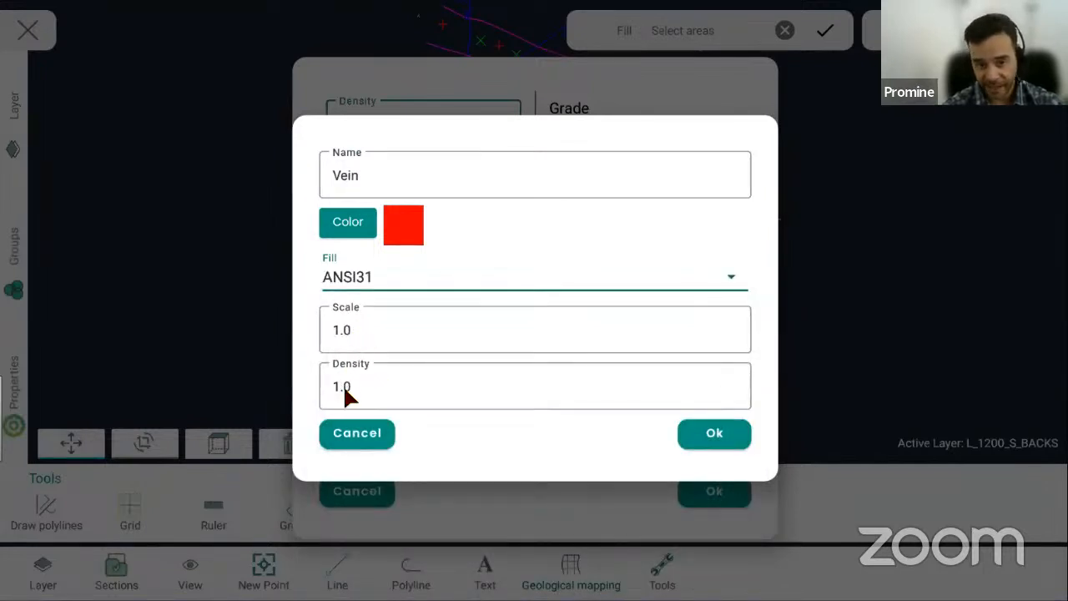
left_click(723, 284)
left_click(372, 326)
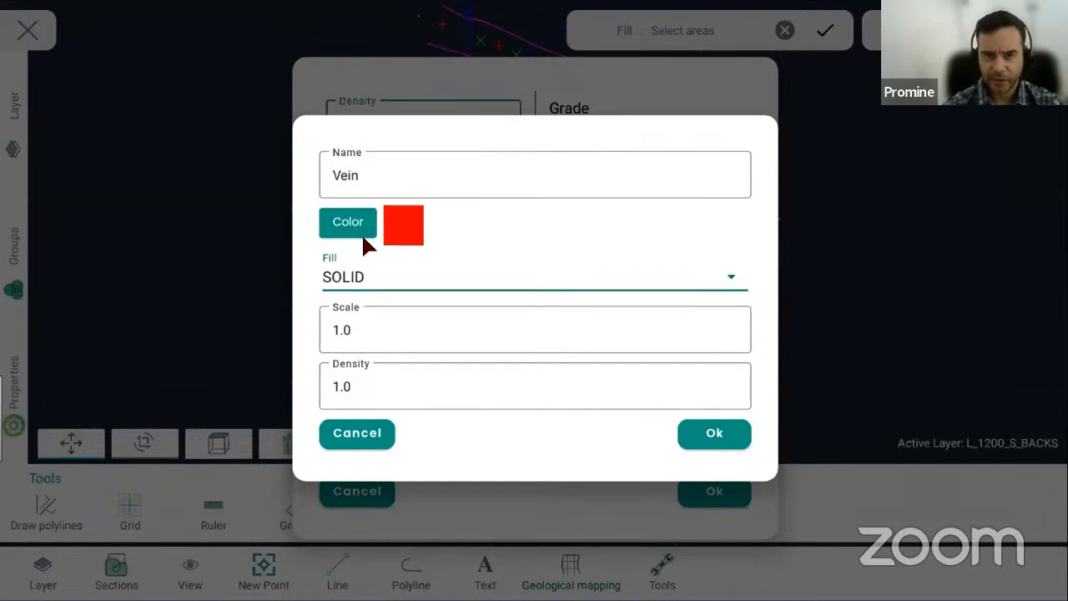
- Leave the Vein settings and check the KtalCG lithology's color, fill, scale and density without changing them
left_click(356, 435)
left_click_drag(361, 217, 390, 283)
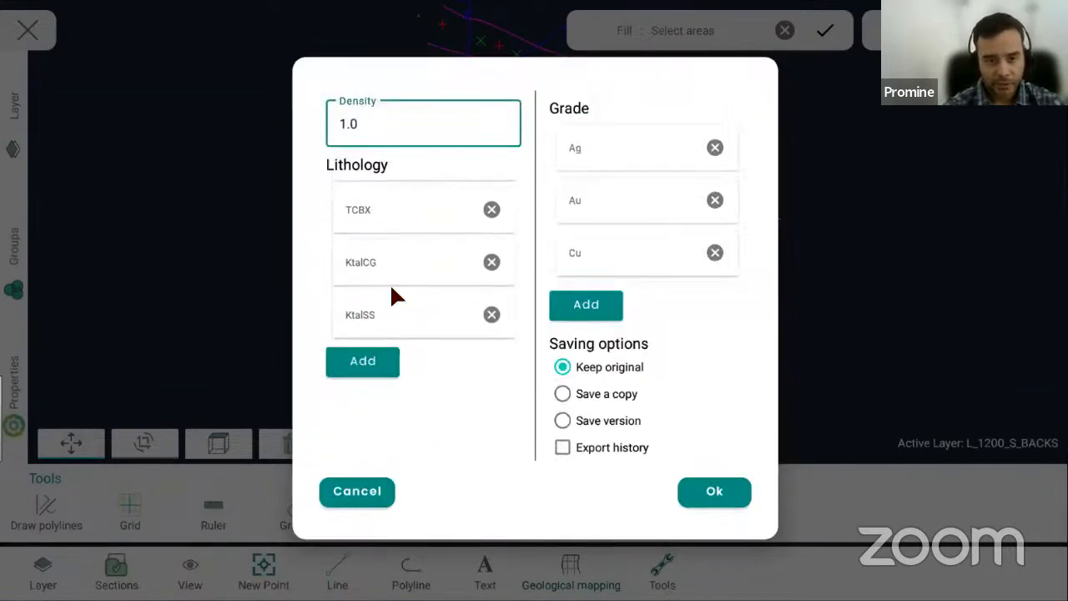
left_click(362, 258)
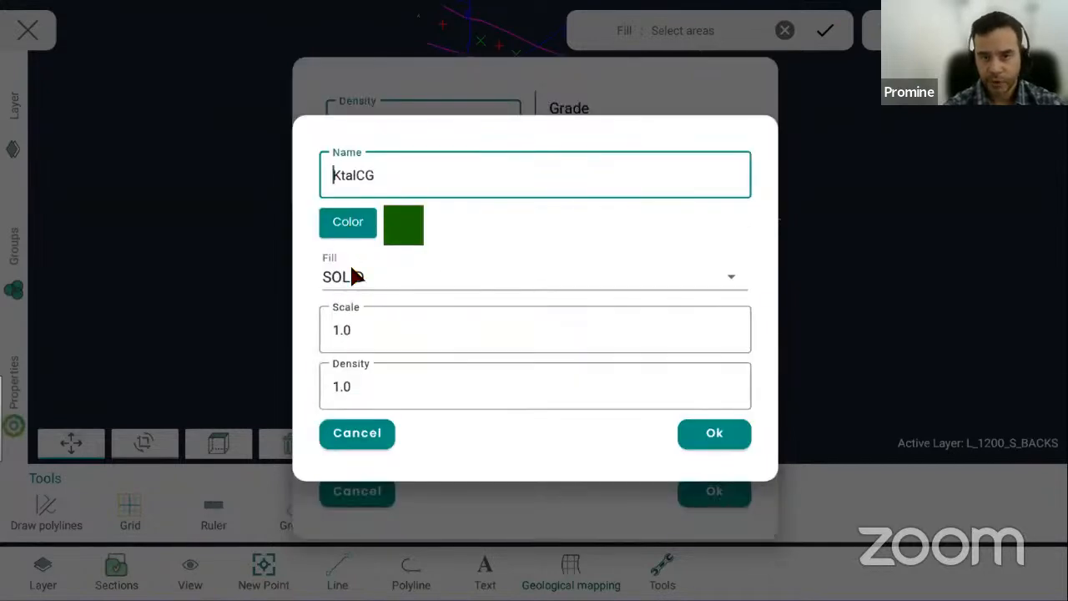
left_click(391, 434)
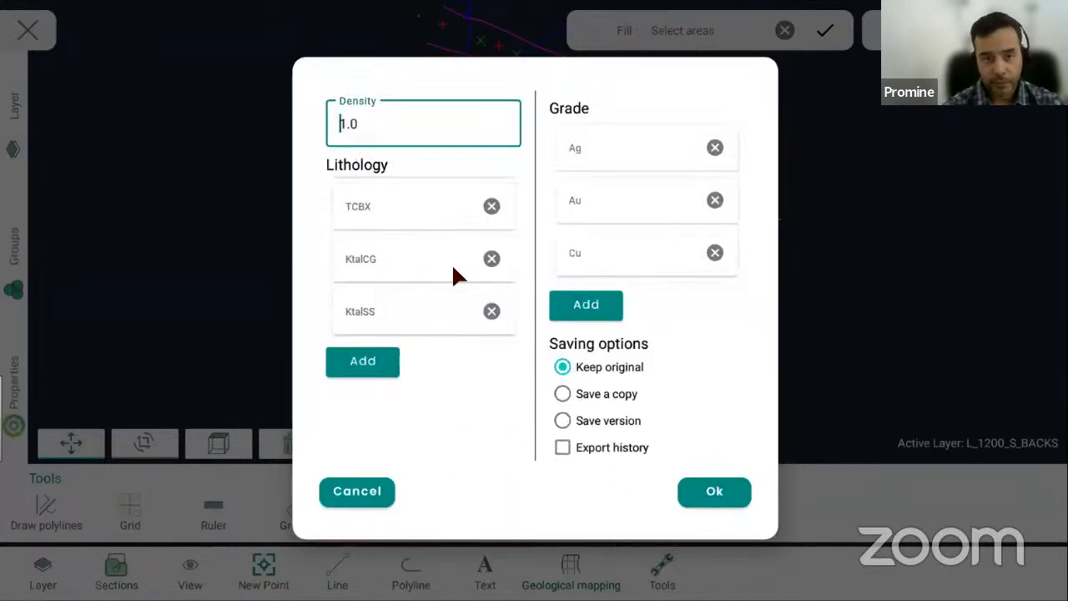
- Add a lithology named Waste1 with a SOLID fill, scale 1 and density 1
left_click(370, 374)
type("Wa")
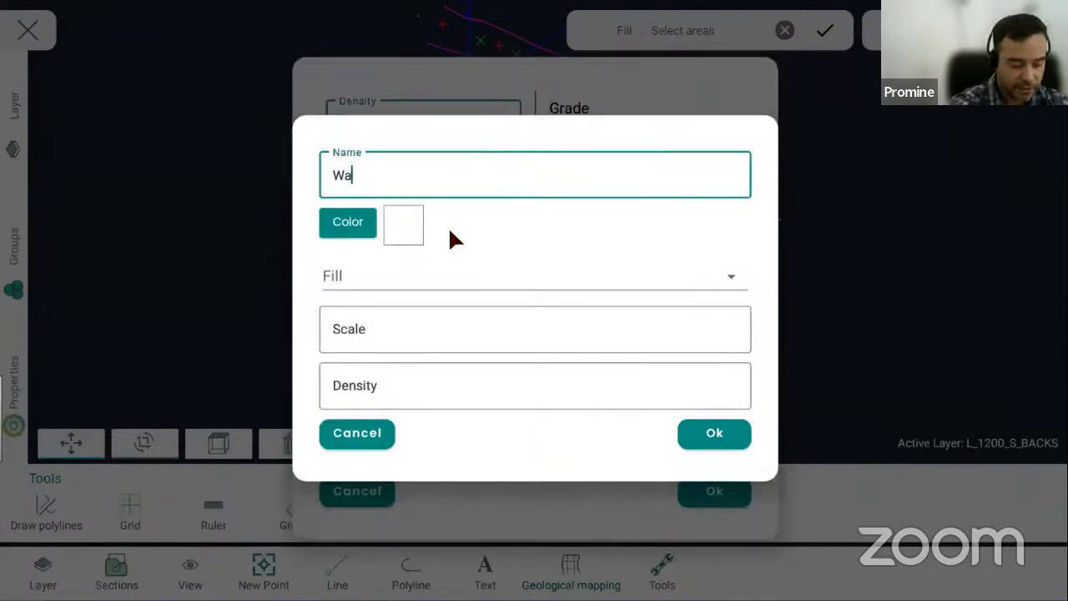
type("ste1")
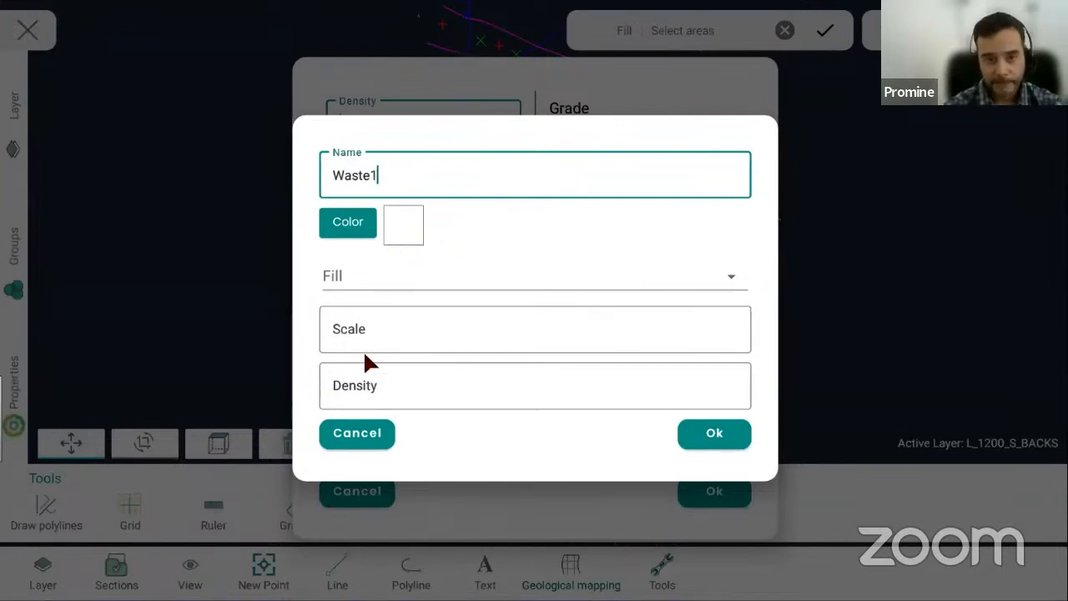
left_click(441, 330)
type("1")
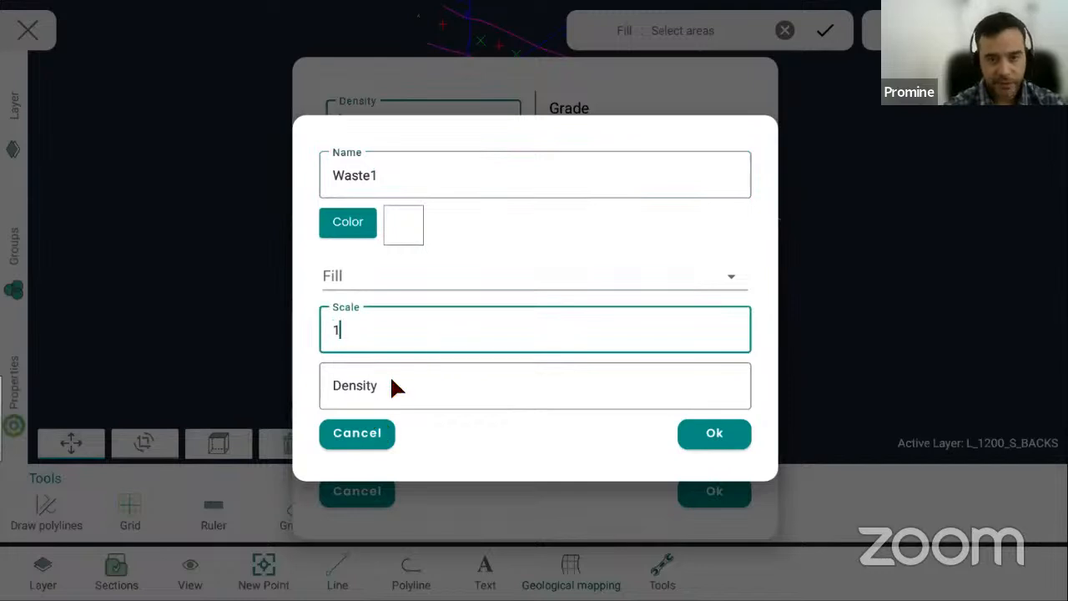
left_click(396, 384)
type("1")
left_click(500, 330)
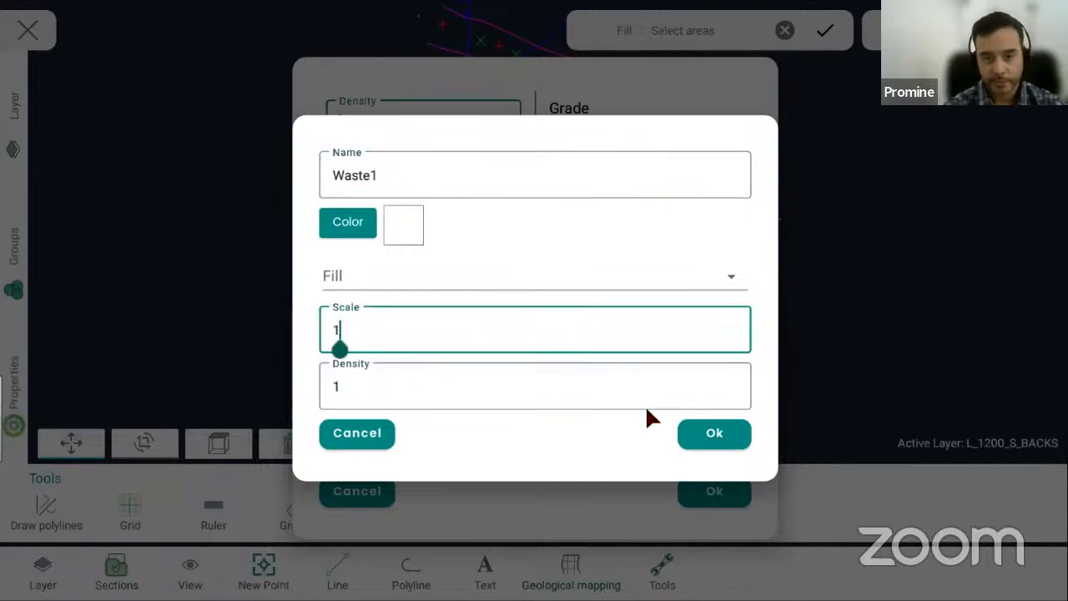
left_click(734, 271)
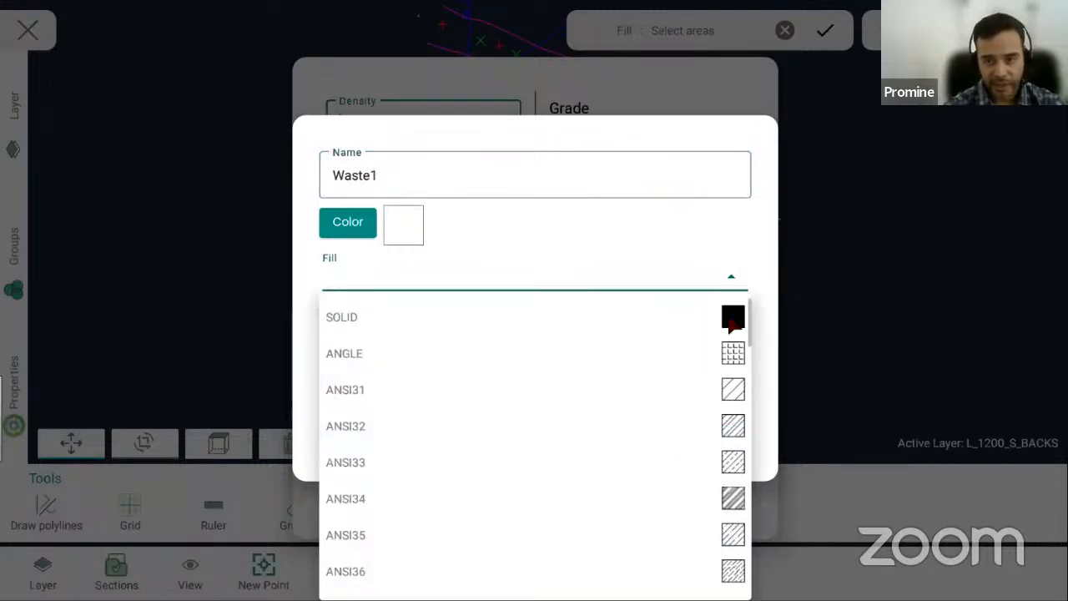
left_click(728, 322)
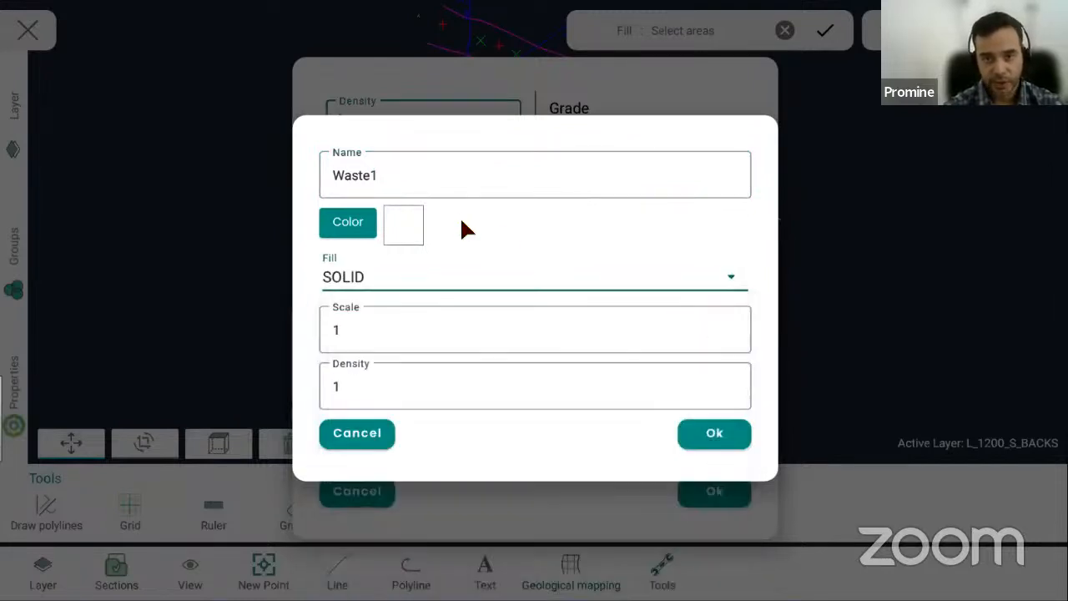
left_click(716, 435)
- Find the Waste1 entry in the lithology list and delete it
scroll(418, 242, "down", 5)
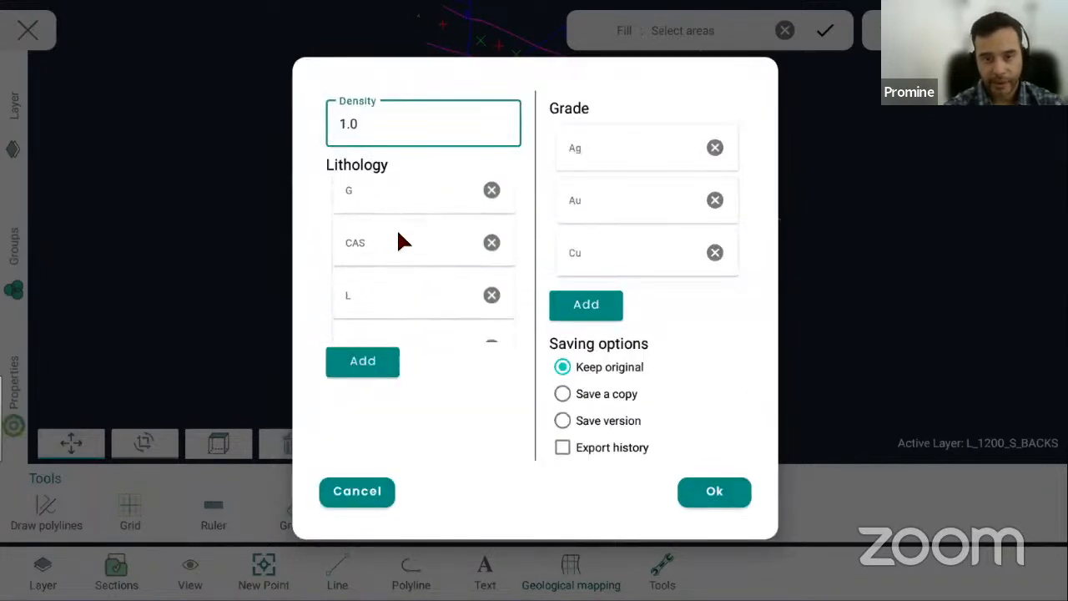
scroll(397, 240, "down", 3)
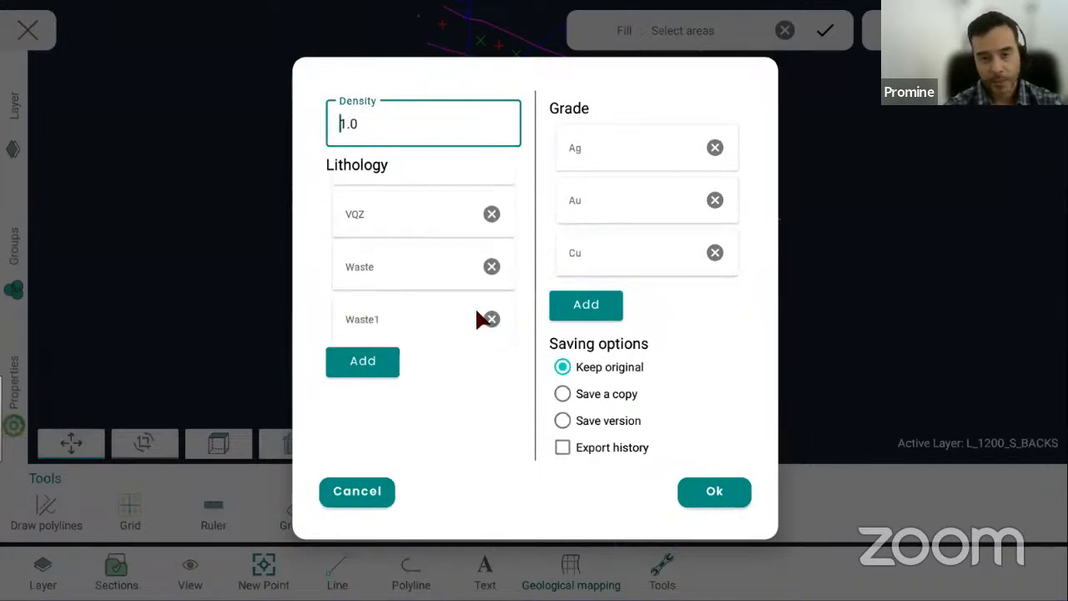
scroll(429, 275, "up", 5)
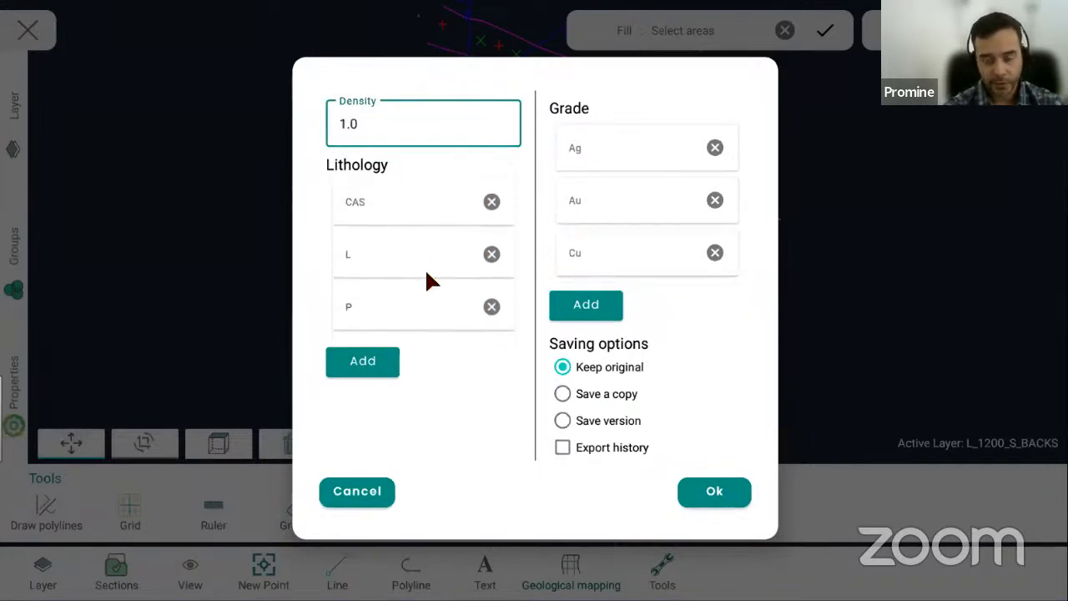
scroll(418, 229, "down", 5)
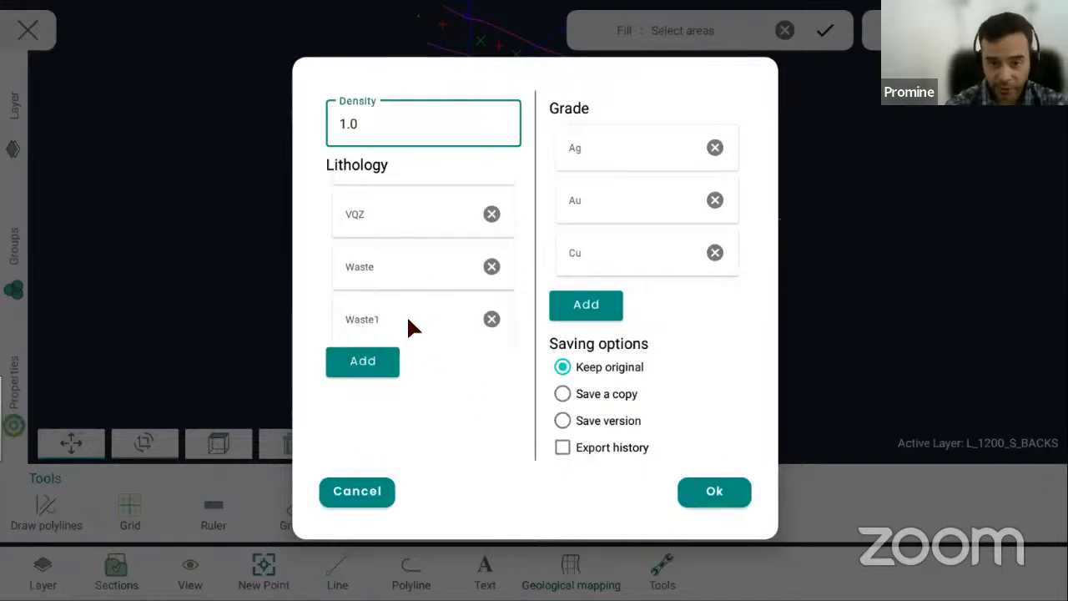
left_click(492, 320)
left_click(713, 317)
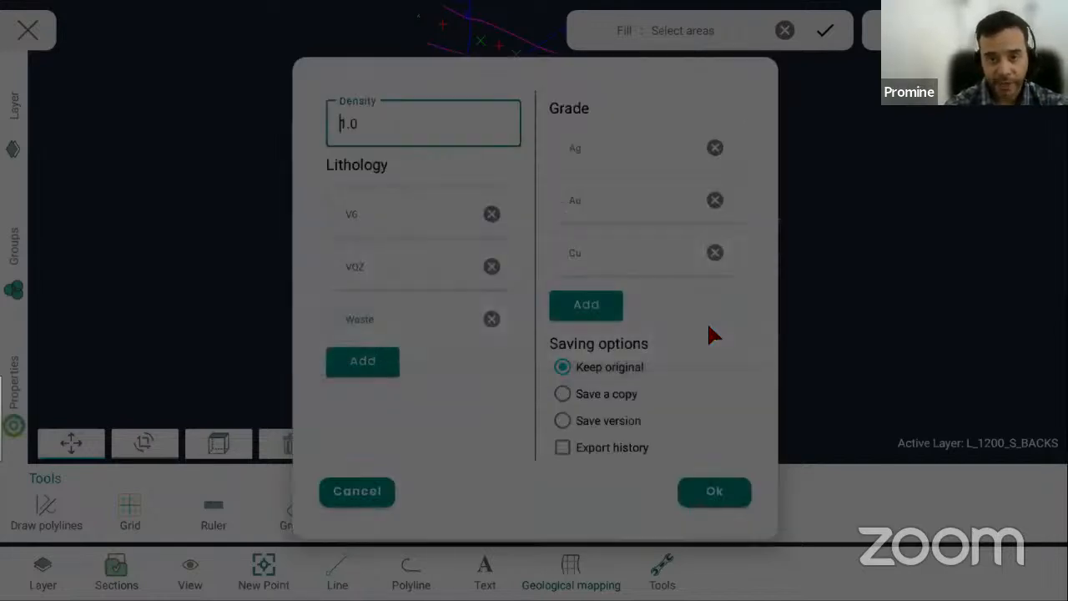
- Review the Grade list, check the Au grade's name and annotation, and close the options without saving
scroll(432, 255, "up", 5)
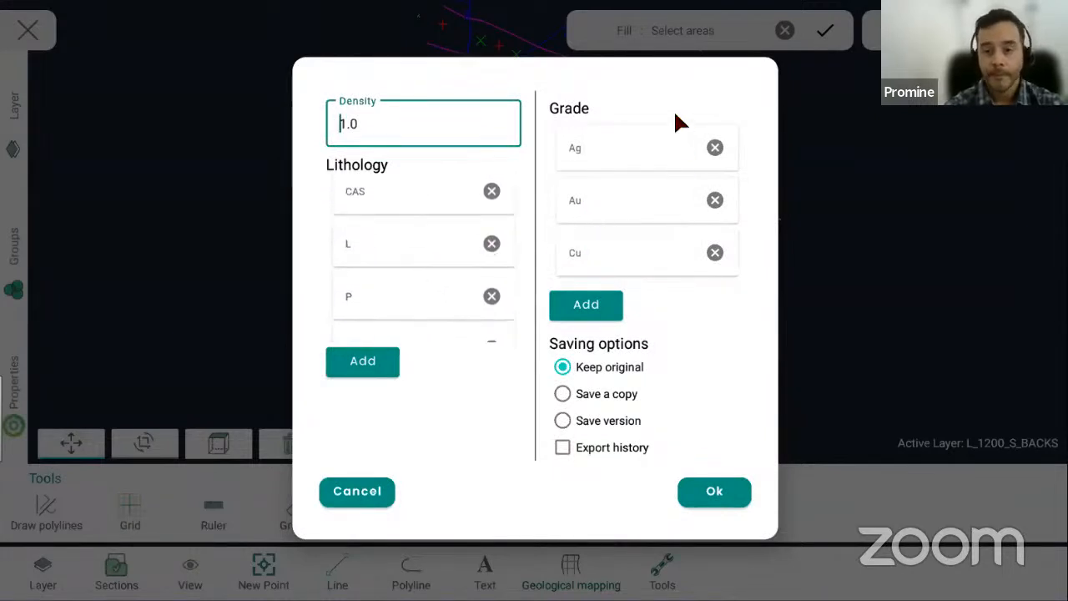
scroll(633, 196, "down", 5)
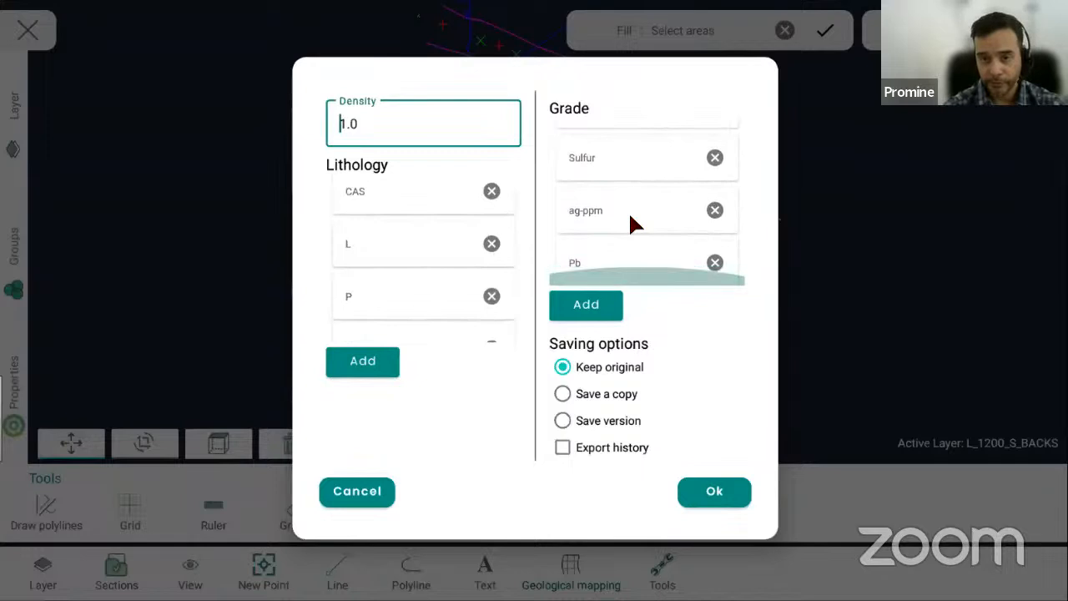
scroll(630, 221, "up", 3)
scroll(629, 220, "up", 3)
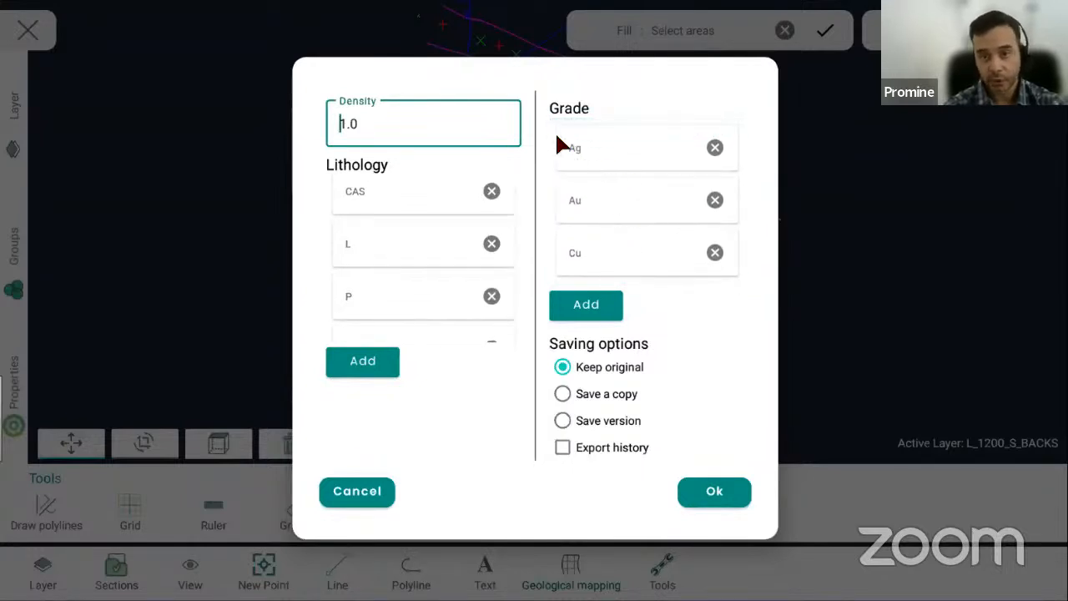
left_click(577, 200)
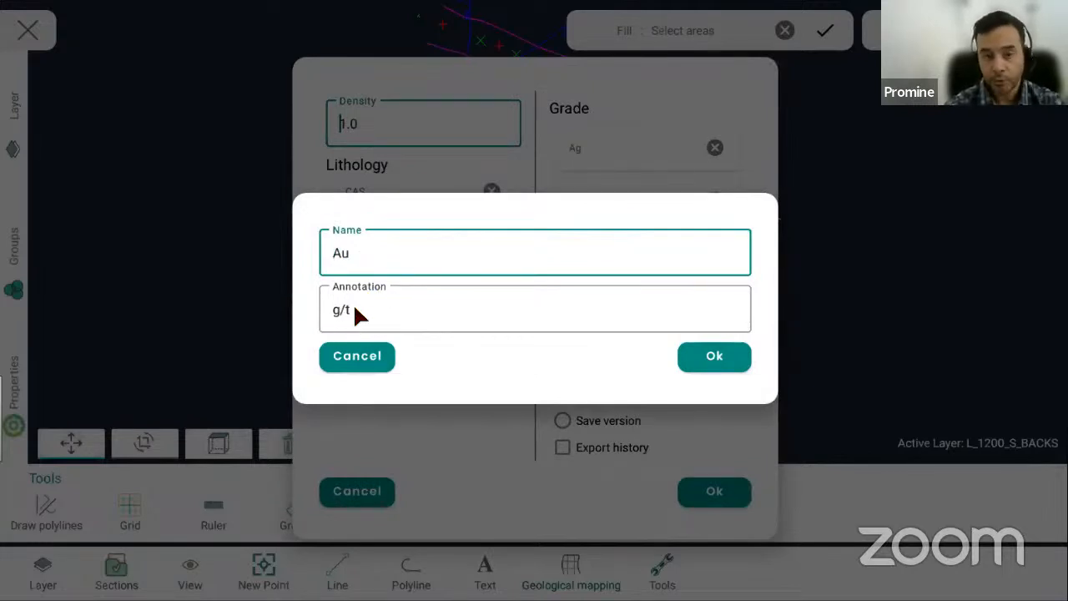
left_click(375, 356)
scroll(633, 251, "down", 3)
scroll(625, 215, "up", 4)
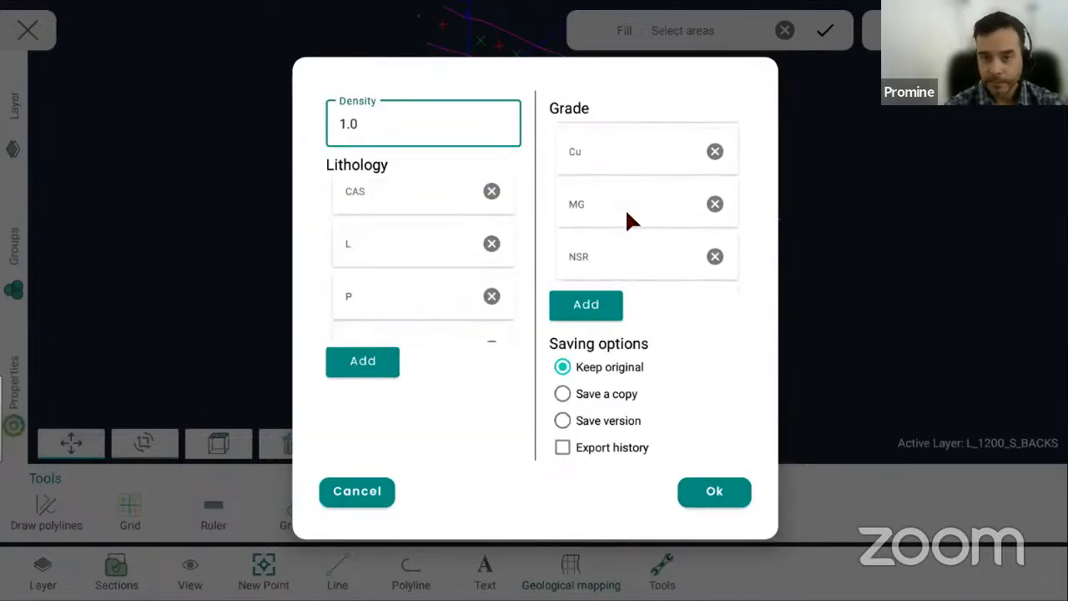
left_click(365, 501)
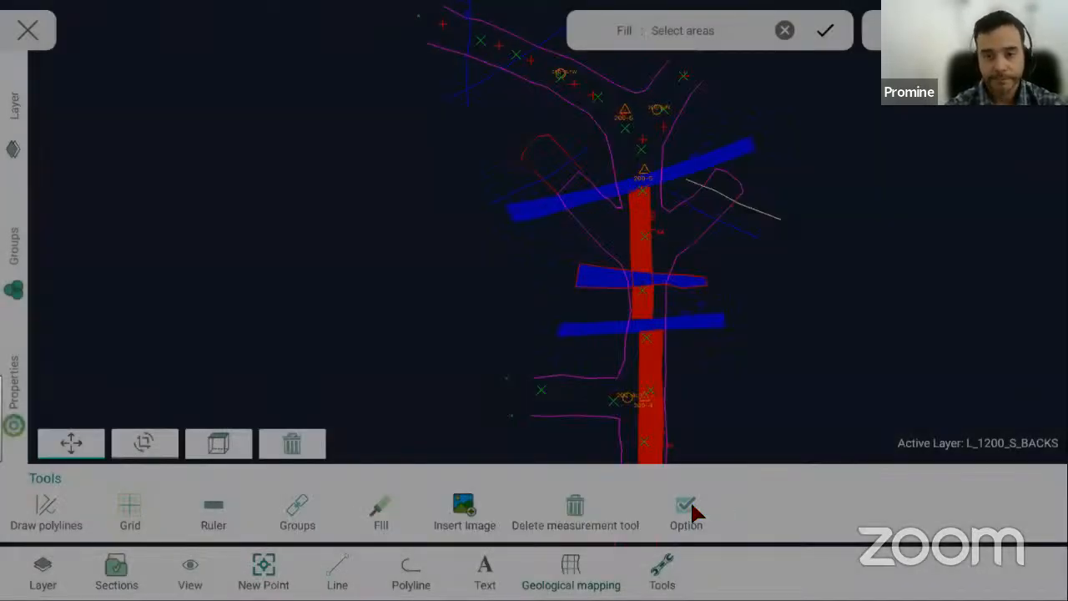
- Bring up the geological mapping tools and turn on the L_1200_3D_DRIFT layer
left_click(571, 575)
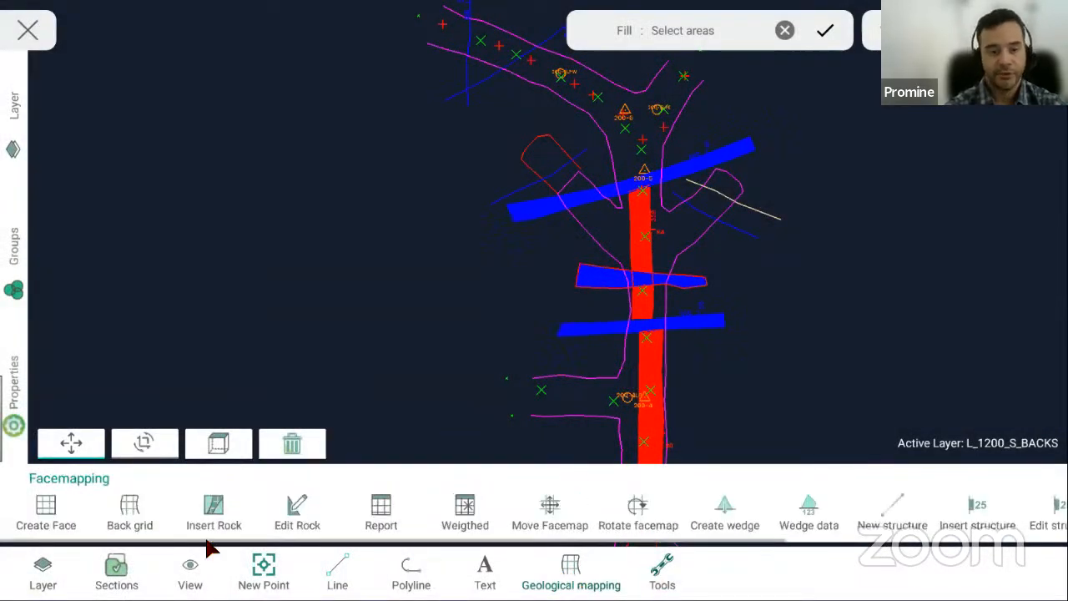
left_click_drag(499, 358, 475, 238)
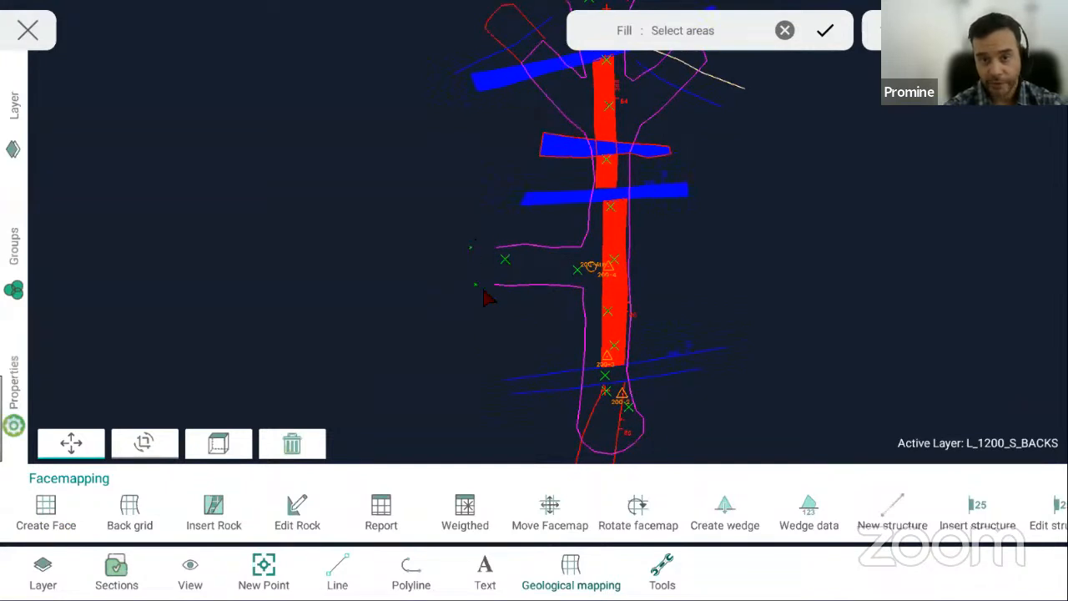
left_click(13, 106)
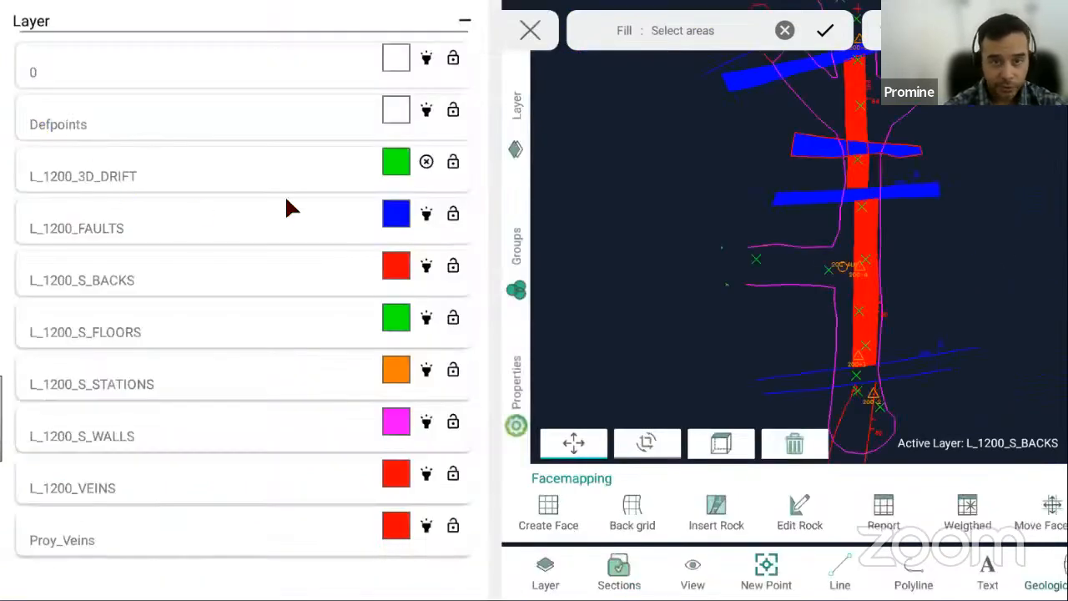
left_click(424, 161)
left_click(465, 23)
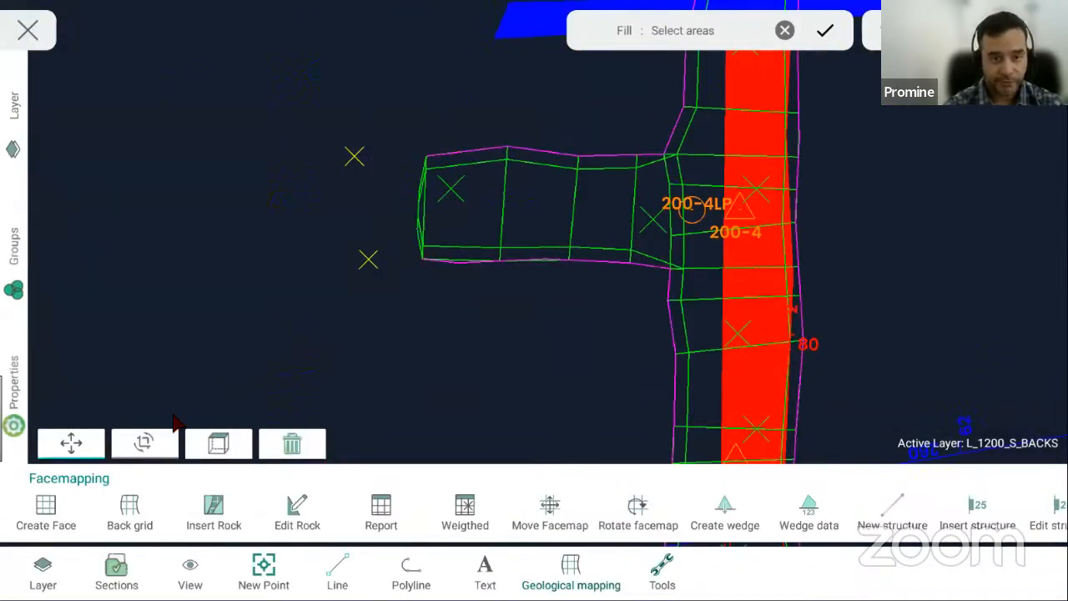
- Inspect the 3D drift wireframe around the side drift near station 200-4 from an orbited angle and restore the plan view
left_click(153, 445)
left_click_drag(499, 357, 361, 400)
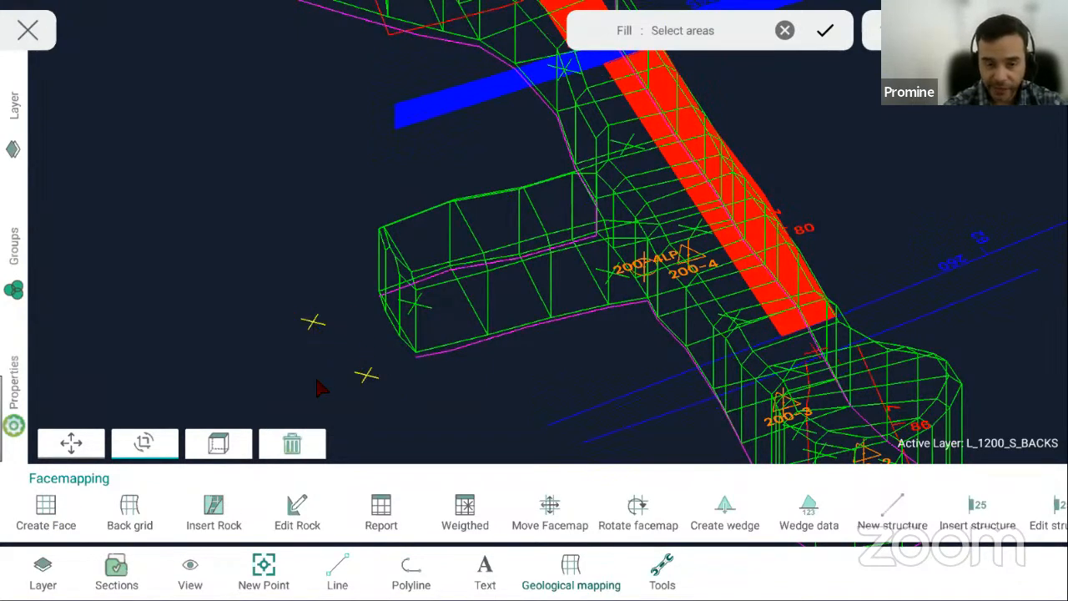
left_click(232, 448)
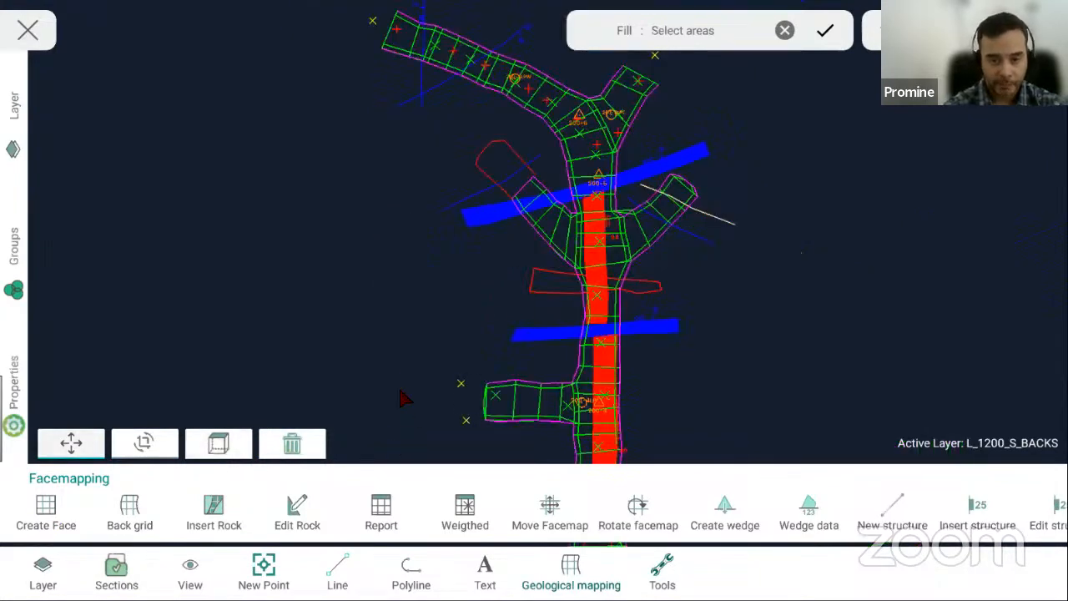
left_click_drag(406, 396, 389, 320)
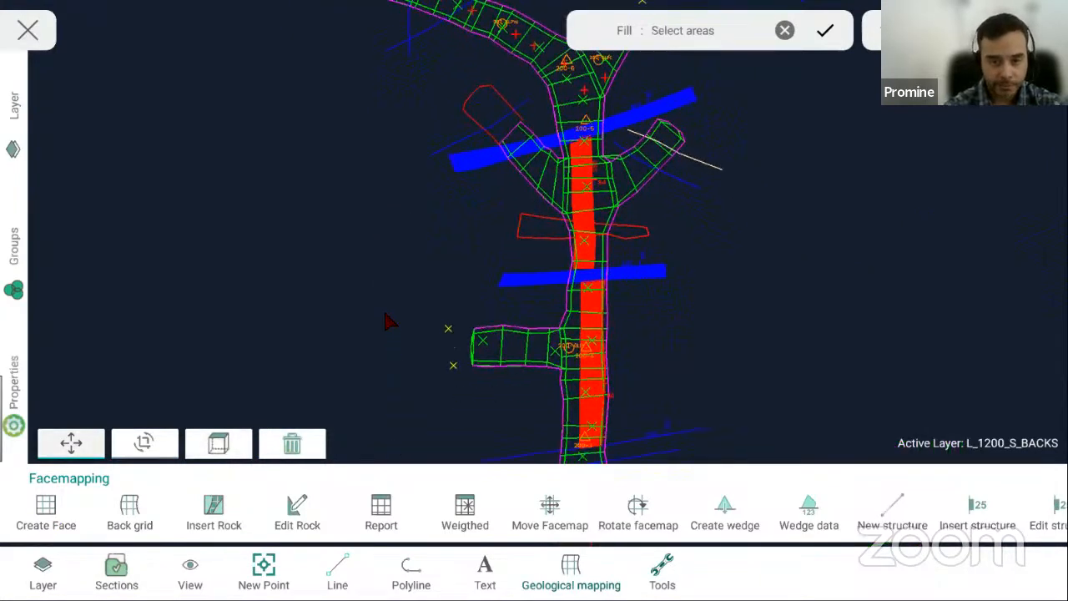
- Start a Create Face section from the lower to the upper yellow point at the side drift's end and accept the proposed viewing direction
left_click(48, 520)
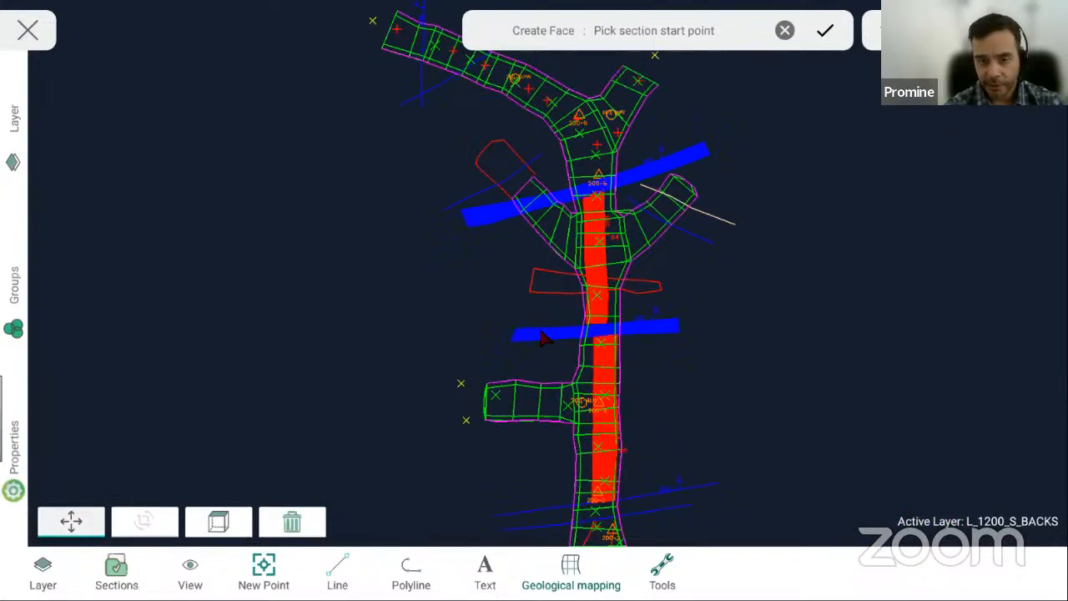
left_click(467, 422)
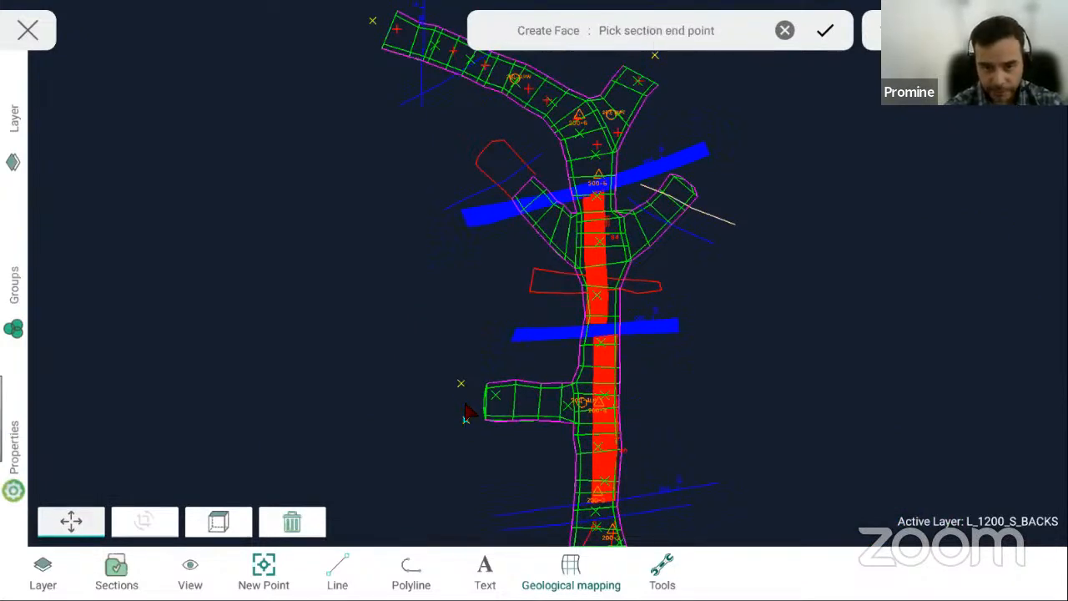
left_click(461, 385)
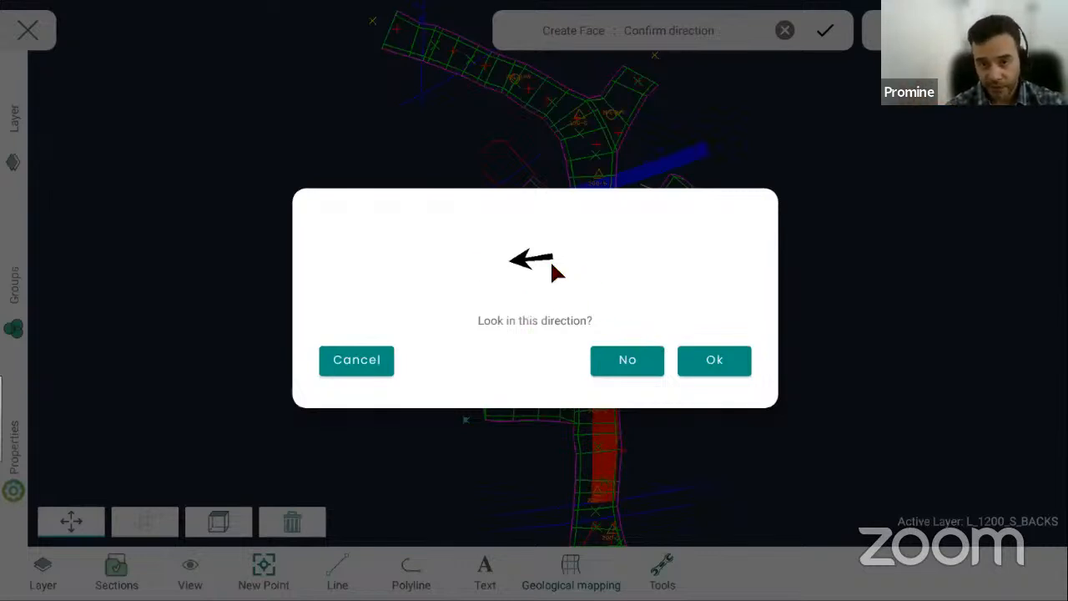
left_click(723, 366)
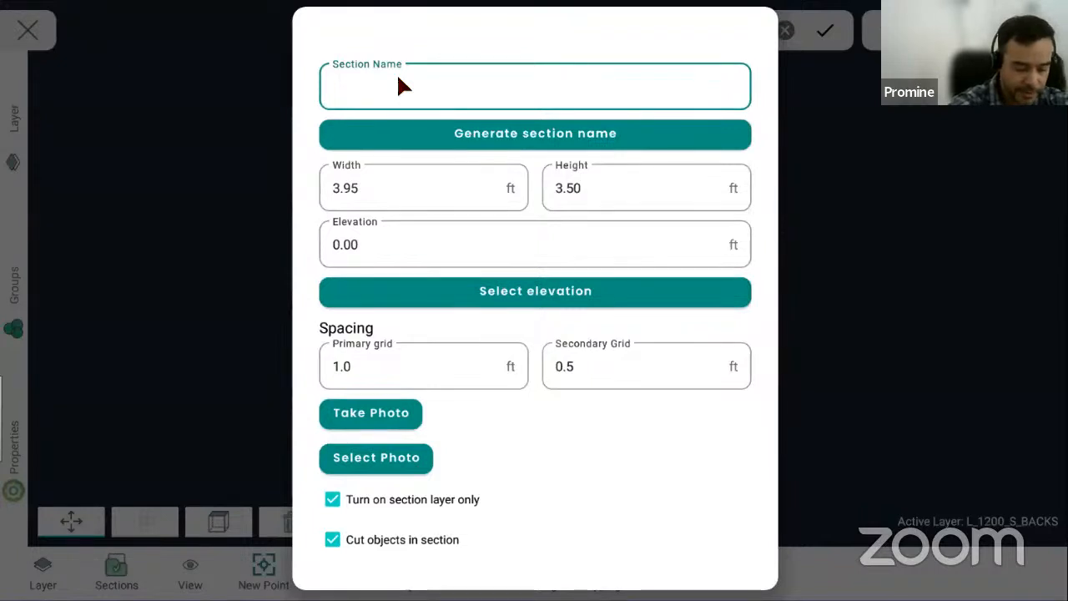
- Name the new face section Section_001
type("Section")
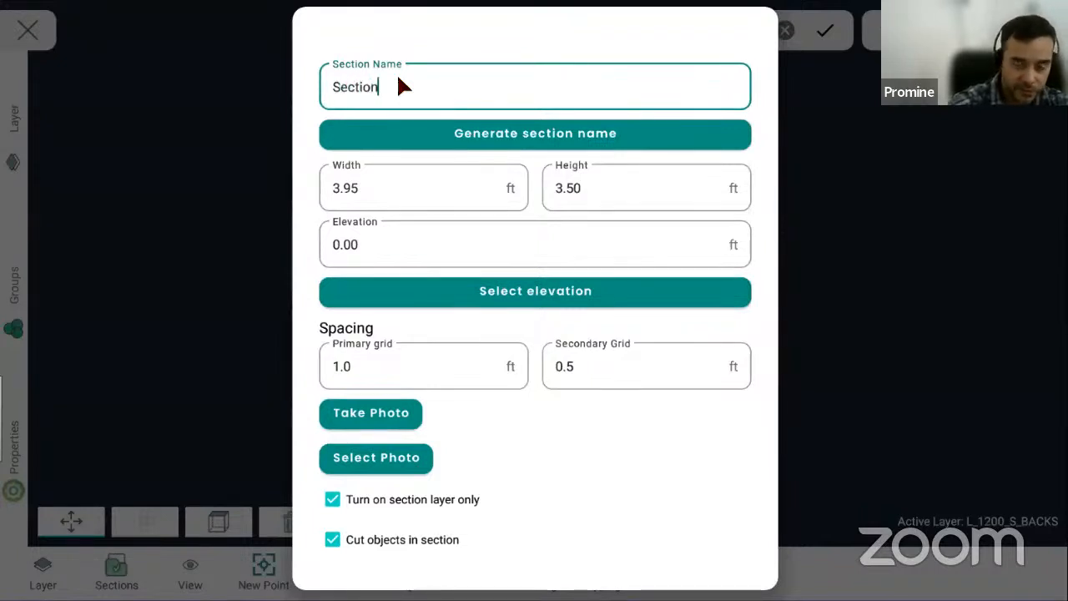
type("_00")
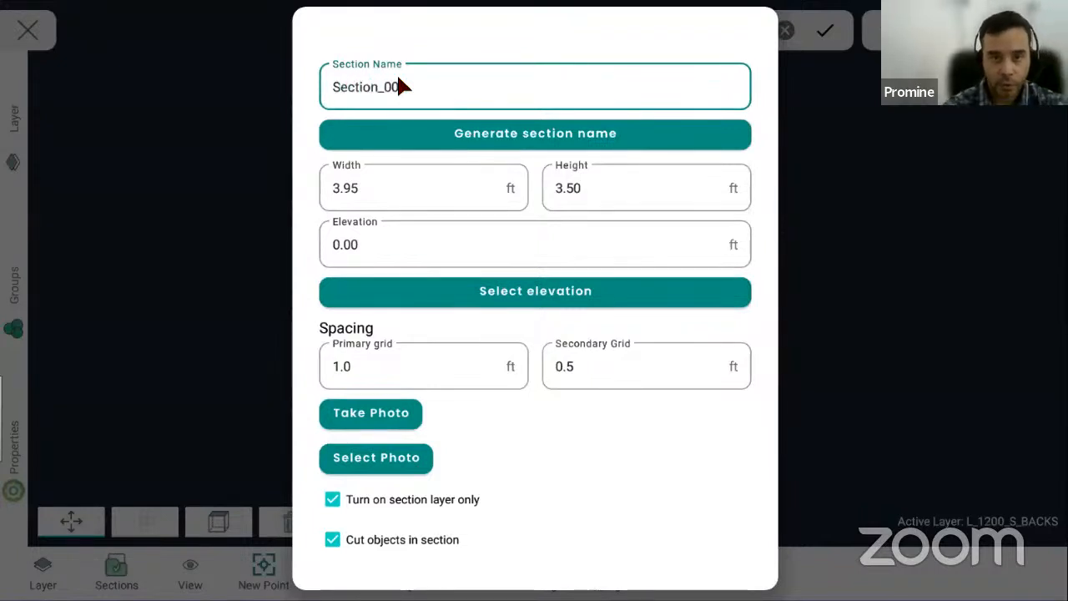
type("1")
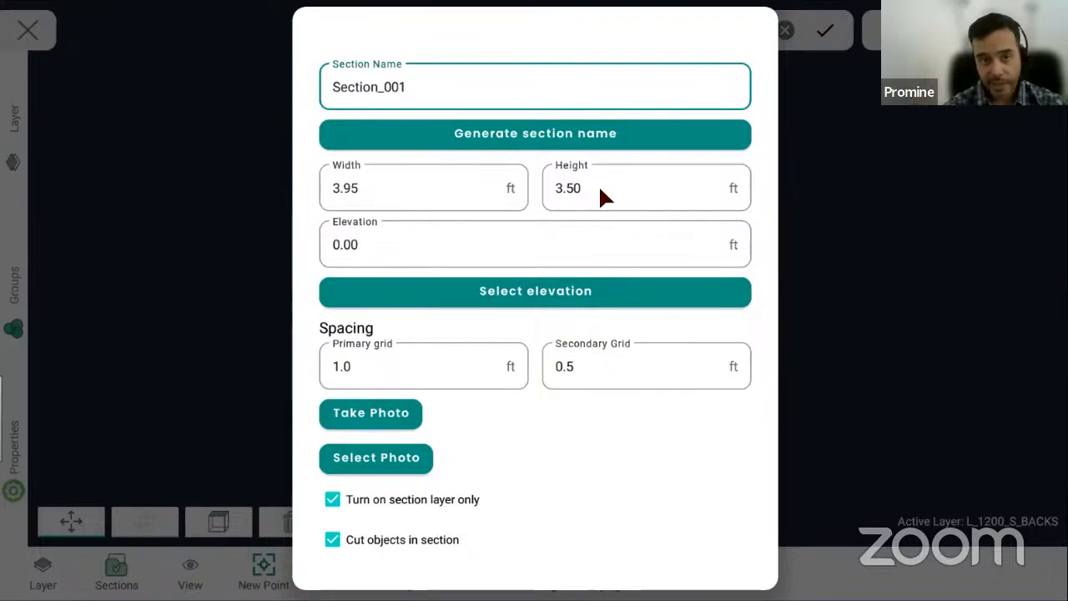
- Set the face section's width to 4 ft and its height to 3.6 ft
left_click(382, 196)
key("BackSpace")
key("BackSpace")
key("BackSpace")
key("BackSpace")
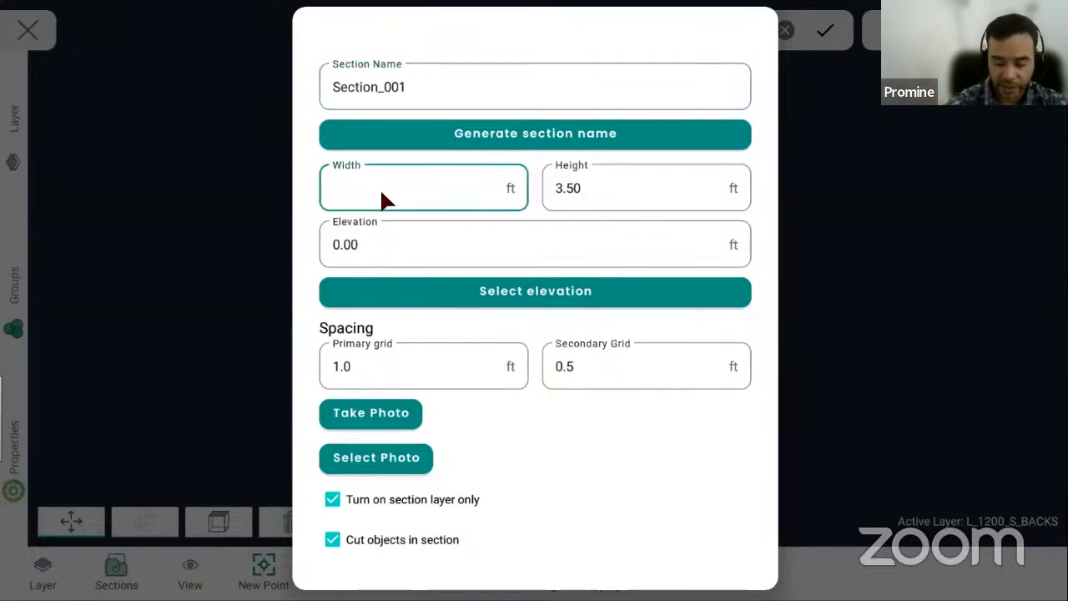
type("400")
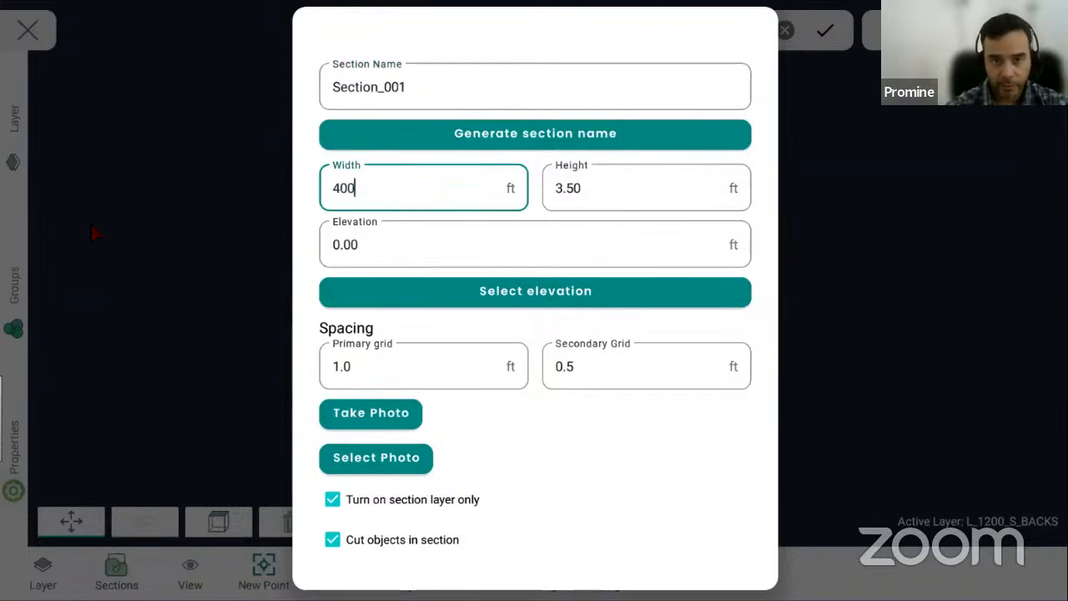
key("BackSpace")
key("BackSpace")
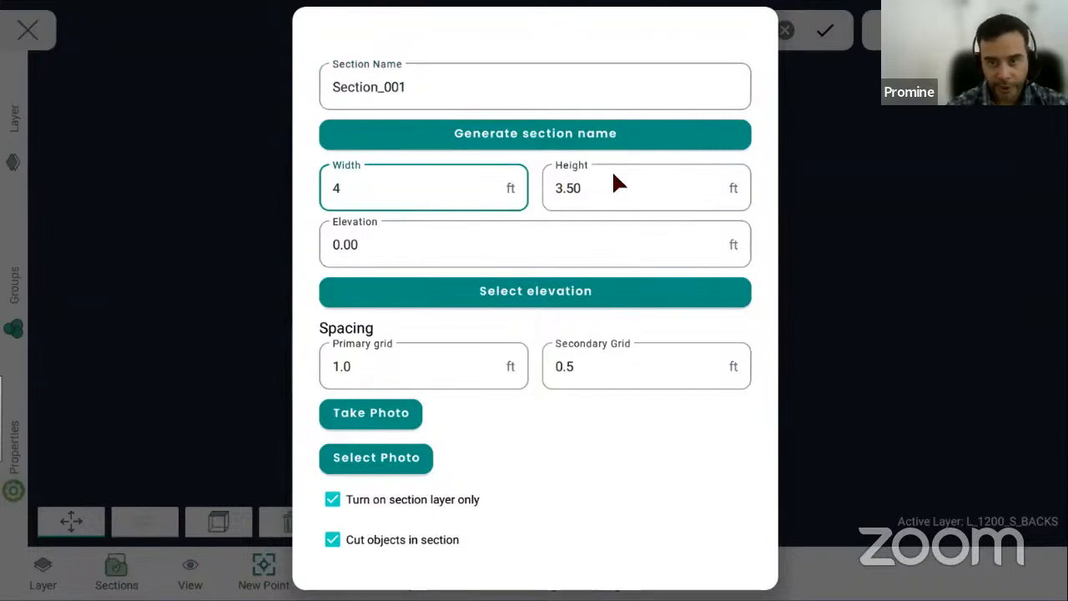
left_click(597, 190)
key("BackSpace")
key("BackSpace")
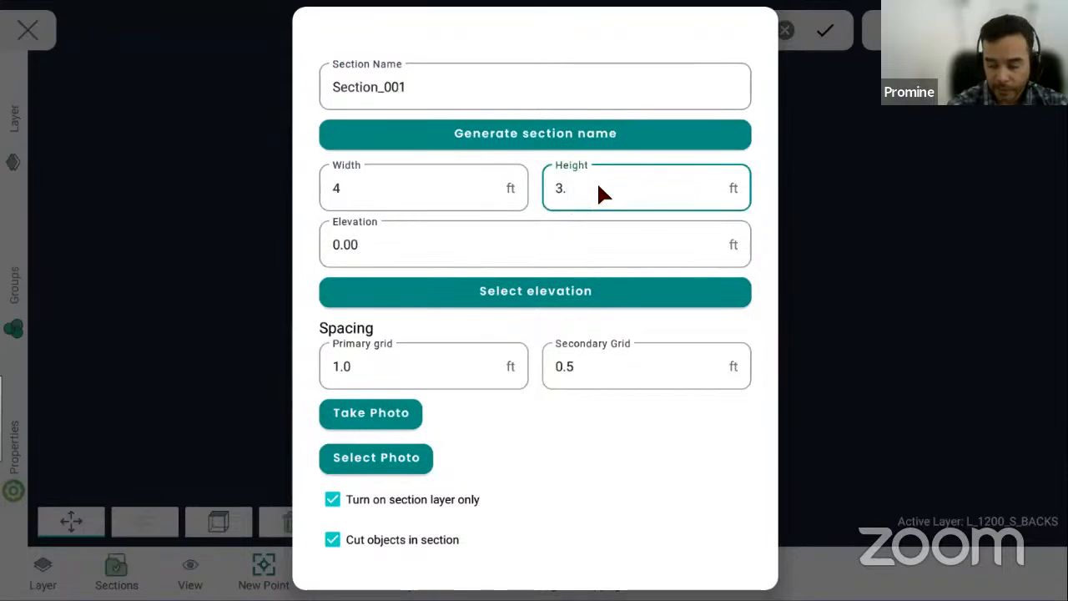
type("6")
- Set the face section's elevation to 1203.31 ft by taking it from a drift vertex
left_click(408, 247)
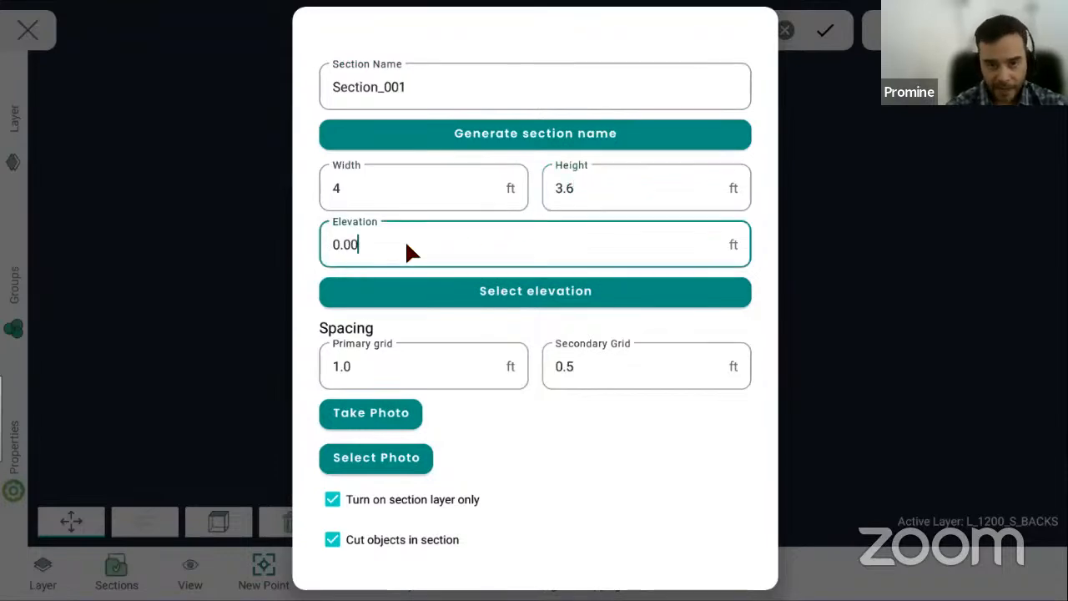
left_click(524, 300)
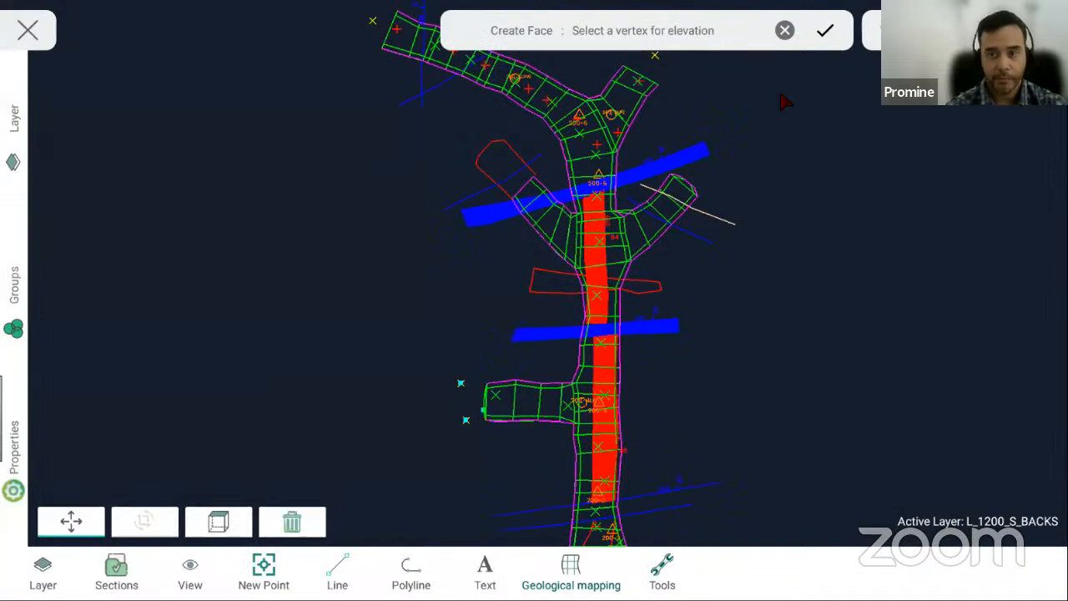
left_click(825, 32)
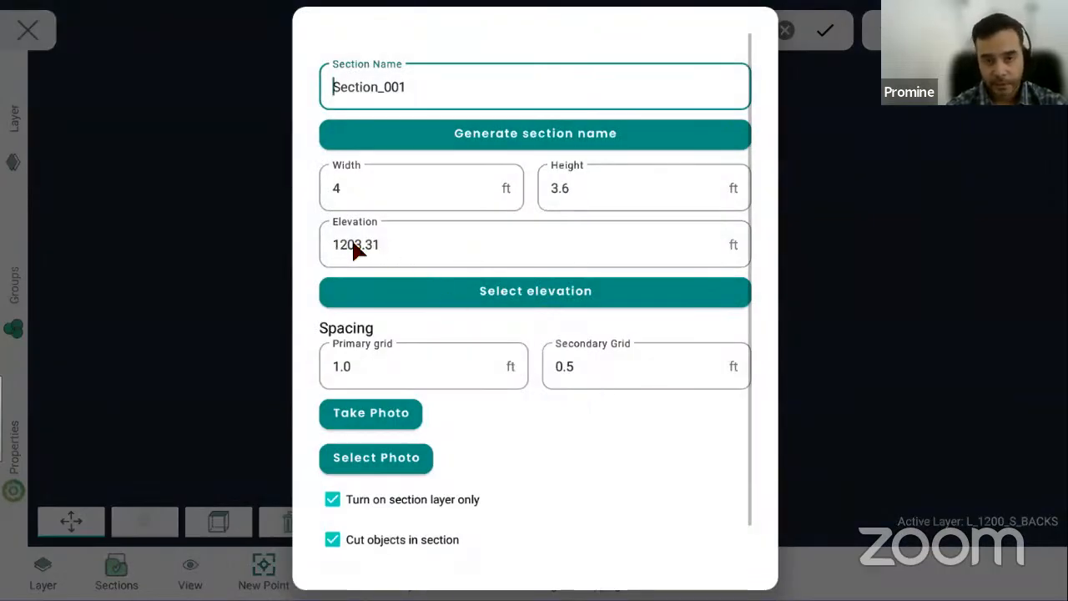
- Attach the stored rock-face photo with its default crop and create the Section_001 face
left_click_drag(396, 359, 385, 318)
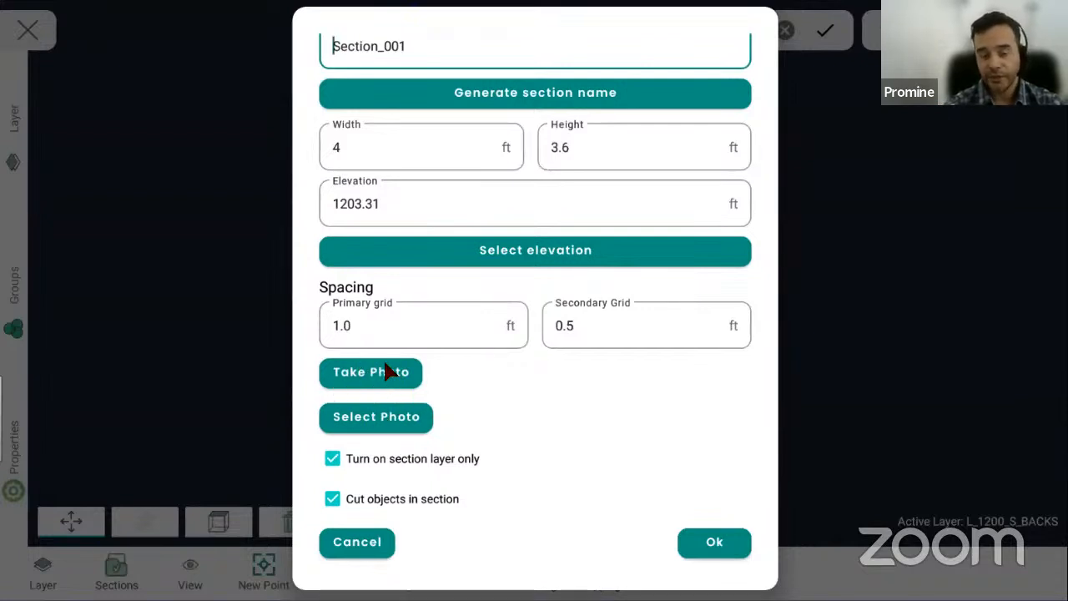
left_click(380, 426)
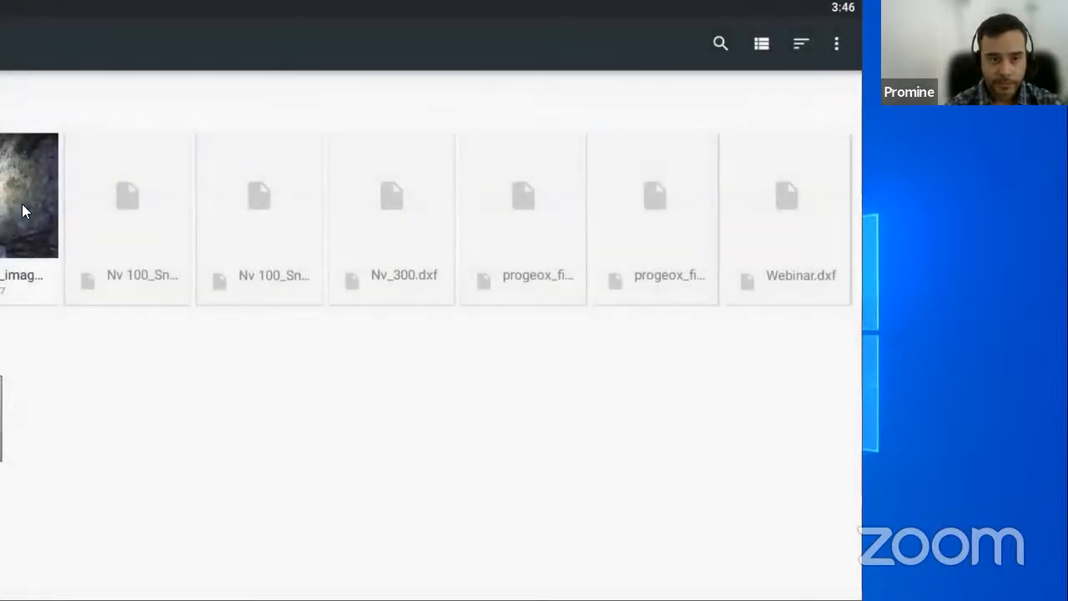
left_click(22, 204)
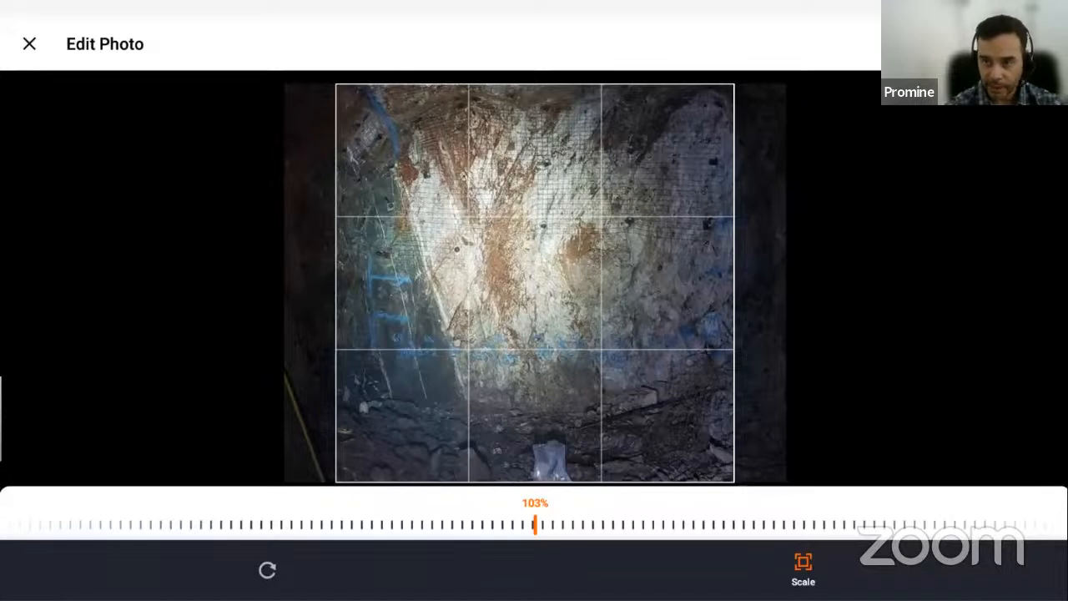
left_click(1039, 44)
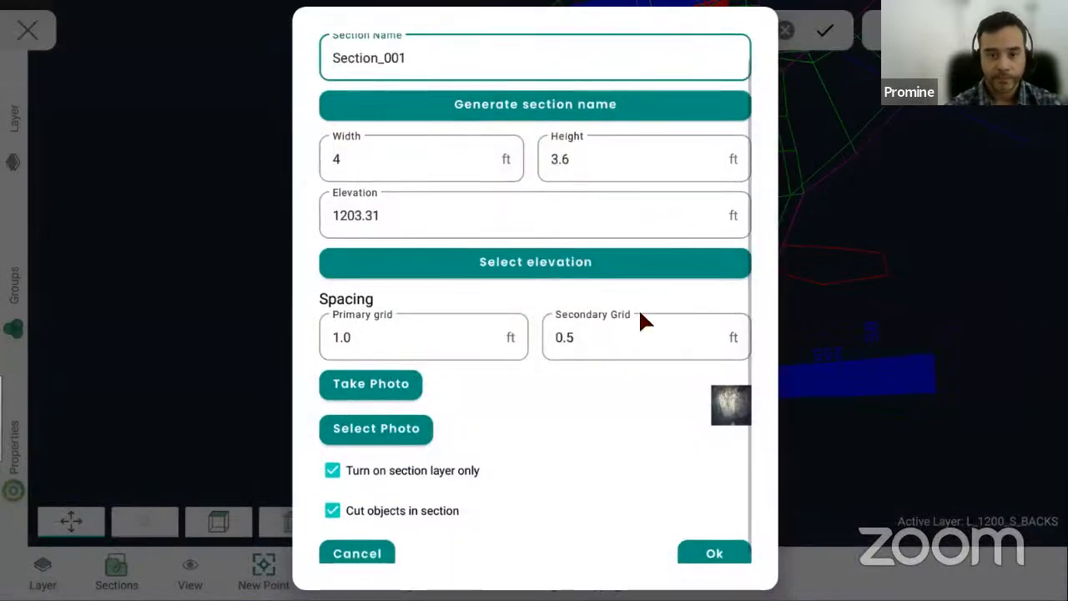
scroll(511, 337, "down", 1)
left_click(714, 542)
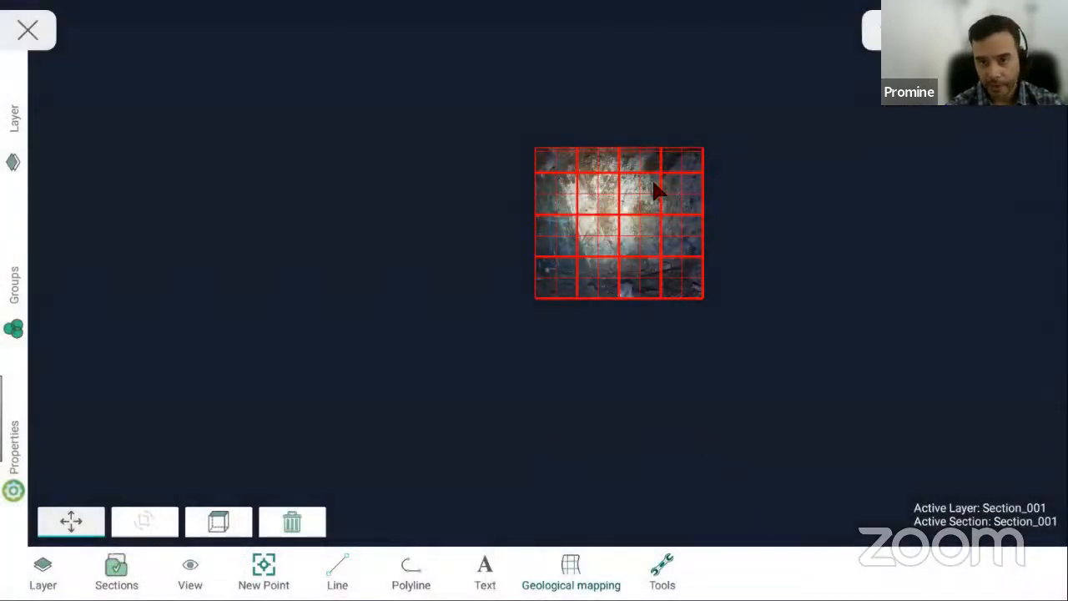
- Examine the photo on the face grid, and check from several 3D angles how the section sits against the drift's end
scroll(648, 190, "up", 3)
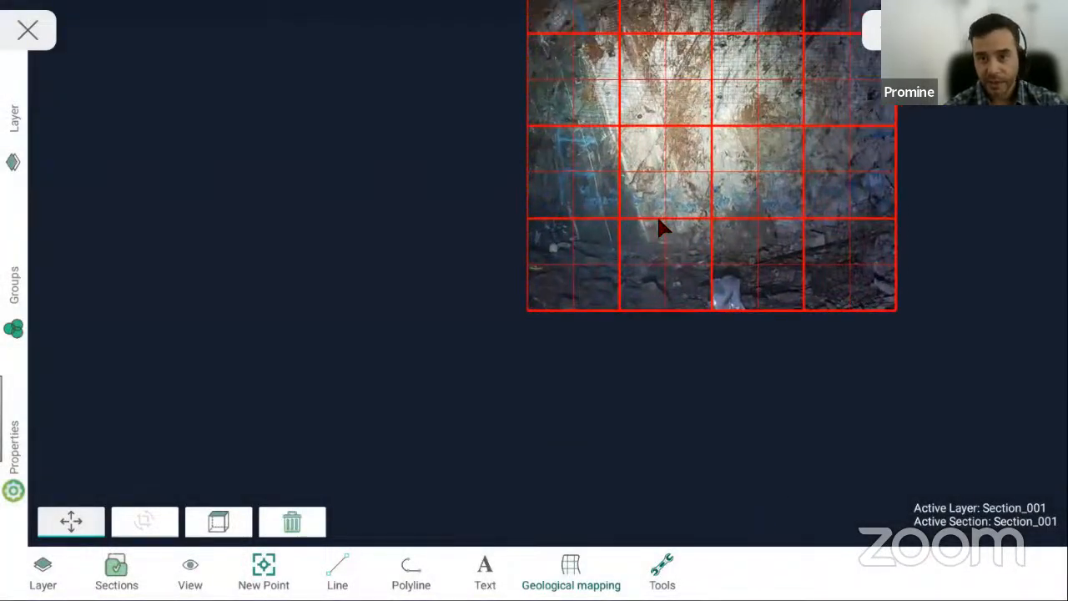
left_click_drag(657, 215, 597, 249)
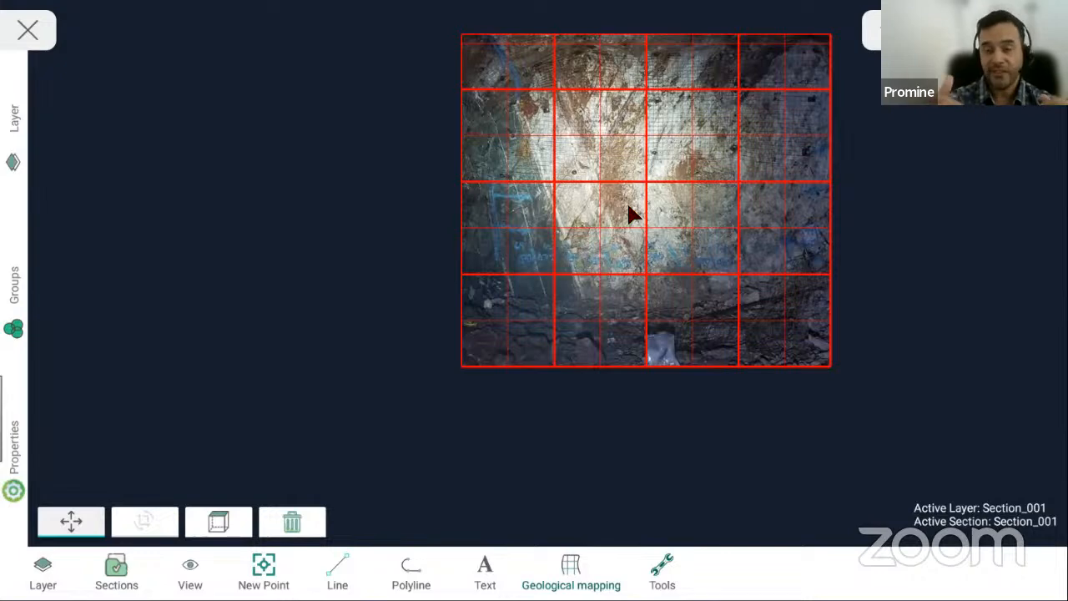
left_click(247, 524)
left_click_drag(677, 442, 728, 352)
left_click(157, 532)
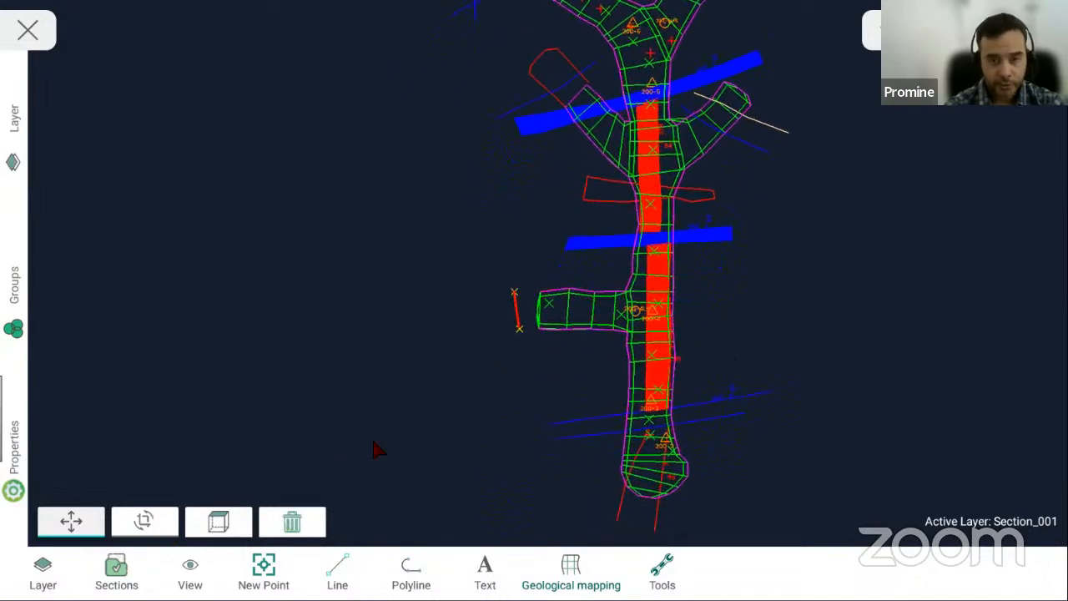
mouse_move(593, 388)
left_mouse_down()
mouse_move(567, 388)
mouse_move(375, 257)
mouse_move(356, 269)
mouse_move(360, 289)
left_mouse_up()
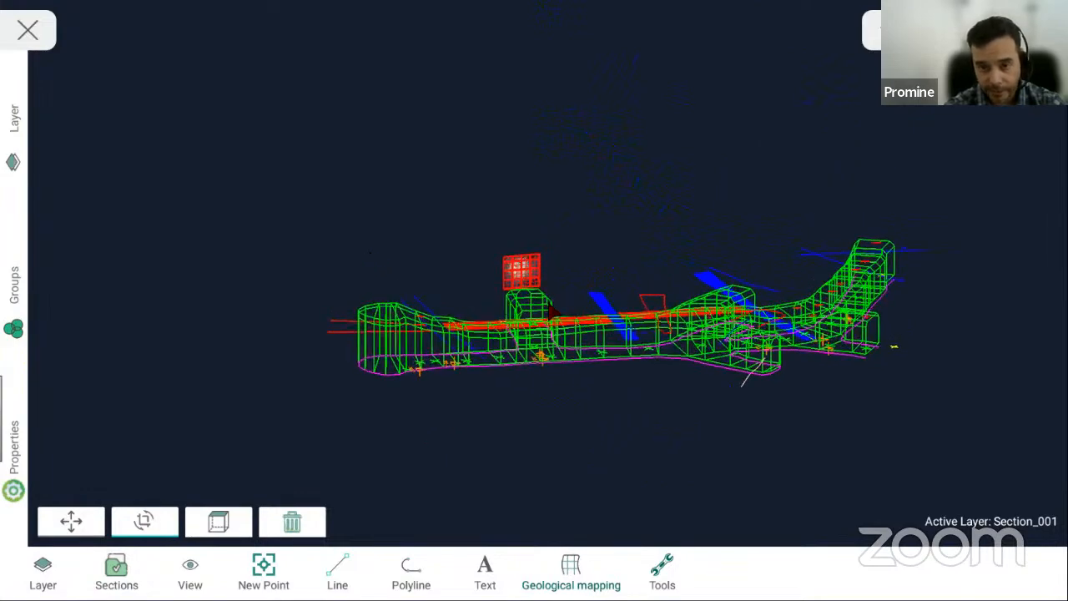
scroll(526, 308, "up", 5)
scroll(526, 310, "up", 5)
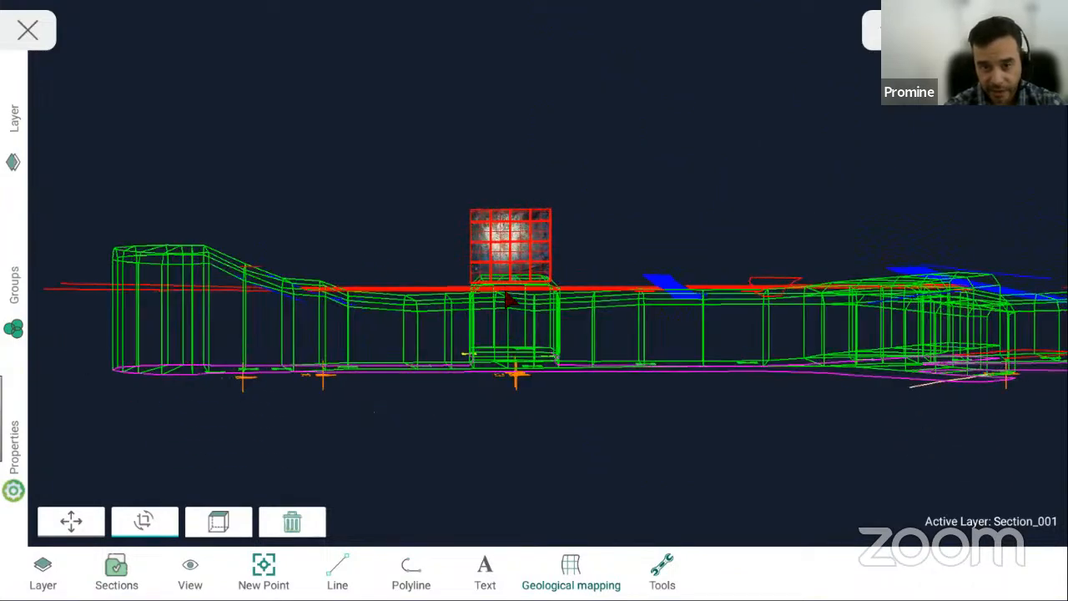
left_click_drag(524, 314, 499, 269)
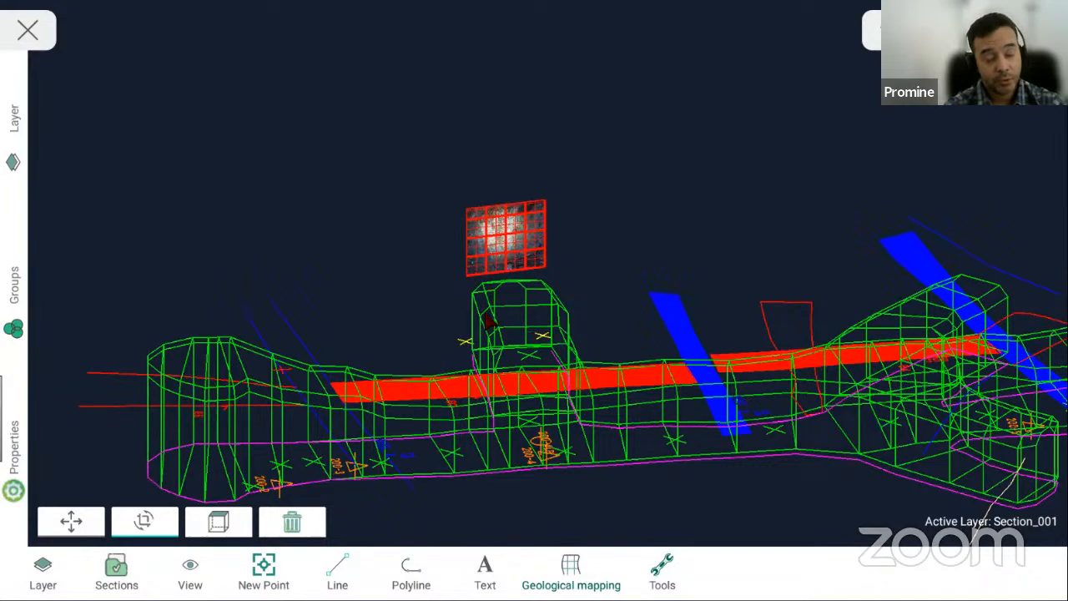
left_click_drag(523, 394, 508, 248)
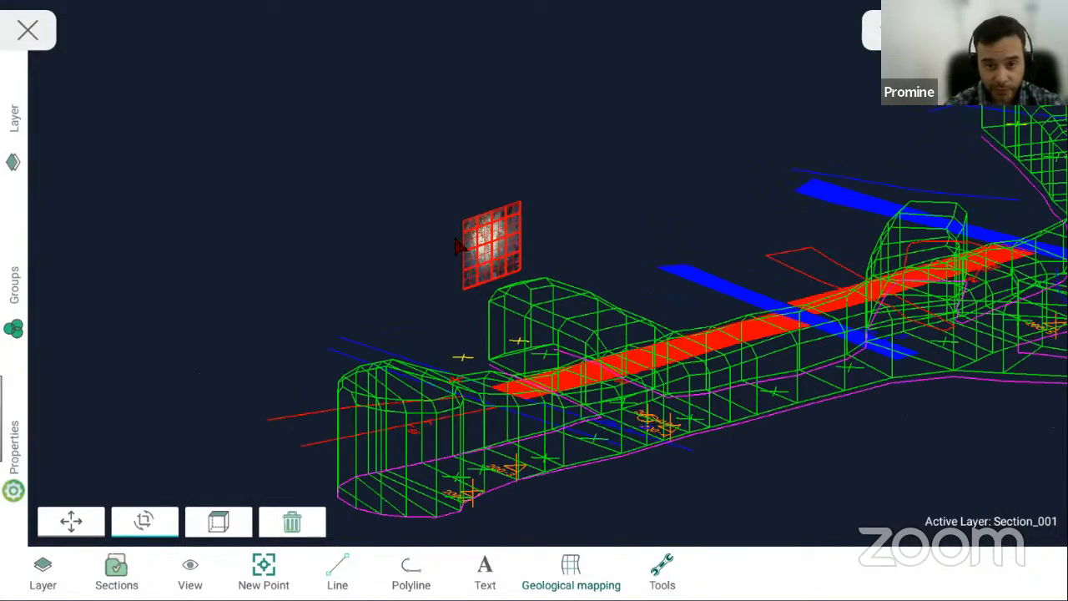
left_click_drag(492, 293, 636, 313)
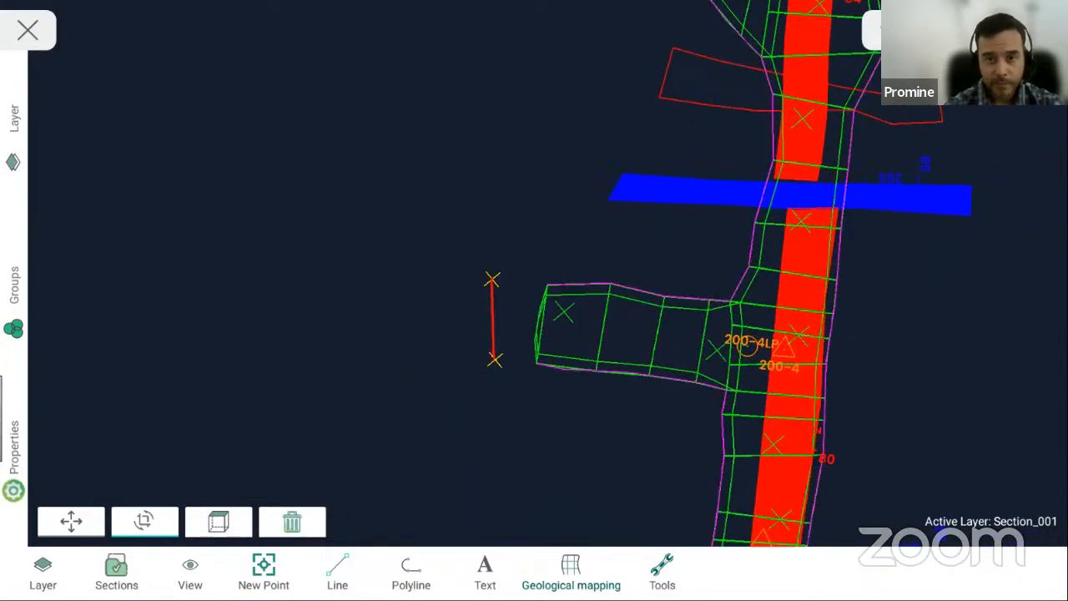
- Undo the creation of the Section_001 face and restore the plan view
left_click(887, 30)
left_click_drag(531, 438, 888, 119)
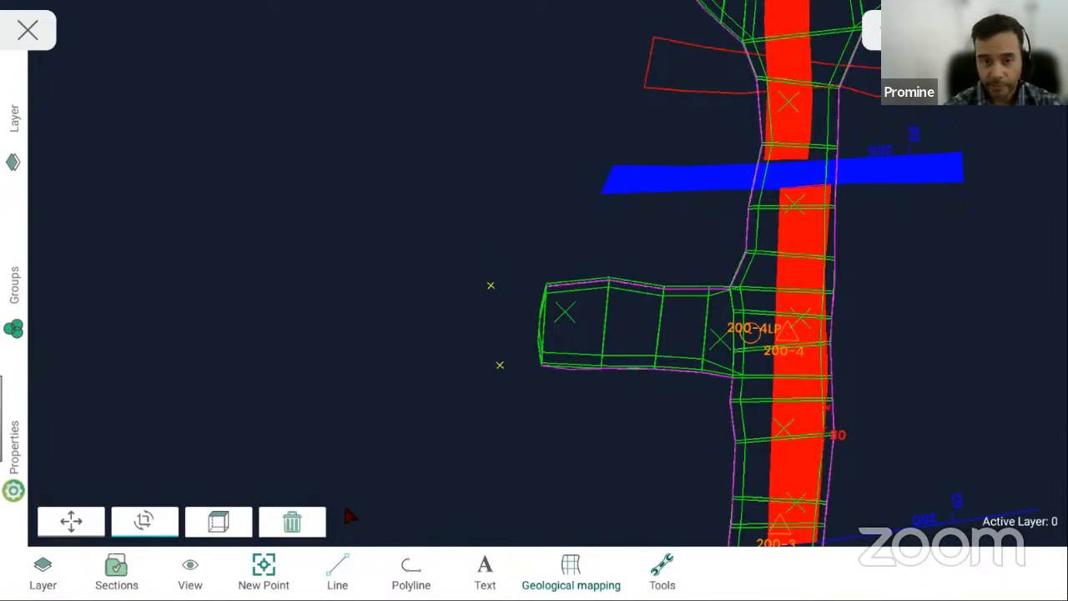
left_click(218, 522)
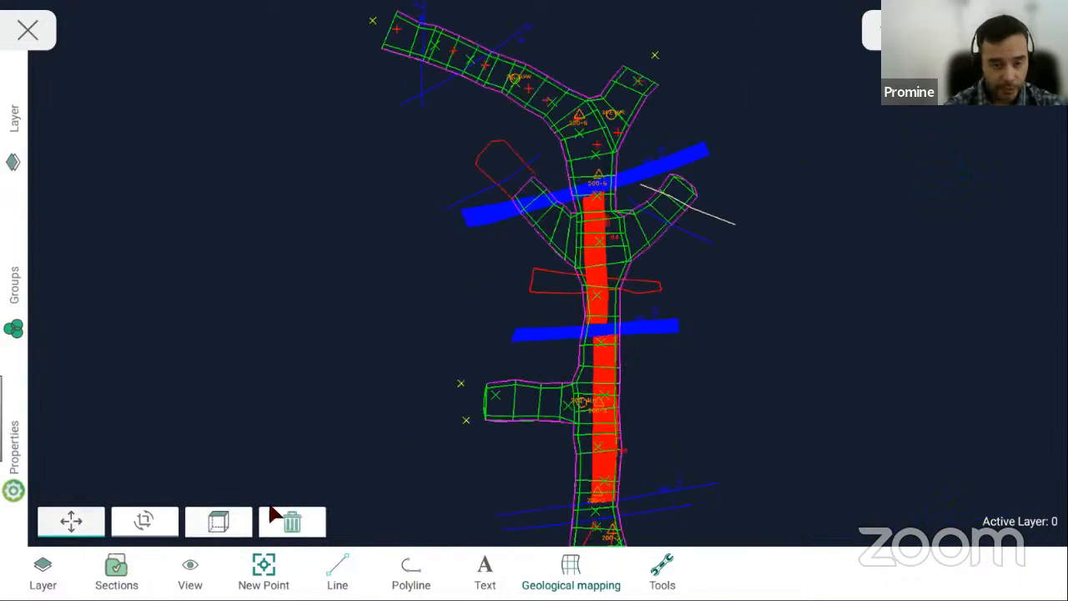
- Start a Create Face section from the lower to the upper yellow point beside the side drift's end, accepting the westward viewing direction
left_click(563, 578)
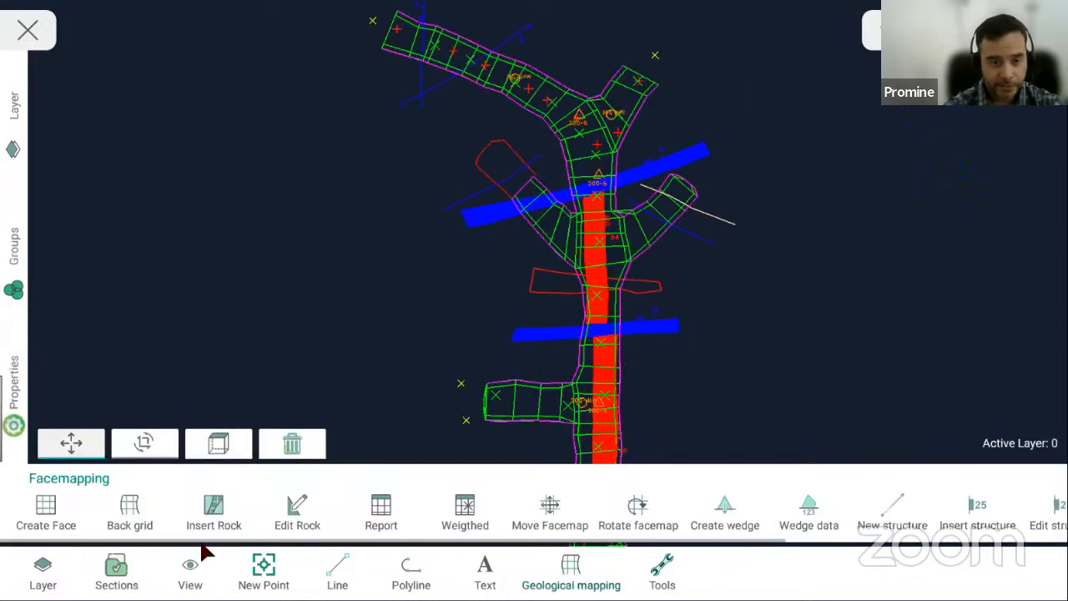
left_click(46, 514)
left_click(465, 421)
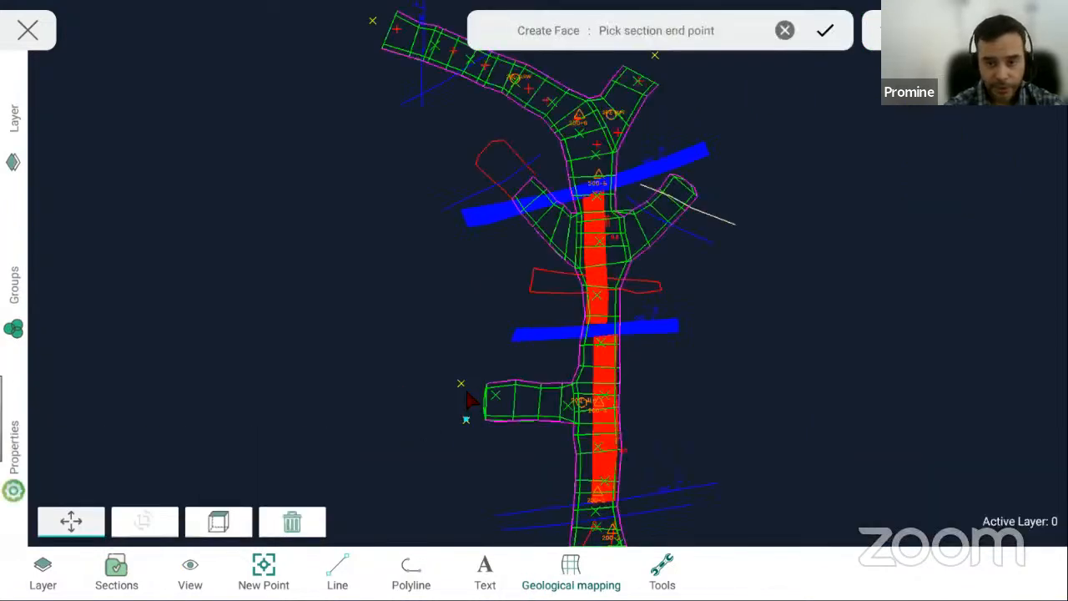
left_click(461, 384)
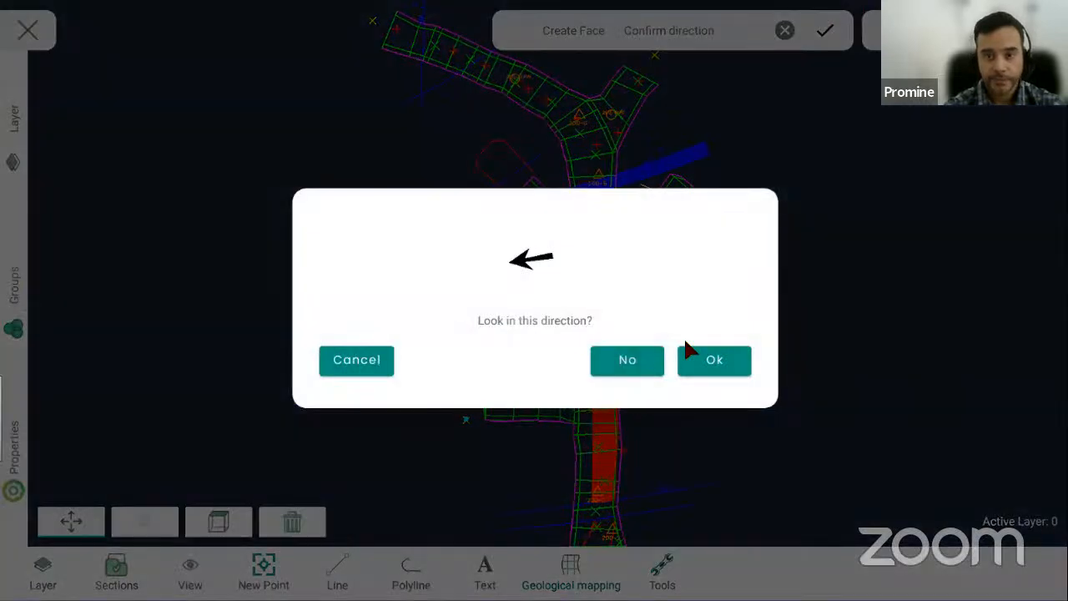
left_click(723, 363)
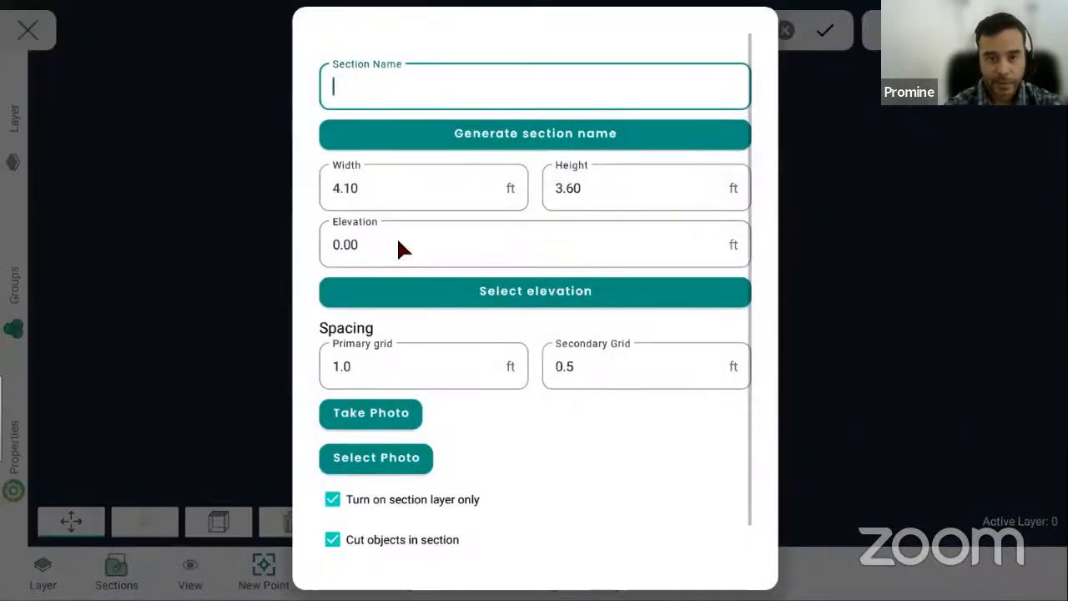
- Set the new face section's elevation to 1200 ft
left_click(399, 245)
key("BackSpace")
key("BackSpace")
key("BackSpace")
key("BackSpace")
type("1200")
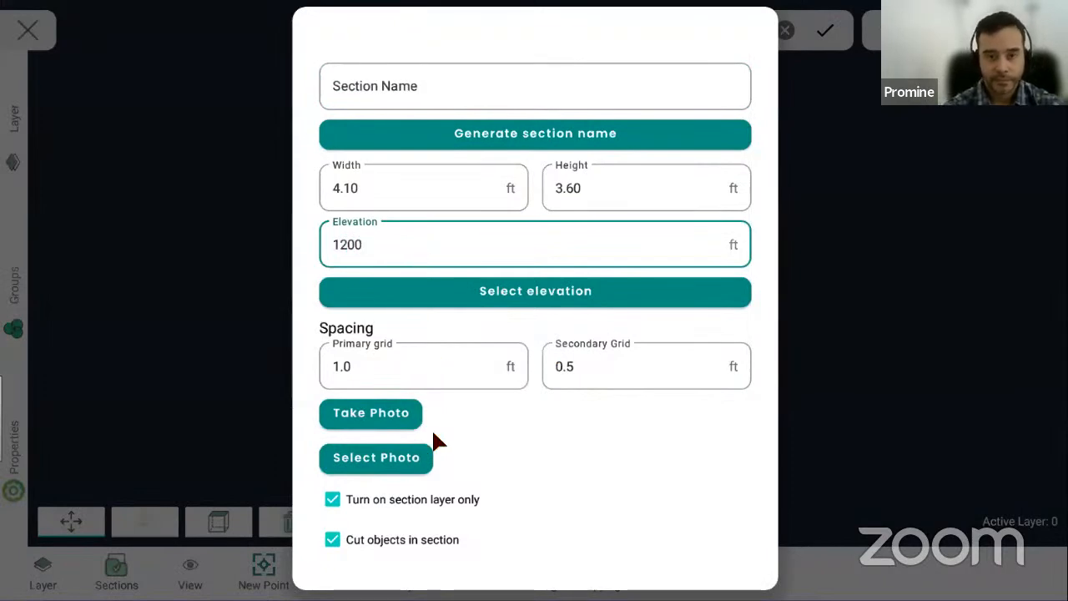
- Attach the stored rock-face photo to the new section, keeping its default crop
scroll(393, 434, "down", 1)
left_click(426, 417)
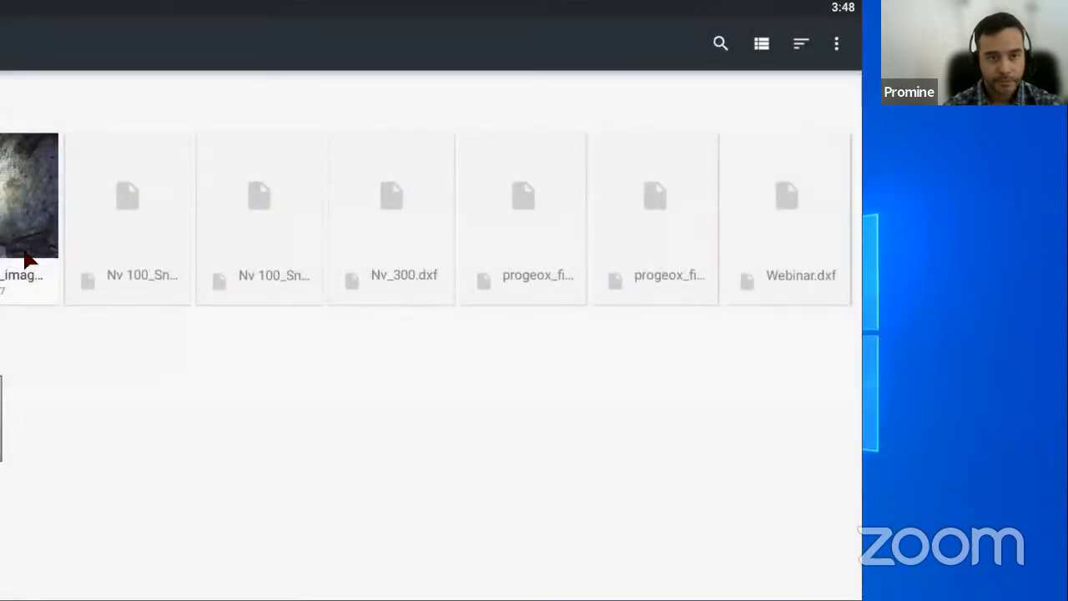
left_click(27, 254)
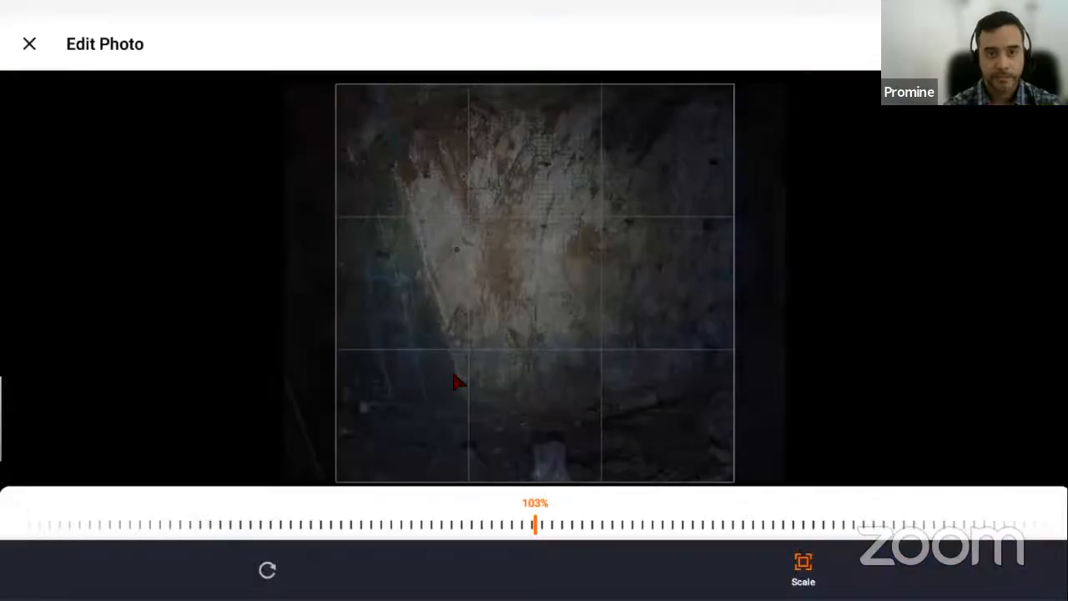
left_click(1039, 44)
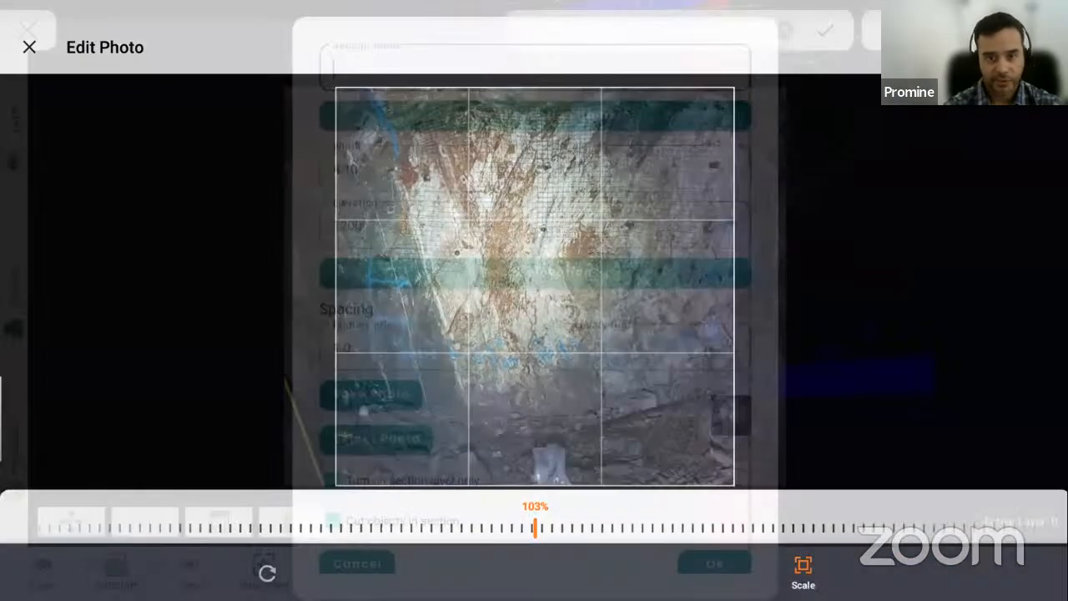
- Name the new face section section002, create it and return to the overall mine view
left_click(714, 554)
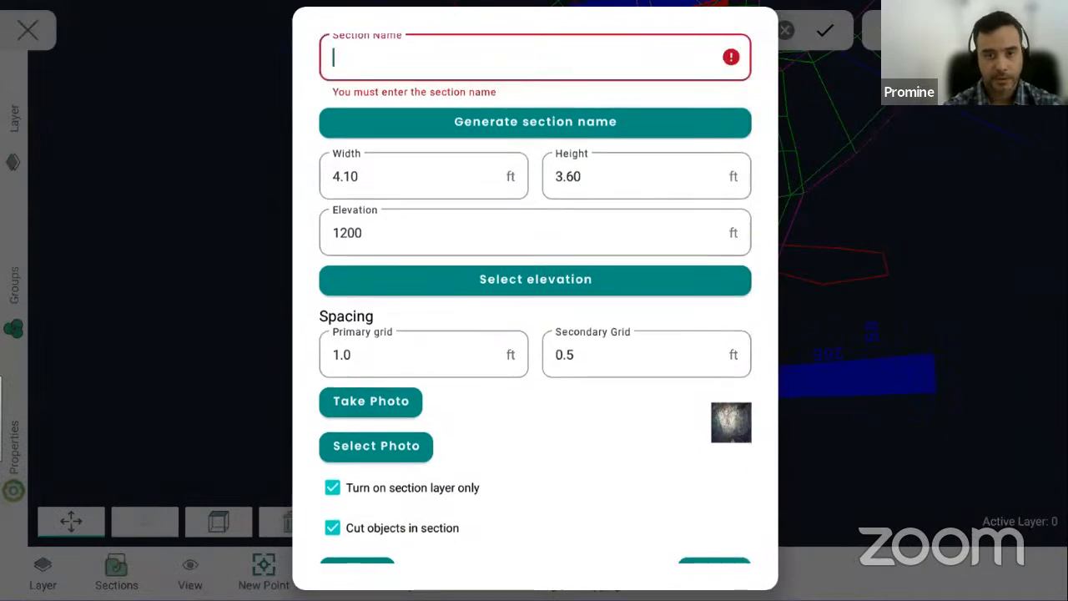
type("sec")
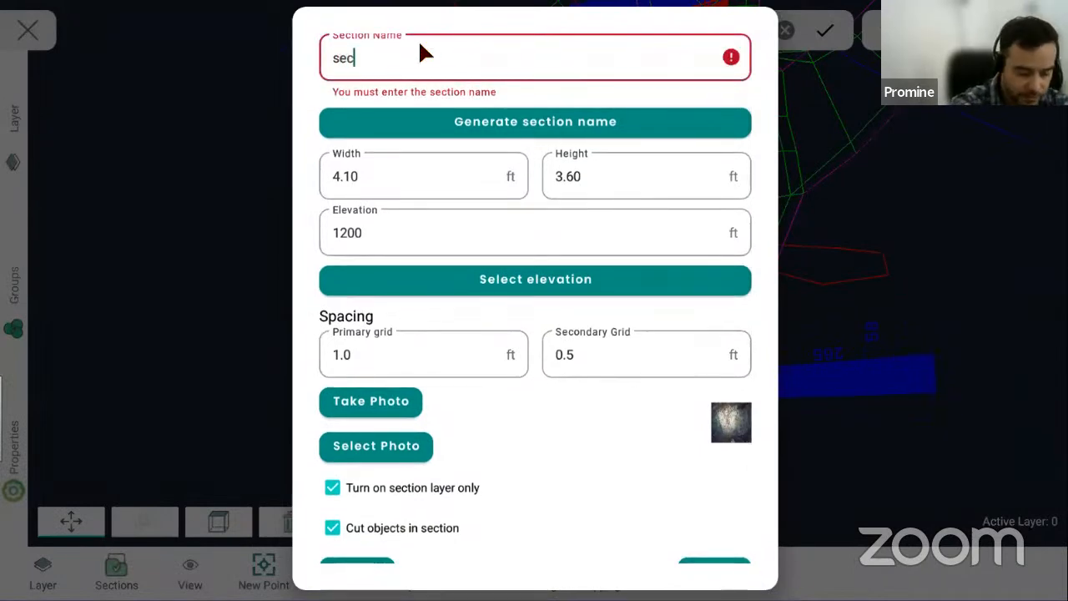
type("tion002")
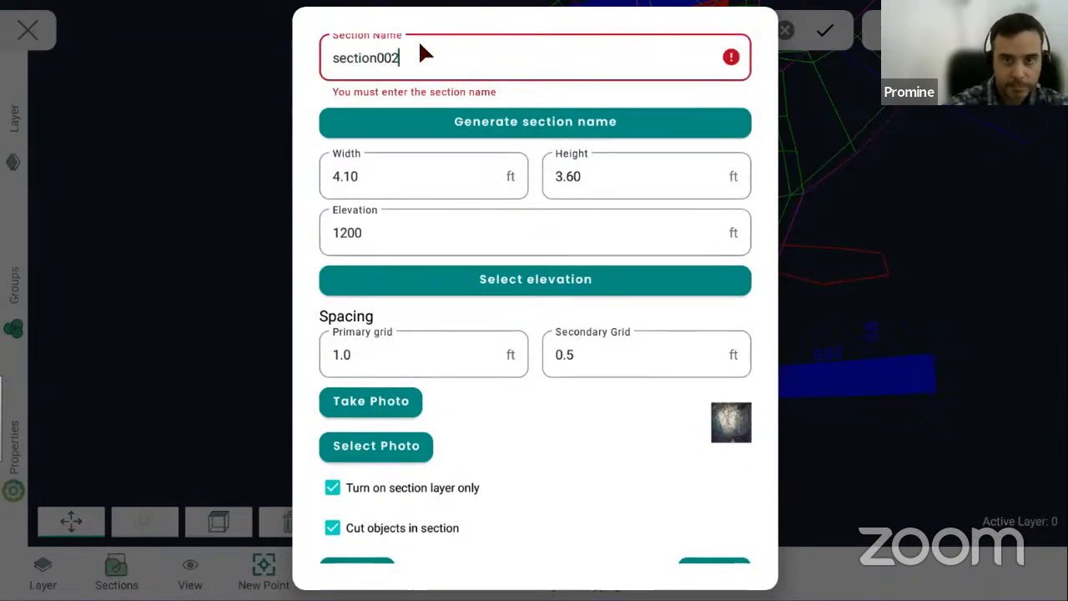
scroll(582, 429, "down", 1)
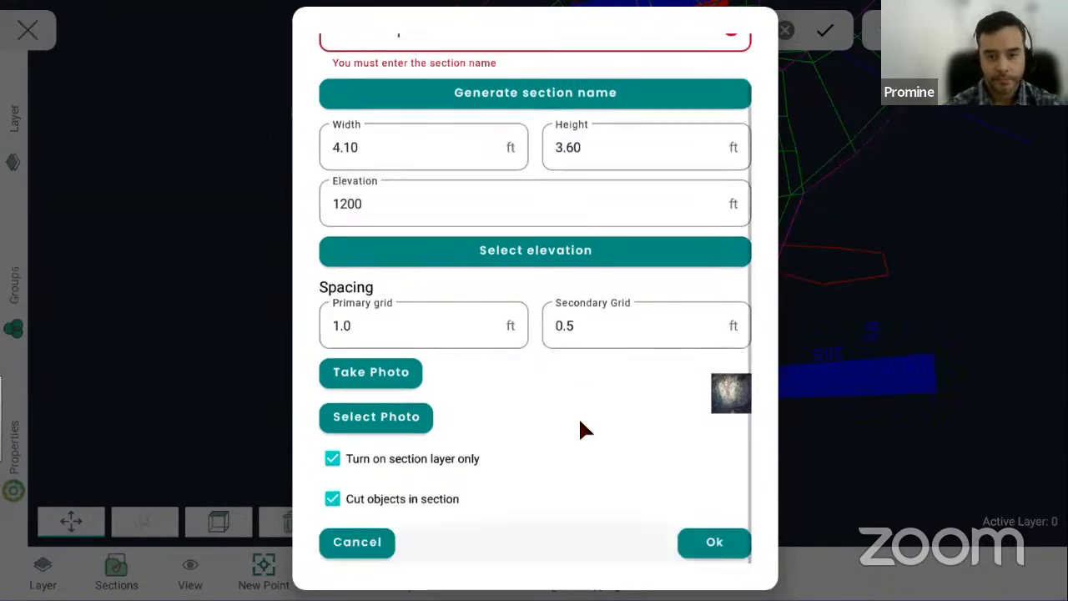
left_click(702, 534)
left_click(227, 515)
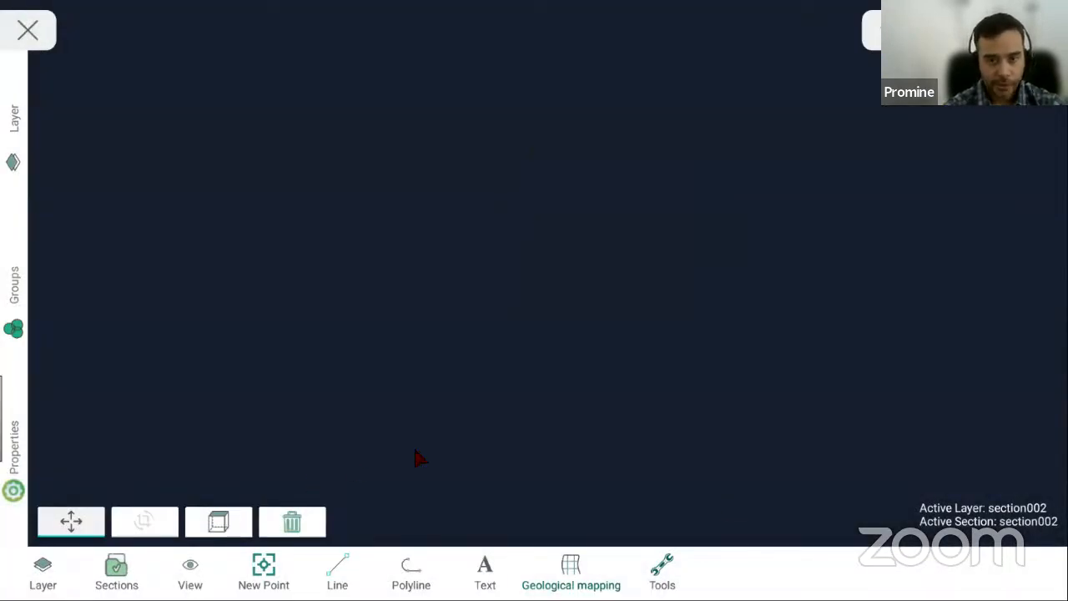
- Examine the photo-backed face section in 3D against the end of the side drift
left_click(146, 520)
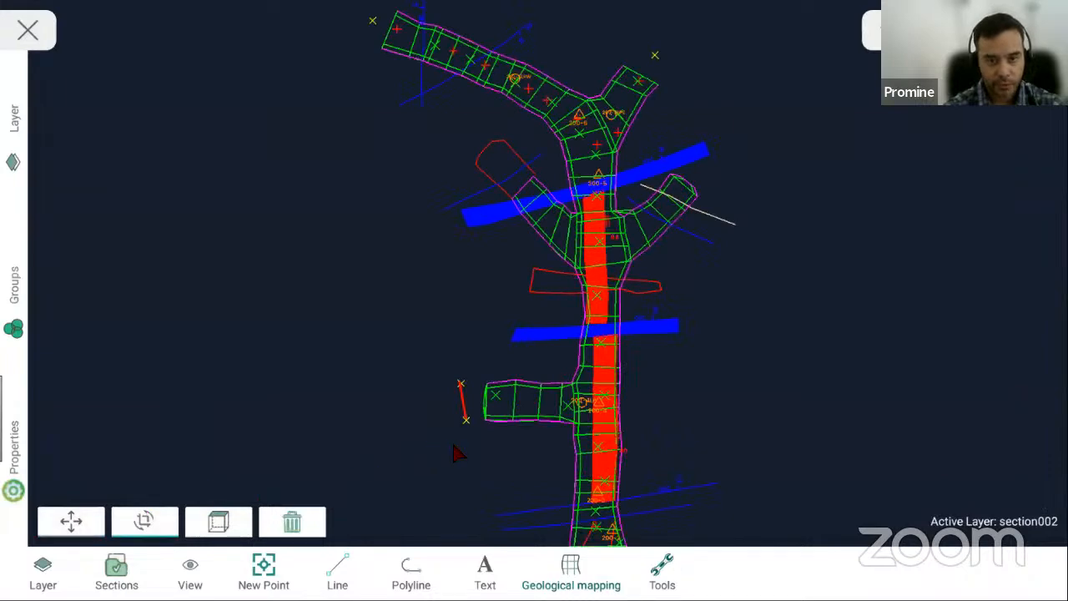
left_click_drag(457, 447, 210, 331)
left_click_drag(445, 309, 375, 398)
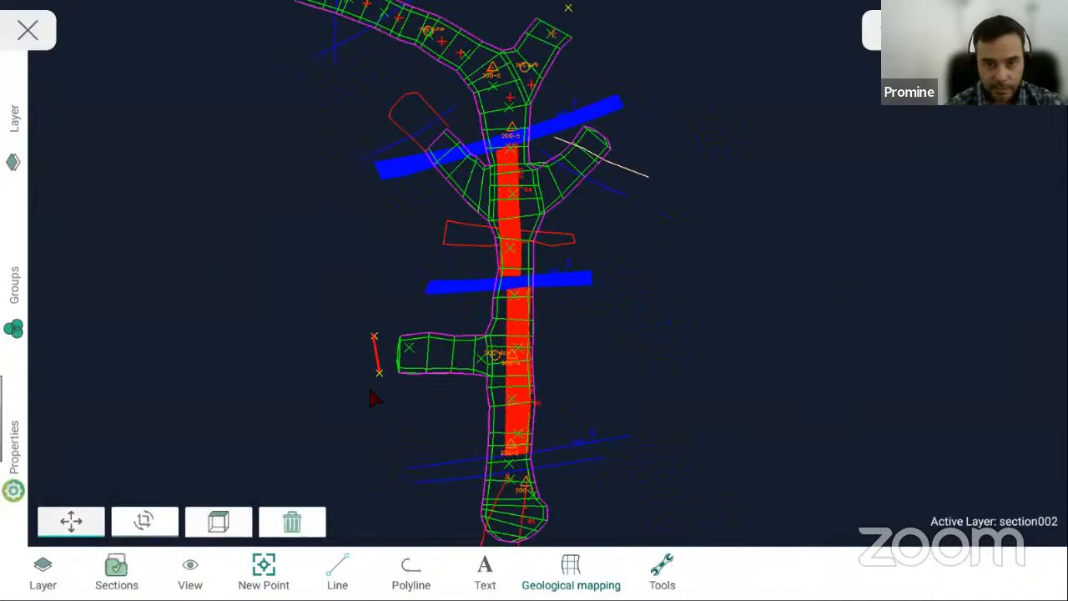
left_click(165, 525)
left_click_drag(453, 429, 432, 246)
scroll(431, 247, "up", 8)
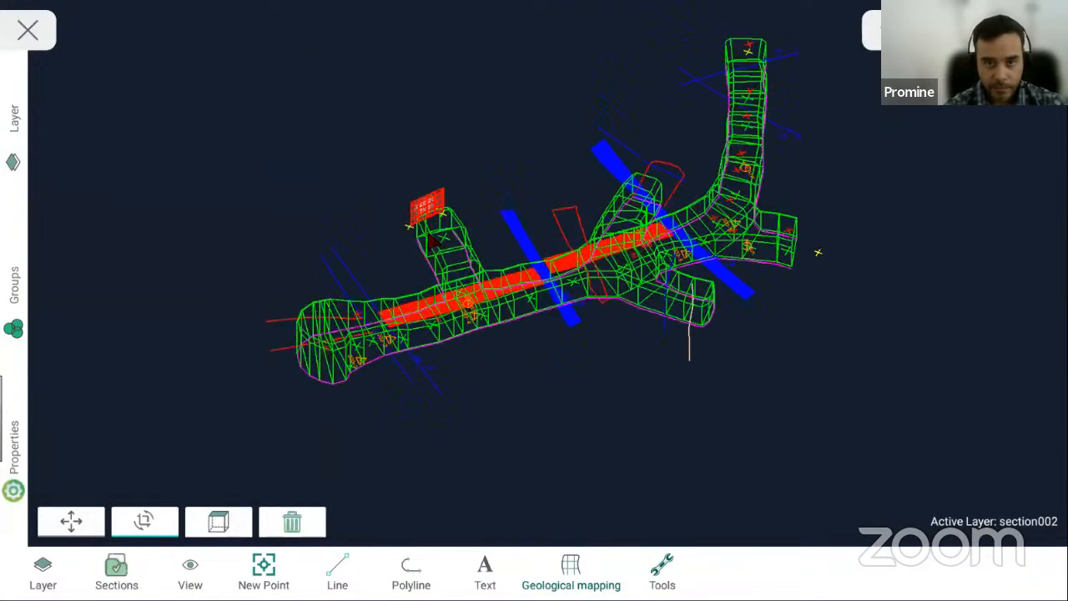
scroll(297, 263, "up", 4)
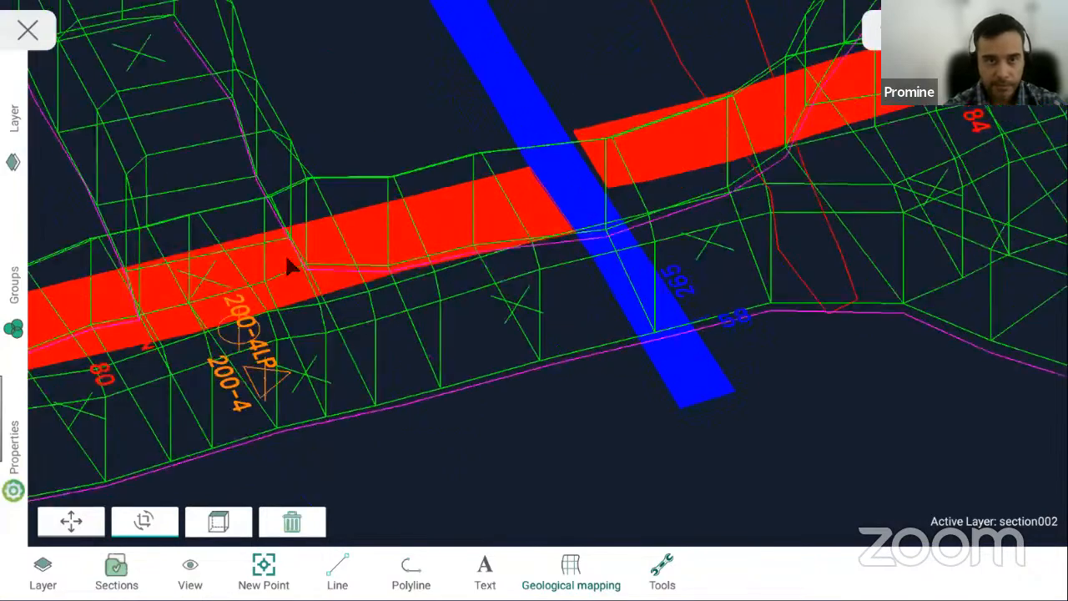
left_click_drag(284, 253, 340, 263)
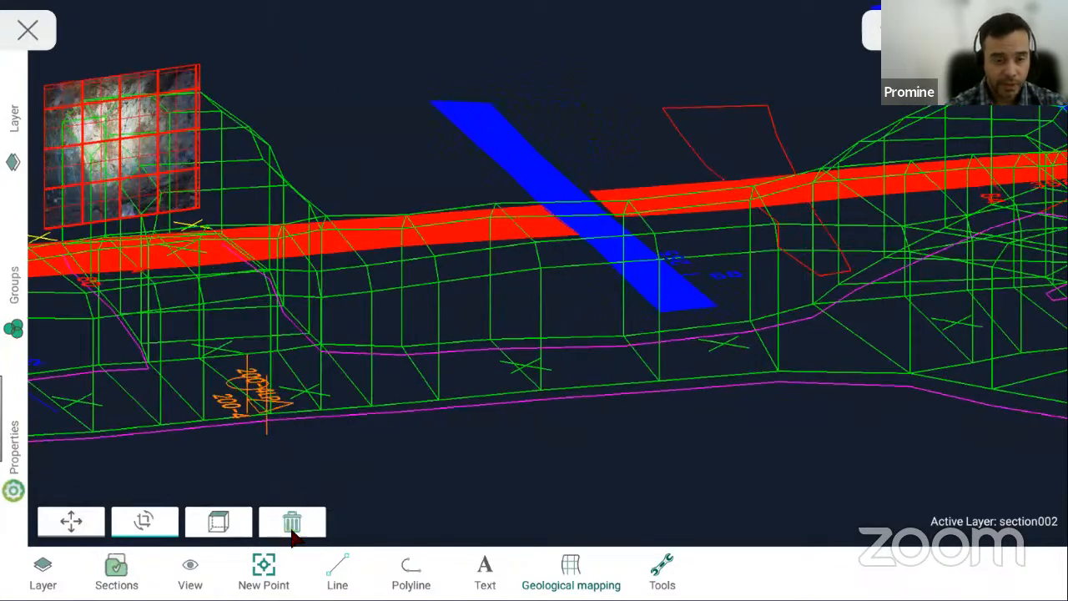
left_click(99, 515)
left_click_drag(230, 425, 471, 441)
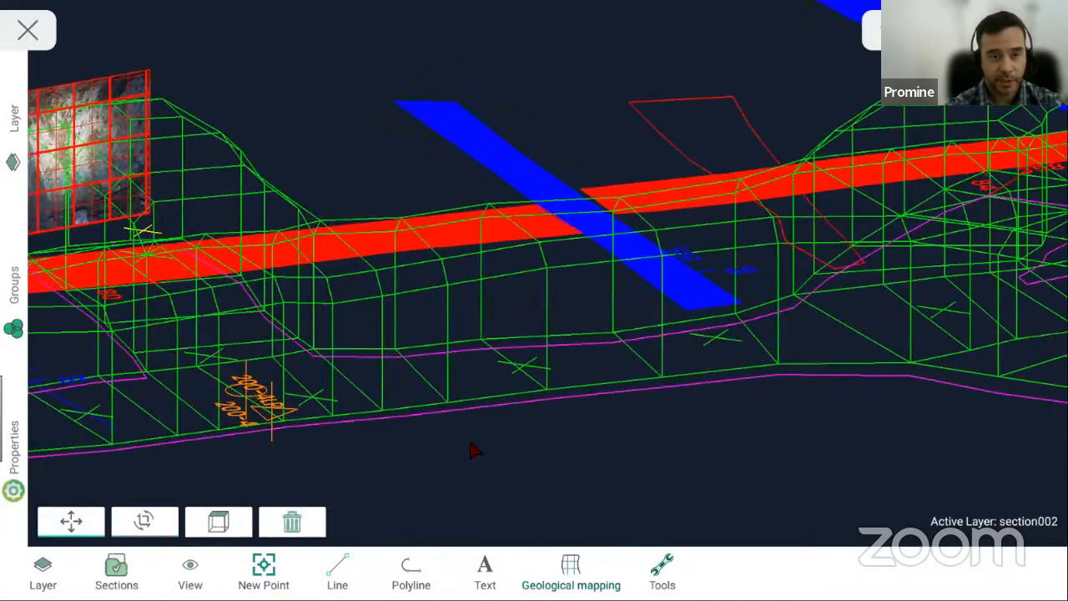
left_click(141, 516)
left_click_drag(251, 421, 332, 444)
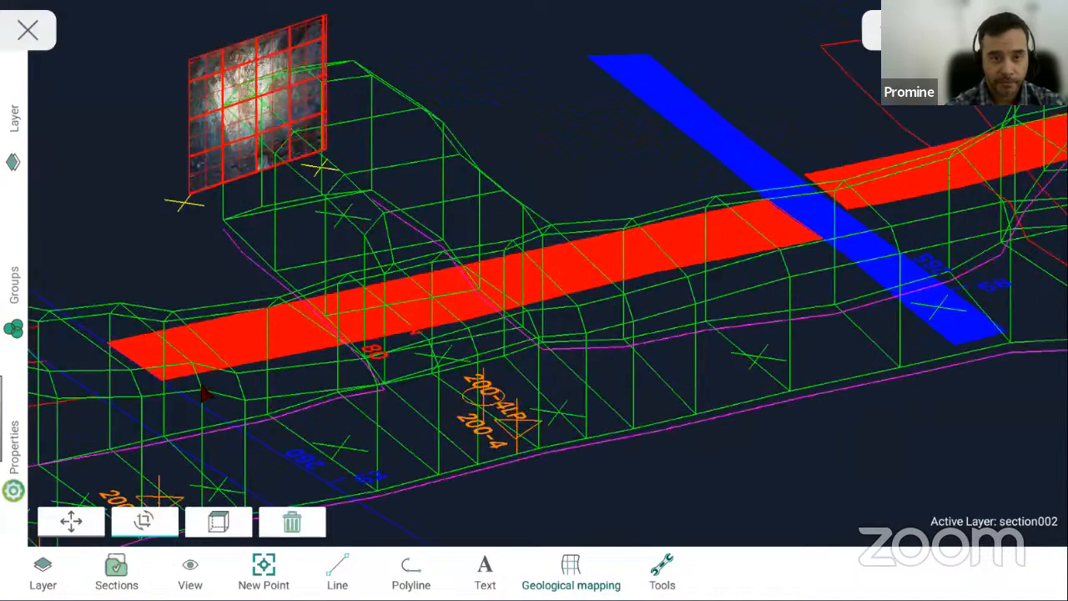
left_click_drag(201, 384, 359, 422)
left_click(73, 517)
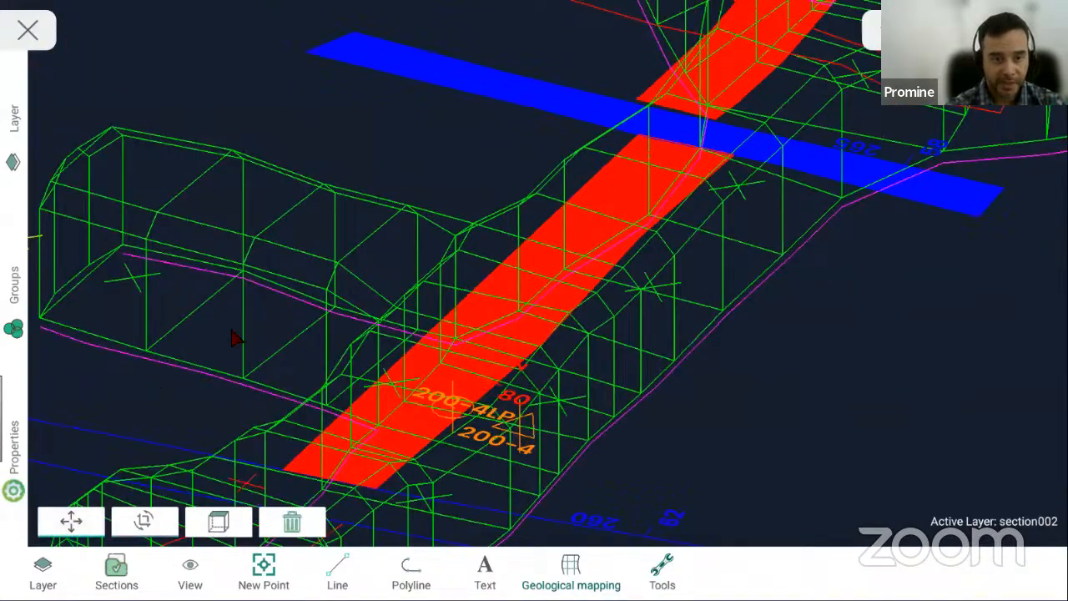
left_click_drag(233, 332, 470, 361)
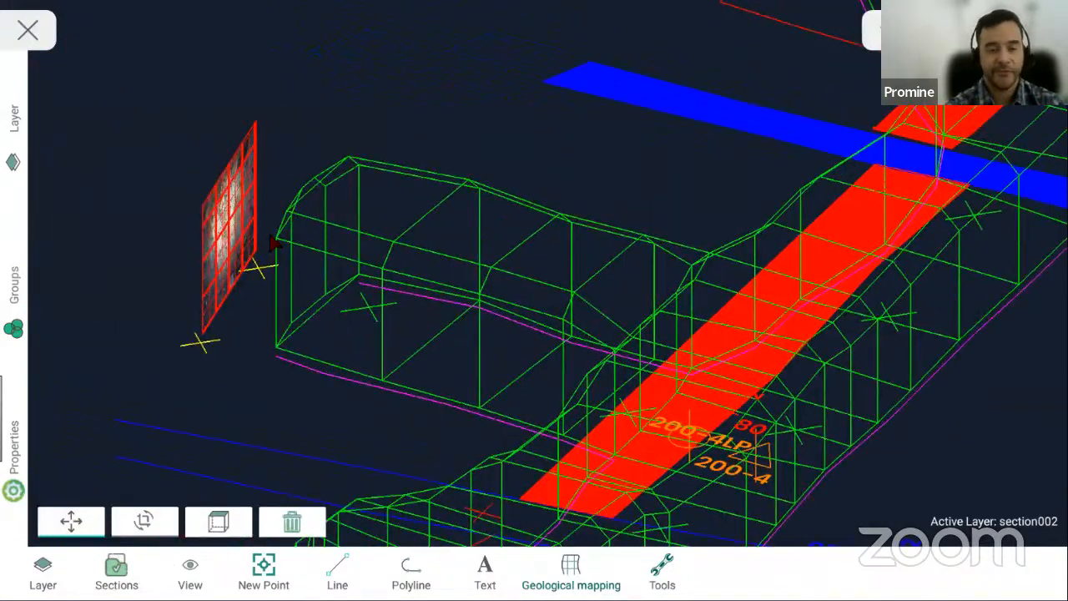
- Restore the plan view of the mine and open section002 for face mapping
left_click(218, 520)
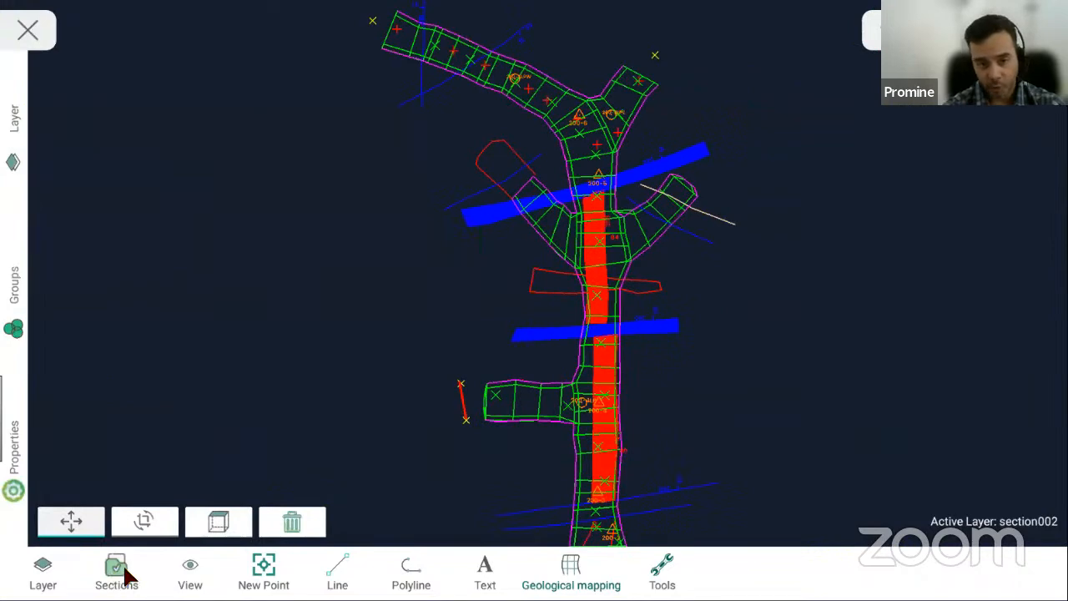
left_click(115, 576)
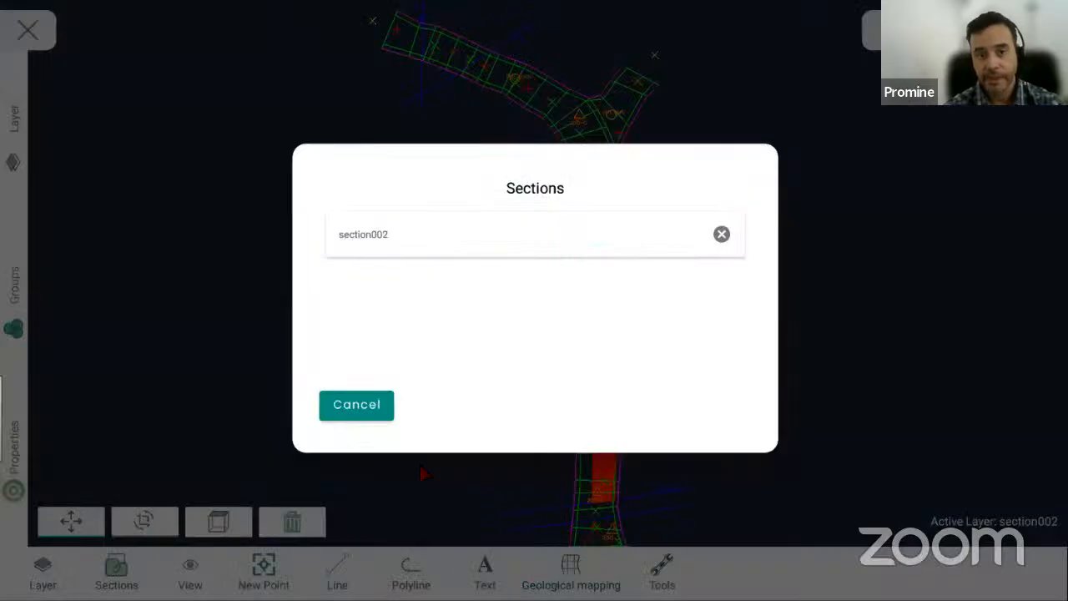
left_click(361, 235)
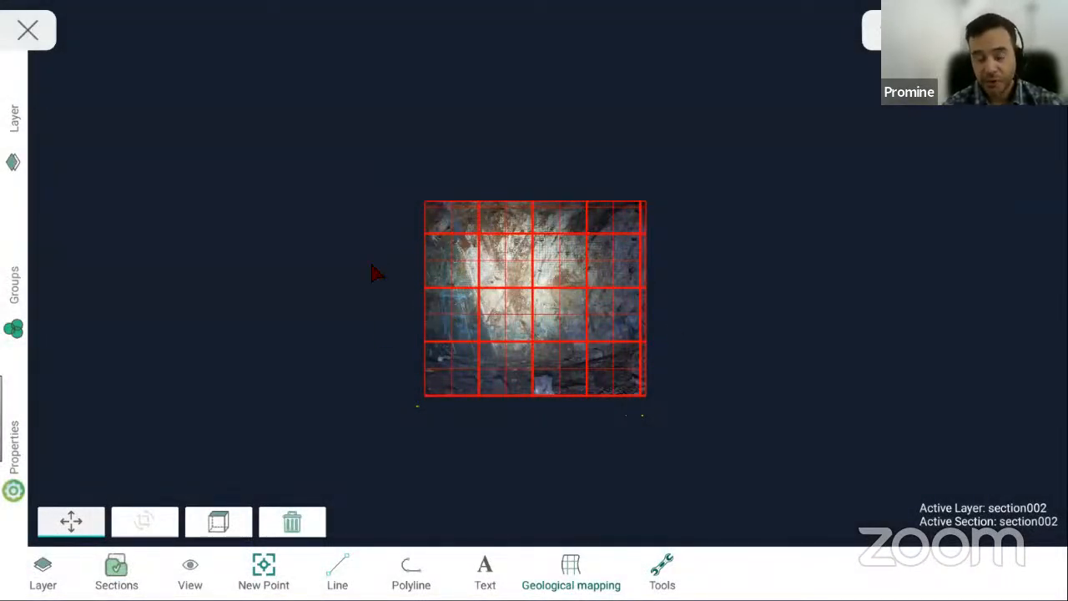
- Trace the lithological contact on the rock-face photo with a five-point polyline extending past the grid's upper and lower edges
left_click(420, 574)
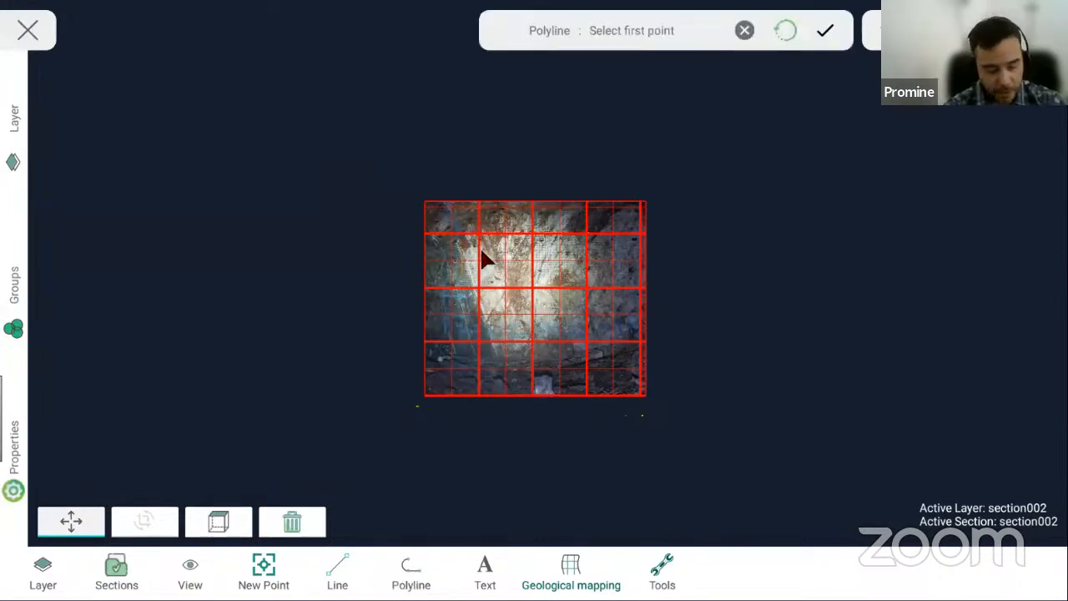
scroll(465, 286, "up", 5)
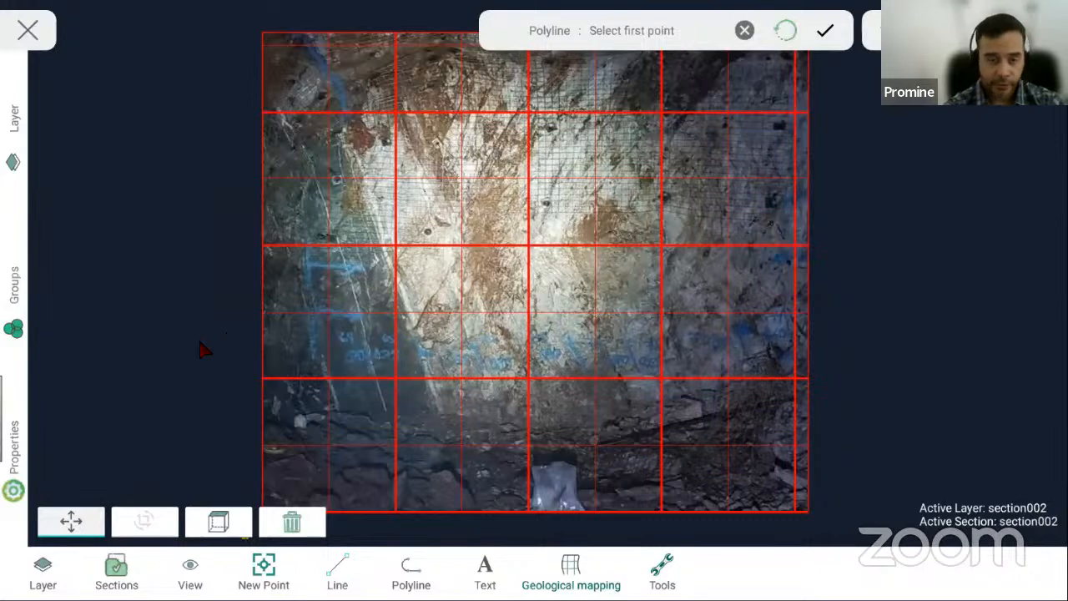
scroll(532, 318, "down", 2)
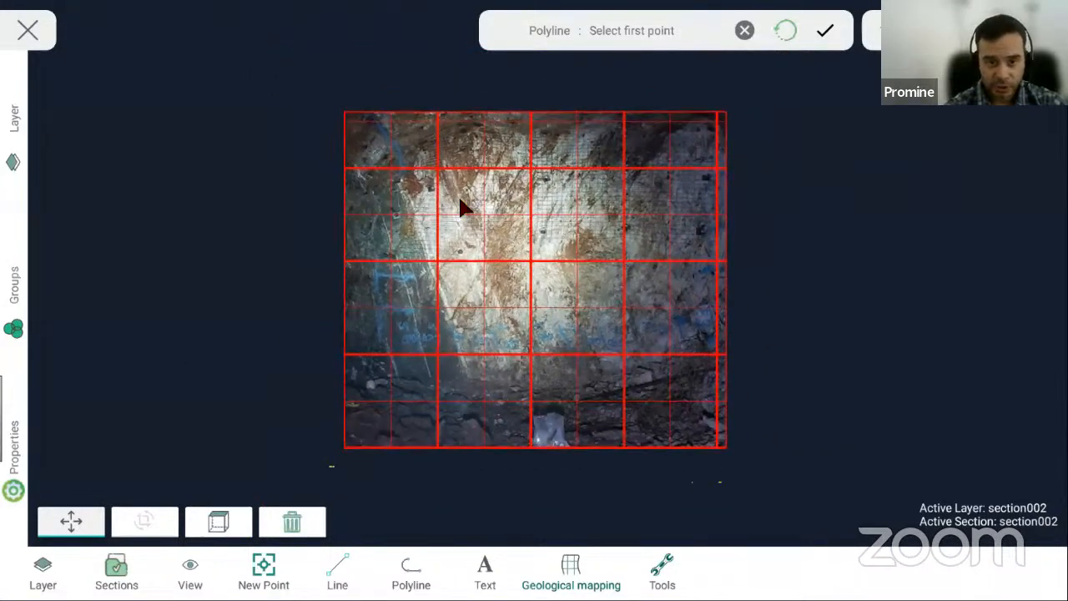
left_click(346, 50)
left_click(391, 133)
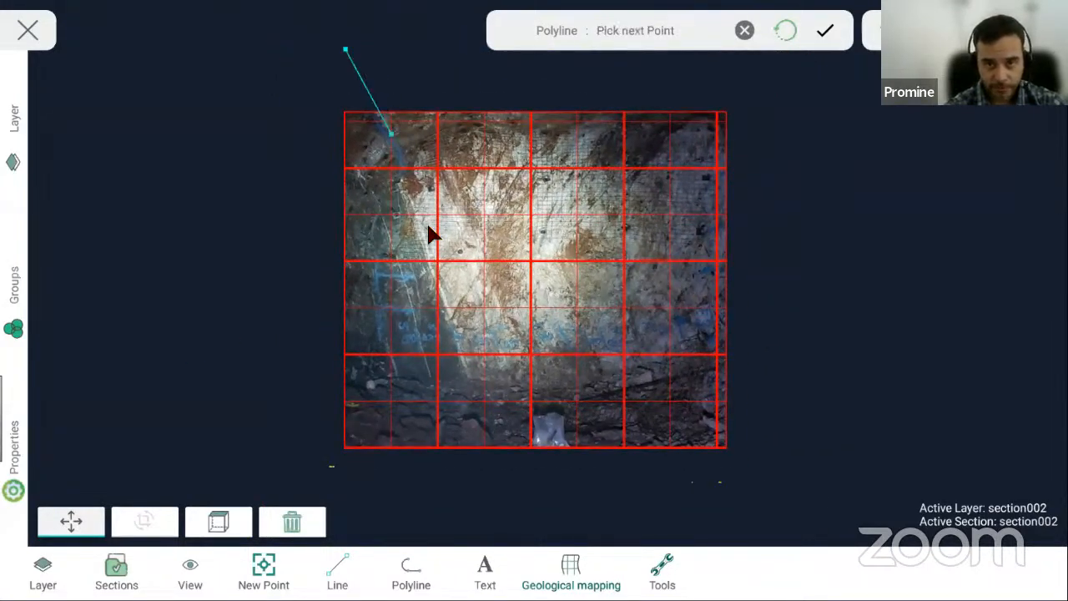
left_click(430, 228)
left_click(453, 323)
left_click(491, 498)
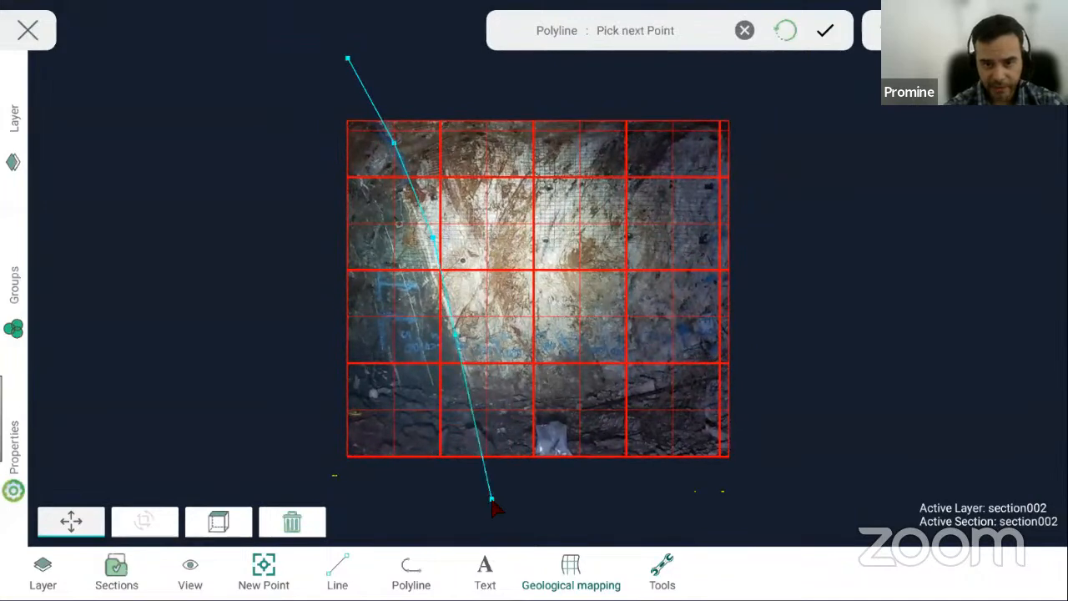
left_click(826, 31)
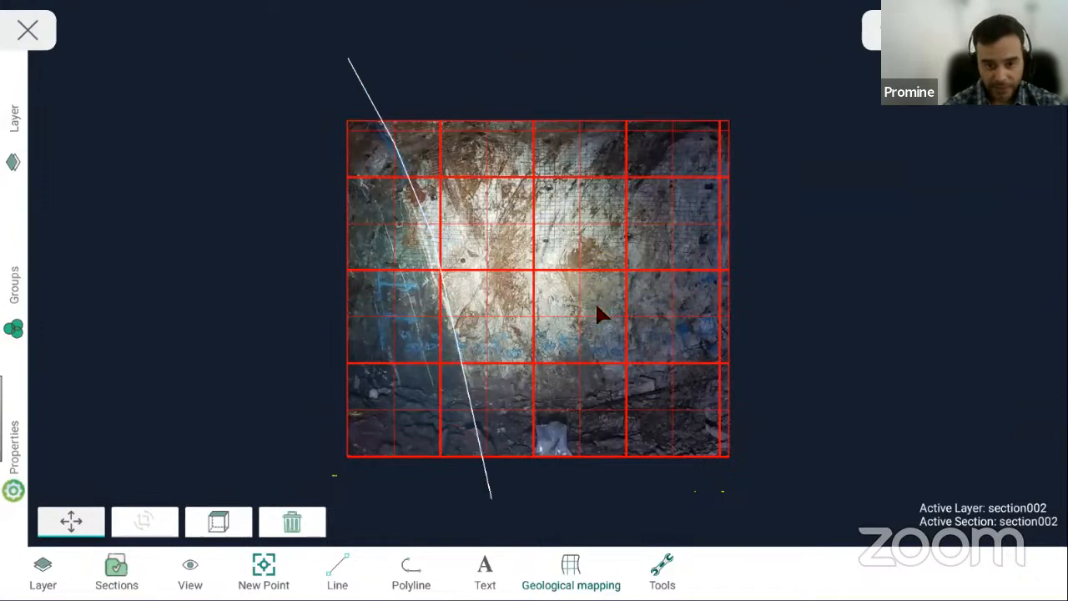
- Start Insert Rock on the face grid's contour, using Objects on screen as boundaries and section002 as the layer
left_click(566, 576)
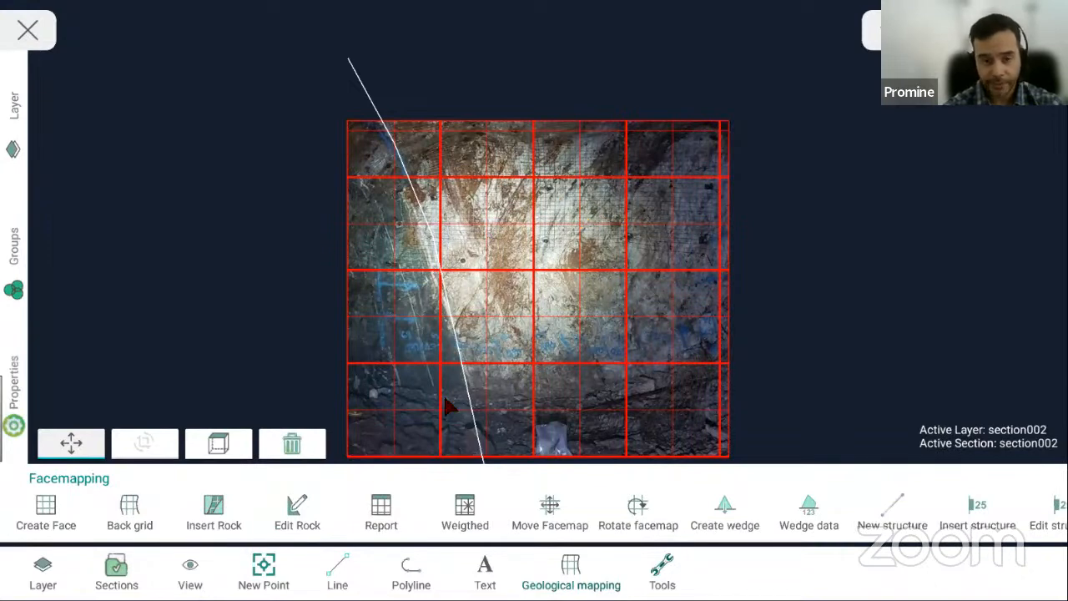
left_click(215, 514)
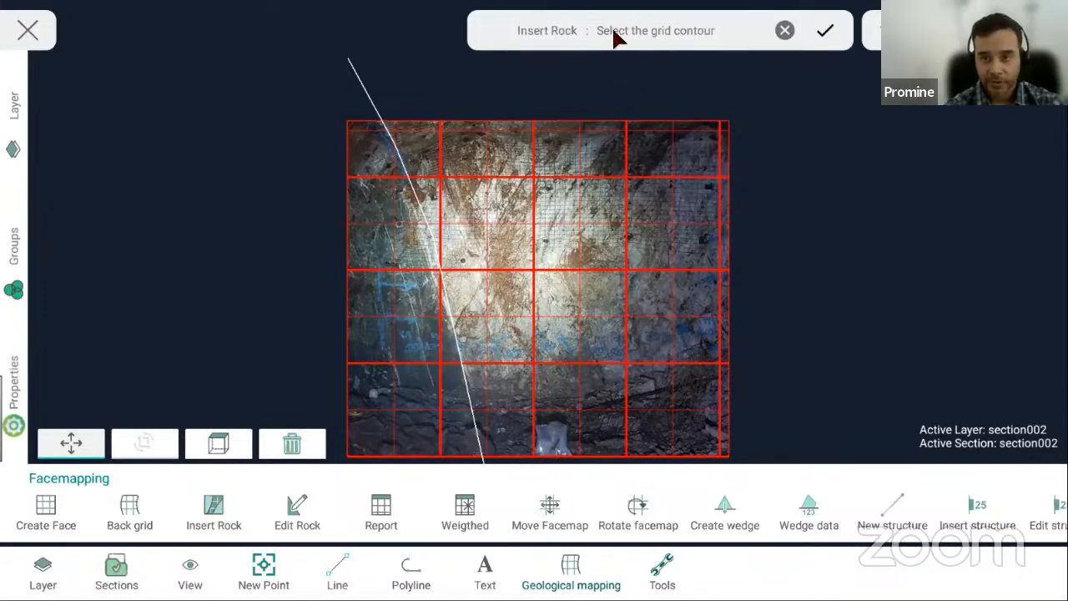
left_click(590, 125)
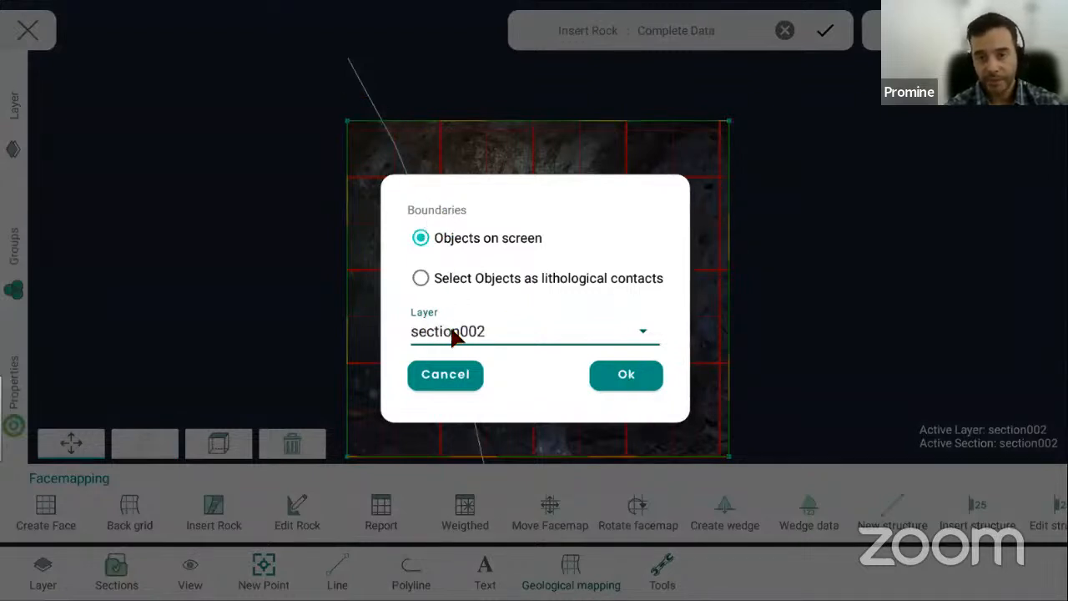
left_click(641, 336)
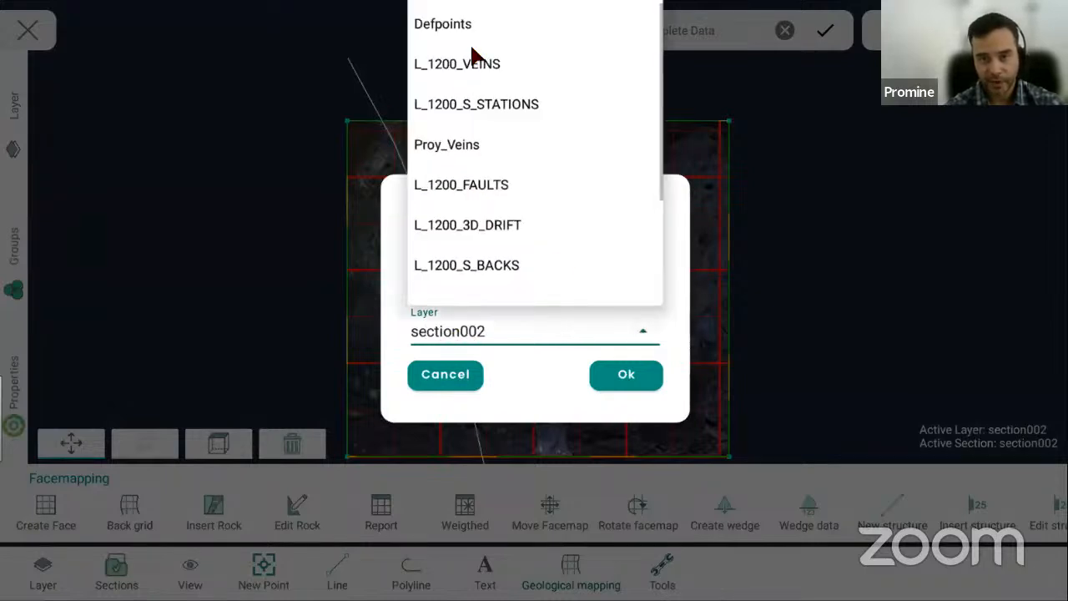
left_click(480, 331)
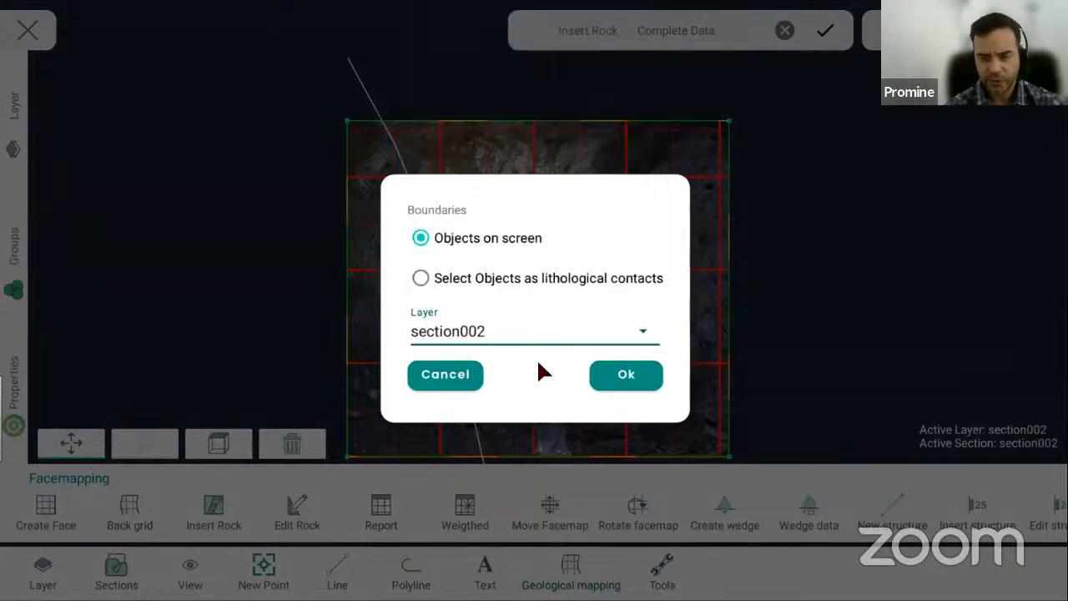
left_click(632, 381)
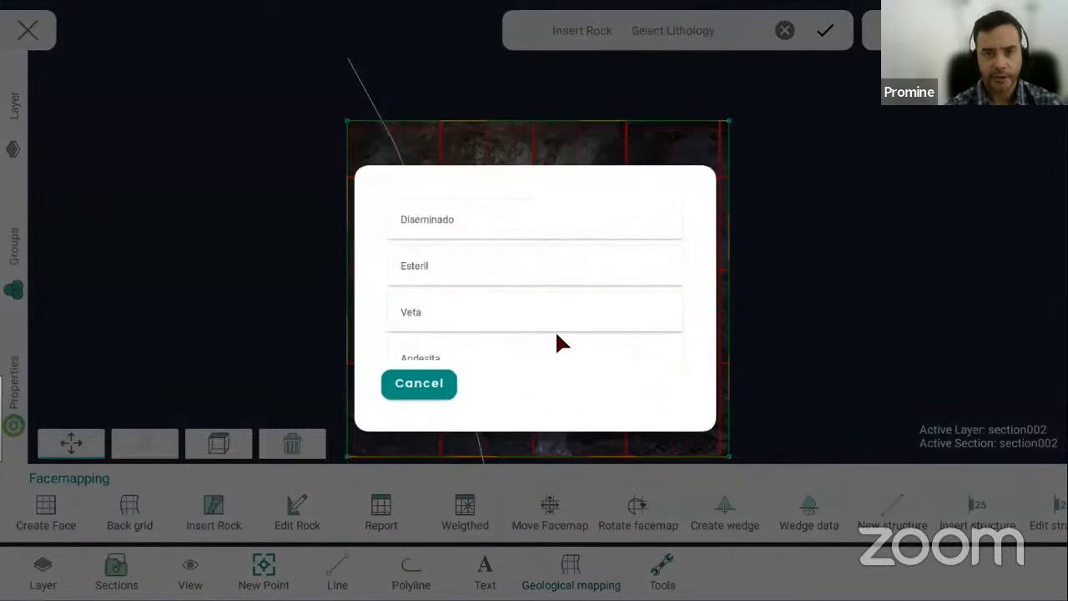
- Assign the Vein lithology to the area right of the contact line and finish its hatch
scroll(480, 258, "down", 5)
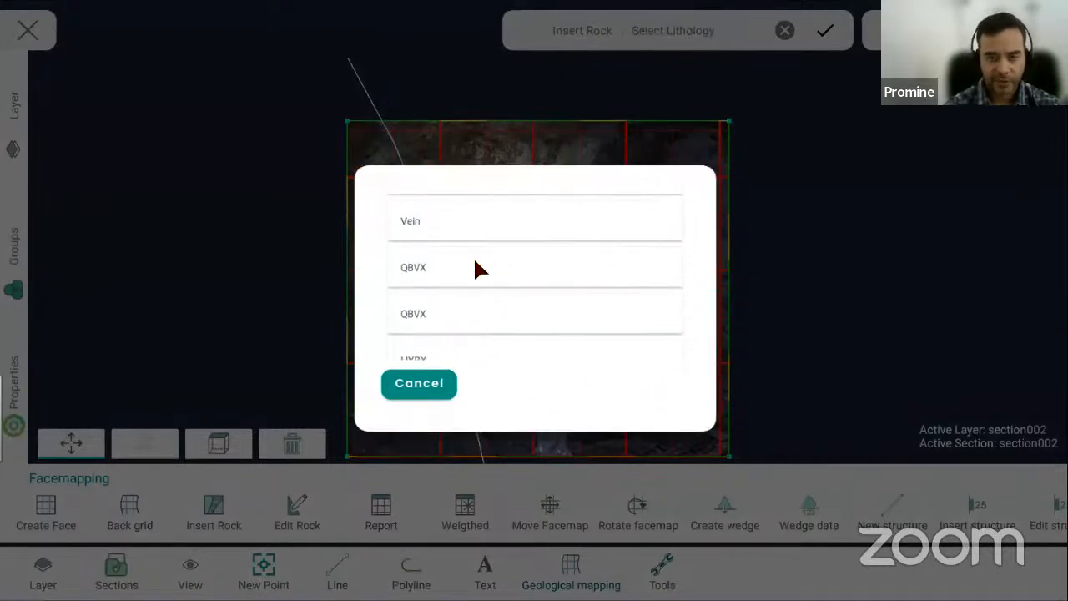
left_click(416, 222)
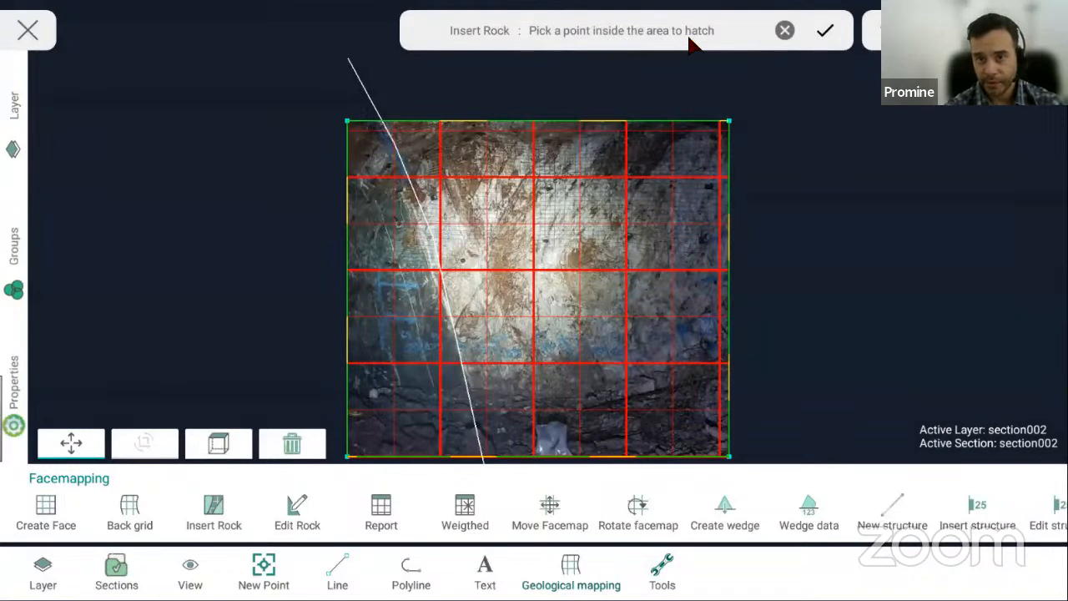
left_click(551, 303)
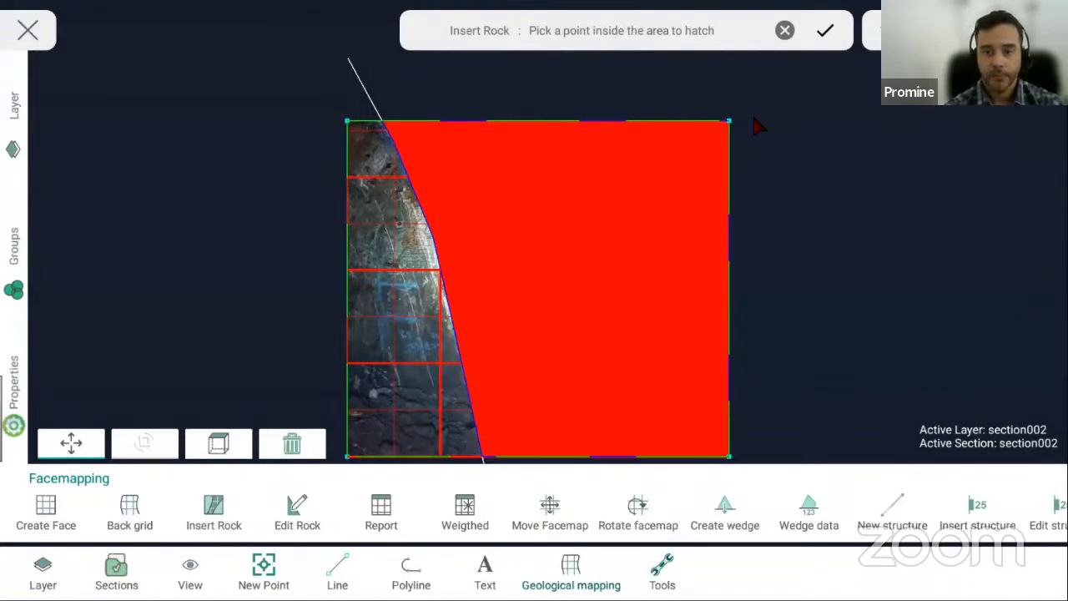
left_click(823, 34)
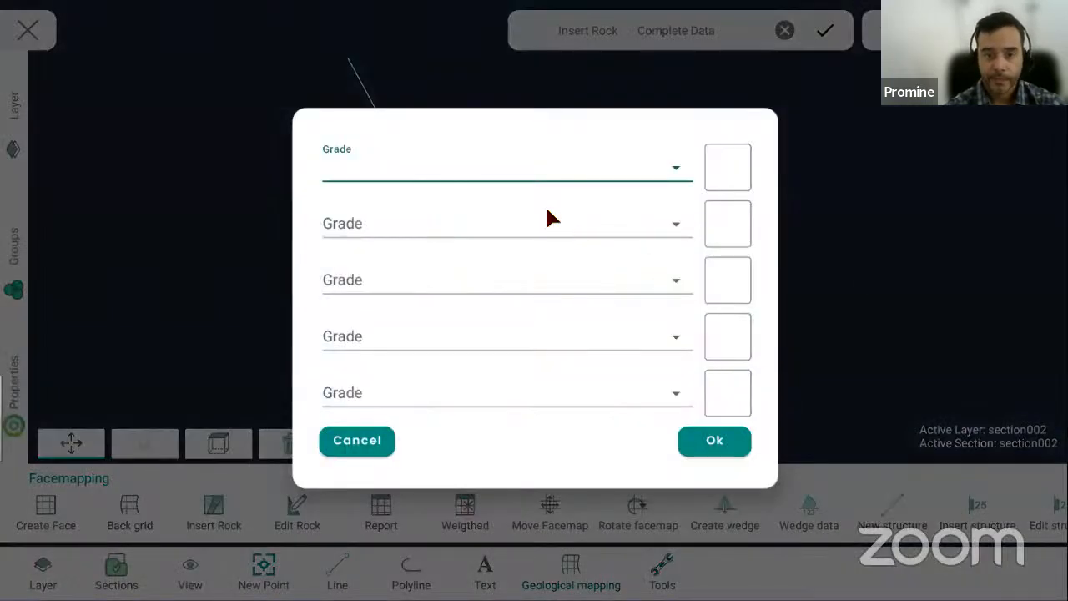
- Record grades of 400 for Ag and 7 for Au on the hatched vein area
left_click(680, 173)
left_click(383, 238)
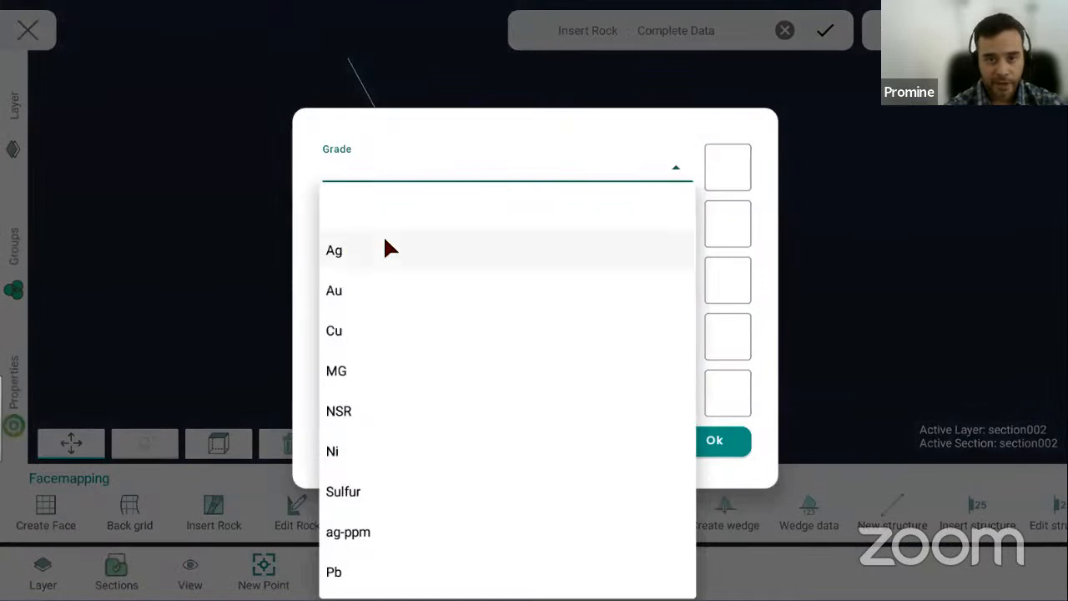
left_click(725, 171)
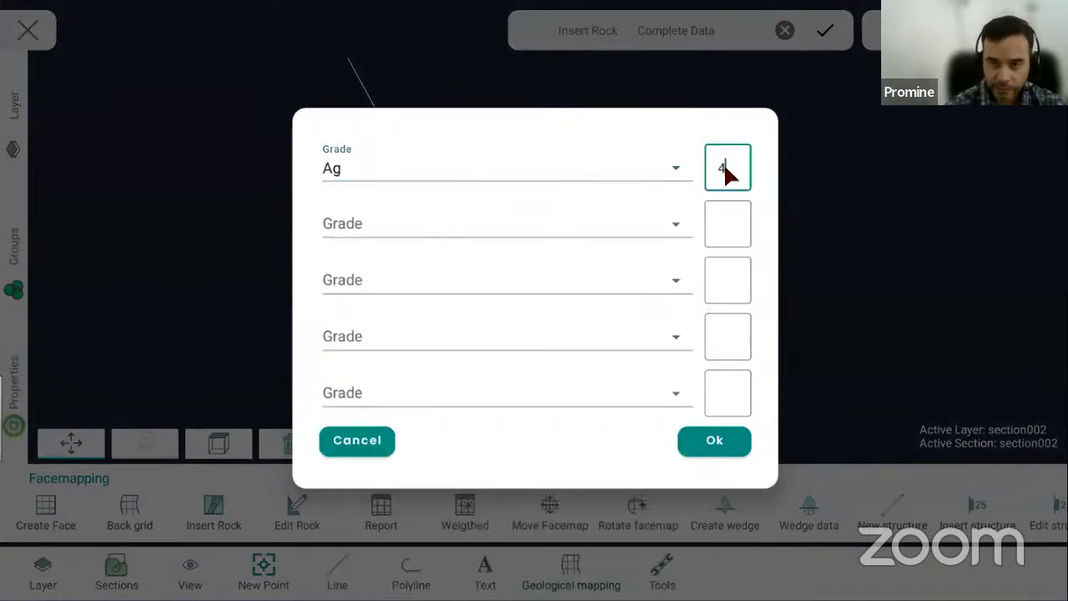
type("400")
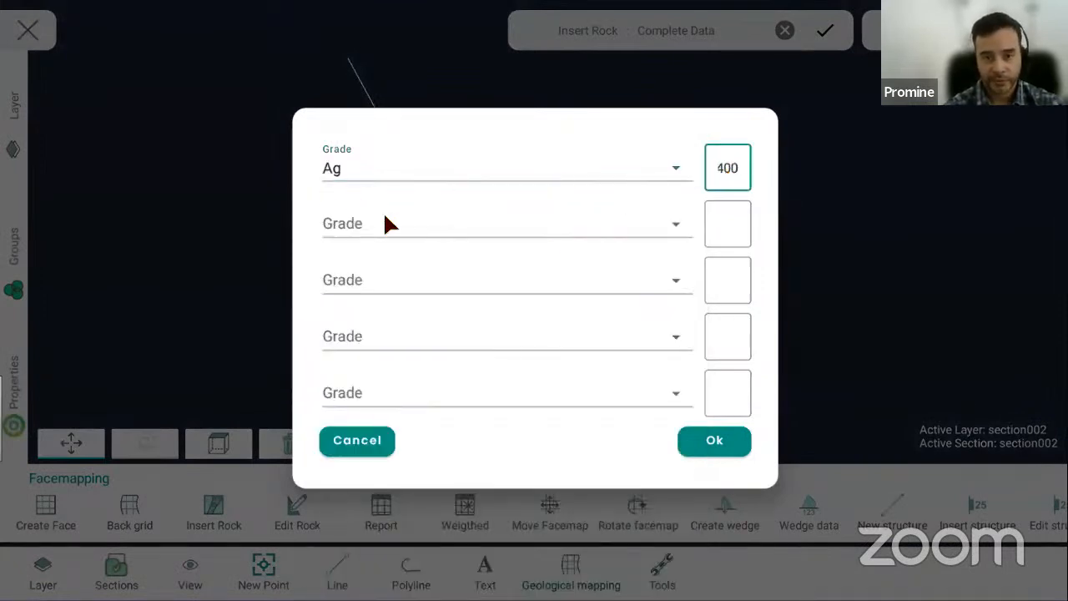
left_click(615, 235)
left_click(336, 347)
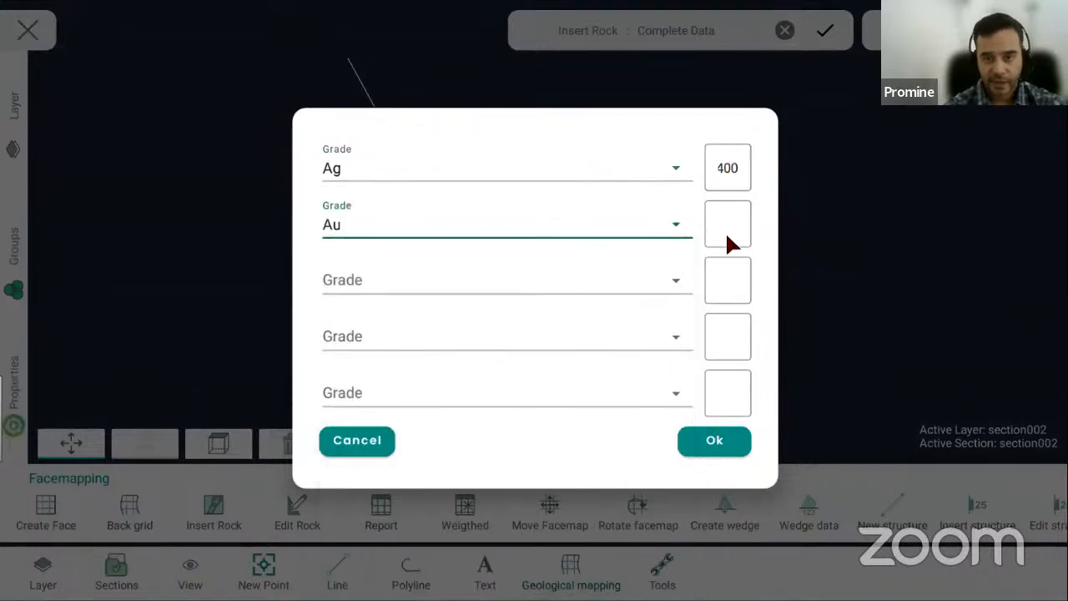
left_click(722, 216)
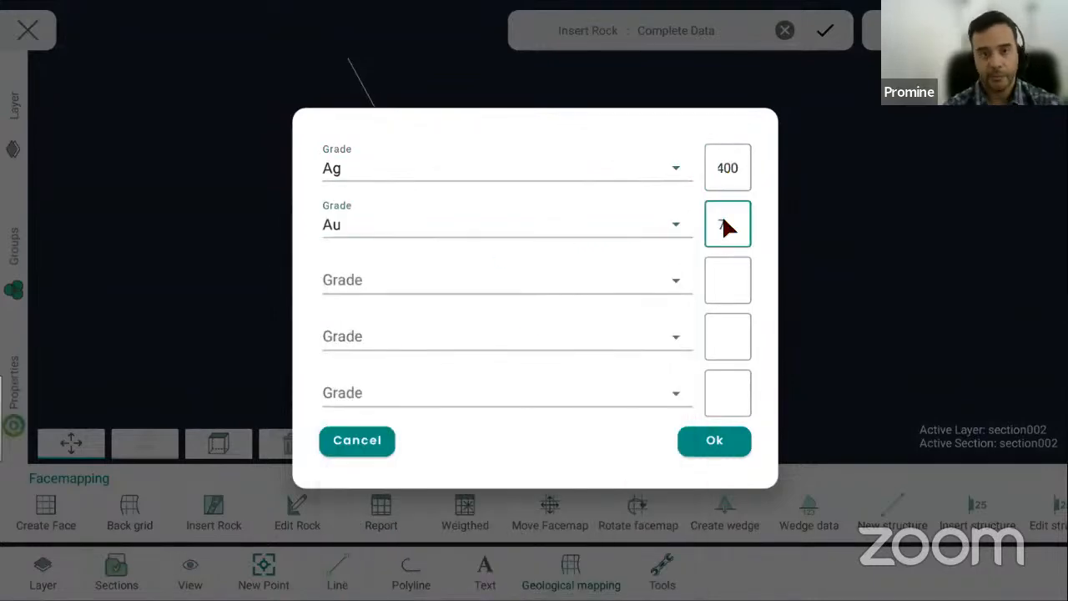
left_click(709, 440)
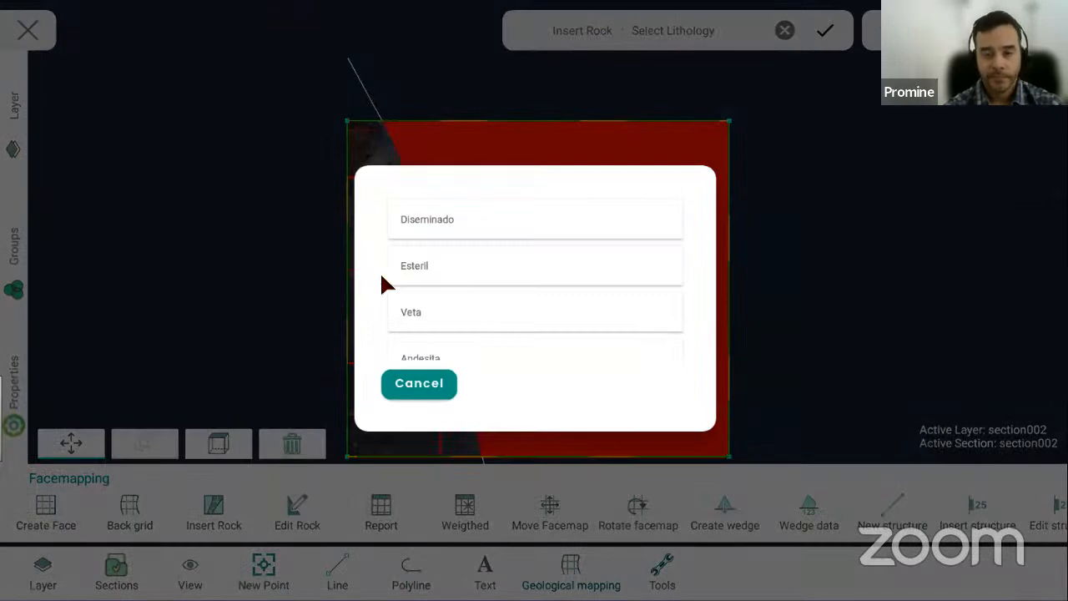
- Choose a second lithology for the area left of the contact line and finish its hatch
scroll(440, 274, "down", 10)
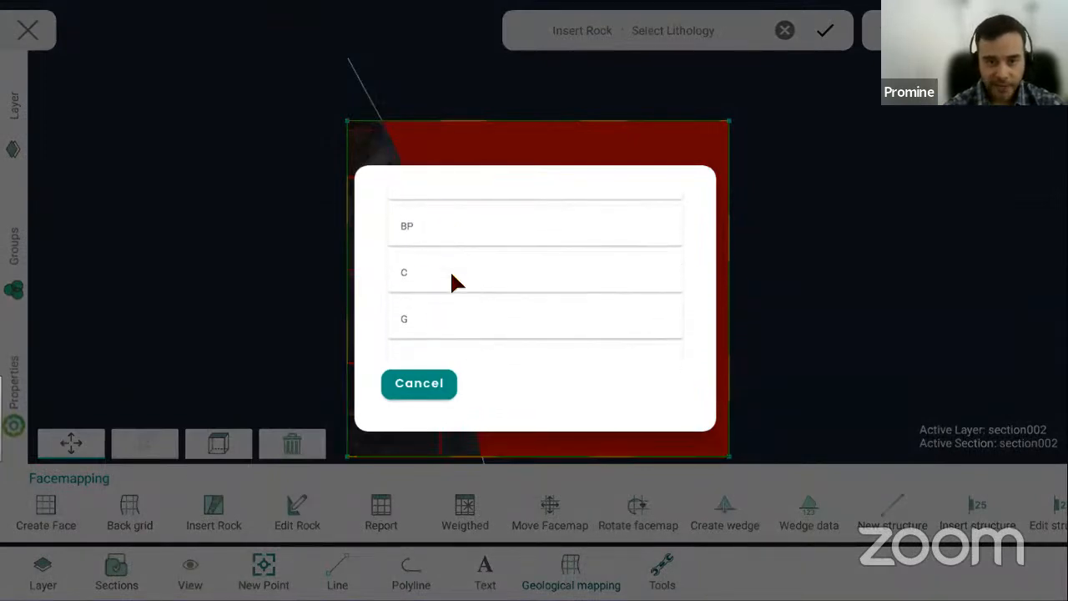
scroll(446, 269, "down", 5)
left_click(404, 334)
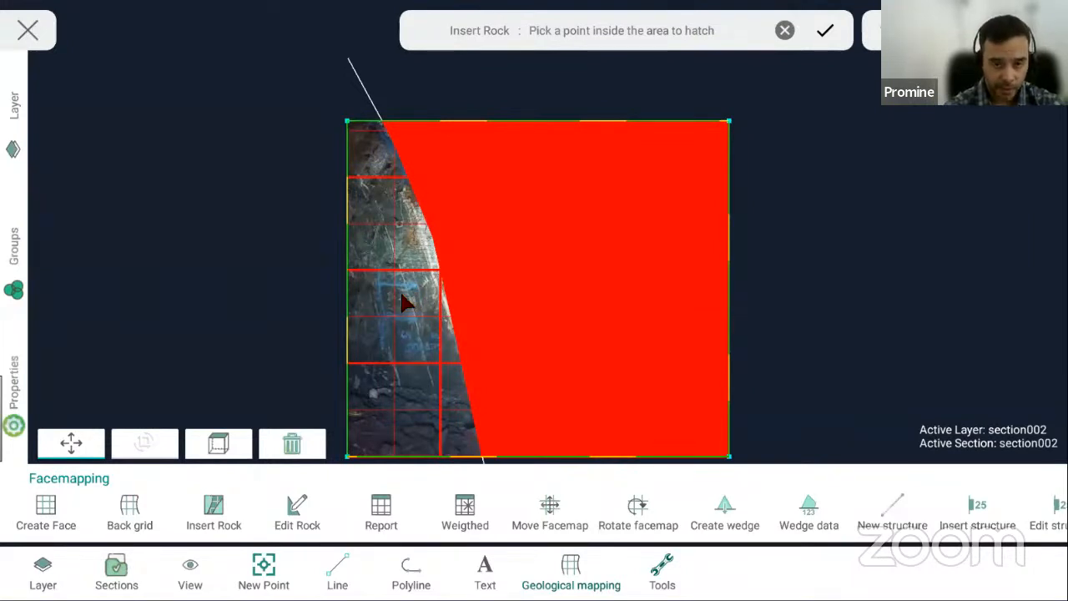
left_click(385, 319)
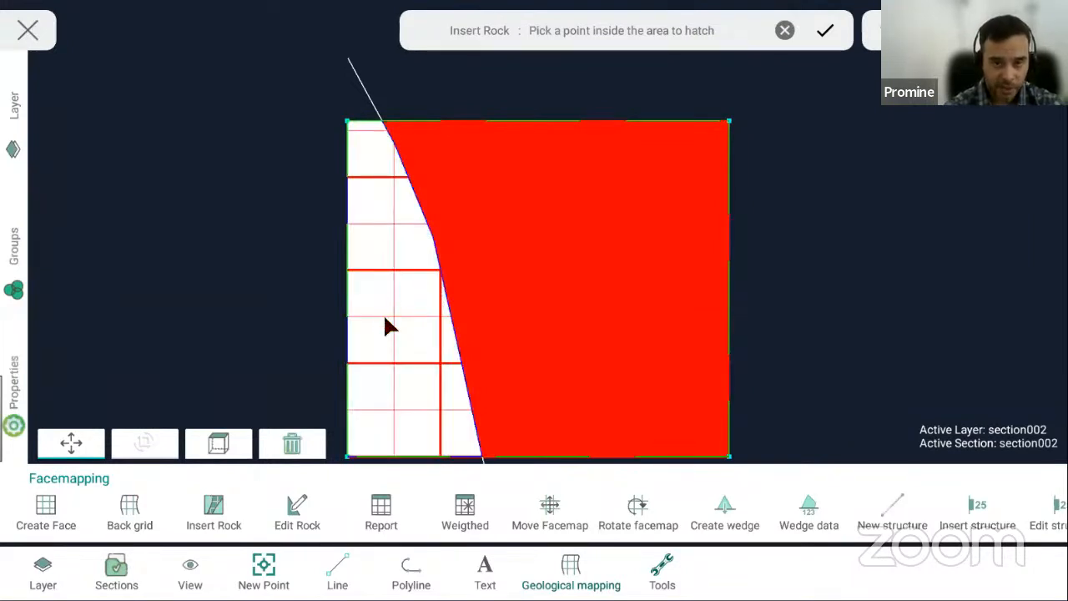
left_click(826, 32)
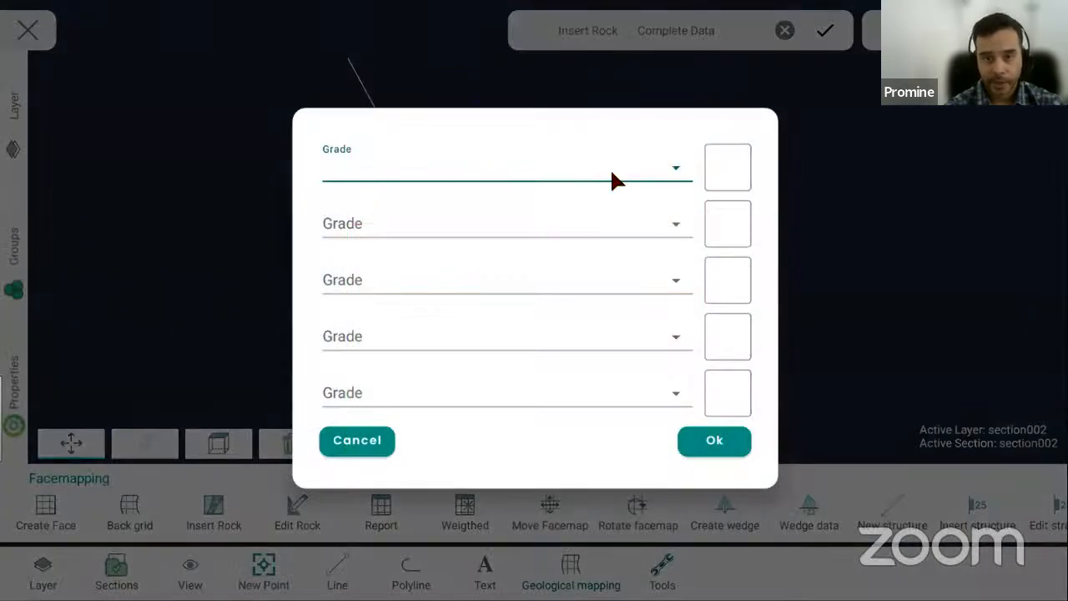
- Record grades of 5 for Ag and 0 for Au on the left area and finish inserting rocks
left_click(544, 175)
left_click(338, 259)
left_click(742, 173)
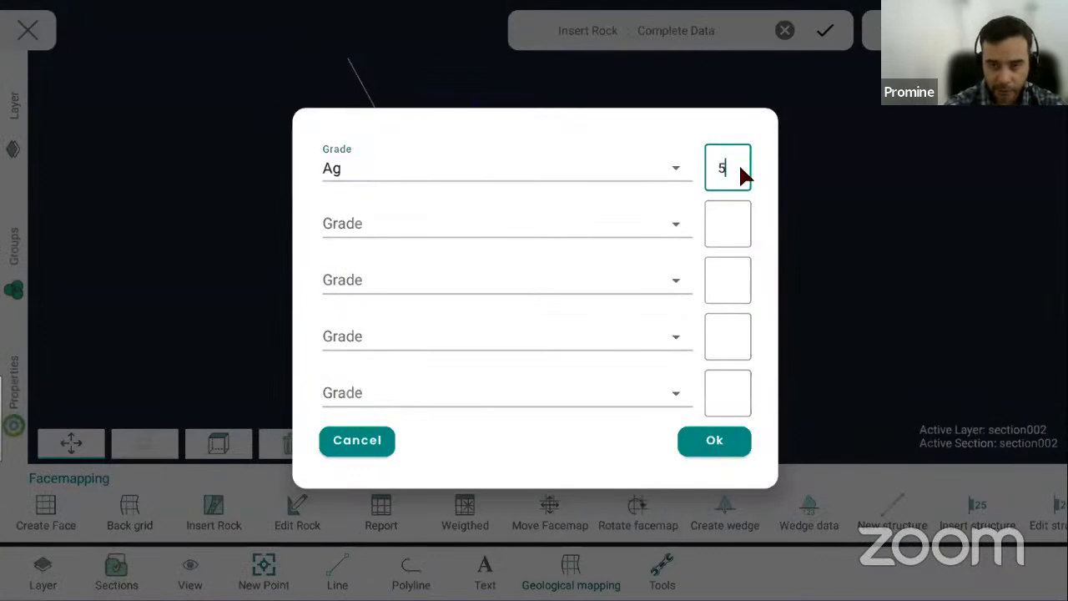
type("5")
left_click(672, 226)
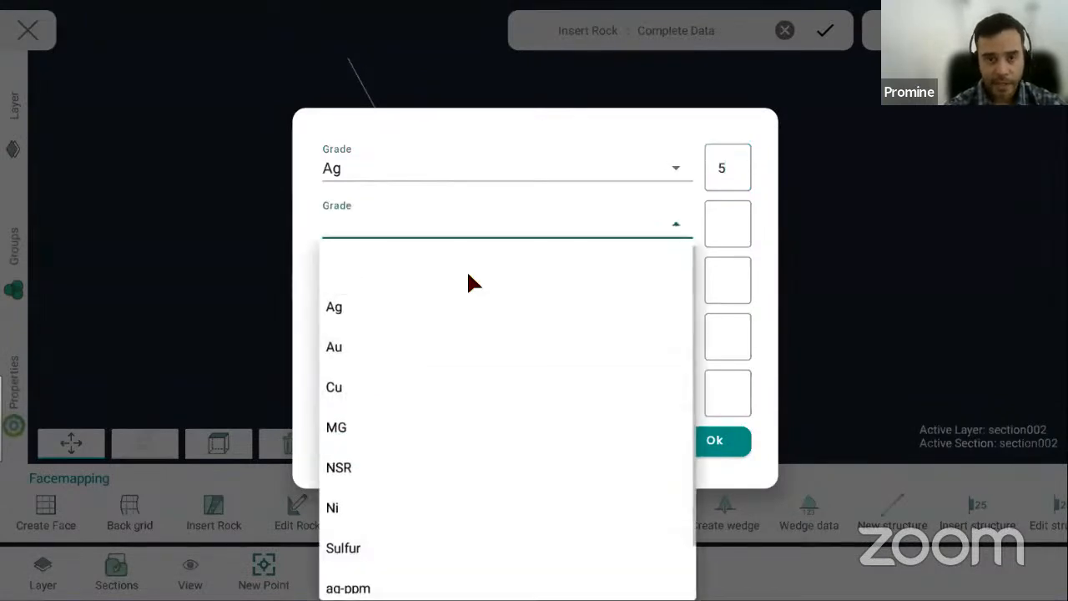
left_click(361, 346)
left_click(732, 226)
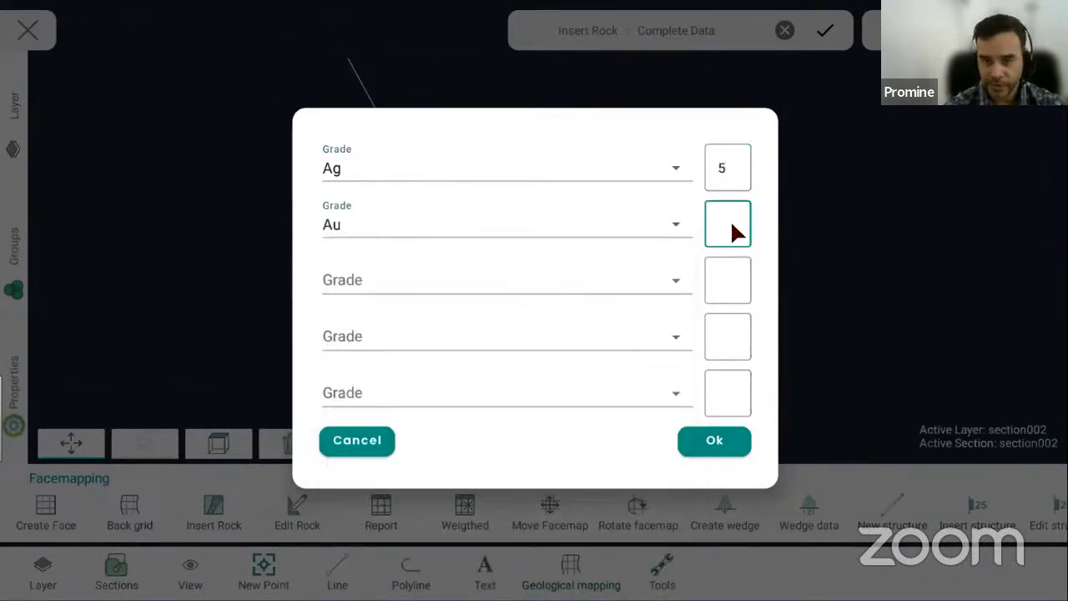
type("0")
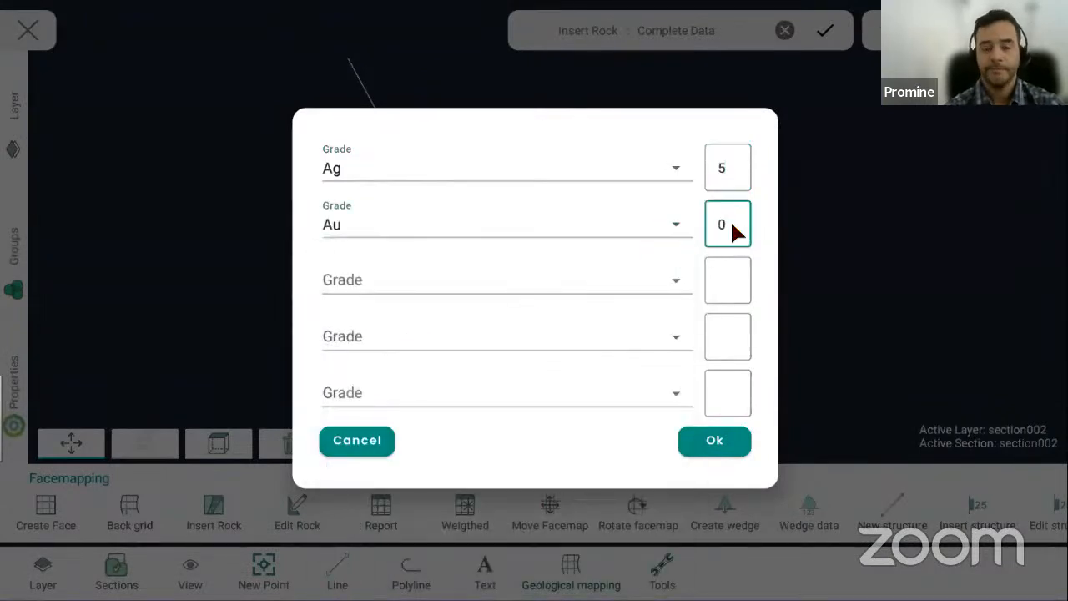
left_click(714, 441)
left_click(418, 385)
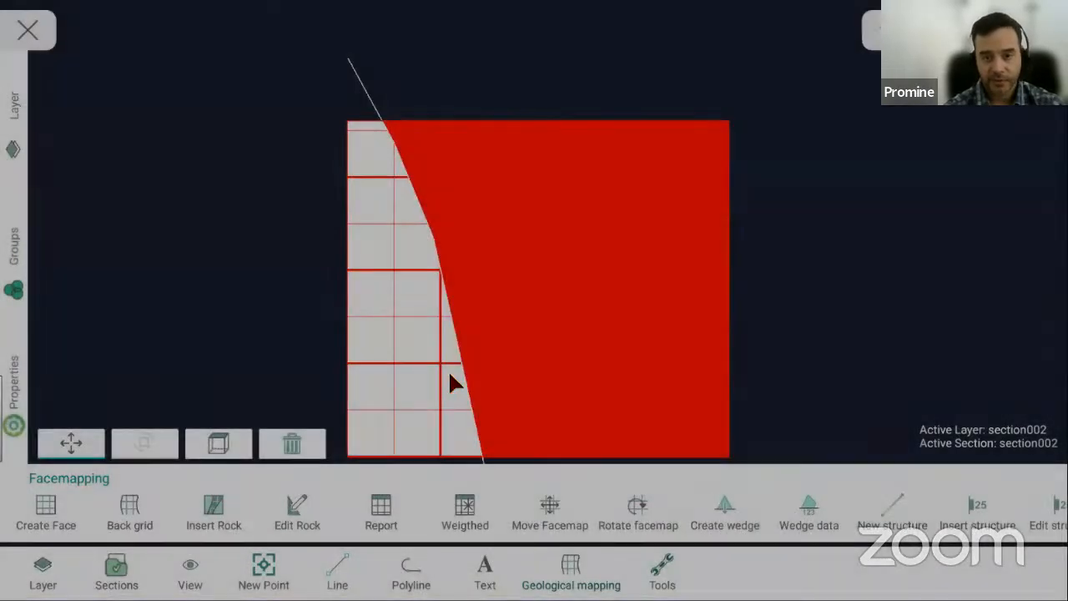
- Leave the section view and orbit the 3D model to examine the hatched face in the drift
scroll(560, 284, "down", 3)
scroll(555, 278, "up", 3)
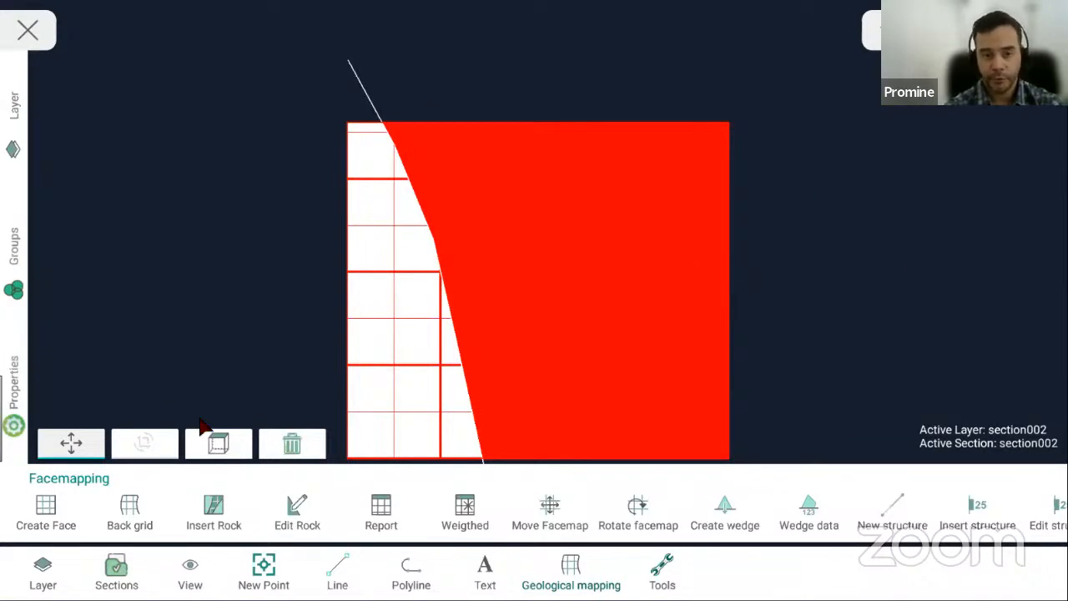
left_click(207, 447)
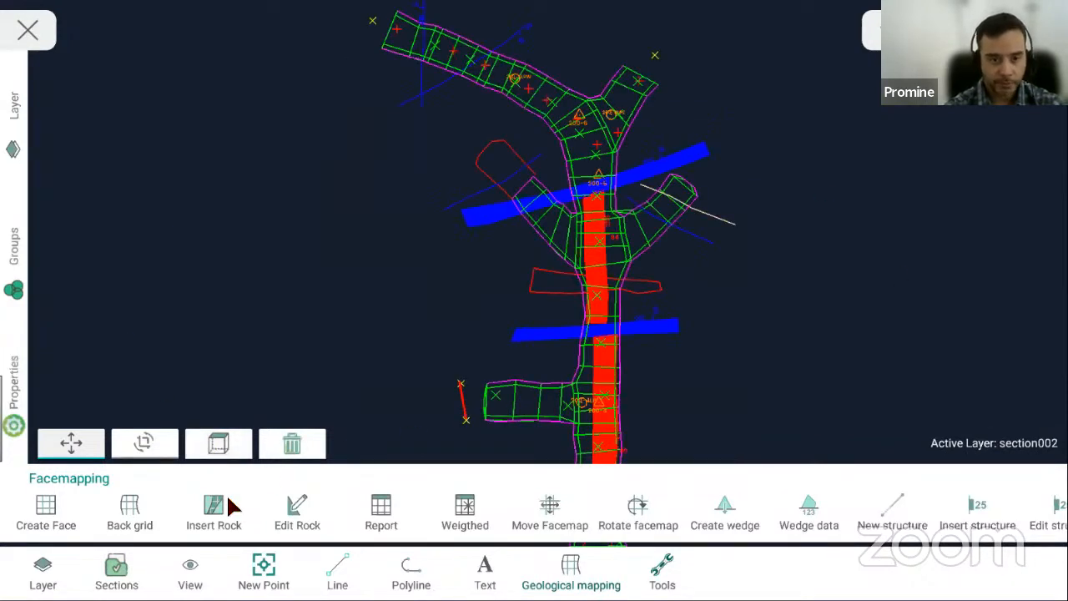
left_click(139, 442)
left_click_drag(353, 387, 147, 269)
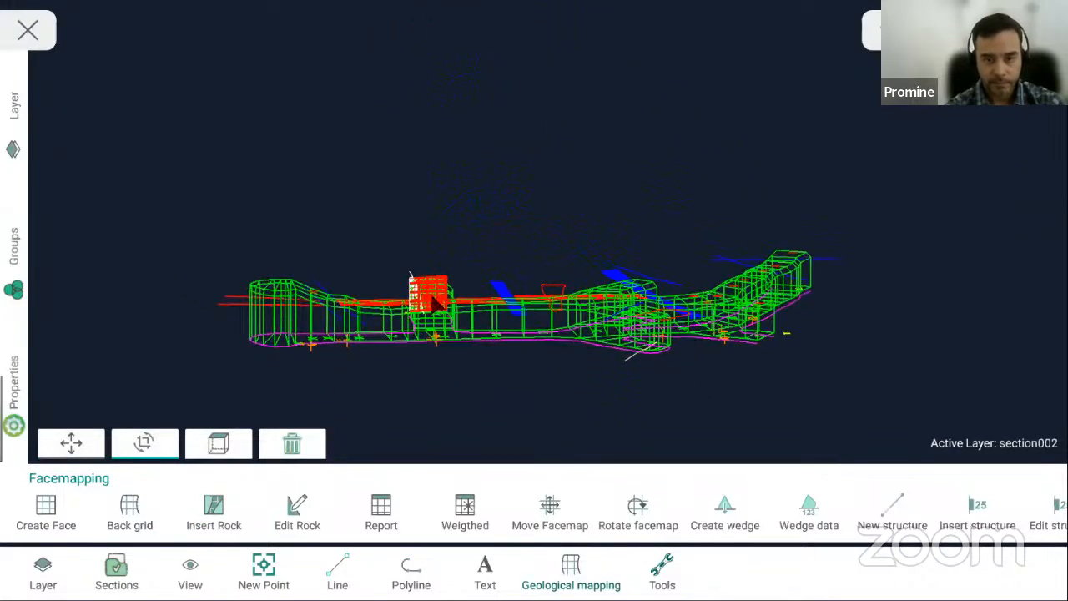
scroll(434, 300, "up", 5)
scroll(197, 302, "up", 3)
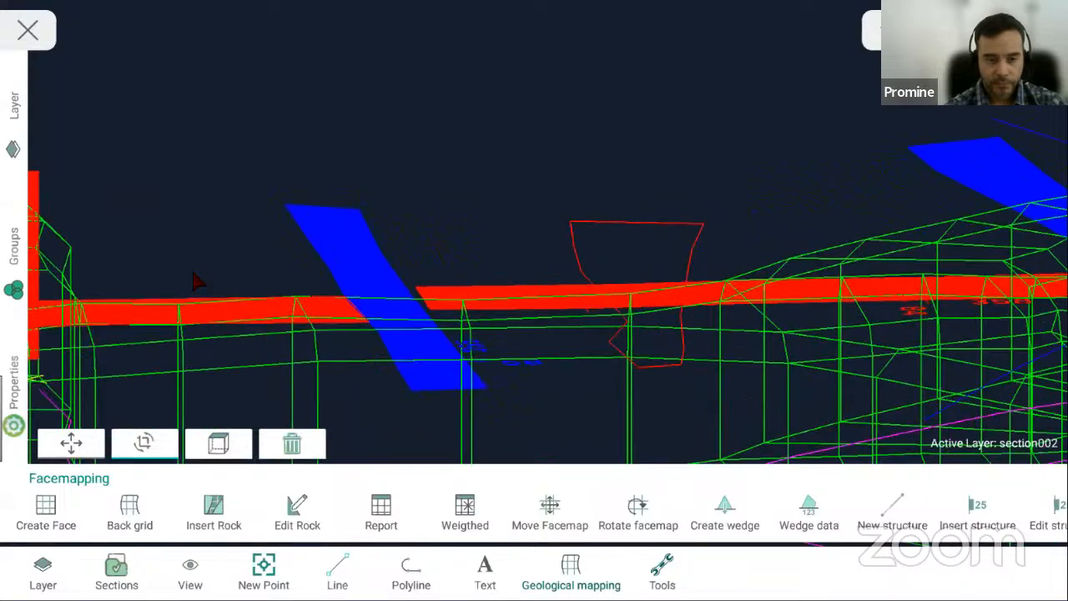
left_click(74, 452)
left_click_drag(144, 263, 470, 242)
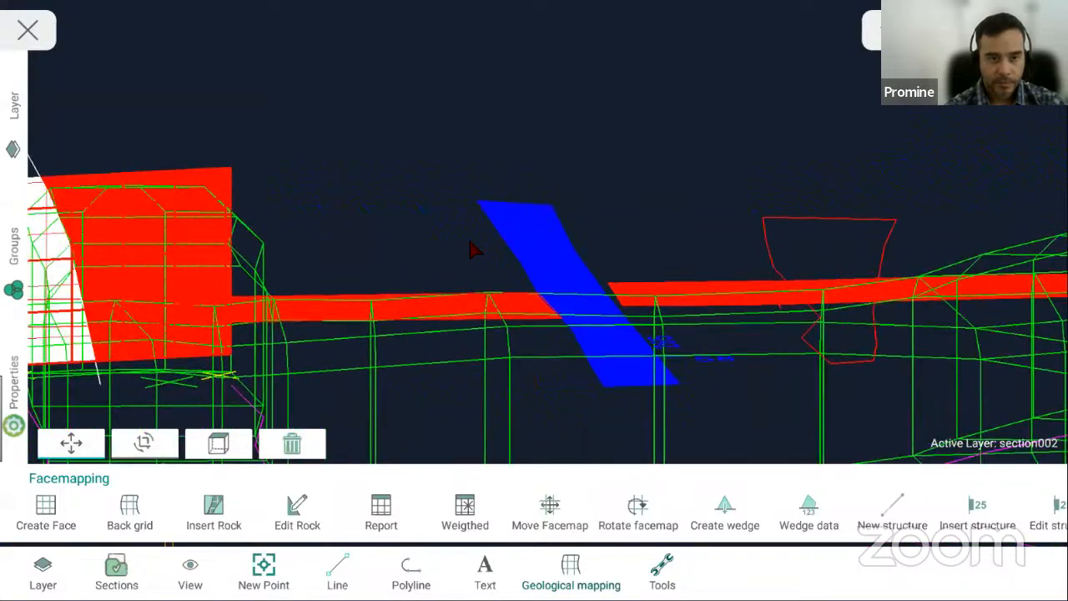
- Hide the L_1200_3D_DRIFT layer to expose the mapped face in the 3D view
left_click(17, 110)
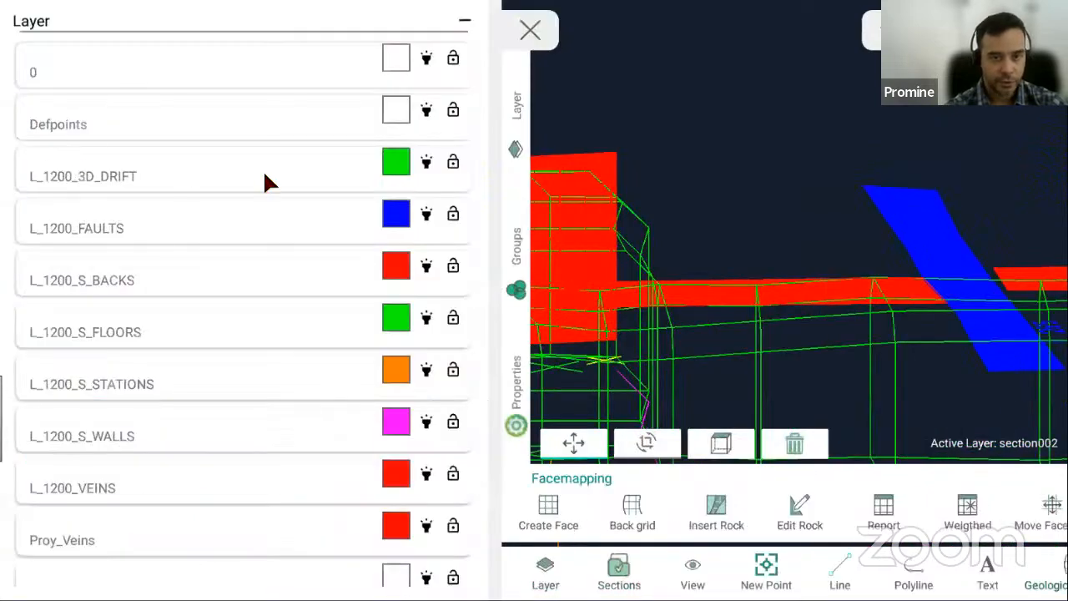
left_click(427, 162)
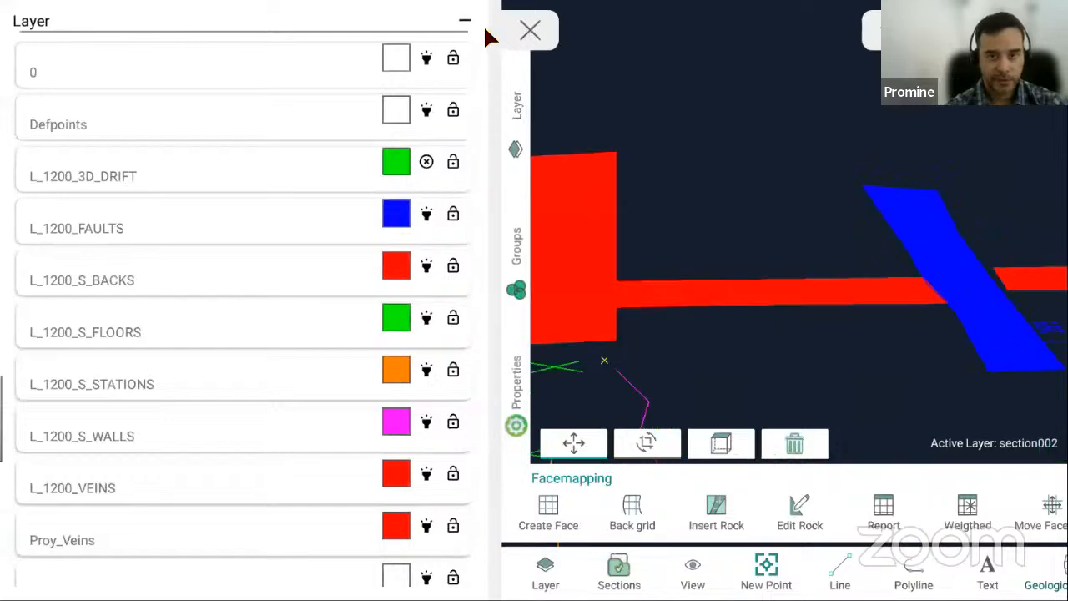
left_click(484, 52)
- Examine the mapped face against the surrounding vein and faults in 3D, and return to the plan view
scroll(381, 362, "up", 3)
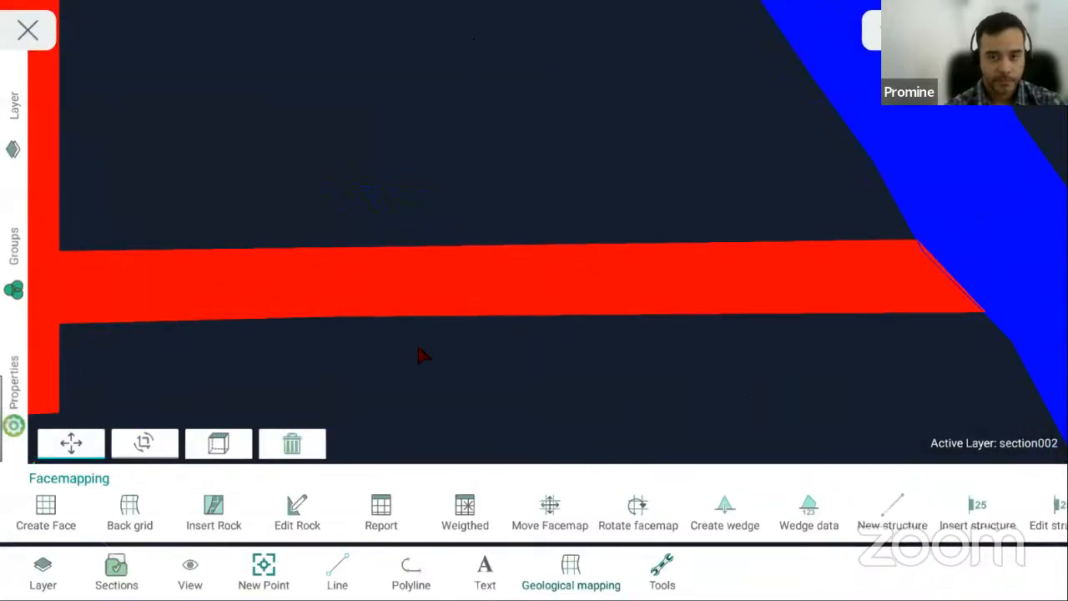
scroll(449, 336, "down", 3)
left_click_drag(426, 360, 518, 337)
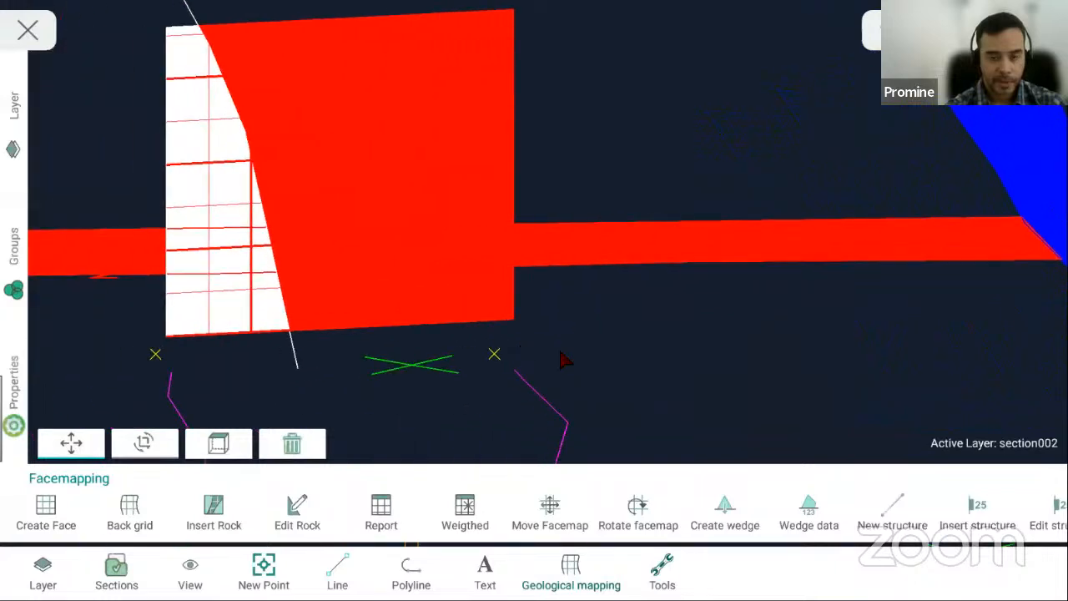
mouse_move(586, 332)
left_mouse_down()
mouse_move(589, 371)
mouse_move(582, 344)
left_mouse_up()
scroll(591, 331, "down", 3)
scroll(580, 289, "down", 3)
left_click_drag(555, 399, 544, 382)
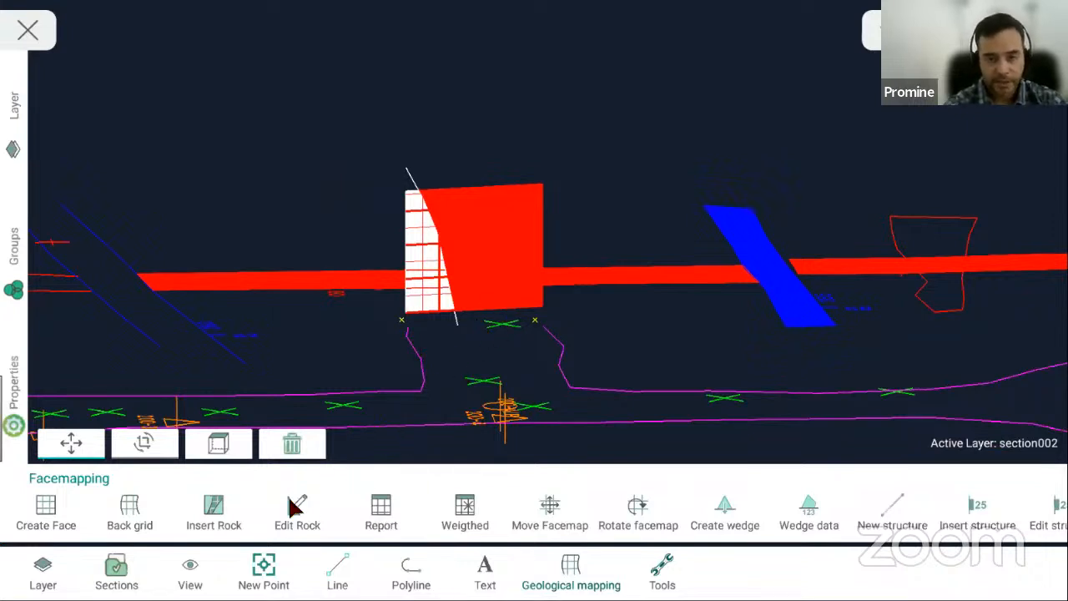
left_click(175, 438)
left_click_drag(371, 400, 573, 342)
left_click(221, 444)
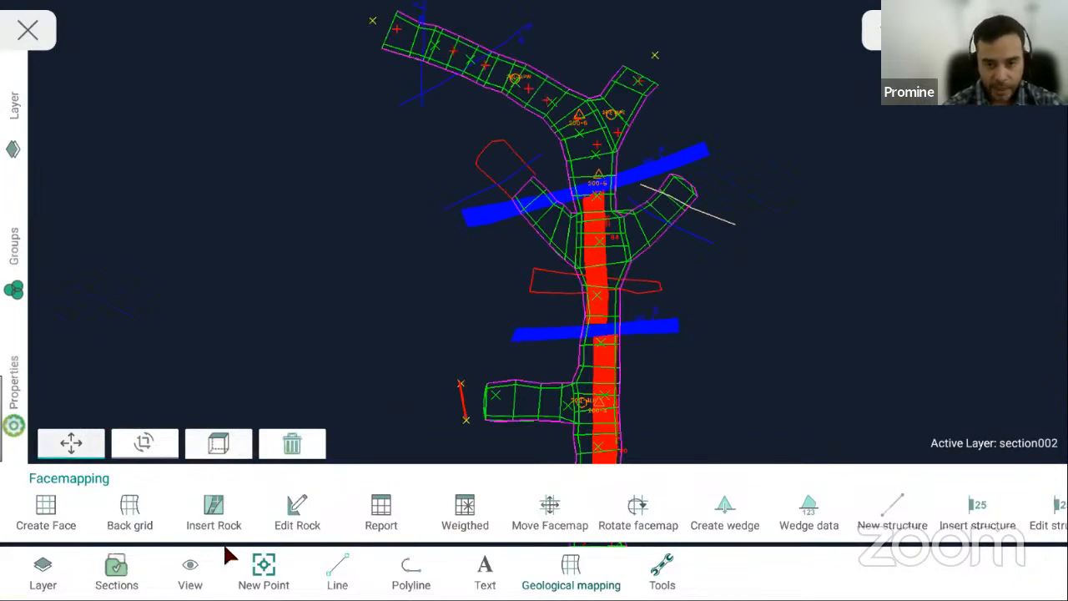
left_click_drag(410, 410, 424, 326)
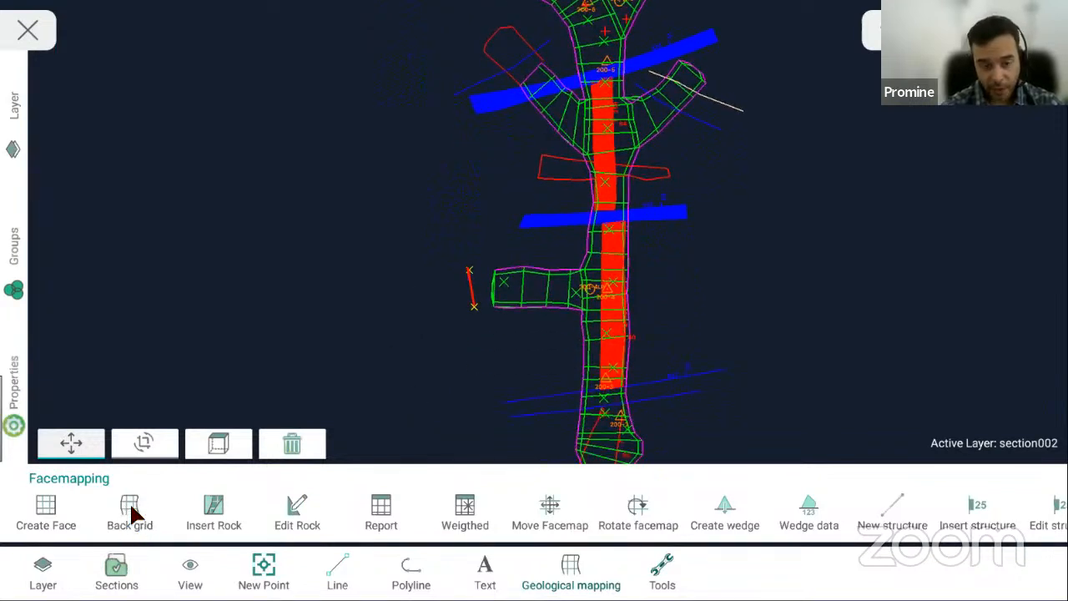
left_click(662, 576)
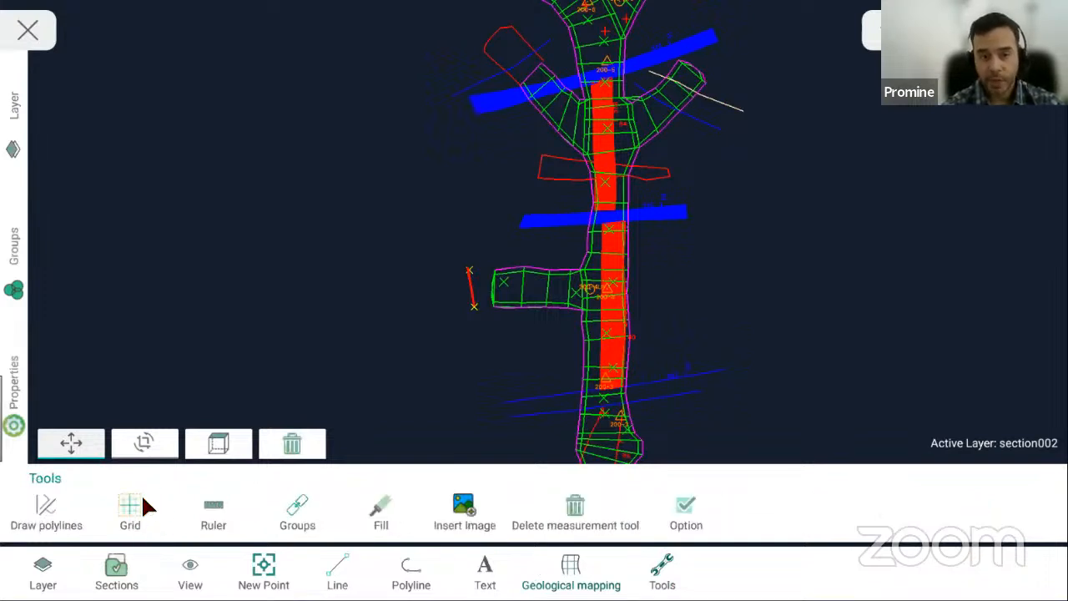
left_click(571, 573)
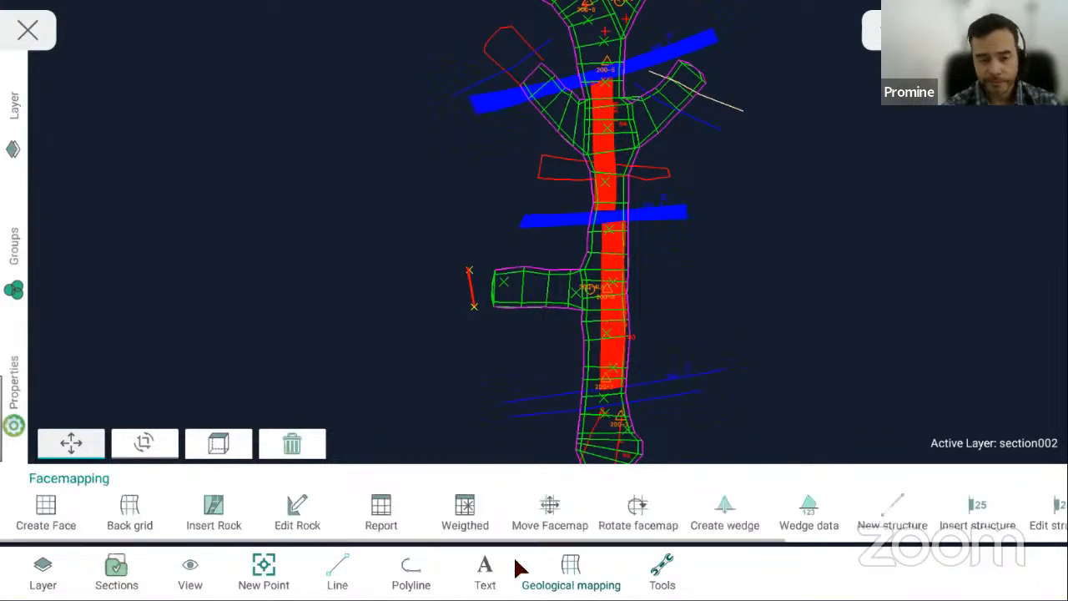
left_click(131, 509)
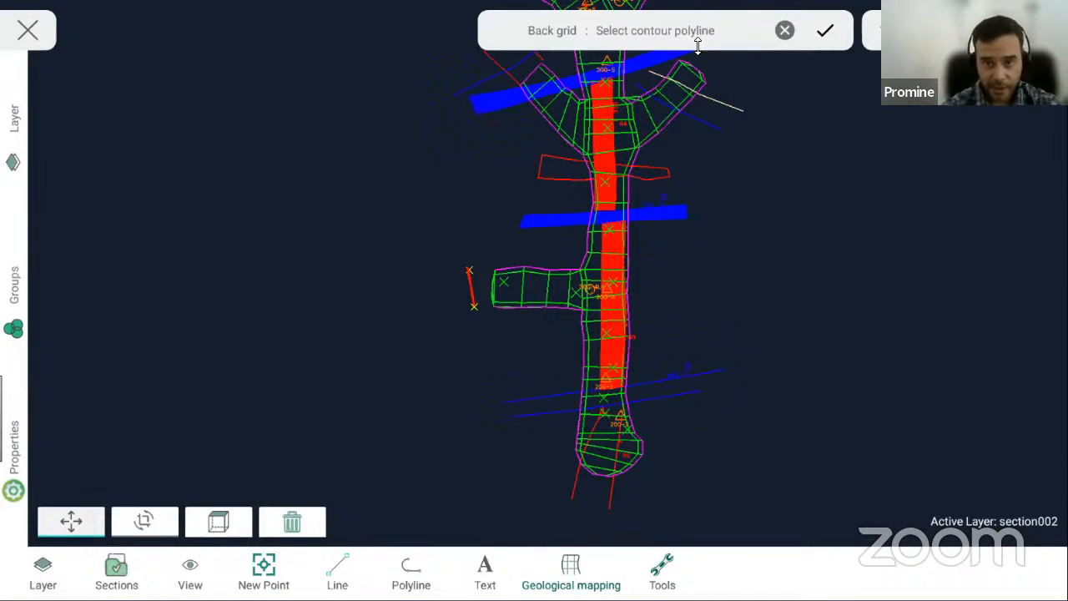
left_click_drag(692, 293, 709, 314)
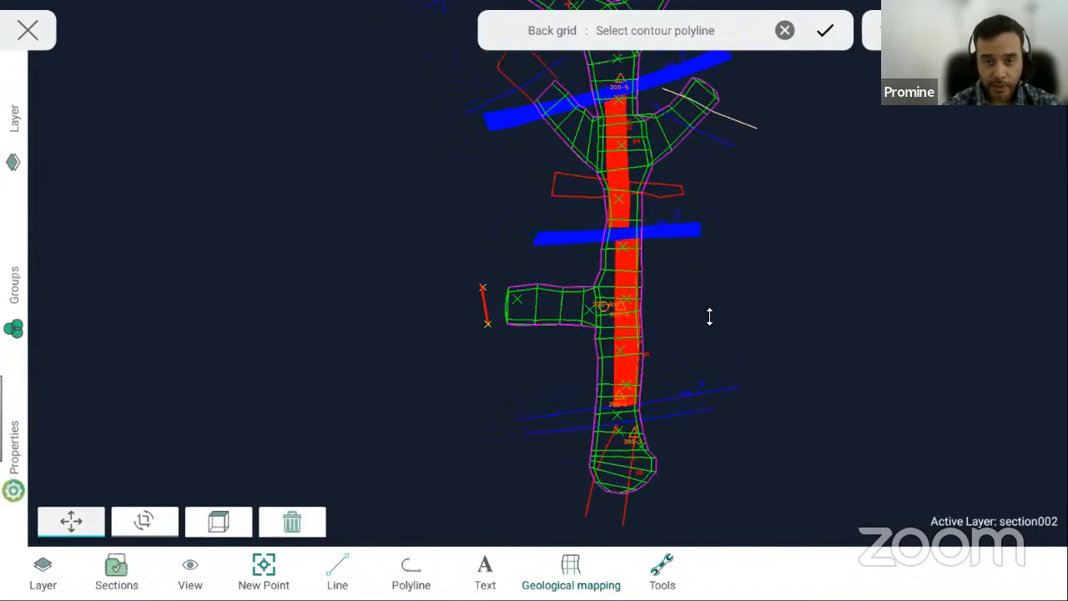
left_click(784, 32)
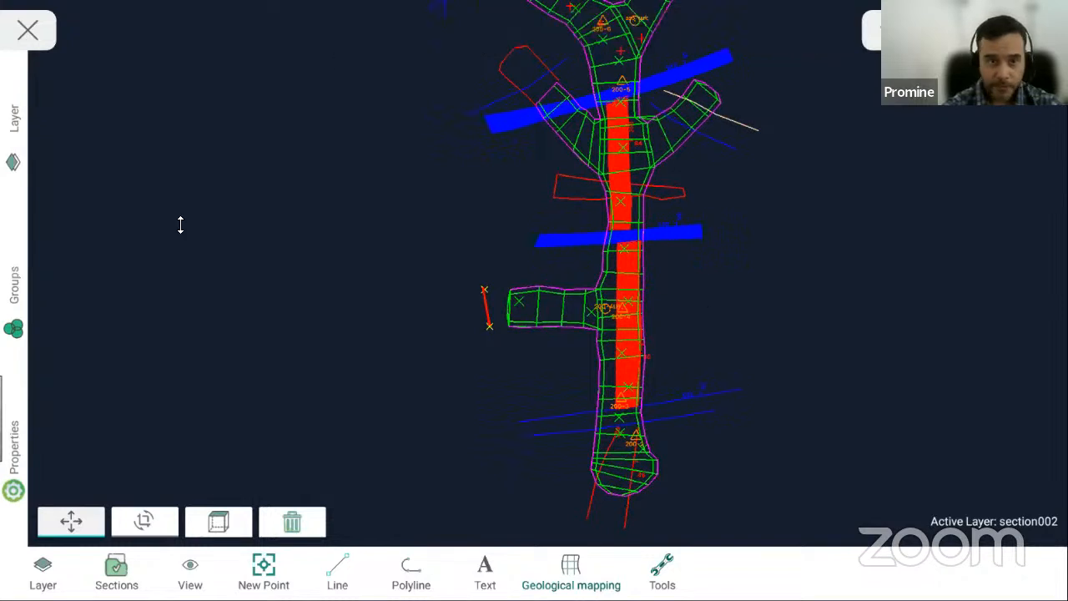
- Turn off the L_1200_3D_DRIFT layer in the plan view
left_click(14, 121)
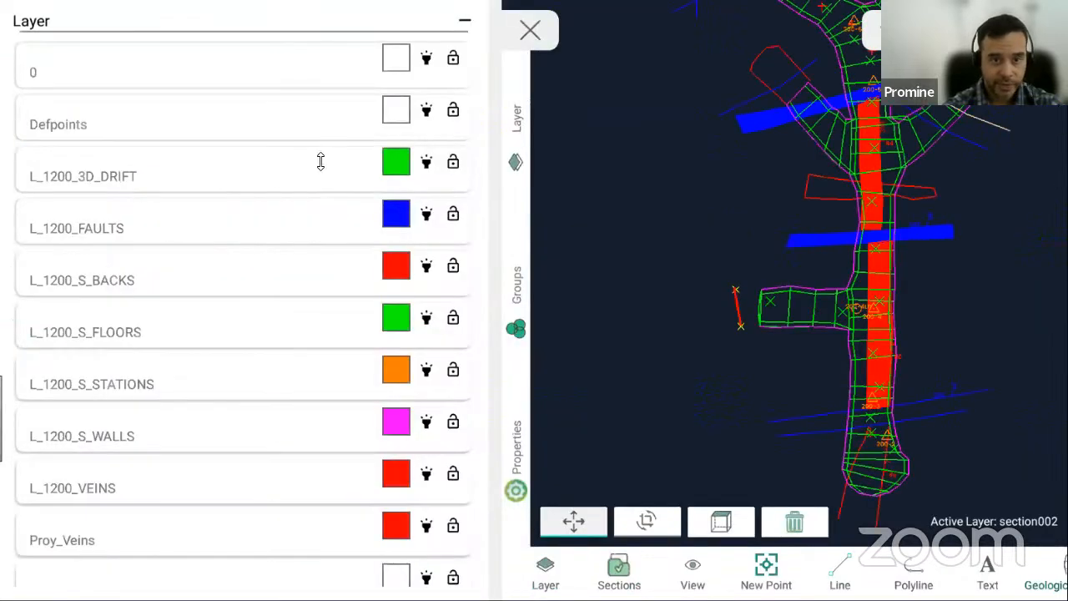
left_click(429, 164)
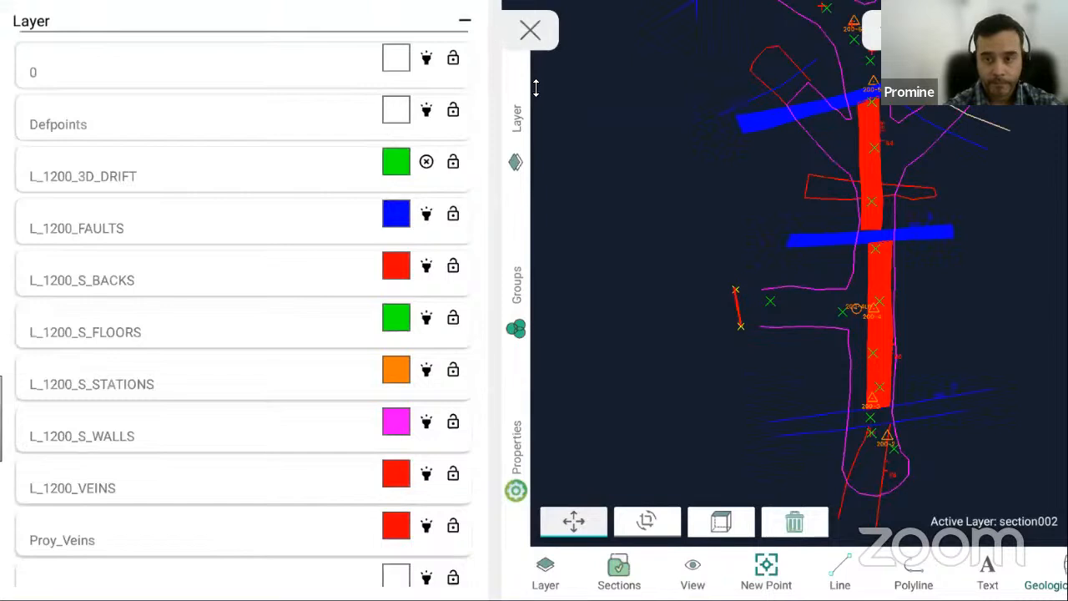
left_click(535, 575)
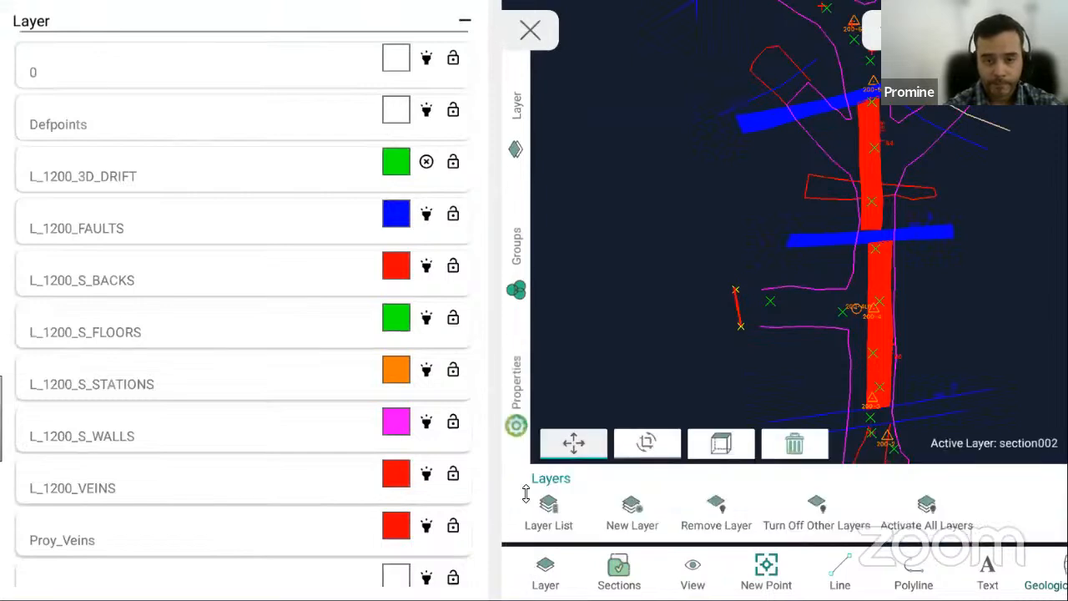
left_click(545, 501)
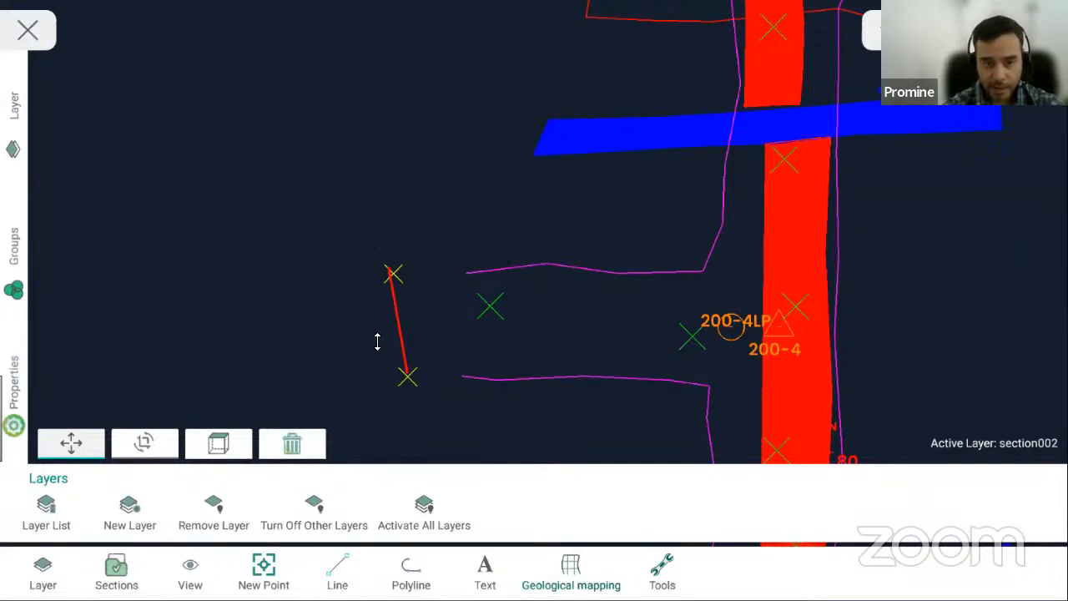
- Start Back grid, cancel it, and make L_1200_S_BACKS the active layer
left_click(571, 574)
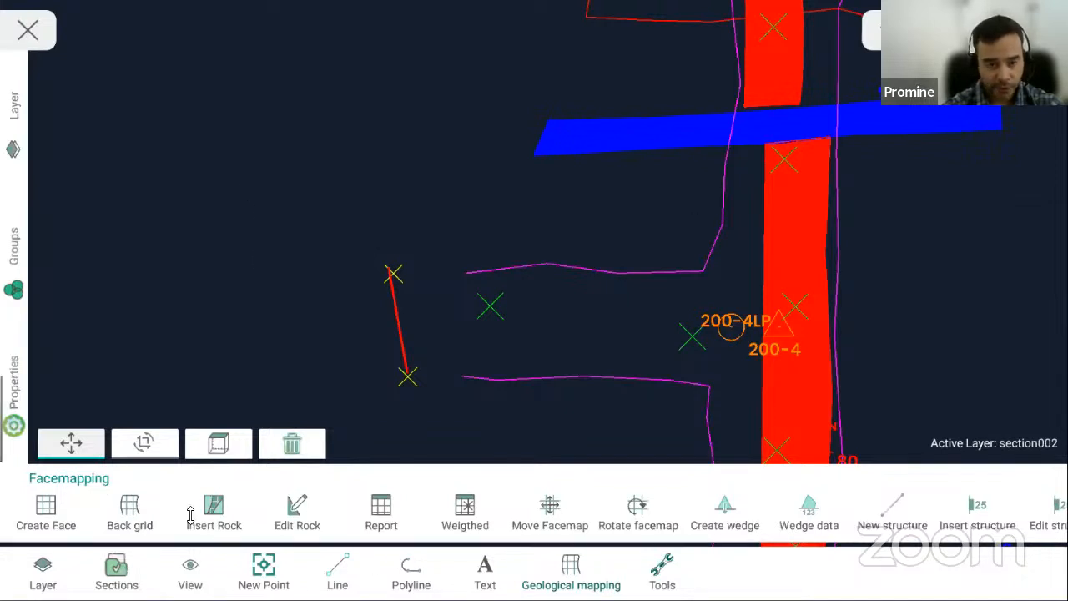
left_click(125, 507)
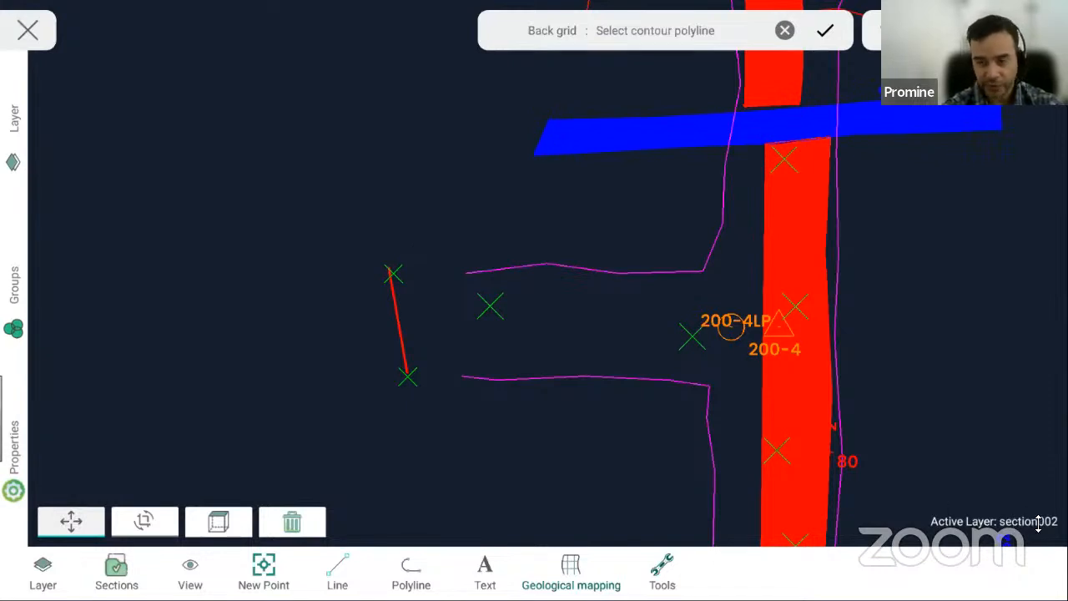
left_click(13, 125)
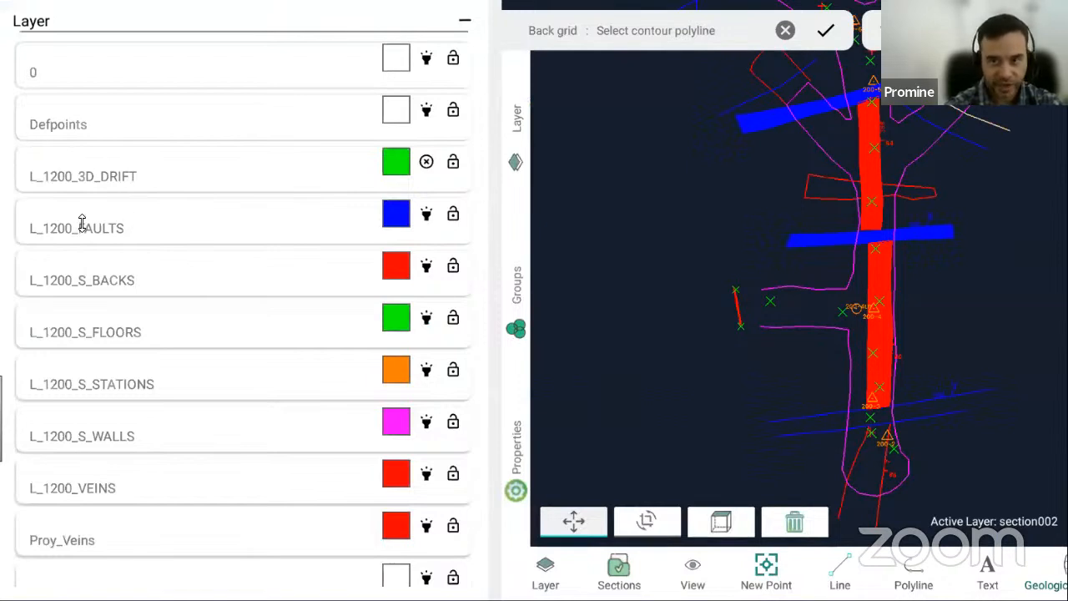
left_click(784, 31)
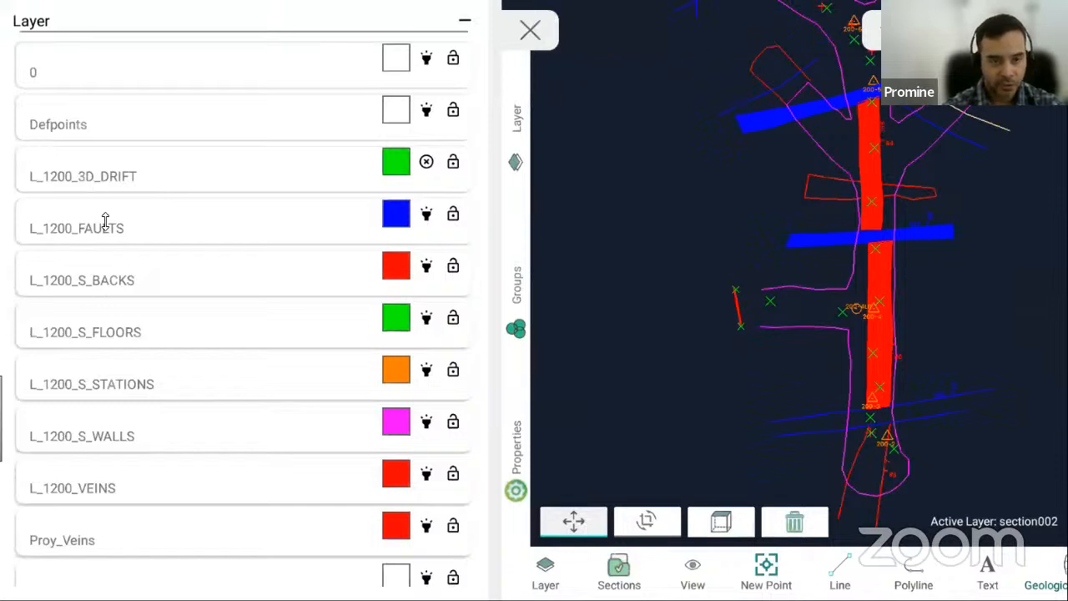
left_click(95, 279)
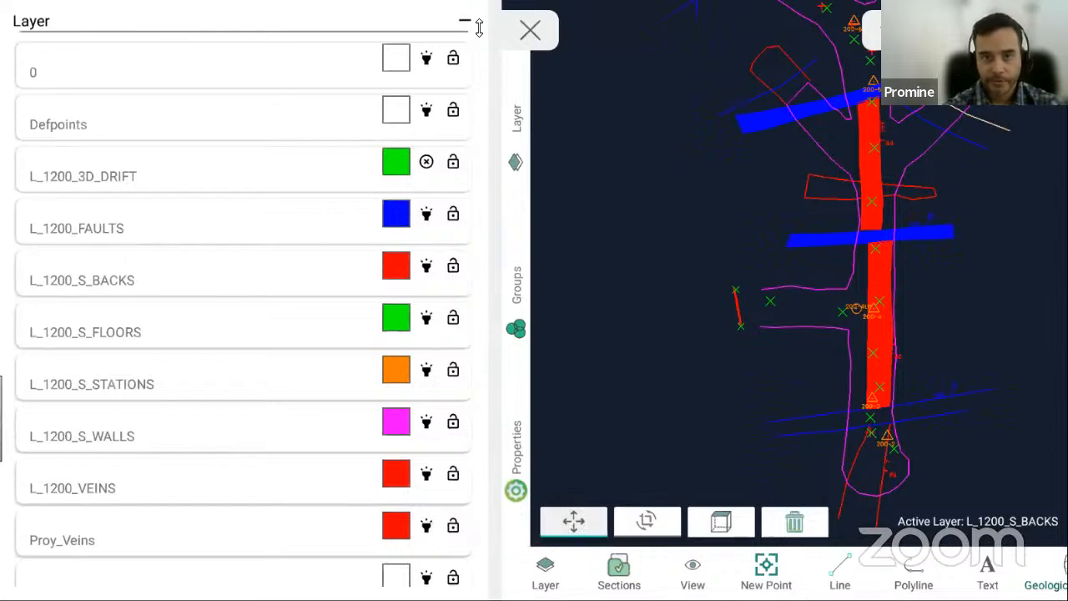
left_click(558, 566)
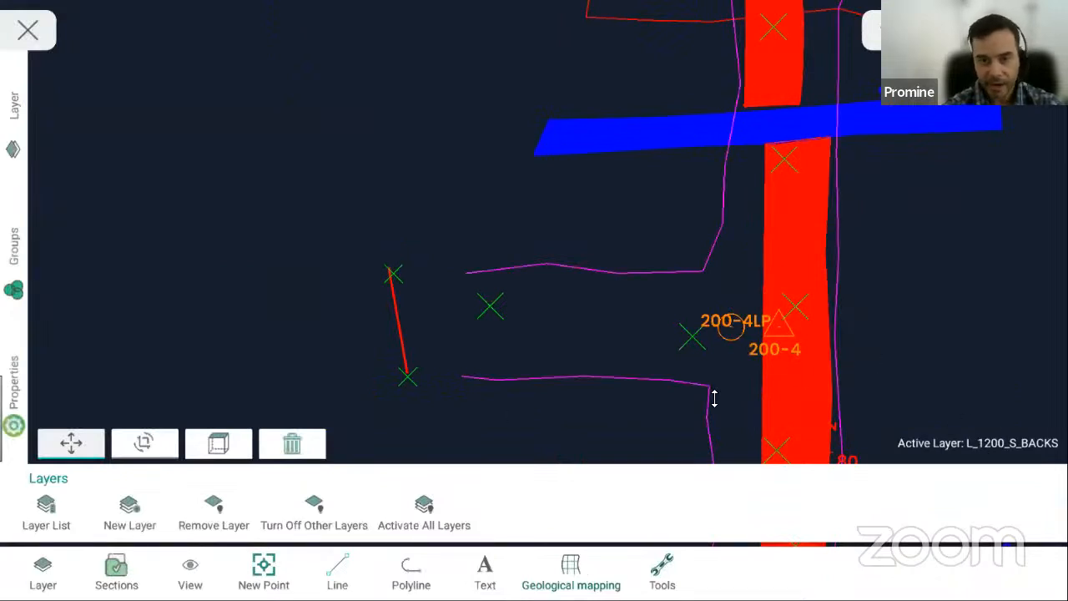
left_click(576, 567)
left_click(147, 506)
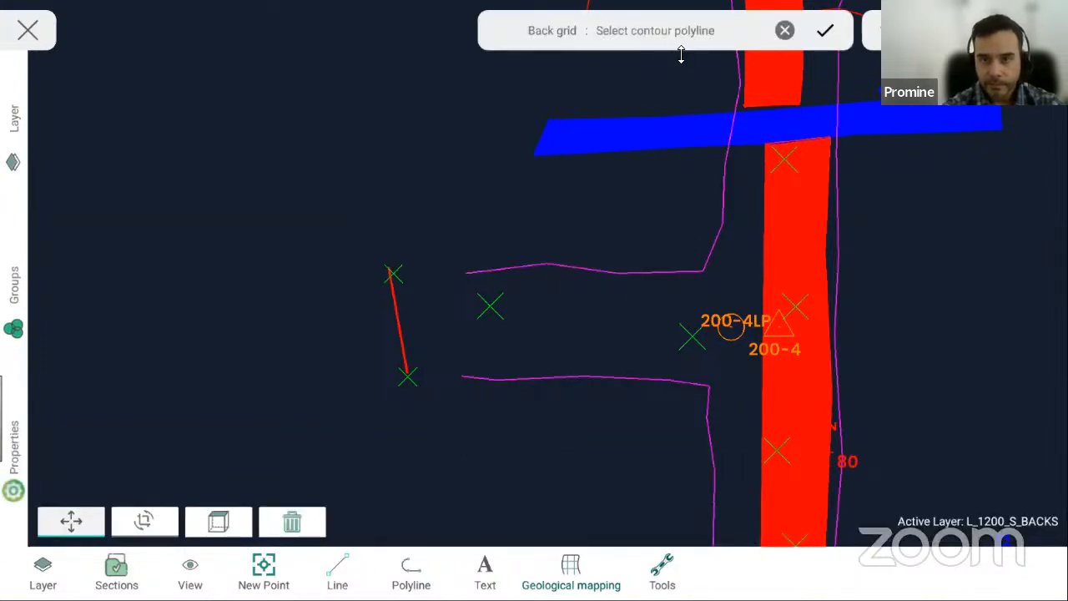
left_click(785, 30)
- Draw a closed polyline around the side drift, from the mapped face to near station 200-4LP, on layer L_1200_S_BACKS
left_click(403, 562)
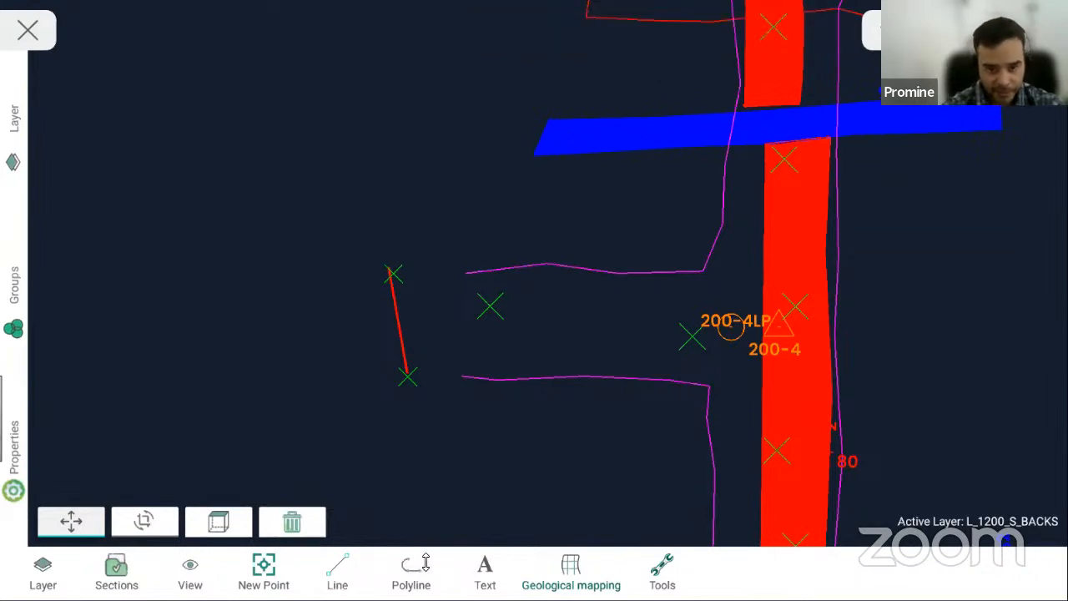
left_click(697, 243)
left_click(566, 234)
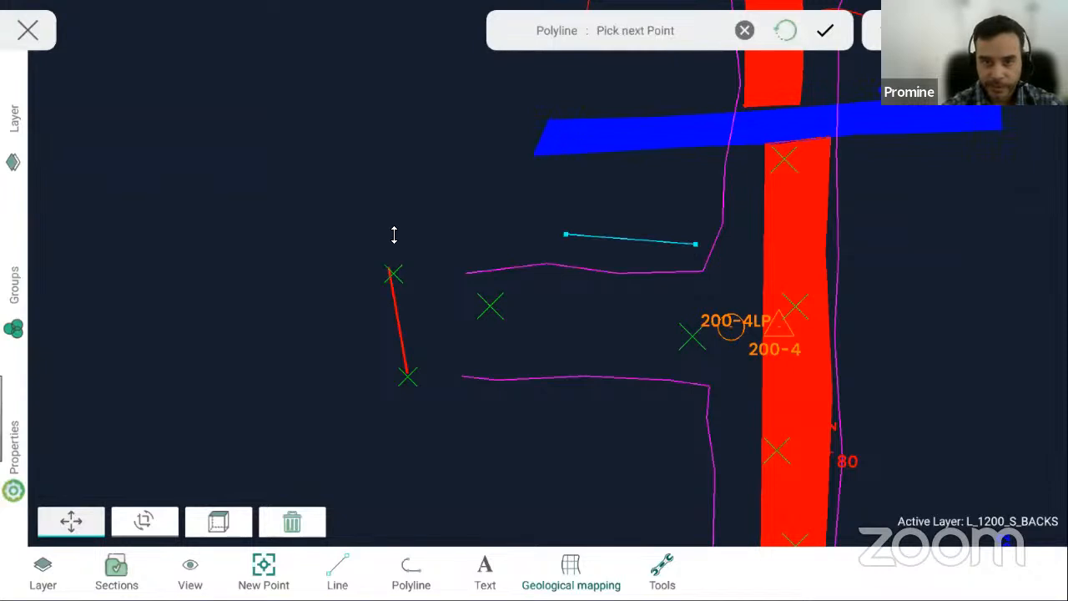
left_click(387, 235)
left_click(403, 396)
left_click(529, 409)
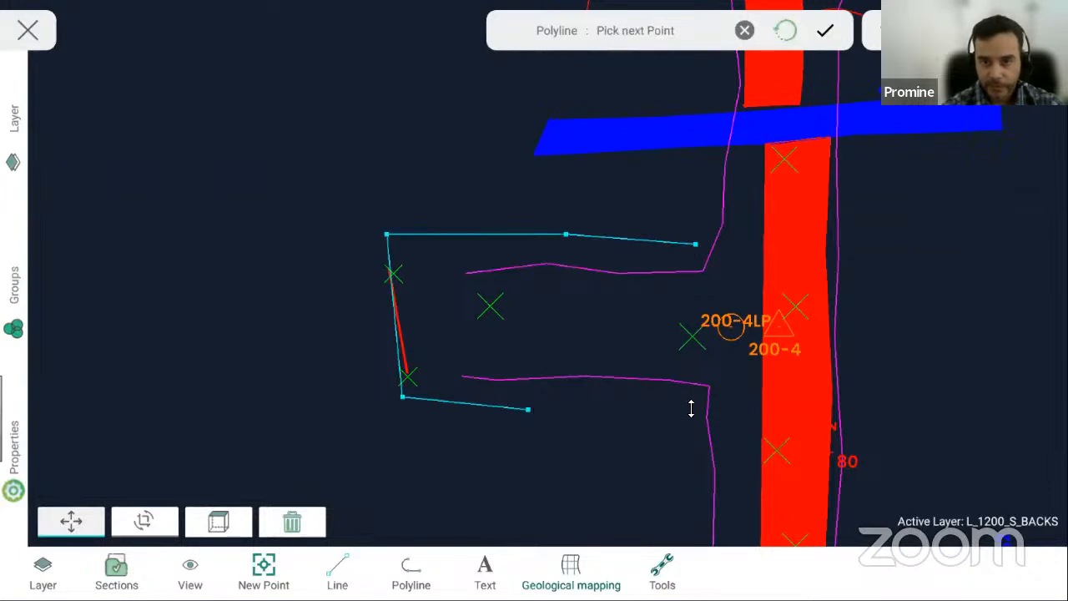
left_click(697, 407)
left_click(786, 32)
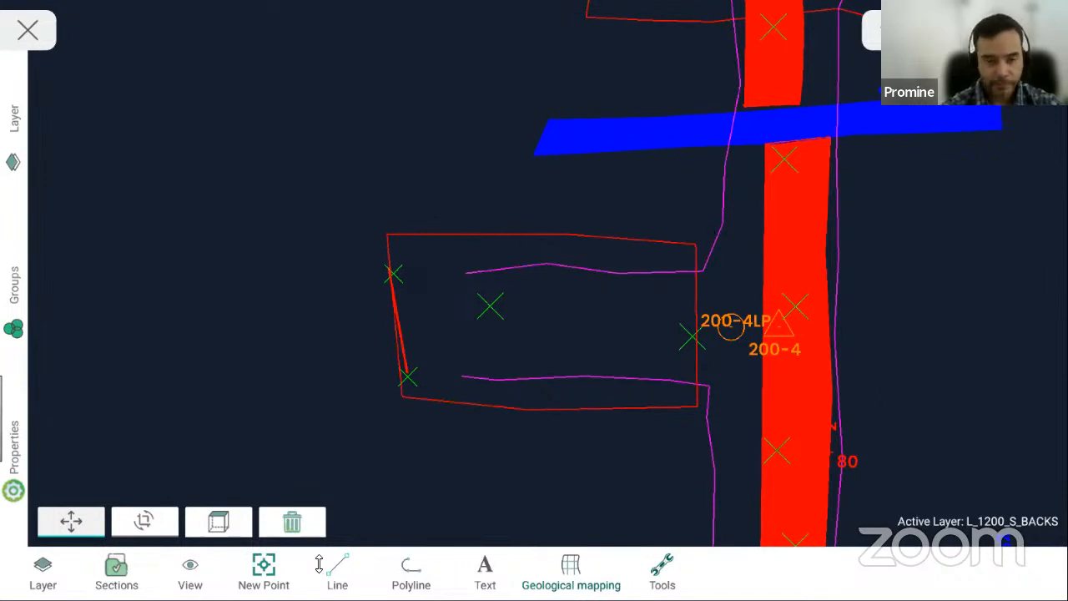
- Start a Back grid using the closed polyline around the side drift as its contour
left_click(571, 575)
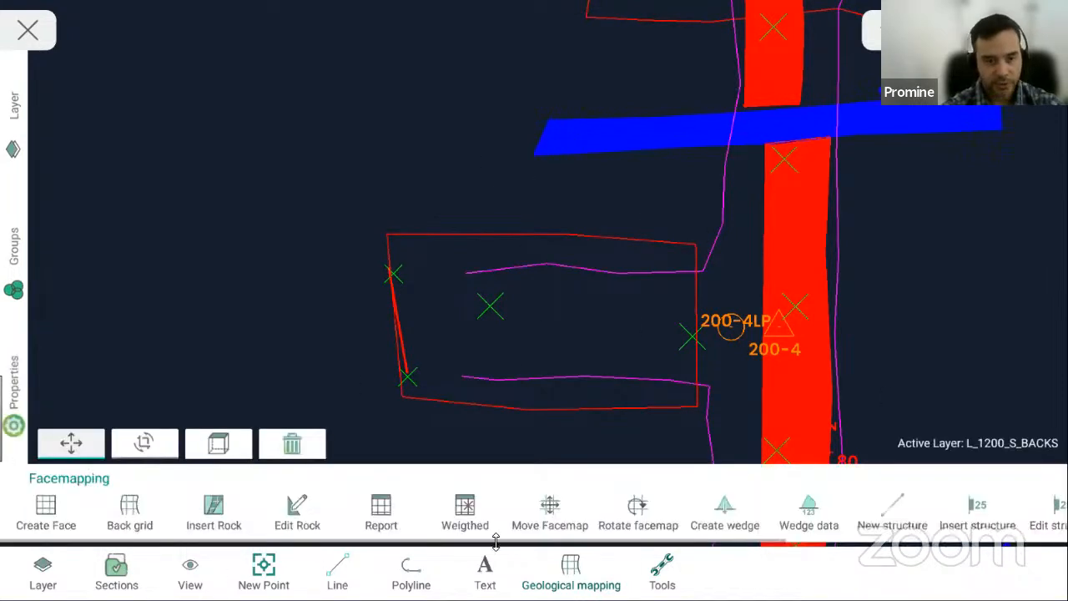
left_click(137, 513)
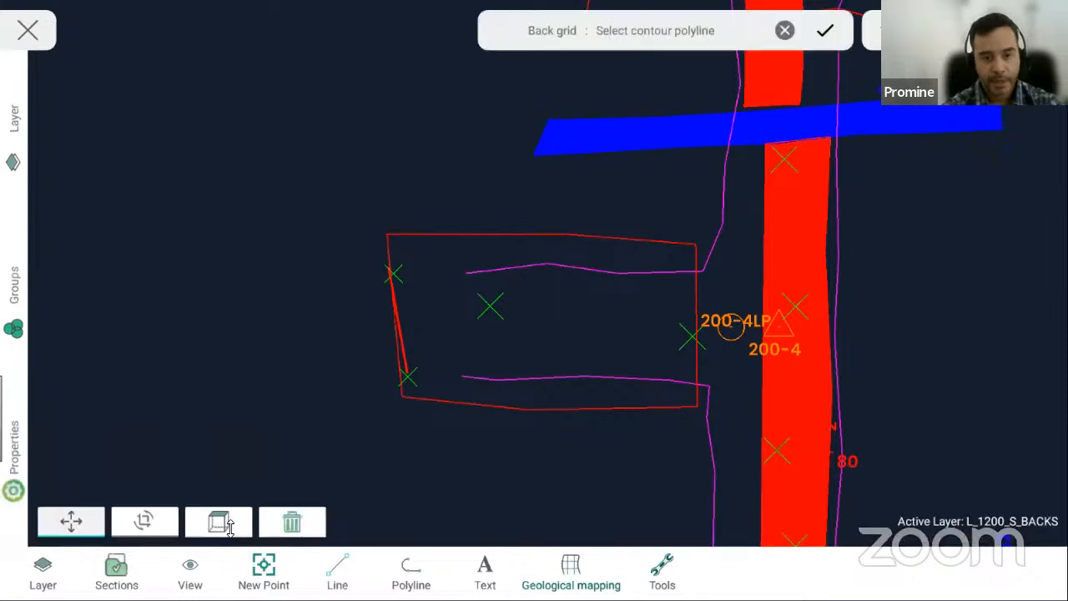
left_click(632, 237)
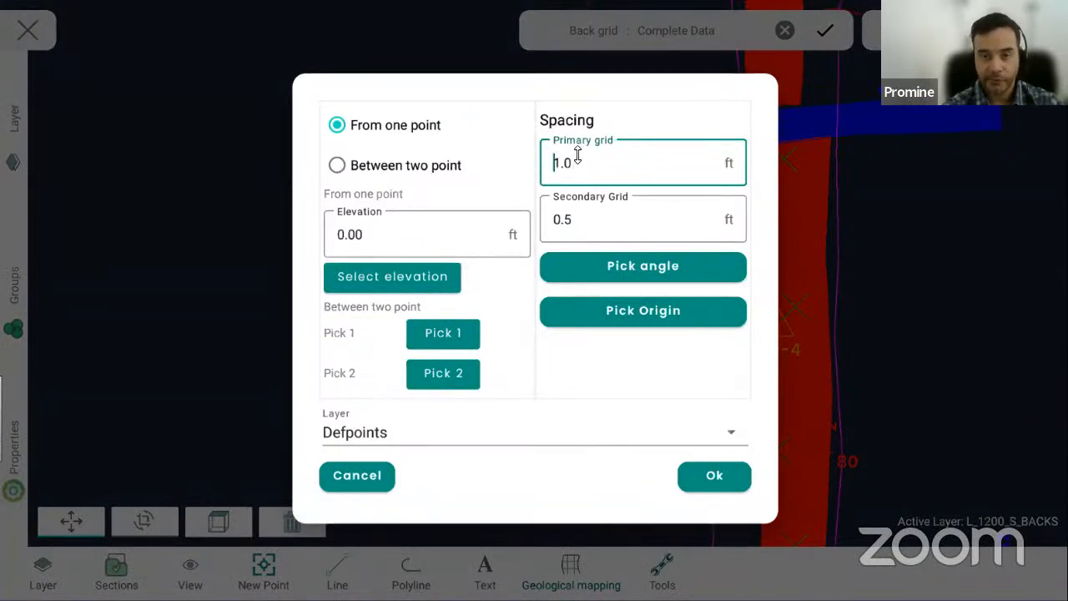
- Set the back grid's secondary spacing to 1.0 ft and its elevation to 1204 ft
left_click(586, 217)
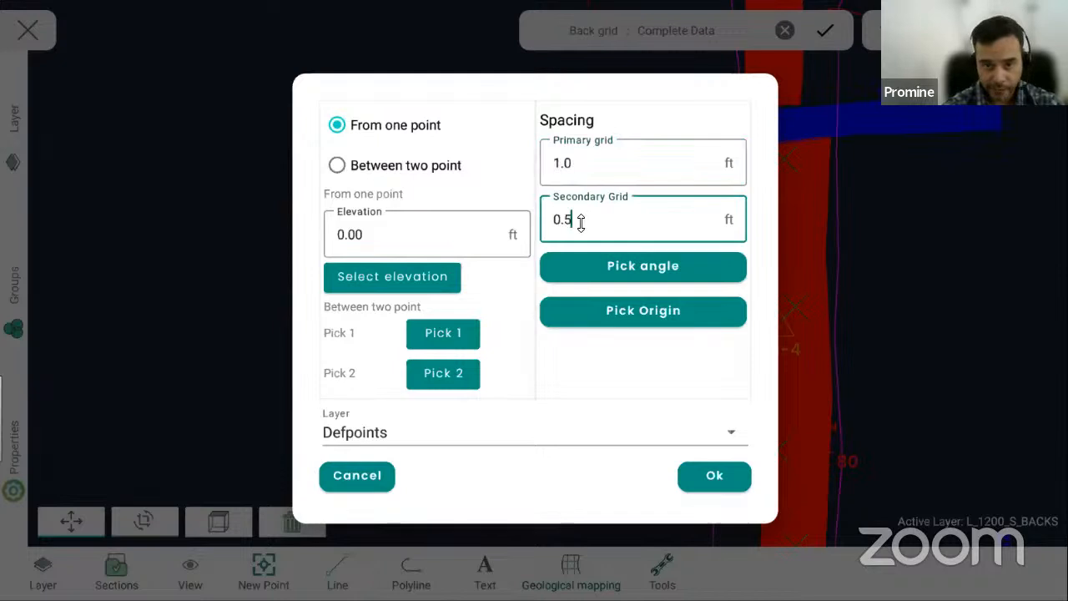
key("BackSpace")
key("BackSpace")
key("BackSpace")
type("1")
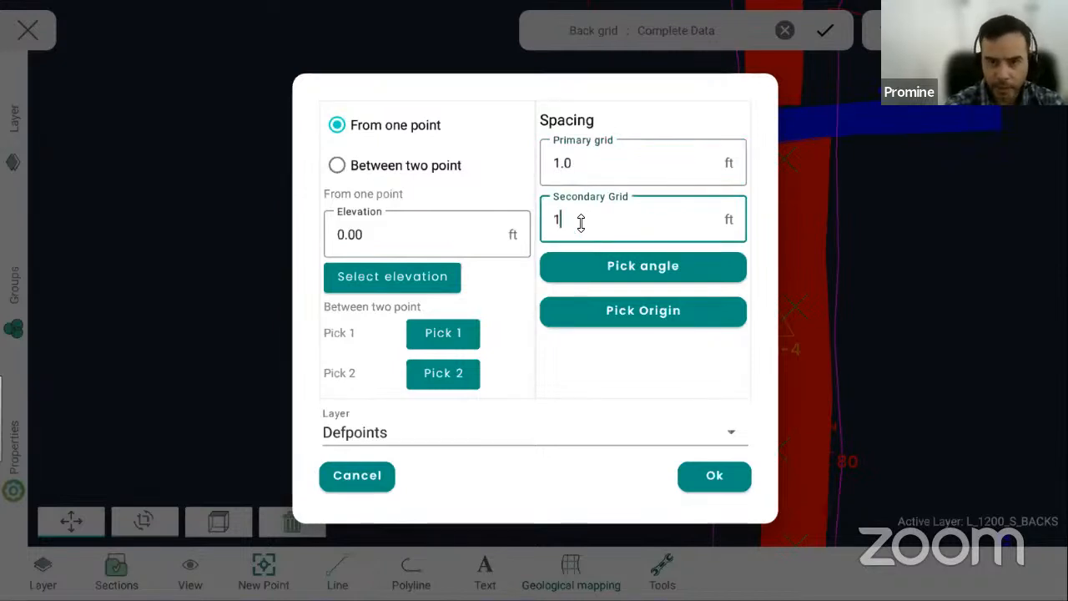
type(".0")
left_click(361, 240)
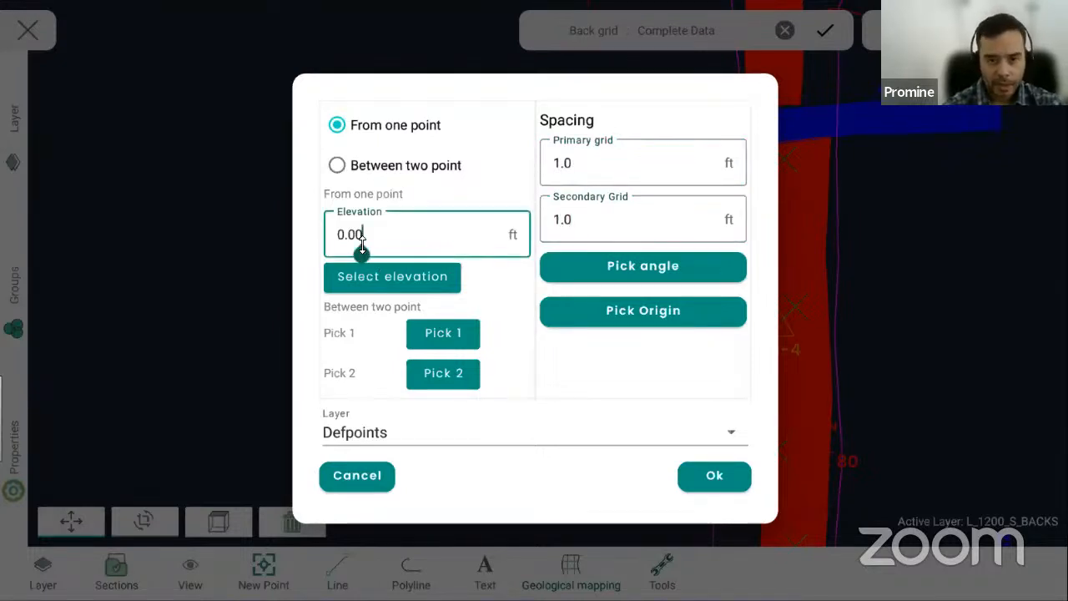
key("BackSpace")
key("BackSpace")
key("BackSpace")
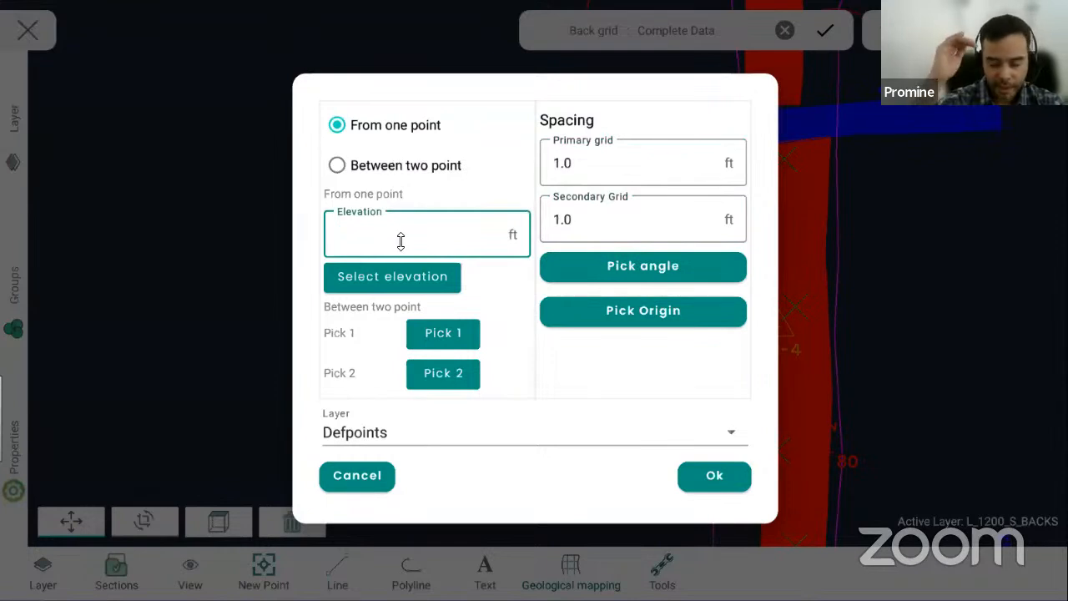
type("1204")
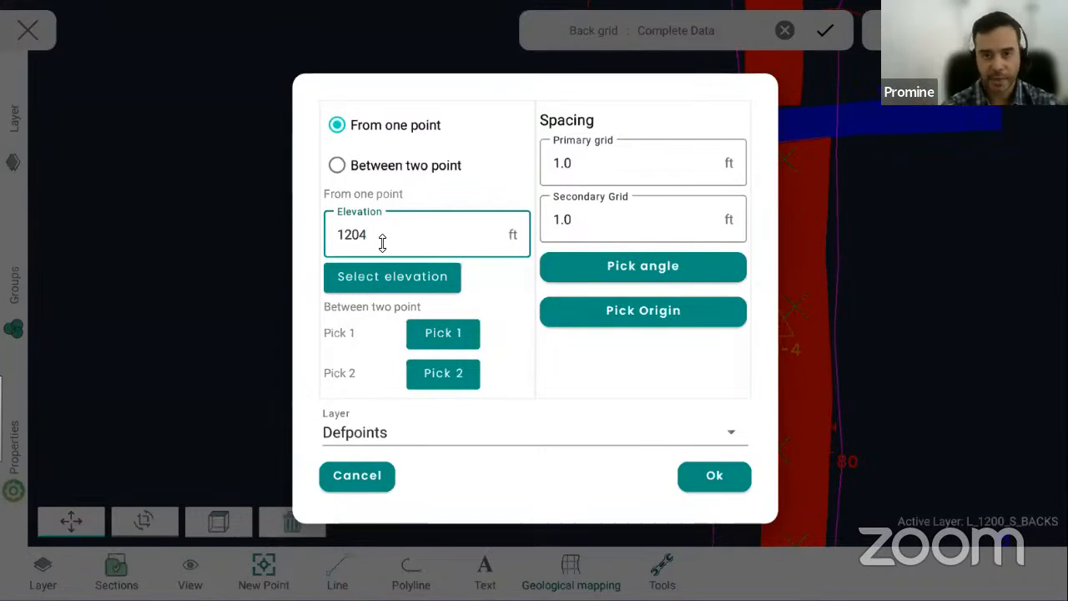
- Pick the back grid's origin at the mapped face line and set the grid elevation to 1204 ft
left_click(654, 314)
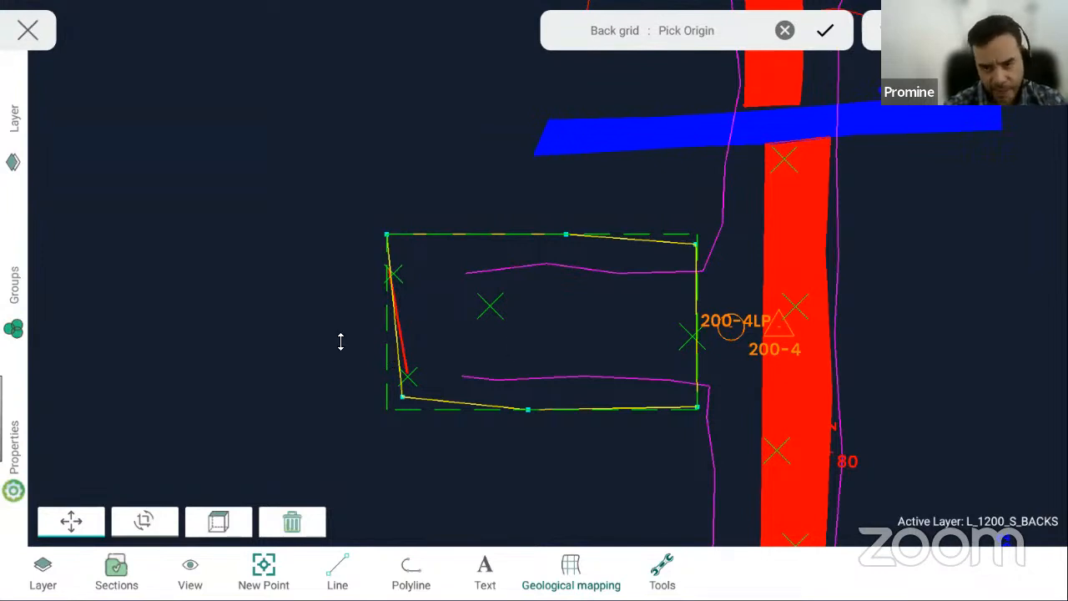
left_click(396, 352)
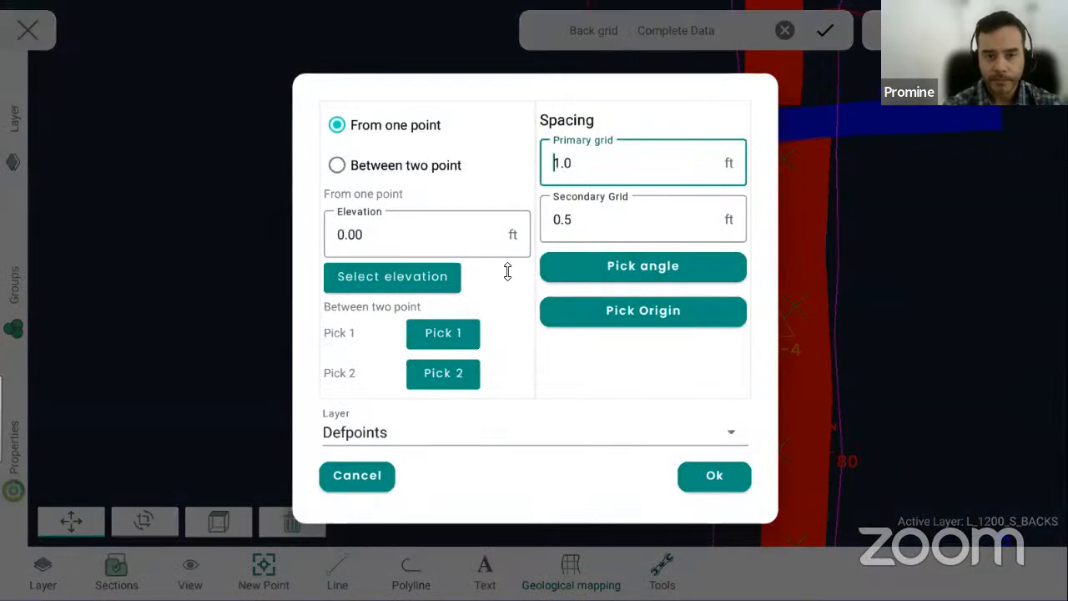
left_click(373, 237)
key("BackSpace")
type("1")
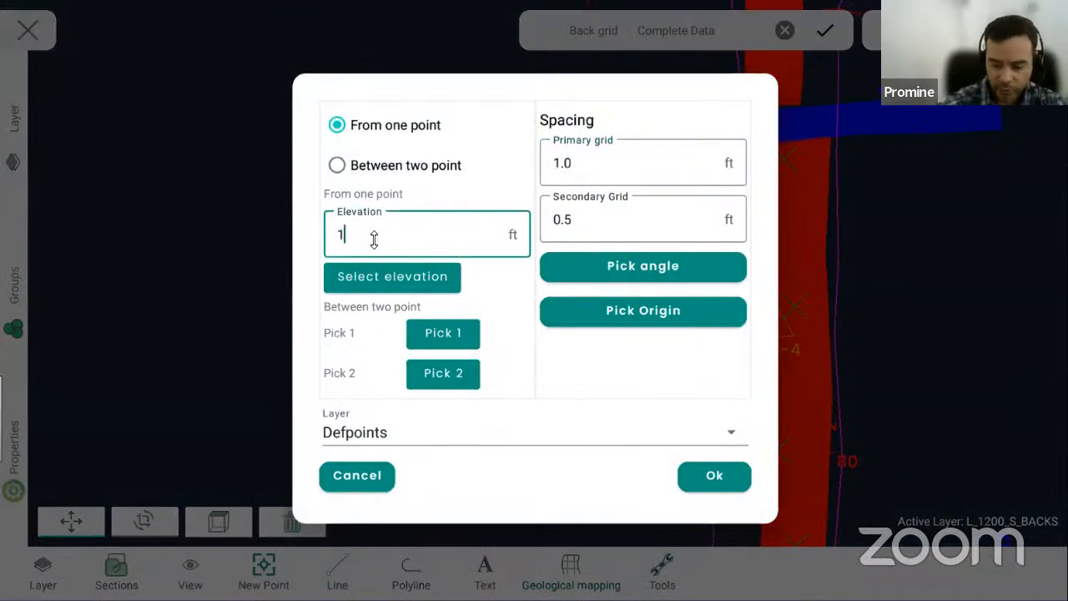
type("204")
- Set the secondary grid spacing to 1.0 ft and create the back grid inside the contour
left_click(602, 228)
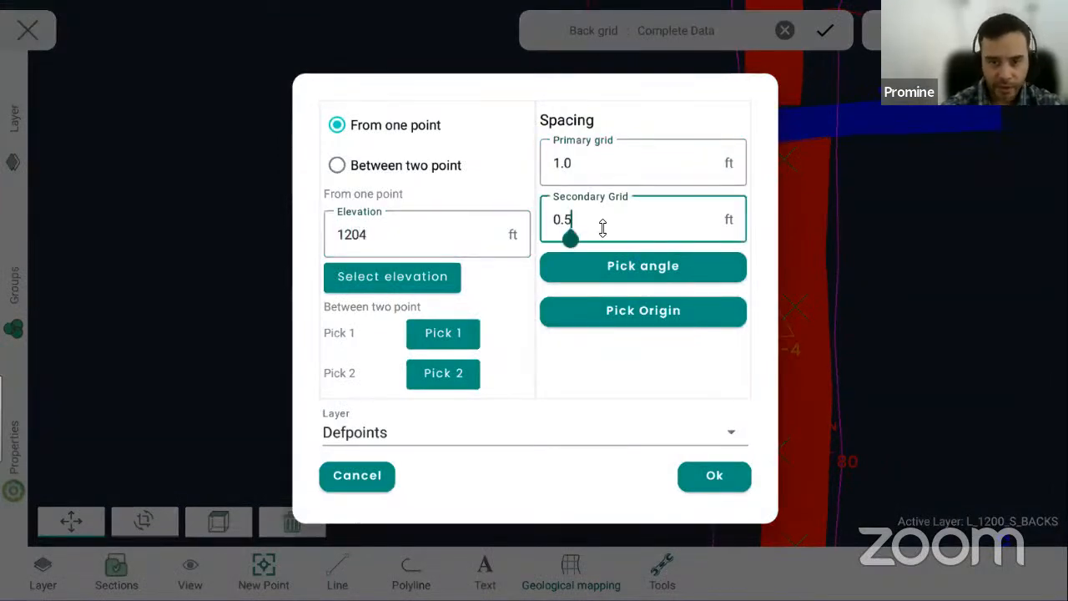
key("BackSpace")
key("BackSpace")
key("BackSpace")
type("1")
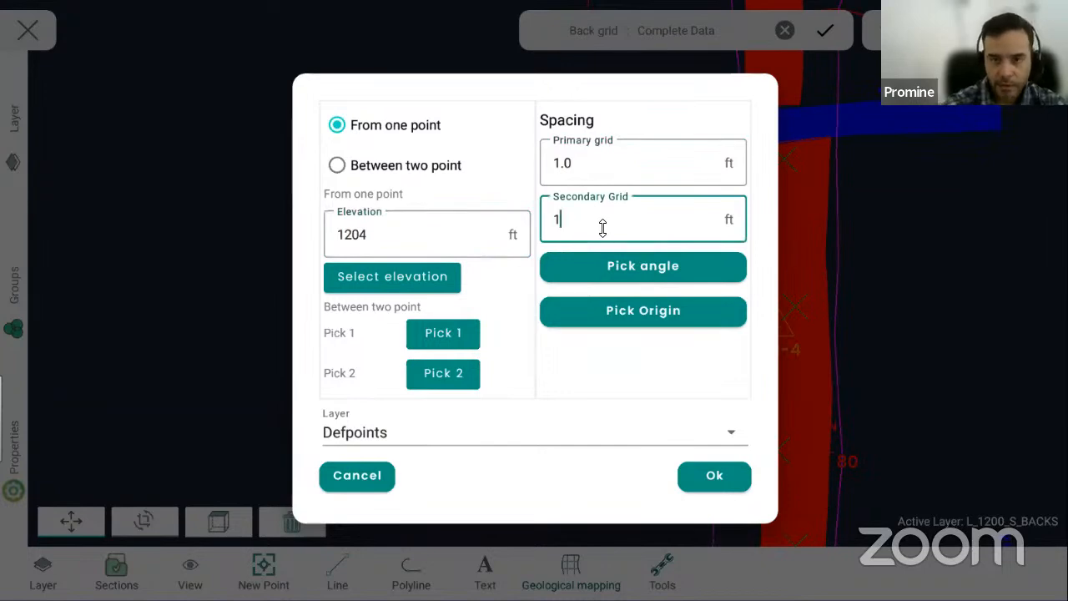
type(".0")
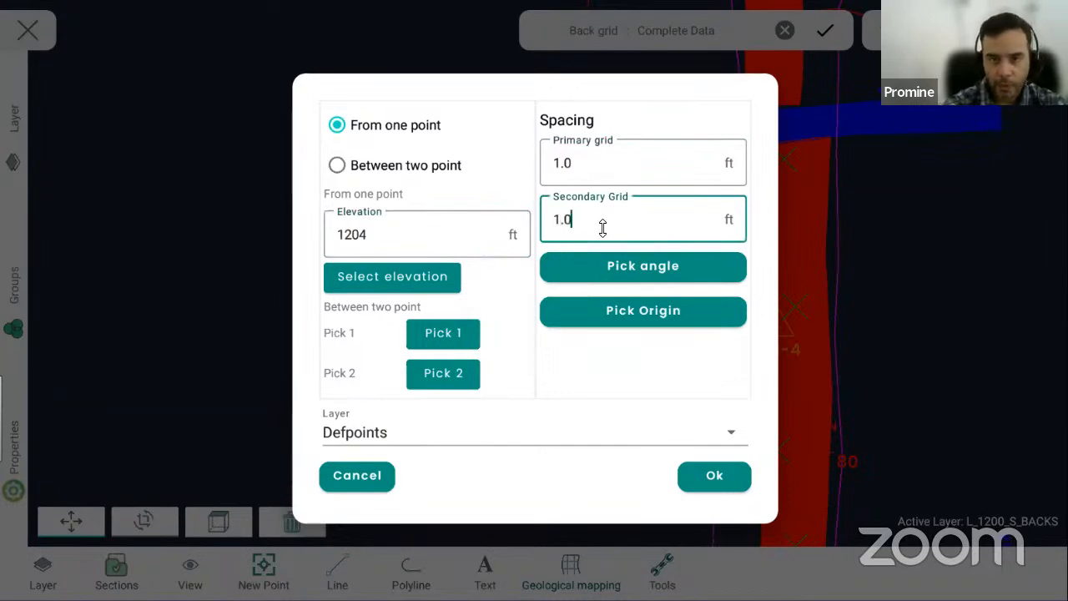
left_click(715, 477)
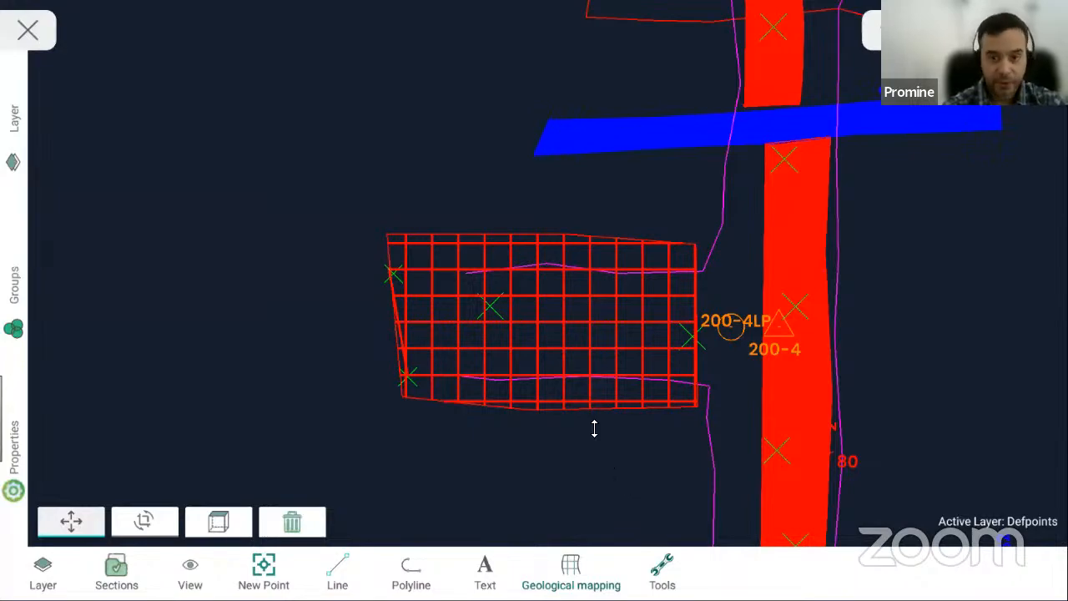
- Examine the new back grid against the mapped face and walls in 3D, and return to the plan view
left_click_drag(585, 451, 622, 261)
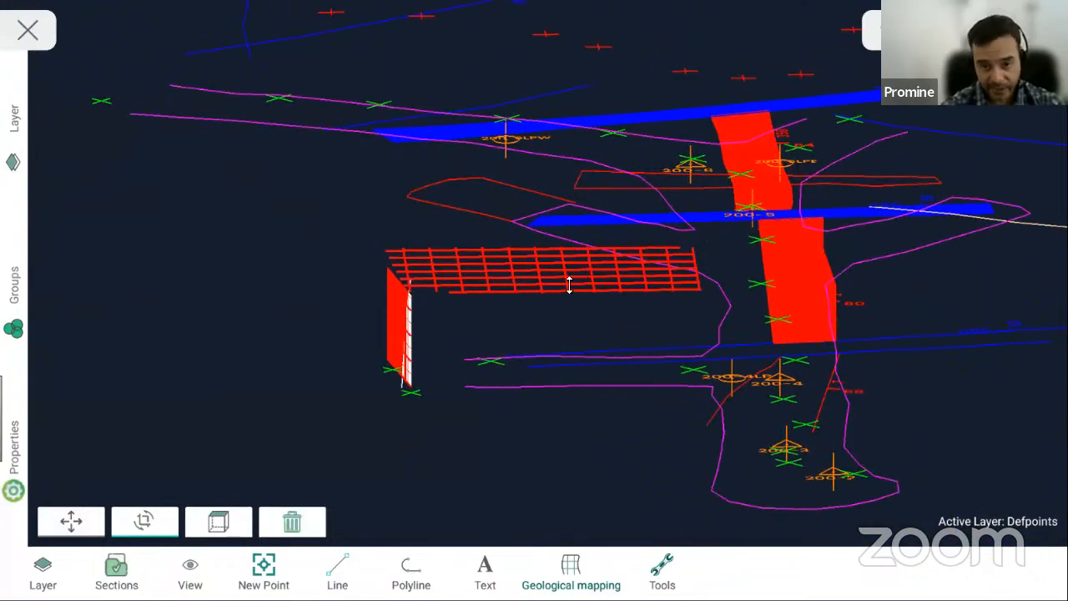
left_click_drag(537, 265, 521, 417)
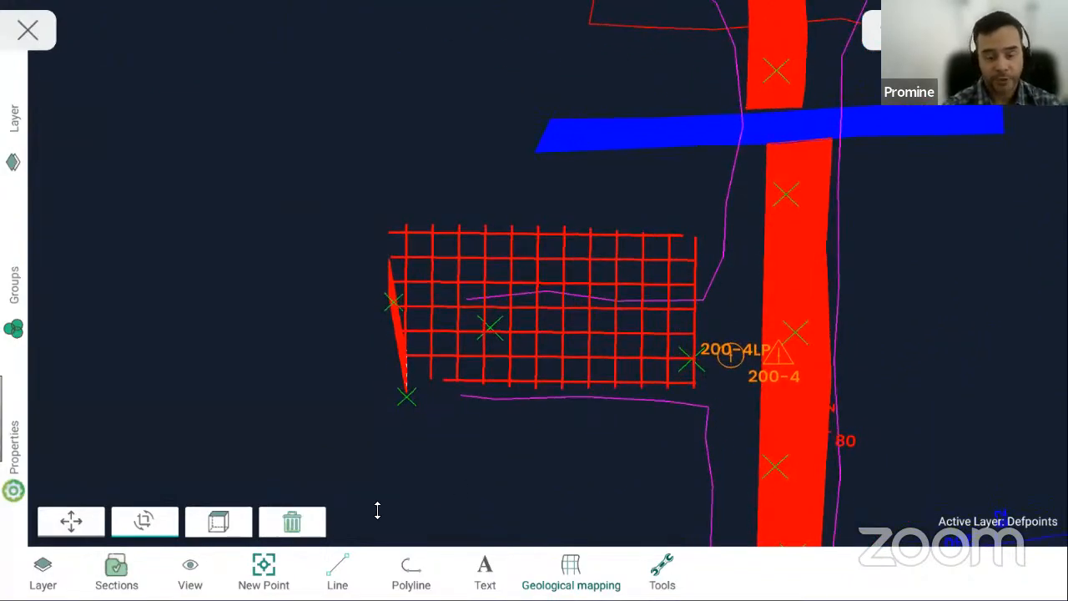
left_click(224, 521)
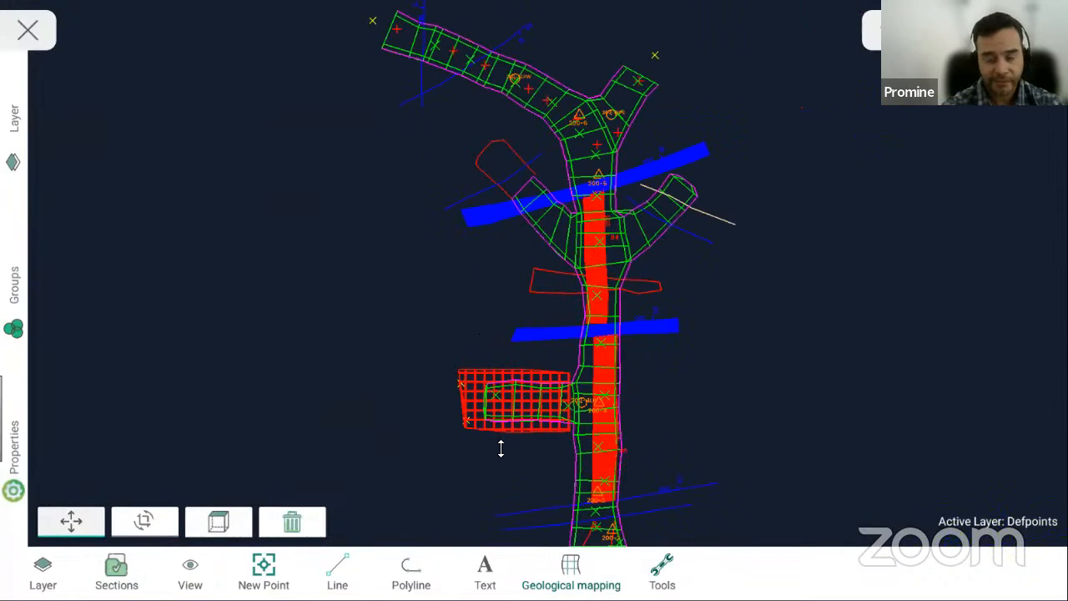
- Draw an open five-point polyline running diagonally across the back grid near the mapped face
scroll(514, 428, "up", 6)
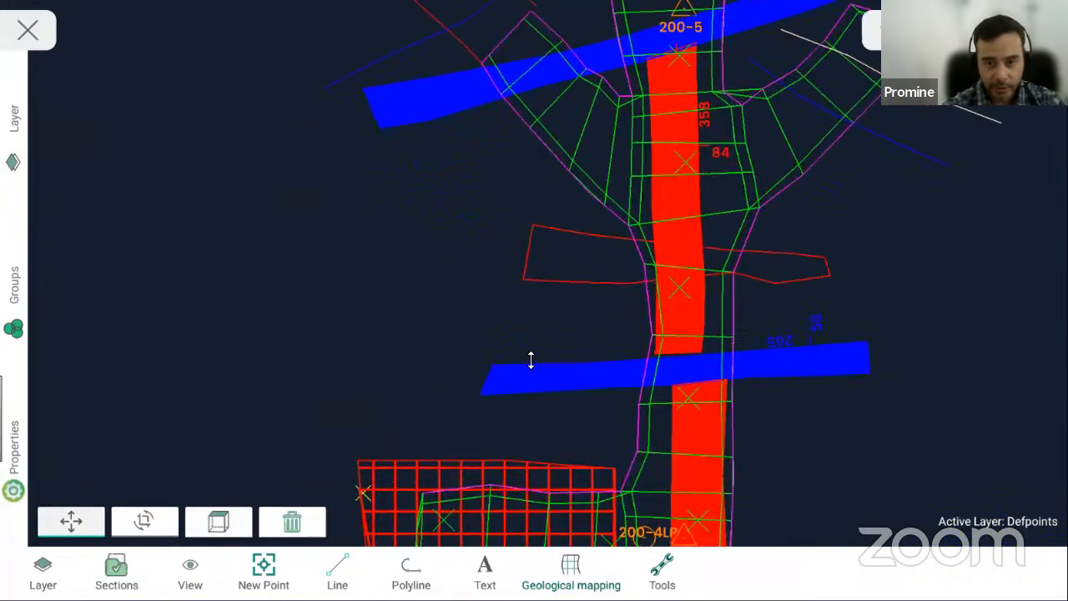
left_click_drag(535, 340, 542, 282)
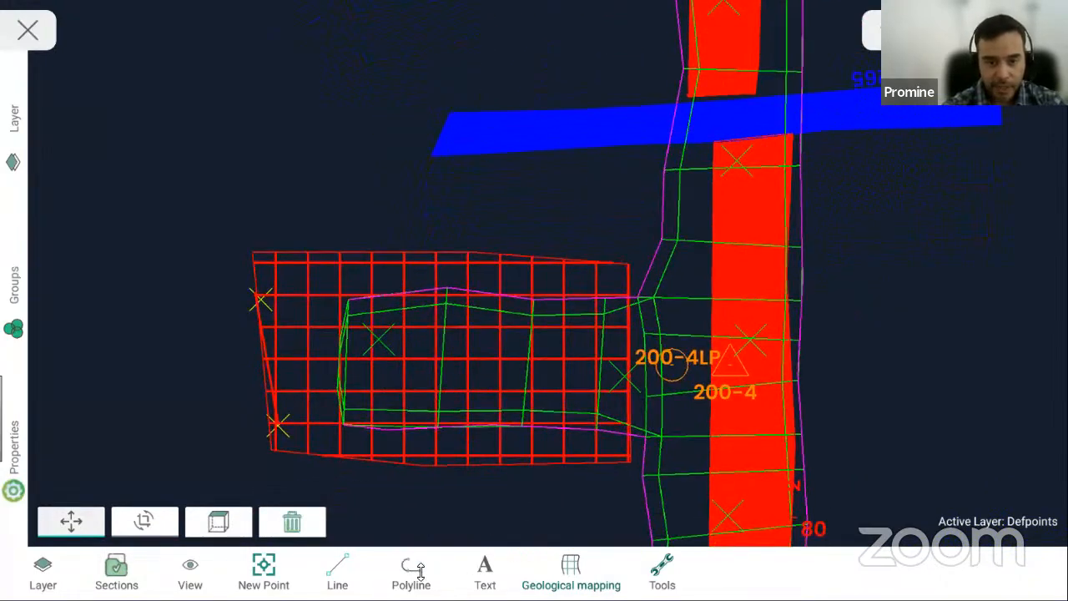
left_click(413, 572)
left_click(274, 152)
left_click(326, 224)
left_click(365, 314)
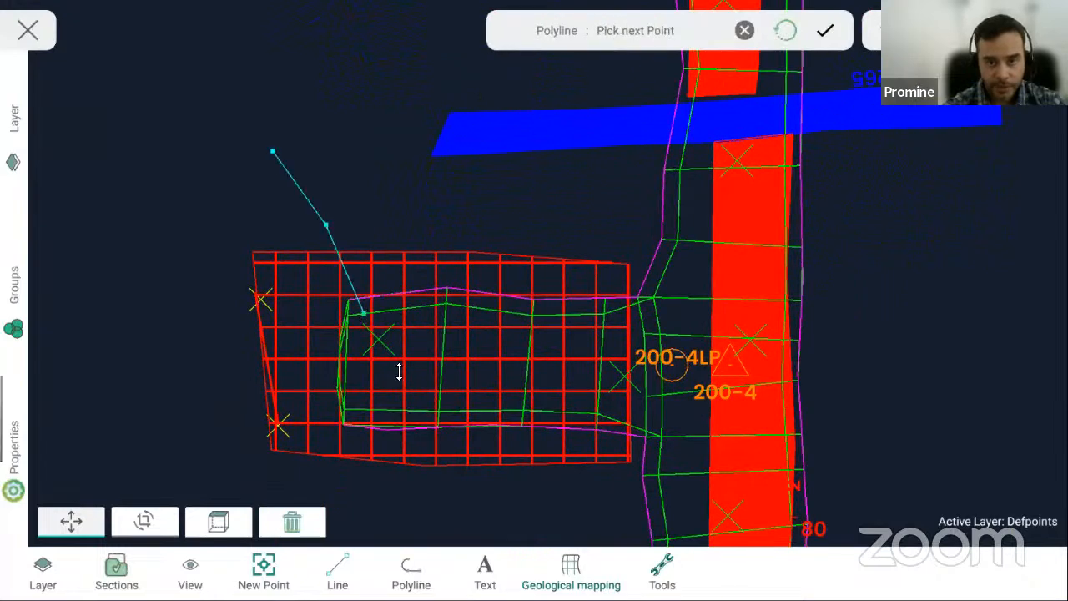
left_click(437, 468)
left_click(454, 503)
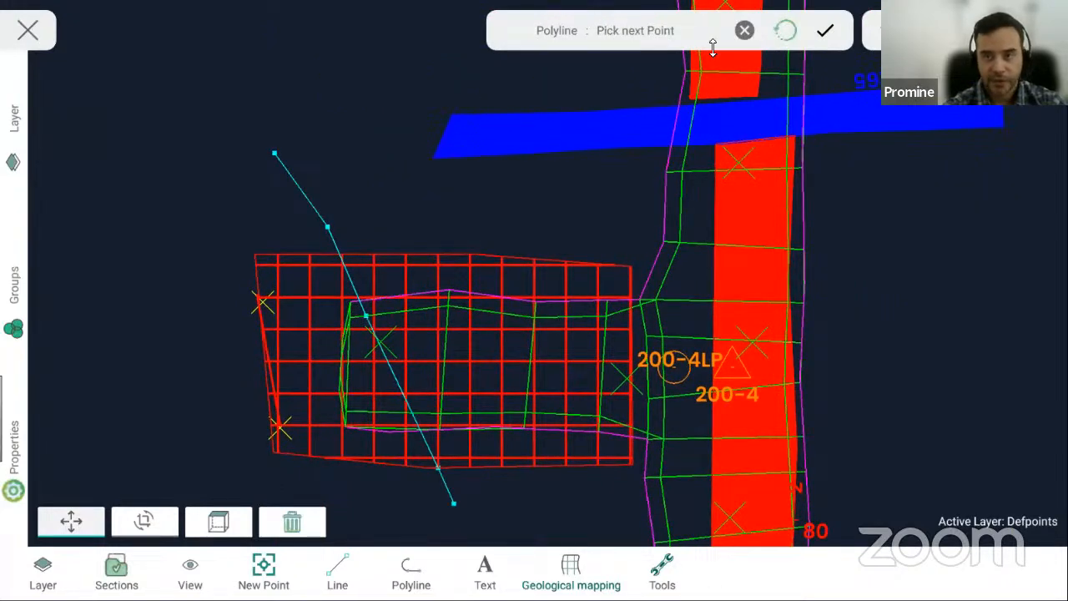
left_click(823, 31)
- Draw a second open four-point polyline roughly vertically across the back grid, nearer the main drift
left_click(411, 573)
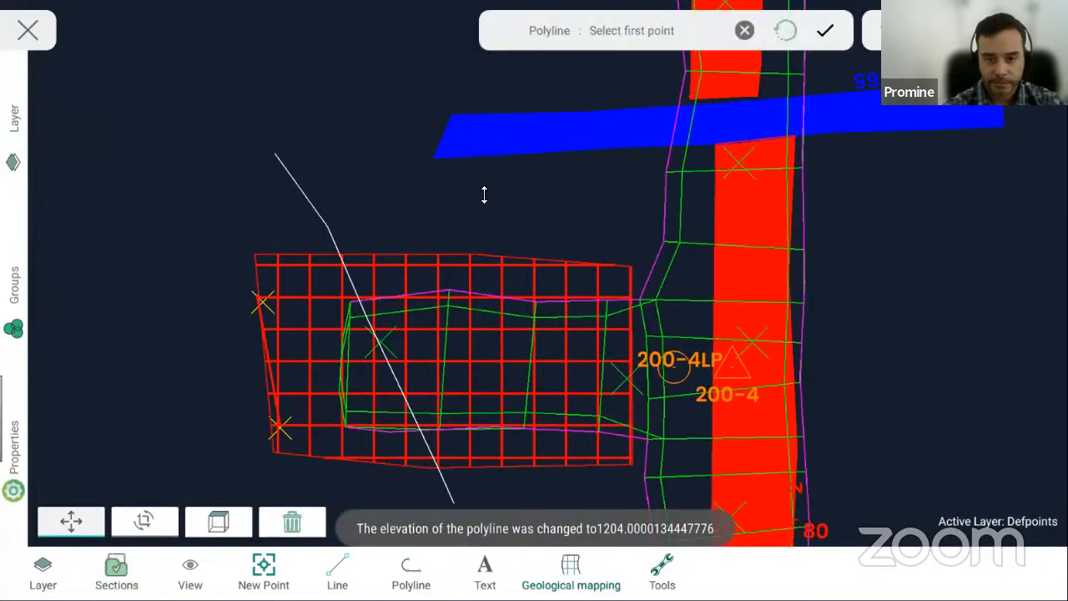
left_click(553, 187)
left_click(537, 281)
left_click(536, 390)
left_click(528, 501)
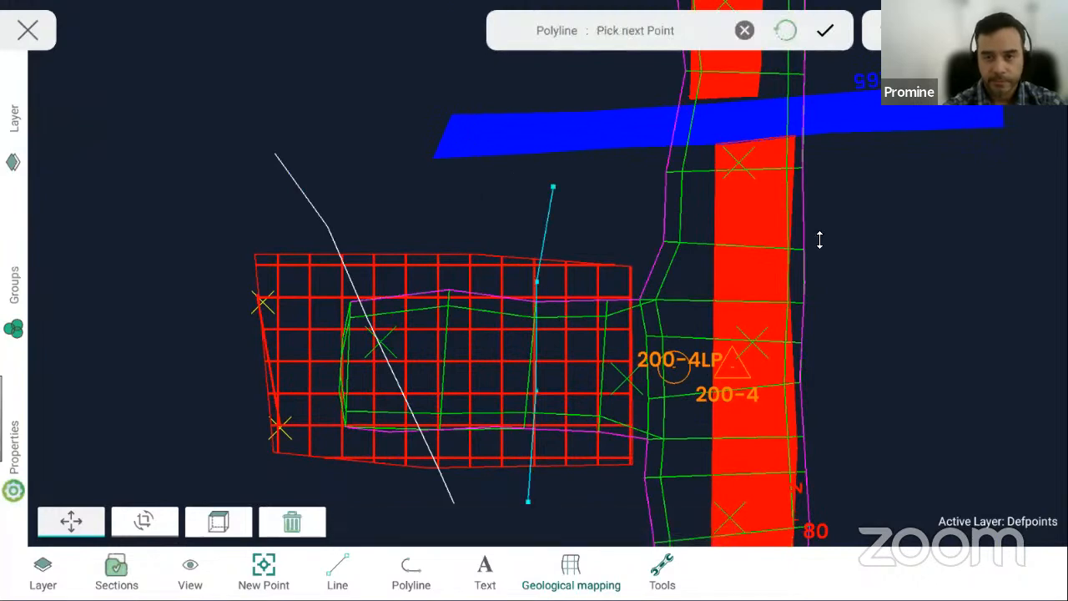
left_click(823, 31)
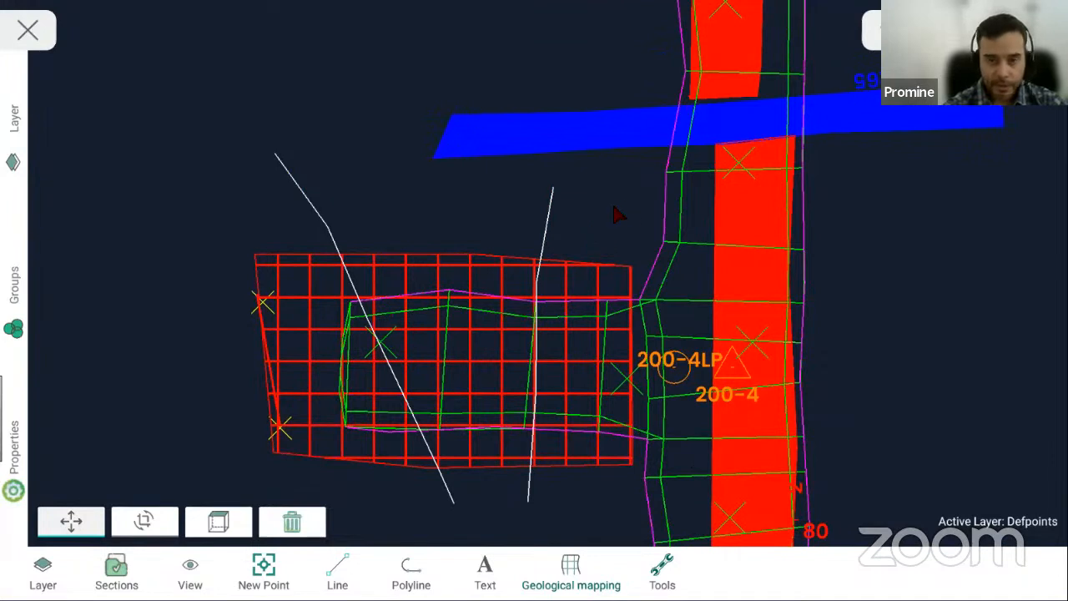
- Open section002 and bring its hatched face into view with free space beside it for a report
left_click(573, 585)
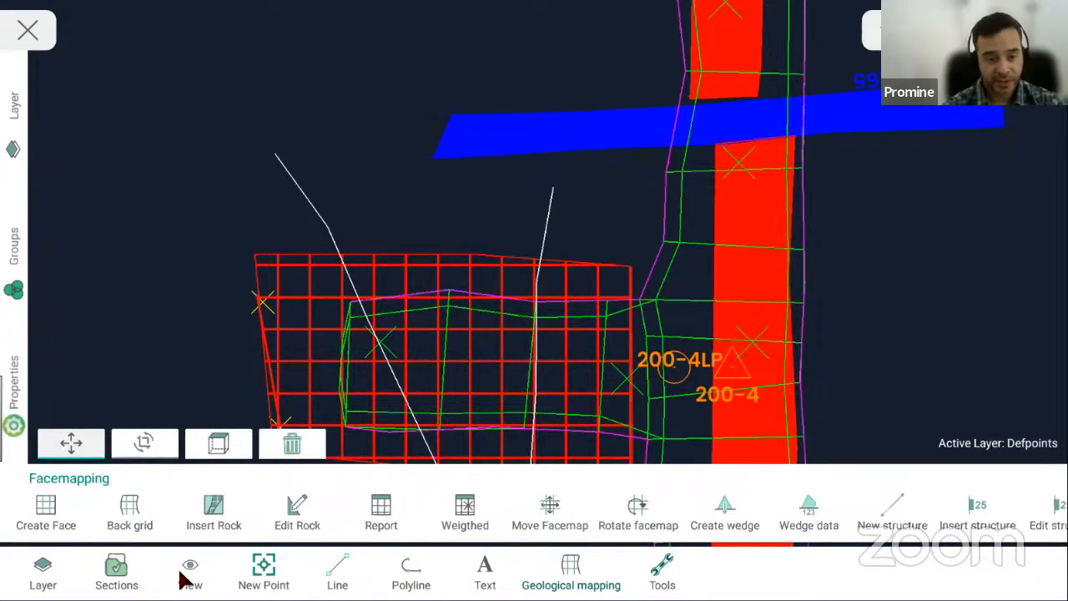
left_click(132, 578)
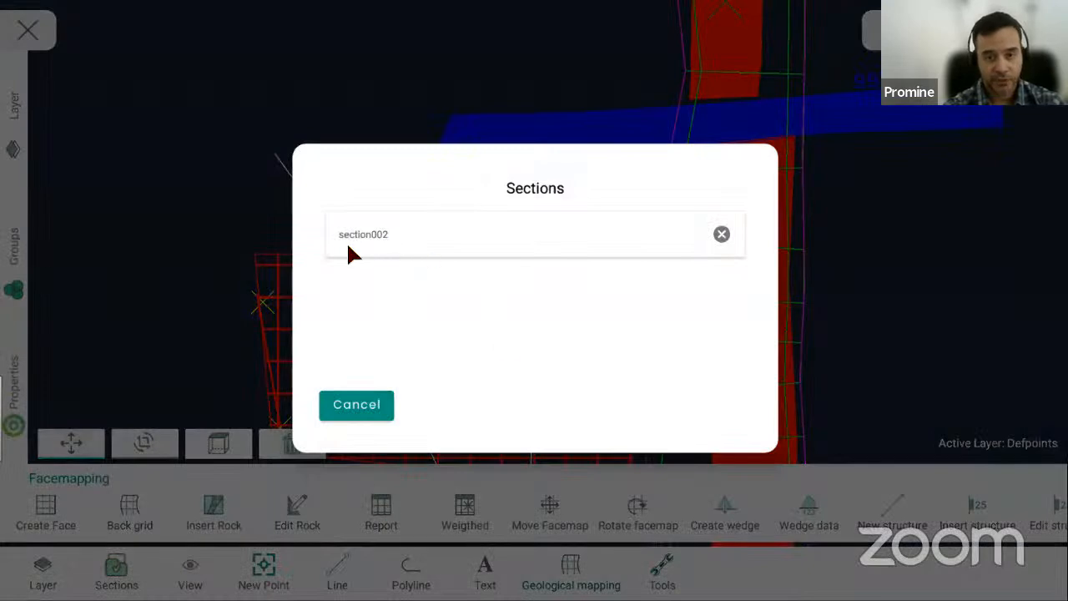
left_click(349, 248)
left_click_drag(839, 324, 601, 229)
scroll(601, 229, "down", 3)
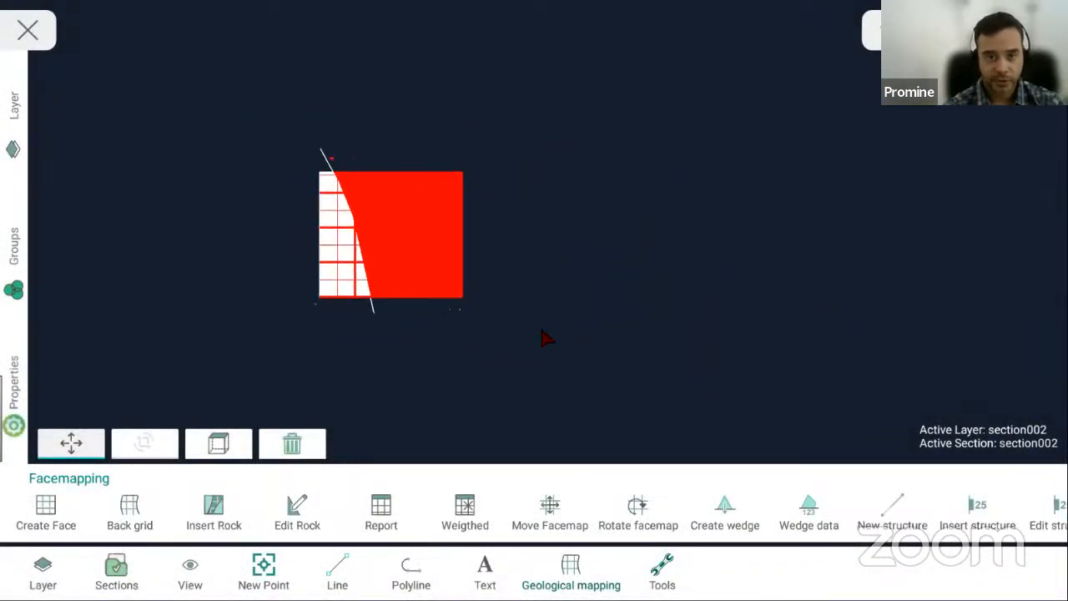
- Start a face report with round location Test_report and include the Ag and Au grades
left_click(381, 514)
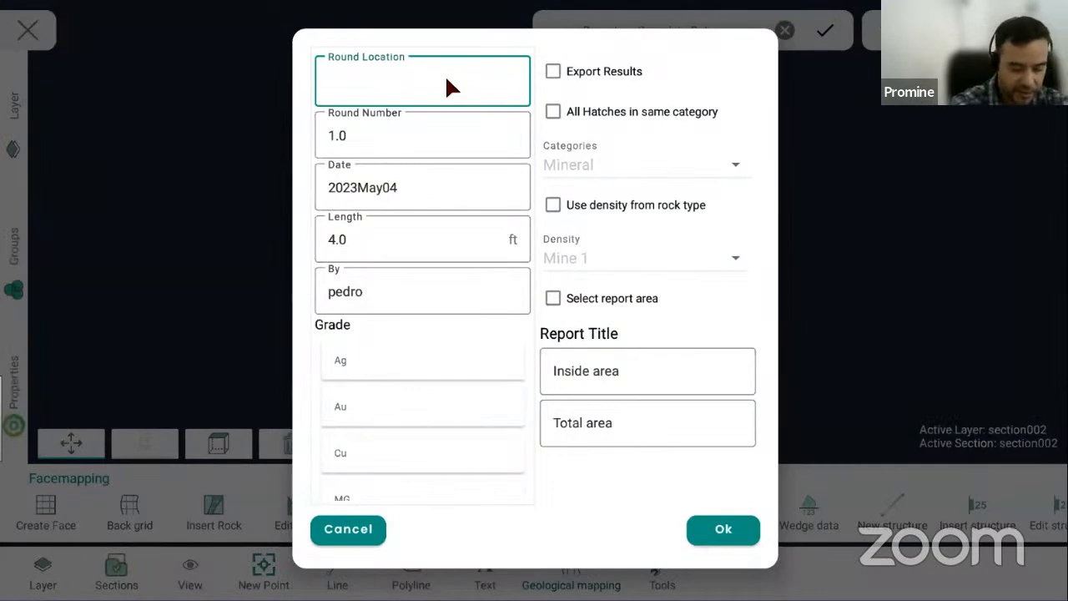
type("Test_")
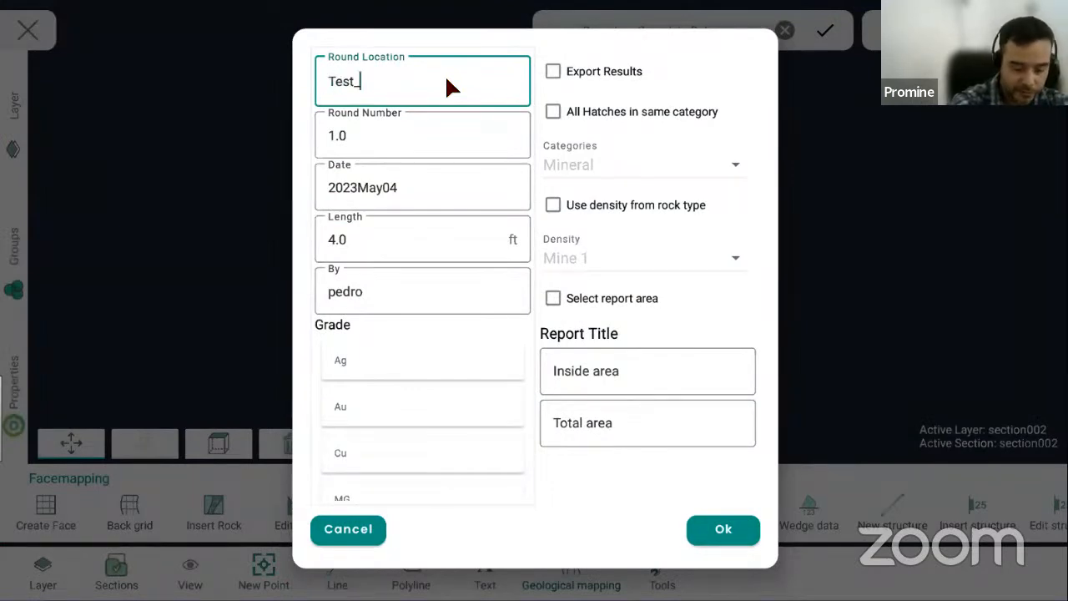
type("reo")
key("BackSpace")
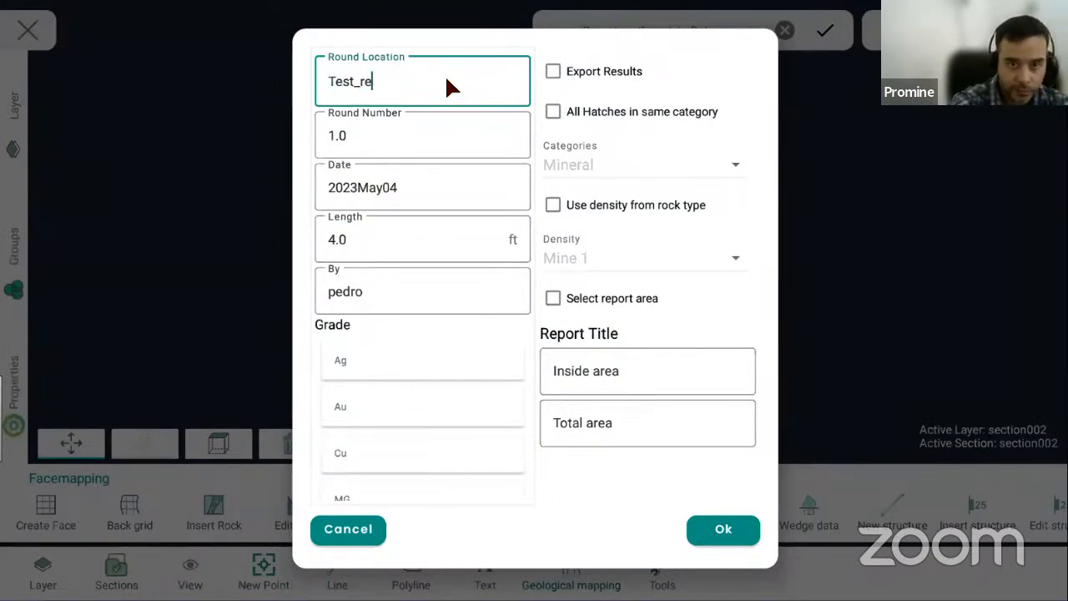
type("port")
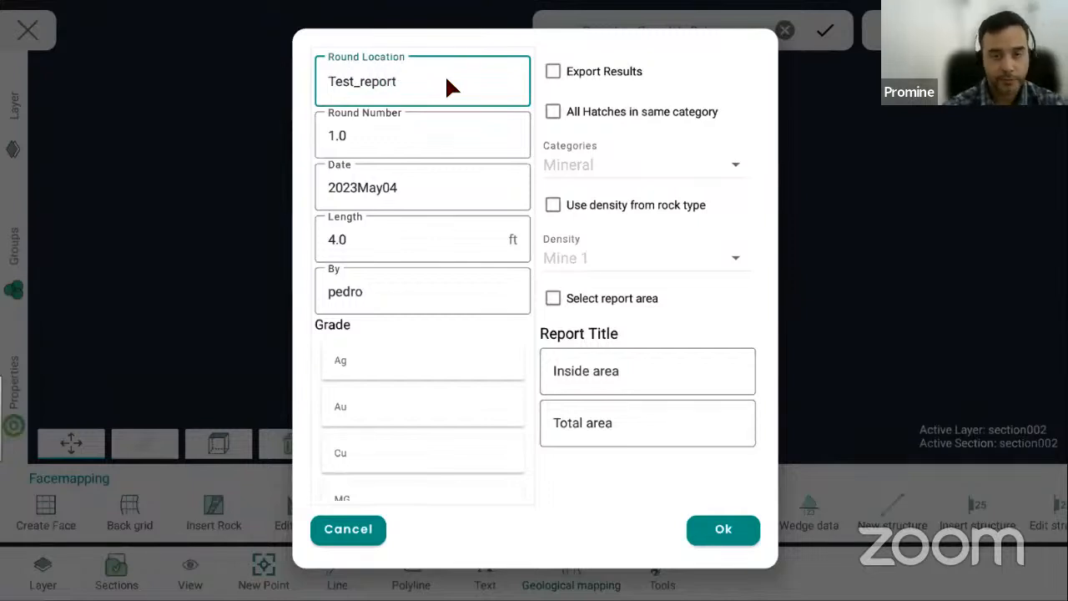
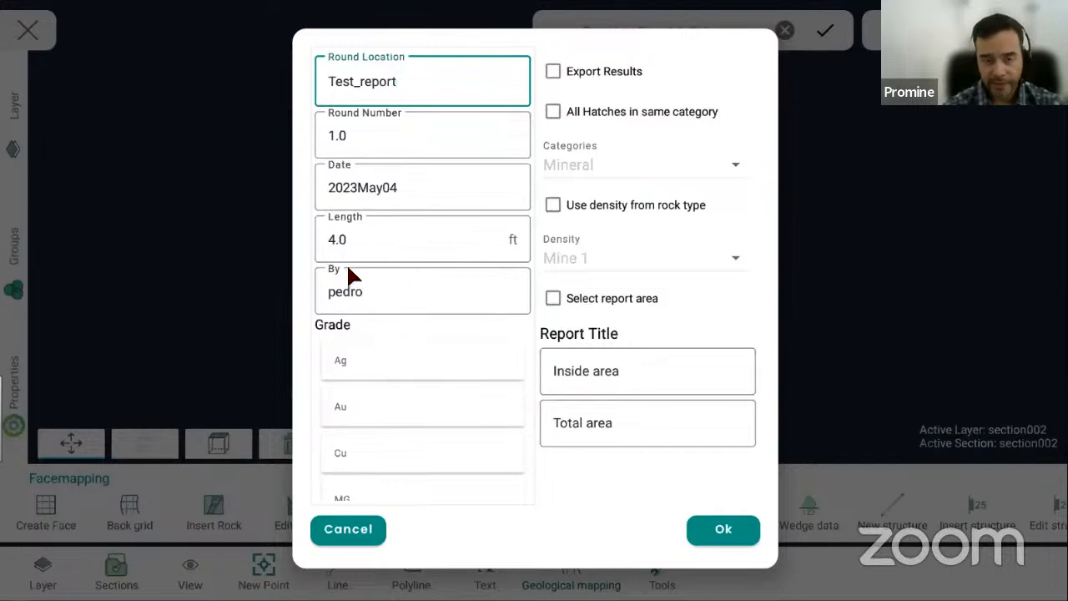
left_click(342, 360)
left_click(351, 407)
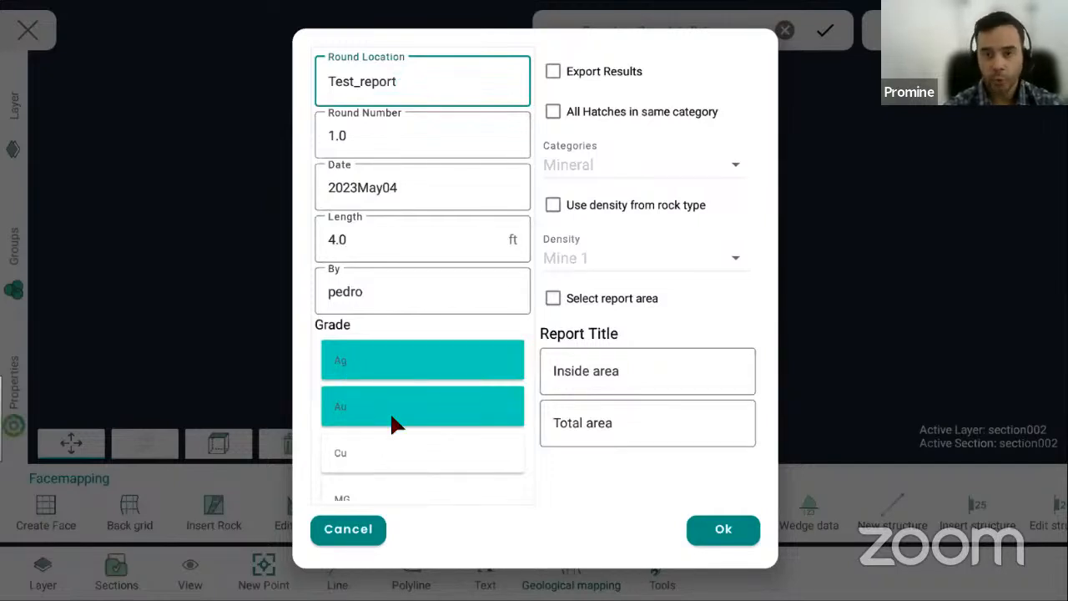
left_click(716, 534)
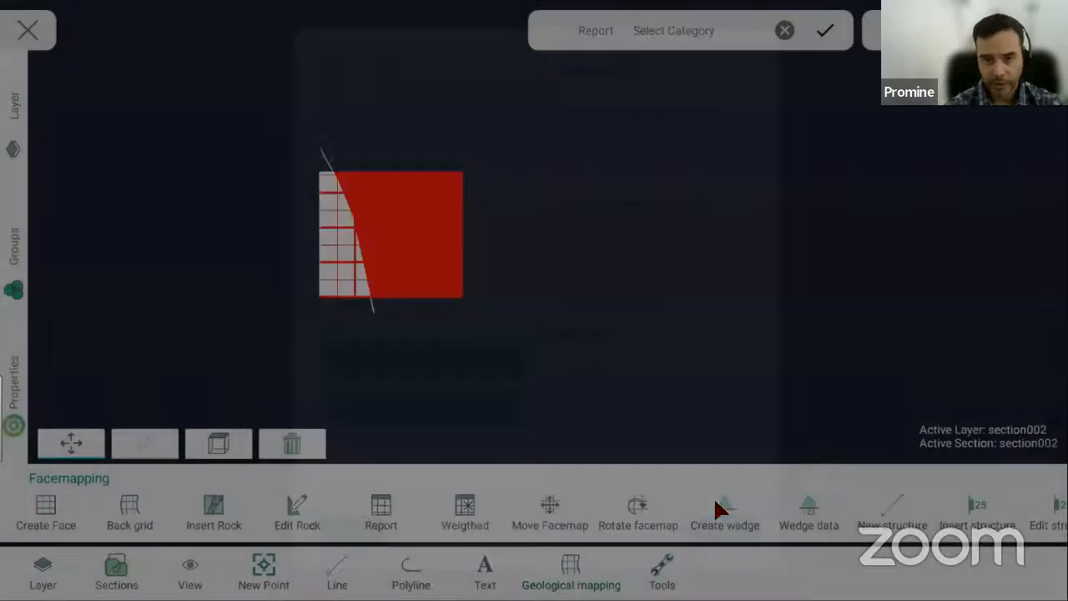
- Assign the large red hatch of the face to the Mineral tonnage category
scroll(432, 284, "down", 3)
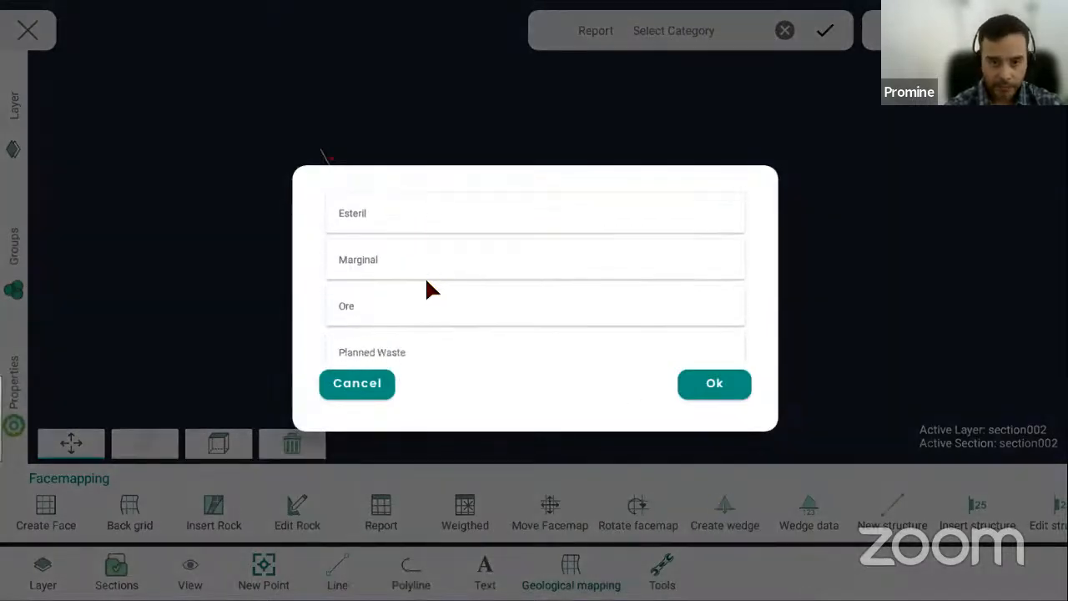
scroll(417, 275, "up", 4)
left_click(377, 251)
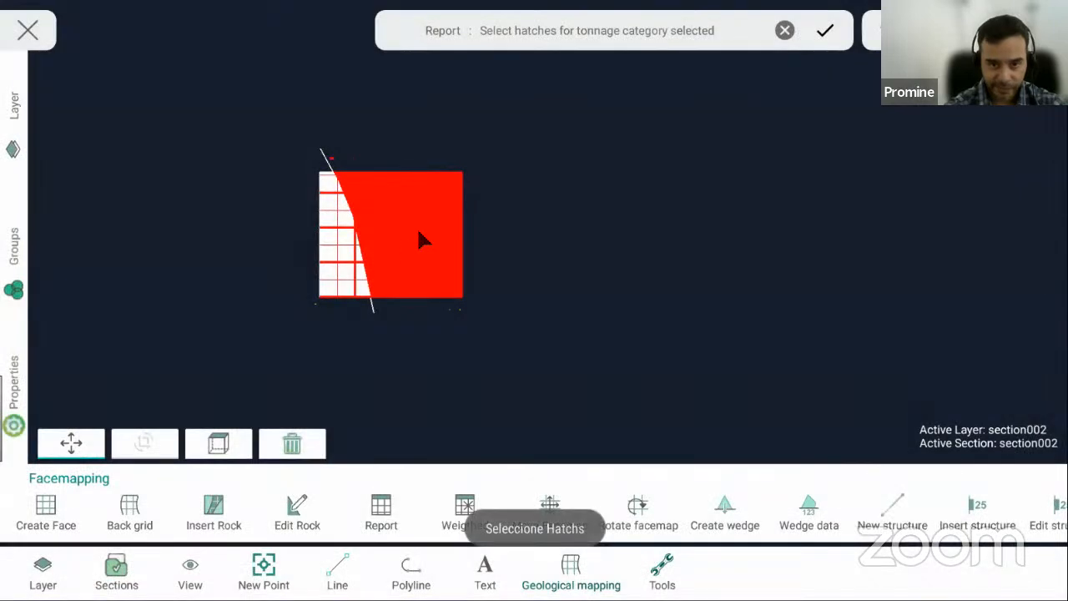
left_click(418, 231)
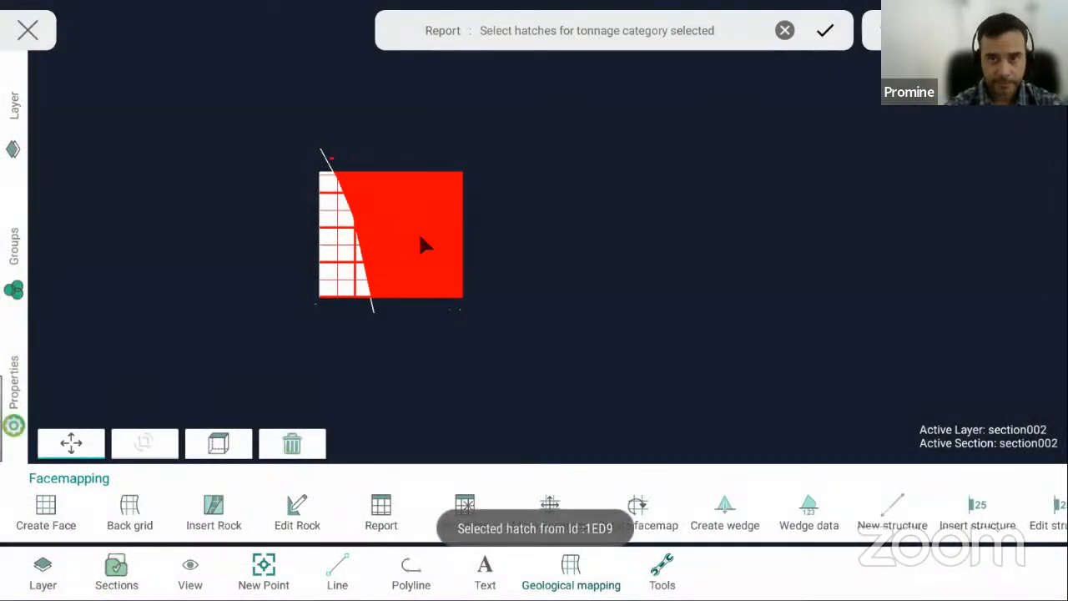
left_click(826, 34)
- Assign the face's remaining smaller hatch to the Waste tonnage category
scroll(417, 274, "down", 5)
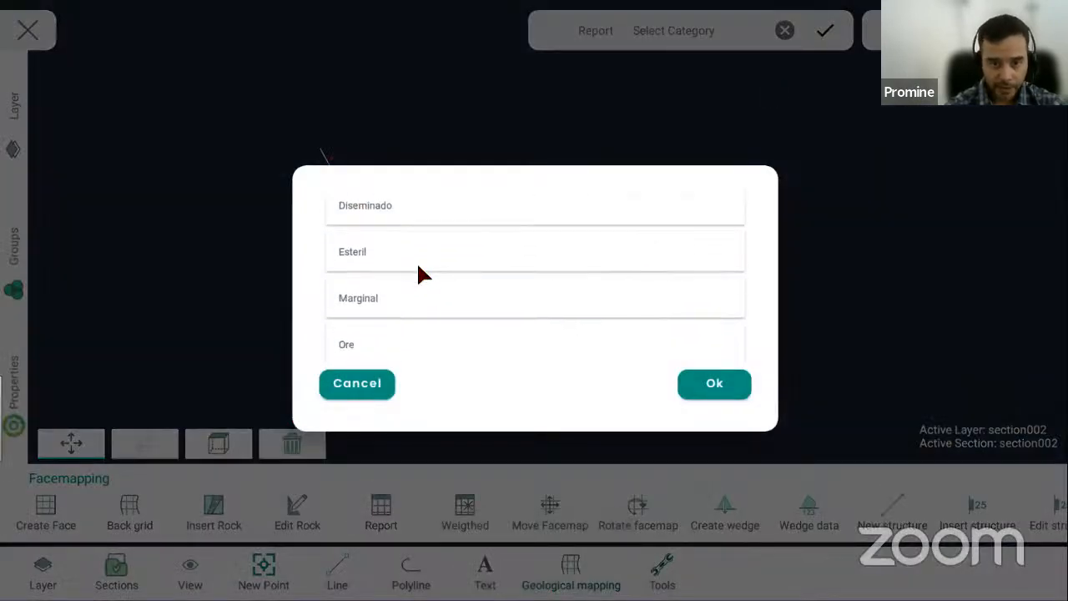
left_click(361, 336)
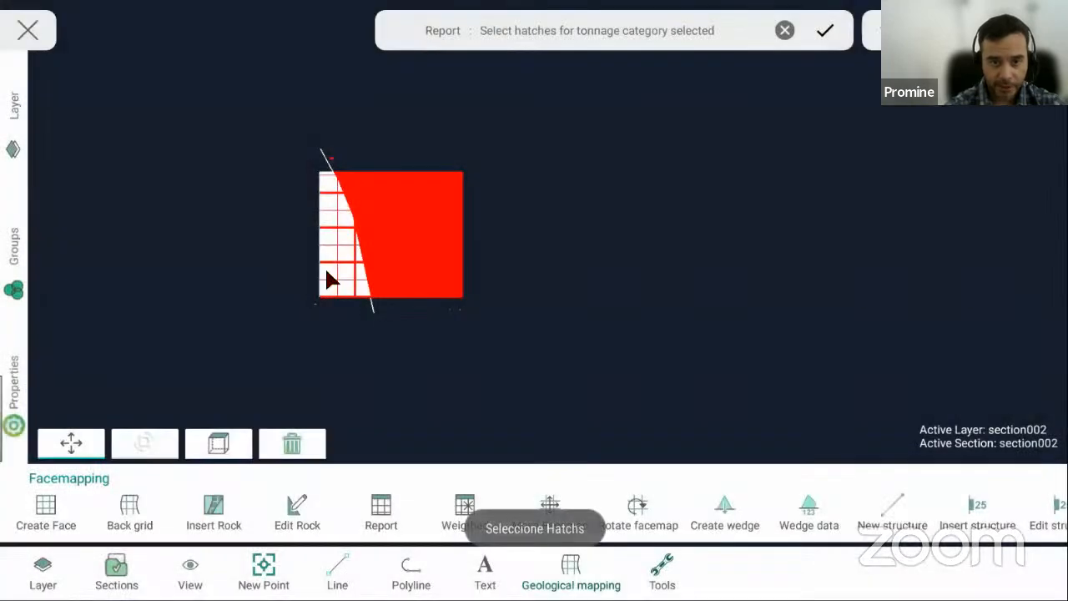
left_click(373, 242)
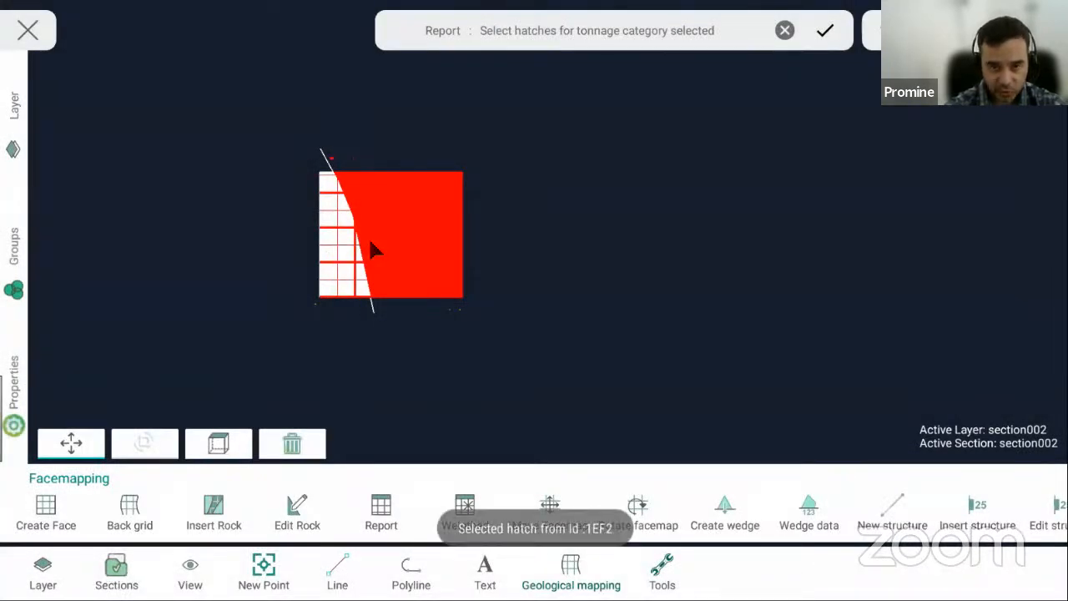
left_click(825, 31)
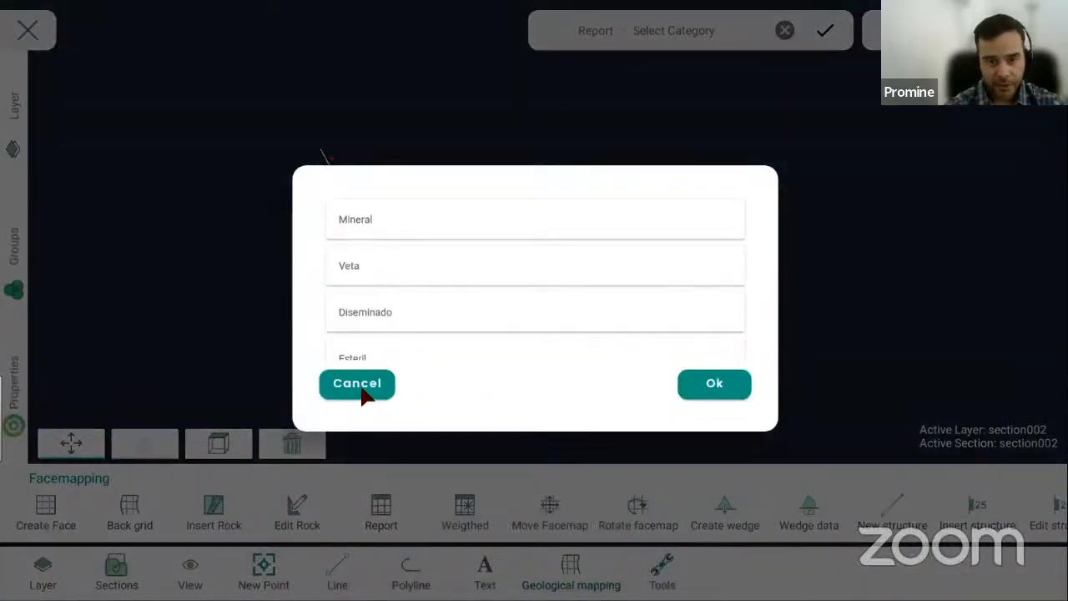
- Finish the category selection and insert the report table beside the face
left_click(715, 384)
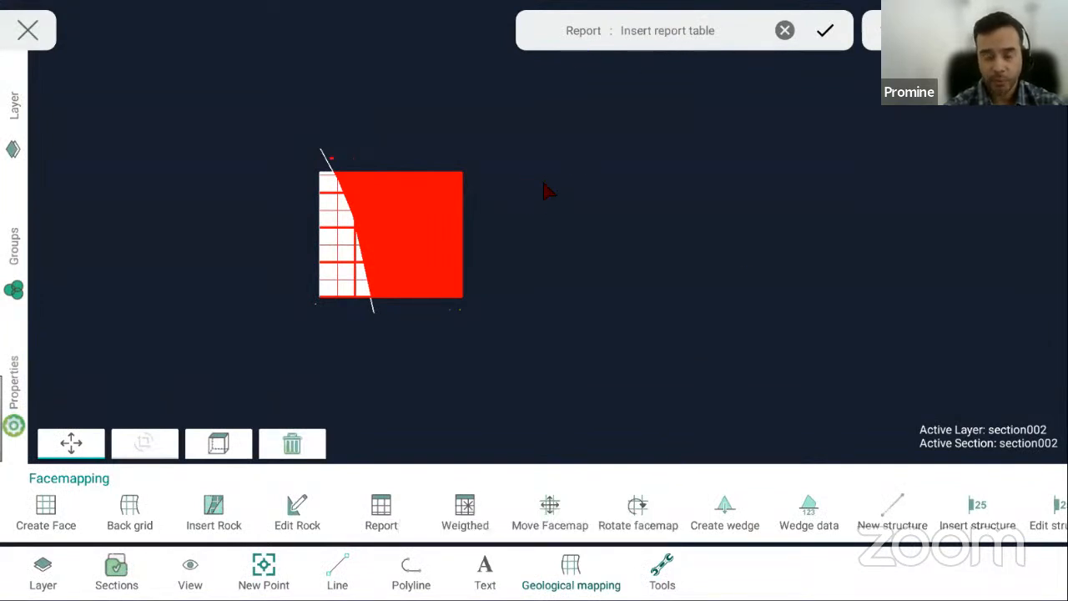
left_click(602, 145)
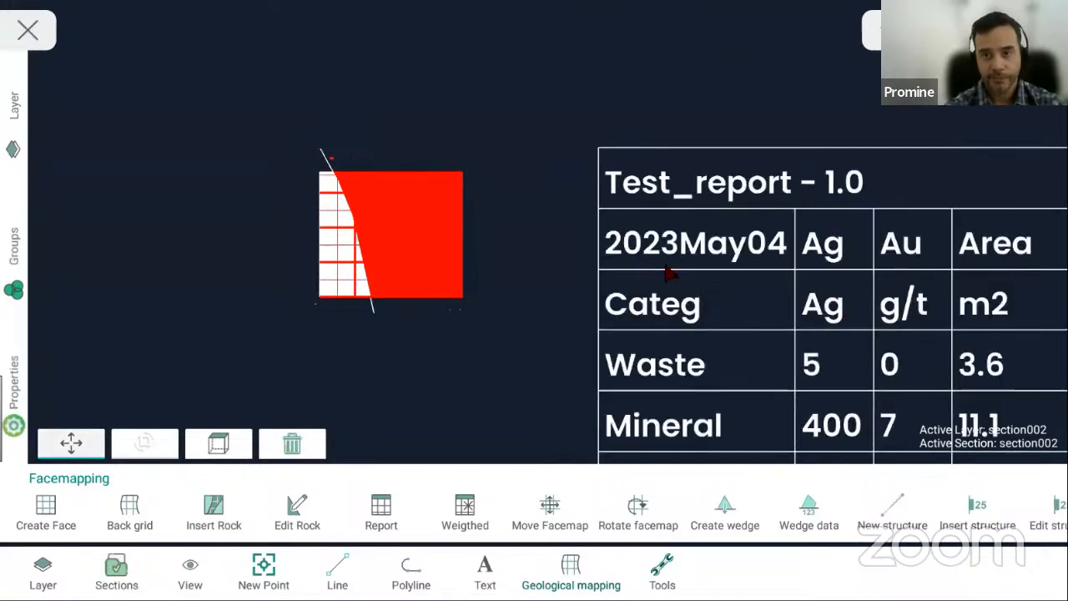
scroll(399, 223, "down", 5)
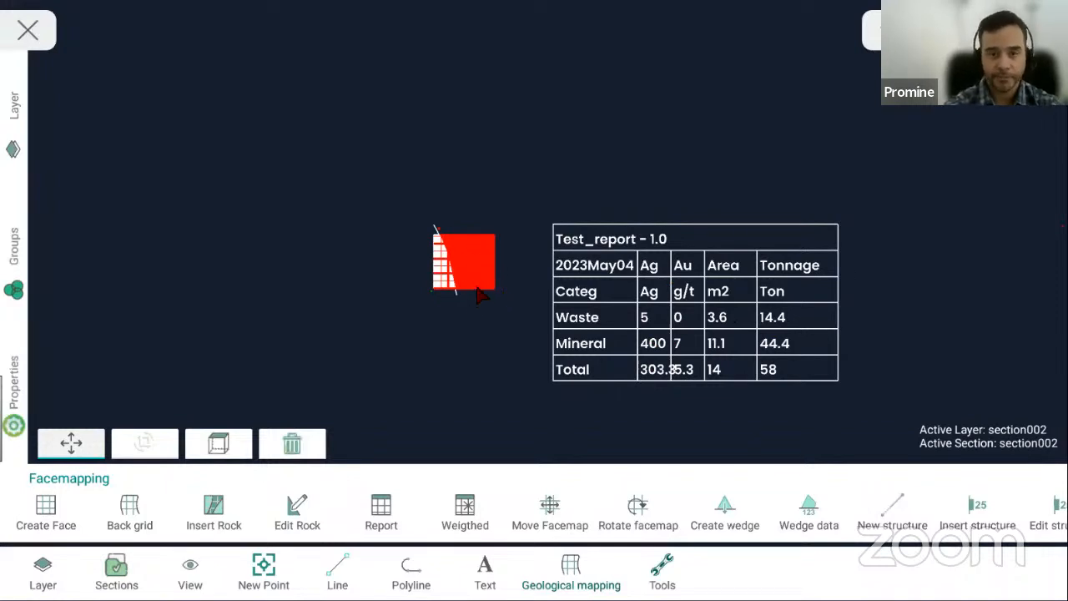
- Leave section002 and return to the plan view of the whole drift
left_click(218, 443)
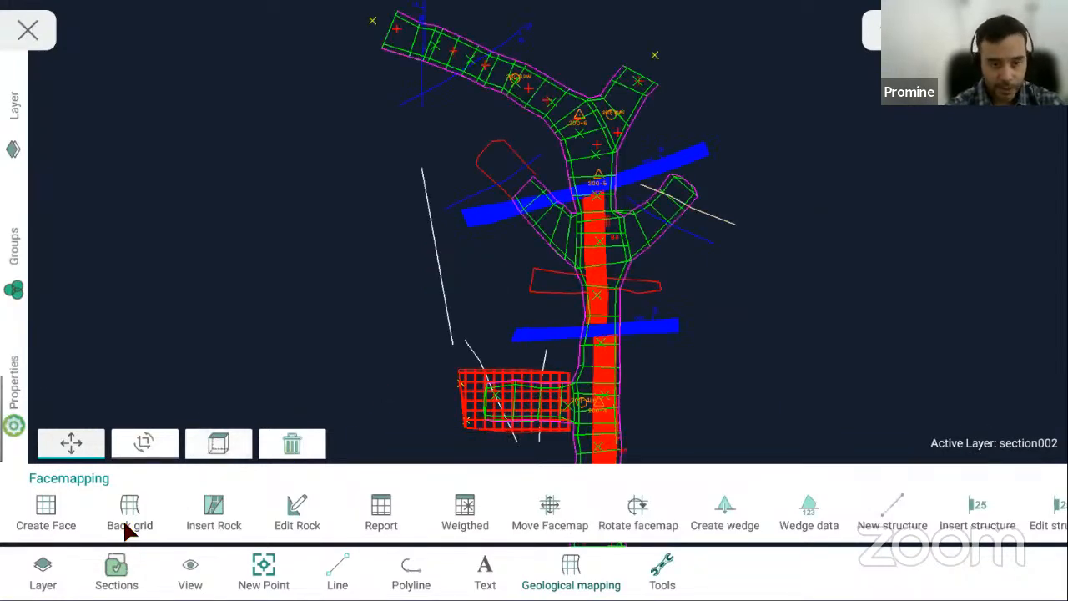
left_click(144, 443)
left_click_drag(448, 386, 254, 466)
left_click(221, 445)
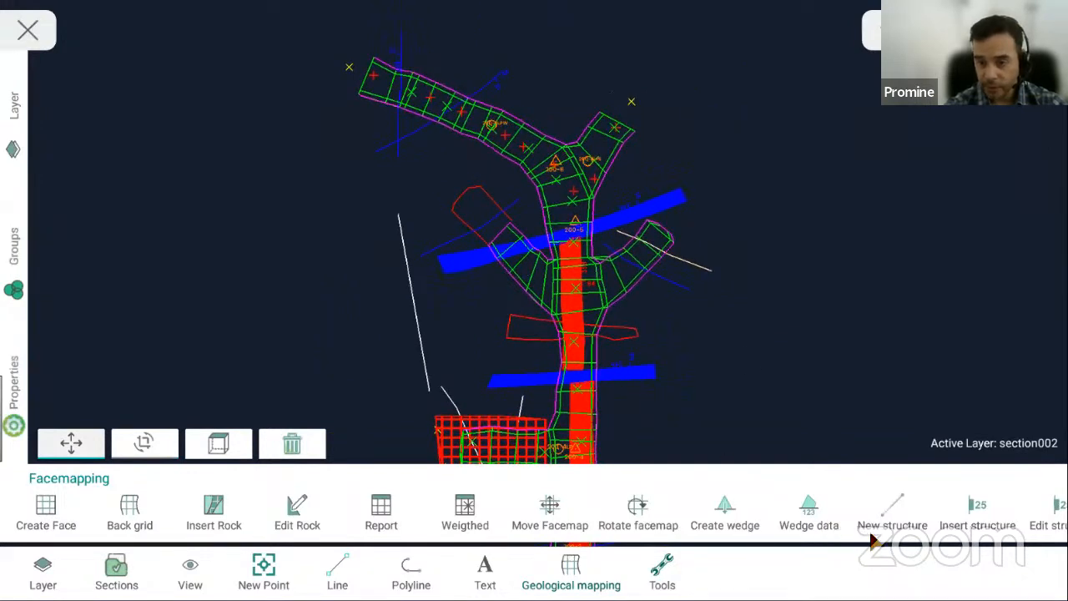
- Draw a new four-point structure polyline across the short drift branch near station 200-6LPE
left_click_drag(872, 534, 733, 557)
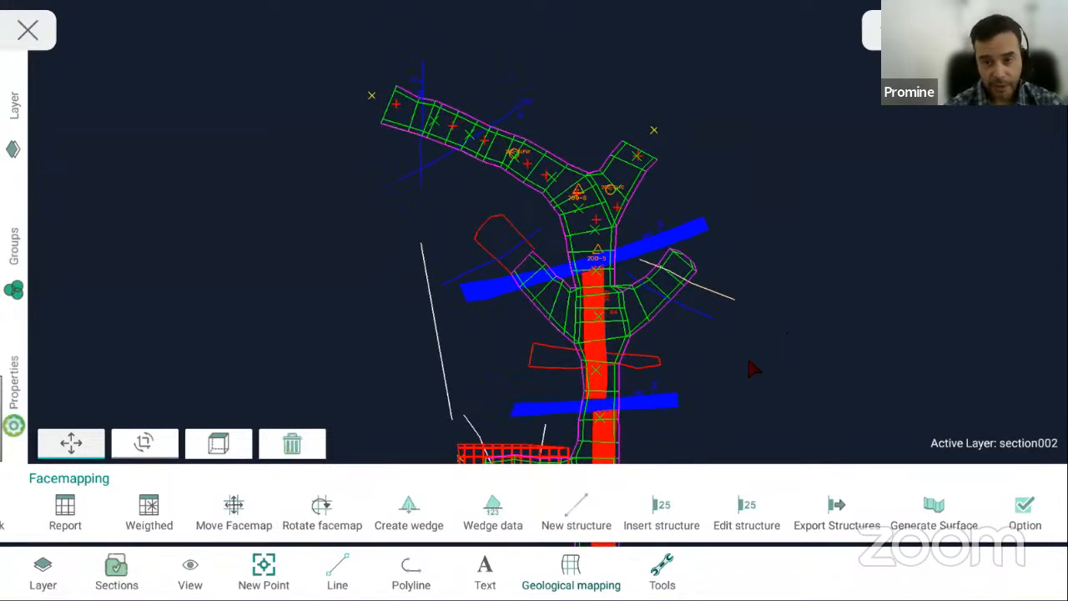
left_click_drag(749, 360, 720, 365)
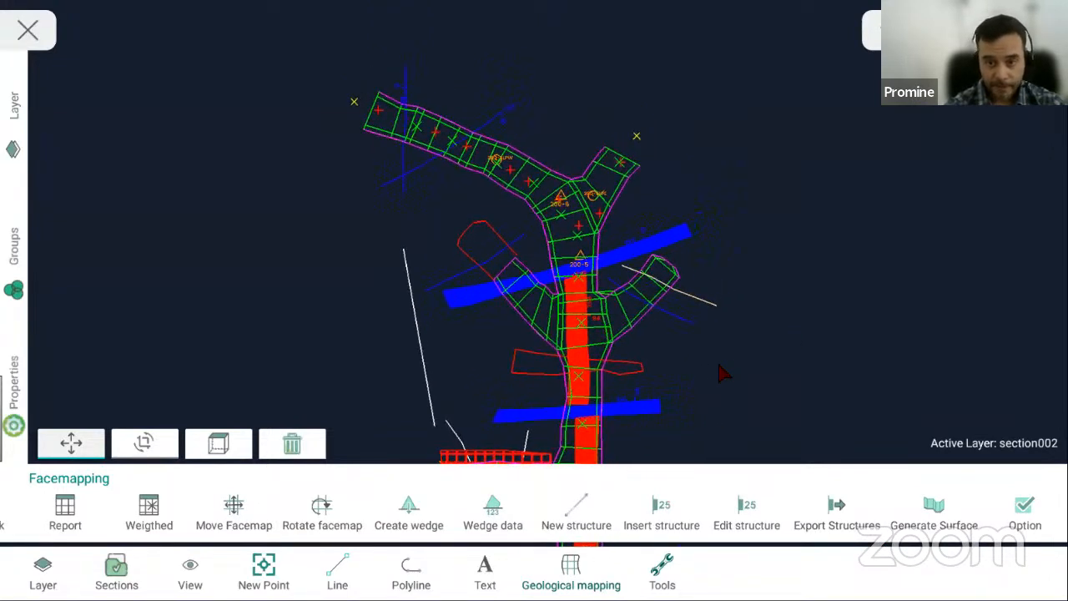
left_click(576, 521)
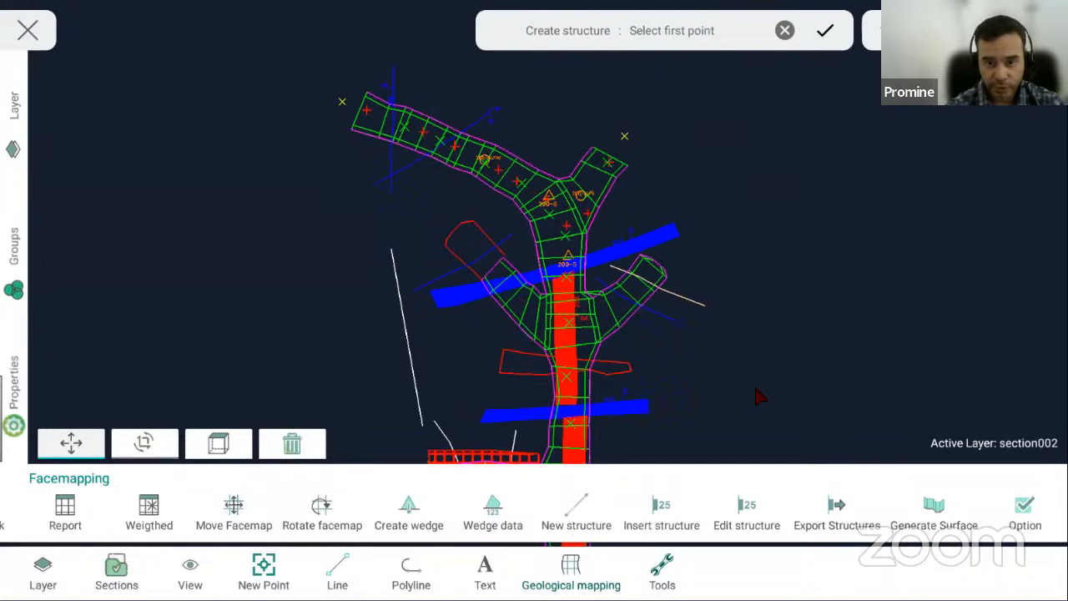
mouse_move(762, 384)
left_mouse_down()
mouse_move(770, 275)
mouse_move(768, 389)
left_mouse_up()
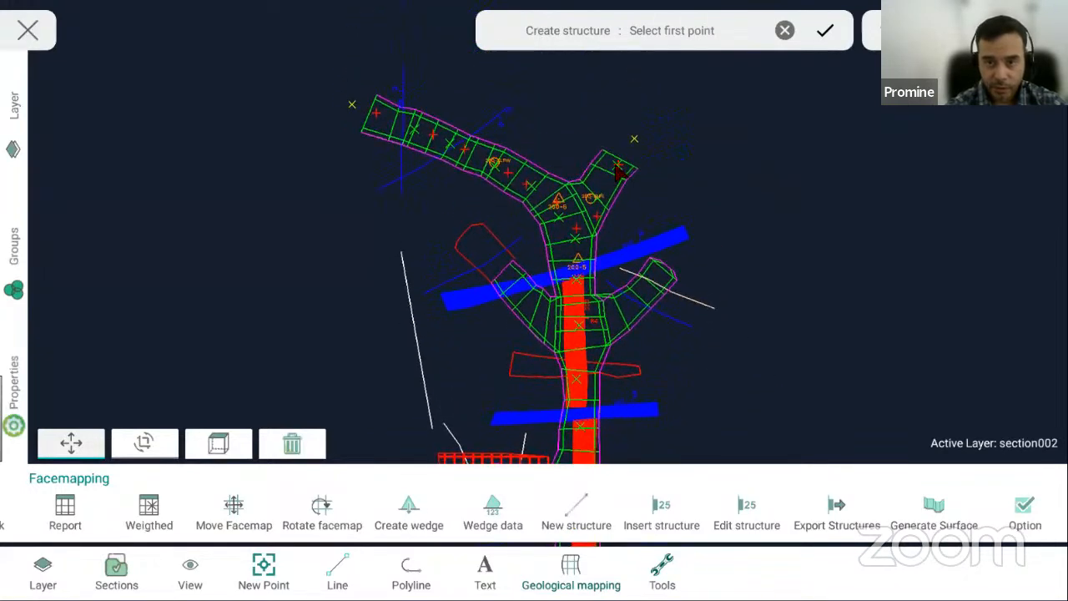
left_click(570, 151)
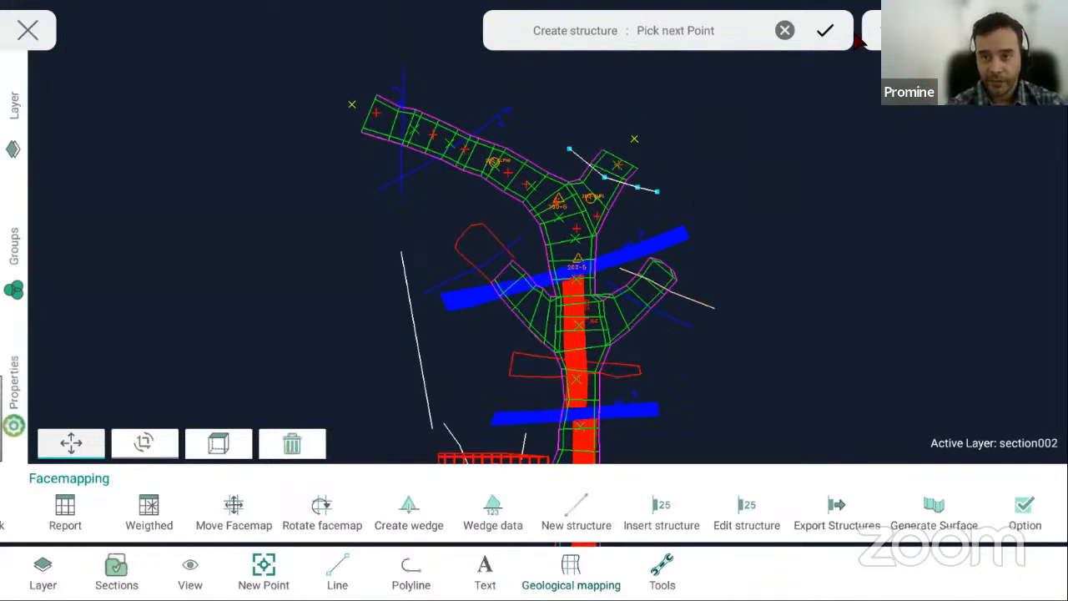
left_click(826, 32)
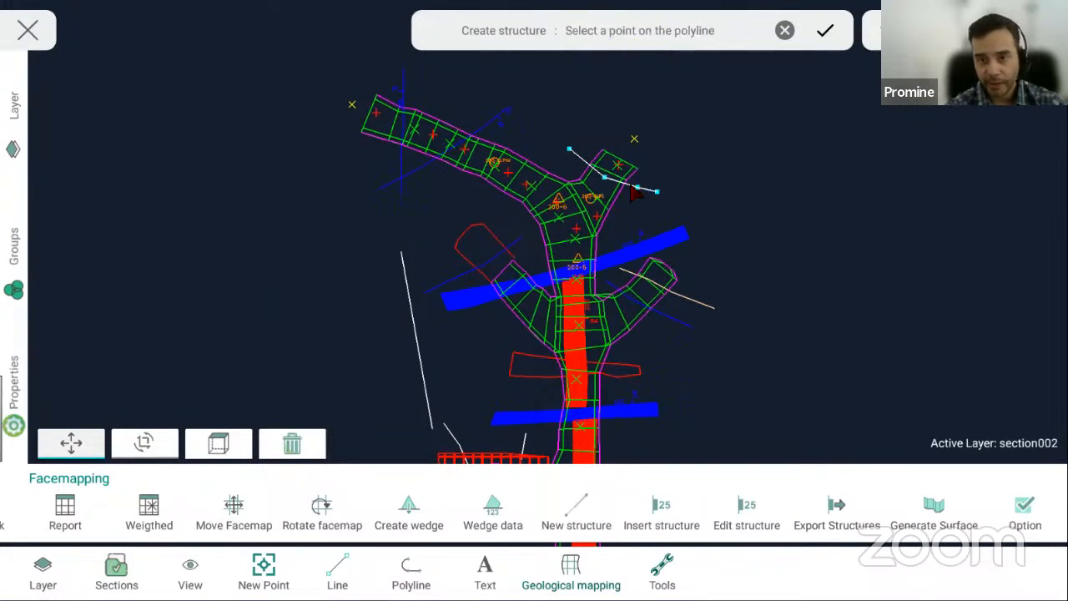
- Choose a measurement point on the structure polyline and a direction below it, set the angle to 85, and finish the structure
left_click(633, 190)
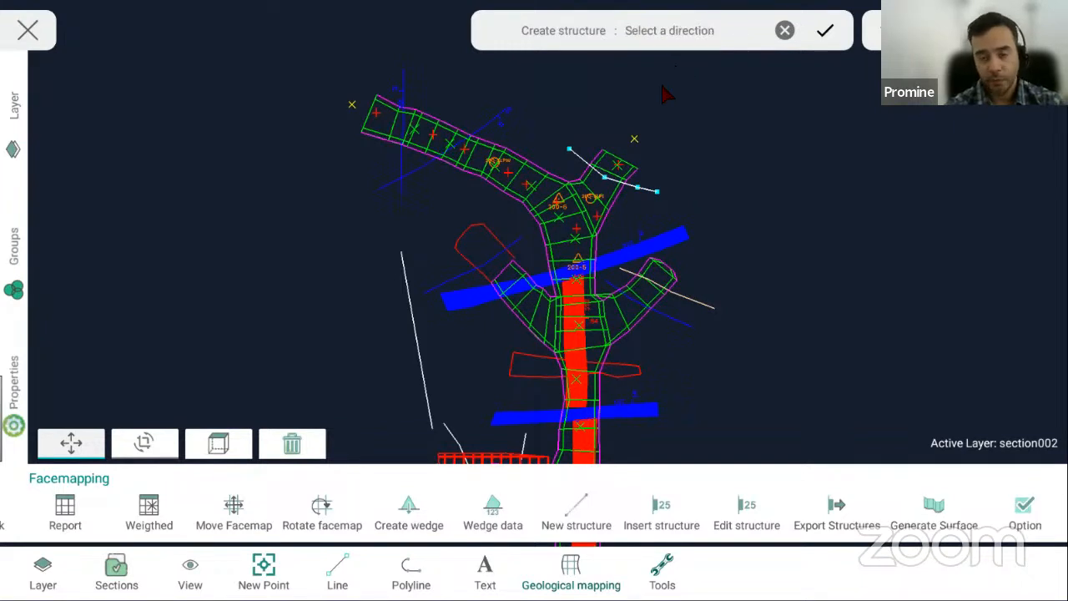
left_click(623, 205)
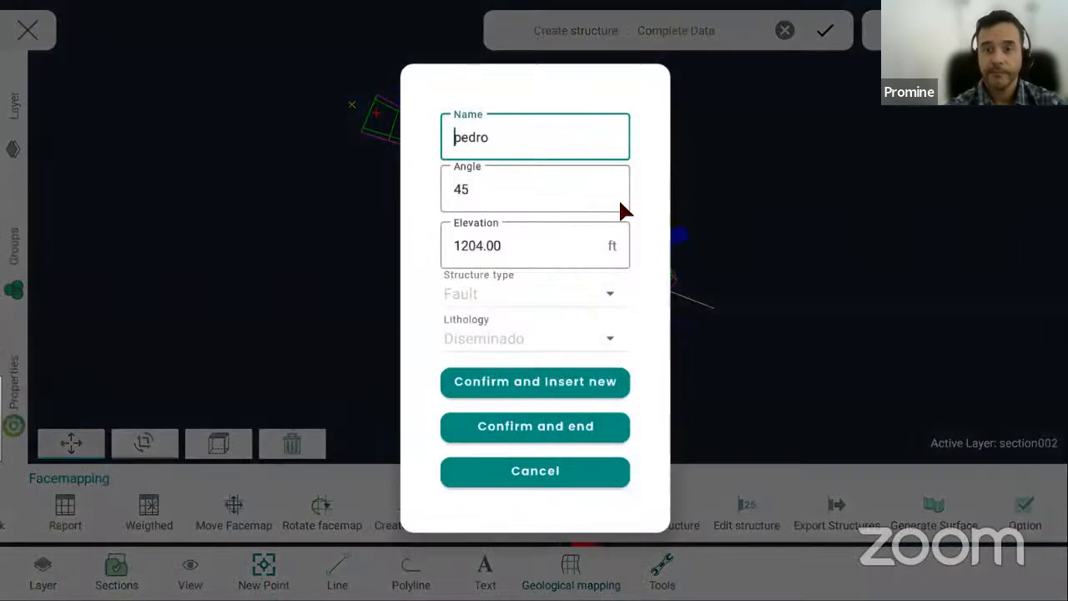
left_click(489, 191)
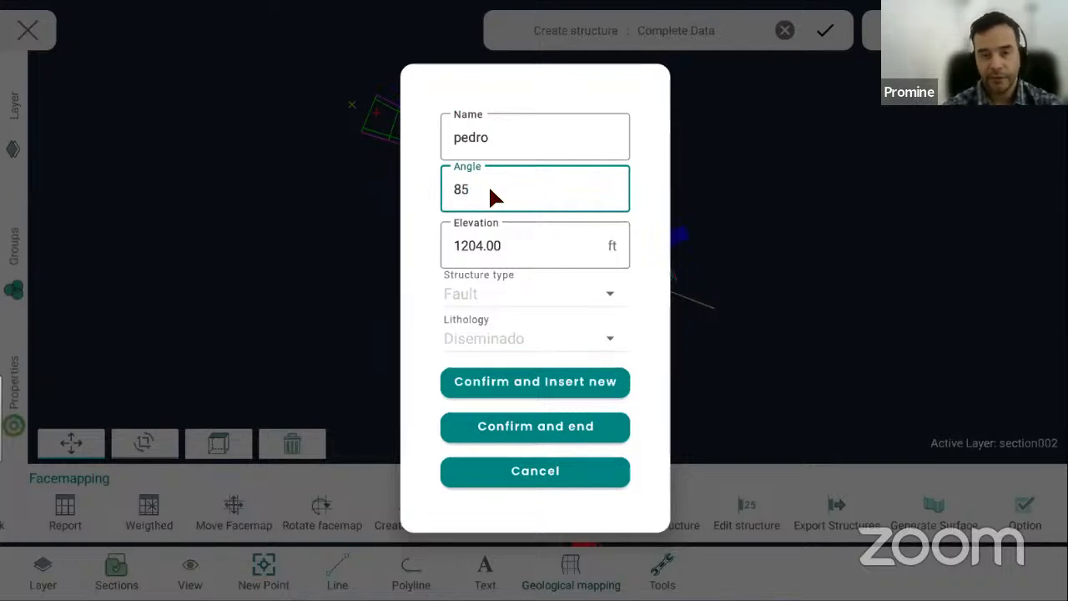
left_click(501, 138)
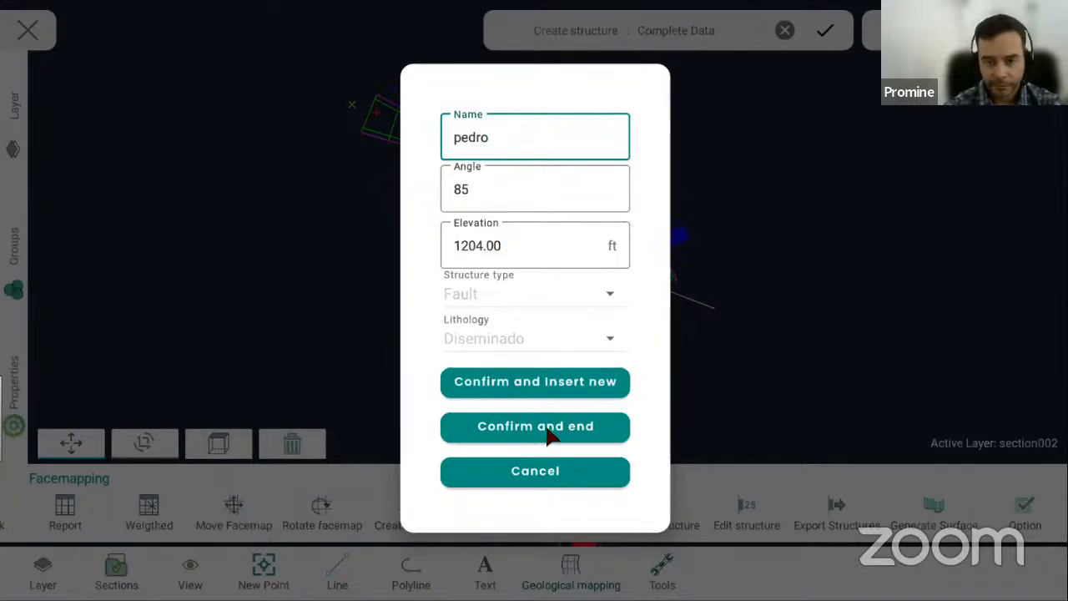
left_click(513, 422)
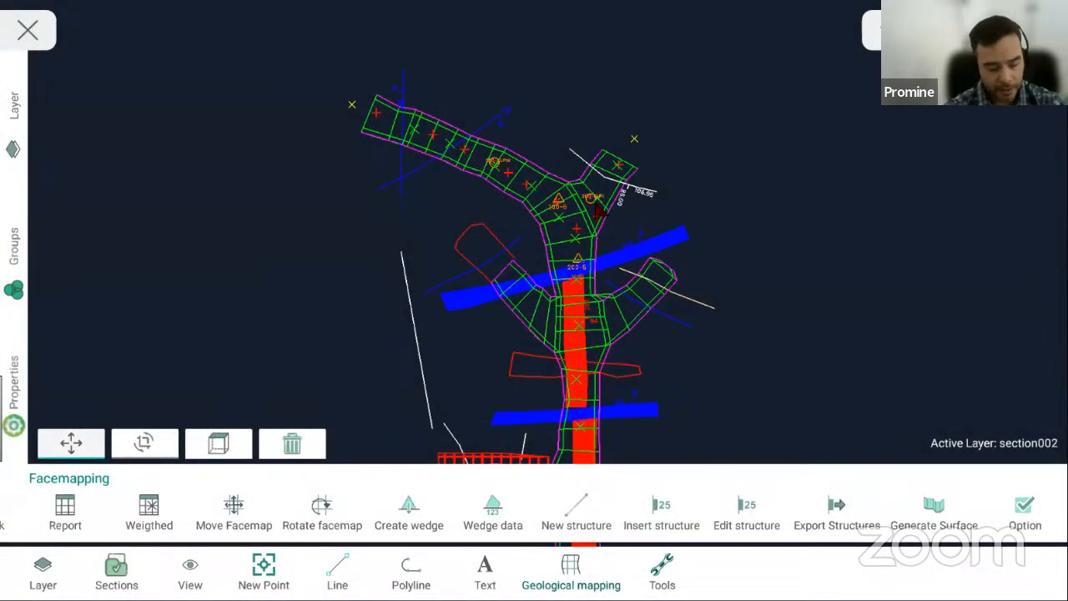
scroll(617, 190, "up", 5)
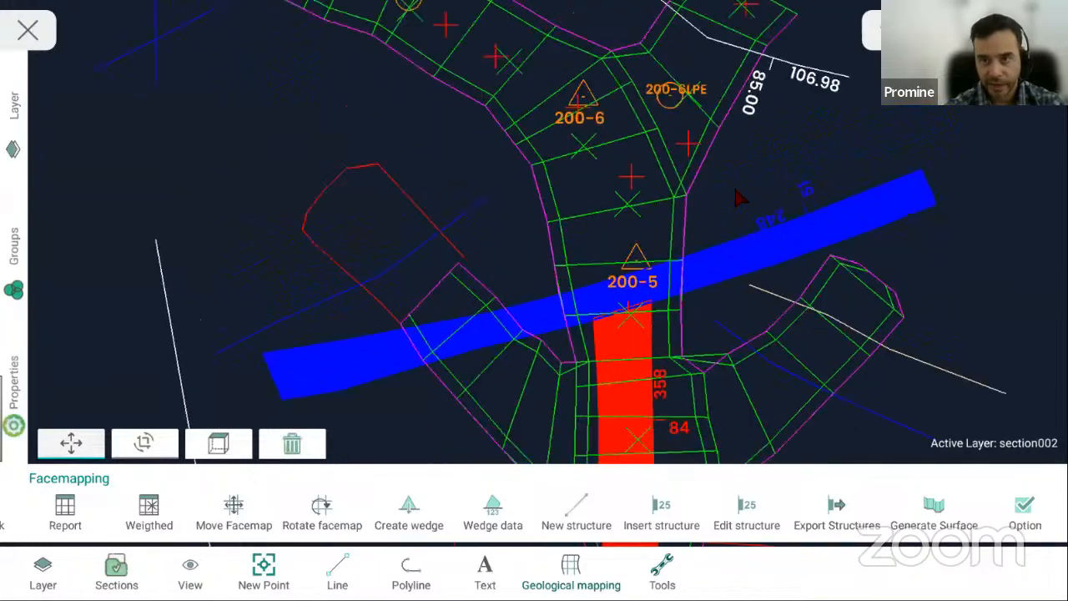
scroll(747, 192, "up", 5)
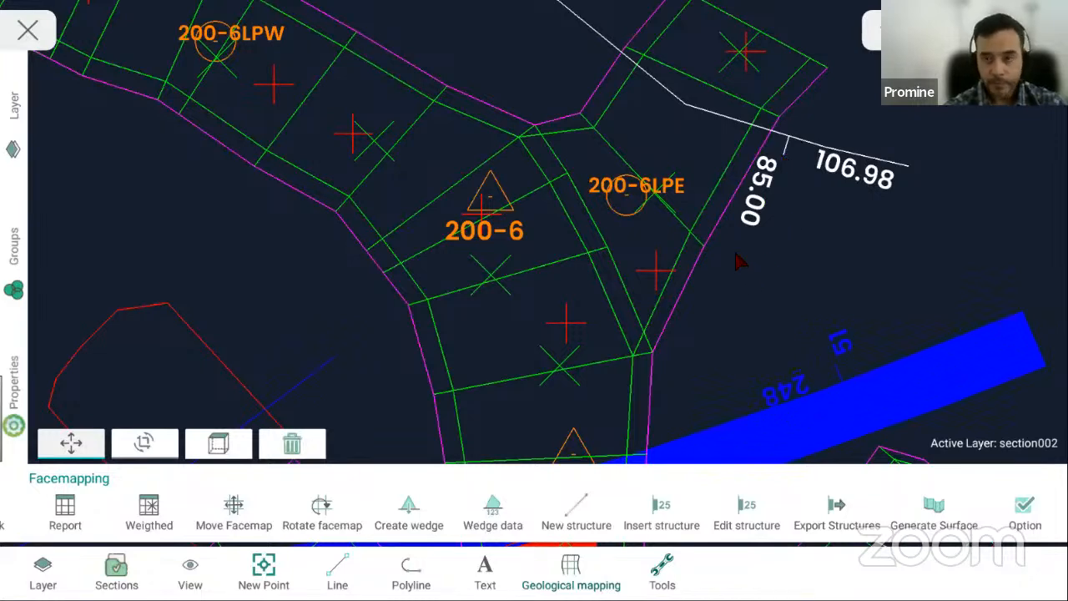
- Start generating a surface from the 85° structure near 200-6LPE, with extrusion enabled both at the top and down
scroll(740, 269, "down", 2)
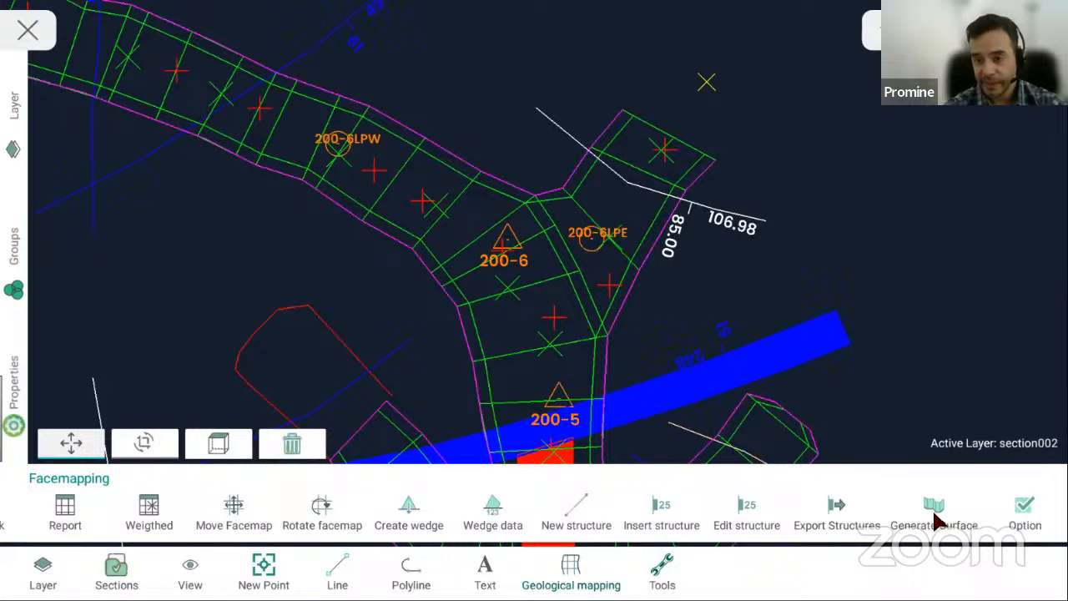
left_click(936, 511)
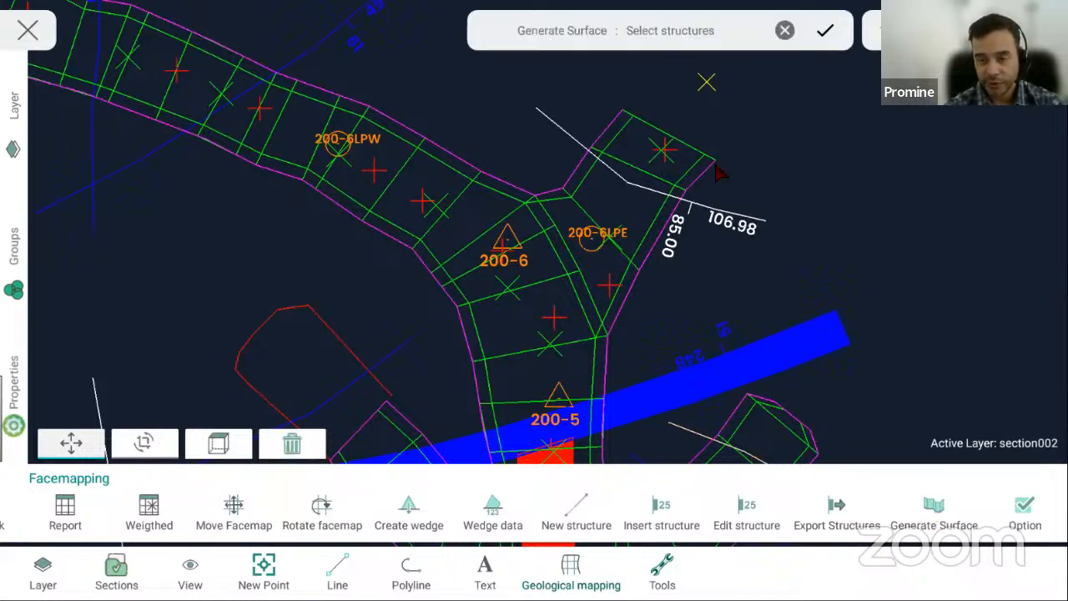
left_click(706, 216)
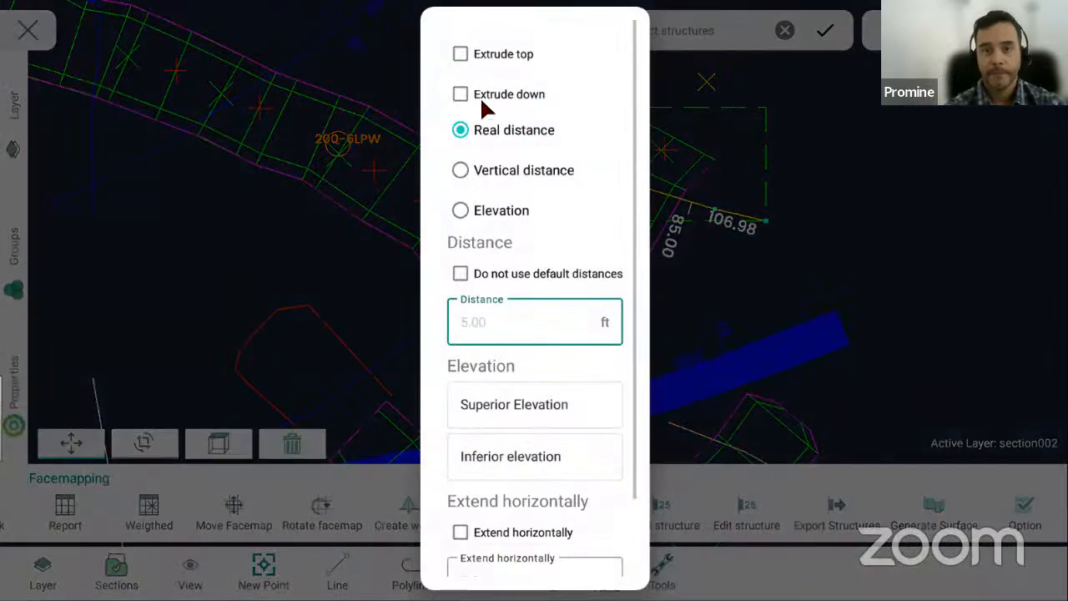
left_click(460, 51)
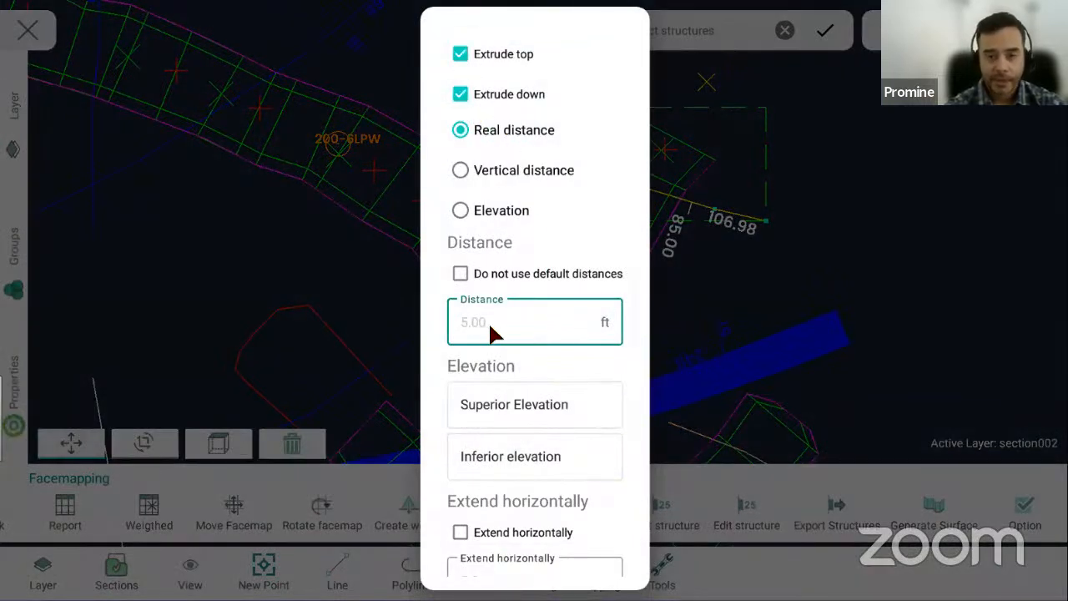
- Override the default distances with a real distance of 7 ft and generate the structure surface
left_click(461, 277)
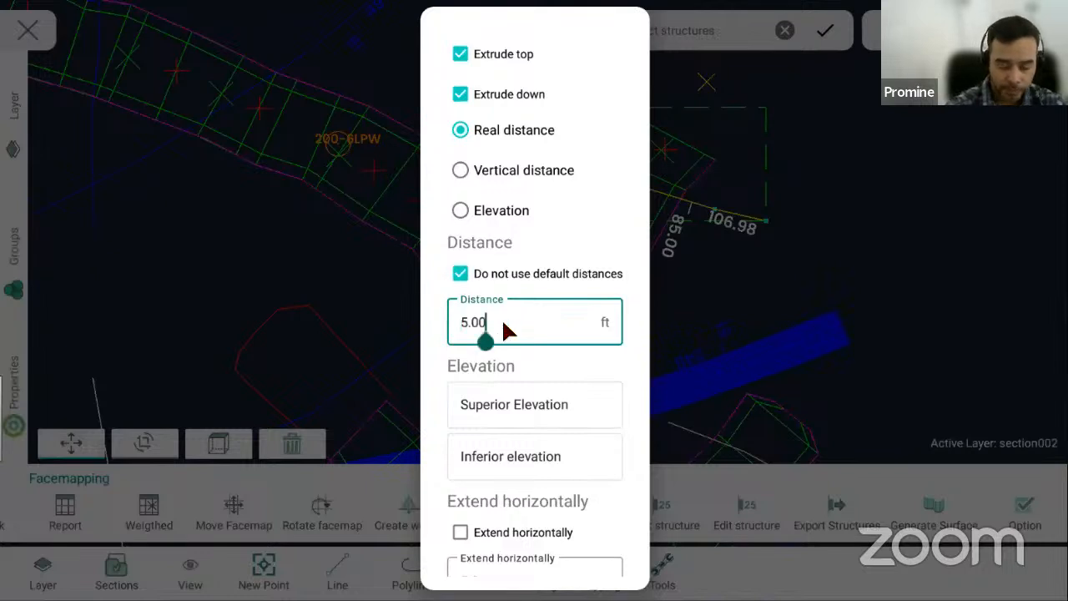
key("BackSpace")
key("BackSpace")
key("BackSpace")
key("BackSpace")
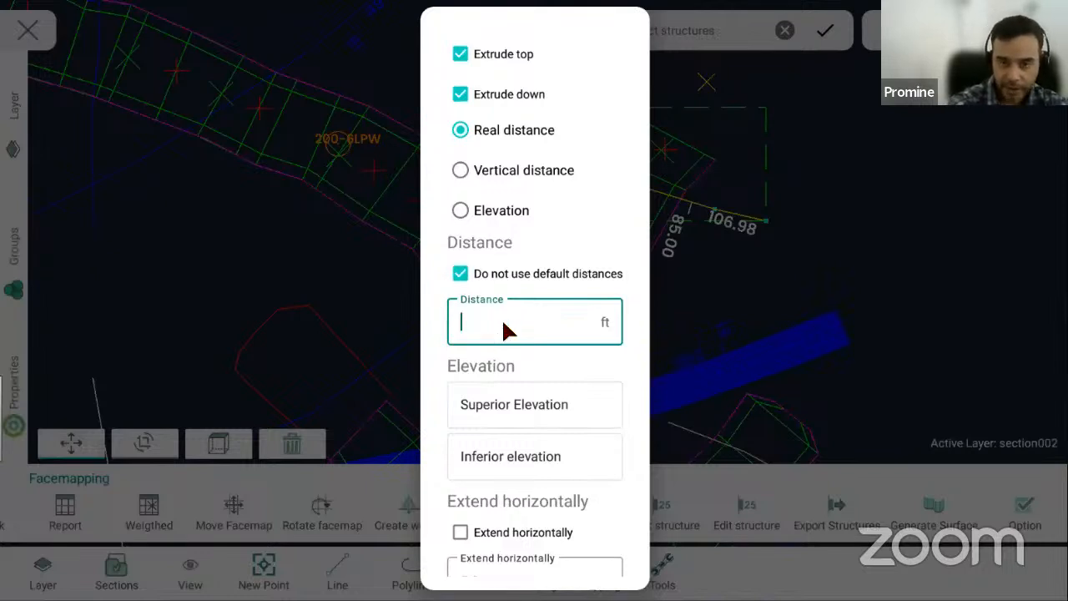
type("7")
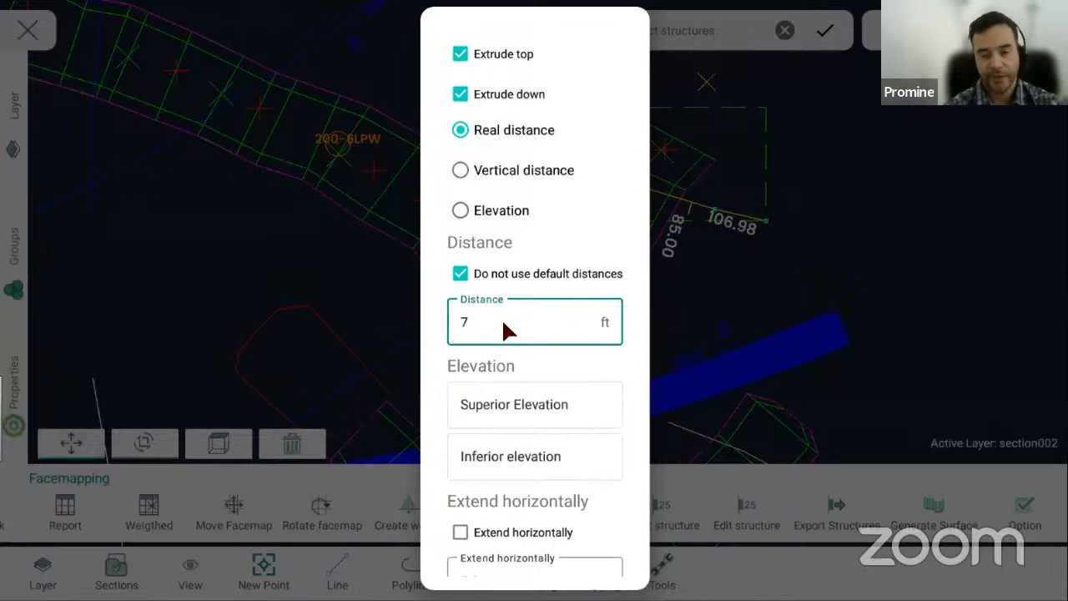
scroll(528, 428, "down", 2)
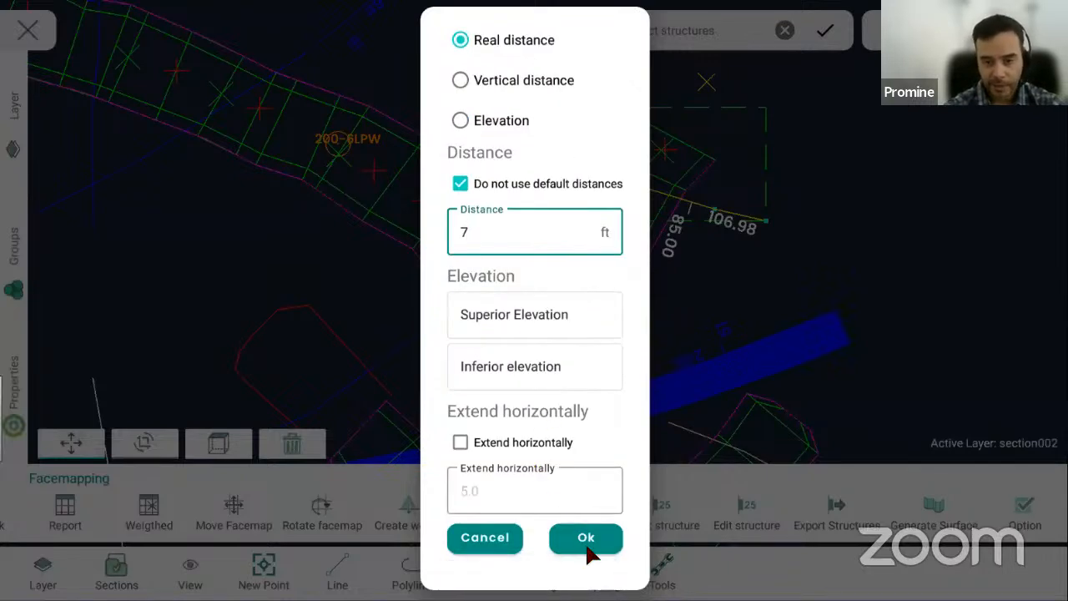
left_click(555, 534)
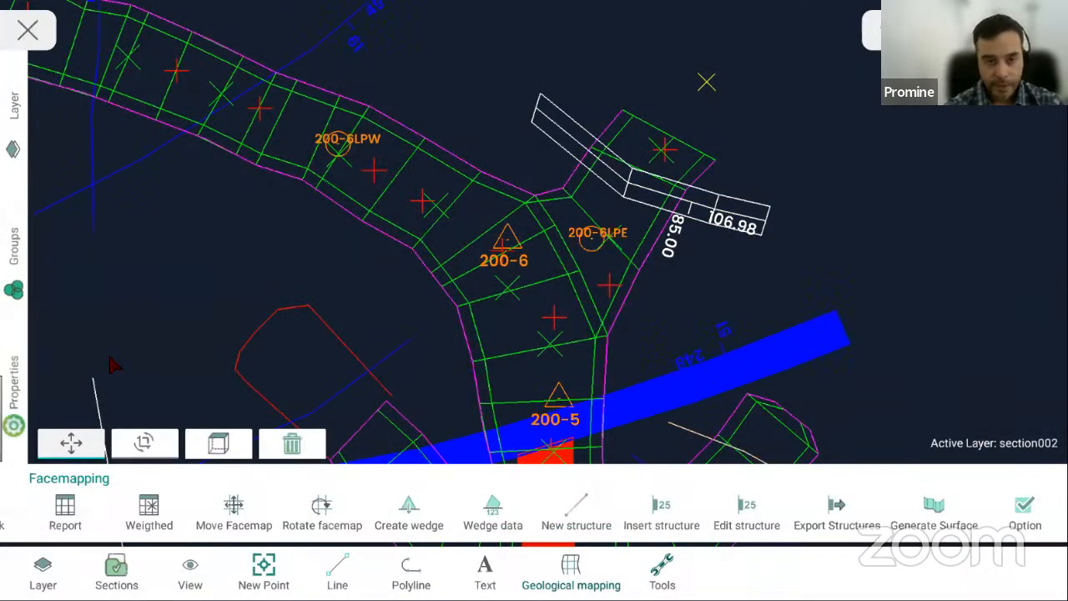
- Examine the generated structure surface against the drift in 3D from several angles, and return to the plan view
left_click(136, 440)
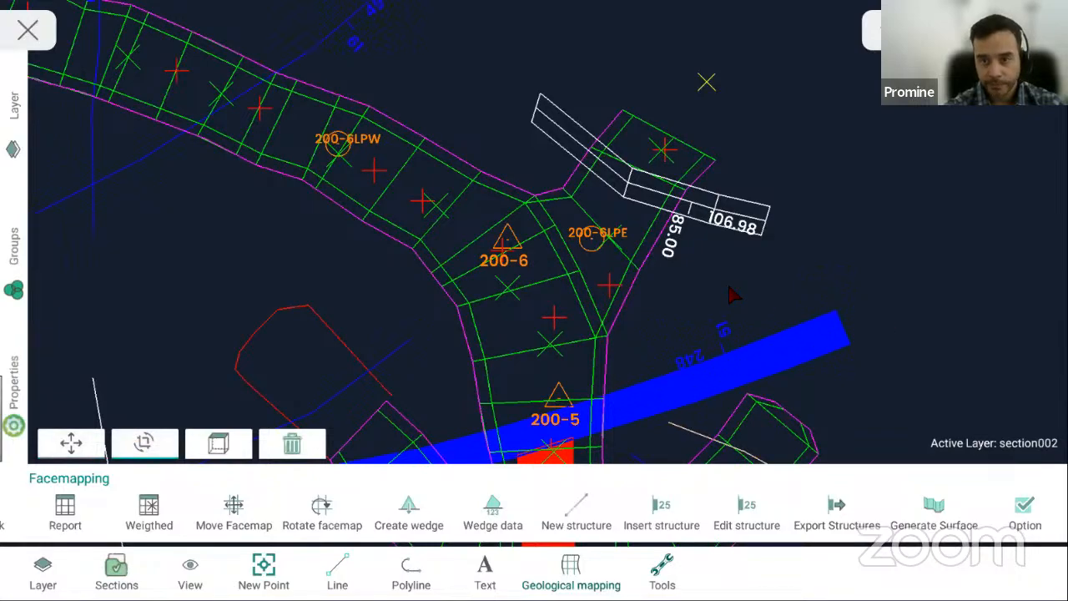
left_click_drag(732, 294, 745, 134)
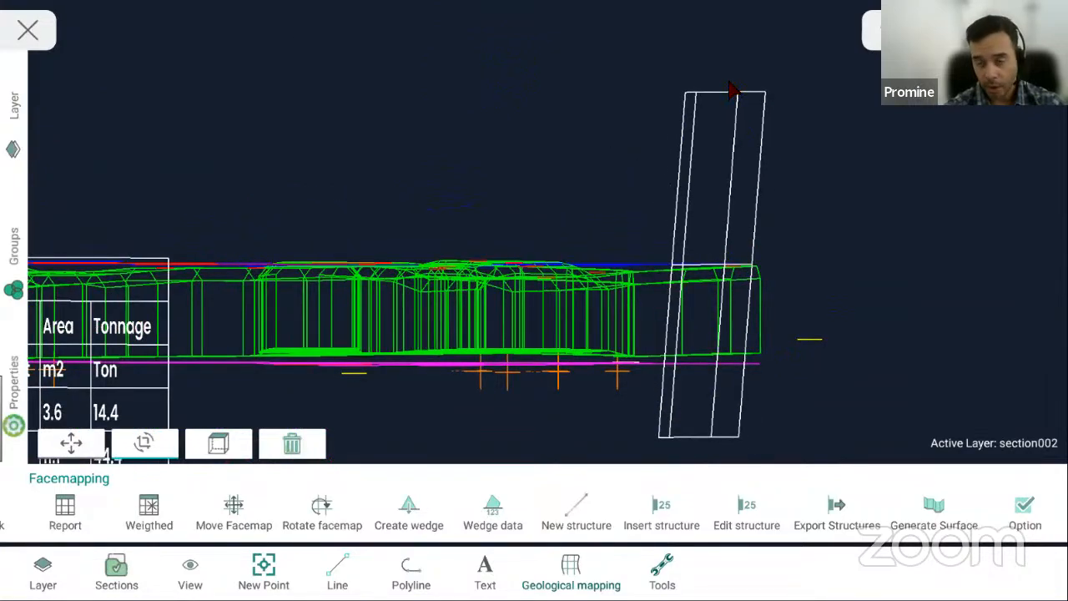
left_click_drag(723, 316, 712, 33)
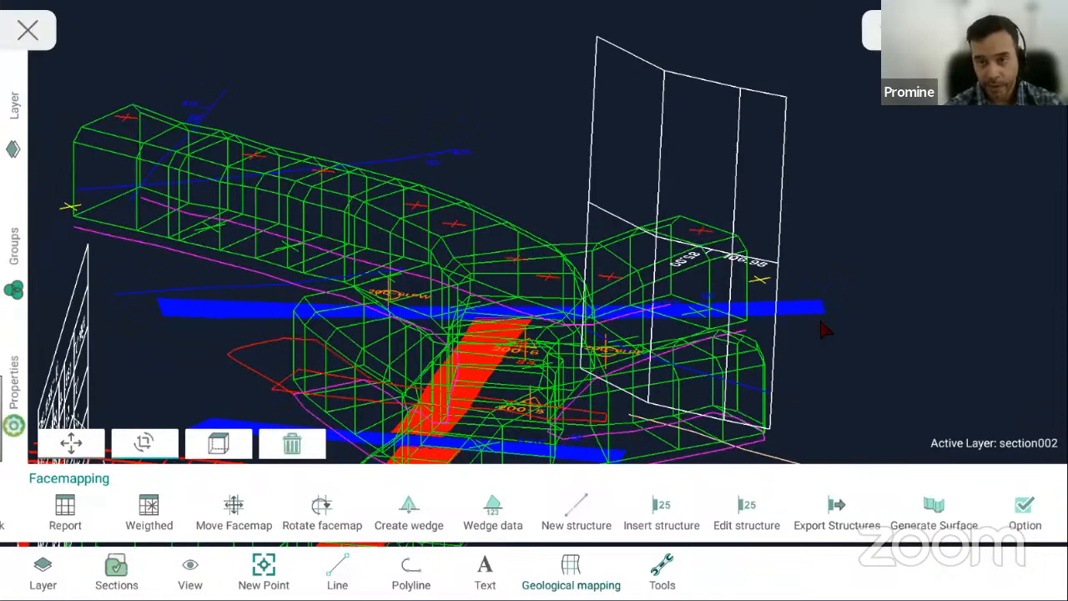
left_click_drag(824, 330, 745, 376)
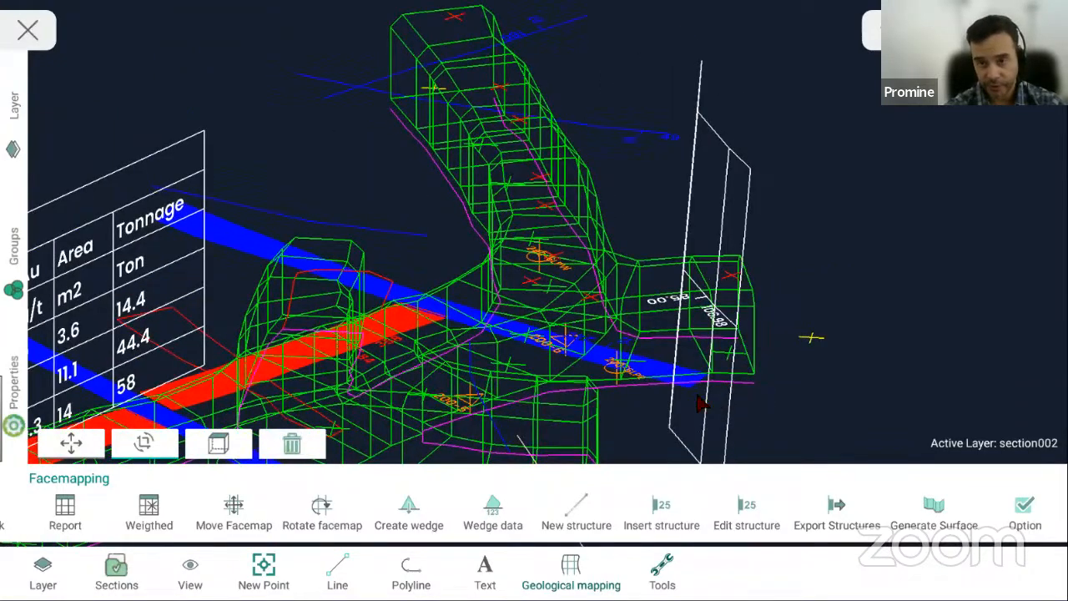
left_click_drag(699, 404, 672, 238)
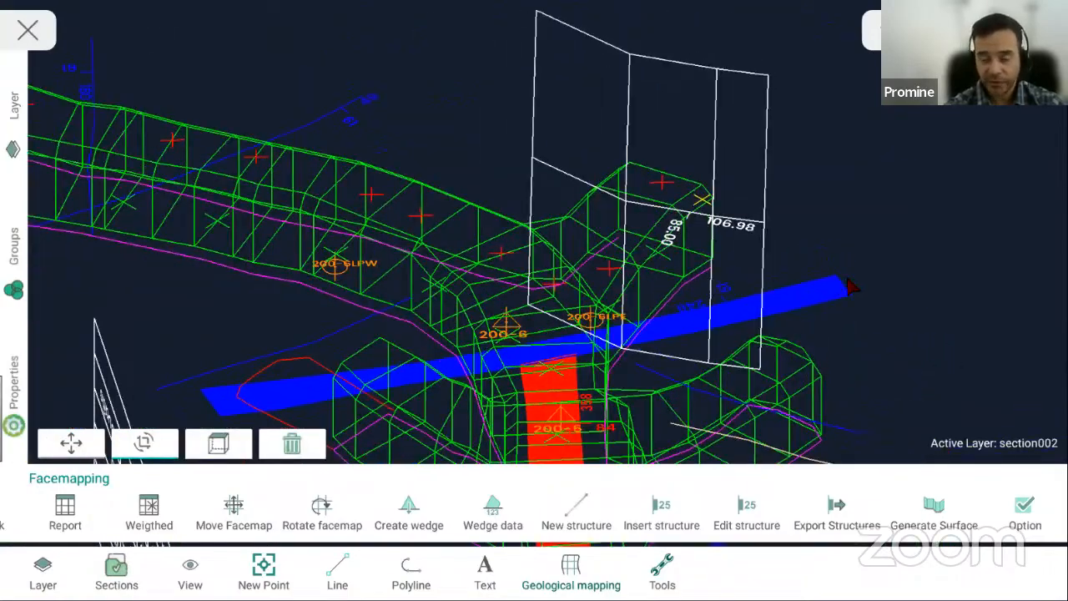
left_click_drag(850, 287, 776, 317)
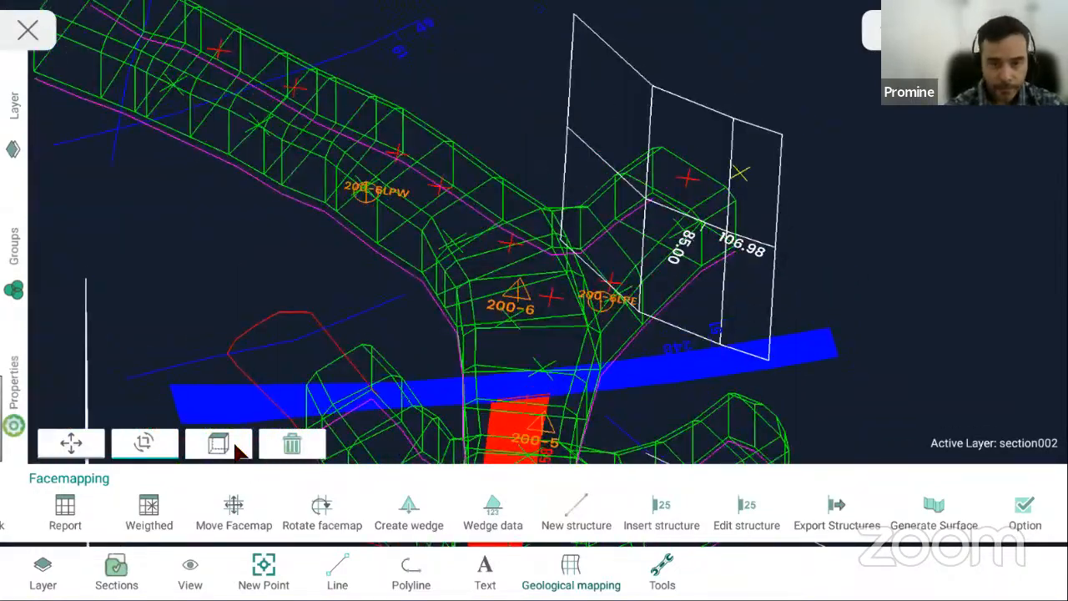
left_click(237, 449)
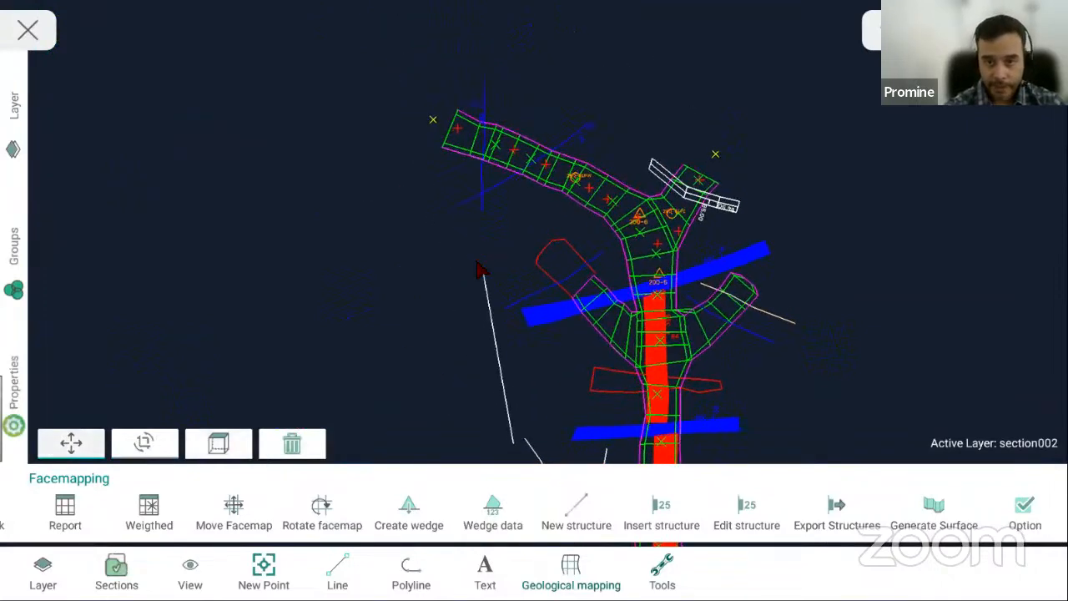
- Draw a new four-point structure polyline along the upper wall of the long drift branch containing station 200-6LPW
left_click_drag(498, 213, 531, 334)
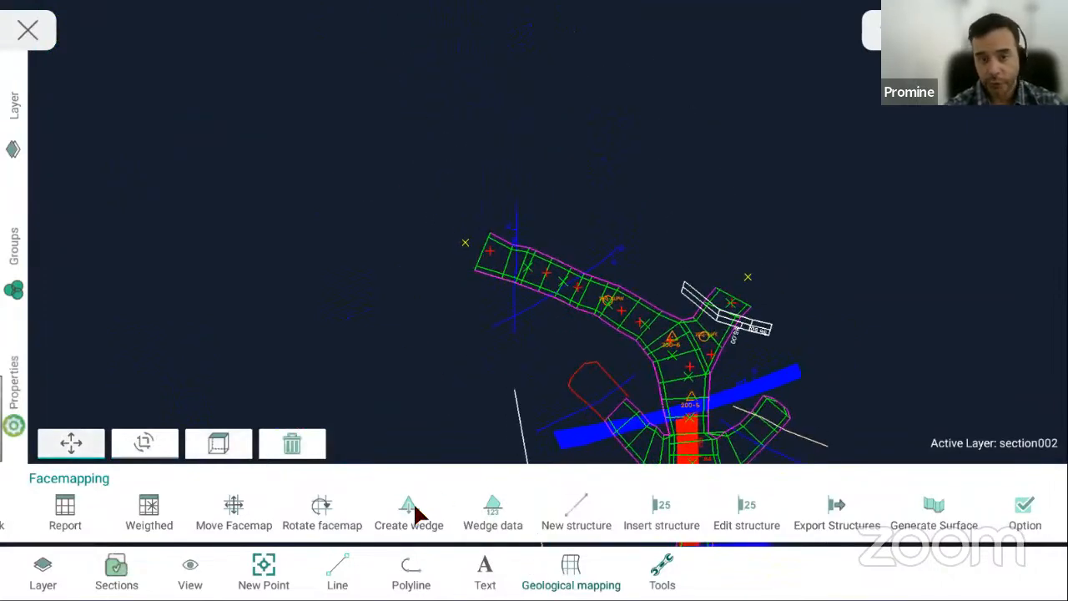
scroll(534, 316, "up", 5)
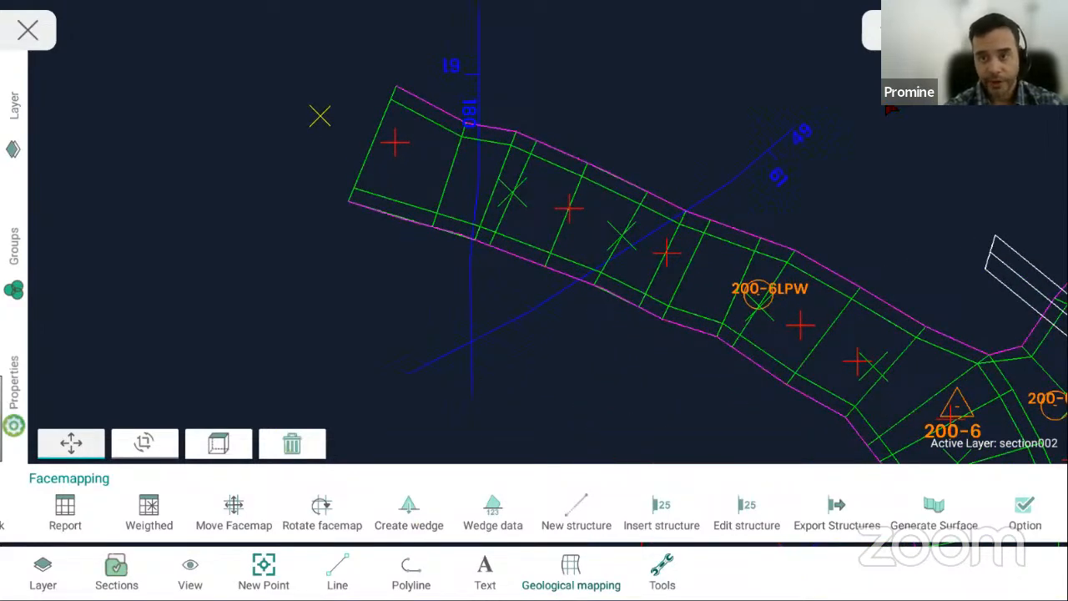
left_click_drag(646, 298, 647, 340)
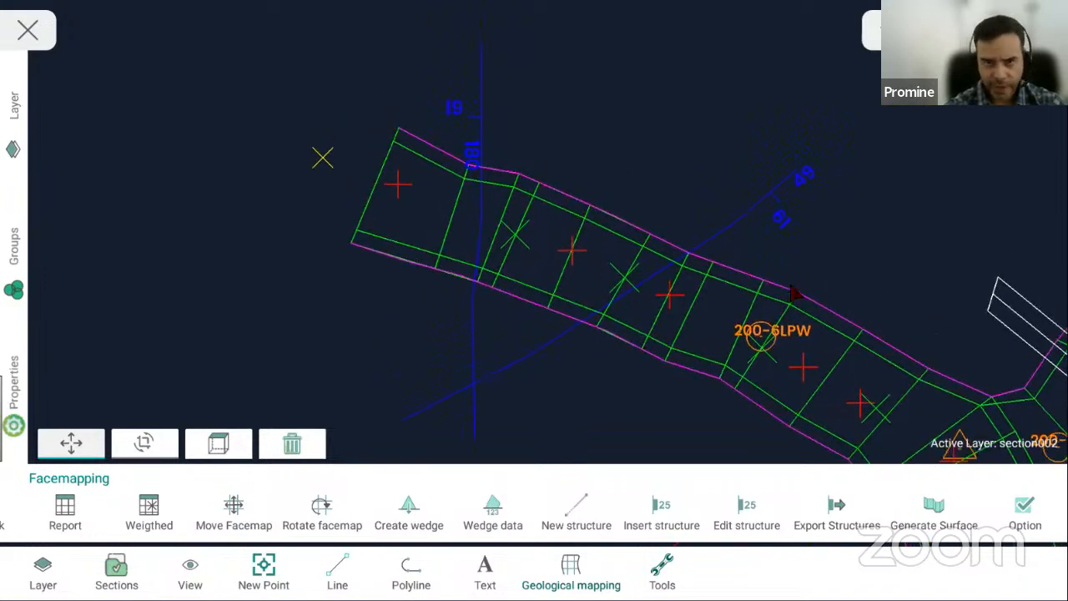
left_click(578, 509)
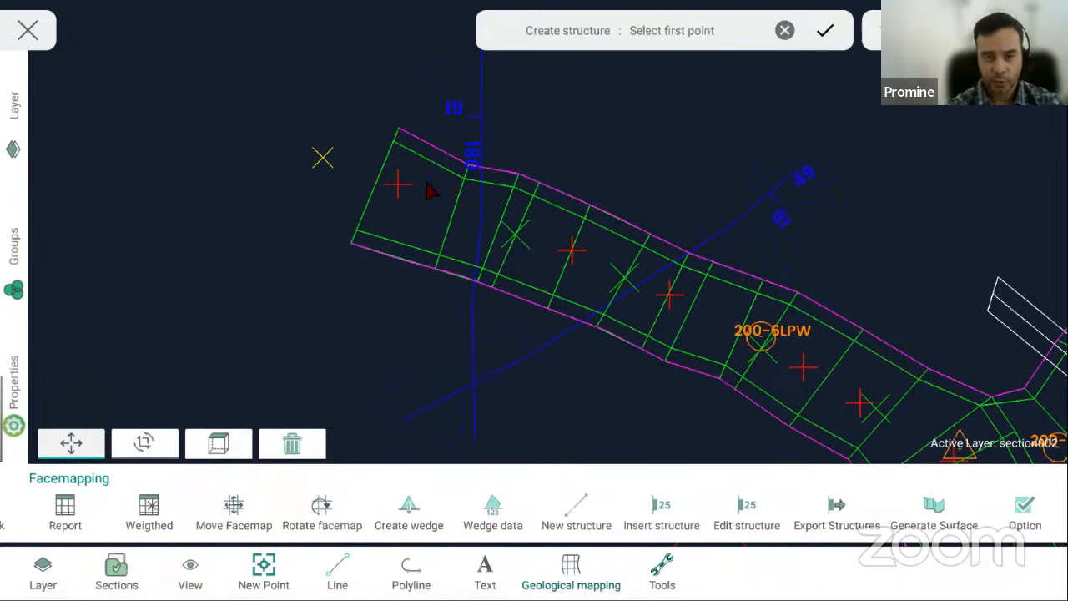
left_click(368, 125)
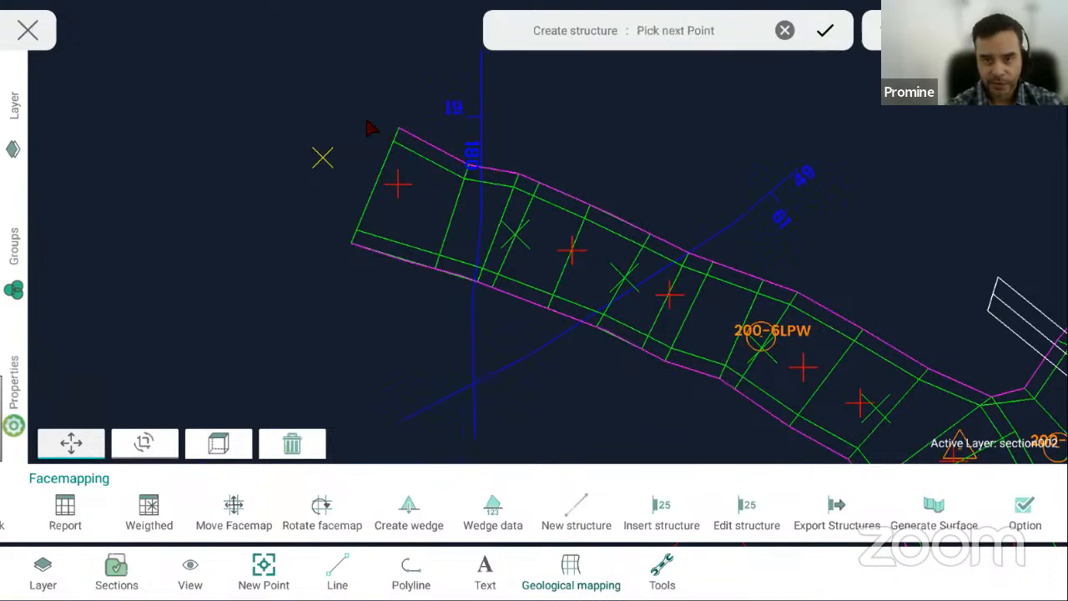
left_click(516, 156)
left_click(653, 215)
left_click(777, 269)
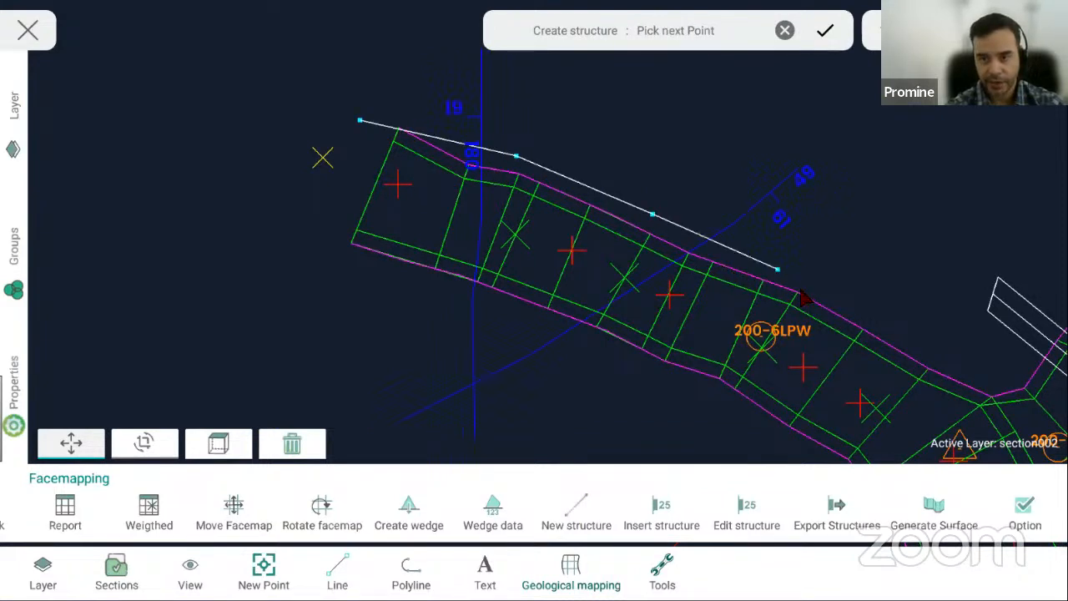
left_click(825, 31)
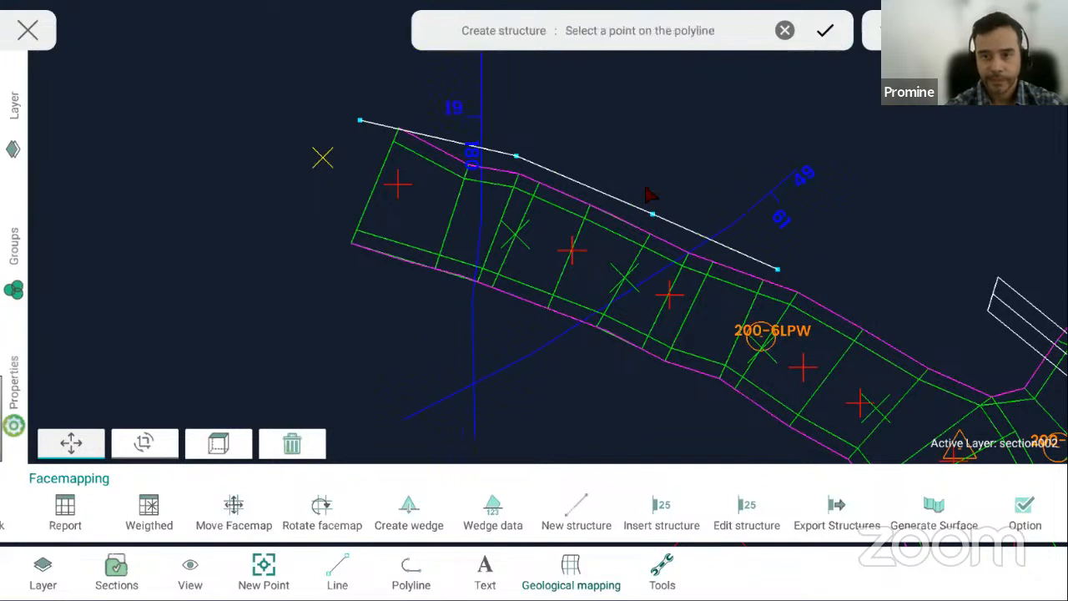
- Choose a measurement point on the structure polyline and a direction above it, set the angle to 79, and finish the structure
left_click(605, 197)
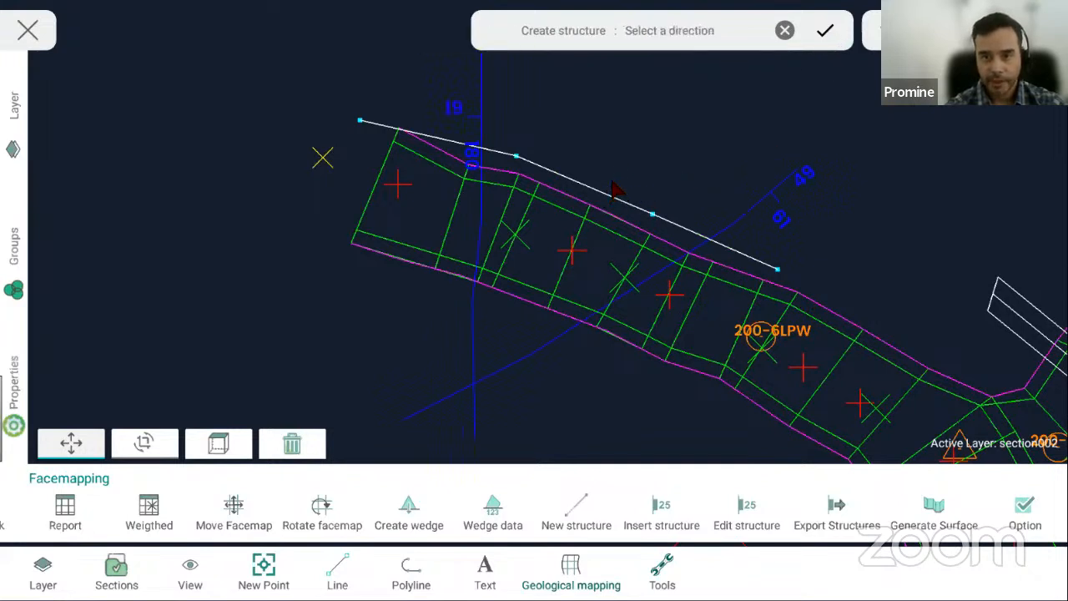
left_click(628, 130)
left_click(481, 182)
key("BackSpace")
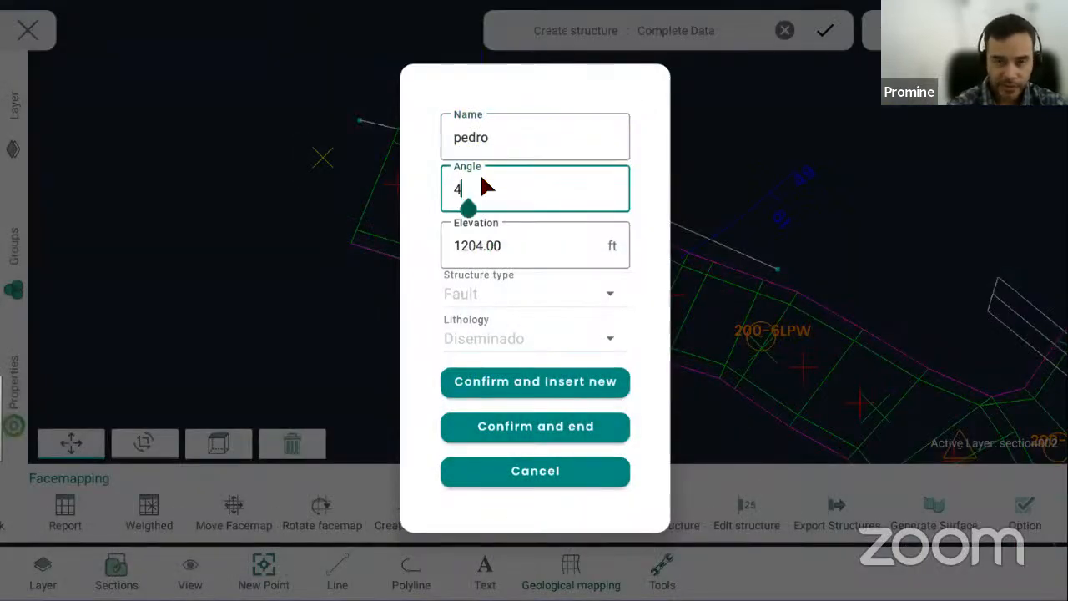
key("BackSpace")
type("79")
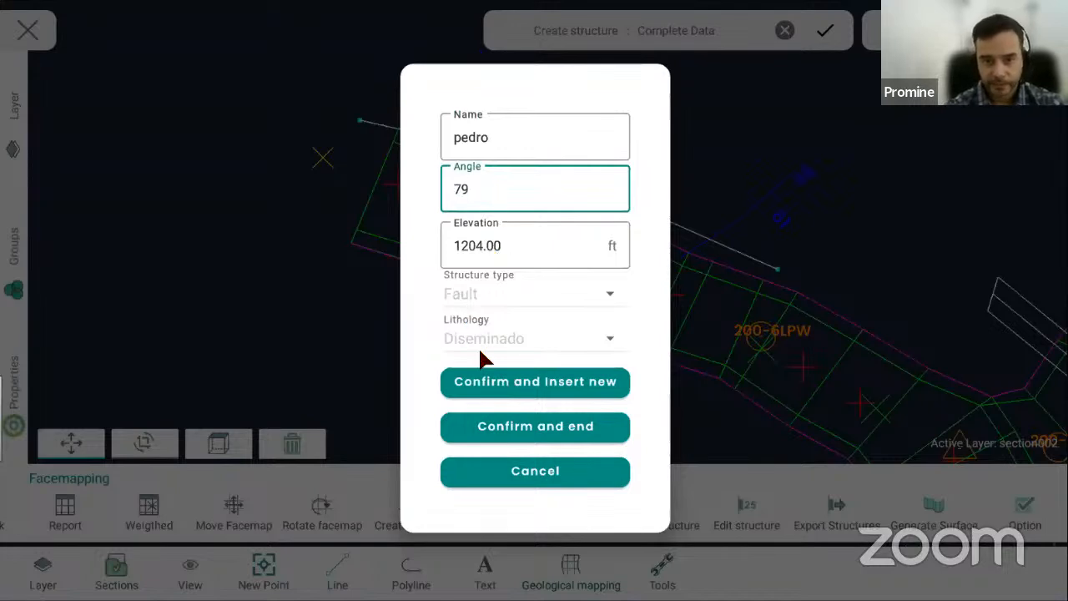
left_click(549, 429)
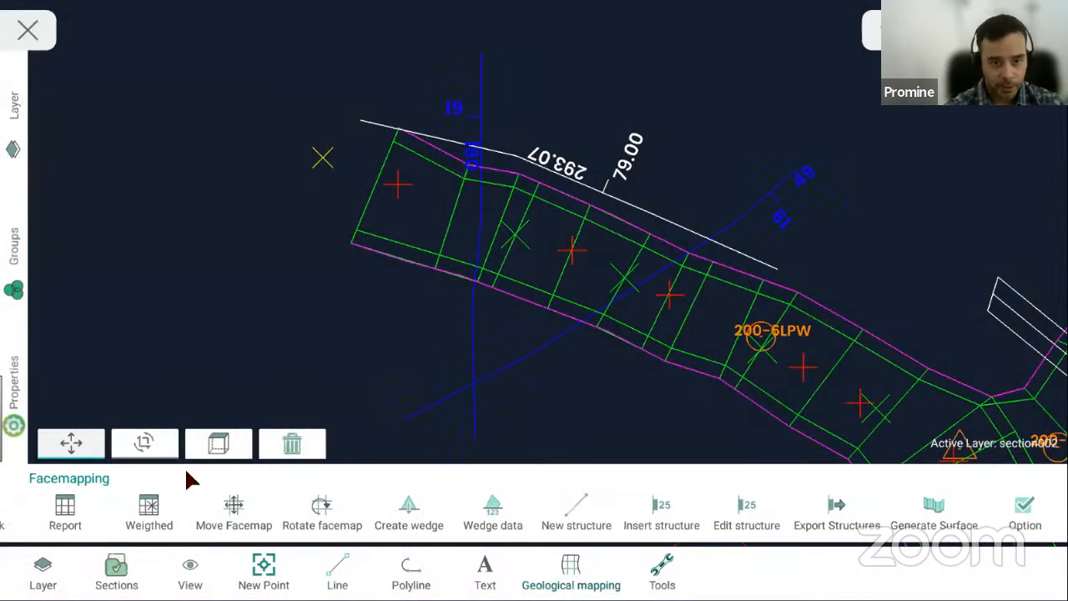
left_click(144, 443)
left_click_drag(472, 361, 386, 327)
left_click(218, 444)
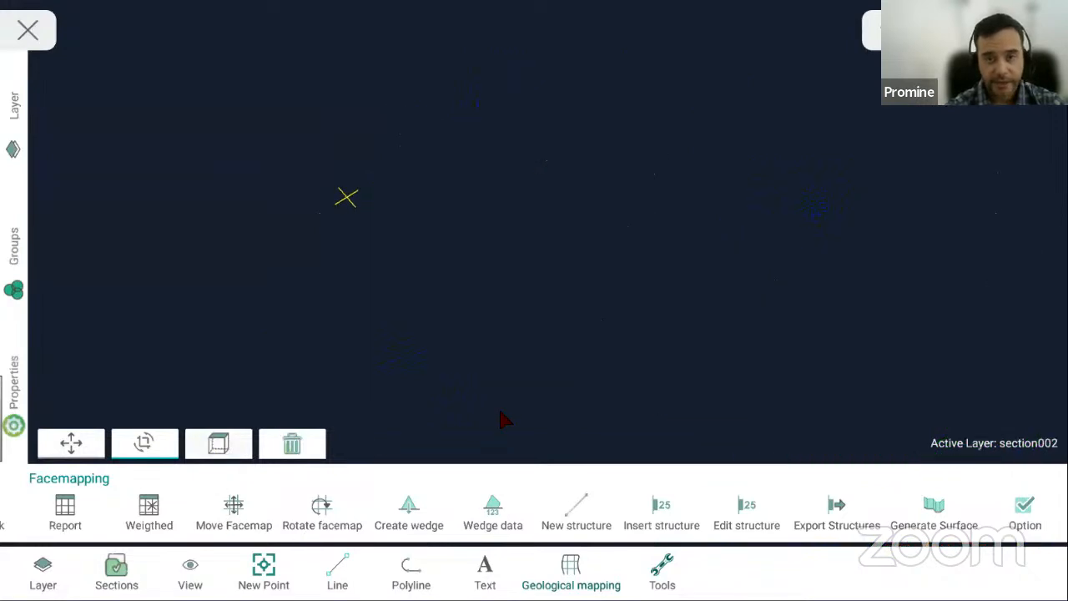
- Start a wedge from the three intersecting structure polylines at the end of the drift branch containing station 200-6LPW
left_click_drag(544, 239, 562, 280)
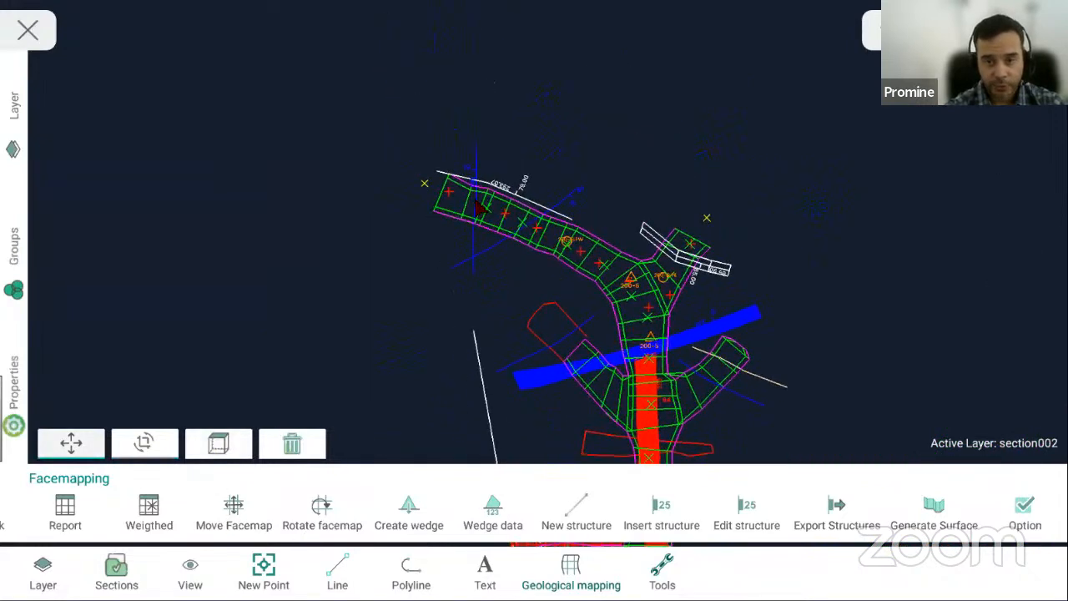
scroll(542, 290, "up", 5)
left_click_drag(476, 147, 517, 223)
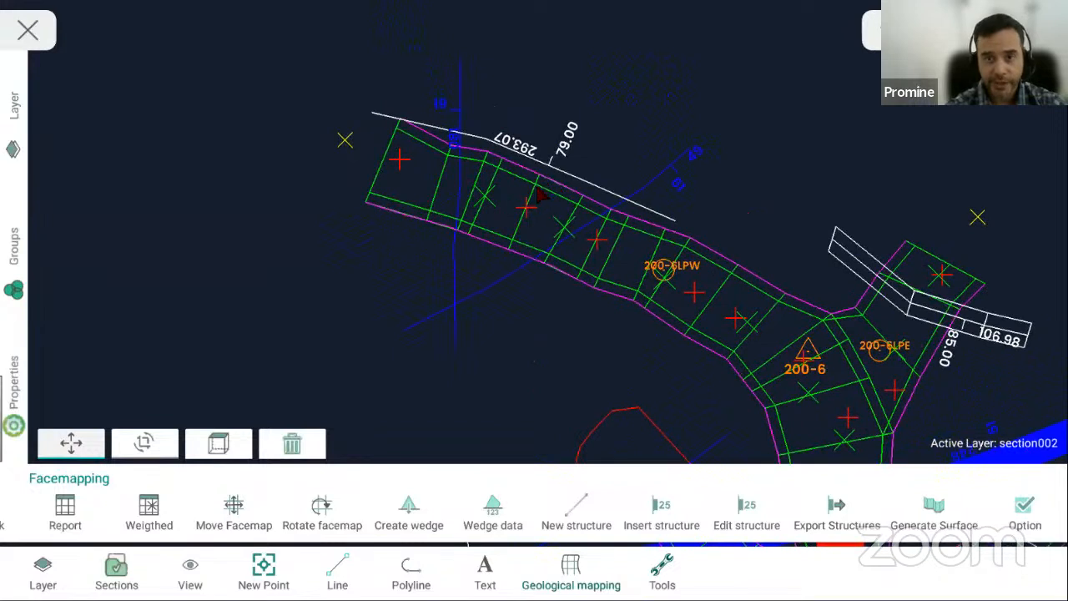
left_click(409, 511)
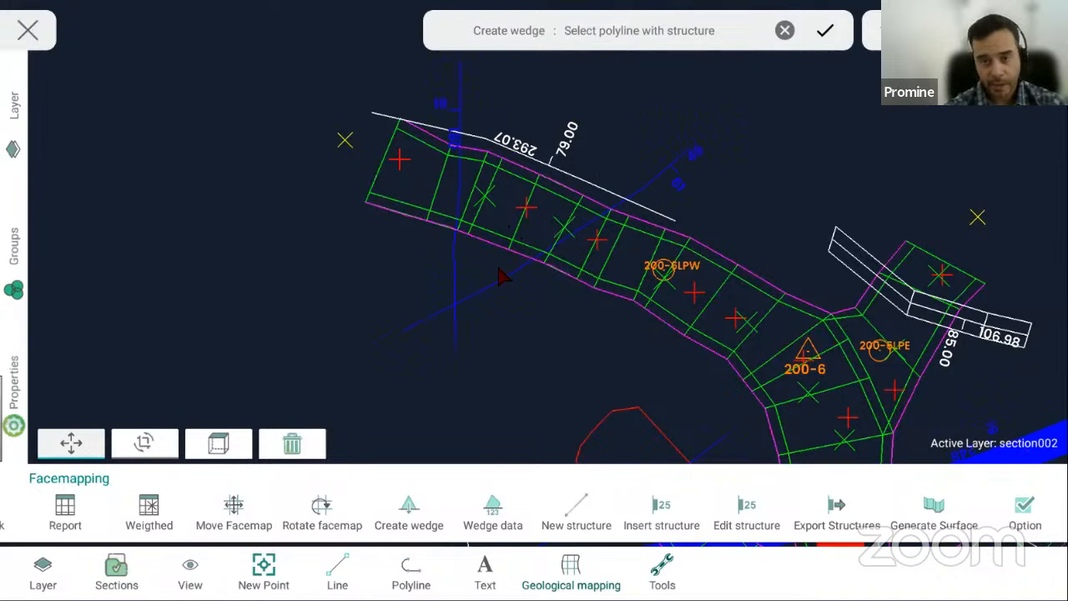
left_click(456, 341)
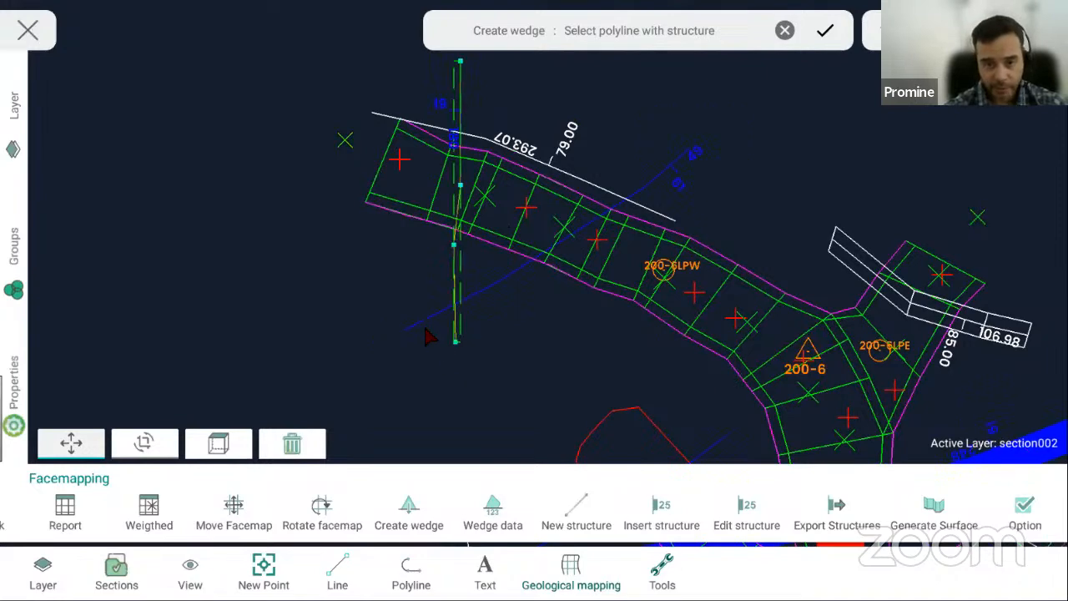
left_click(421, 323)
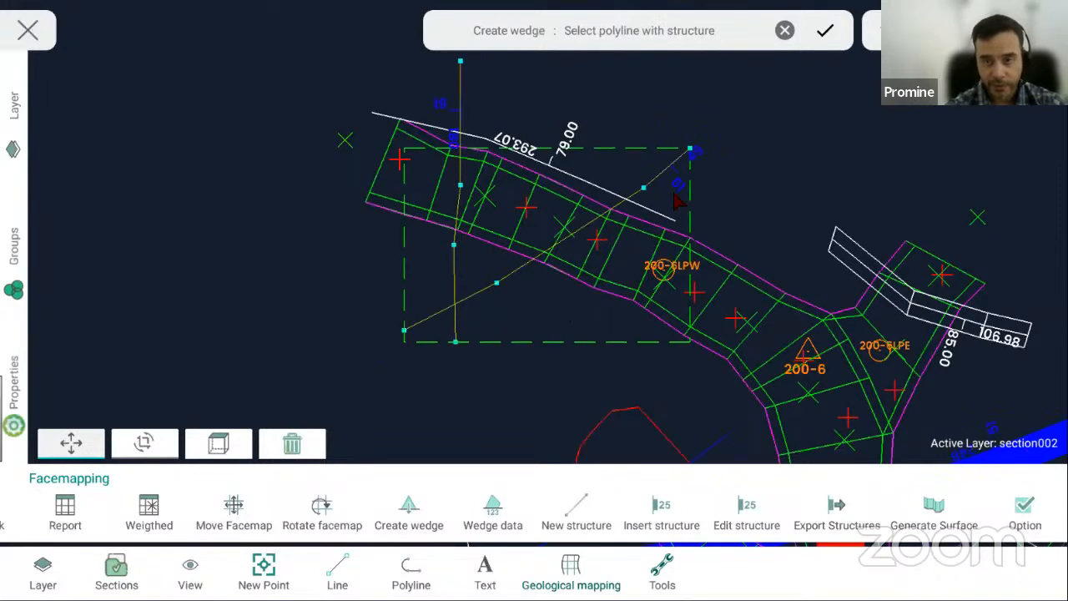
left_click(664, 218)
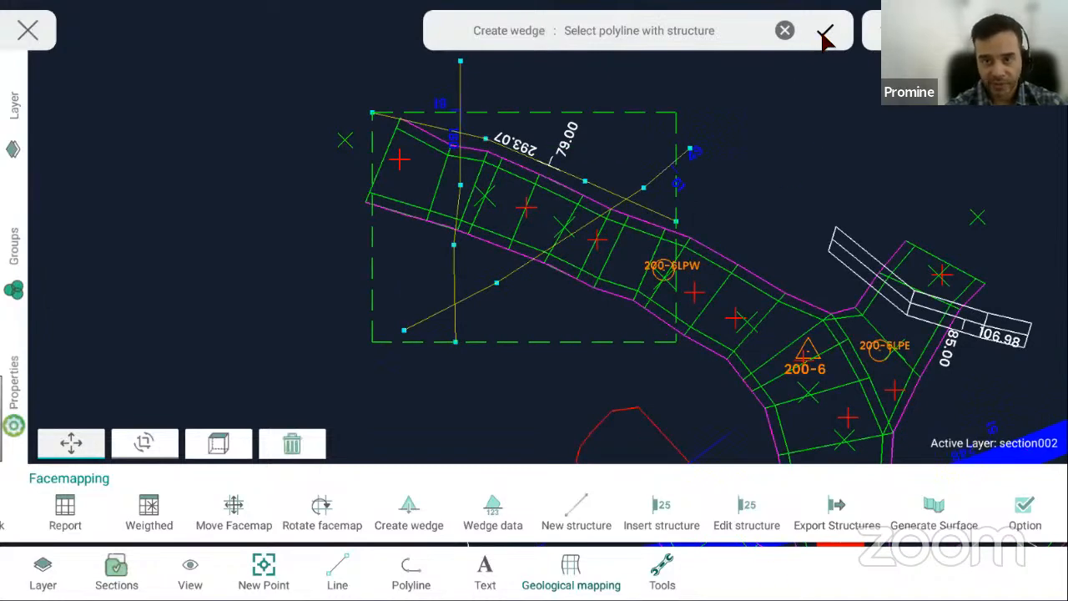
left_click(825, 35)
- Set the wedge's vertical projection height and extend structure distance to 8 ft each, keep the structure surfaces, and create the wedge
left_click(491, 234)
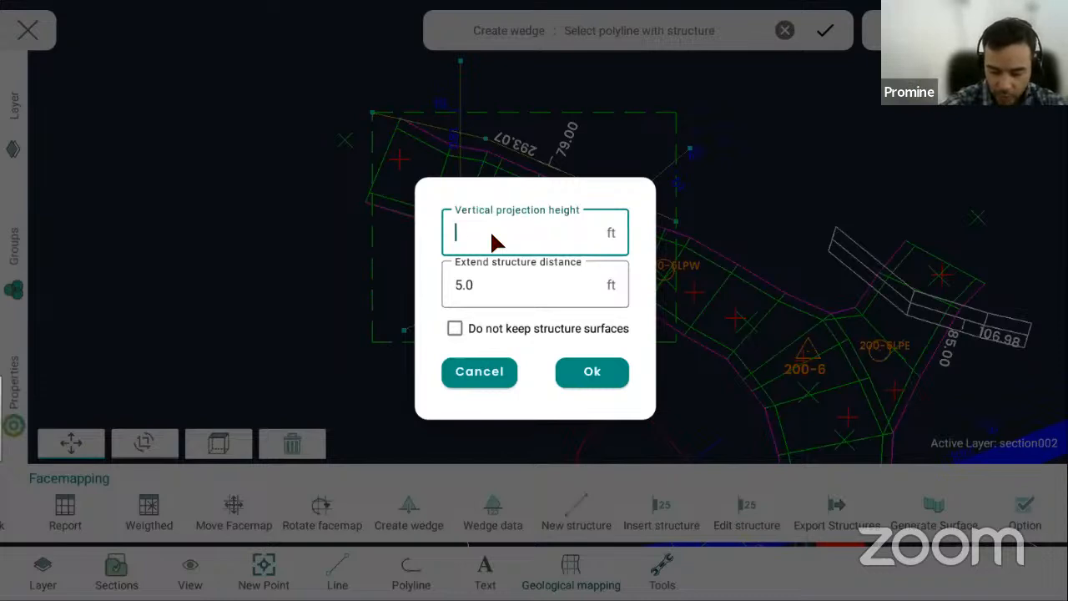
left_click(491, 284)
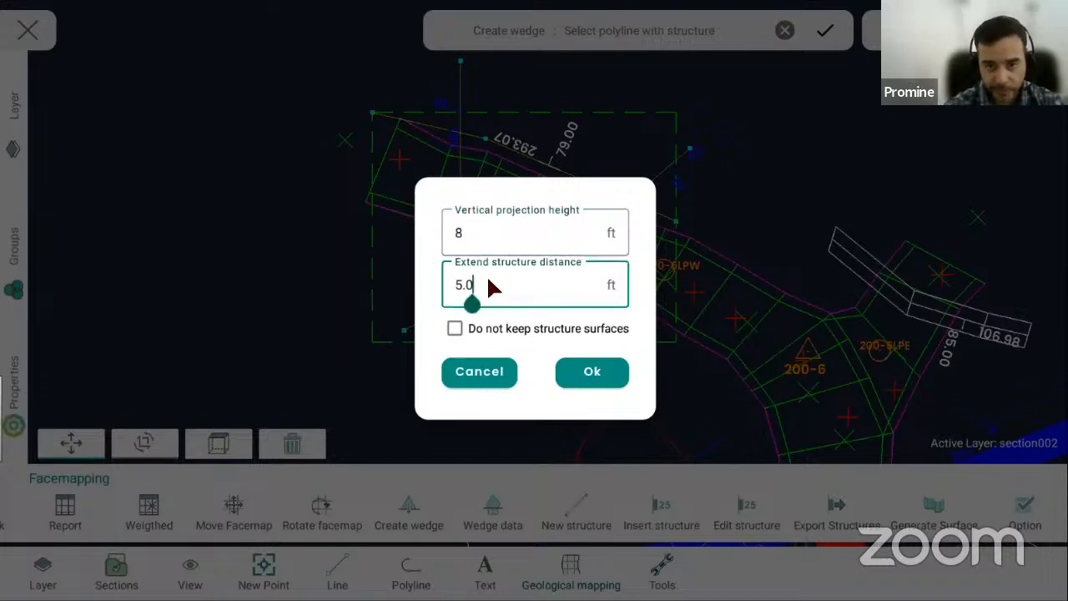
key("BackSpace")
key("BackSpace")
key("BackSpace")
type("8")
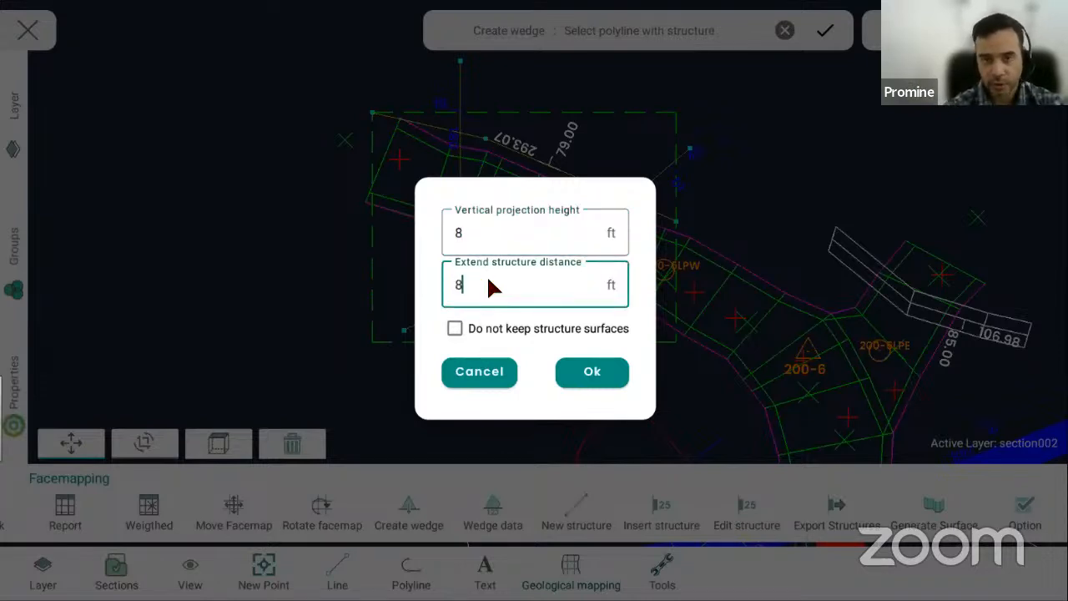
left_click(600, 374)
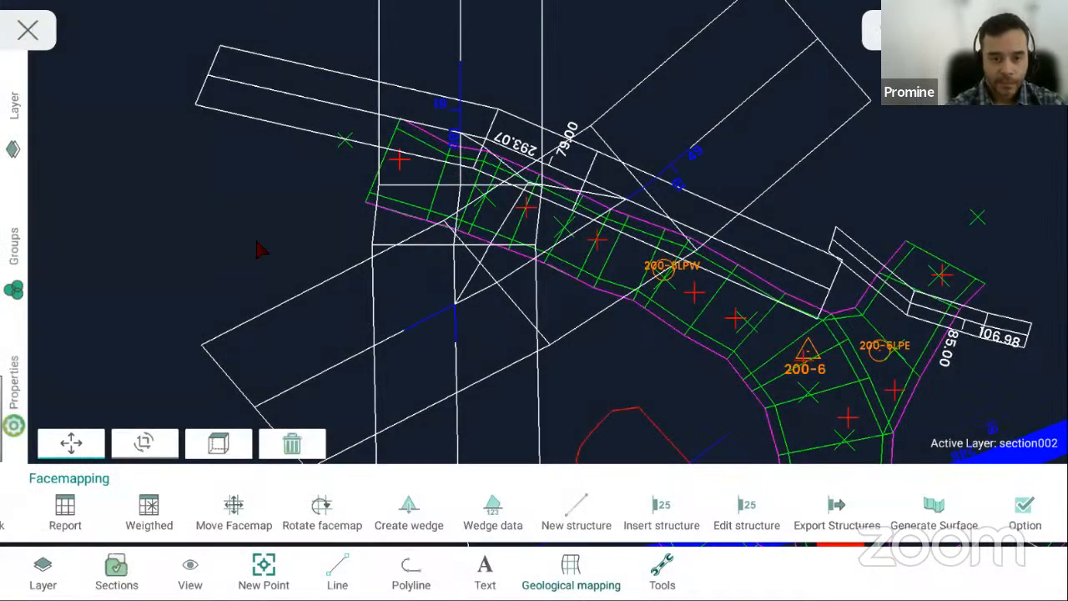
- View the wedge in 3D and delete the three structure surfaces projecting upward around it
left_click(163, 441)
left_click_drag(214, 291, 490, 182)
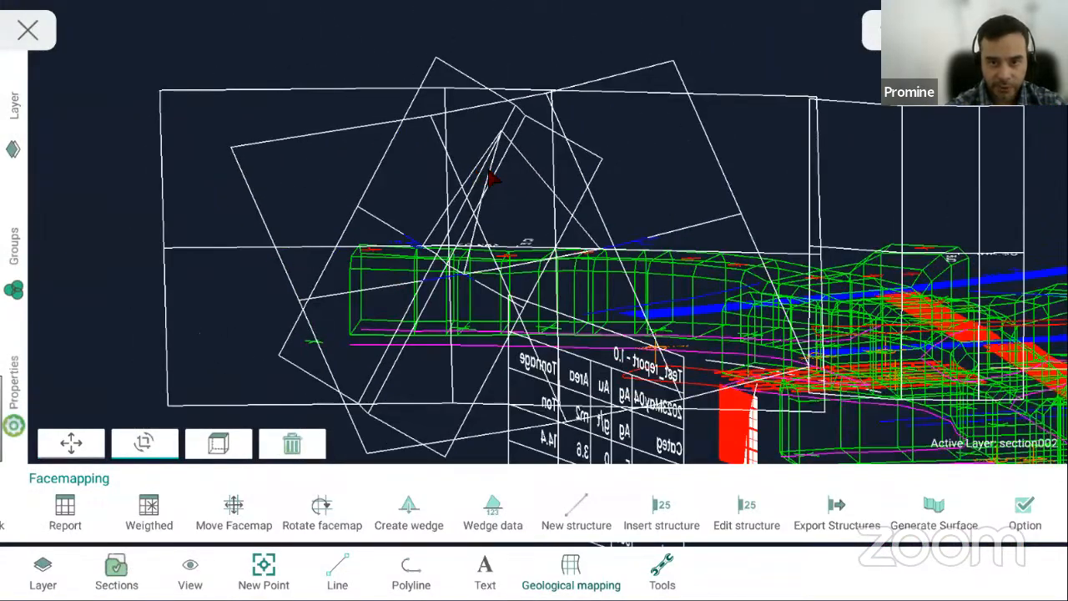
left_click(487, 213)
key("Escape")
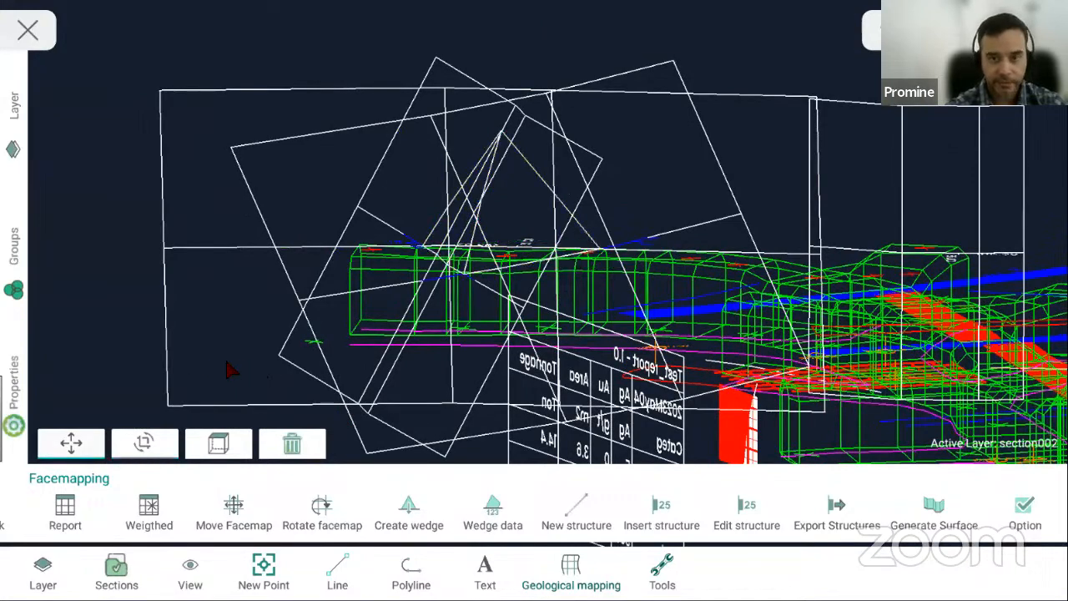
left_click_drag(227, 361, 232, 359)
left_click_drag(615, 76, 648, 66)
left_click(656, 68)
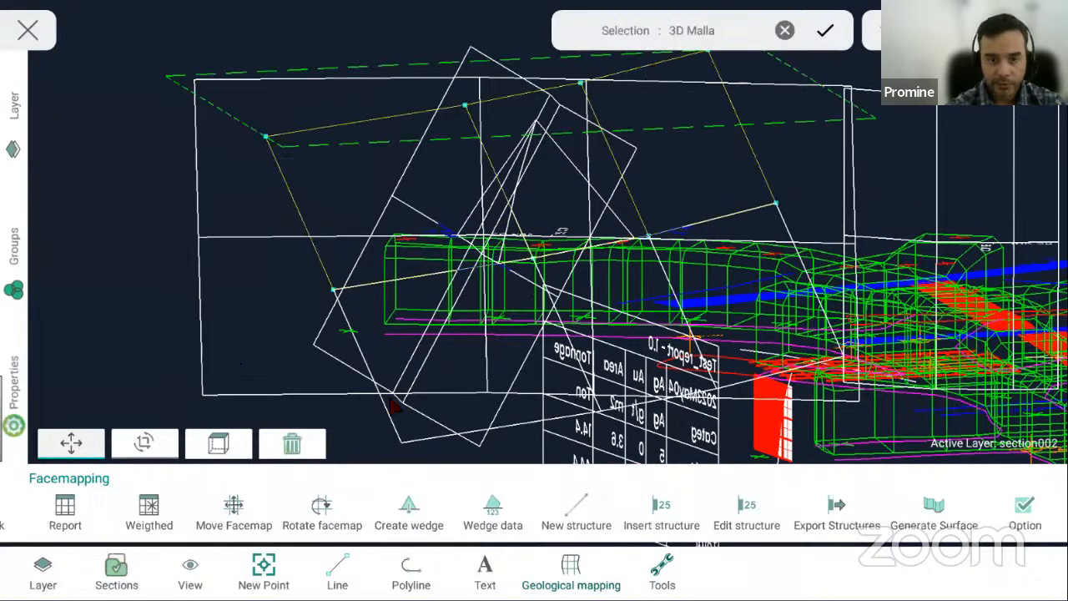
left_click(291, 445)
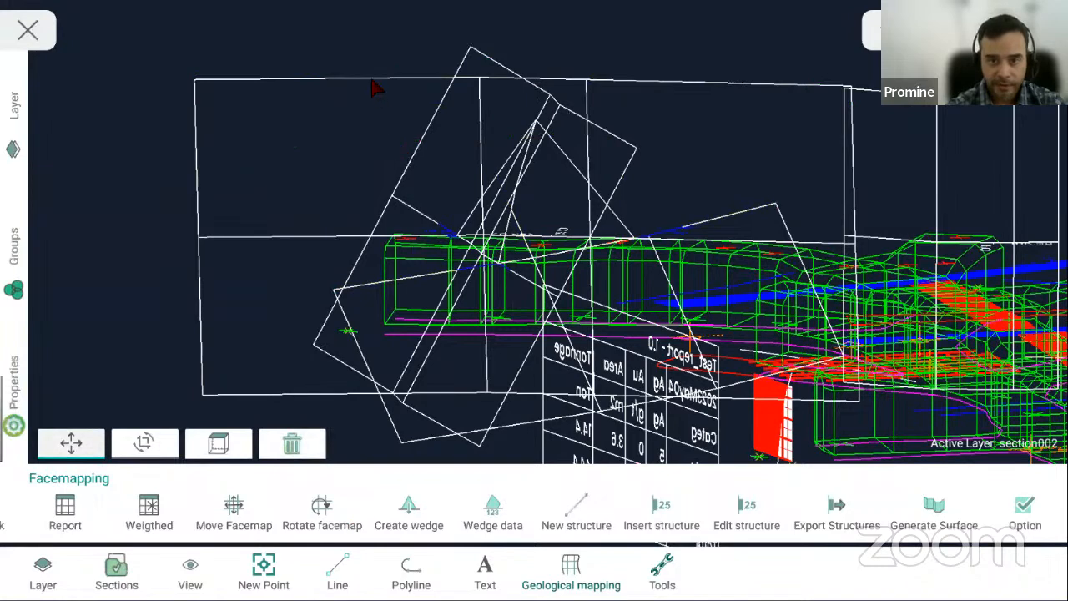
left_click(368, 82)
left_click(292, 445)
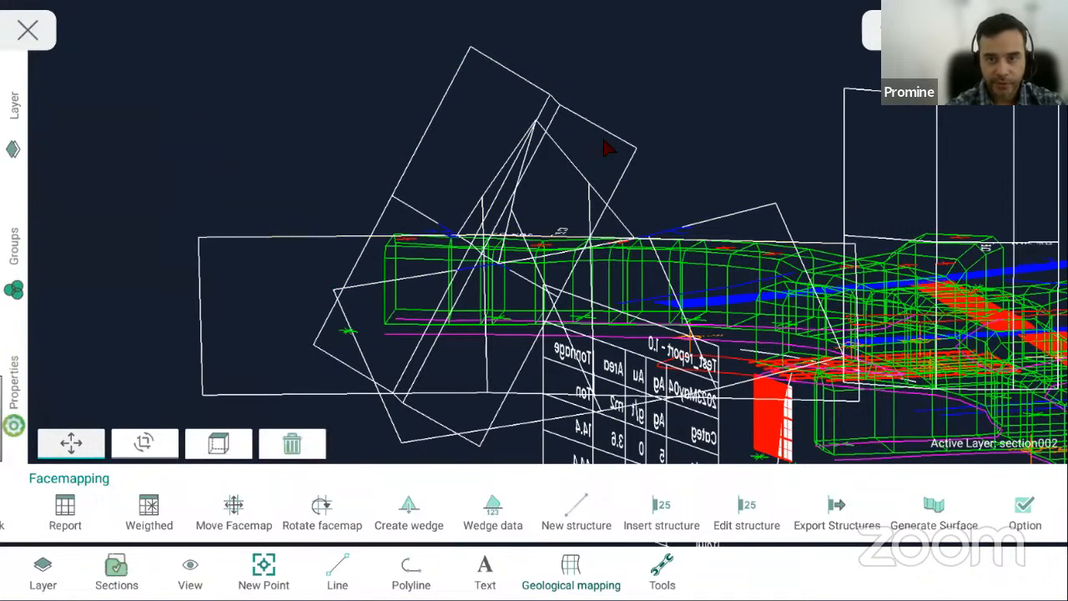
left_click(409, 159)
left_click(291, 451)
- Delete the three remaining structure surfaces projecting downward, leaving only the wedge body
left_click(297, 236)
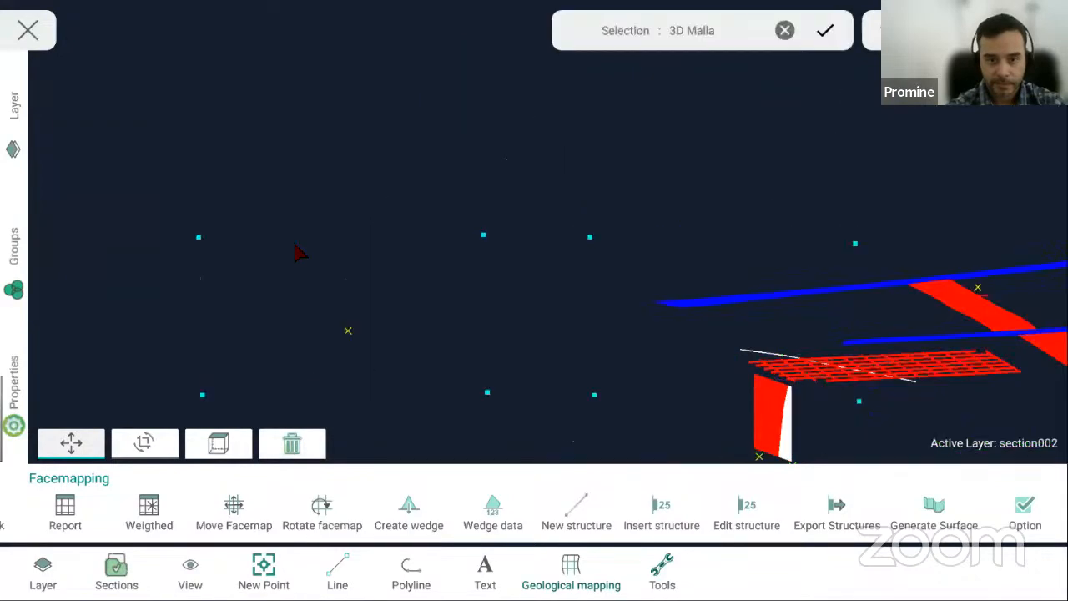
left_click(293, 444)
left_click(319, 344)
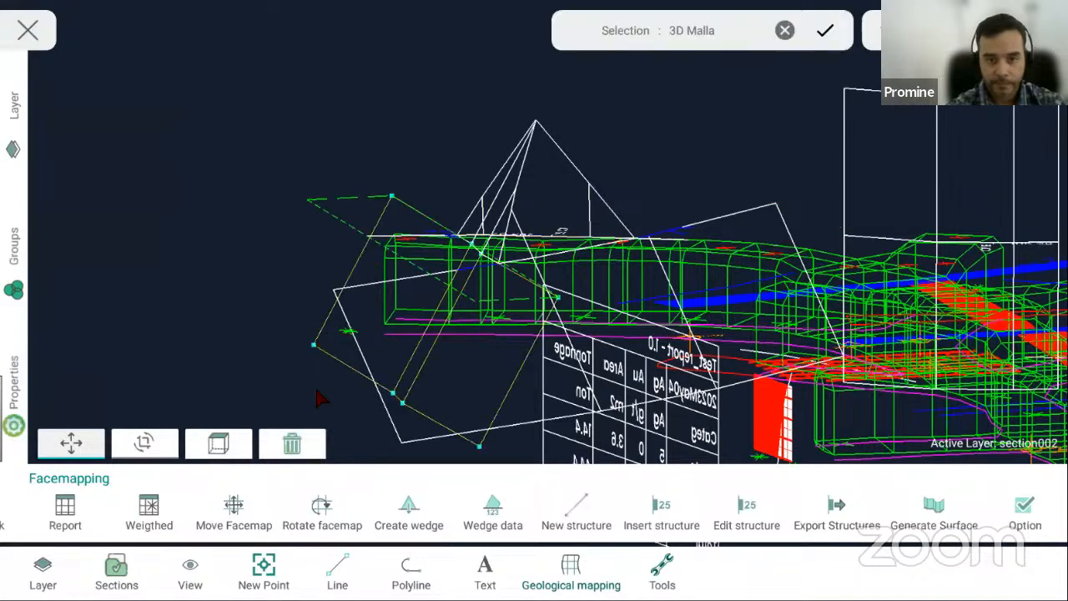
left_click(320, 445)
left_click(380, 459)
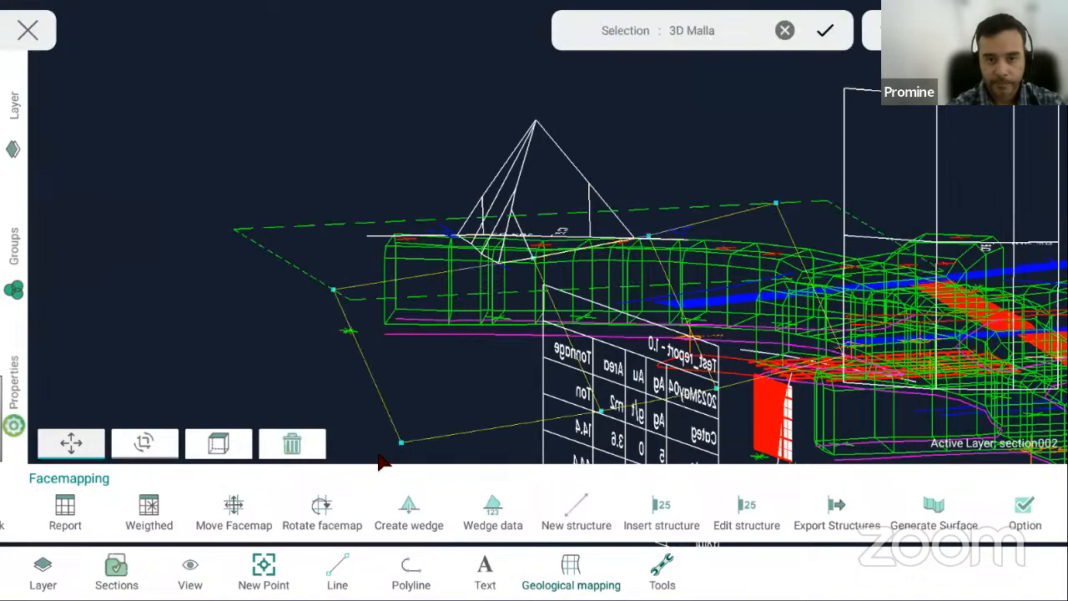
left_click(292, 444)
- Tilt the 3D view over the drifts and hide the L_1200_3D_DRIFT layer
left_click(217, 444)
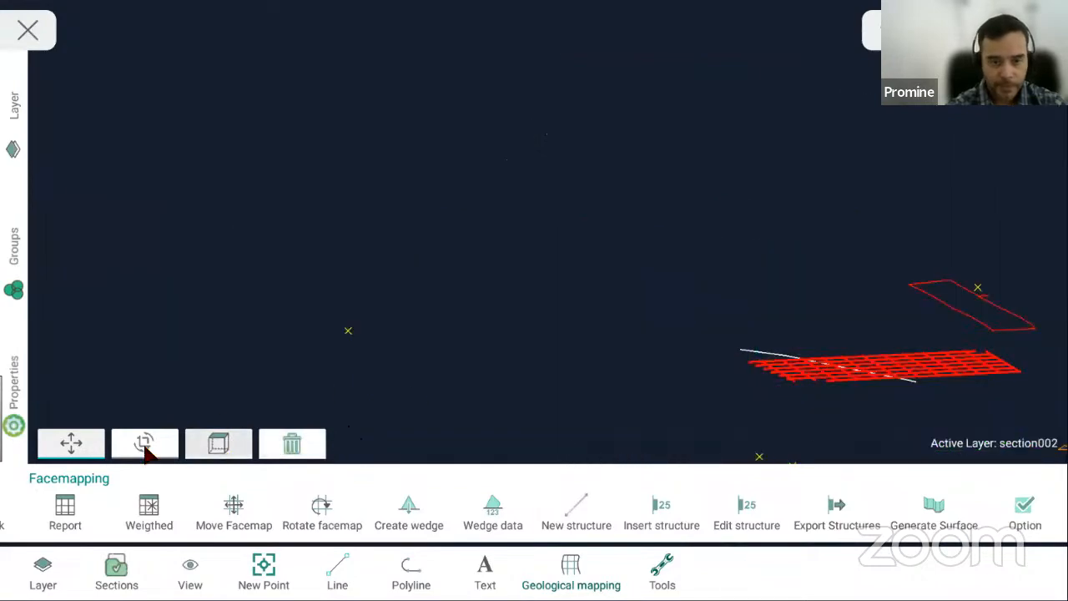
left_click(145, 444)
left_click_drag(325, 257, 305, 132)
left_click(14, 104)
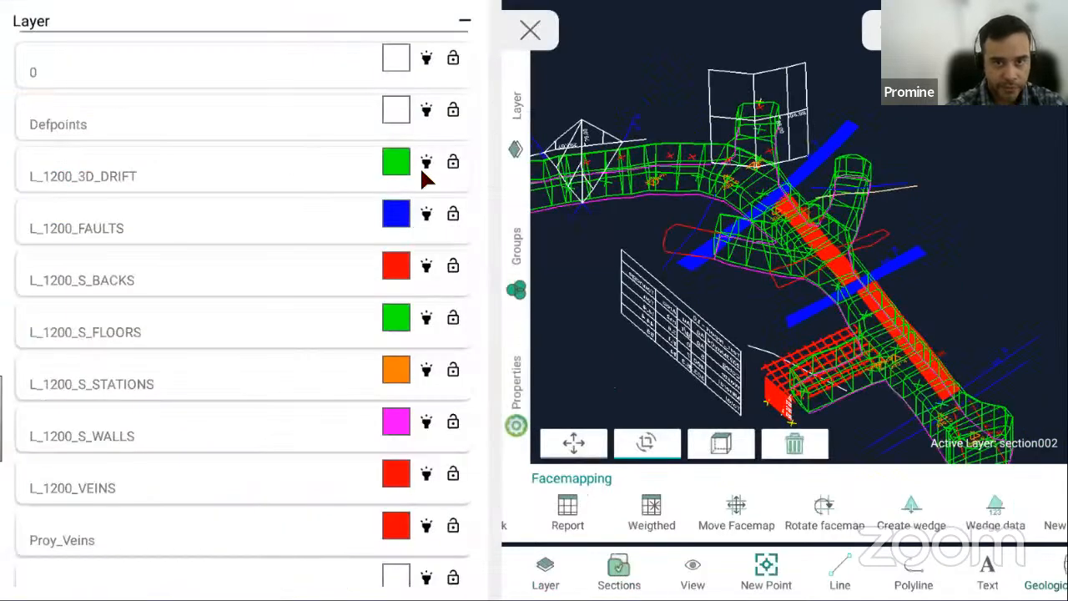
left_click(426, 162)
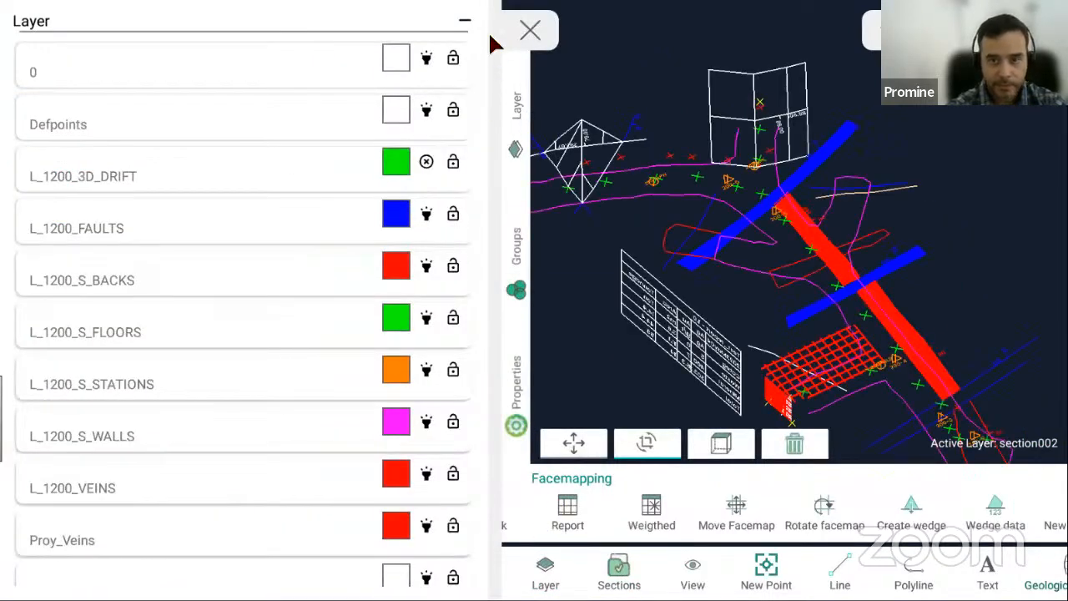
left_click(465, 23)
- Examine the wedge in 3D from several angles against the structures and drift walls
left_click_drag(387, 354, 464, 351)
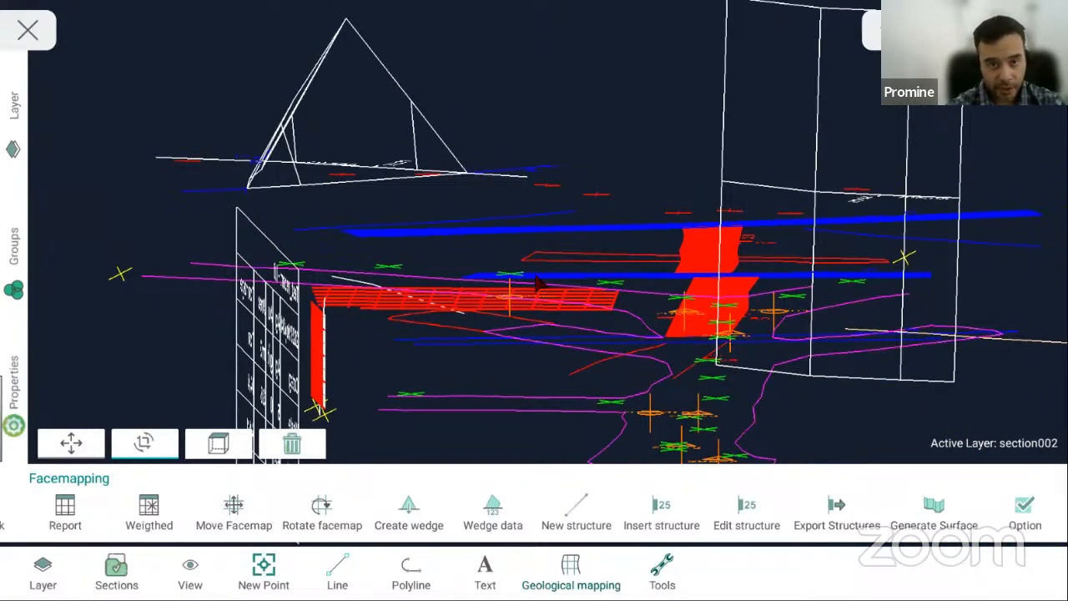
left_click_drag(536, 284, 480, 307)
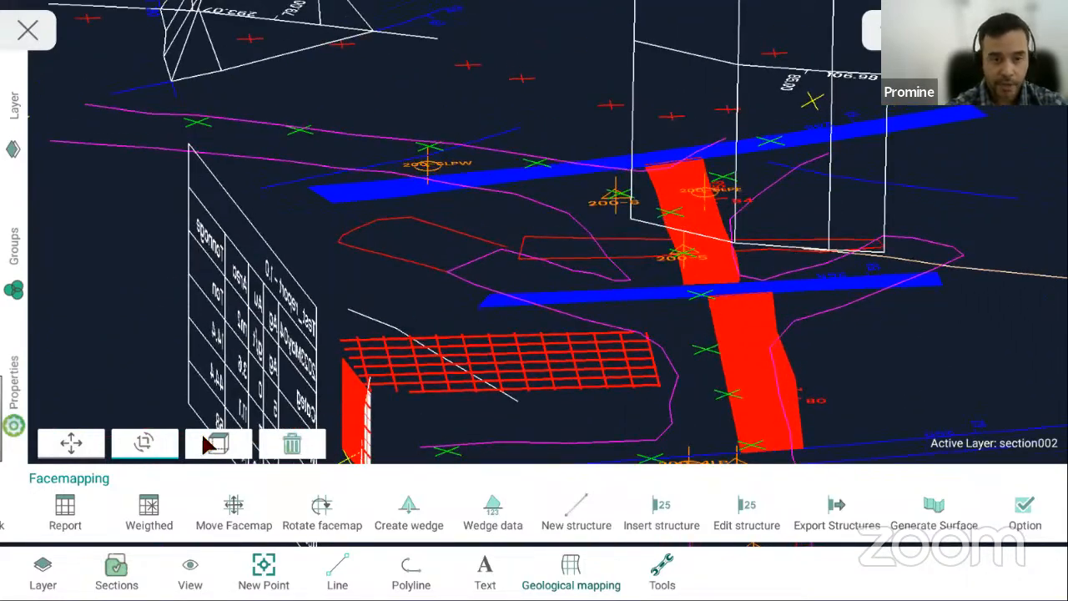
left_click(77, 443)
left_click_drag(287, 223, 280, 410)
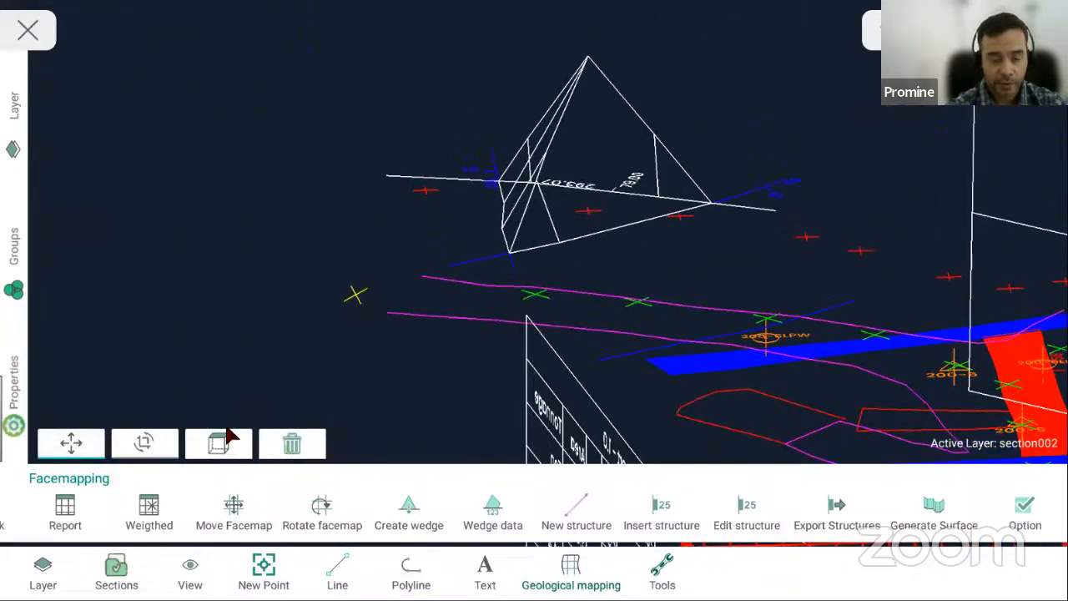
left_click(132, 448)
left_click_drag(355, 293, 321, 328)
left_click_drag(779, 224, 924, 273)
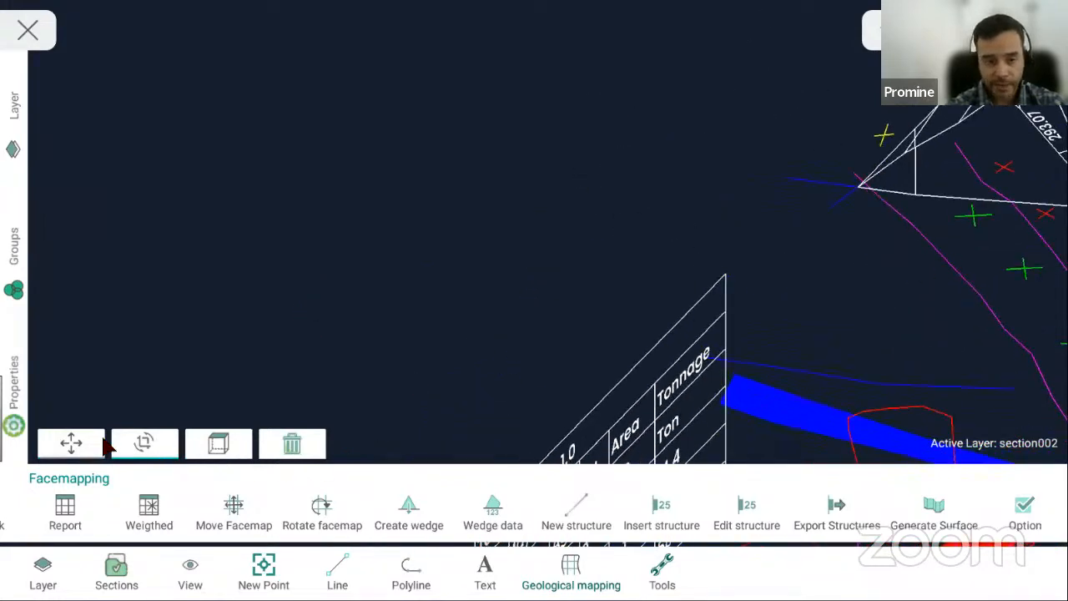
left_click(71, 443)
left_click_drag(901, 195, 754, 206)
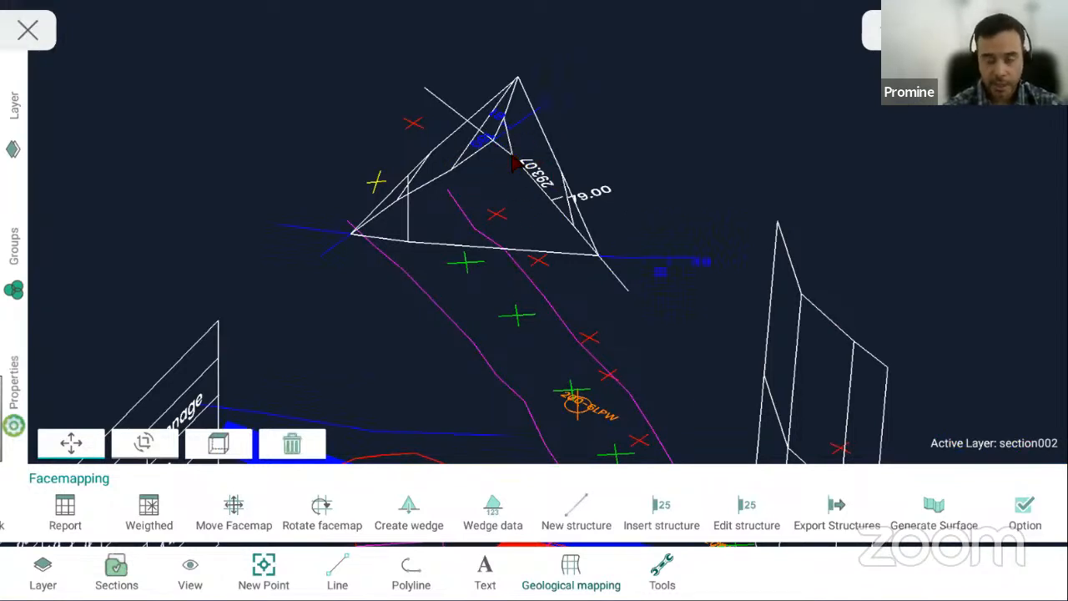
left_click(167, 444)
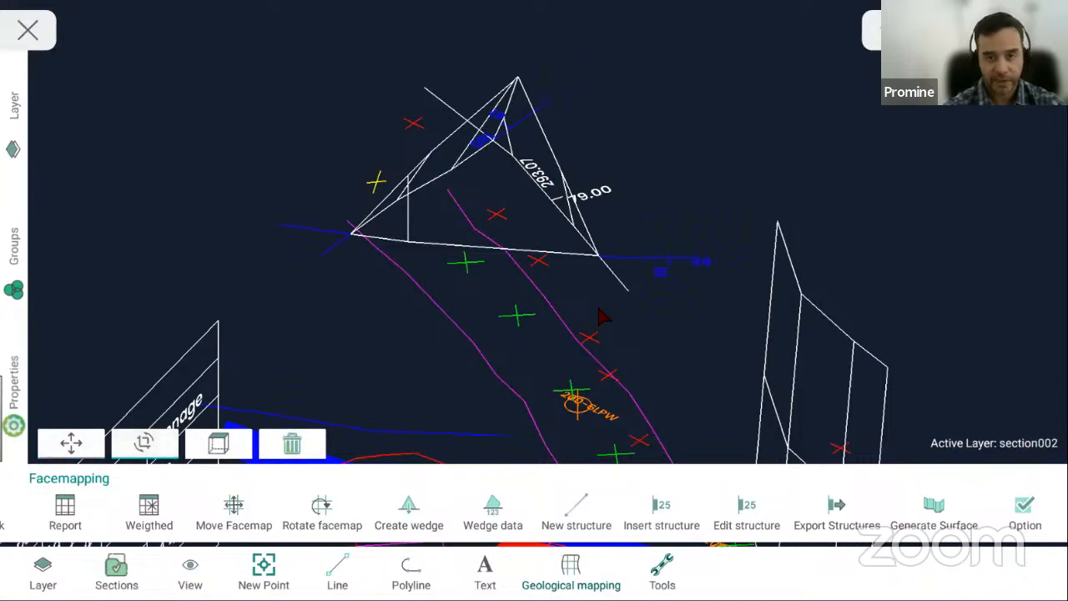
mouse_move(618, 290)
left_mouse_down()
mouse_move(602, 264)
mouse_move(552, 286)
mouse_move(633, 321)
mouse_move(737, 342)
mouse_move(585, 368)
mouse_move(534, 400)
mouse_move(549, 415)
left_mouse_up()
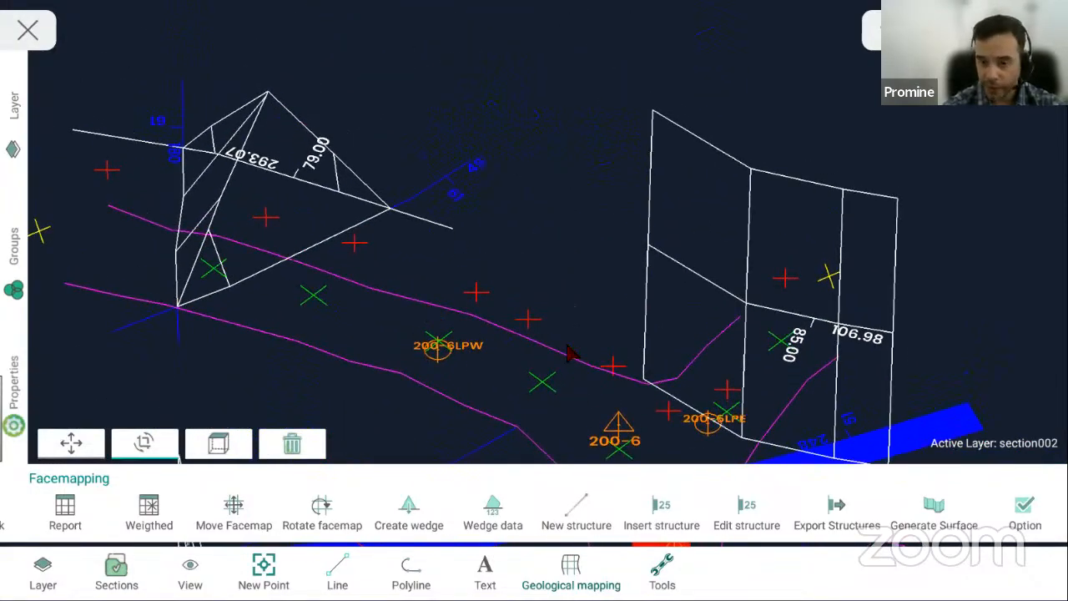
- Look up the wedge data for the new wedge, including its tonnage and height, and close the read-out
left_click(491, 506)
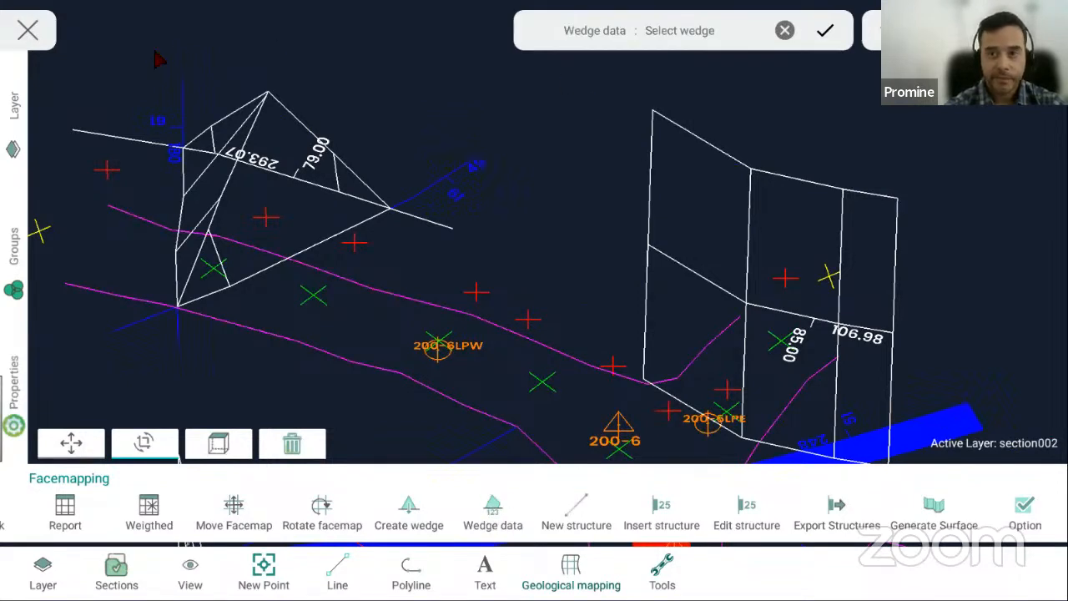
left_click(288, 114)
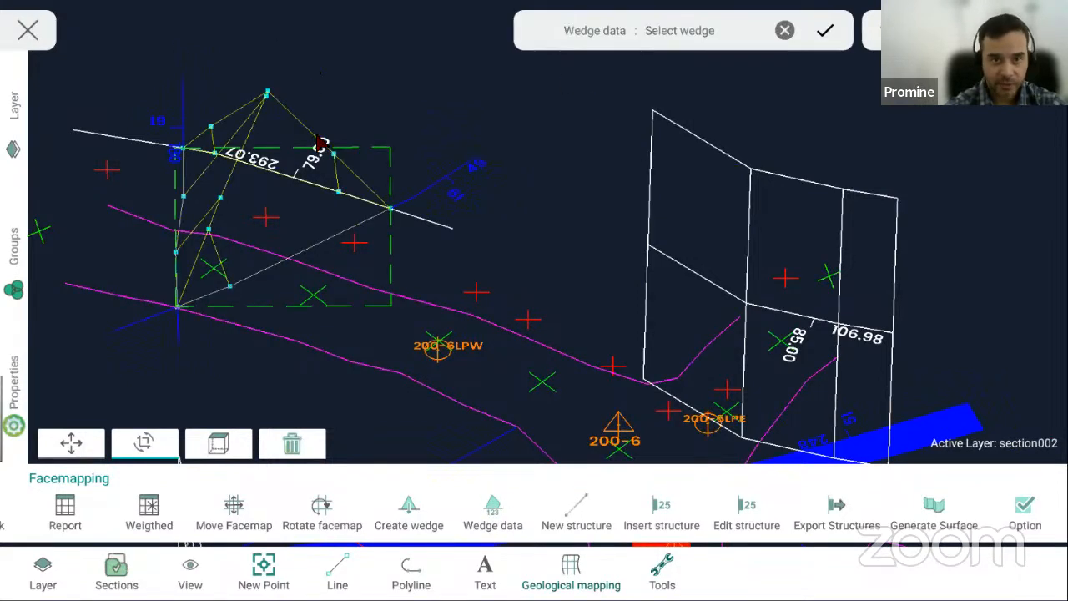
left_click(821, 42)
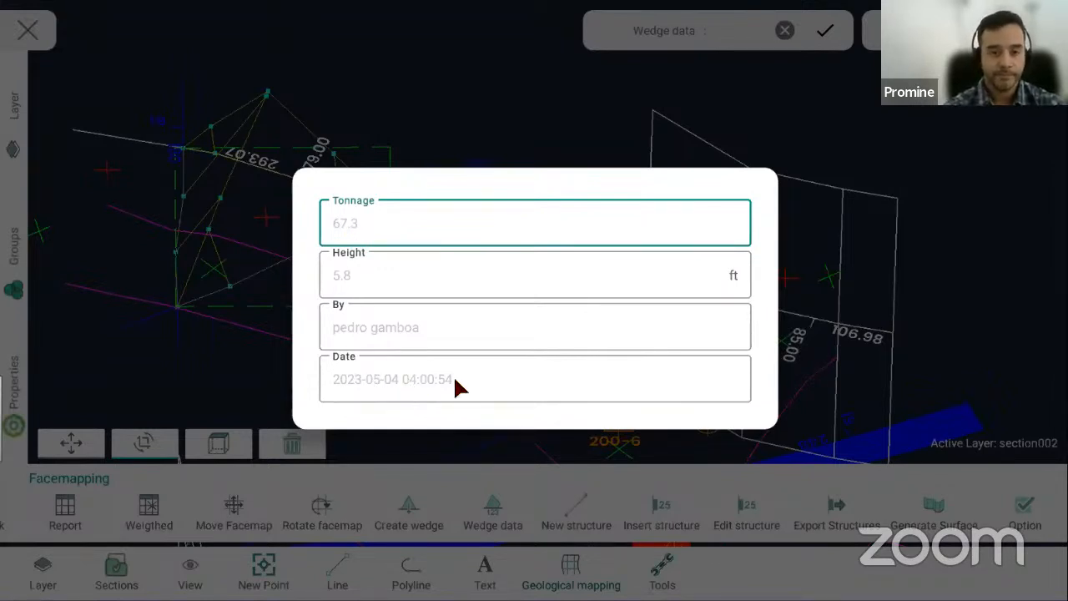
left_click(592, 109)
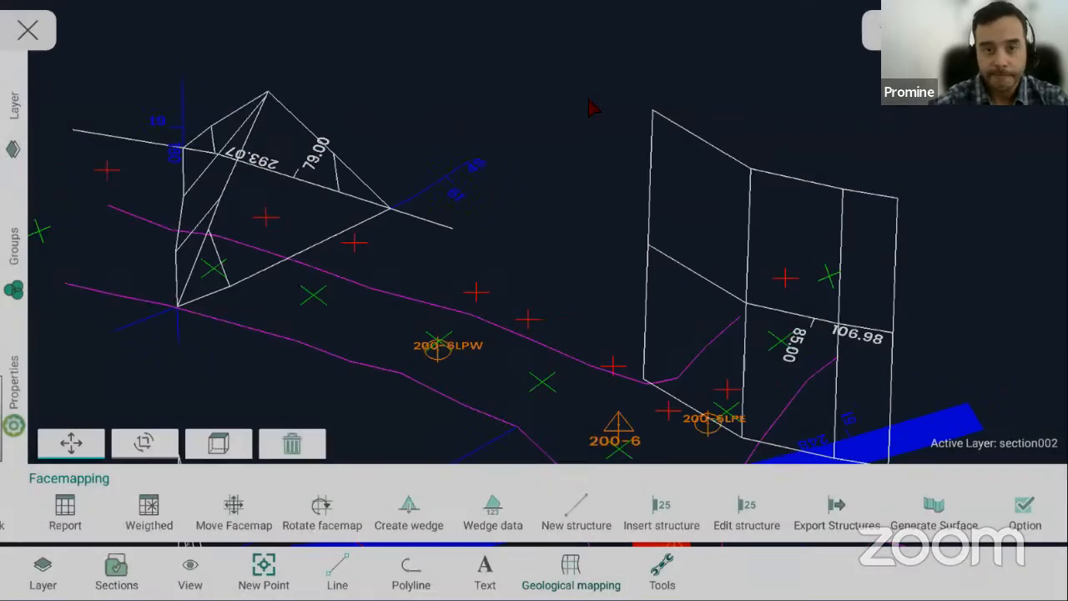